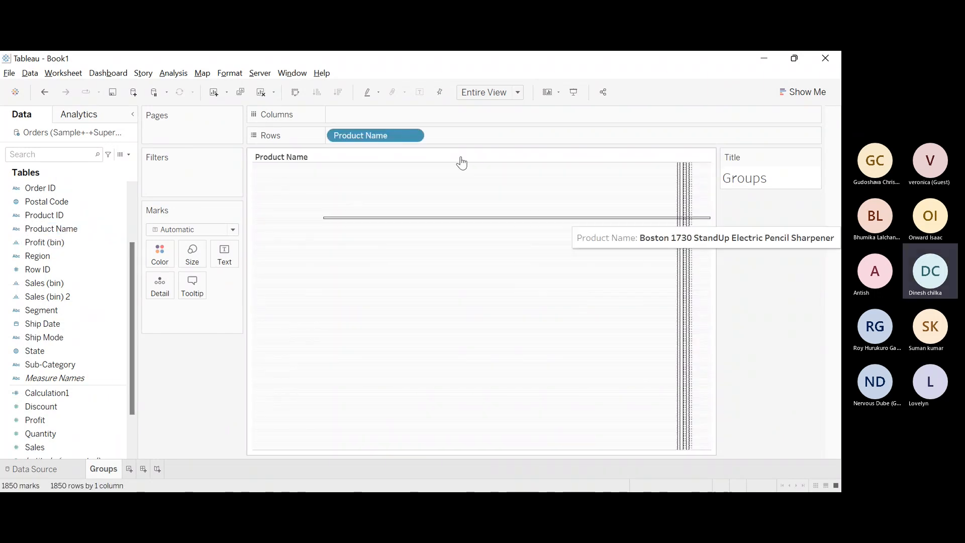
# Remove Product Name from the rows of the Groups sheet and place it on the rows of a new worksheet.
pyautogui.moveTo(385, 136); pyautogui.dragTo(101, 336)
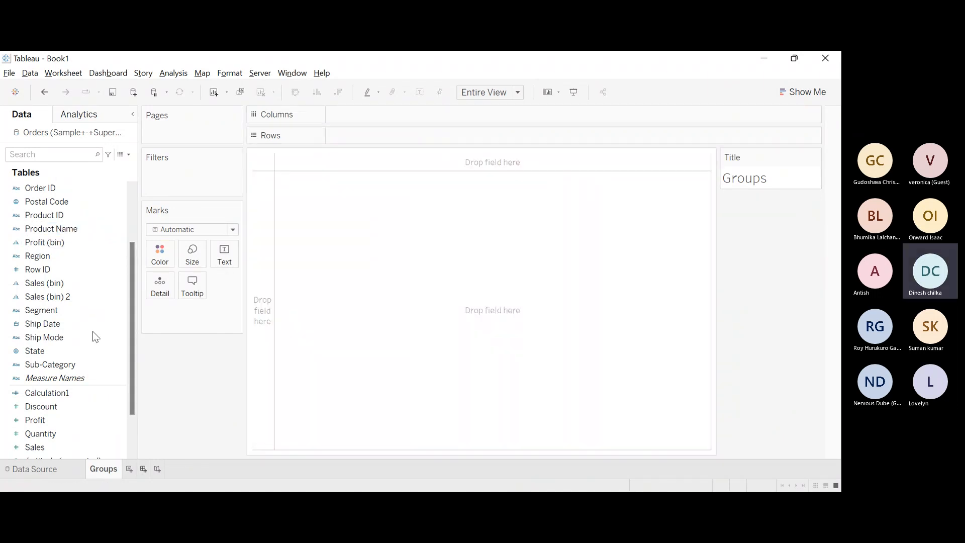
pyautogui.click(143, 469)
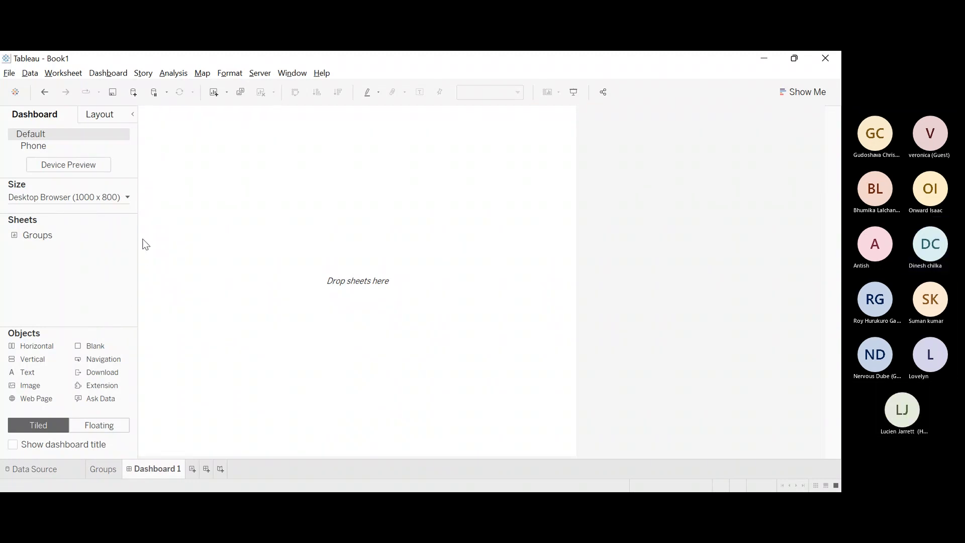
pyautogui.click(192, 469)
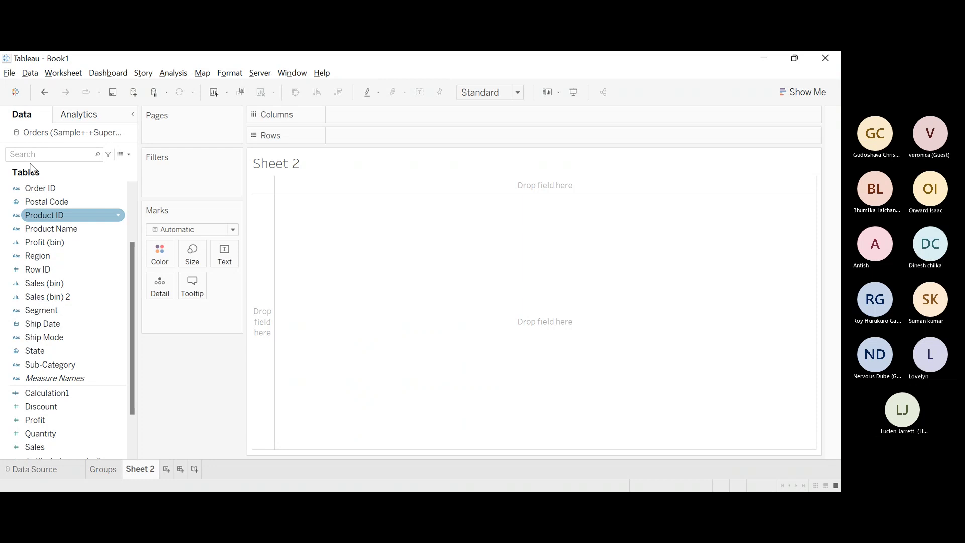
pyautogui.doubleClick(50, 229)
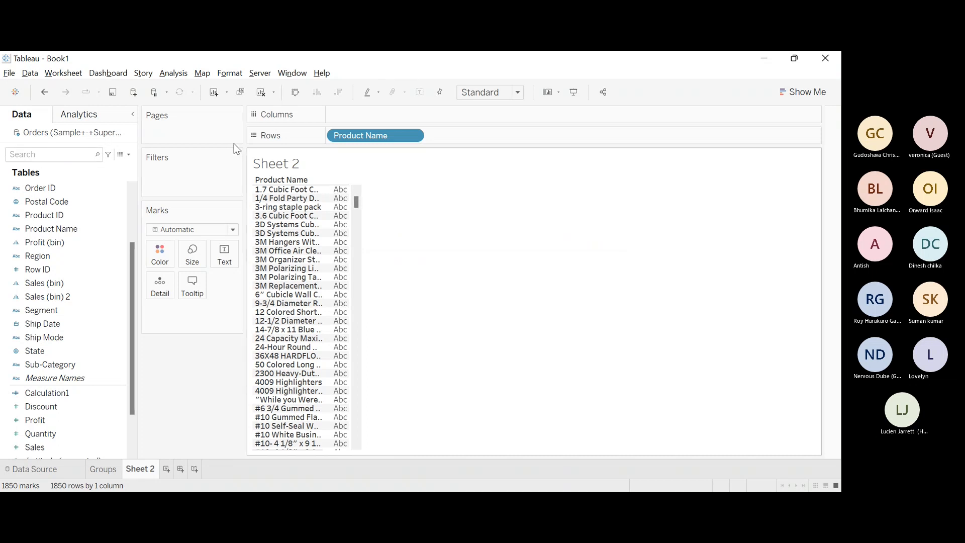
# Enlarge the cells of the product list repeatedly until most product names can be read.
pyautogui.hotkey('ctrl', 'shift', 'b')
pyautogui.hotkey('ctrl', 'shift', 'b')
pyautogui.hotkey('ctrl', 'shift', 'b')
pyautogui.hotkey('ctrl', 'shift', 'b')
pyautogui.hotkey('ctrl', 'shift', 'b')
pyautogui.hotkey('ctrl', 'shift', 'b')
pyautogui.hotkey('ctrl', 'shift', 'b')
pyautogui.hotkey('ctrl', 'shift', 'b')
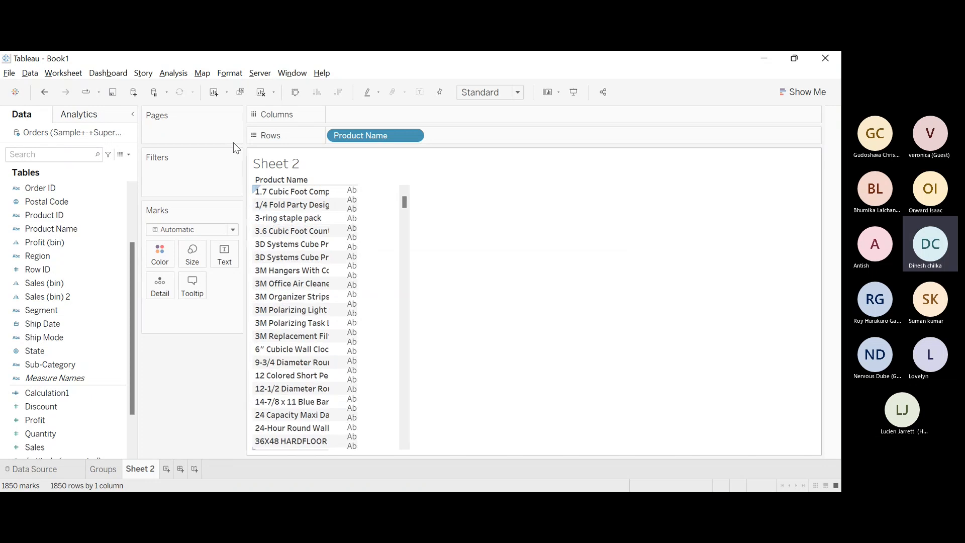
pyautogui.hotkey('ctrl', 'shift', 'b')
pyautogui.hotkey('ctrl', 'shift', 'b')
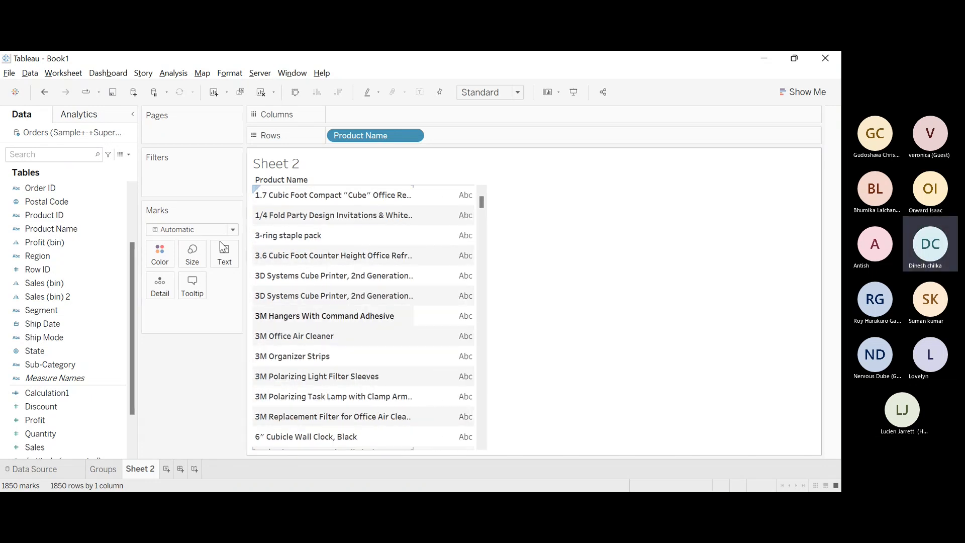
# Examine the product names in the list down to the Avery entries.
pyautogui.scroll(-4, 352, 317)
pyautogui.scroll(-10, 352, 317)
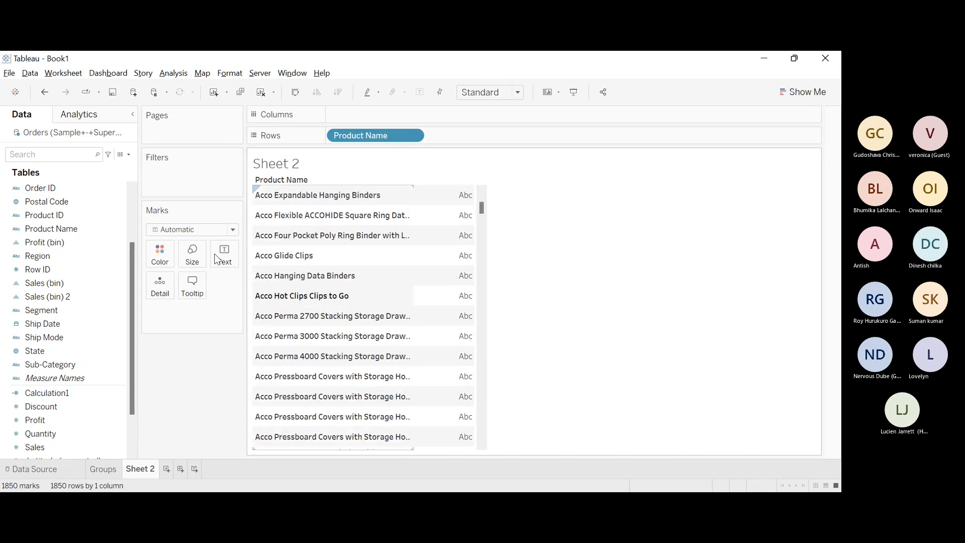
pyautogui.scroll(-10, 352, 317)
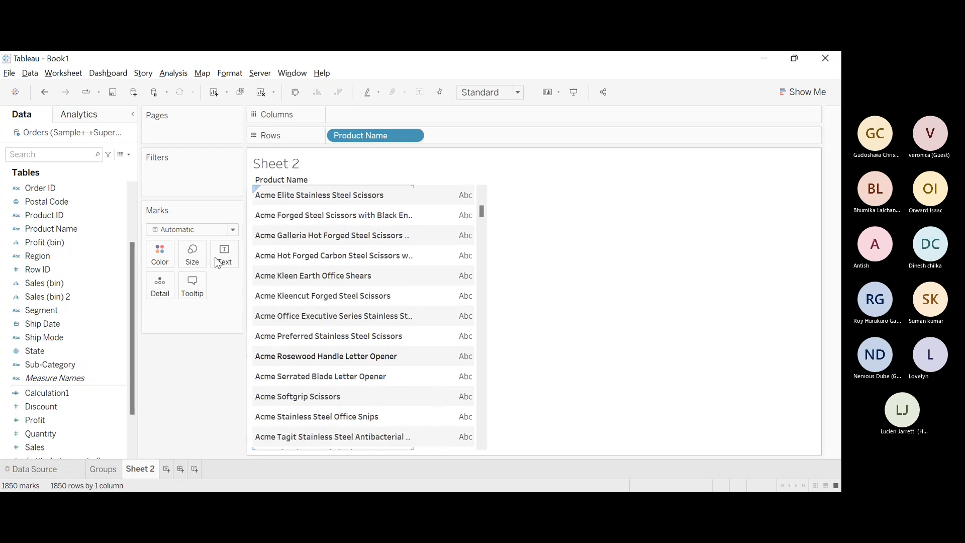
pyautogui.scroll(4, 217, 265)
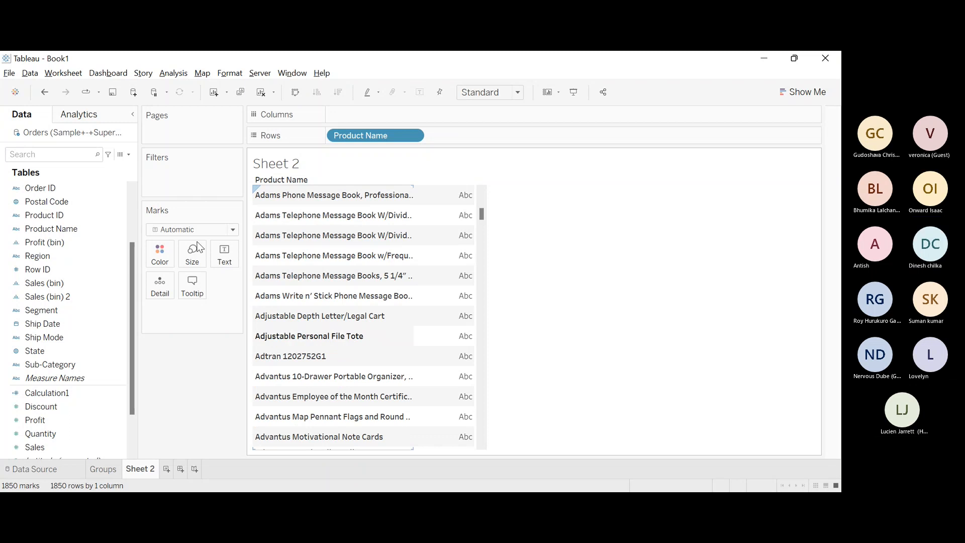
pyautogui.scroll(-4, 255, 190)
pyautogui.scroll(-20, 322, 357)
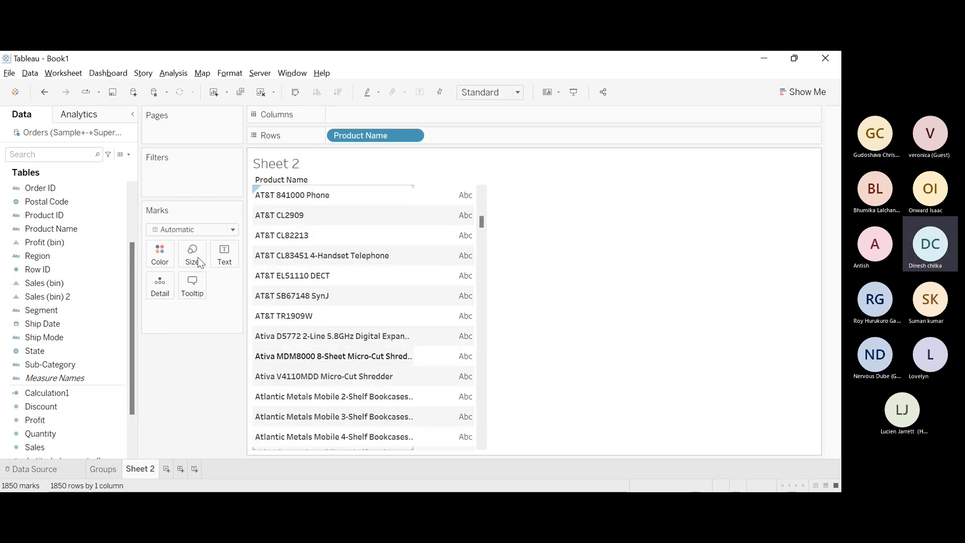
pyautogui.scroll(-4, 198, 259)
pyautogui.scroll(4, 199, 259)
pyautogui.scroll(-6, 208, 300)
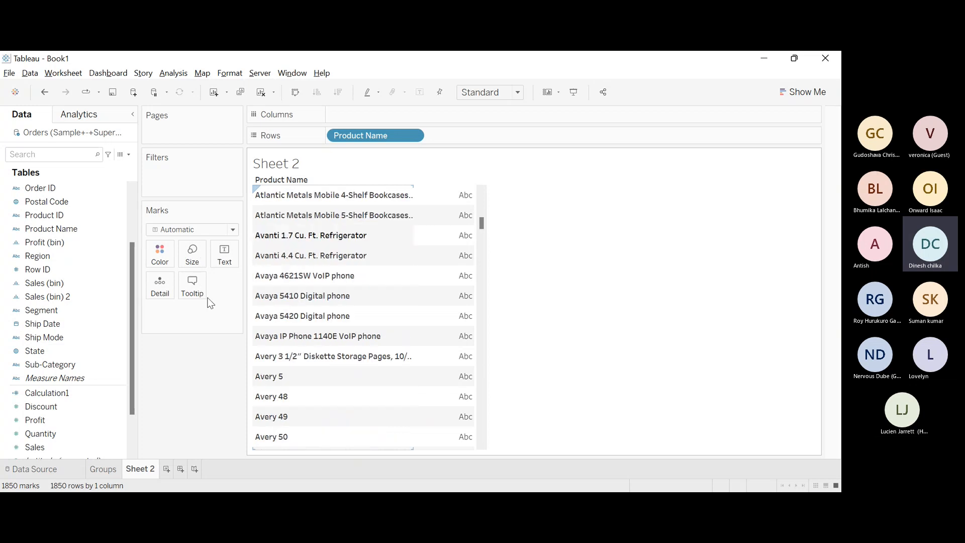
pyautogui.scroll(-2, 212, 297)
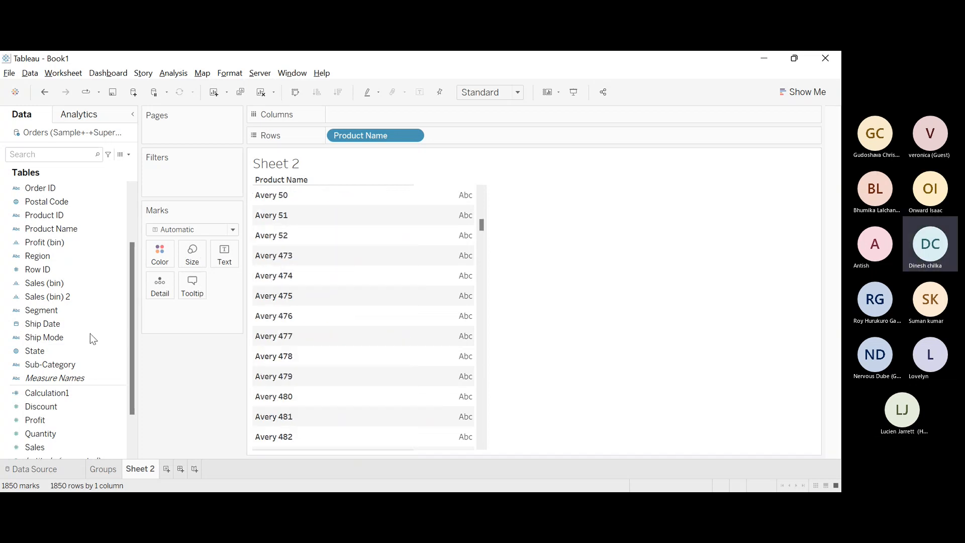
# Delete the emptied Groups sheet and rename the new worksheet as Groups.
pyautogui.hotkey('ctrl', 'shift', 'Tab')
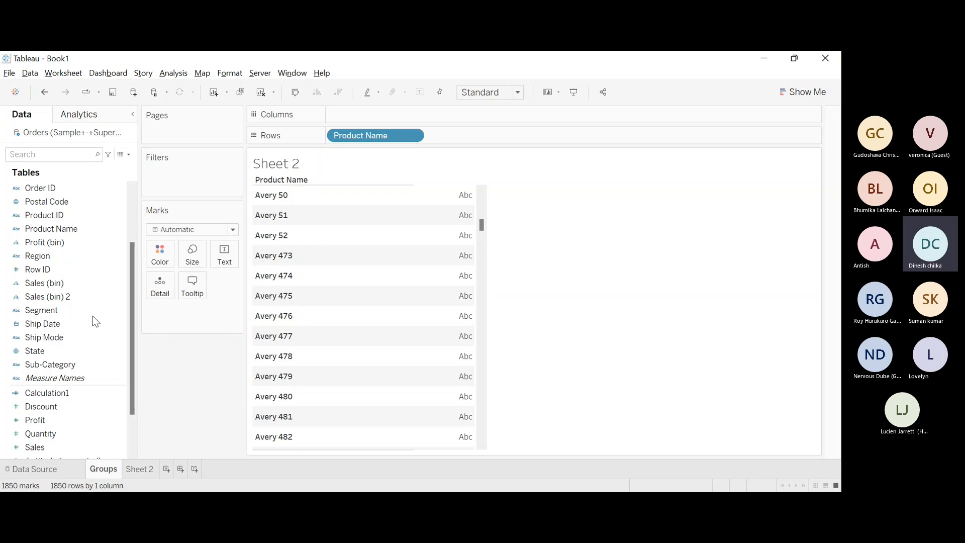
pyautogui.hotkey('ctrl', 'z')
pyautogui.press('F2')
pyautogui.press('BackSpace')
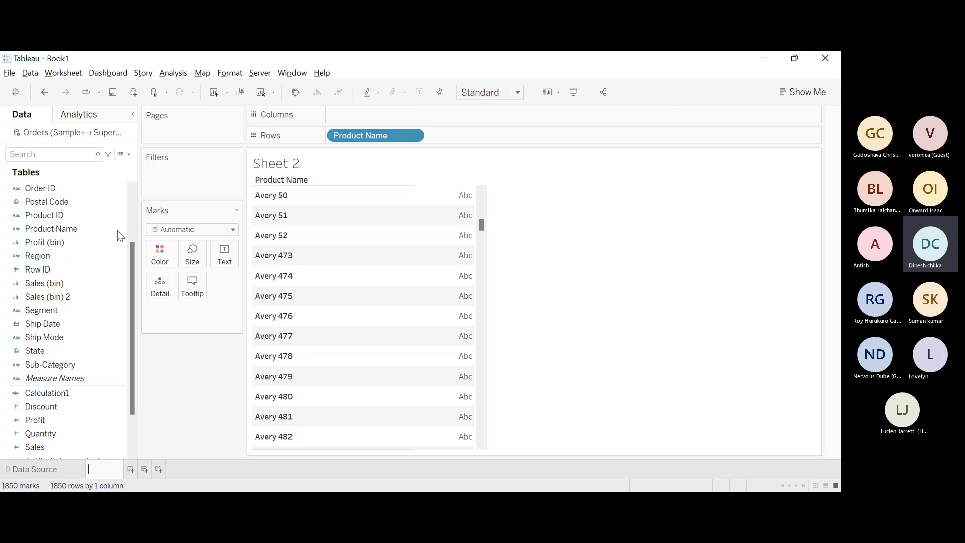
pyautogui.write('S')
pyautogui.press('BackSpace')
pyautogui.write('Groups')
pyautogui.press('Return')
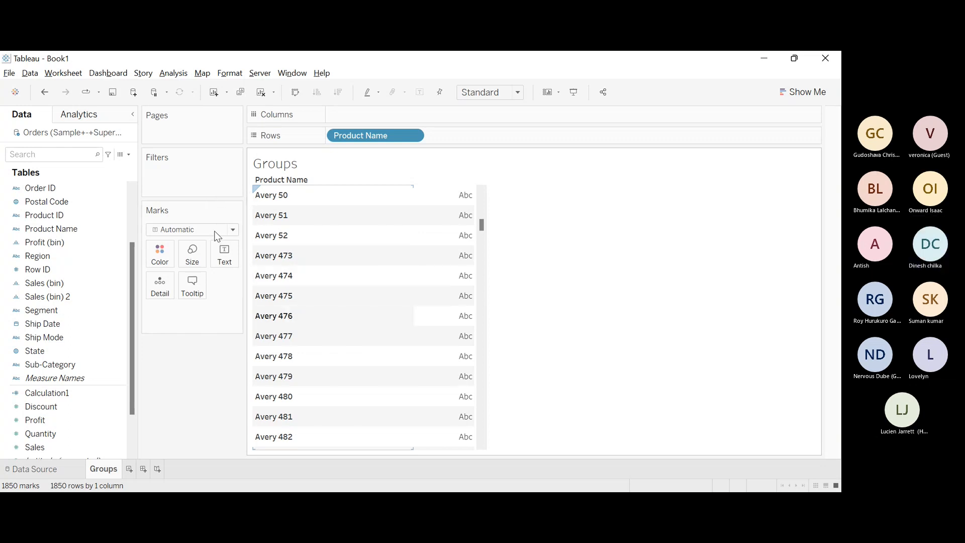
# Start creating a group from the Product Name field and place its dialog clear of the product list.
pyautogui.scroll(-9, 239, 263)
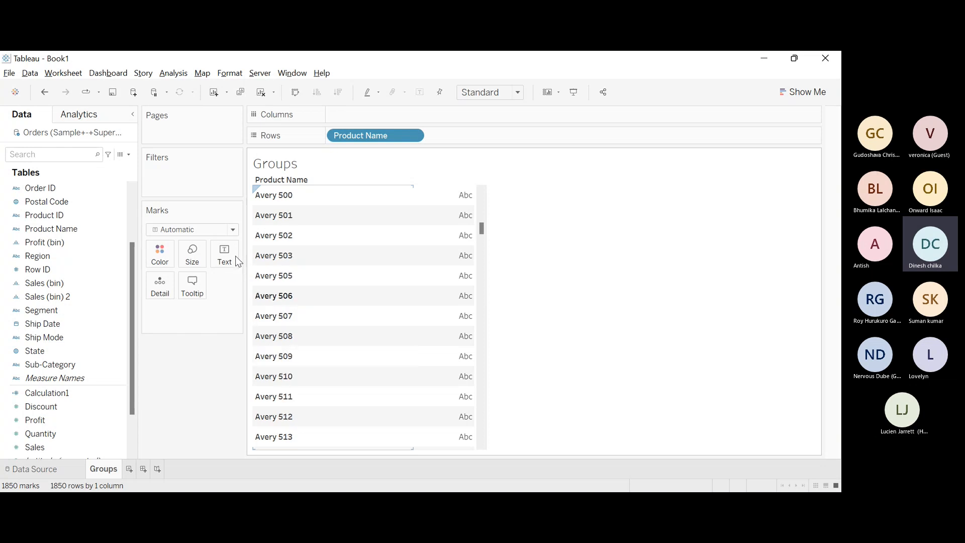
pyautogui.scroll(-5, 238, 261)
pyautogui.scroll(-3, 258, 254)
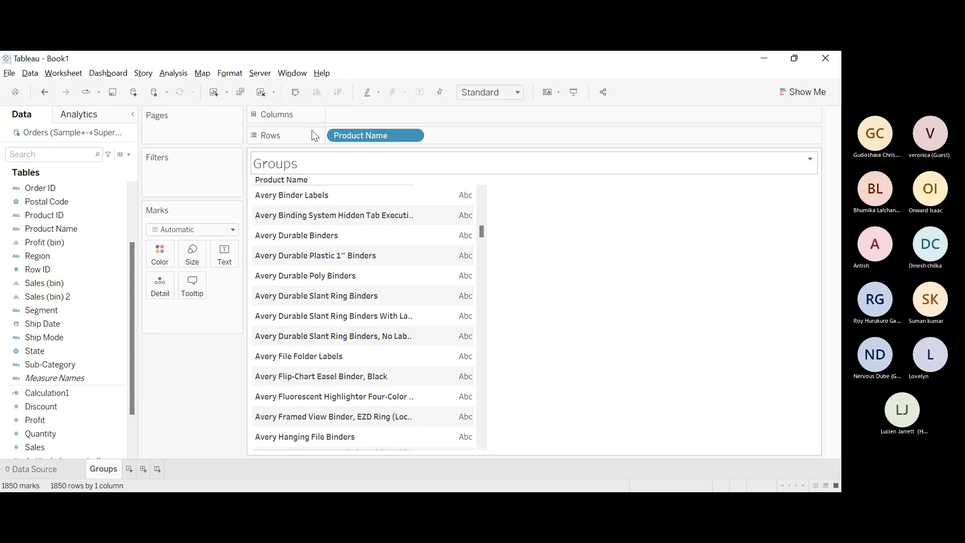
pyautogui.click(55, 228)
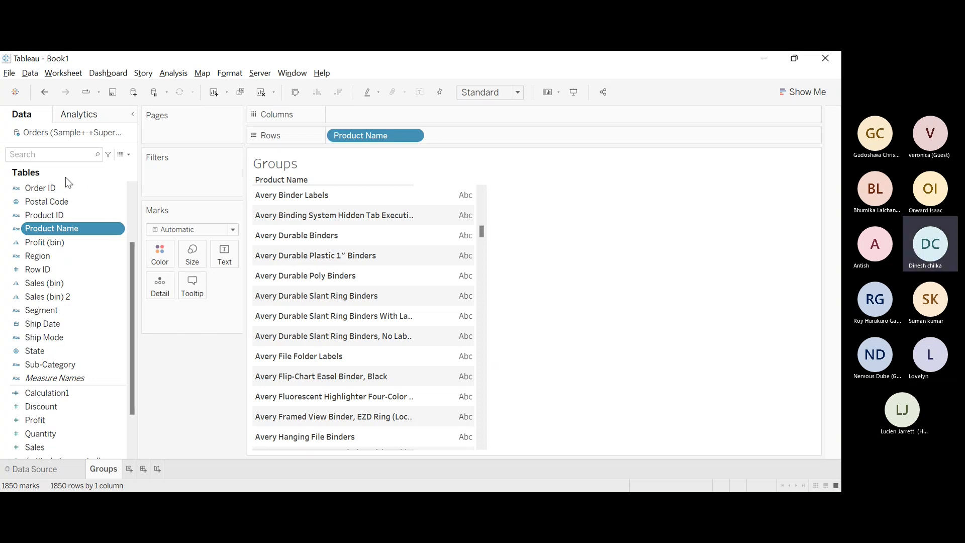
pyautogui.hotkey('shift', 'Down')
pyautogui.hotkey('shift', 'Up')
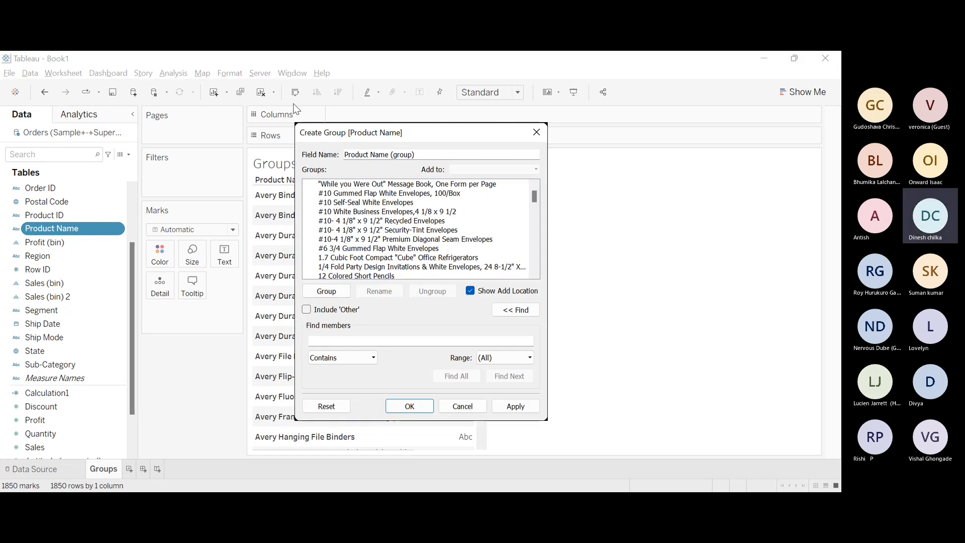
pyautogui.moveTo(382, 132); pyautogui.dragTo(510, 145)
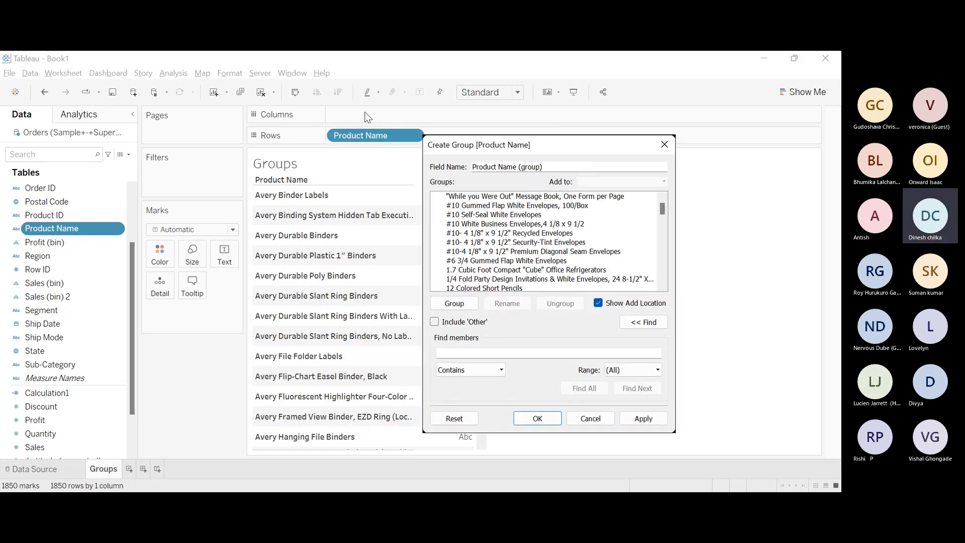
pyautogui.moveTo(367, 117); pyautogui.dragTo(405, 124)
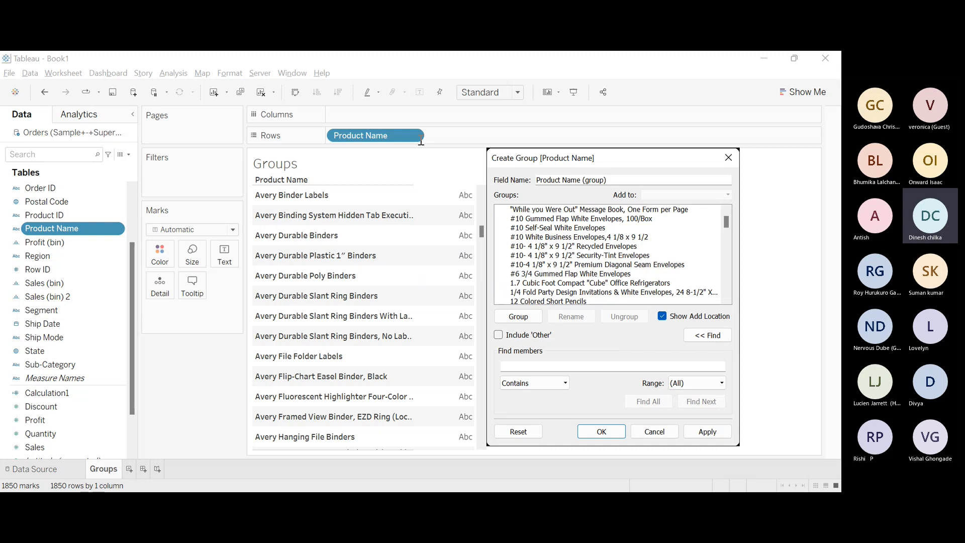
# Set the field name of the new group to Avery Group.
pyautogui.hotkey('shift', 'Home')
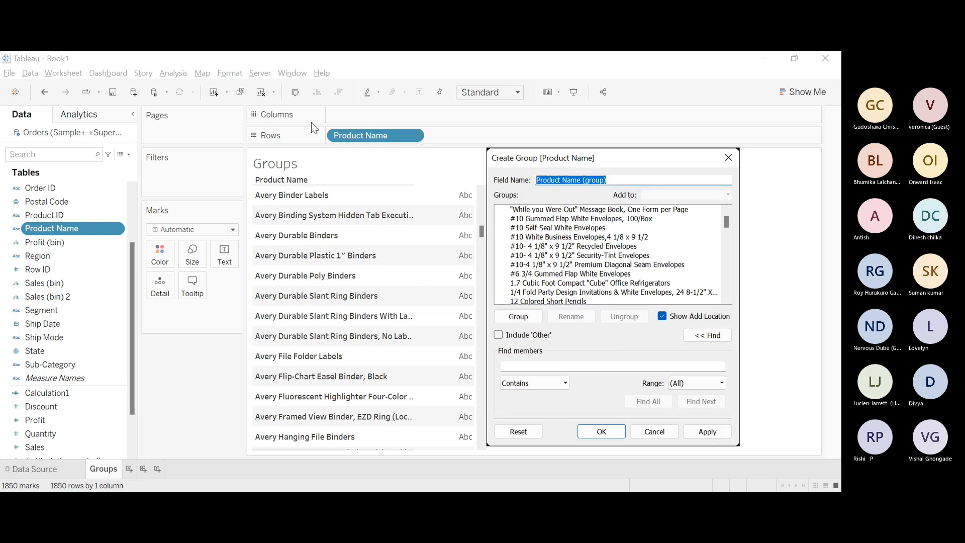
pyautogui.press('BackSpace')
pyautogui.write('A')
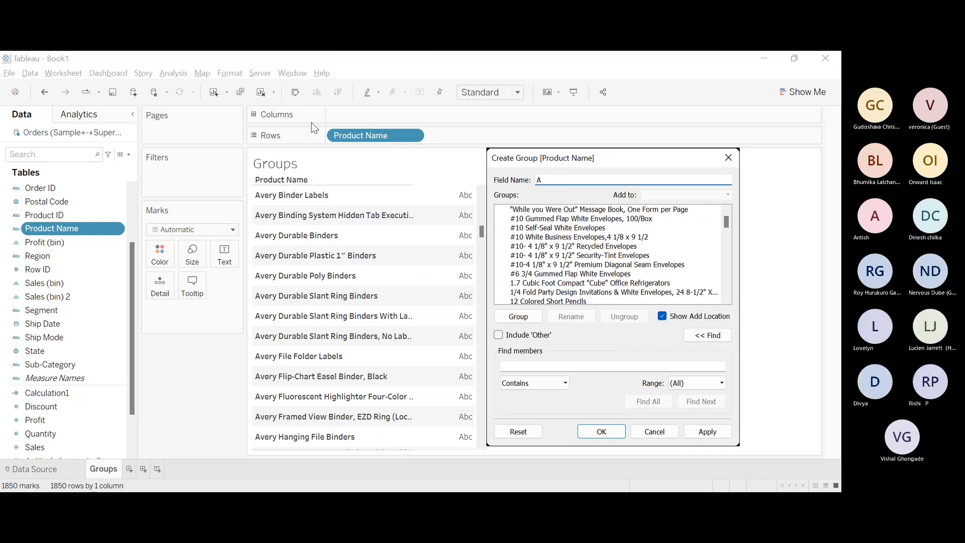
pyautogui.write('very Group')
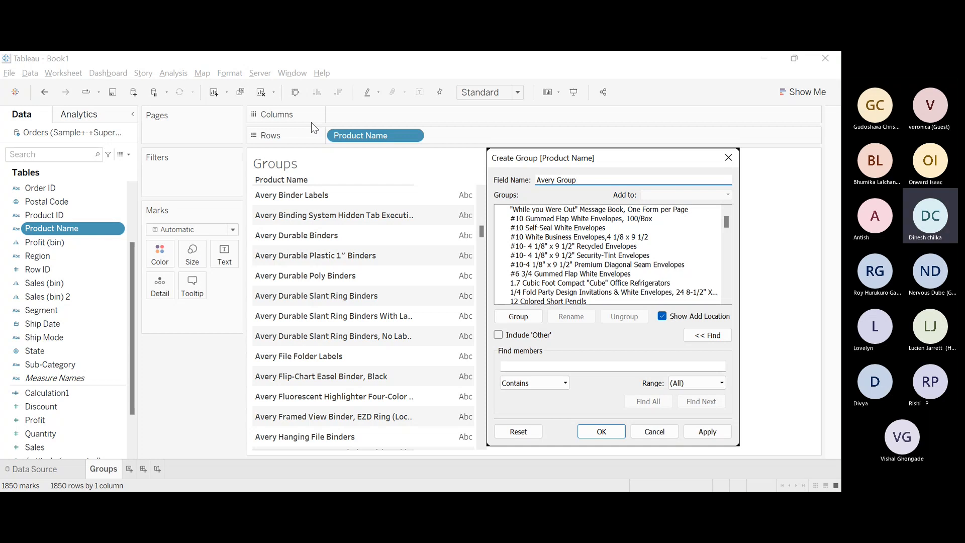
# Find all members of the Product Name field that contain "Avery".
pyautogui.hotkey('alt', 'f')
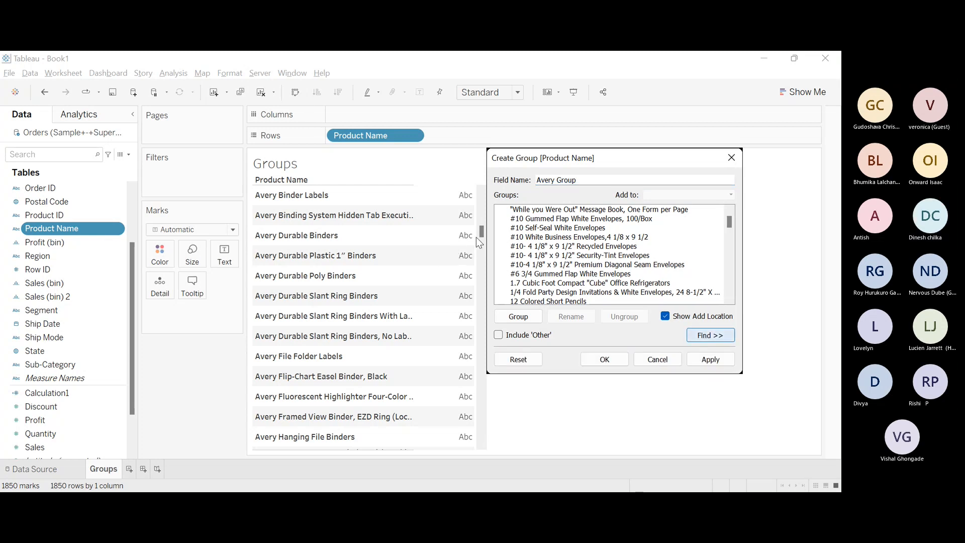
pyautogui.hotkey('alt', 'f')
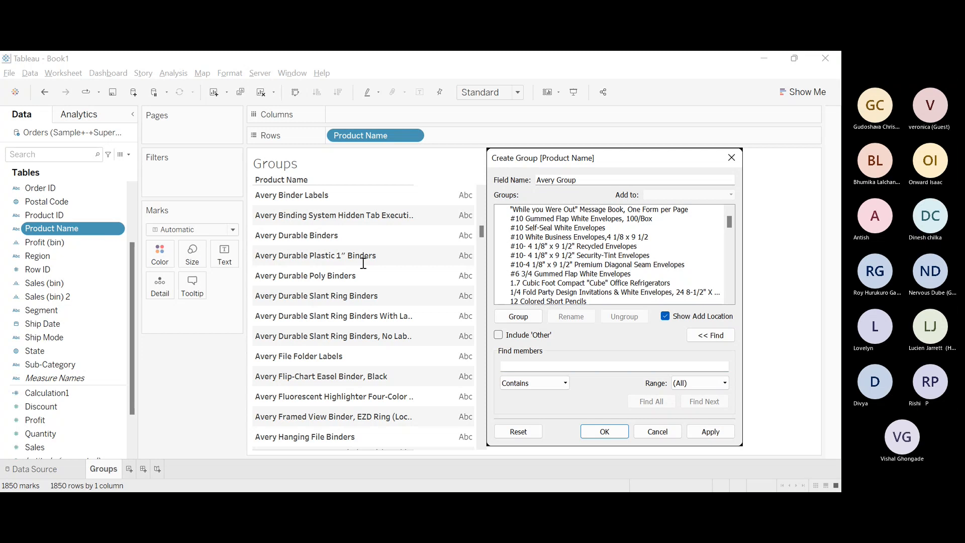
pyautogui.write('A')
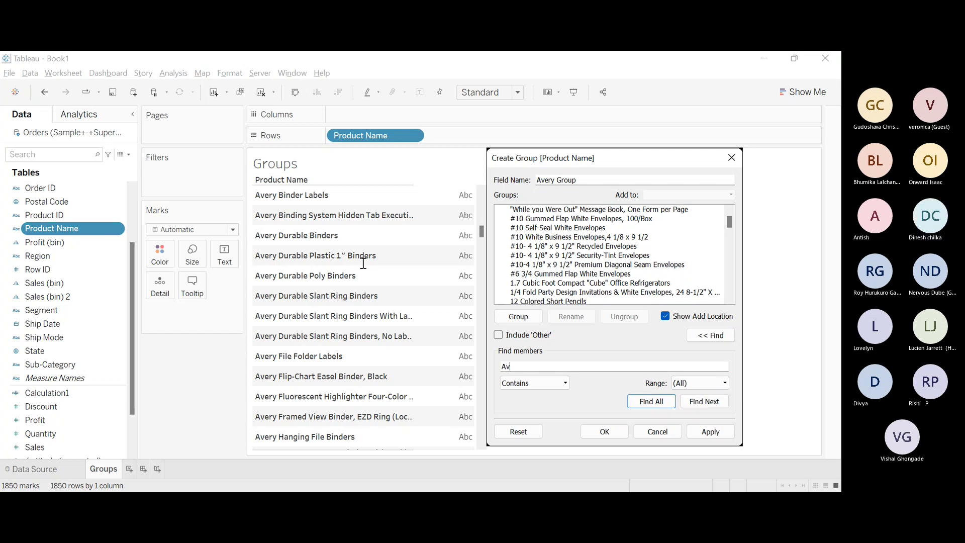
pyautogui.write('very')
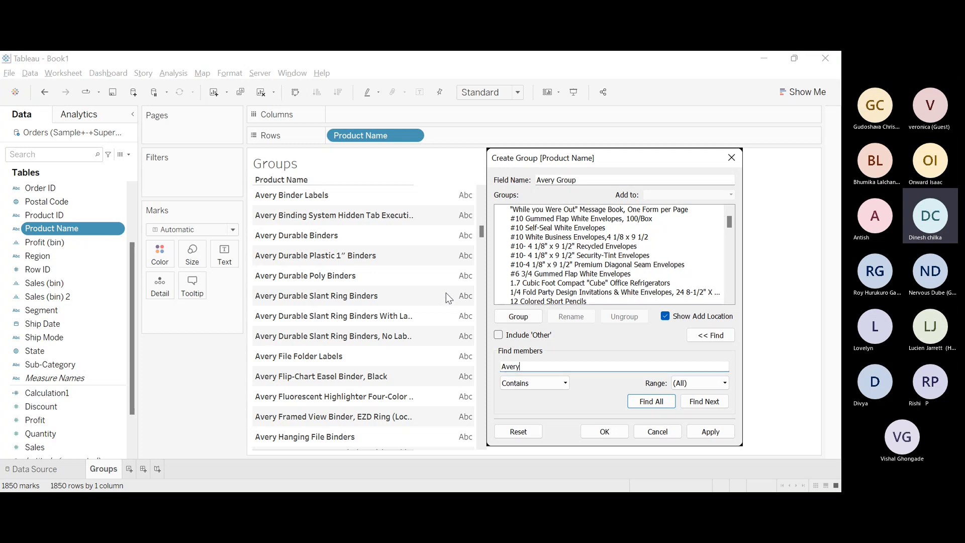
pyautogui.press('Return')
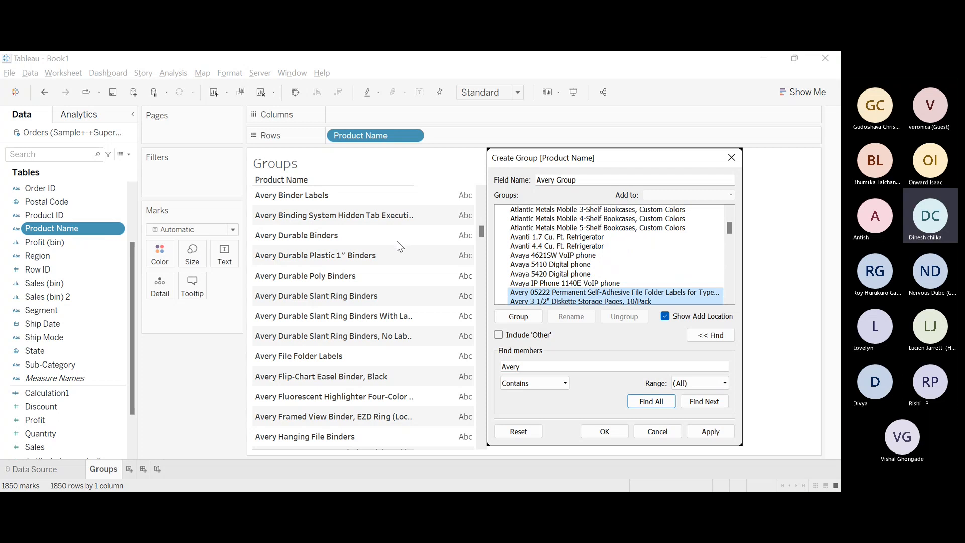
# Group all the found Avery members, check the group's contents, and accept the new group field.
pyautogui.click(518, 316)
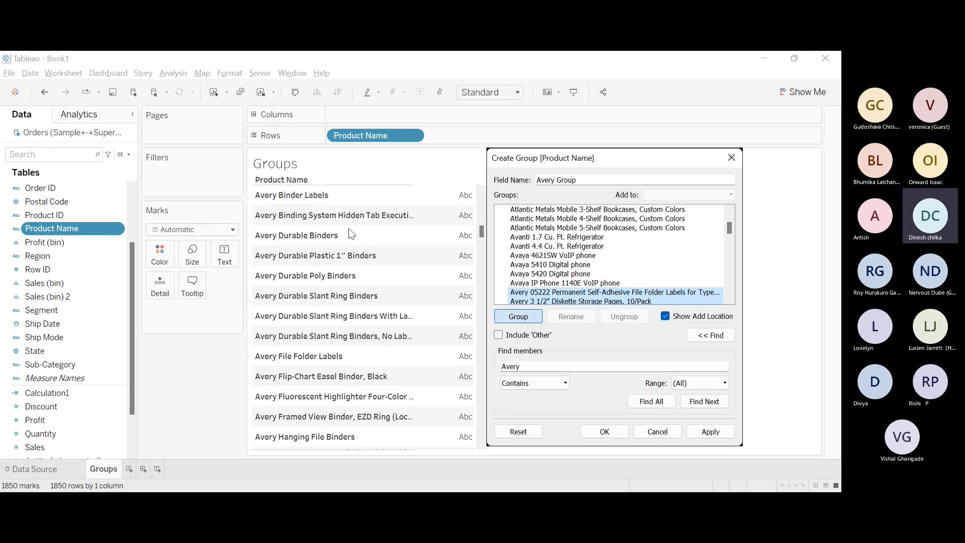
pyautogui.scroll(-5, 609, 255)
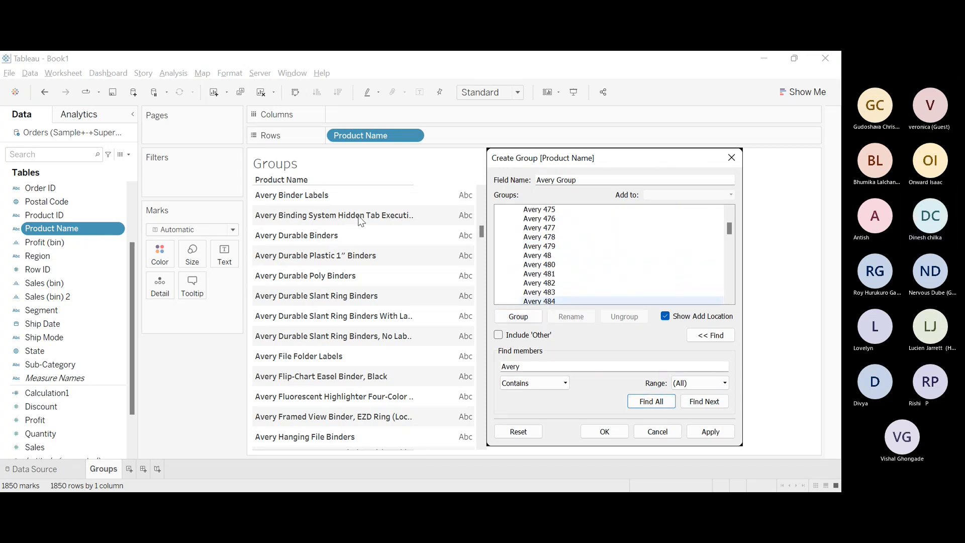
pyautogui.scroll(5, 609, 254)
pyautogui.scroll(-1, 609, 255)
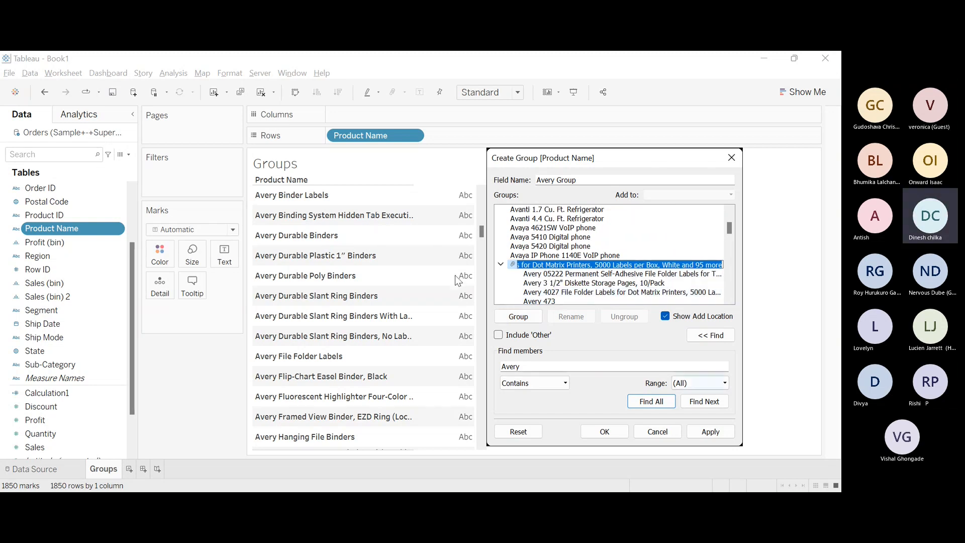
pyautogui.click(605, 432)
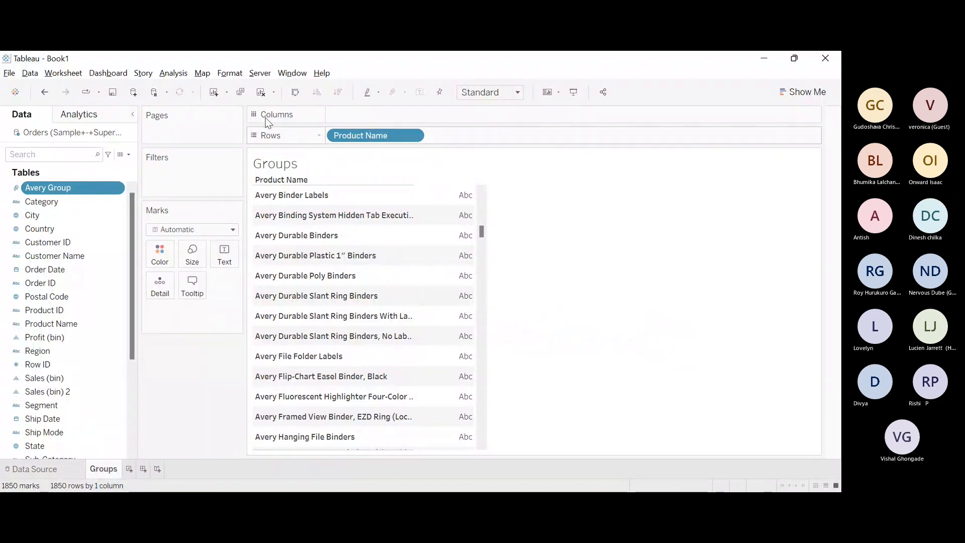
# Replace Product Name on the rows with the Avery Group field.
pyautogui.moveTo(360, 136); pyautogui.dragTo(127, 290)
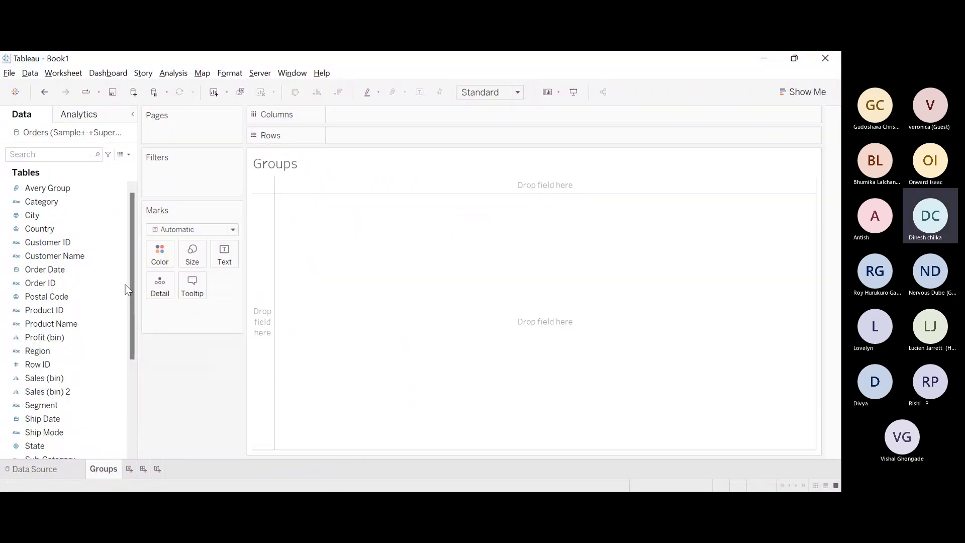
pyautogui.moveTo(48, 187); pyautogui.dragTo(281, 135)
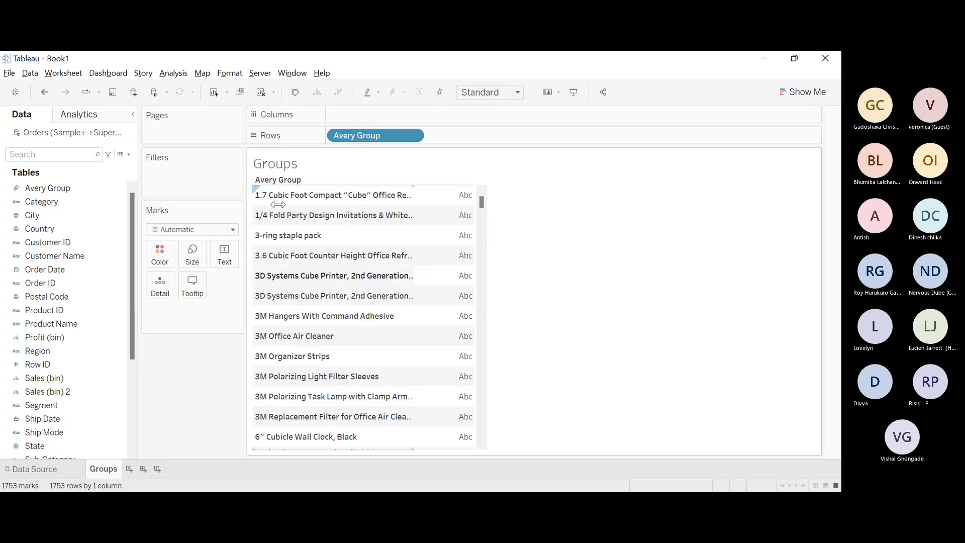
# Look through the Avery Group members listed on the worksheet.
pyautogui.scroll(-8, 276, 201)
pyautogui.scroll(8, 269, 221)
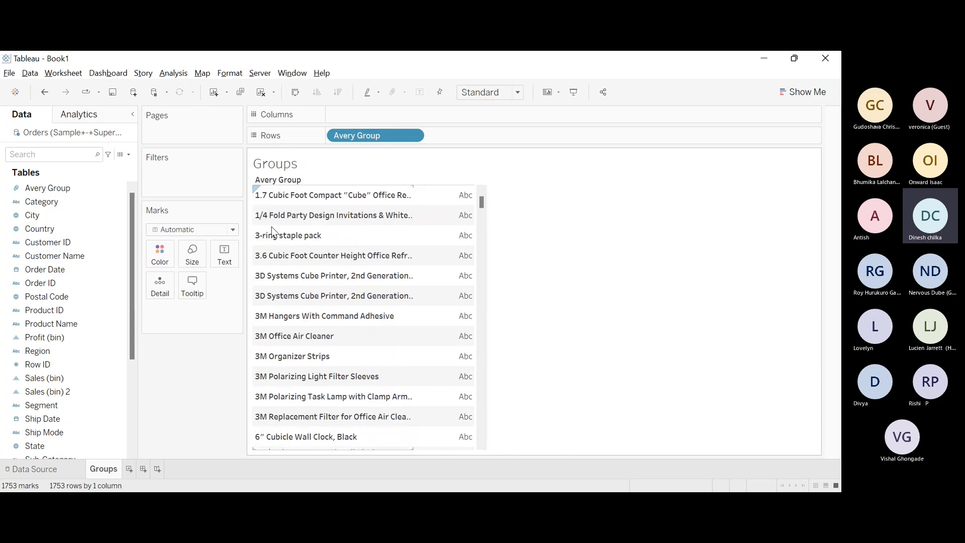
pyautogui.scroll(-15, 272, 227)
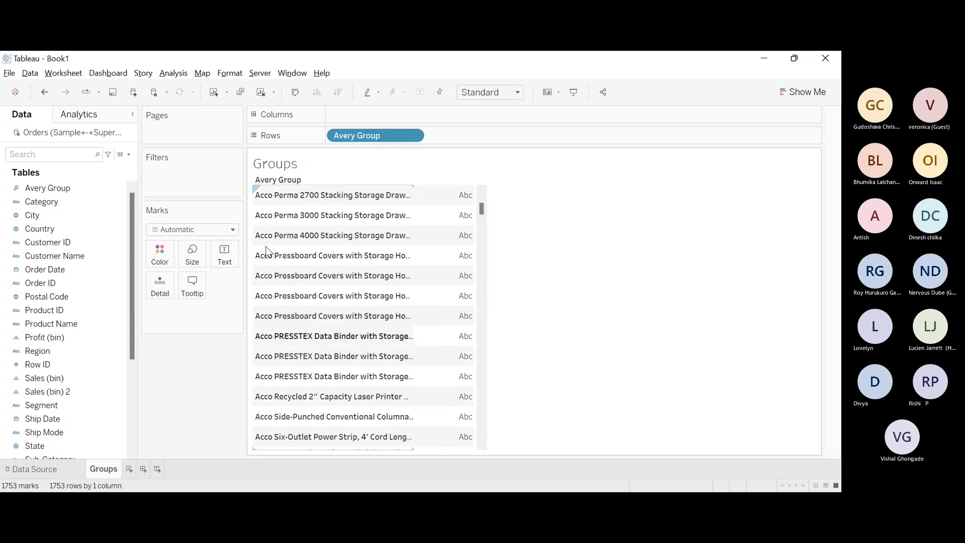
pyautogui.scroll(-15, 267, 251)
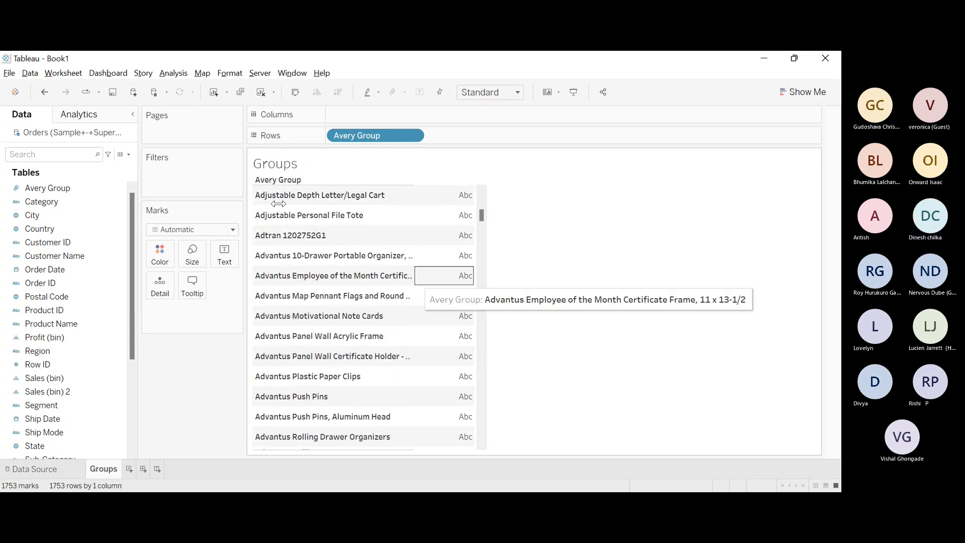
pyautogui.scroll(20, 278, 206)
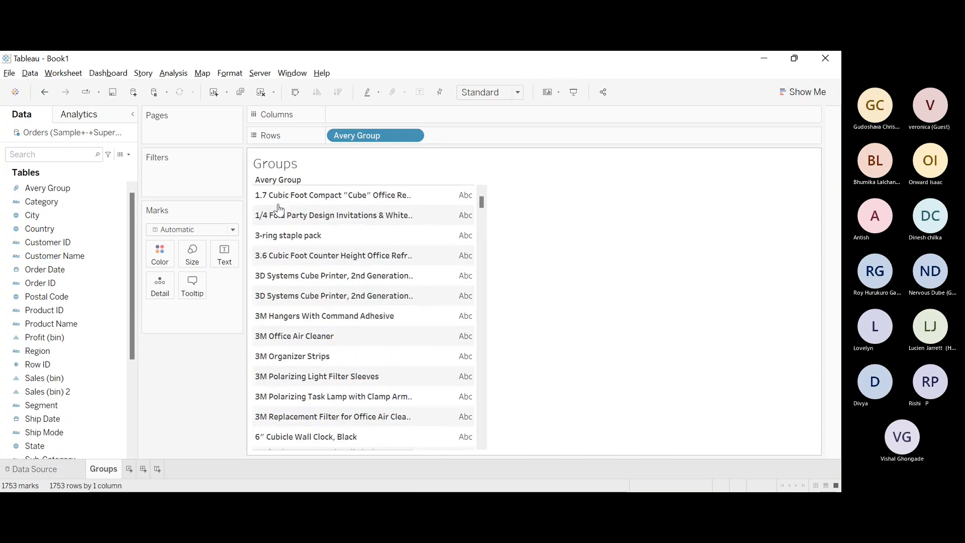
# Replace Avery Group on the rows with the Product Name field, adding all members.
pyautogui.moveTo(359, 136)
pyautogui.mouseDown()
pyautogui.moveTo(187, 209)
pyautogui.moveTo(112, 322)
pyautogui.moveTo(295, 204)
pyautogui.moveTo(371, 139)
pyautogui.mouseUp()
pyautogui.moveTo(249, 112); pyautogui.dragTo(250, 106)
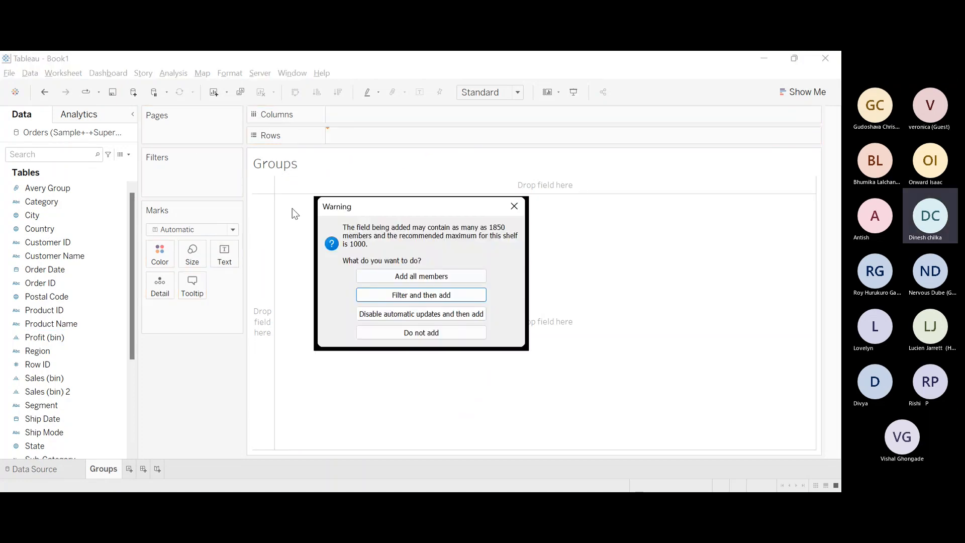
pyautogui.click(421, 276)
# Browse the Product Name list on the worksheet down to the individual Avery products.
pyautogui.scroll(-10, 422, 276)
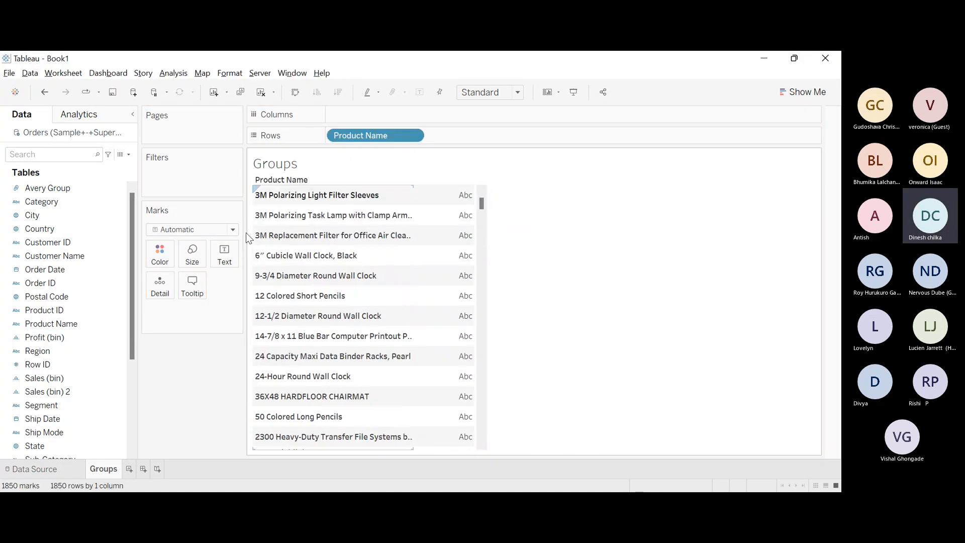
pyautogui.scroll(-15, 246, 234)
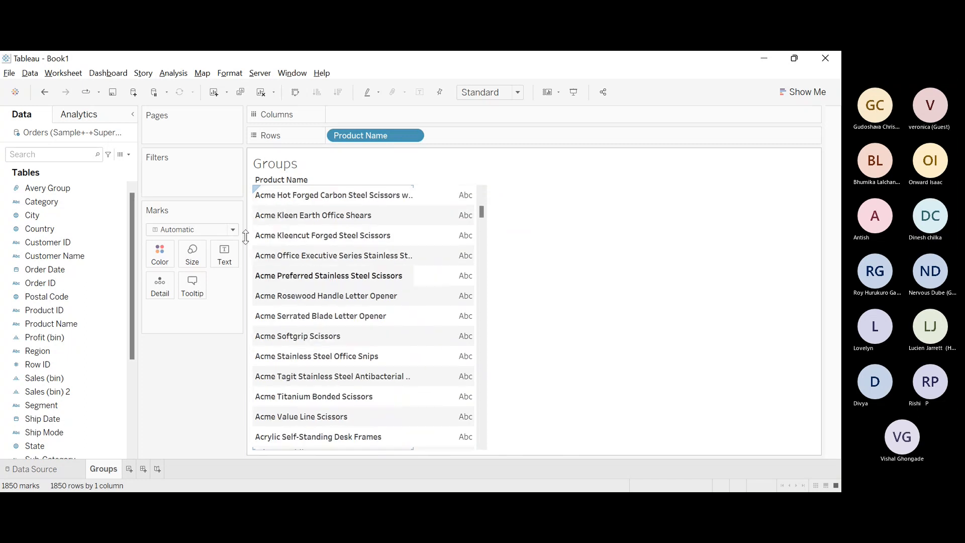
pyautogui.scroll(-15, 246, 240)
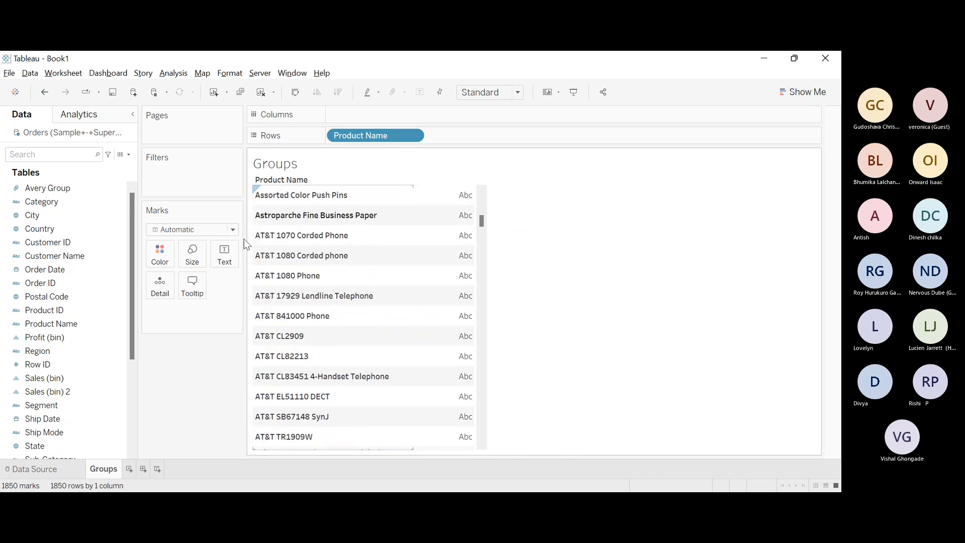
pyautogui.scroll(-12, 245, 241)
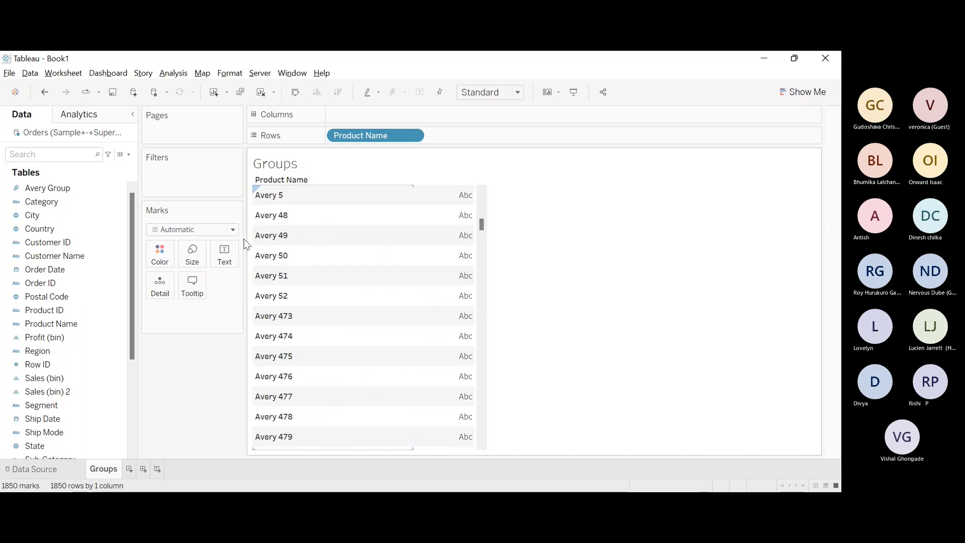
pyautogui.scroll(-3, 244, 239)
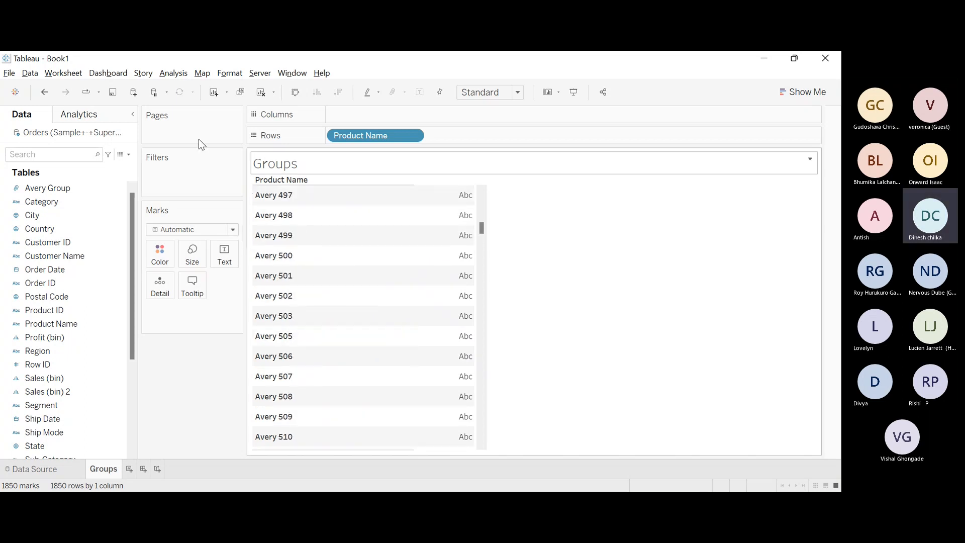
pyautogui.click(390, 135)
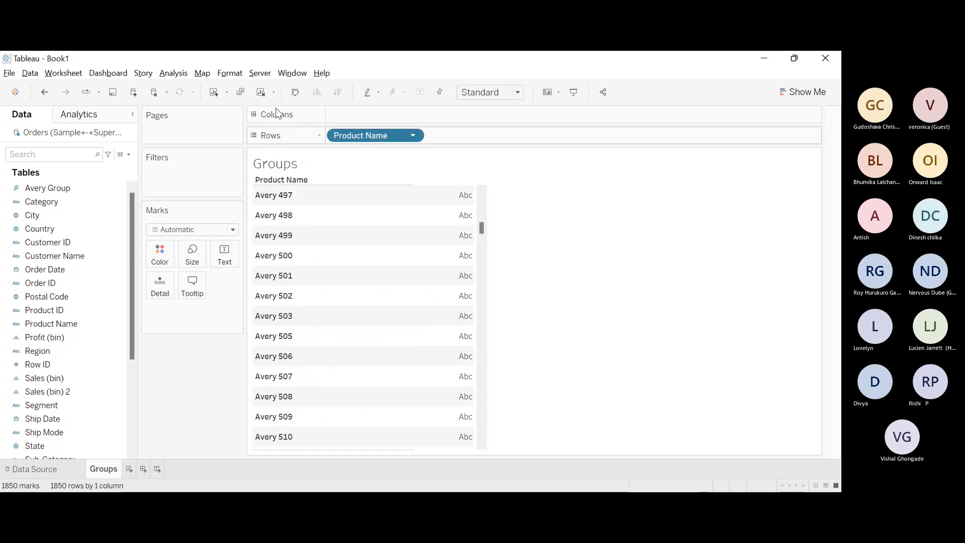
pyautogui.click(48, 188)
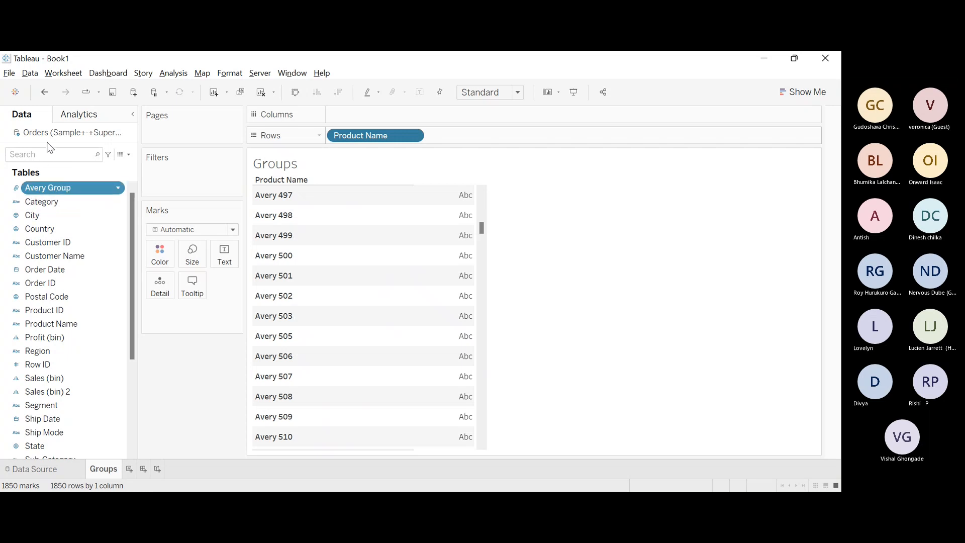
pyautogui.click(73, 310)
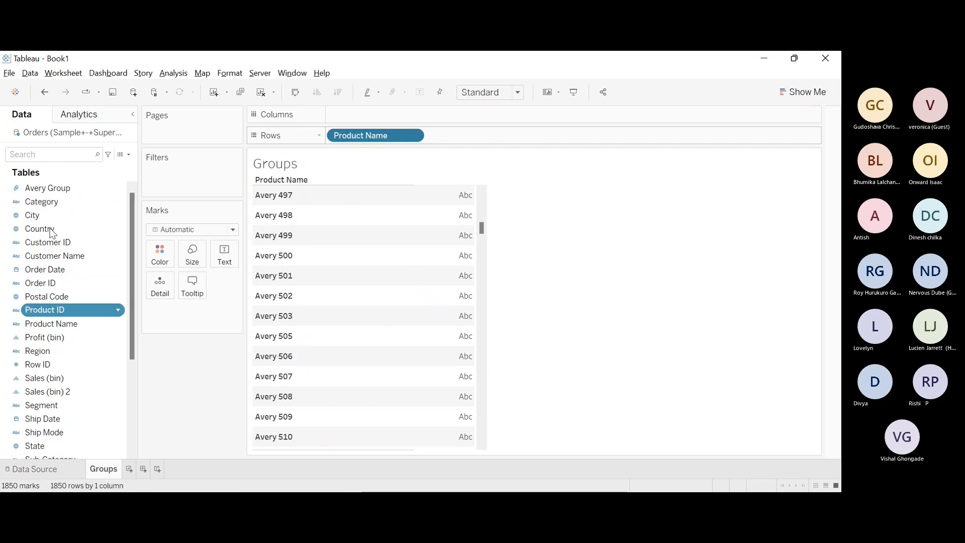
pyautogui.click(73, 323)
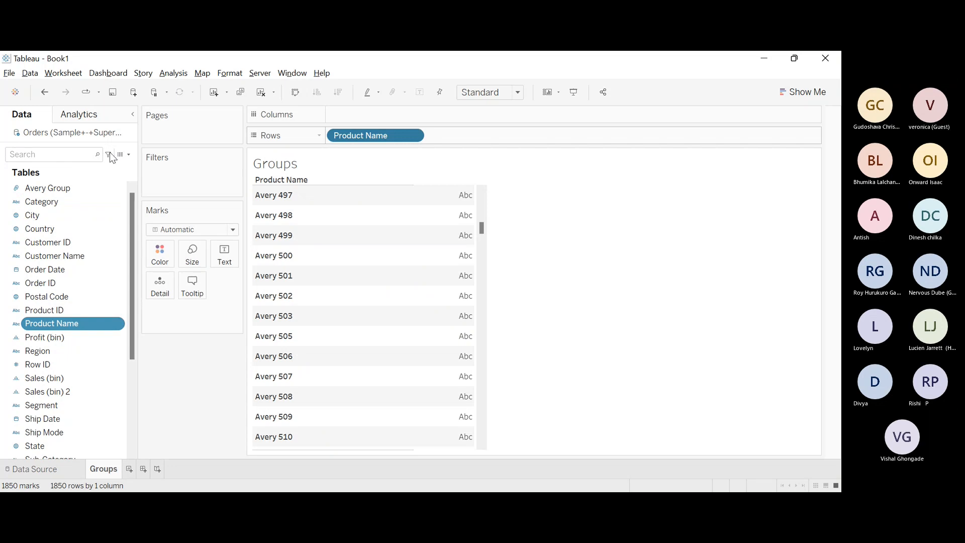
pyautogui.click(166, 153)
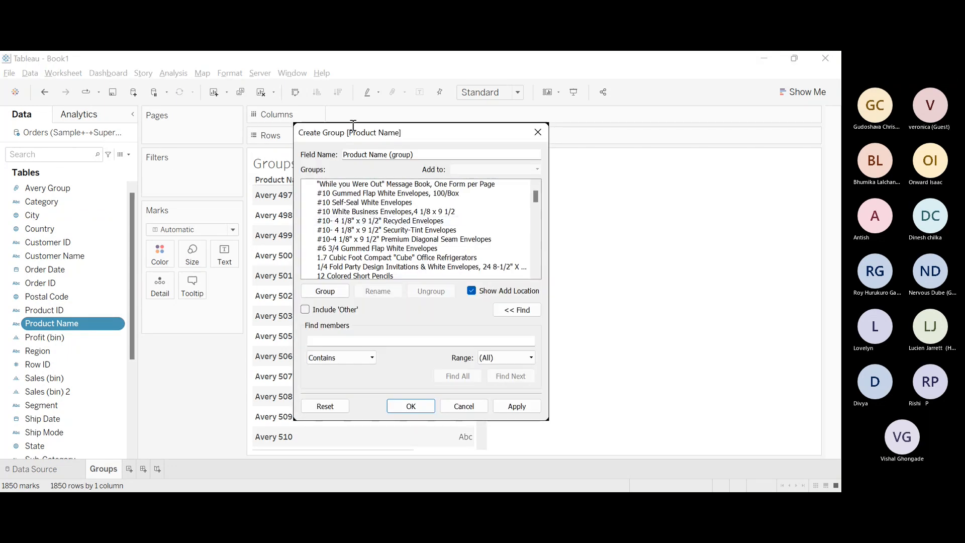
pyautogui.click(538, 132)
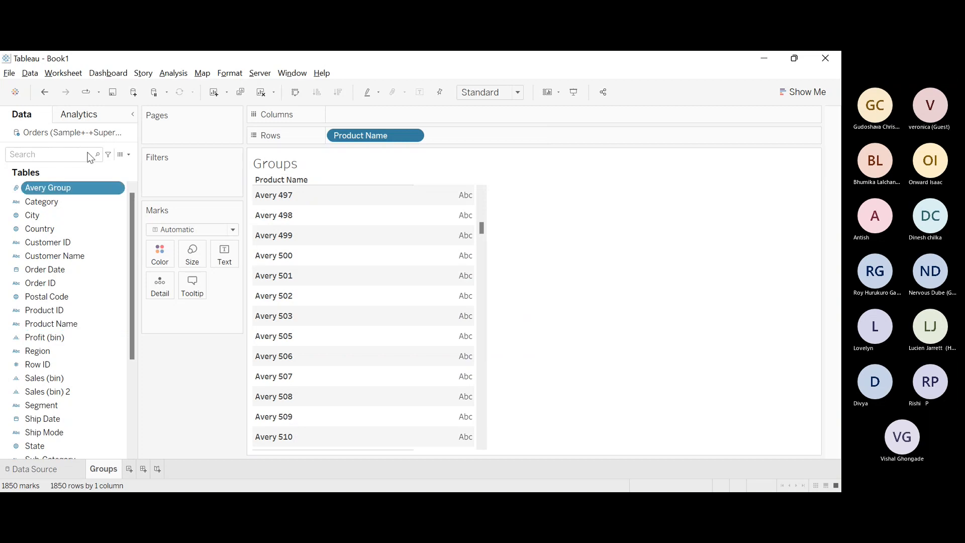
# Open the Avery Group field for editing and look through its member list.
pyautogui.click(200, 193)
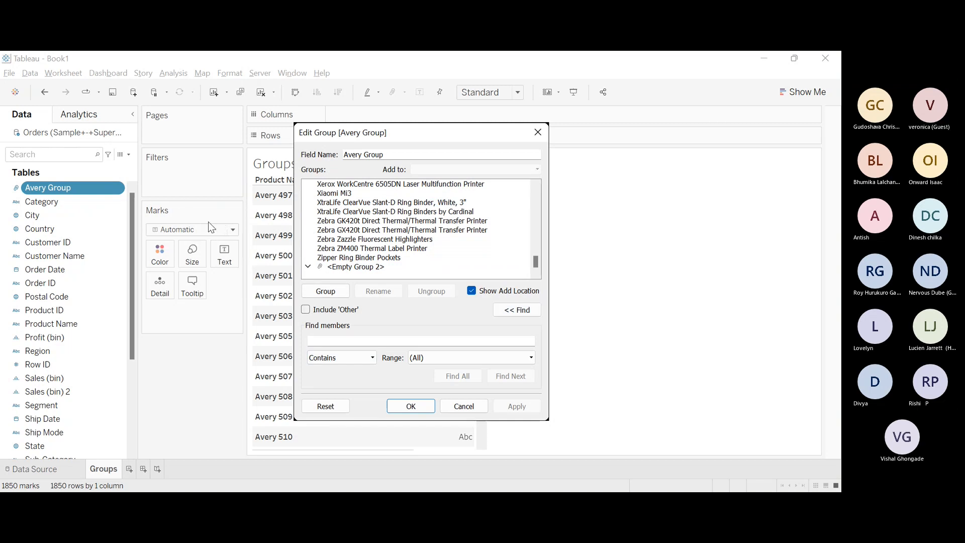
pyautogui.scroll(20, 352, 239)
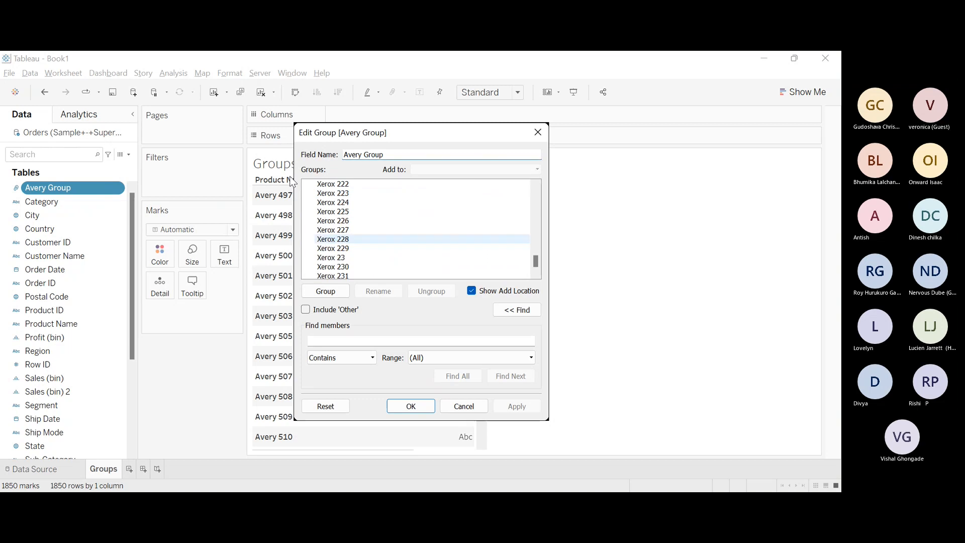
pyautogui.hotkey('alt', 'Tab')
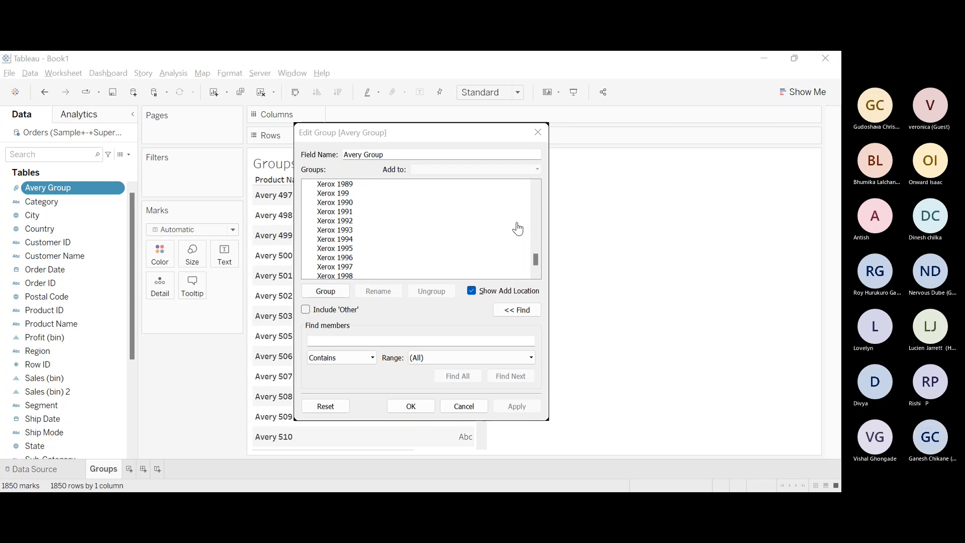
pyautogui.click(272, 108)
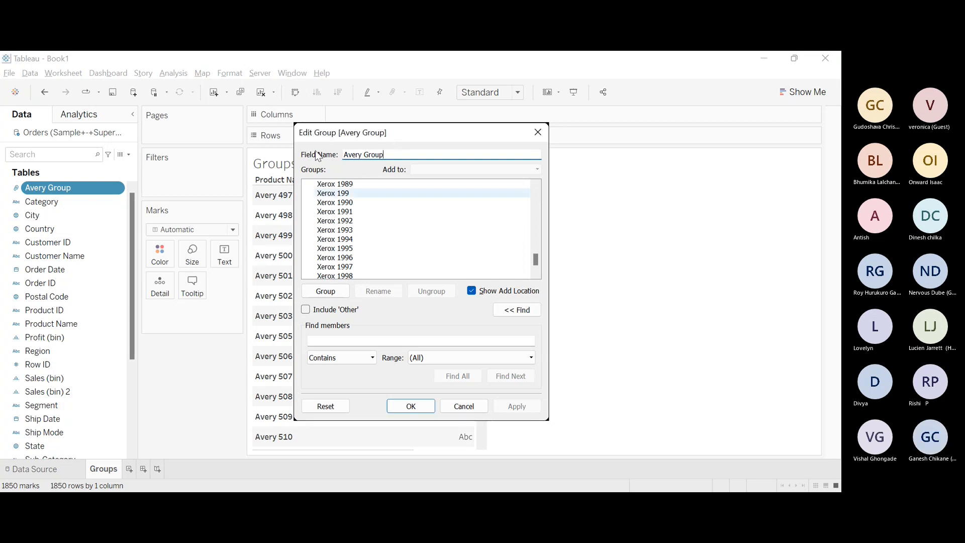
pyautogui.scroll(1, 341, 230)
pyautogui.scroll(1, 342, 230)
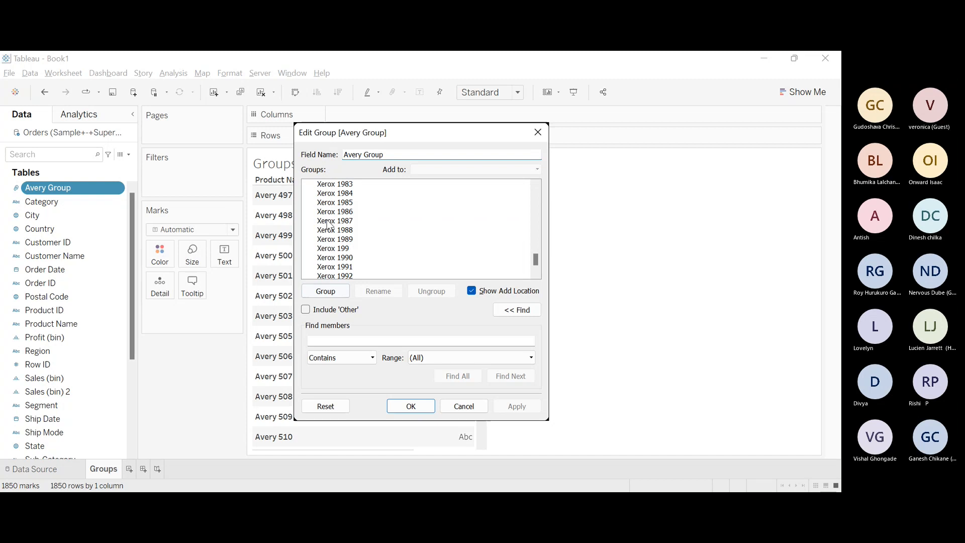
pyautogui.click(517, 310)
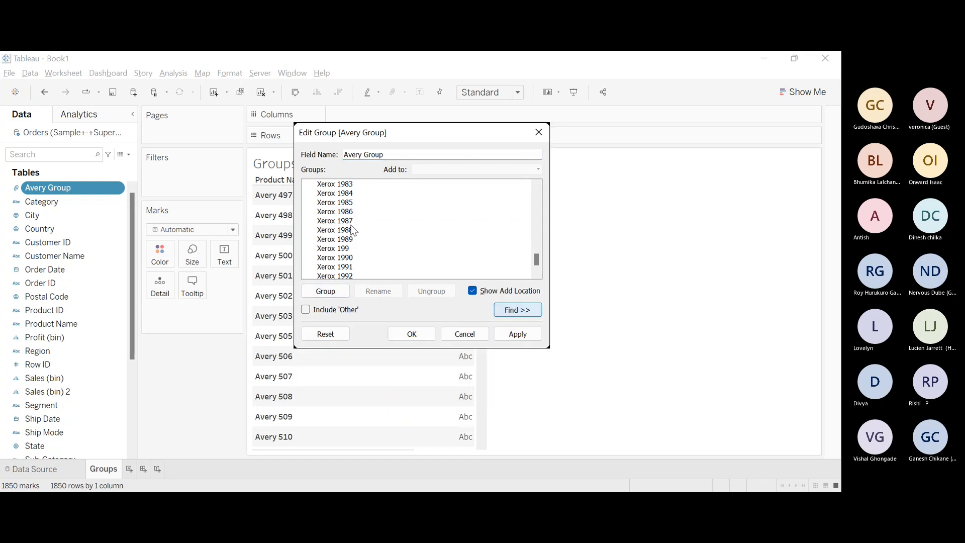
pyautogui.click(517, 310)
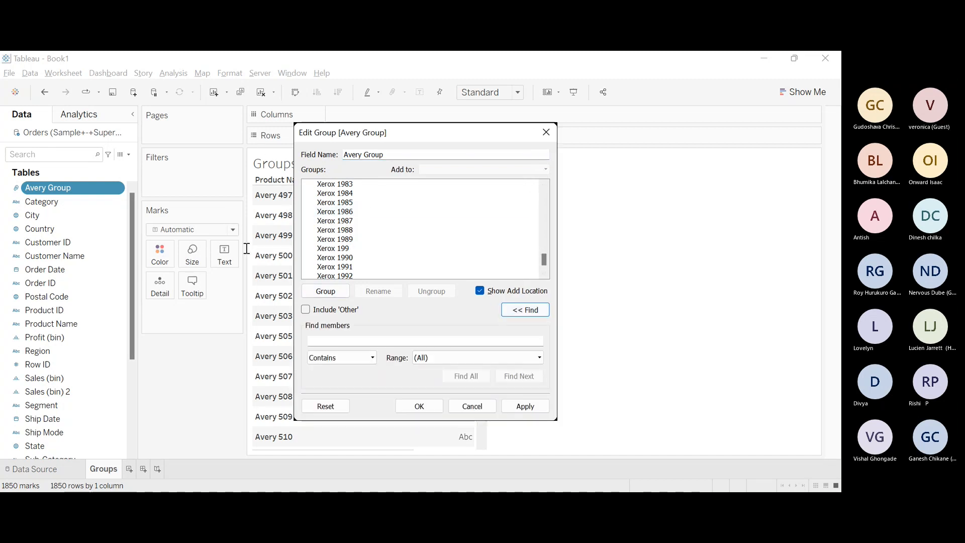
# Try to find all members containing "Avery" and group them within the existing Avery Group, then close the editor.
pyautogui.write('aVERY')
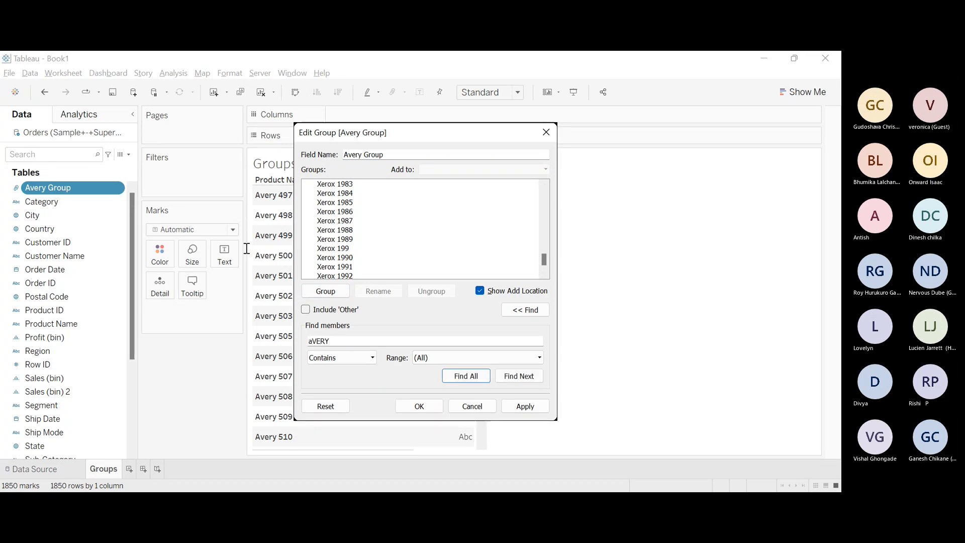
pyautogui.press('BackSpace')
pyautogui.press('BackSpace')
pyautogui.press('BackSpace')
pyautogui.write('A')
pyautogui.press('Tab')
pyautogui.click(466, 376)
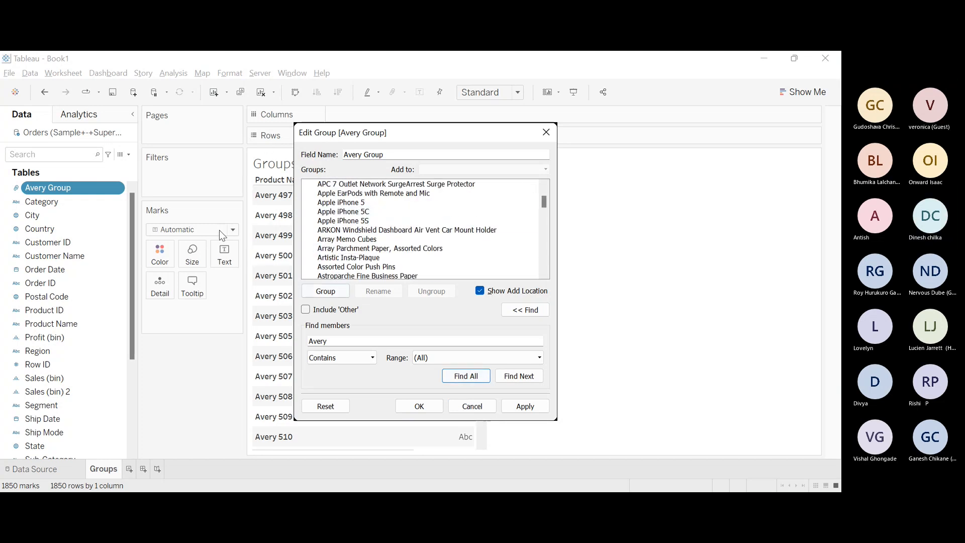
pyautogui.click(326, 291)
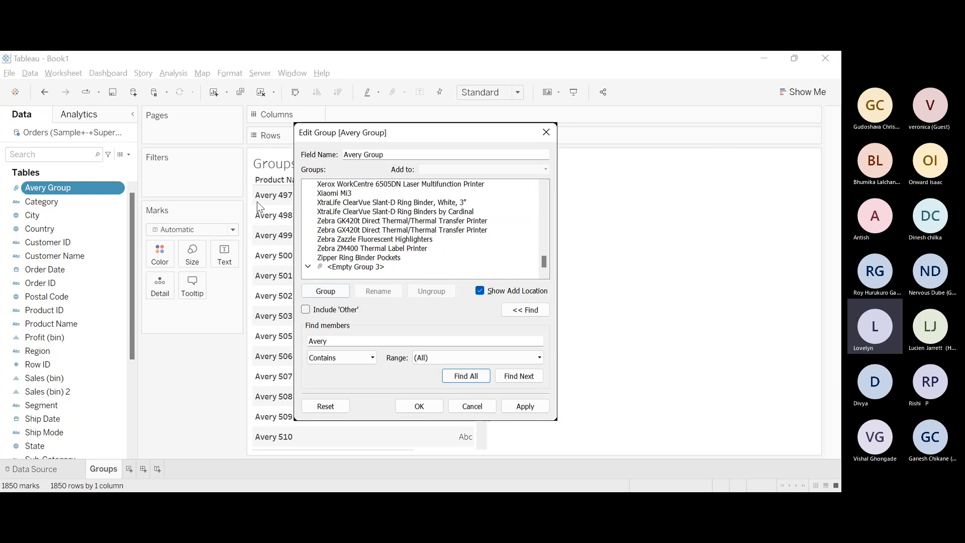
pyautogui.click(546, 133)
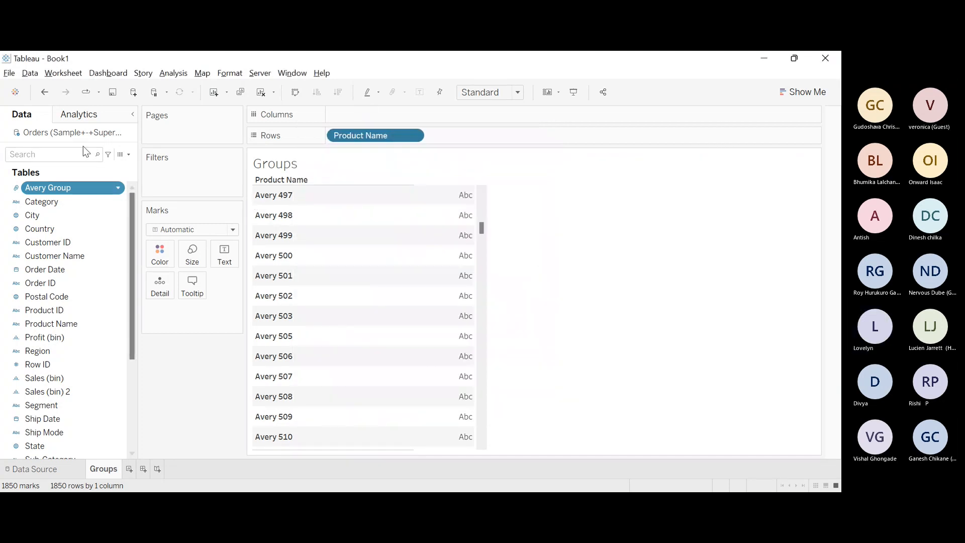
# Delete the Avery Group field from the data source and remove Product Name from the rows.
pyautogui.press('Delete')
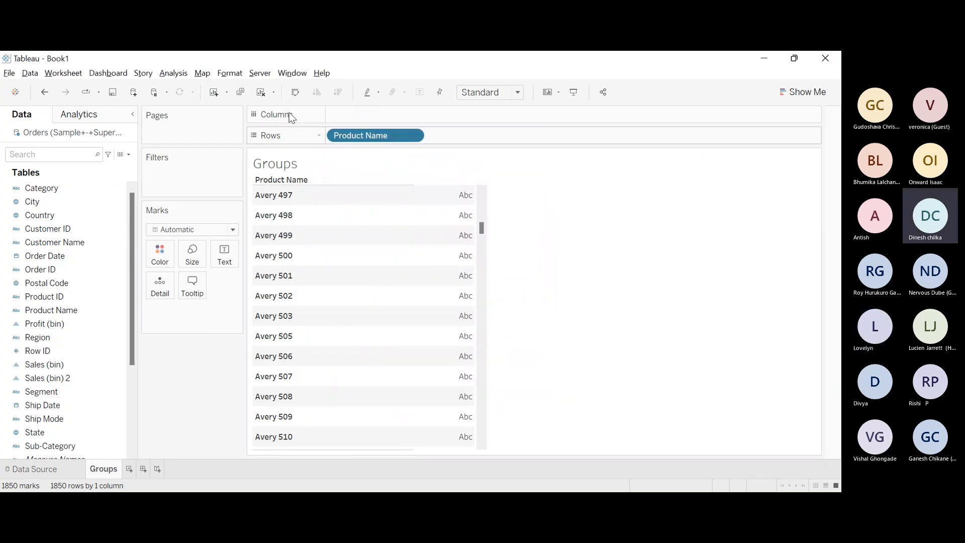
pyautogui.moveTo(402, 135); pyautogui.dragTo(216, 387)
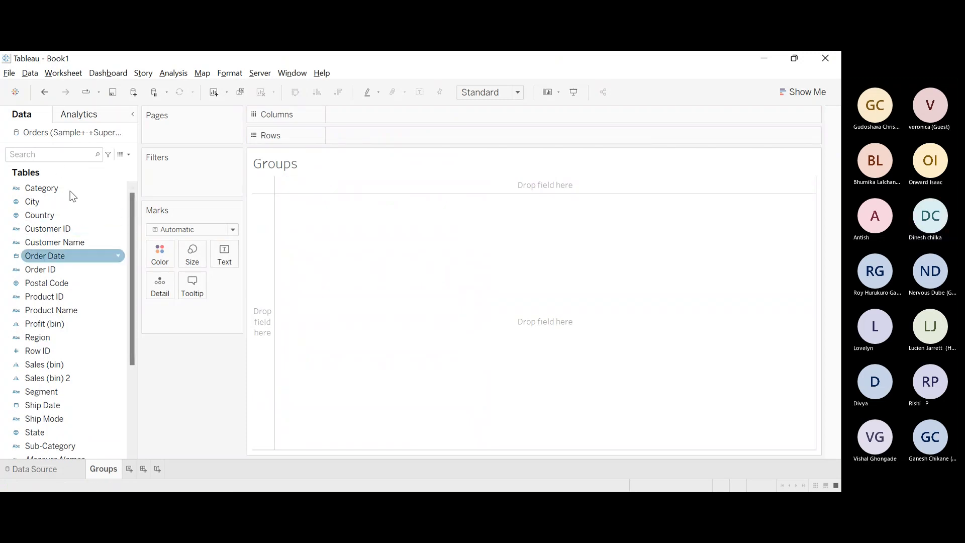
# Start a new group on the Product Name field and set its field name to Avery Group.
pyautogui.scroll(-2, 70, 191)
pyautogui.click(56, 228)
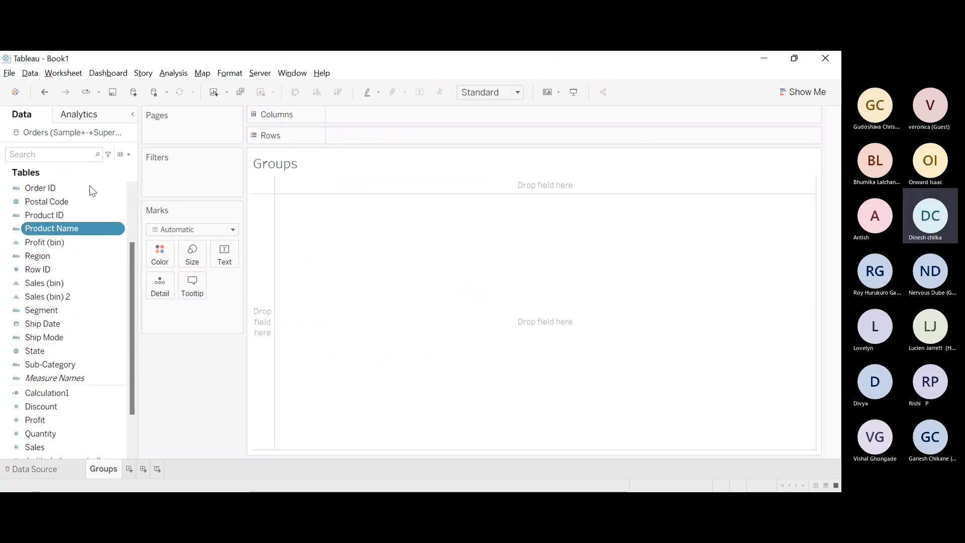
pyautogui.rightClick(96, 228)
pyautogui.click(172, 235)
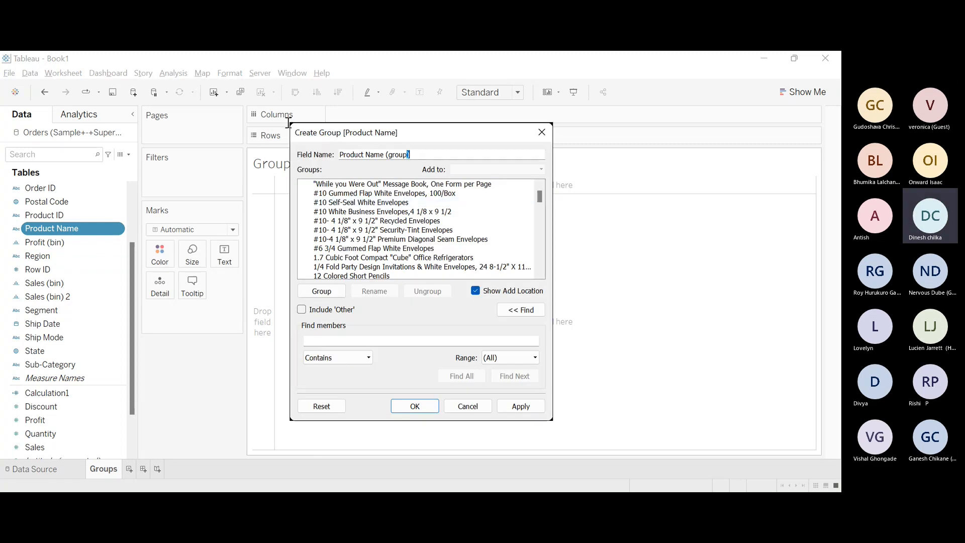
pyautogui.press('BackSpace')
pyautogui.write('Avery Group')
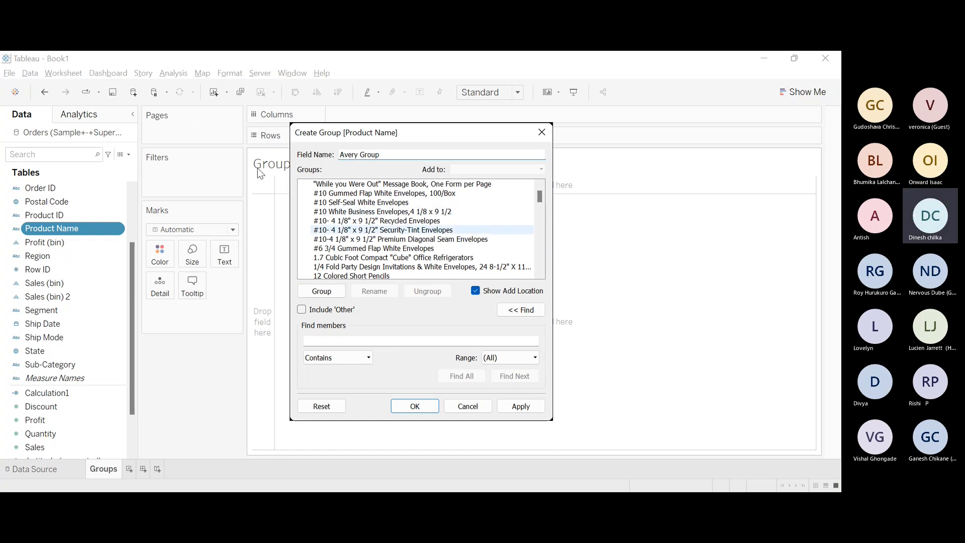
# Find all Product Name members containing "Avery" in the group's member list.
pyautogui.scroll(-8, 322, 211)
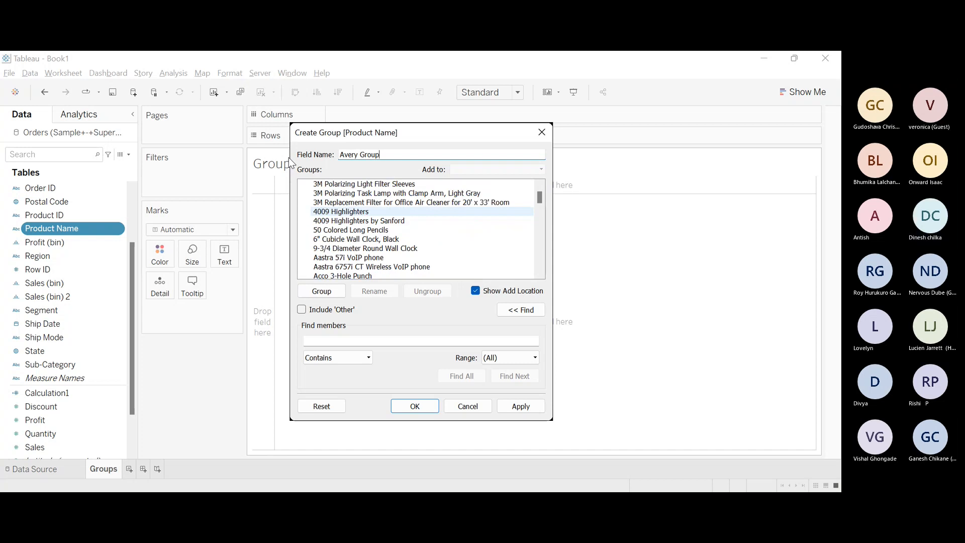
pyautogui.moveTo(358, 154); pyautogui.dragTo(234, 124)
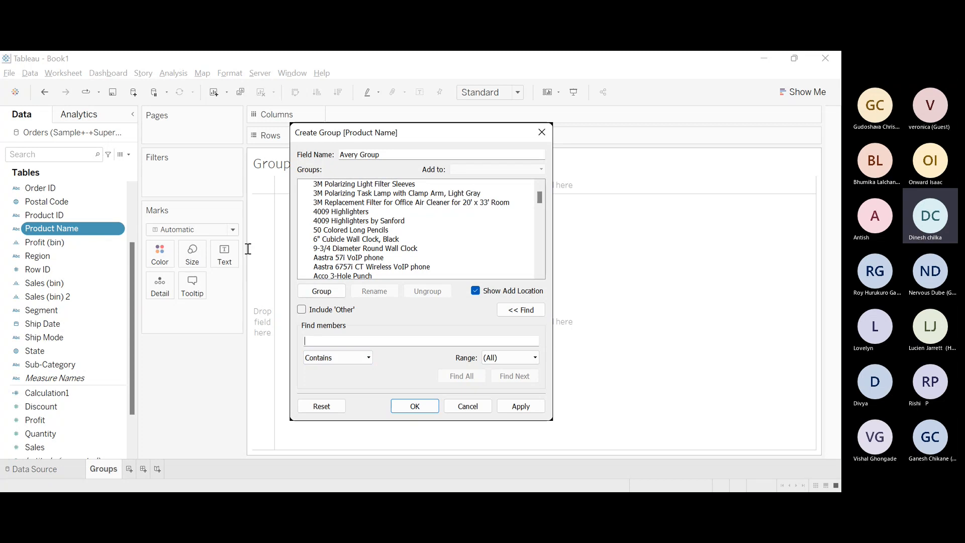
pyautogui.write('Avery')
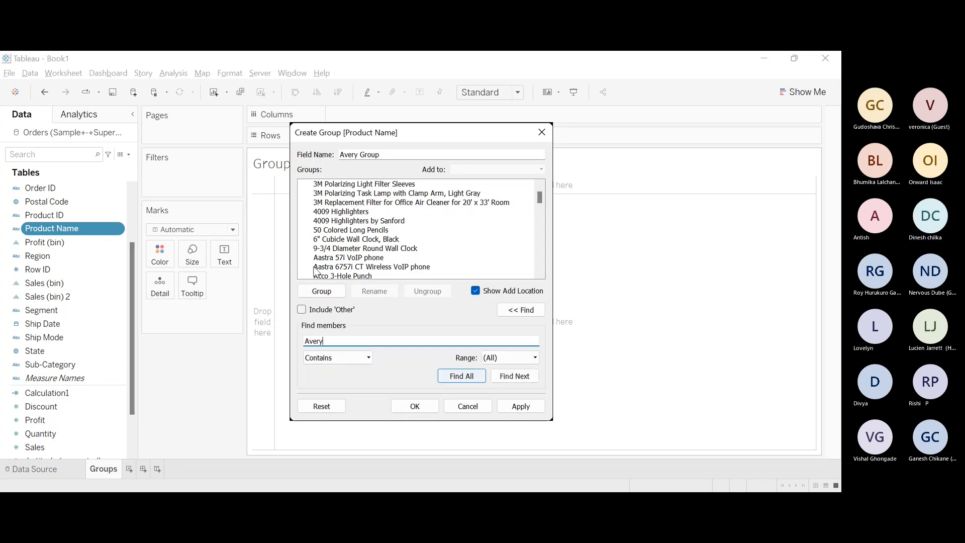
pyautogui.press('Return')
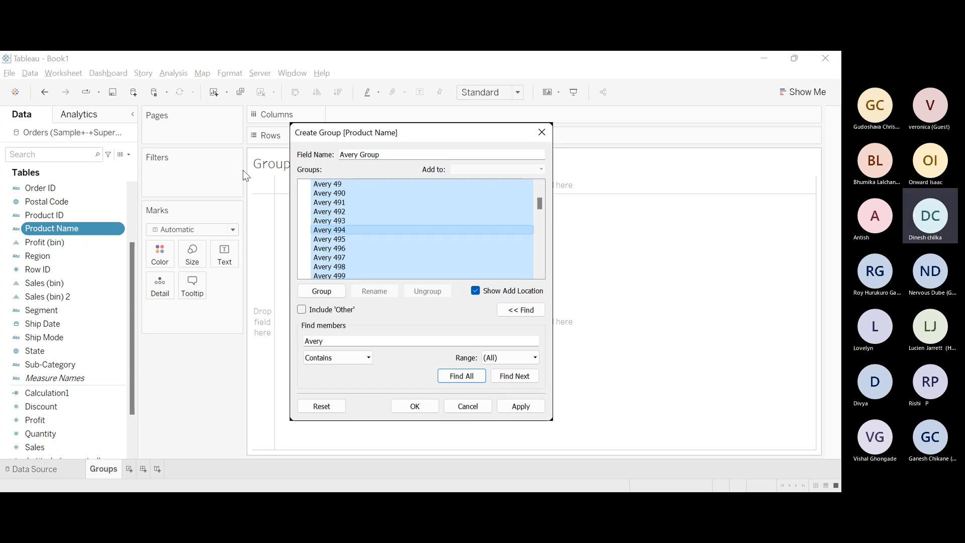
# Look through the highlighted Avery products in the member list, from the first match to the last.
pyautogui.scroll(12, 422, 239)
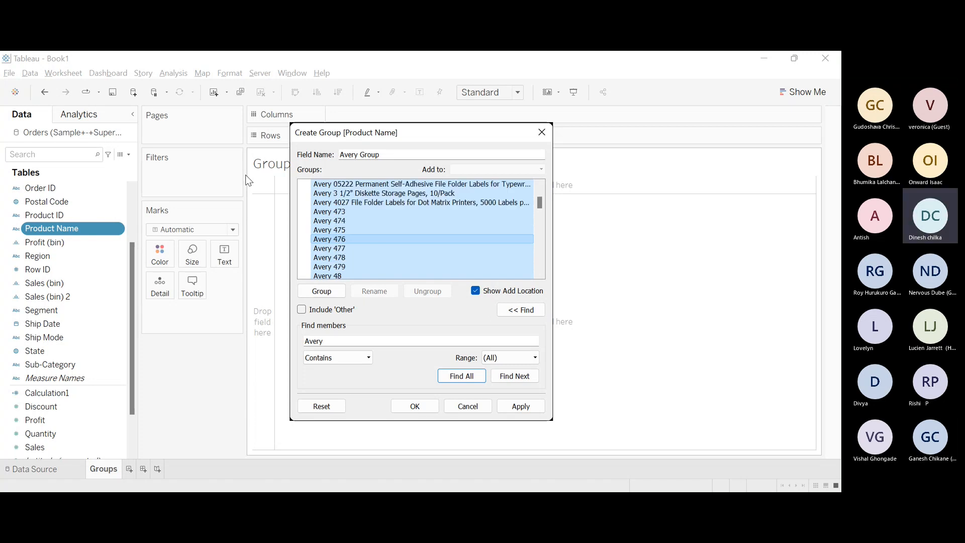
pyautogui.scroll(-5, 236, 186)
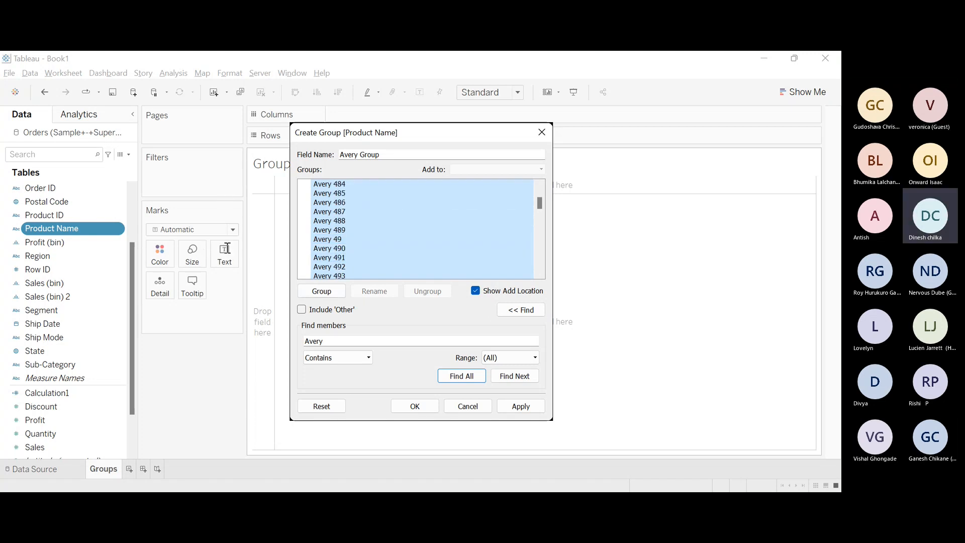
pyautogui.scroll(-3, 233, 186)
pyautogui.scroll(-4, 235, 177)
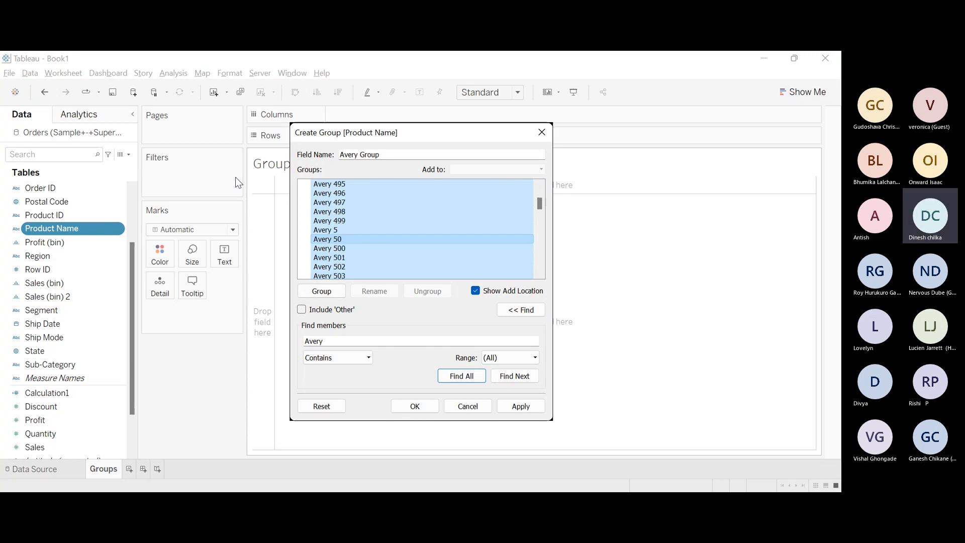
pyautogui.scroll(-6, 236, 177)
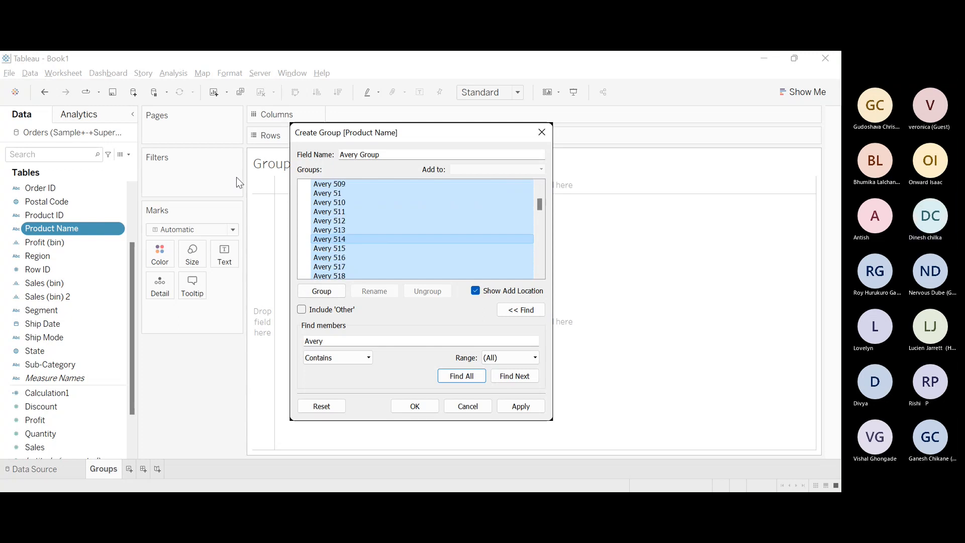
pyautogui.scroll(-2, 236, 177)
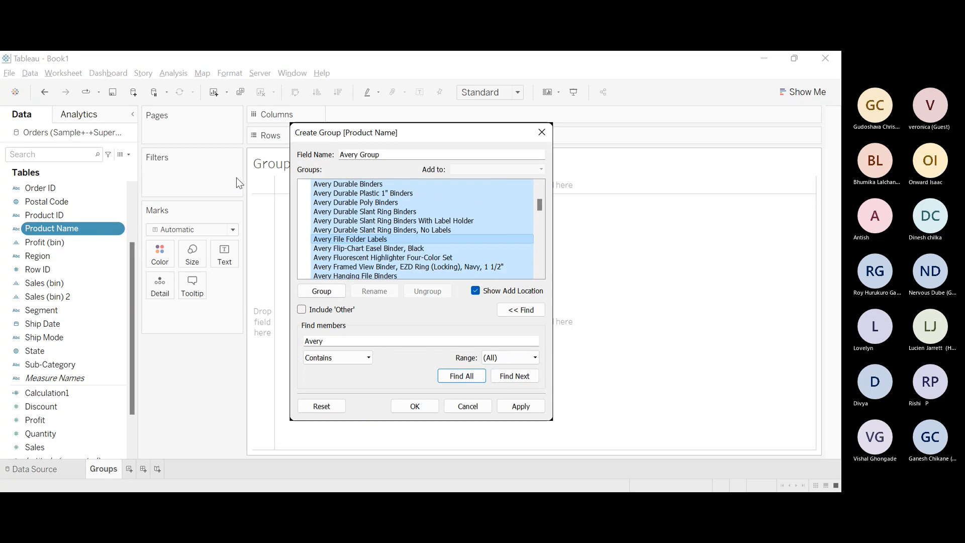
pyautogui.scroll(-5, 270, 184)
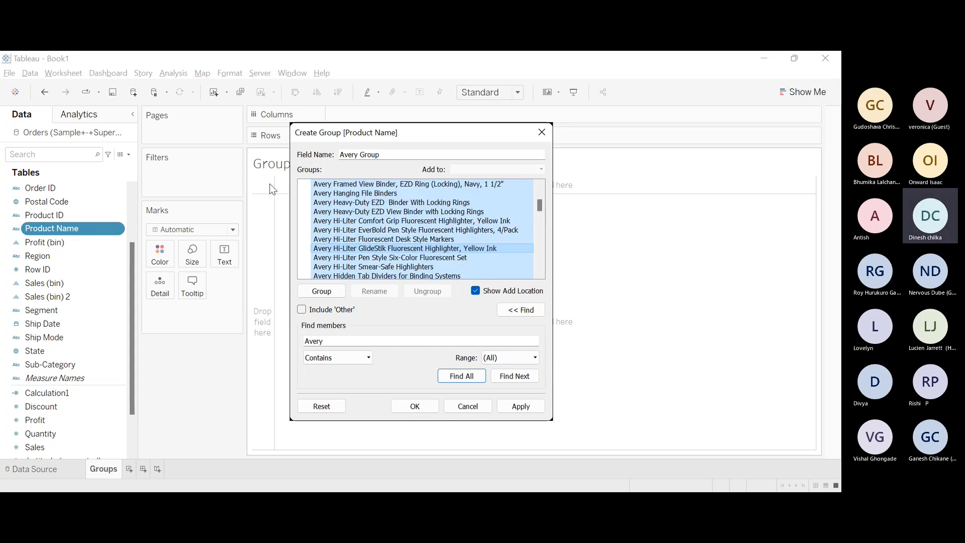
pyautogui.scroll(-2, 256, 188)
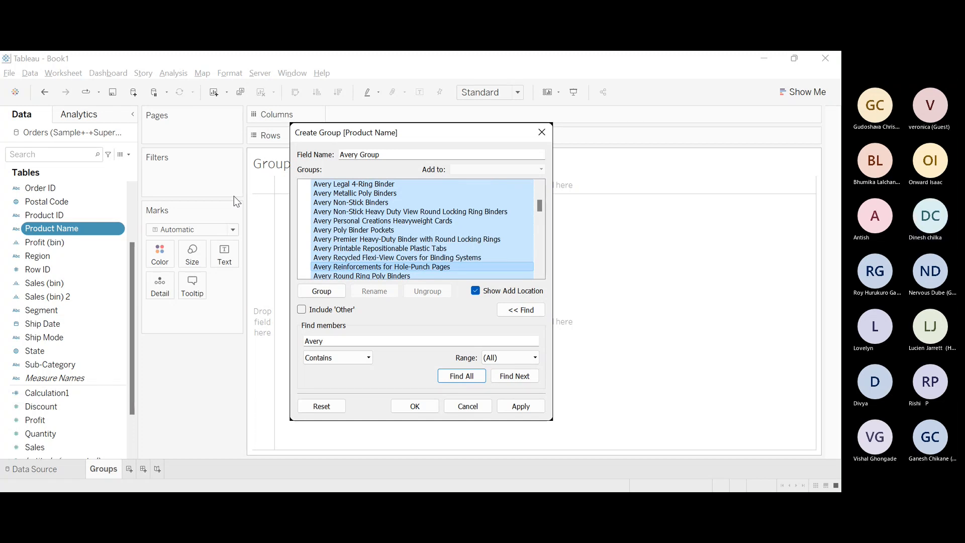
pyautogui.scroll(-2, 351, 267)
pyautogui.scroll(-1, 350, 267)
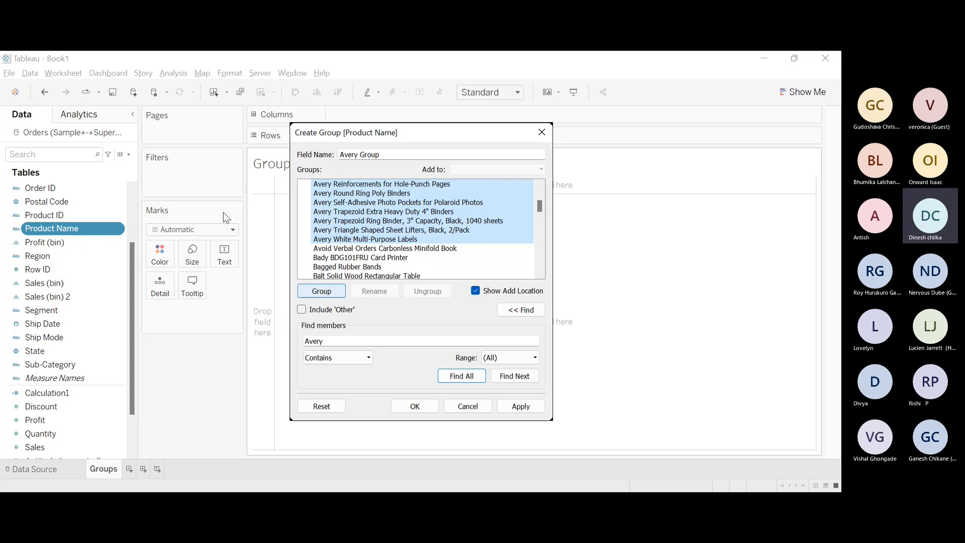
# Group the highlighted Avery products and name the resulting group "Avery Group".
pyautogui.press('Return')
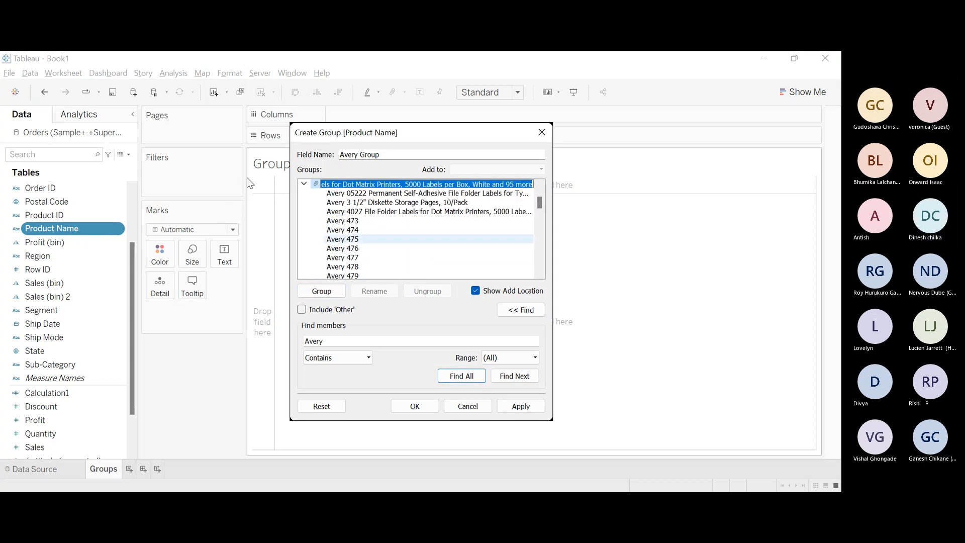
pyautogui.press('BackSpace')
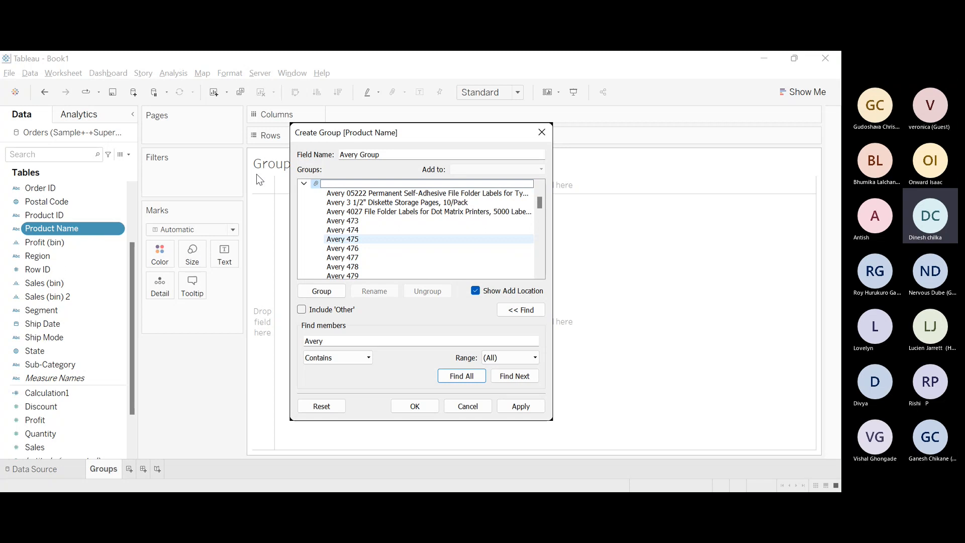
pyautogui.write('A')
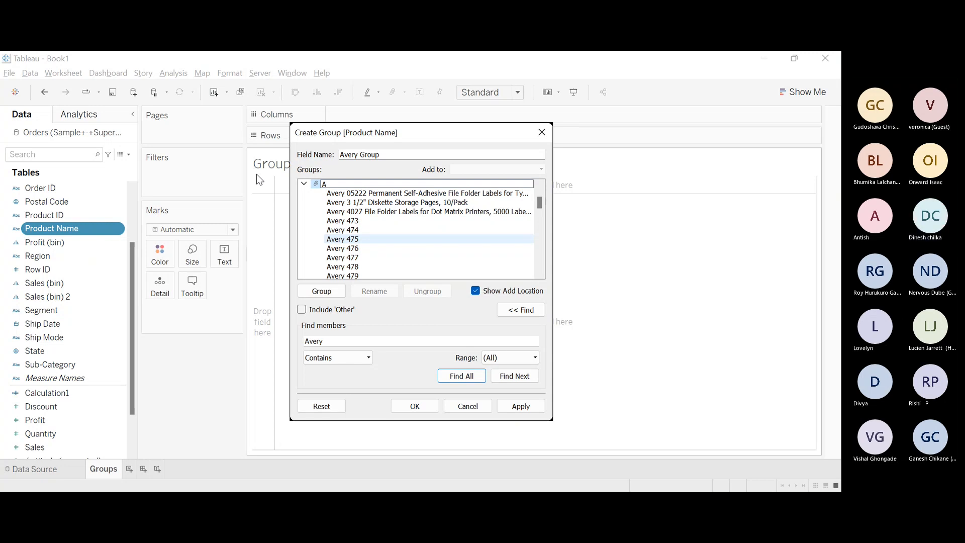
pyautogui.write('very Gr')
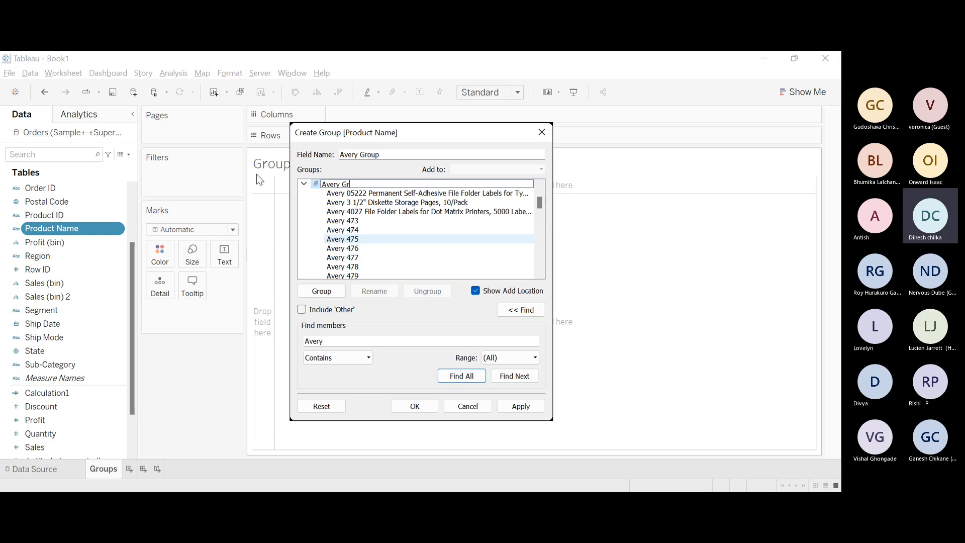
pyautogui.write('oup')
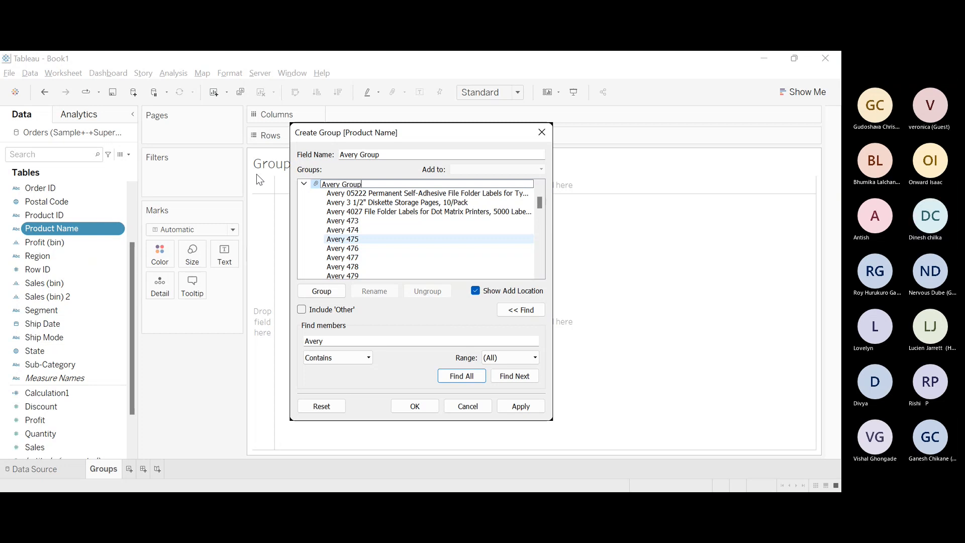
pyautogui.press('Return')
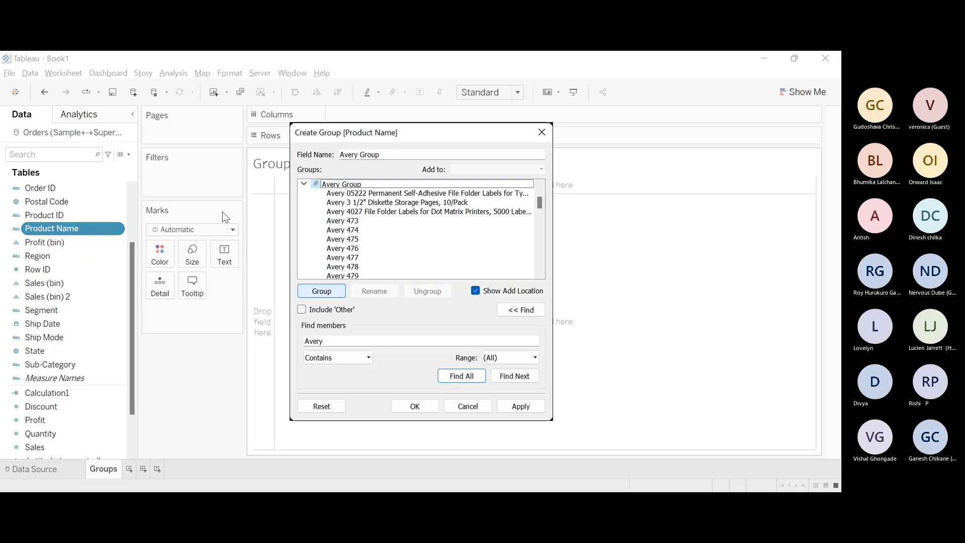
# Collapse and expand Avery Group to check its members, and confirm creation of the group field.
pyautogui.click(303, 184)
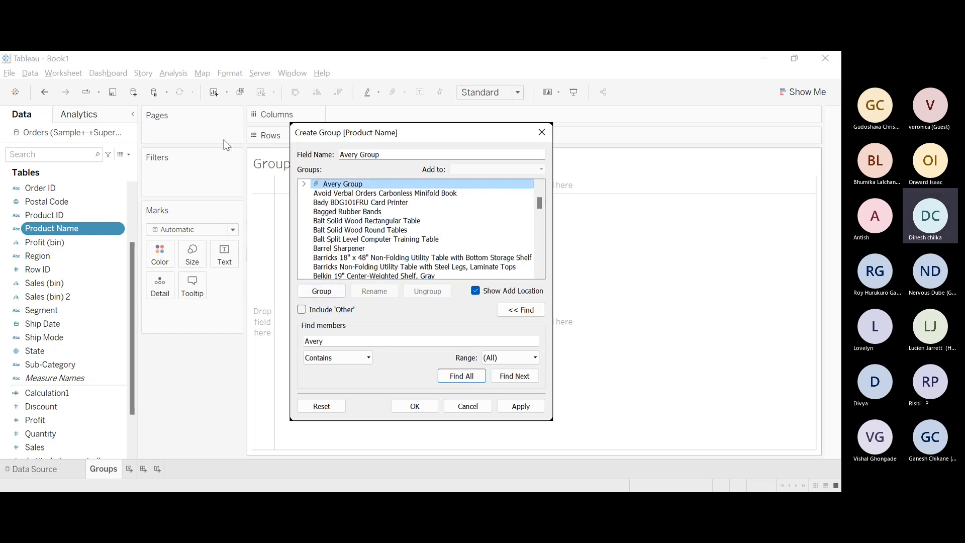
pyautogui.click(304, 184)
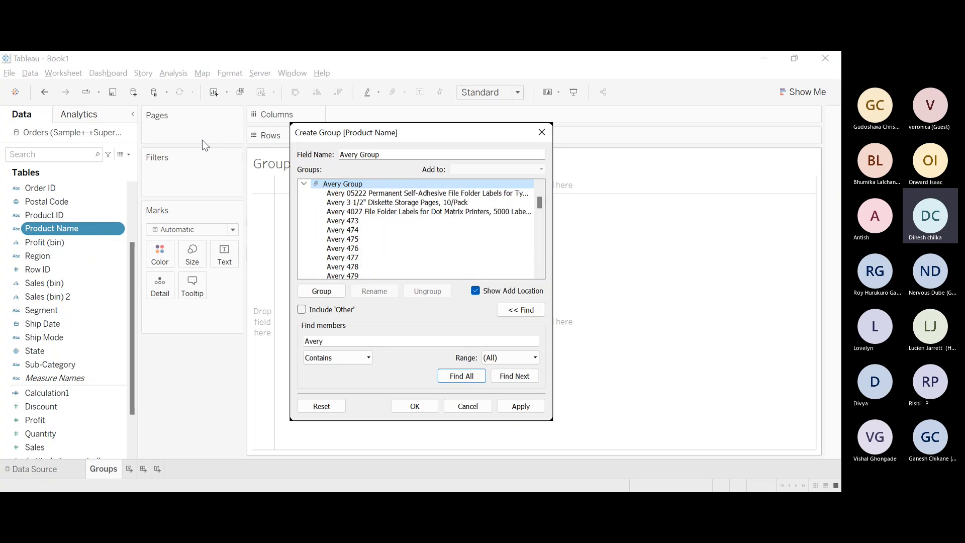
pyautogui.scroll(-7, 365, 230)
pyautogui.scroll(-7, 365, 230)
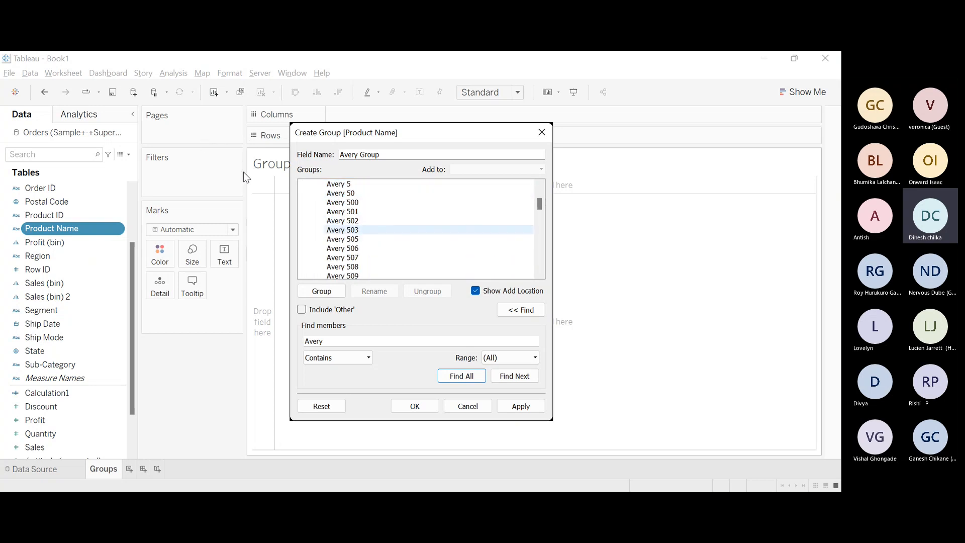
pyautogui.scroll(7, 365, 230)
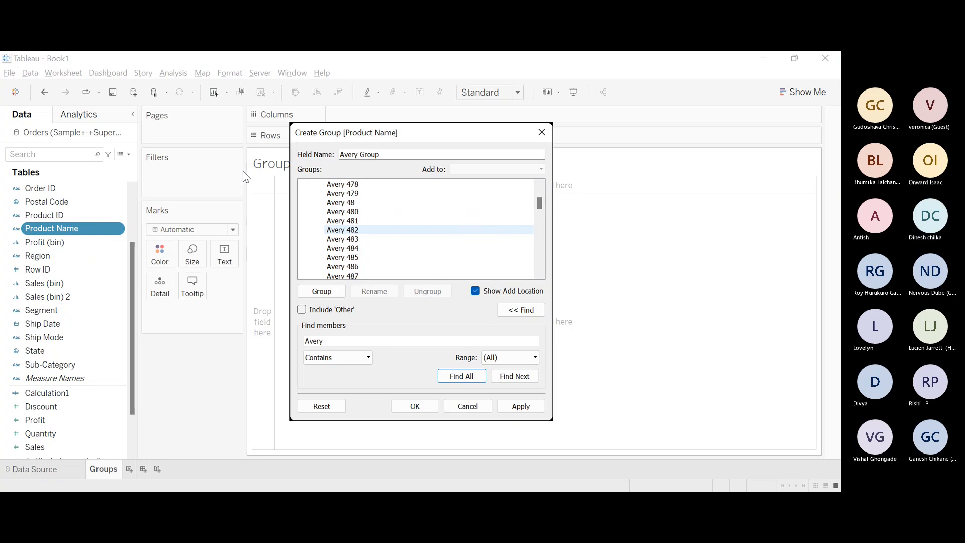
pyautogui.scroll(7, 364, 229)
pyautogui.click(304, 211)
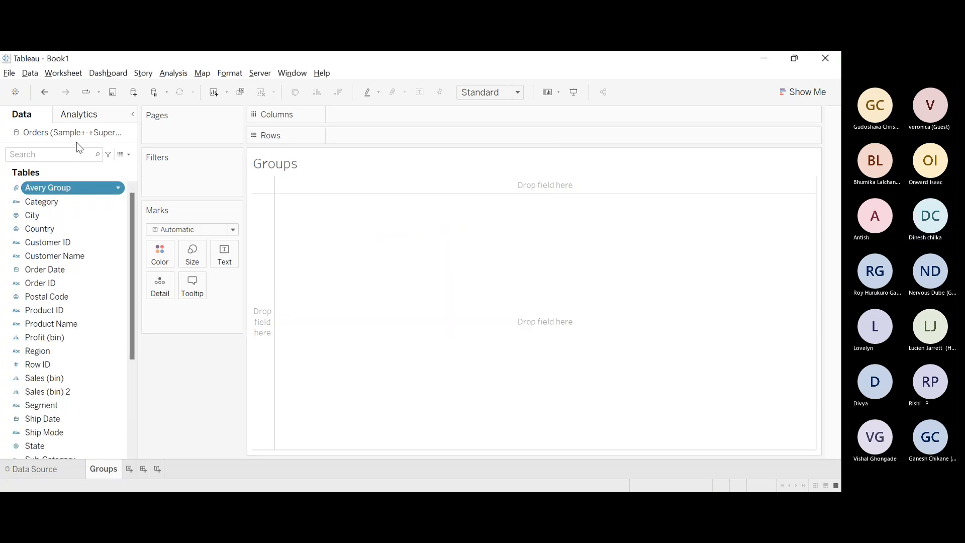
# Place Product Name on the rows with all members added and look through the list to the Avery products.
pyautogui.scroll(-2, 60, 257)
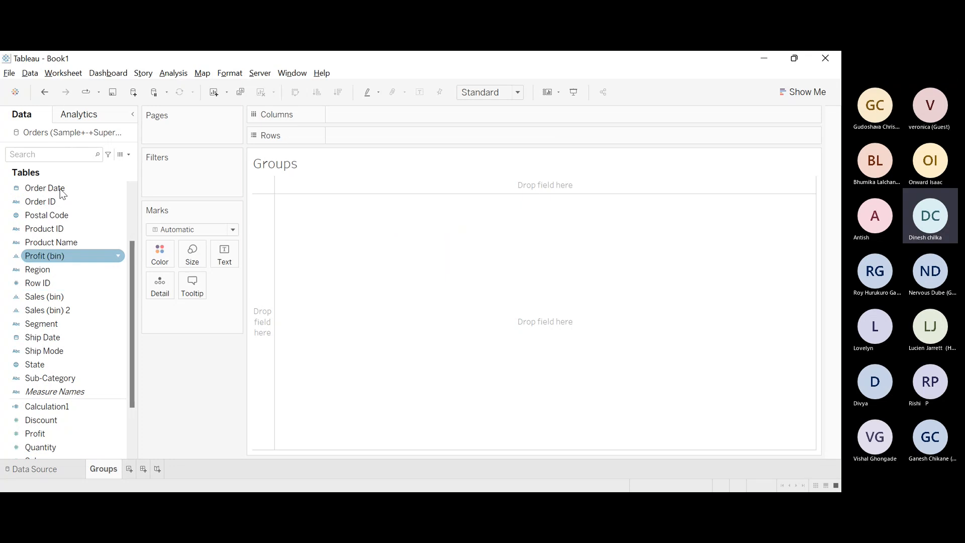
pyautogui.moveTo(50, 242); pyautogui.dragTo(284, 104)
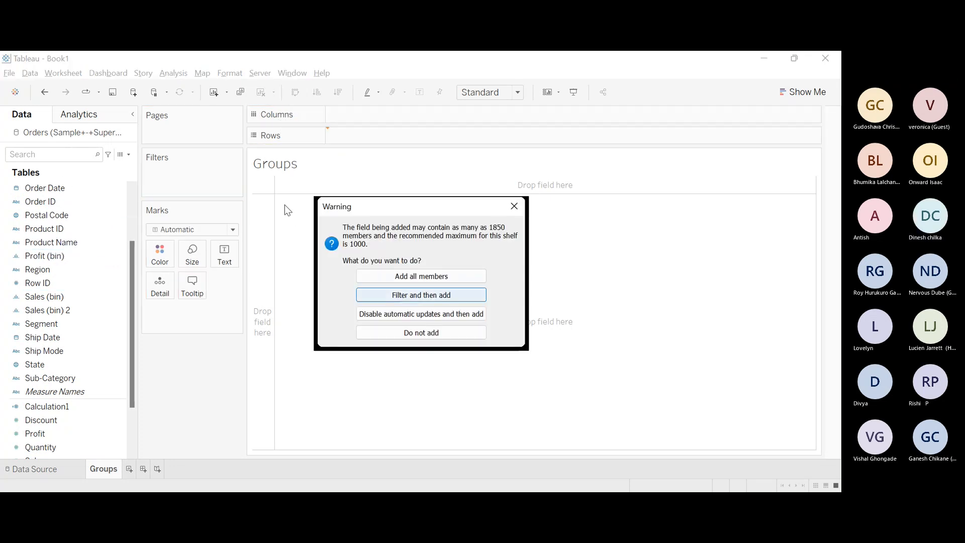
pyautogui.press('Return')
pyautogui.scroll(-15, 287, 226)
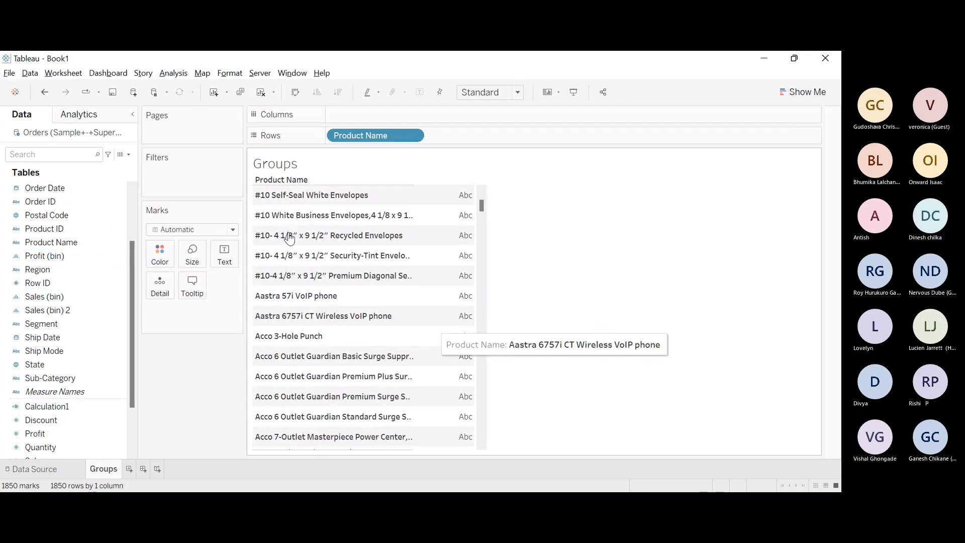
pyautogui.scroll(-15, 289, 246)
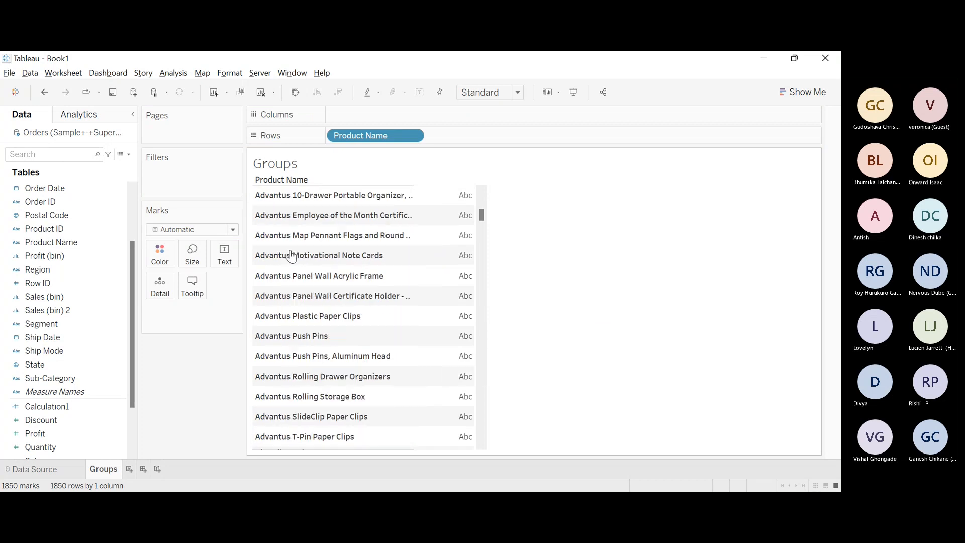
pyautogui.scroll(-15, 292, 256)
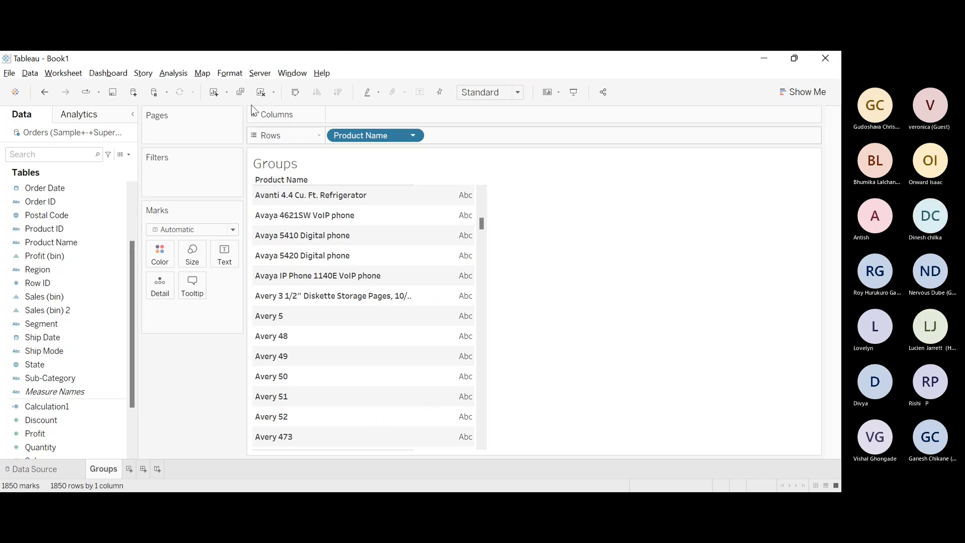
# Replace Product Name on the rows with the Avery Group field.
pyautogui.moveTo(359, 135); pyautogui.dragTo(87, 294)
pyautogui.scroll(2, 75, 262)
pyautogui.moveTo(54, 188); pyautogui.dragTo(295, 110)
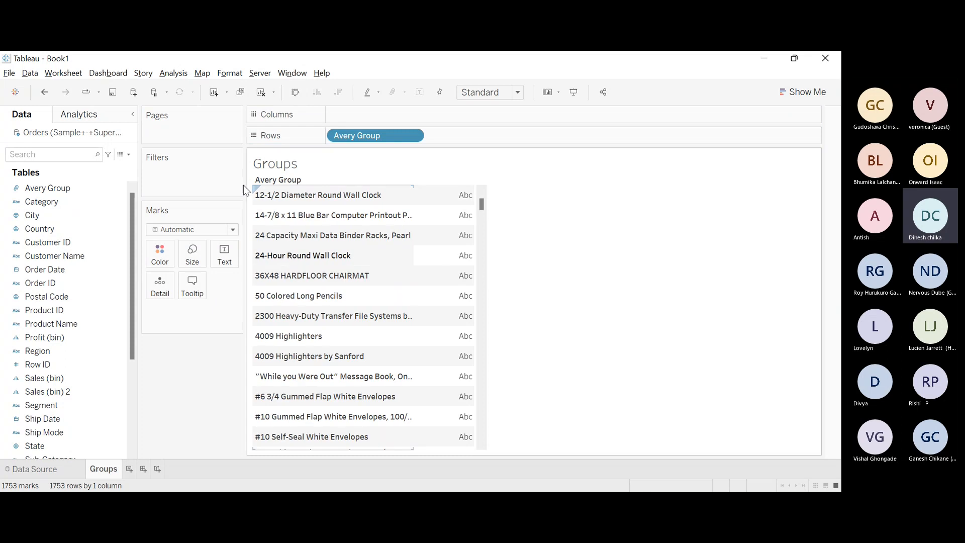
# Remove Avery Group from the rows and delete the Avery Group field from the data source.
pyautogui.moveTo(352, 136); pyautogui.dragTo(70, 168)
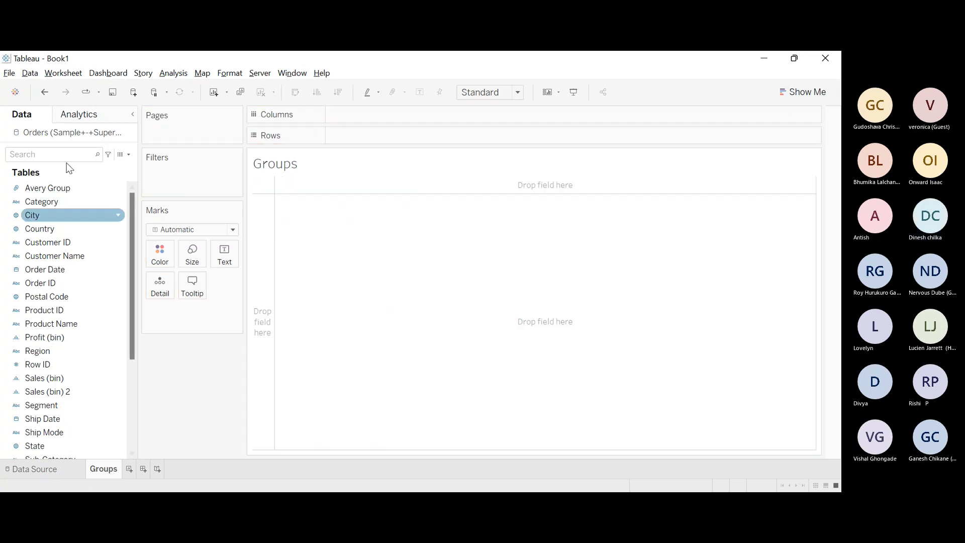
pyautogui.click(56, 323)
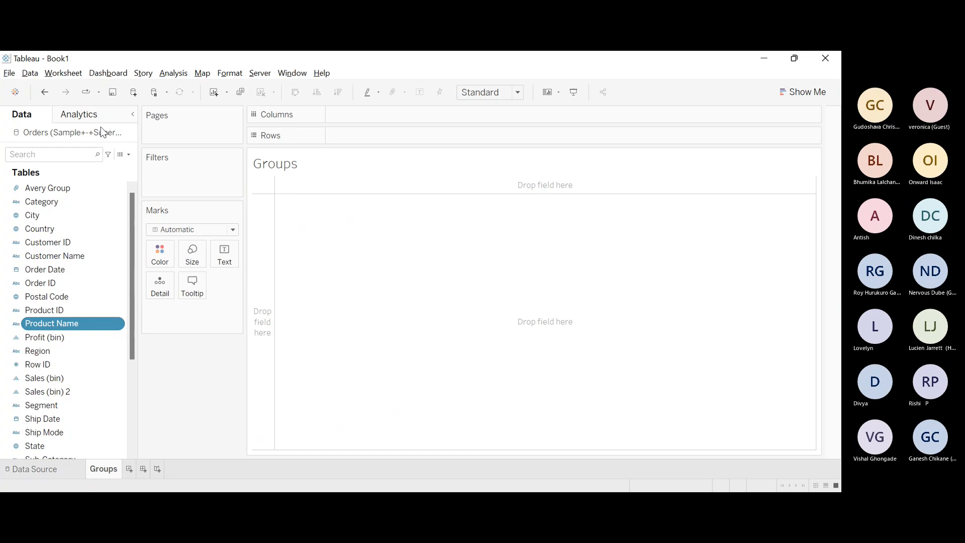
pyautogui.click(42, 187)
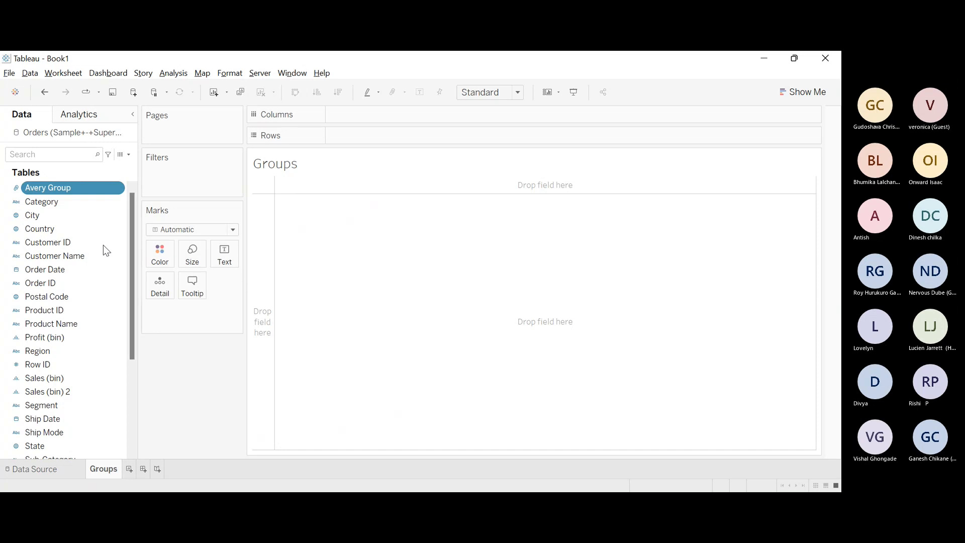
pyautogui.press('Delete')
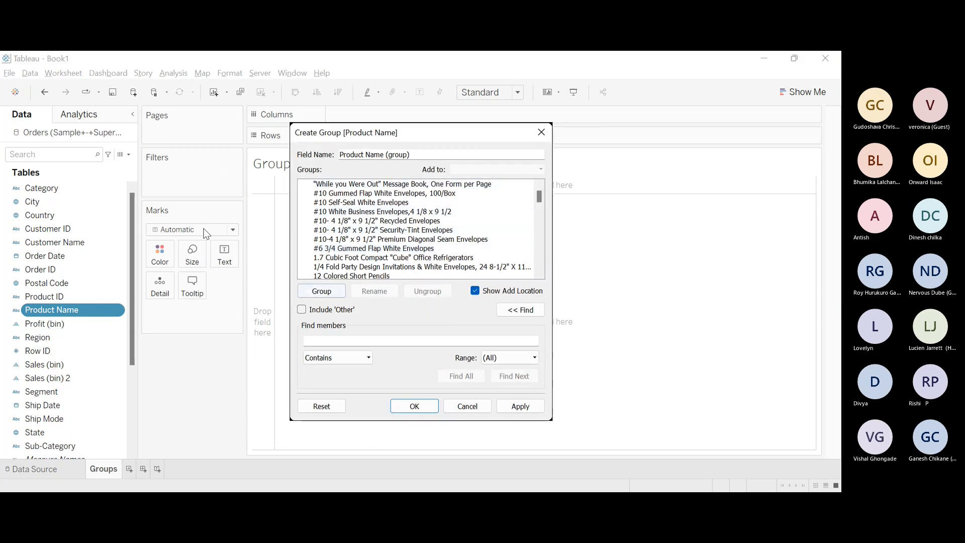
# Find all Product Name members containing Avery for a new group.
pyautogui.write('Aver')
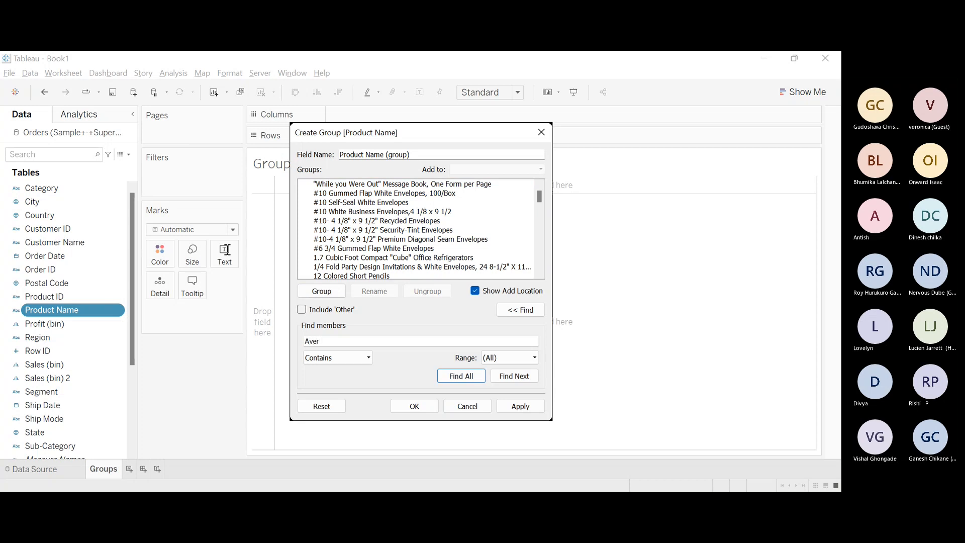
pyautogui.write('y Group')
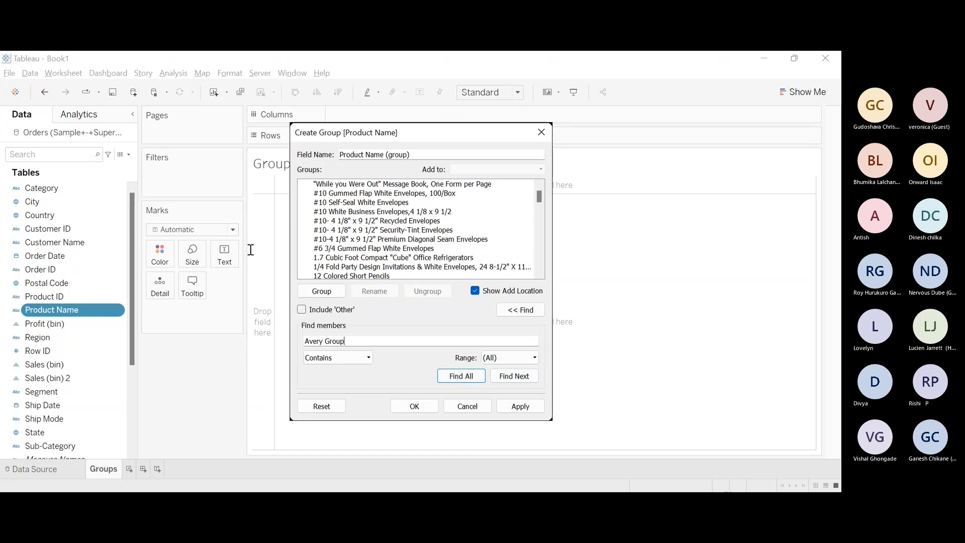
pyautogui.press('BackSpace')
pyautogui.press('BackSpace')
pyautogui.press('BackSpace')
pyautogui.press('BackSpace')
pyautogui.press('BackSpace')
pyautogui.press('BackSpace')
pyautogui.press('Return')
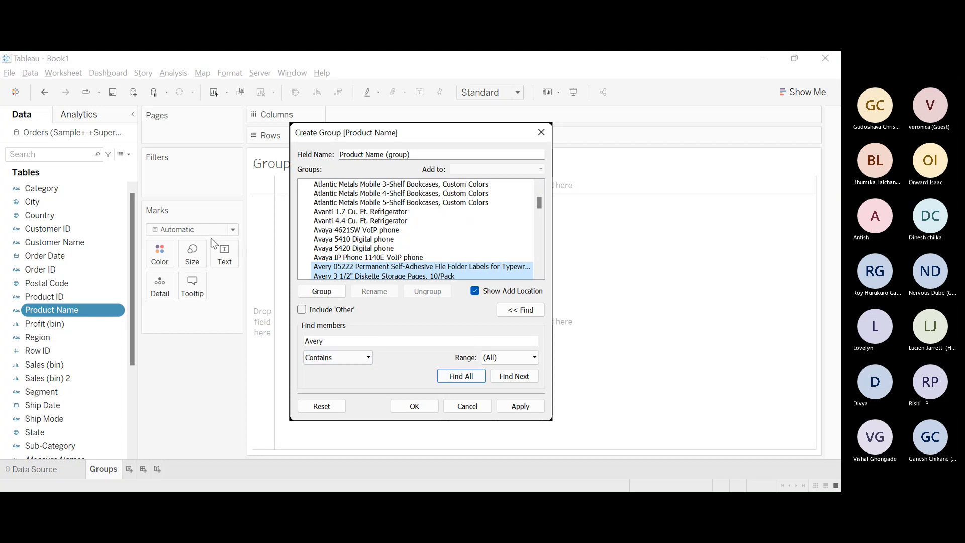
# Group the found Avery products under the name Avery group and confirm creation of the Product Name (group) field.
pyautogui.click(321, 291)
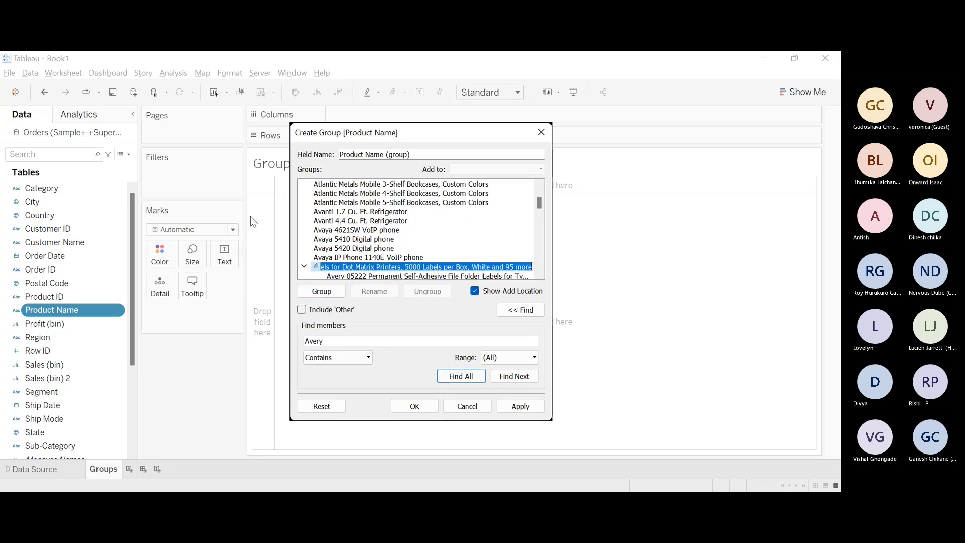
pyautogui.press('BackSpace')
pyautogui.write('Avery')
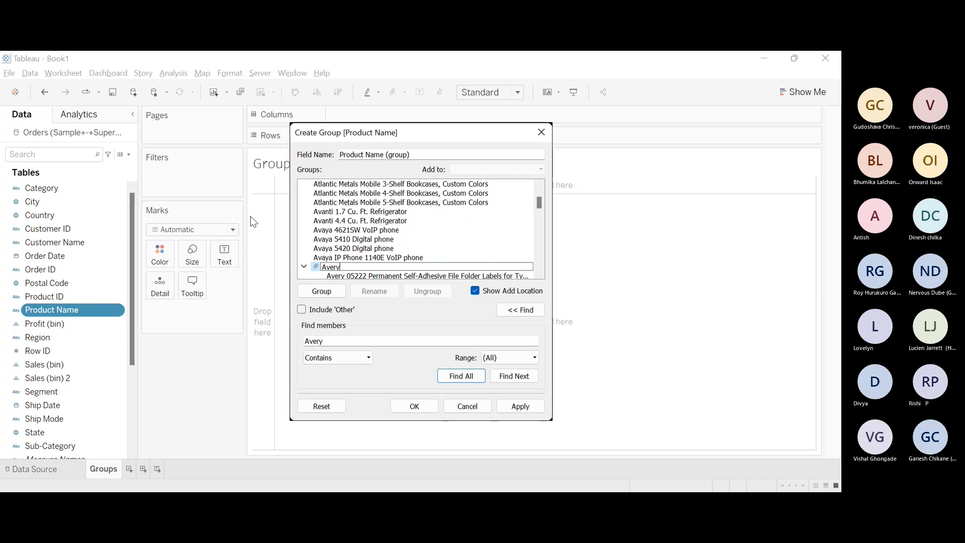
pyautogui.write(' group')
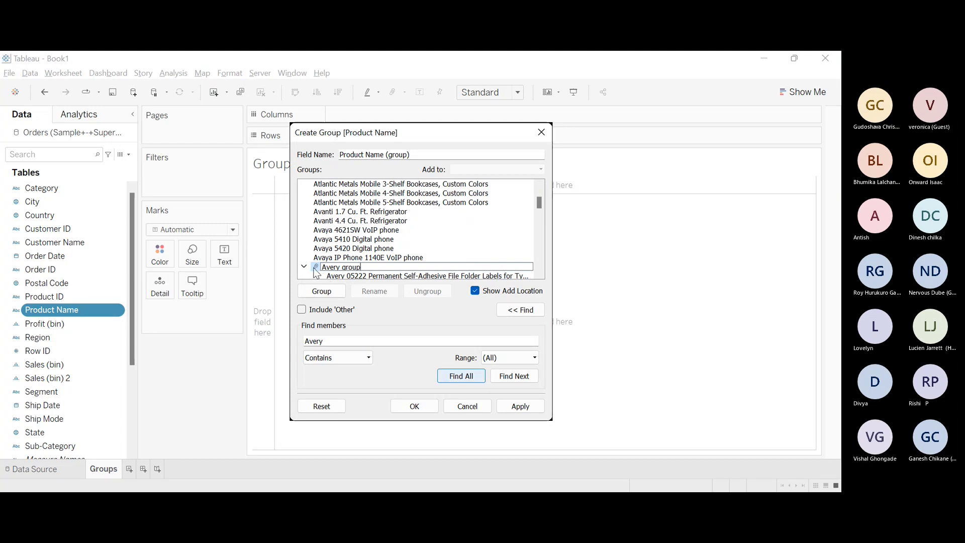
pyautogui.press('Return')
pyautogui.press('Return')
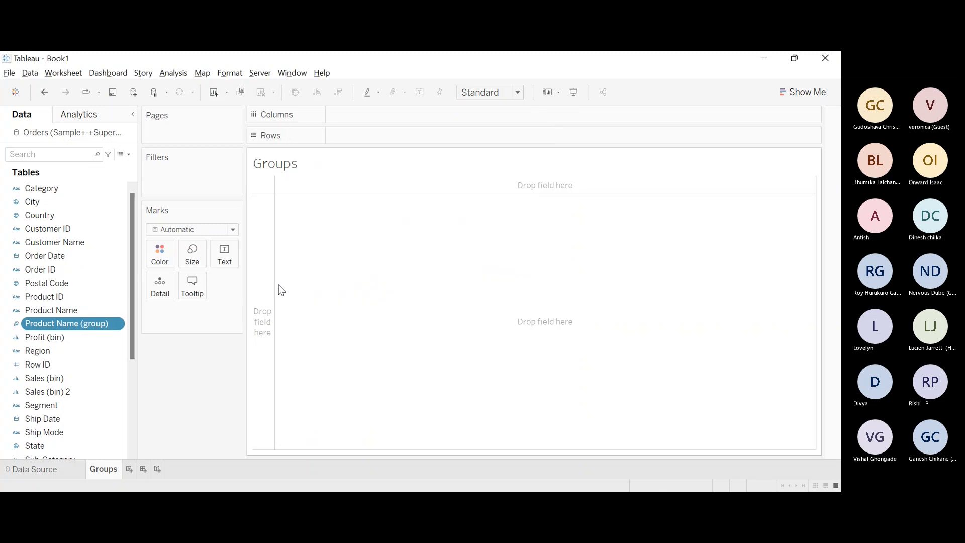
# Place Product Name (group) on the rows and look through the list around the Avery group entry.
pyautogui.moveTo(66, 324); pyautogui.dragTo(281, 134)
pyautogui.scroll(-20, 264, 222)
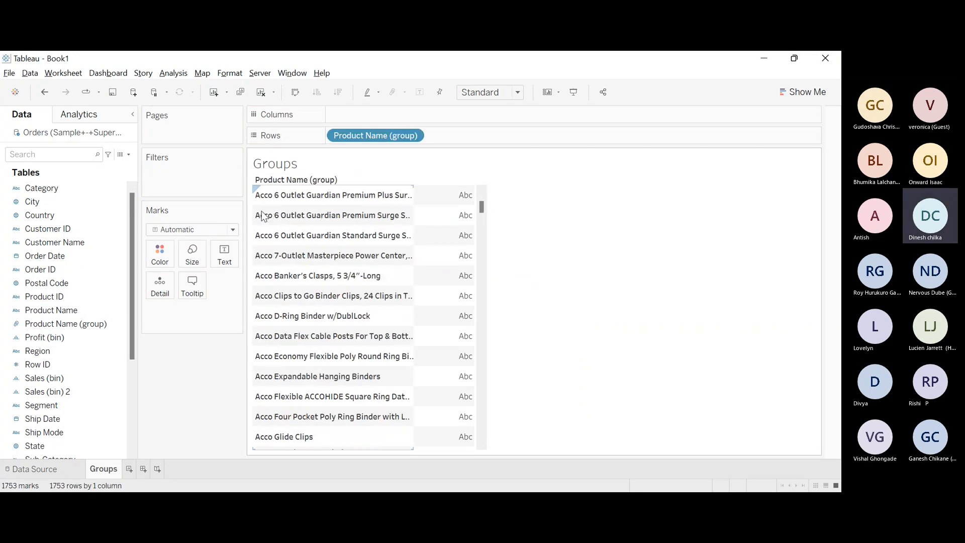
pyautogui.scroll(-20, 260, 230)
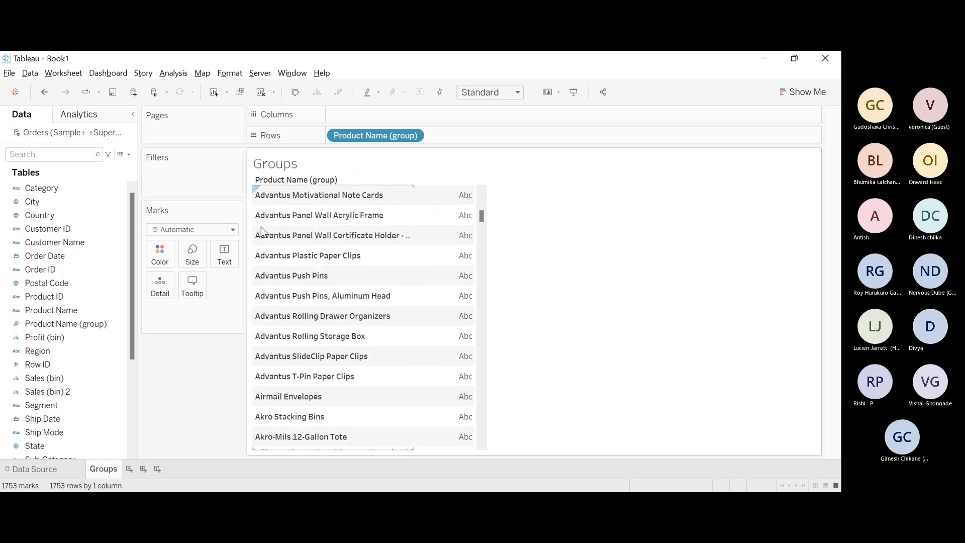
pyautogui.scroll(-20, 262, 230)
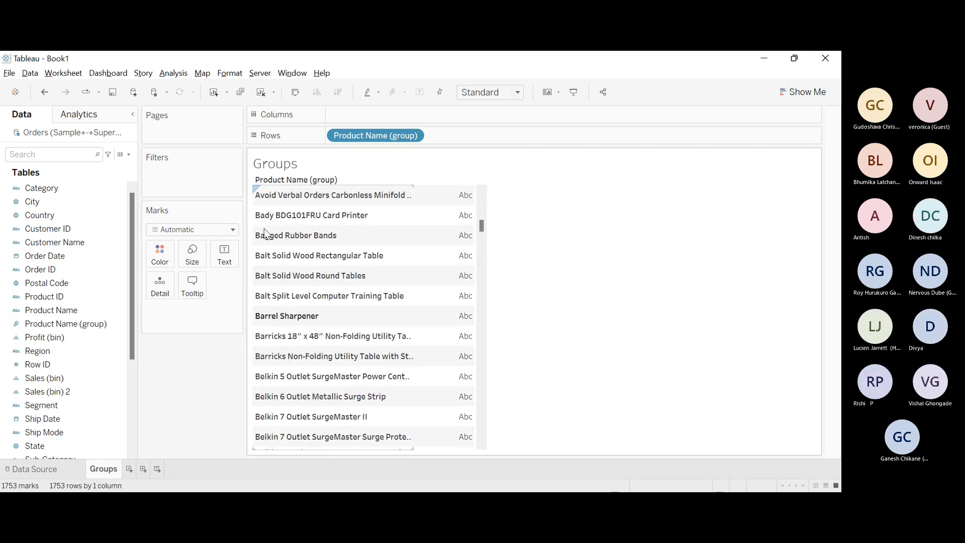
pyautogui.scroll(3, 264, 227)
pyautogui.scroll(-2, 264, 227)
pyautogui.scroll(2, 265, 228)
pyautogui.scroll(1, 266, 233)
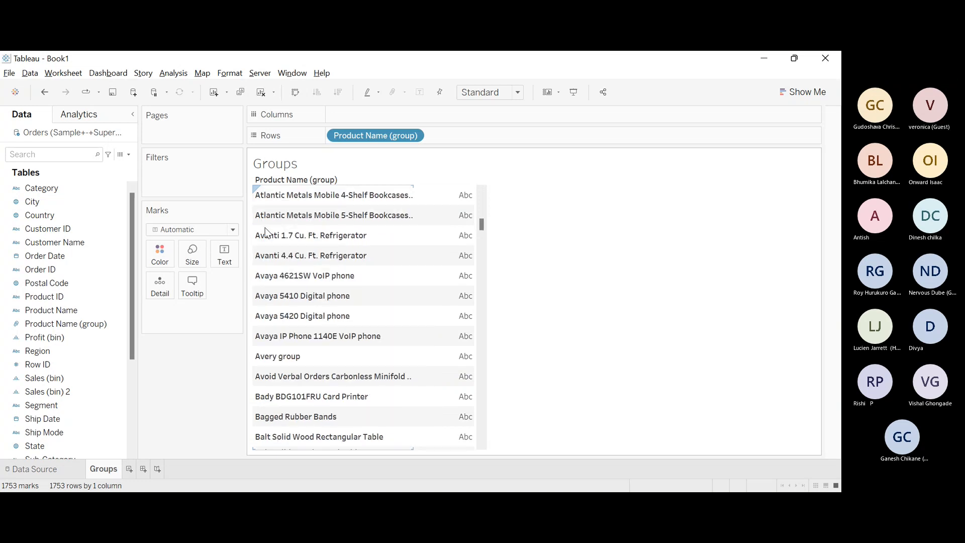
pyautogui.scroll(3, 266, 233)
pyautogui.scroll(-1, 266, 232)
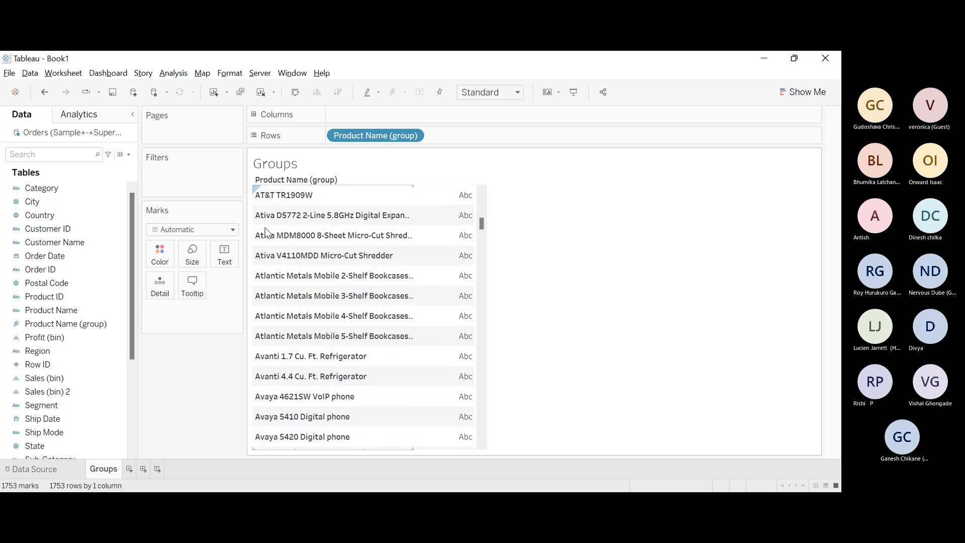
pyautogui.scroll(-4, 265, 233)
pyautogui.scroll(-8, 266, 232)
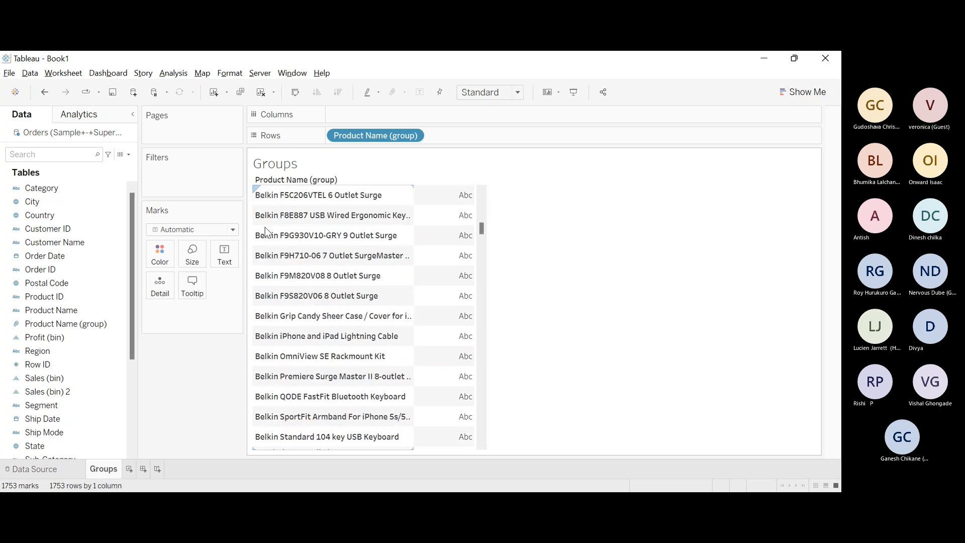
pyautogui.scroll(-15, 264, 232)
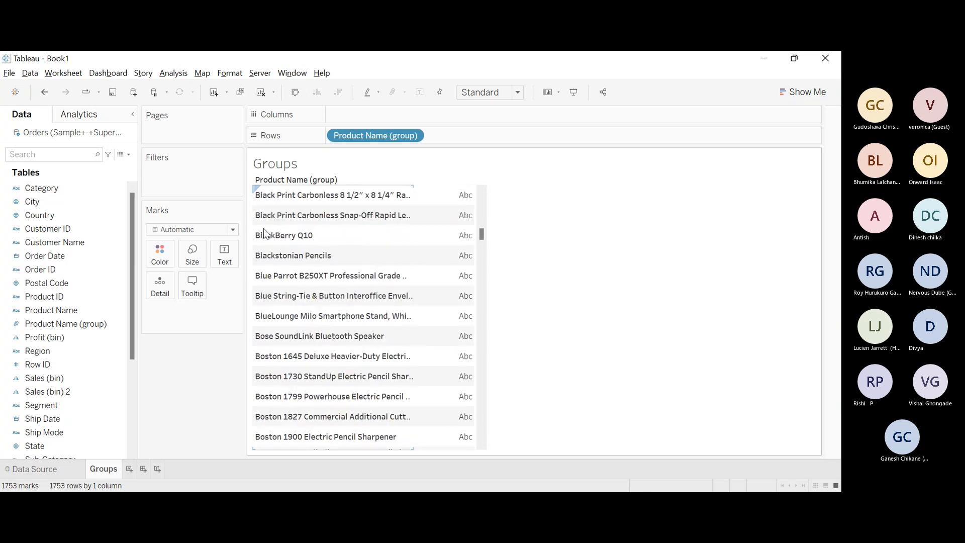
pyautogui.scroll(-4, 264, 228)
pyautogui.scroll(12, 263, 230)
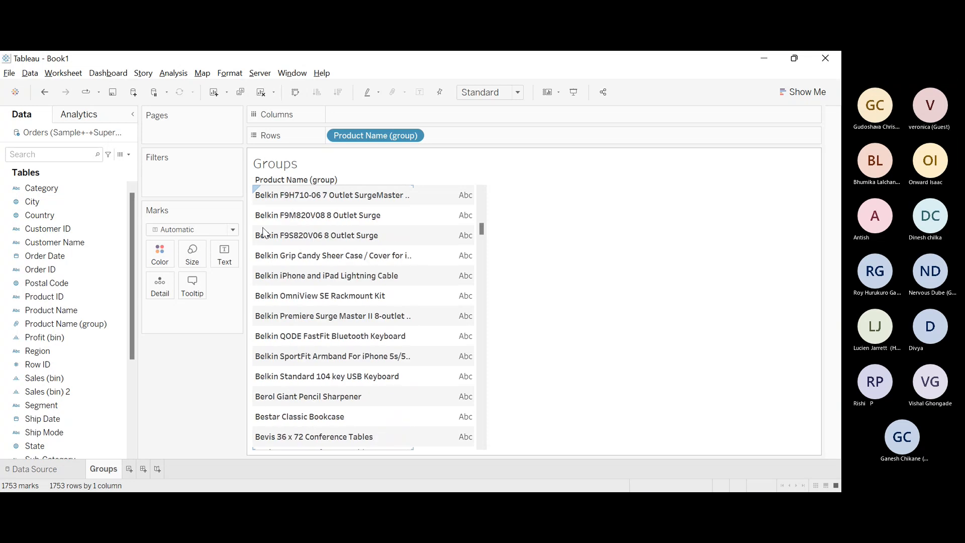
pyautogui.scroll(10, 263, 231)
pyautogui.scroll(3, 263, 231)
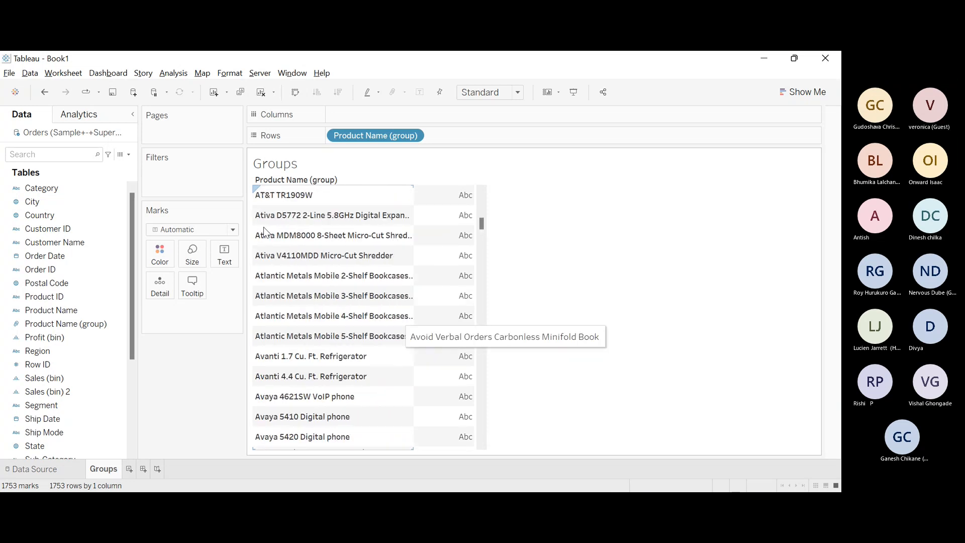
# Keep only the Avery group member in the view.
pyautogui.scroll(-2, 263, 229)
pyautogui.click(282, 356)
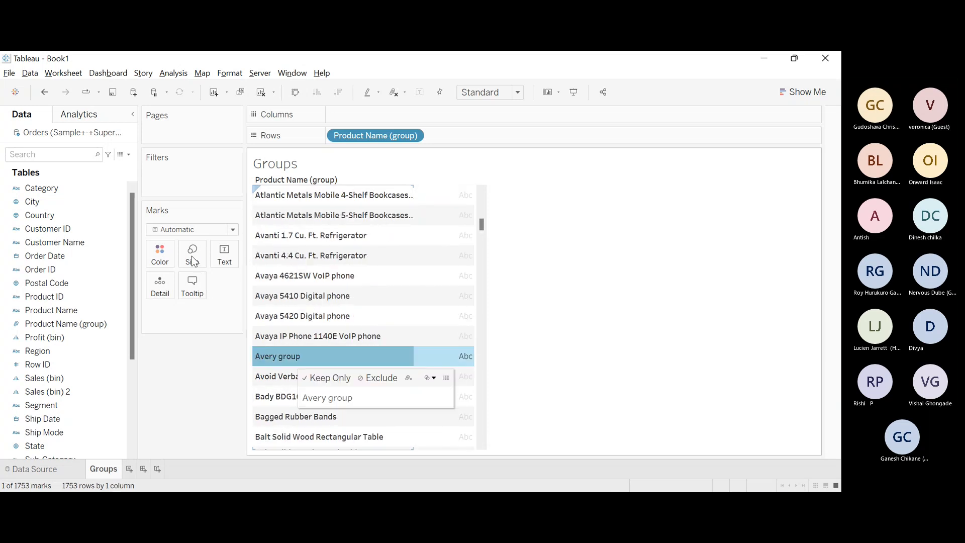
pyautogui.click(329, 377)
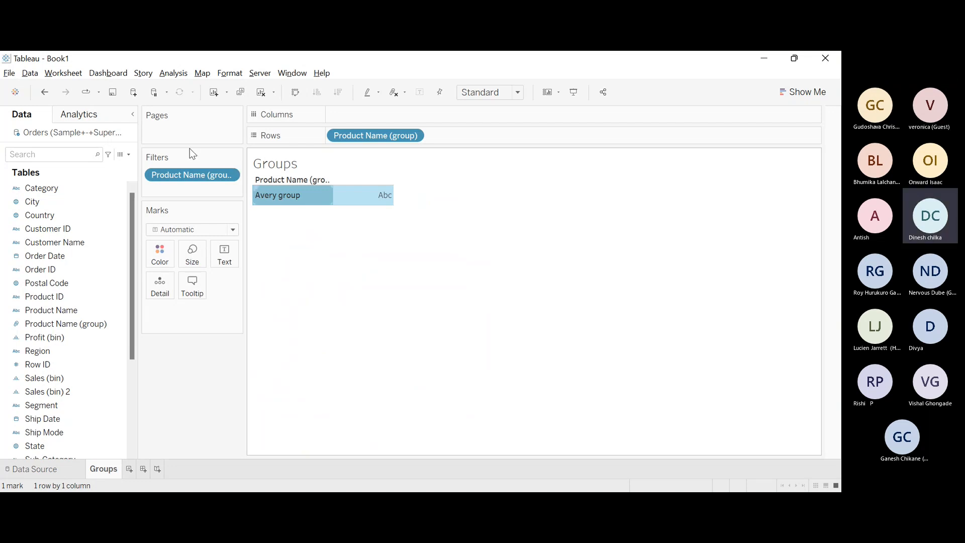
# Remove Product Name (group) from the rows and filters, and delete that group field from the data source.
pyautogui.moveTo(376, 136); pyautogui.dragTo(127, 278)
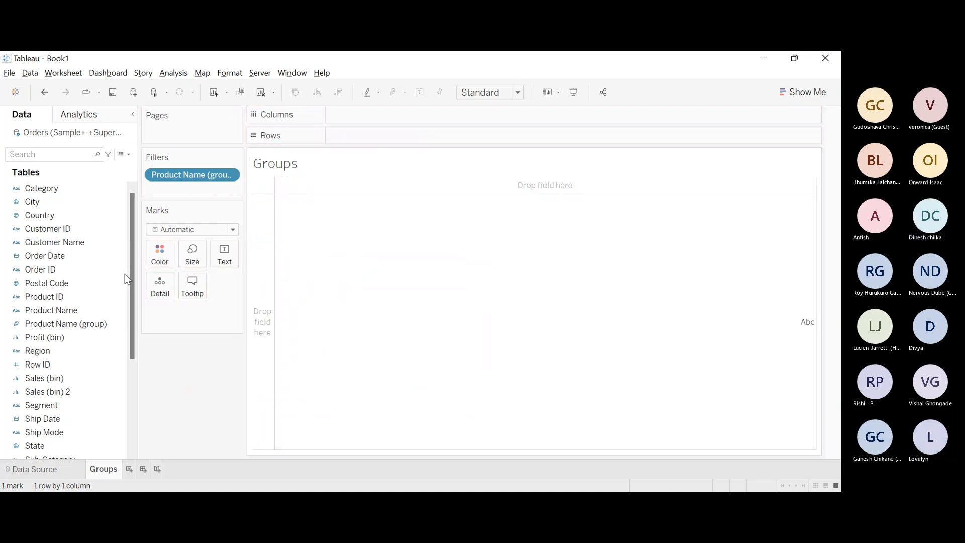
pyautogui.moveTo(192, 175); pyautogui.dragTo(95, 211)
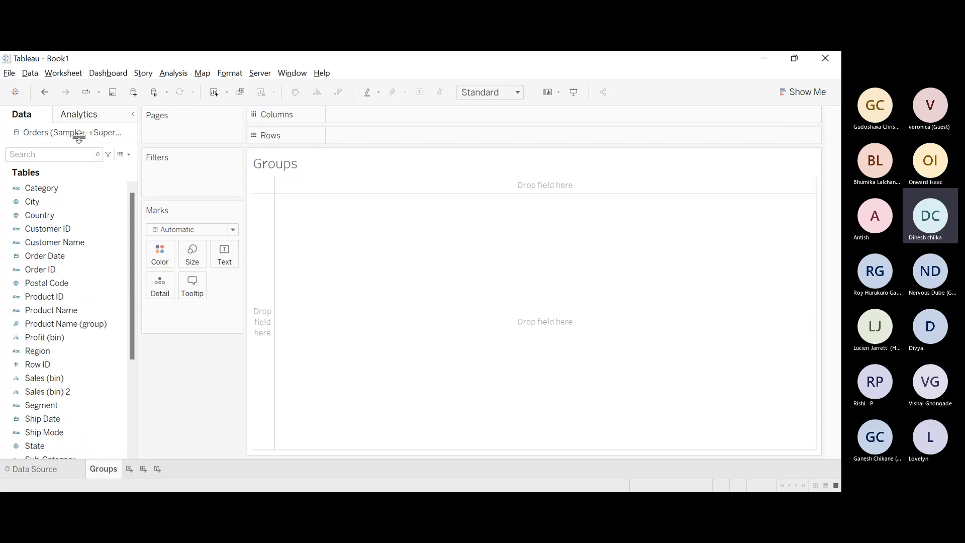
pyautogui.scroll(-1, 70, 231)
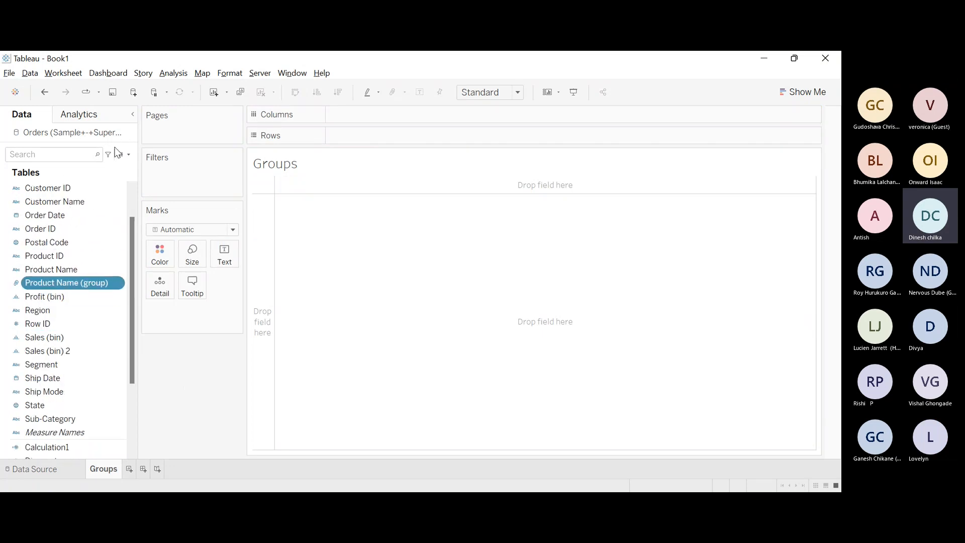
pyautogui.press('Delete')
pyautogui.press('Down')
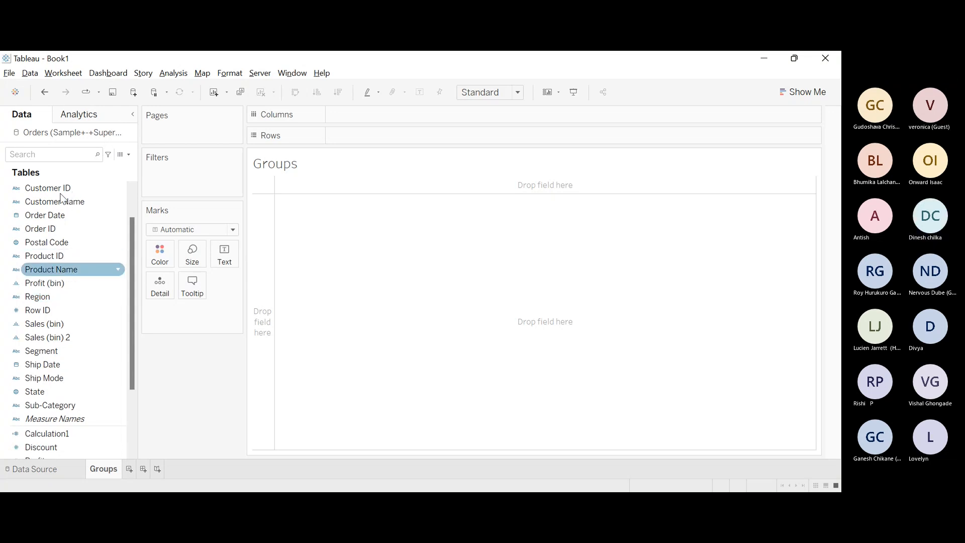
# Place Product Name on the rows with all members added and look through its products.
pyautogui.moveTo(51, 269); pyautogui.dragTo(289, 133)
pyautogui.press('Return')
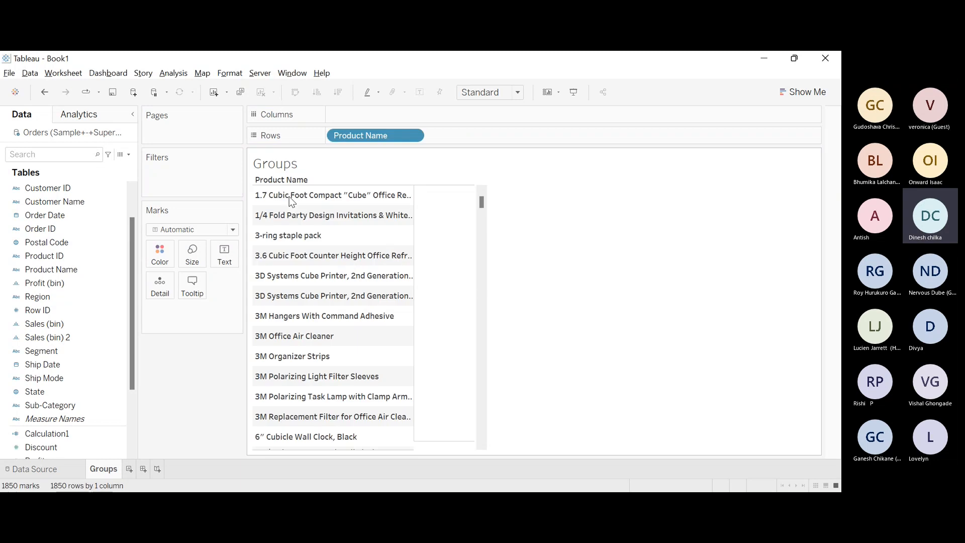
pyautogui.scroll(-10, 277, 195)
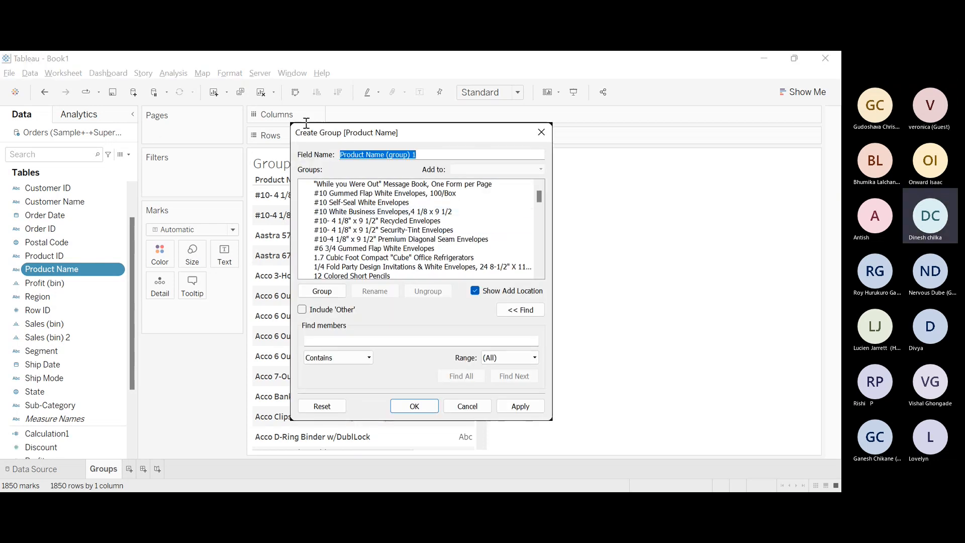
# Name the new group field Avery Group and find all Product Name members containing Avery.
pyautogui.write('Avery')
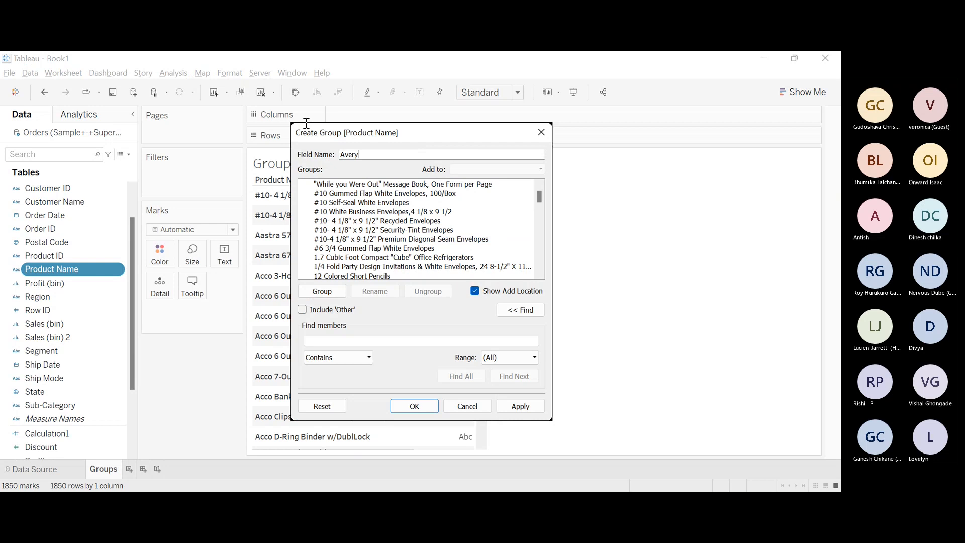
pyautogui.write(' Group')
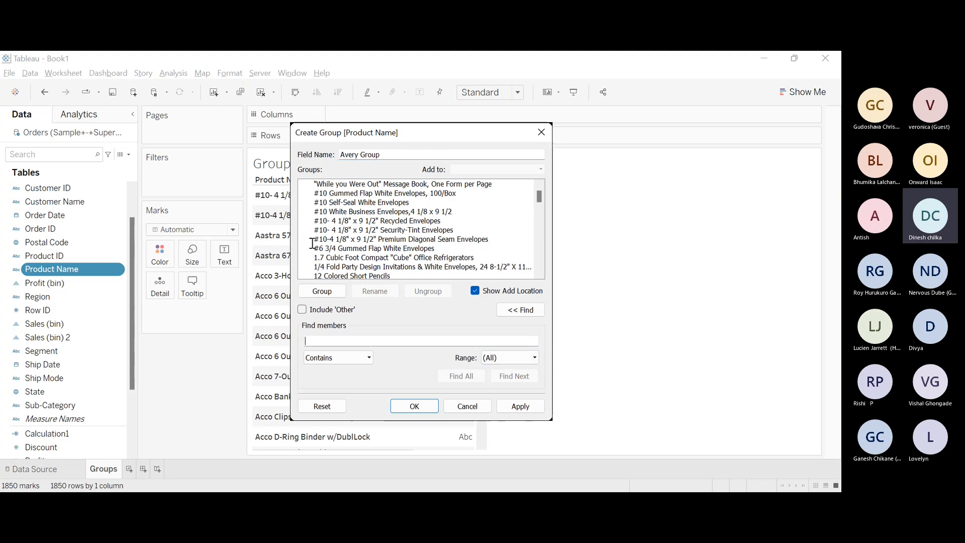
pyautogui.write('A')
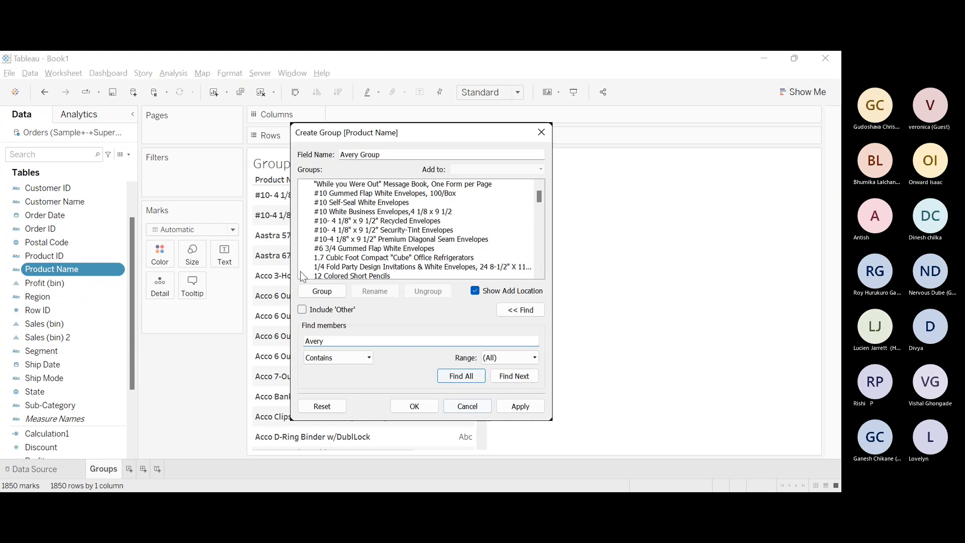
pyautogui.click(461, 376)
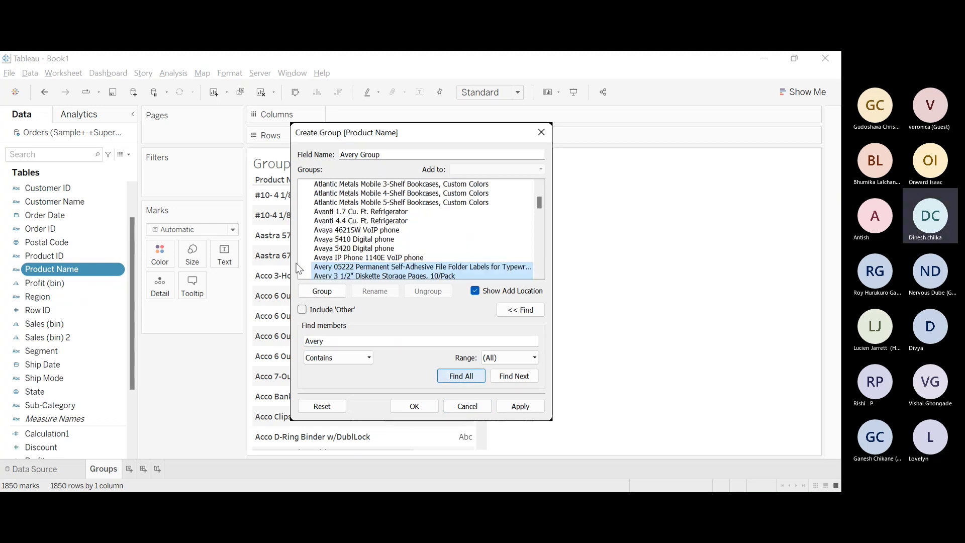
# Group the found Avery products under the name Avery Group.
pyautogui.click(323, 291)
pyautogui.write('A')
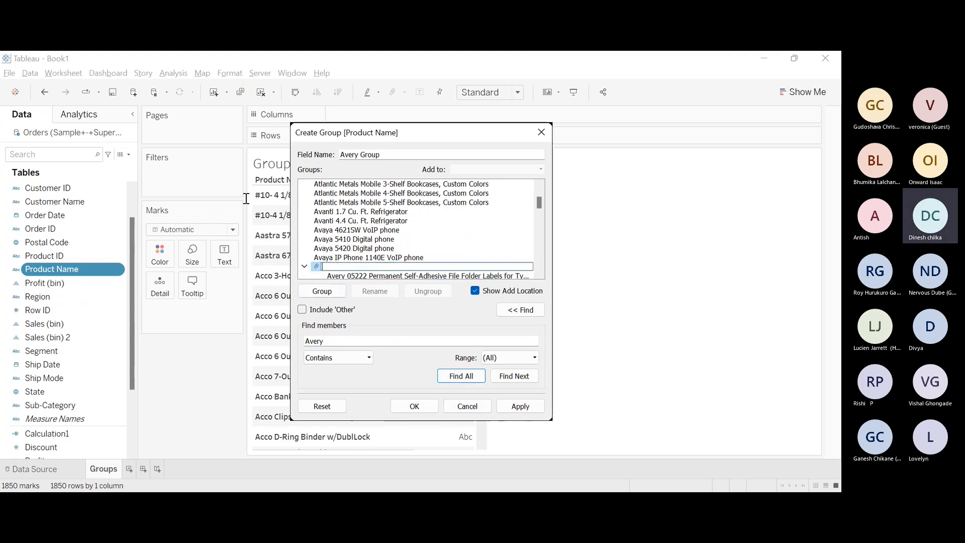
pyautogui.write('very Group')
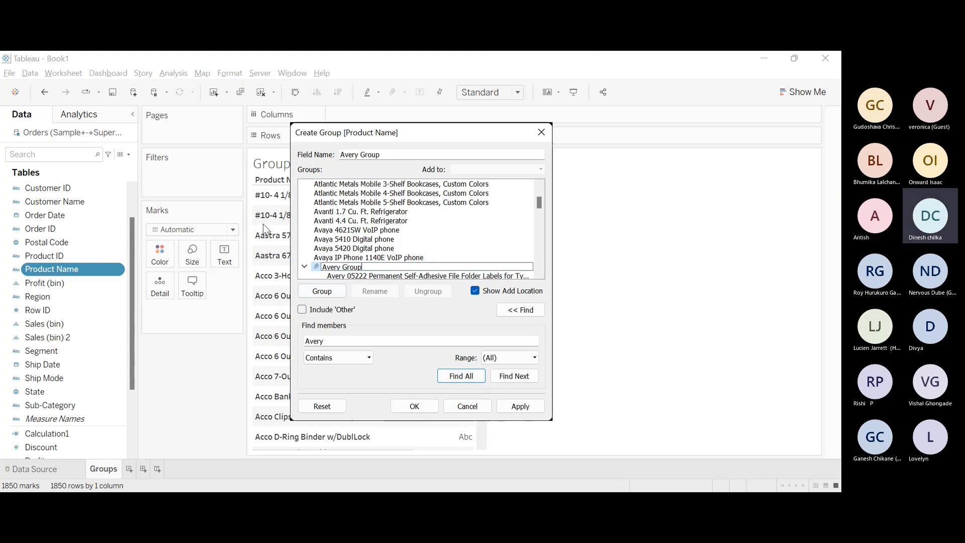
pyautogui.press('Return')
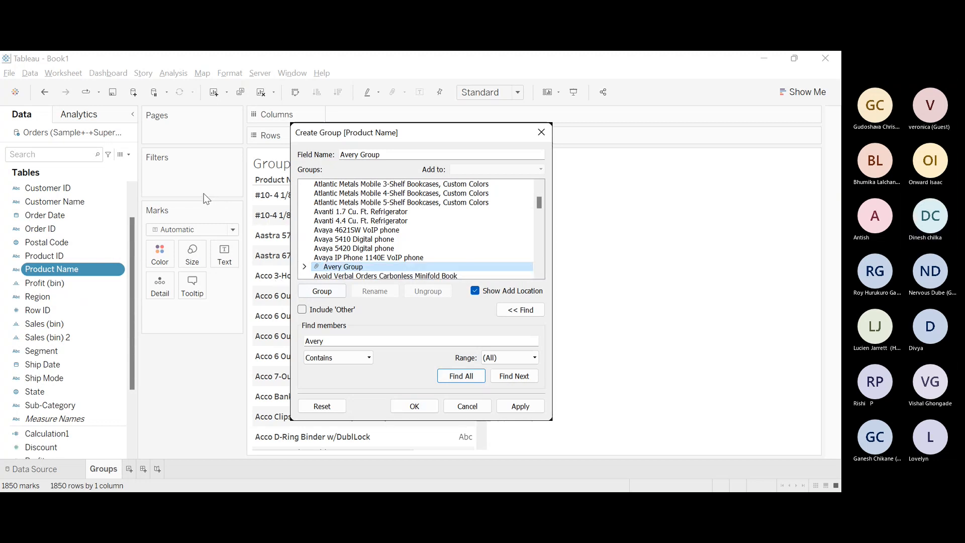
# Include the remaining products as Other, collapse that group, and confirm creation of the Avery Group field.
pyautogui.click(302, 310)
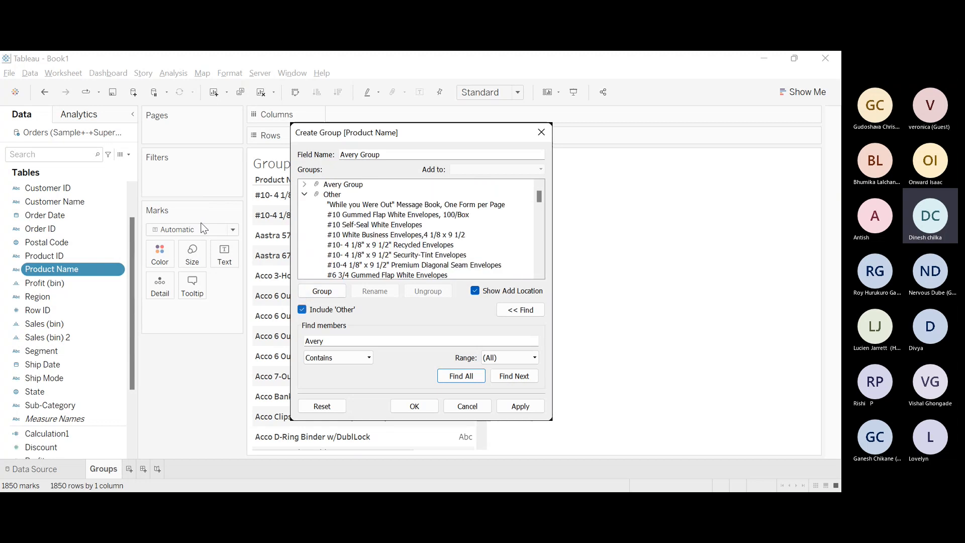
pyautogui.click(305, 194)
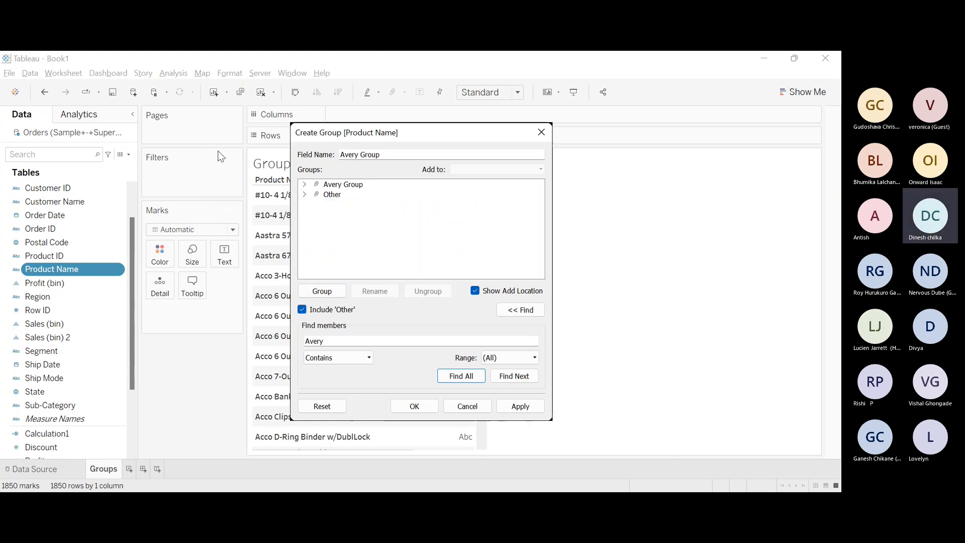
pyautogui.click(414, 406)
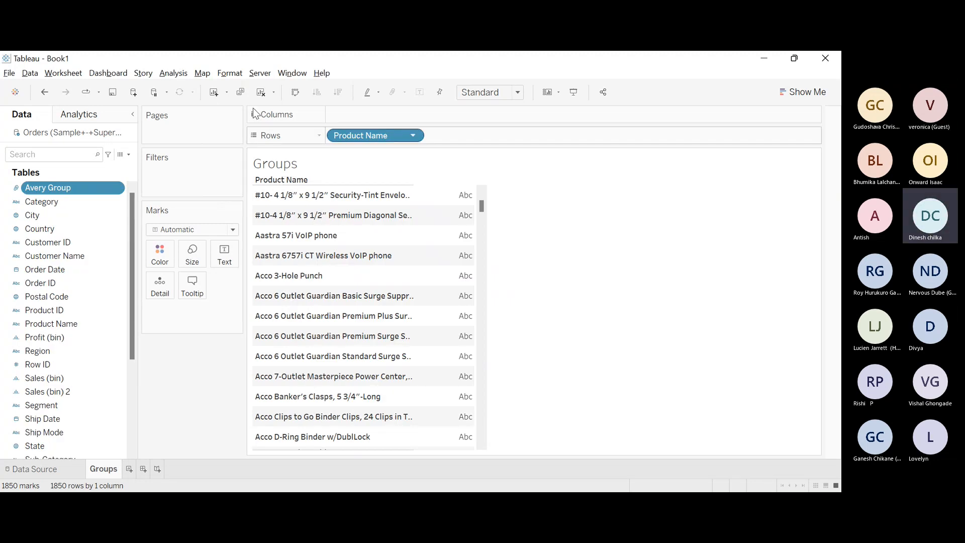
pyautogui.moveTo(378, 136); pyautogui.dragTo(380, 141)
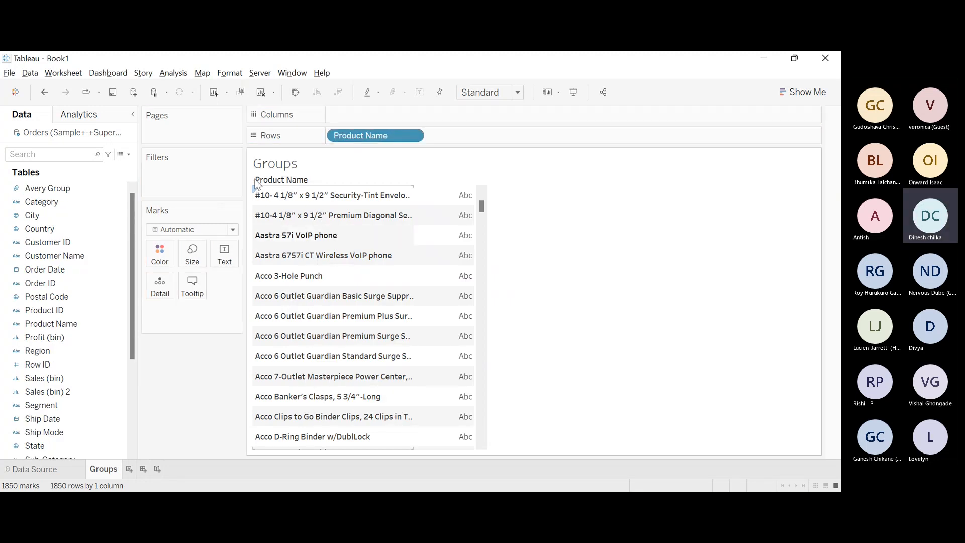
# Look further down the product list and remove Product Name from the rows of the Groups sheet.
pyautogui.scroll(-4, 362, 316)
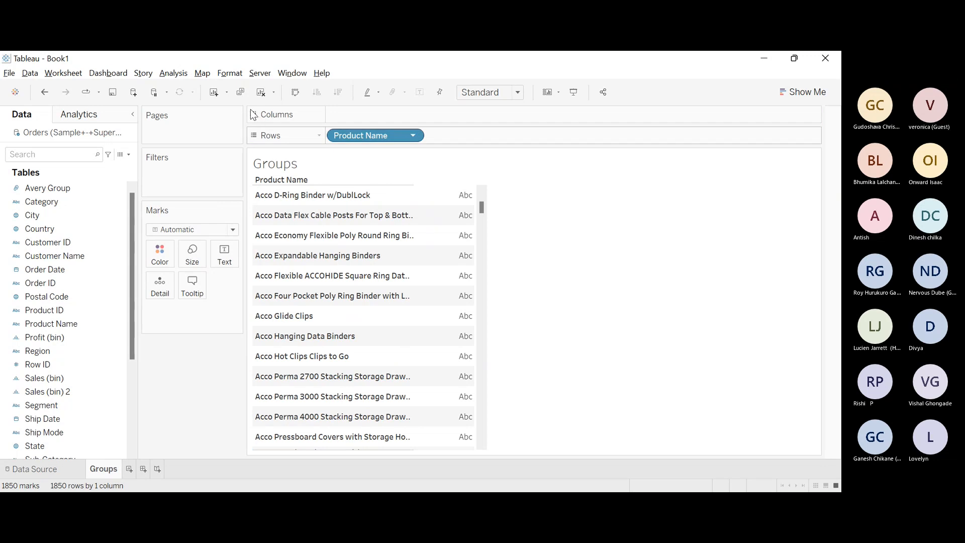
pyautogui.moveTo(374, 136); pyautogui.dragTo(119, 276)
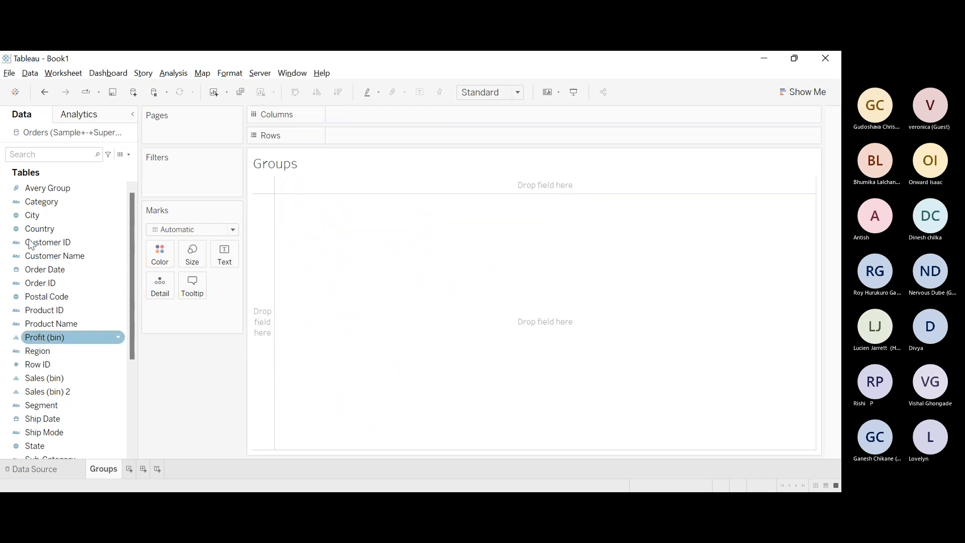
pyautogui.scroll(-4, 31, 243)
pyautogui.scroll(4, 32, 244)
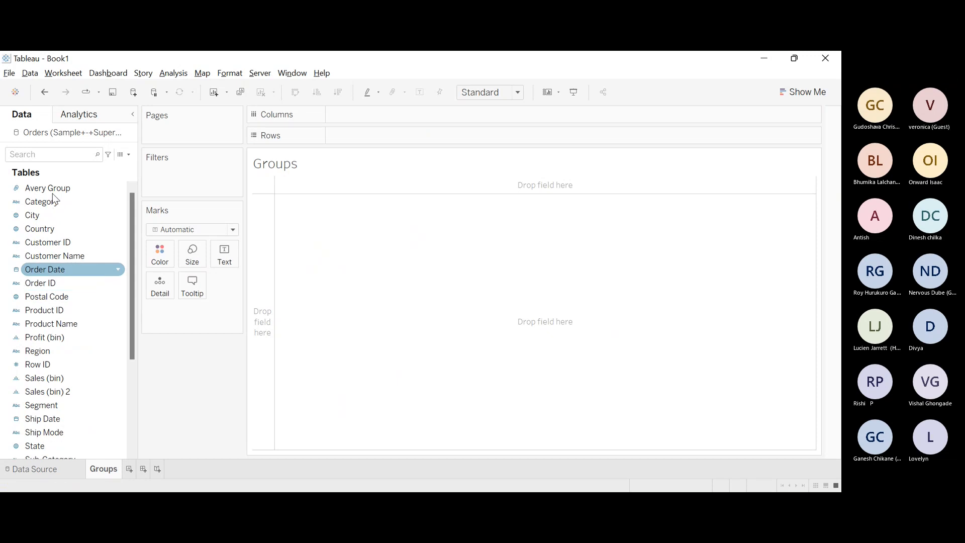
pyautogui.moveTo(50, 324); pyautogui.dragTo(282, 122)
pyautogui.press('Return')
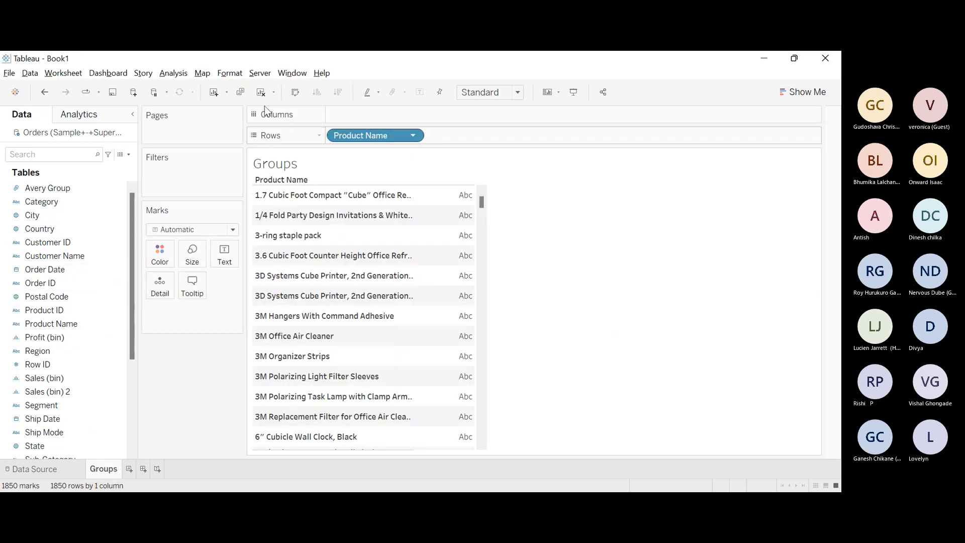
pyautogui.moveTo(352, 136); pyautogui.dragTo(168, 296)
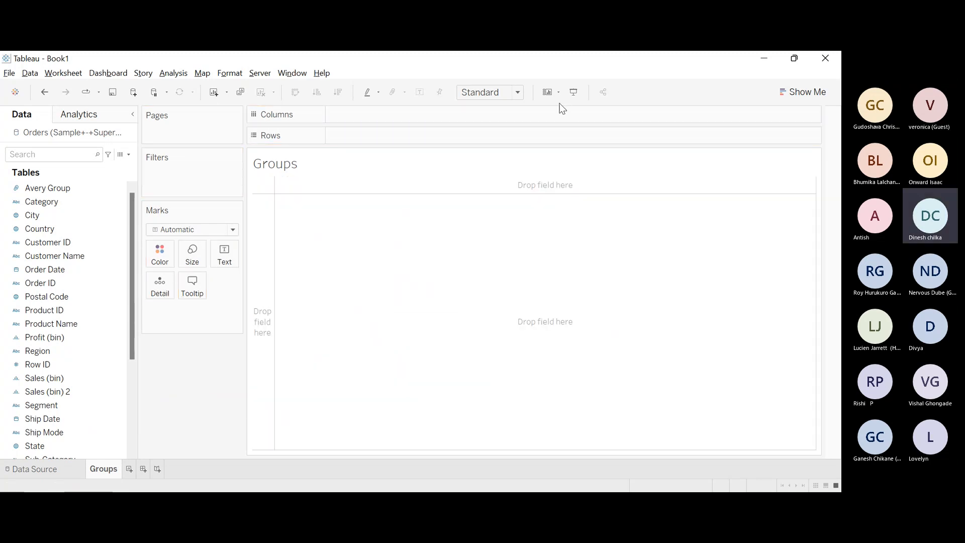
# Close the workbook without saving its changes.
pyautogui.click(826, 58)
pyautogui.press('n')
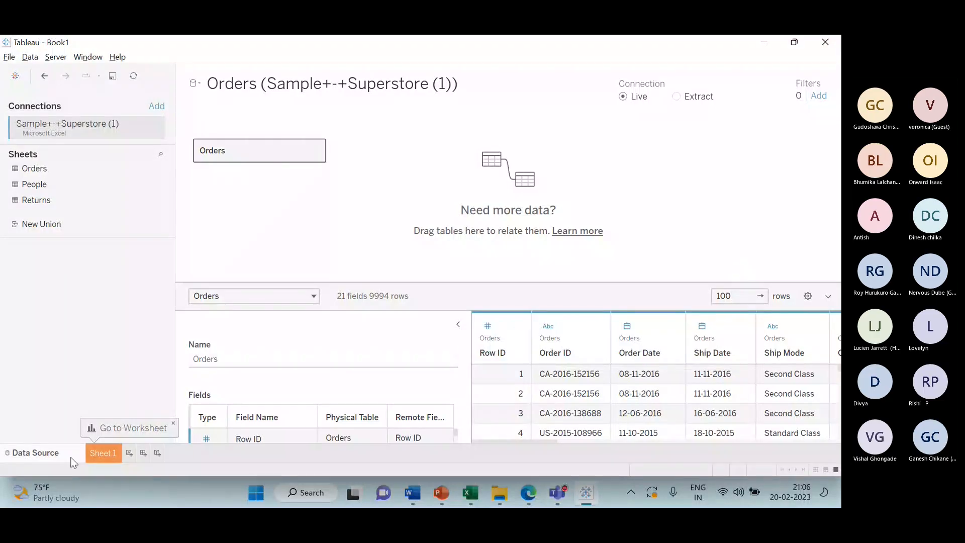
# Open Sheet 1 of the new workbook based on the Orders data and place Product Name on its rows.
pyautogui.click(103, 453)
pyautogui.scroll(-3, 69, 234)
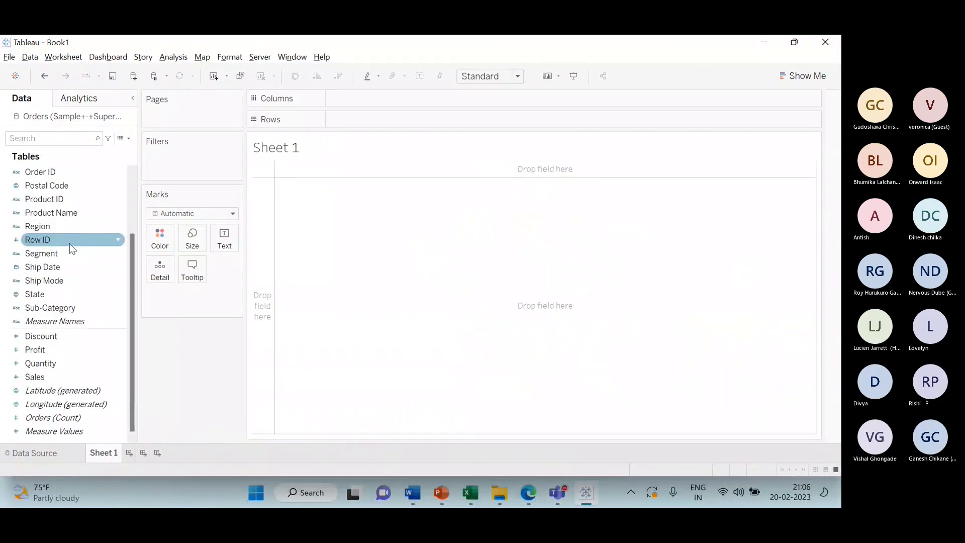
pyautogui.scroll(3, 83, 240)
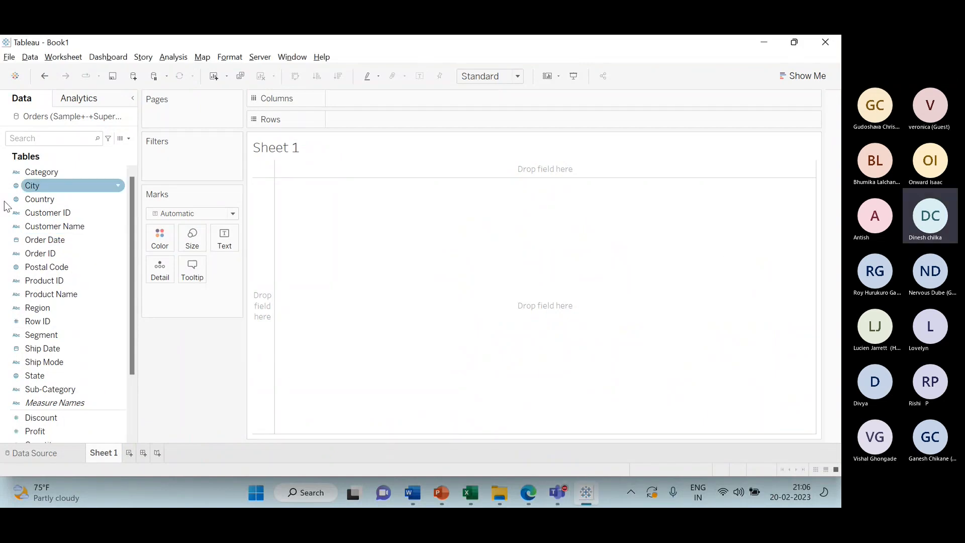
pyautogui.scroll(-3, 31, 254)
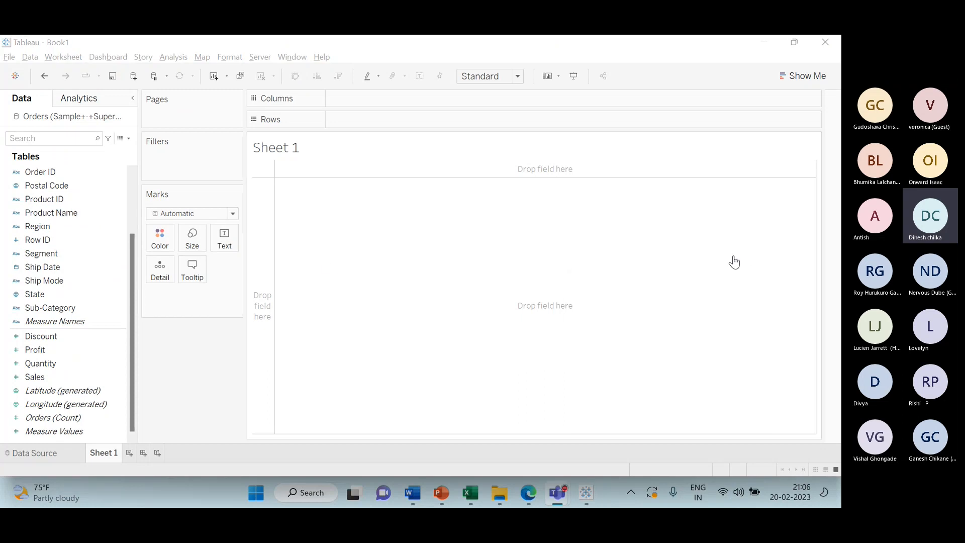
pyautogui.doubleClick(50, 213)
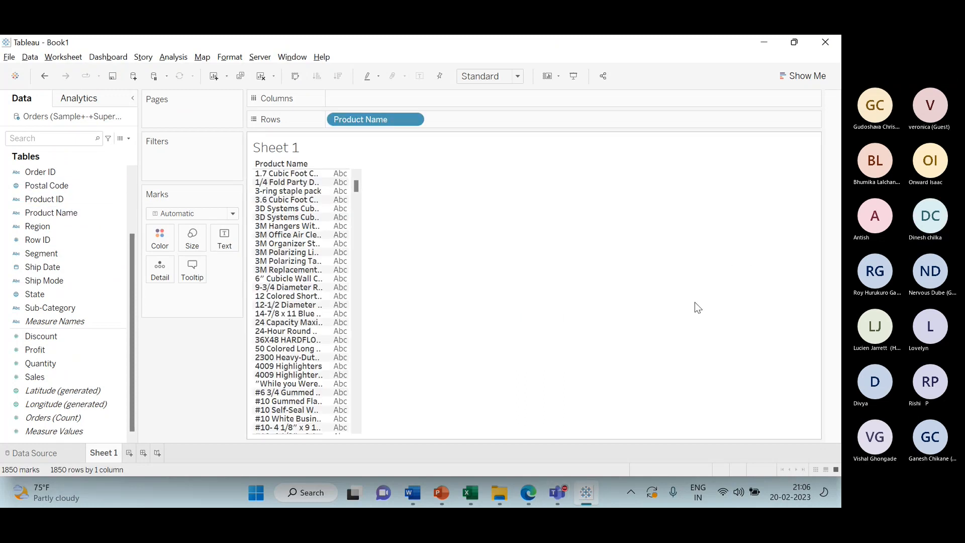
# Enlarge the cells of the Product Name table on Sheet 1 and look through the product names.
pyautogui.hotkey('ctrl', 'shift', 'b')
pyautogui.hotkey('ctrl', 'shift', 'b')
pyautogui.hotkey('ctrl', 'shift', 'b')
pyautogui.hotkey('ctrl', 'shift', 'b')
pyautogui.hotkey('ctrl', 'shift', 'b')
pyautogui.hotkey('ctrl', 'shift', 'b')
pyautogui.hotkey('ctrl', 'shift', 'b')
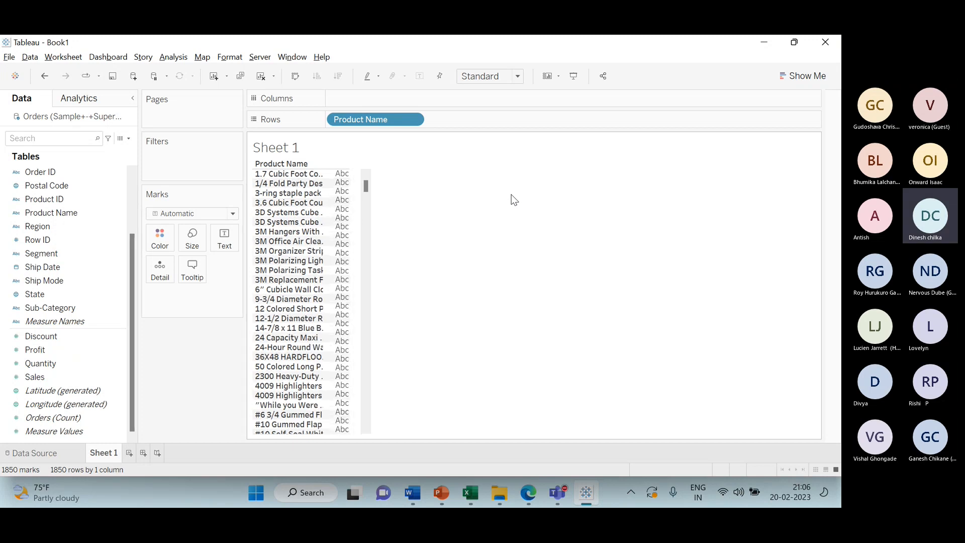
pyautogui.scroll(-3, 512, 262)
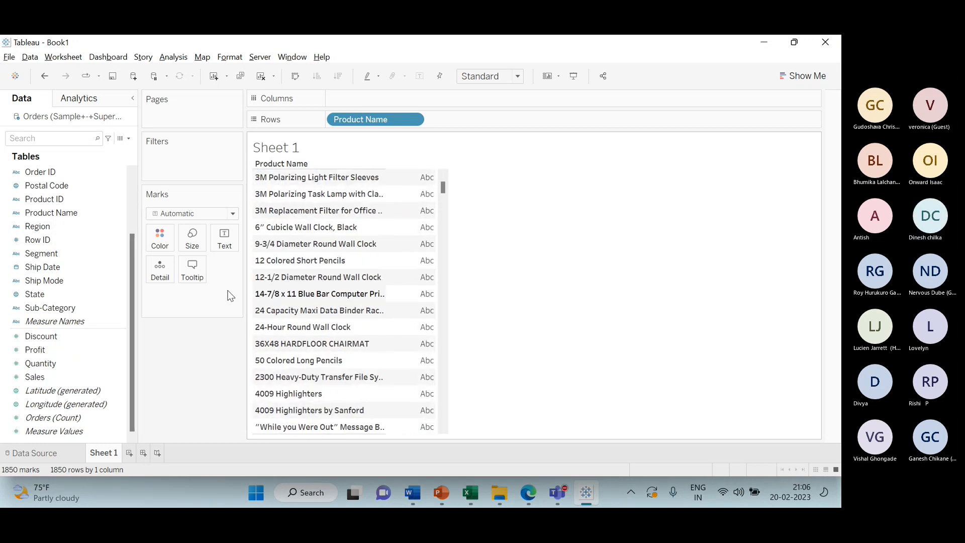
pyautogui.scroll(-7, 380, 323)
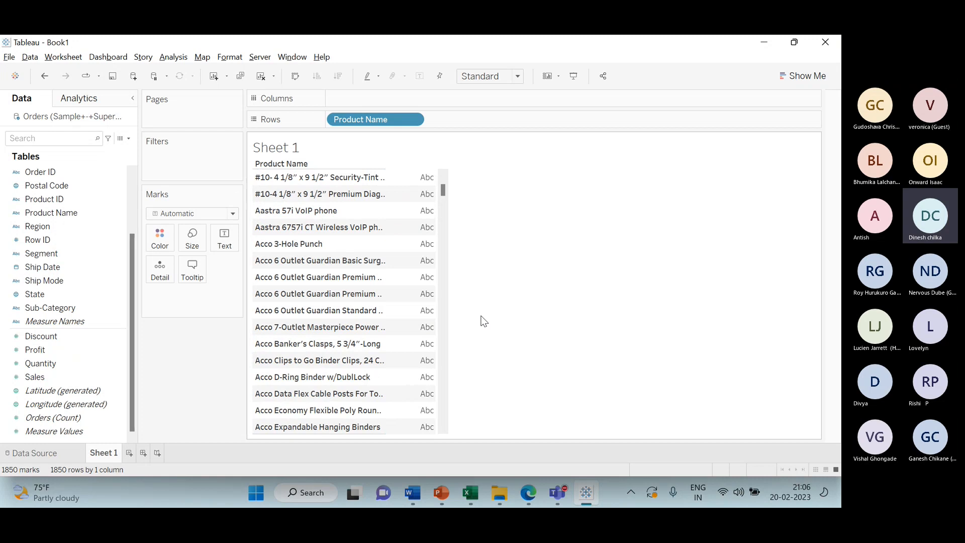
# Start a new group from Product Name and find all members containing 3M.
pyautogui.rightClick(73, 214)
pyautogui.moveTo(126, 315)
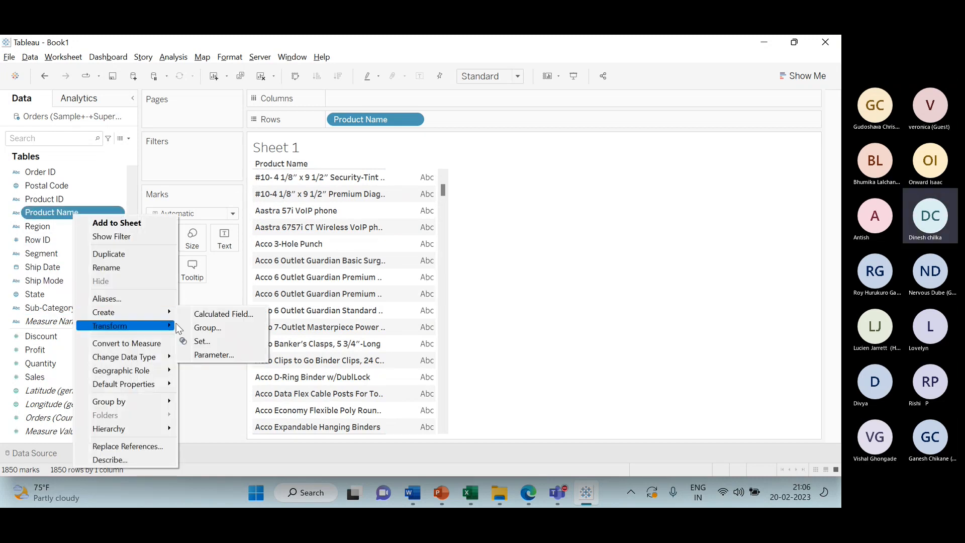
pyautogui.click(200, 326)
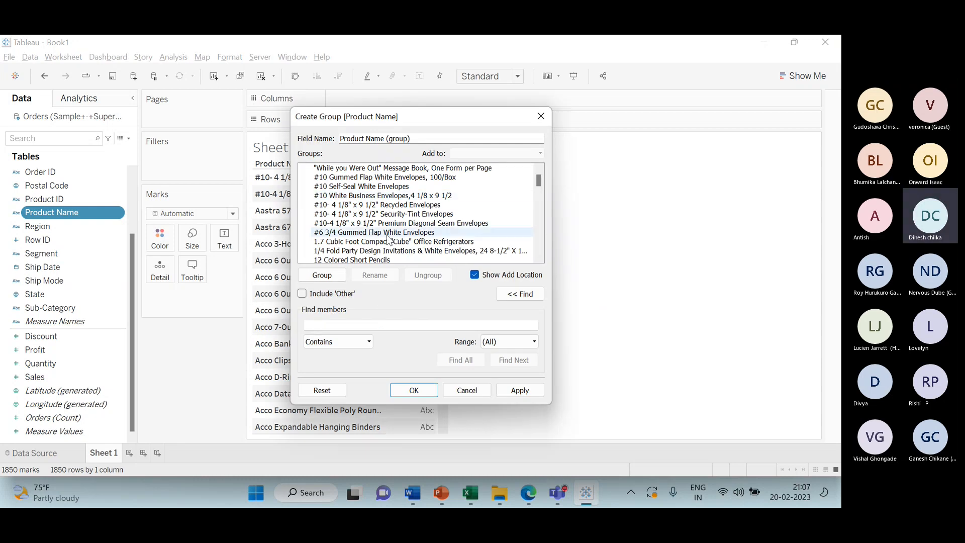
pyautogui.tripleClick(436, 136)
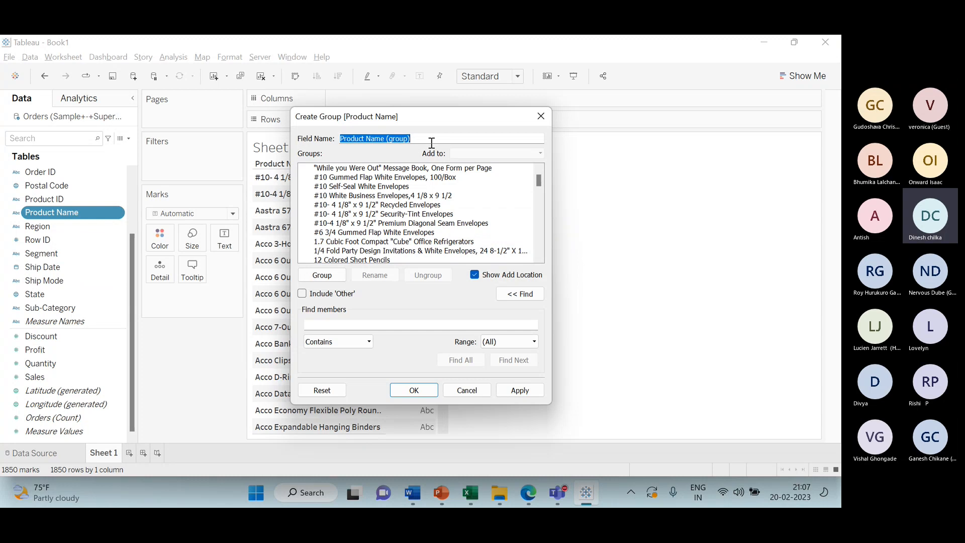
pyautogui.click(371, 327)
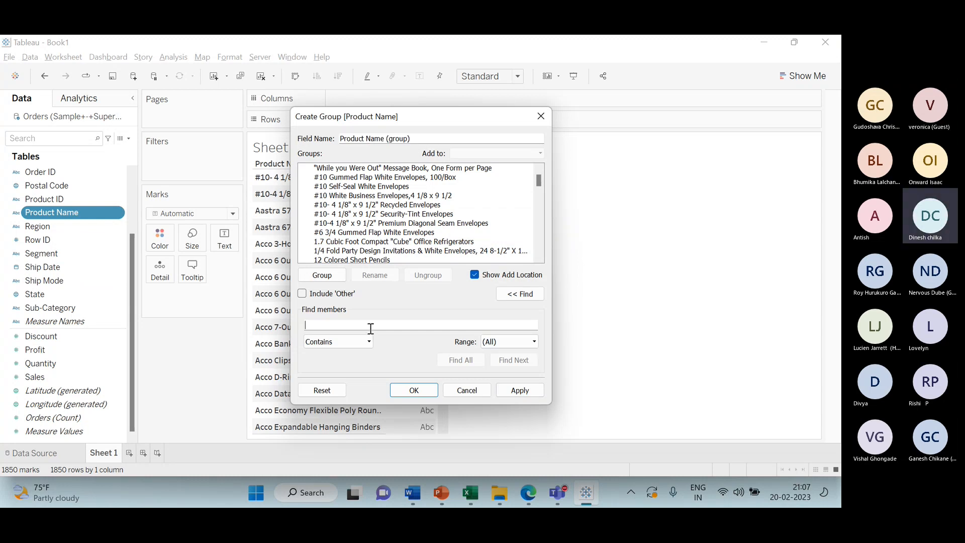
pyautogui.scroll(-7, 423, 229)
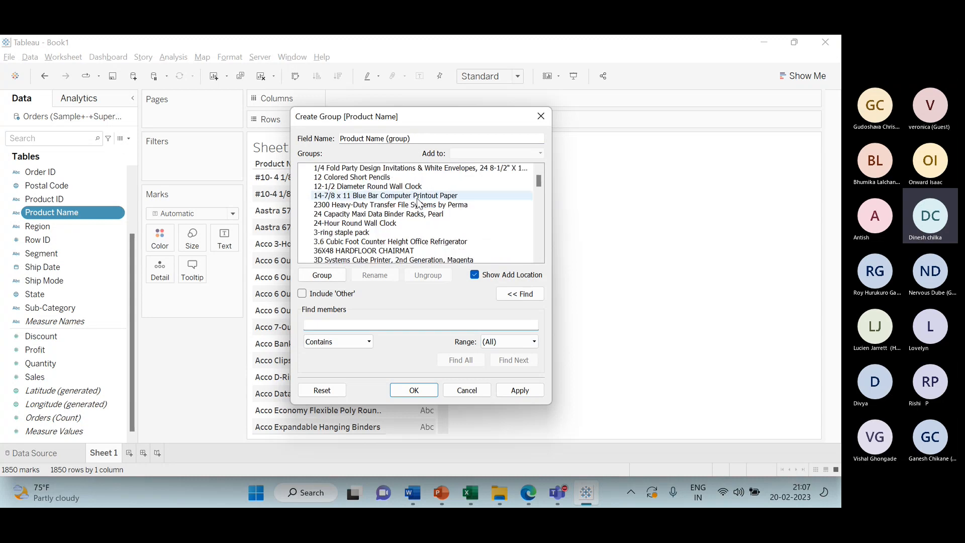
pyautogui.scroll(3, 424, 229)
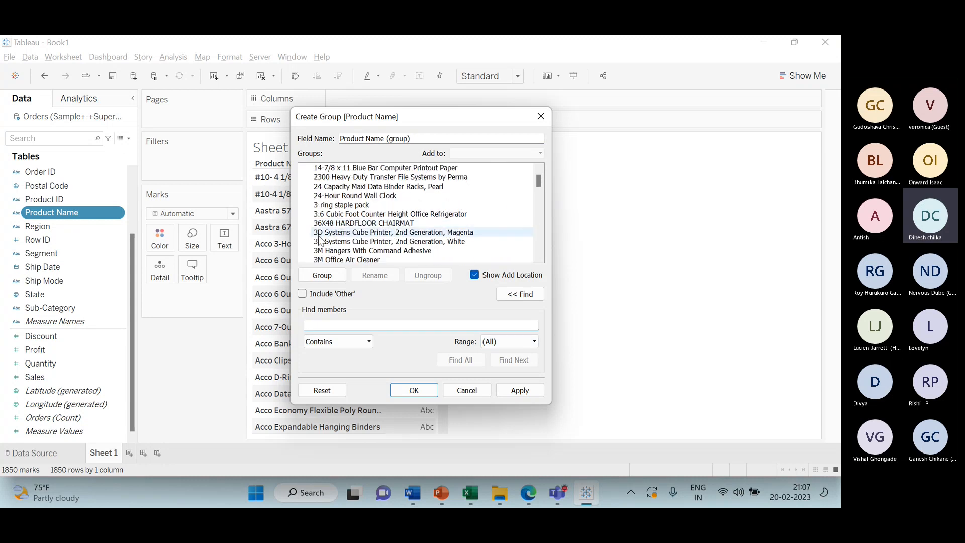
pyautogui.scroll(-3, 324, 233)
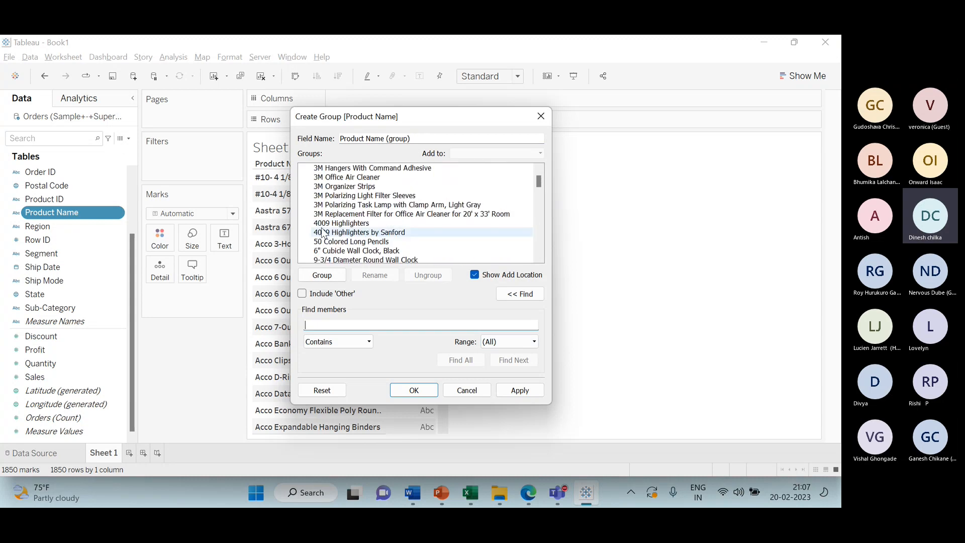
pyautogui.click(377, 315)
pyautogui.write('3M')
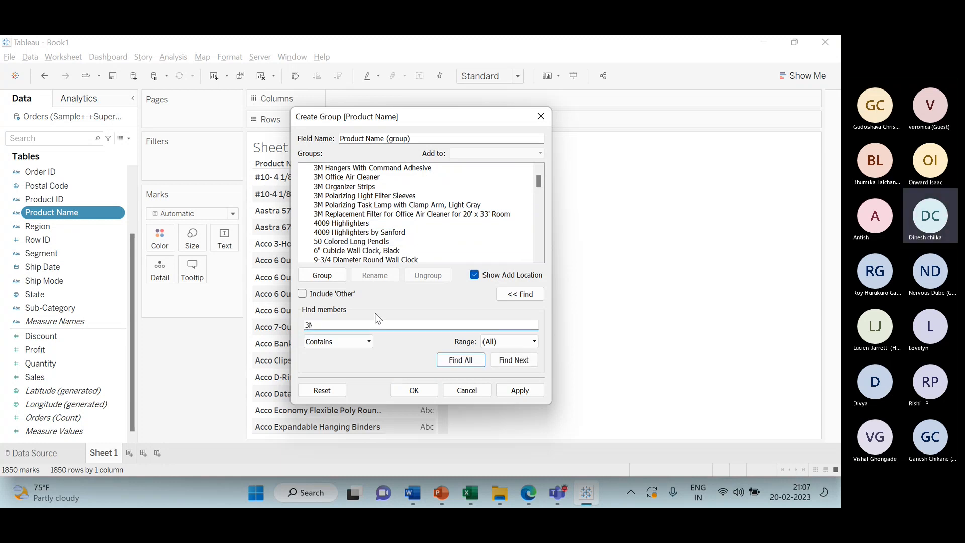
pyautogui.click(461, 360)
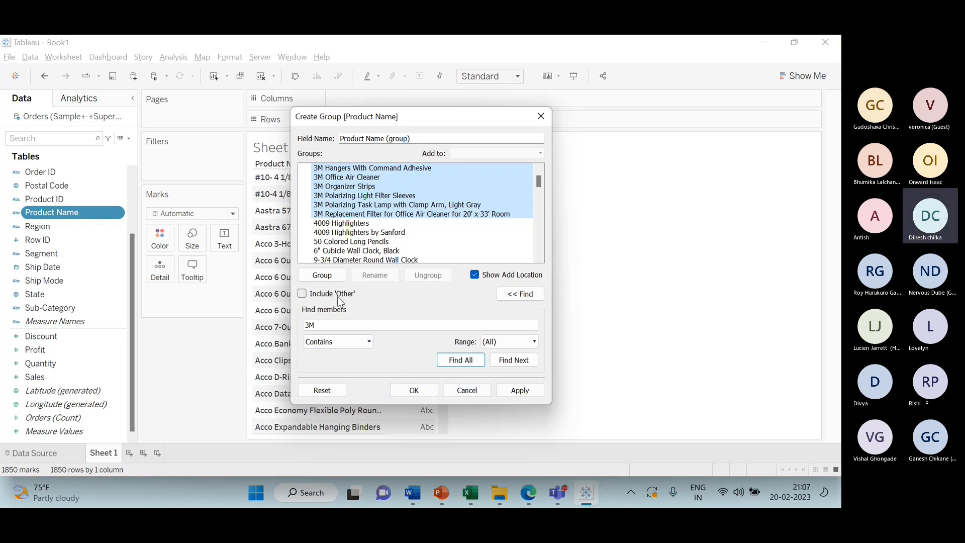
# Group the found products under the name 3M Group and confirm creation of the group field without including Other.
pyautogui.click(321, 275)
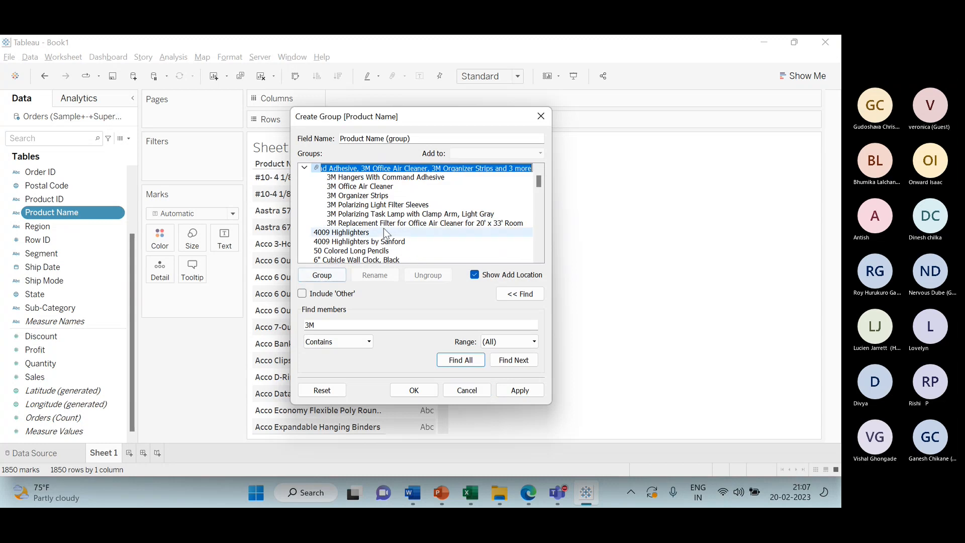
pyautogui.scroll(1, 386, 234)
pyautogui.press('BackSpace')
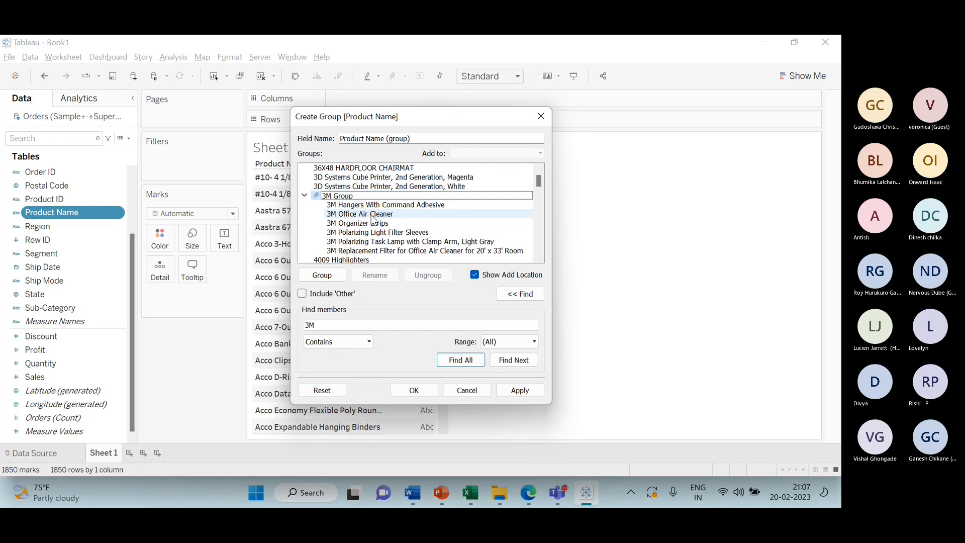
pyautogui.click(418, 390)
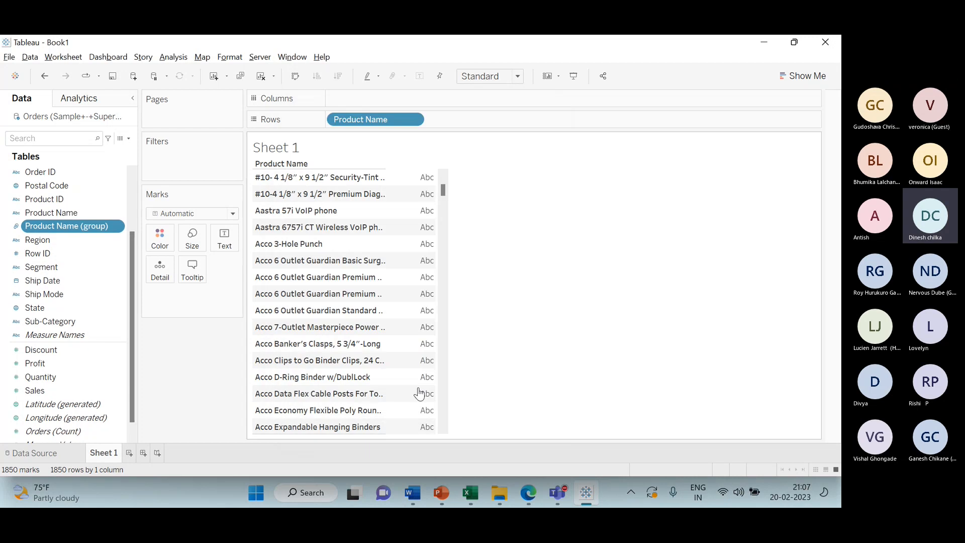
# Replace Product Name on the rows with the Product Name (group) field.
pyautogui.moveTo(386, 119); pyautogui.dragTo(189, 327)
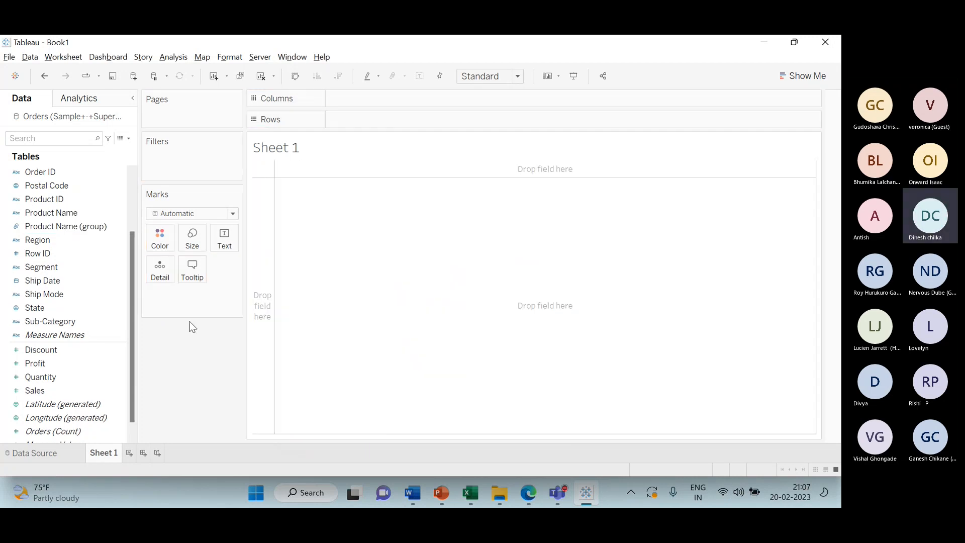
pyautogui.click(86, 228)
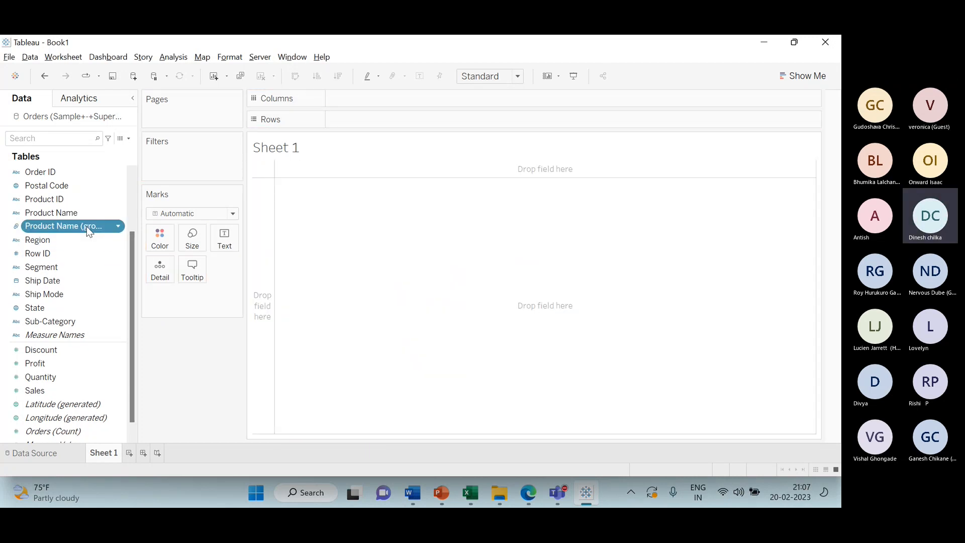
pyautogui.moveTo(87, 227); pyautogui.dragTo(427, 121)
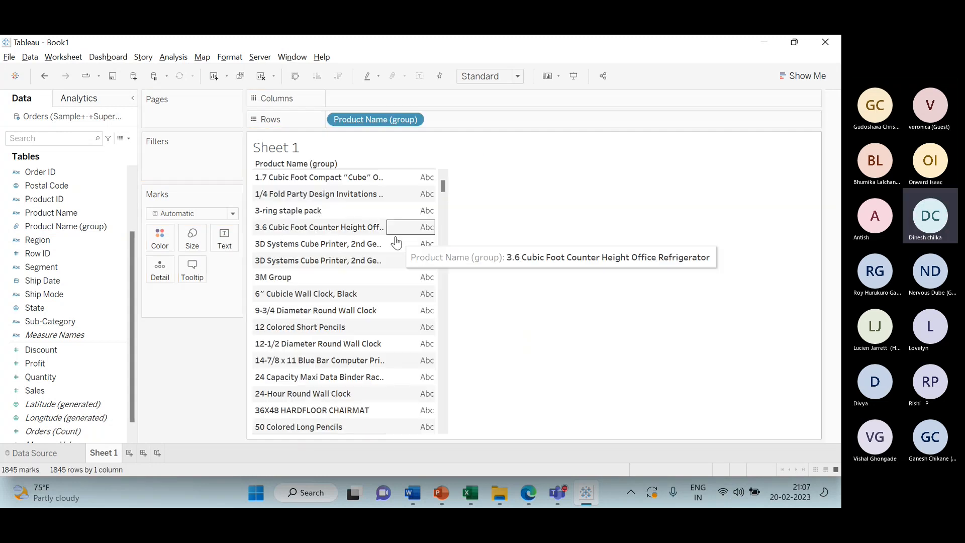
# Examine the Product Name (group) rows to see how the ungrouped products are listed alongside 3M Group.
pyautogui.scroll(-15, 396, 246)
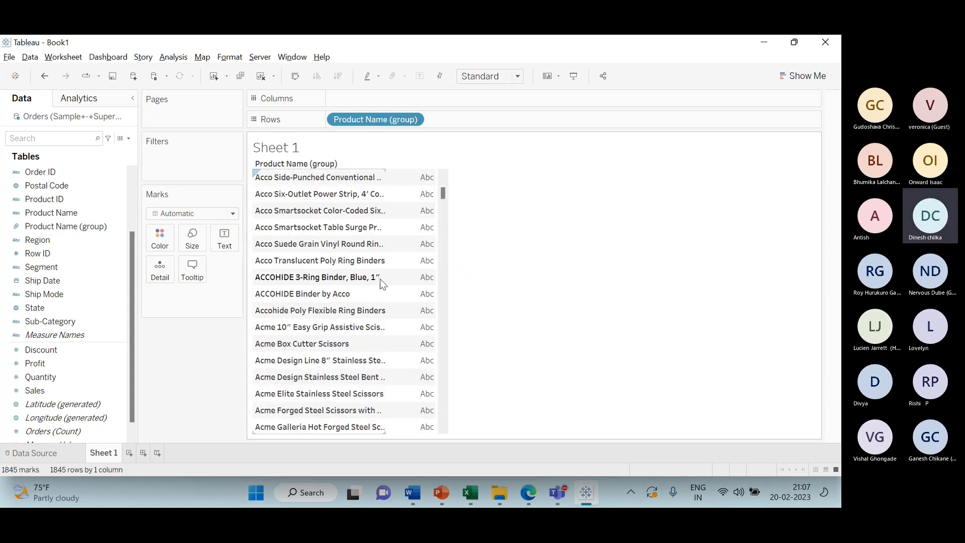
pyautogui.scroll(-20, 382, 284)
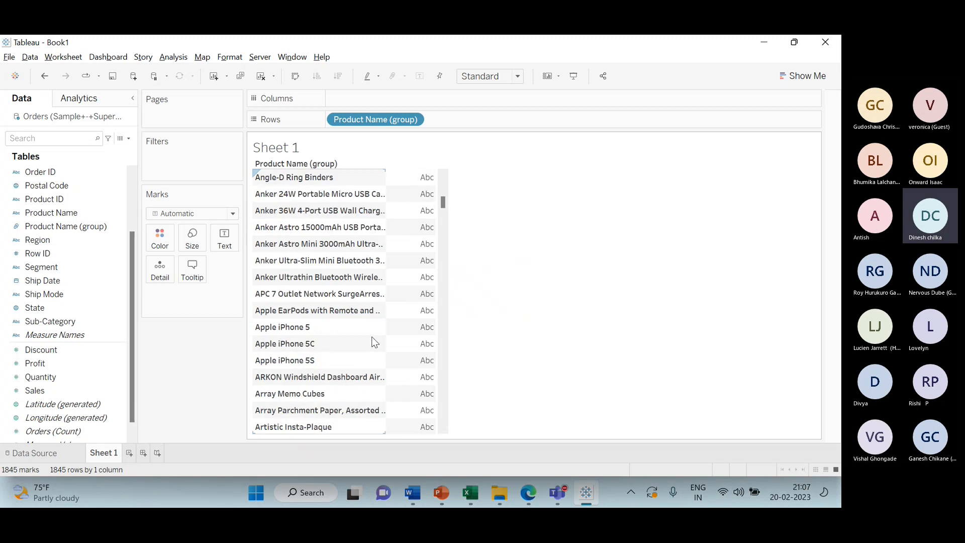
pyautogui.scroll(-20, 375, 342)
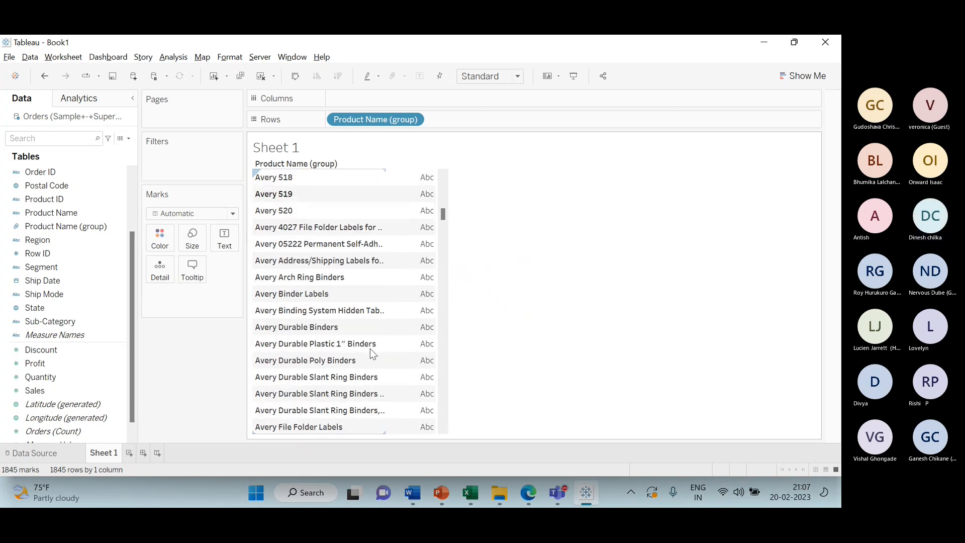
pyautogui.scroll(-20, 373, 353)
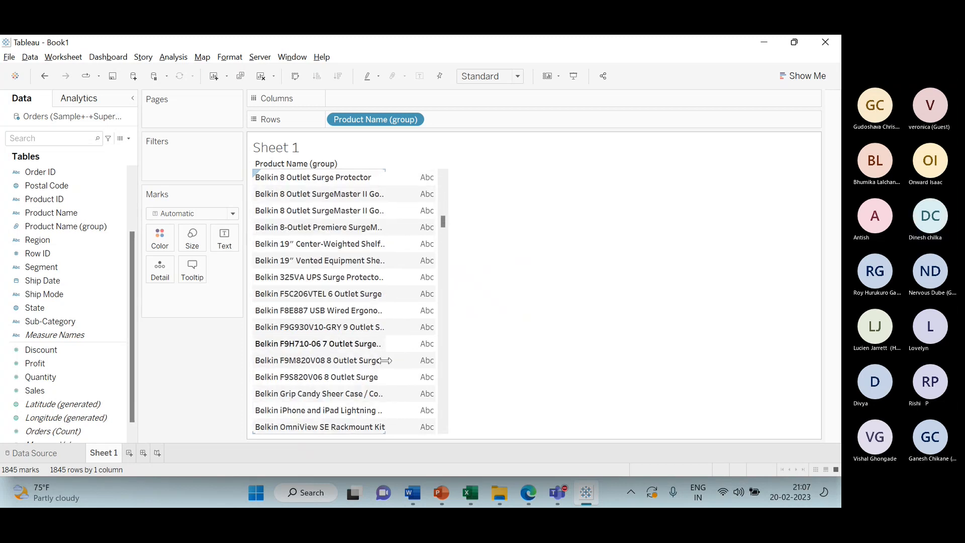
pyautogui.scroll(-12, 385, 361)
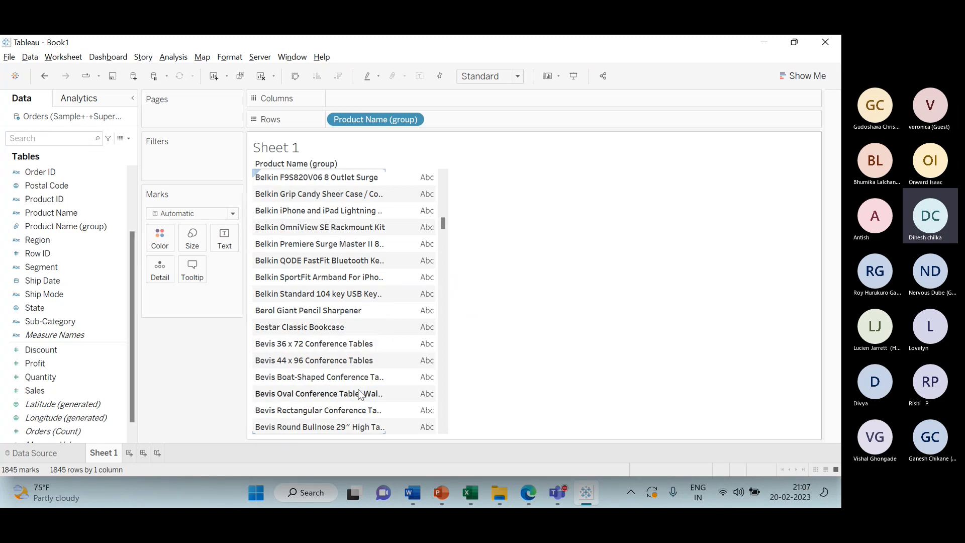
pyautogui.scroll(-20, 370, 345)
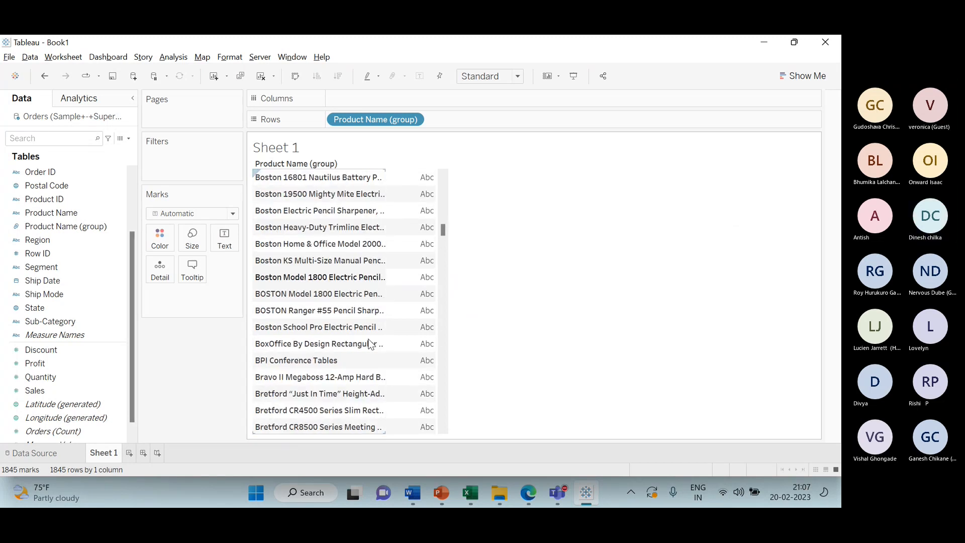
pyautogui.scroll(-20, 371, 345)
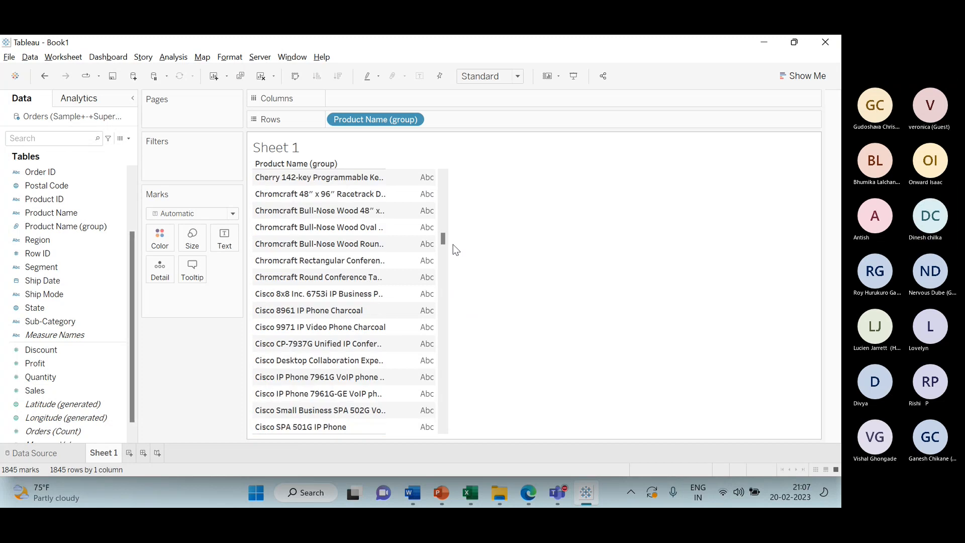
# Browse the remaining Product Name (group) rows and return to the beginning of the list.
pyautogui.moveTo(446, 240); pyautogui.dragTo(449, 312)
pyautogui.scroll(-6, 395, 335)
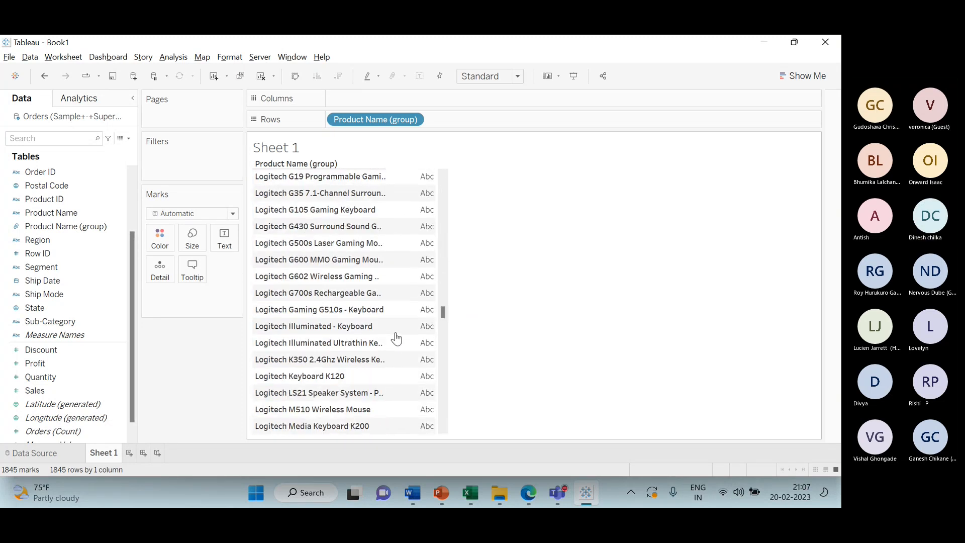
pyautogui.scroll(-20, 392, 382)
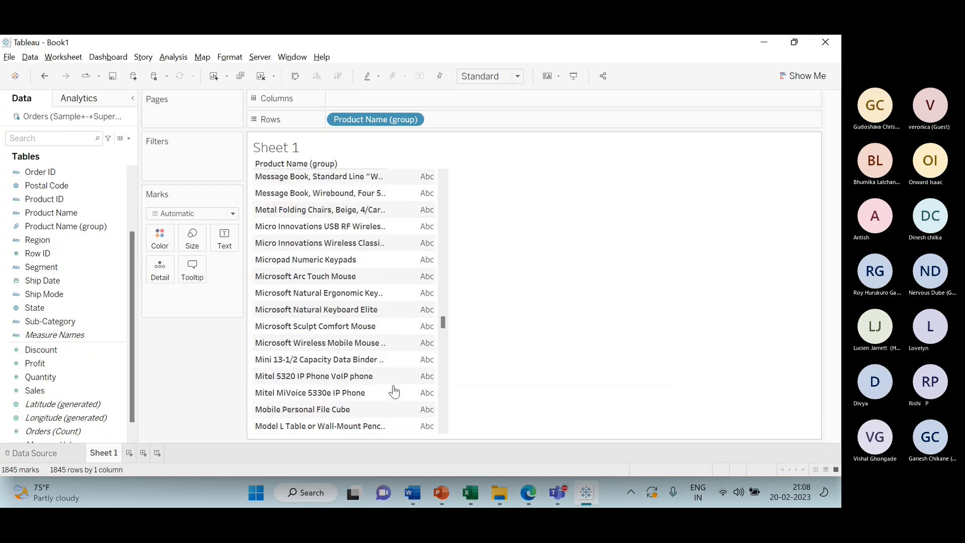
pyautogui.scroll(-20, 396, 407)
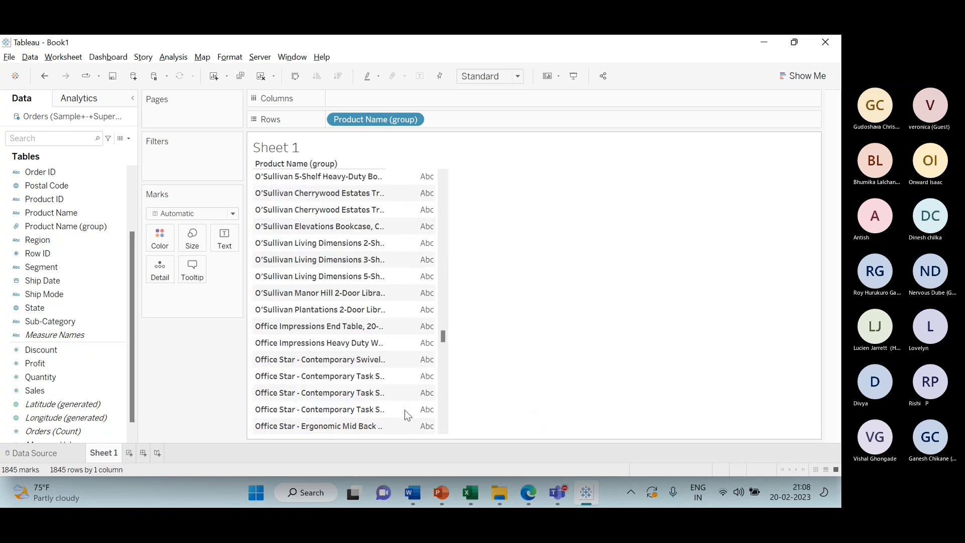
pyautogui.scroll(-20, 407, 421)
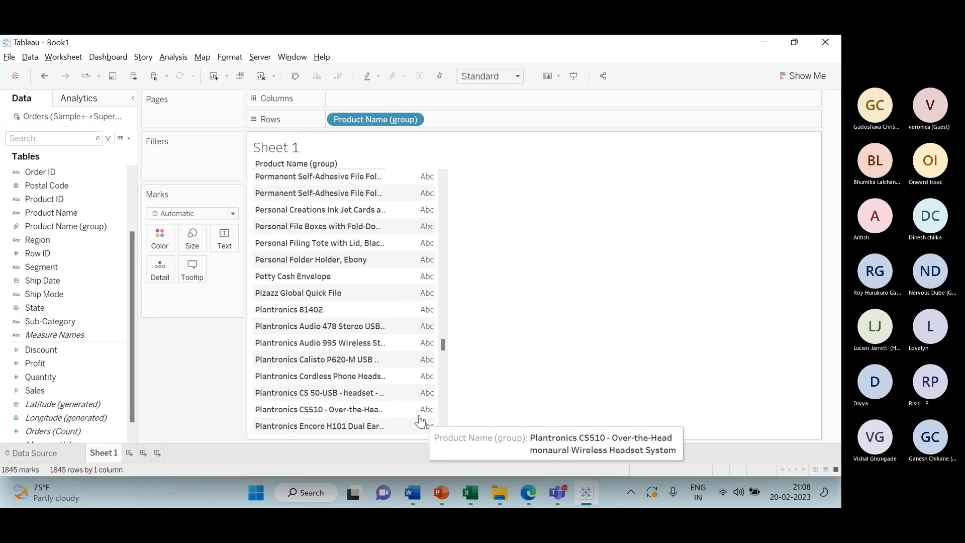
pyautogui.scroll(-20, 422, 425)
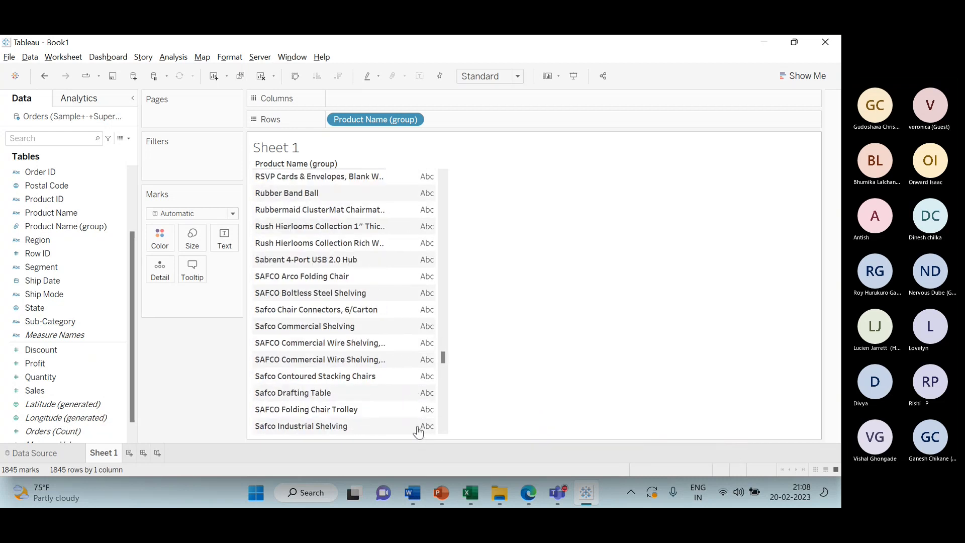
pyautogui.moveTo(442, 362); pyautogui.dragTo(441, 183)
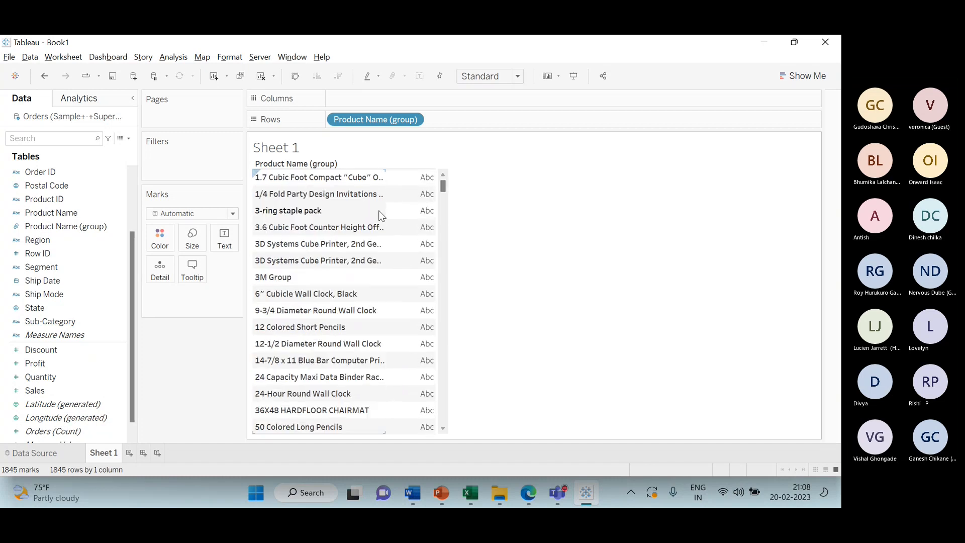
# Keep only the 3M Group row in the view, and remove the resulting Product Name (group) filter.
pyautogui.click(267, 280)
pyautogui.click(341, 212)
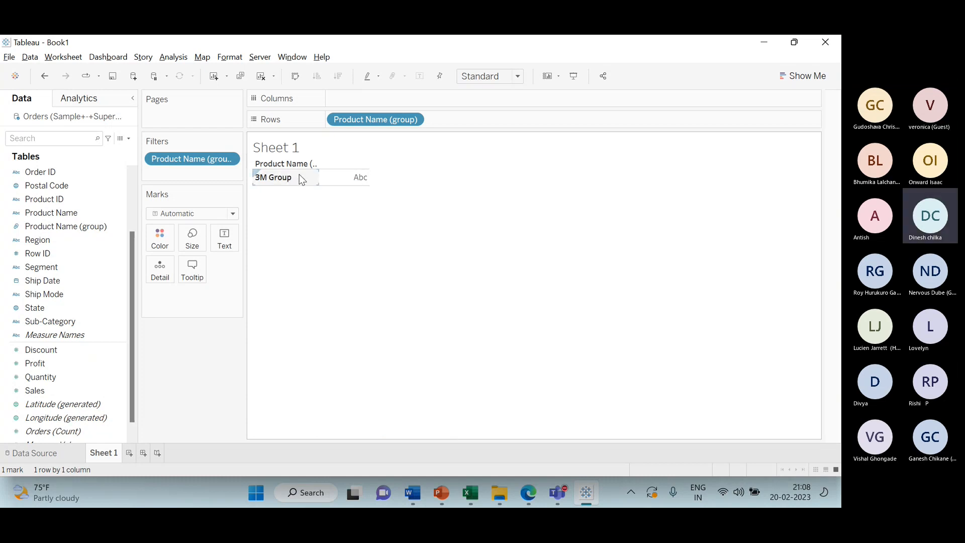
pyautogui.moveTo(191, 159); pyautogui.dragTo(105, 269)
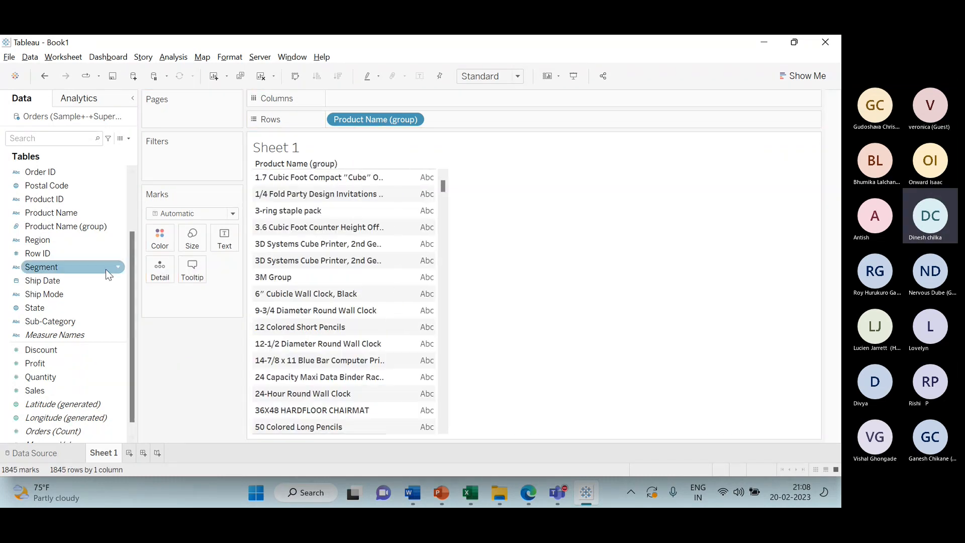
# Open the Product Name (group) field for editing and include Other for the ungrouped products.
pyautogui.rightClick(103, 226)
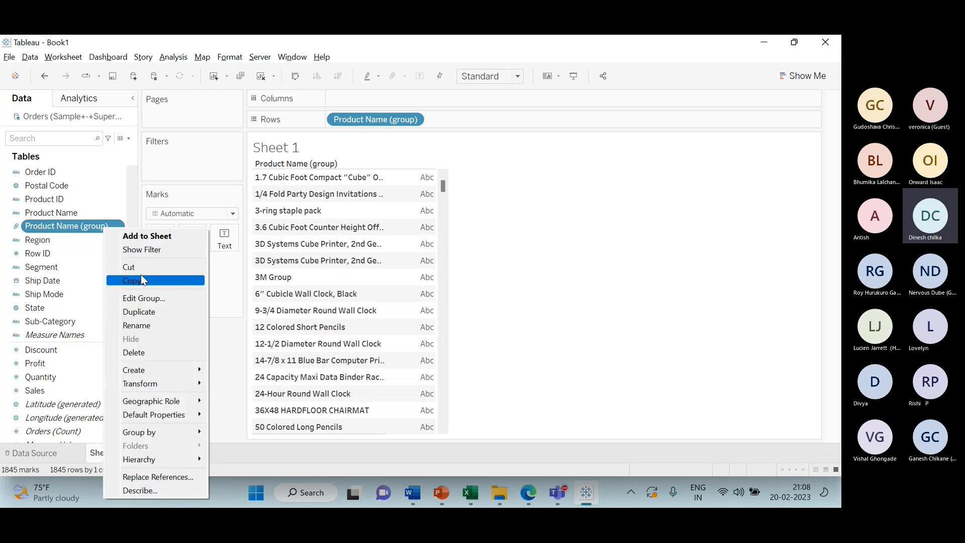
pyautogui.click(146, 299)
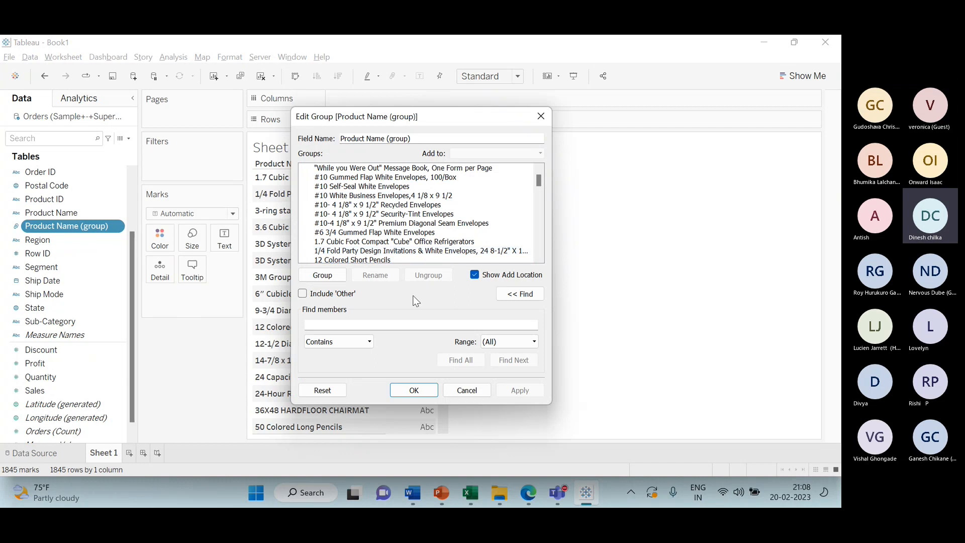
pyautogui.click(304, 296)
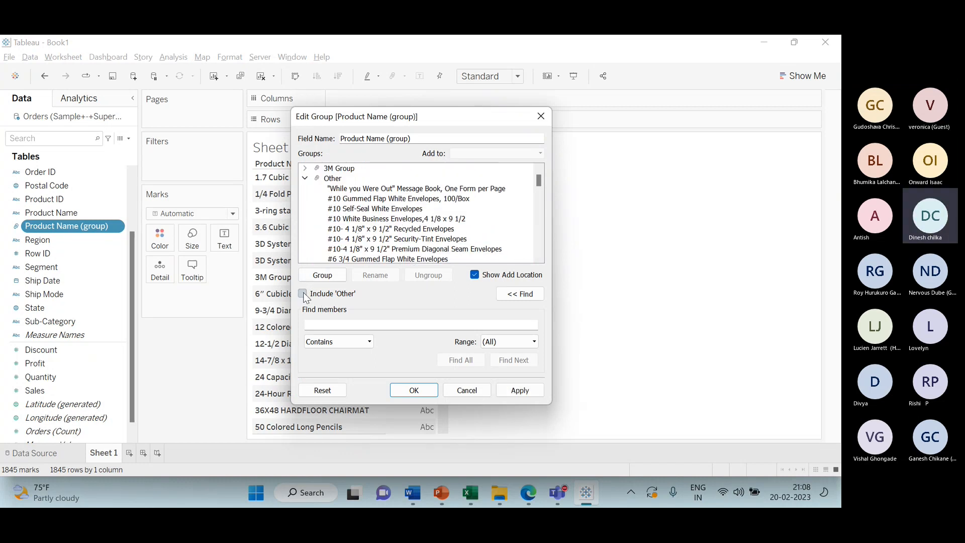
# Rename the Other group as Other Groups and confirm the group changes.
pyautogui.doubleClick(339, 177)
pyautogui.click(339, 177)
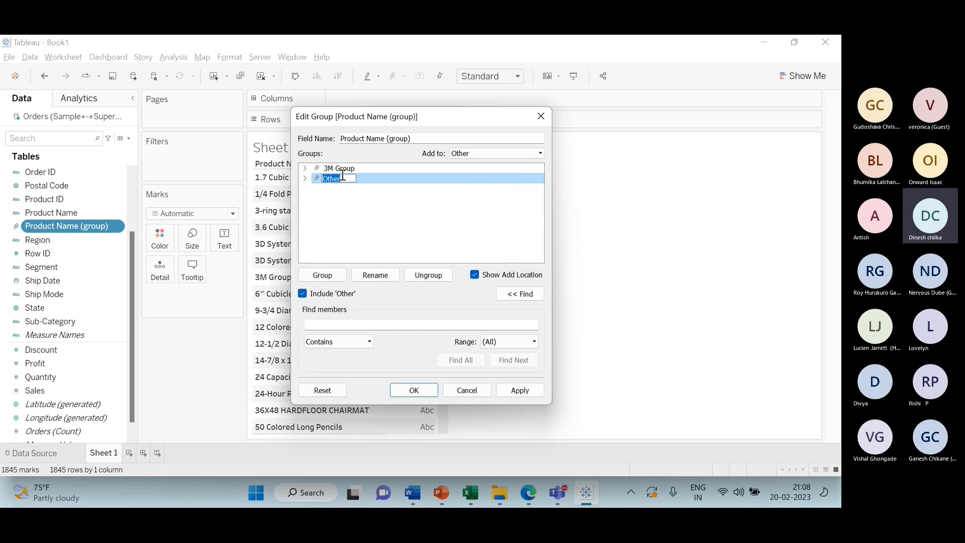
pyautogui.click(355, 179)
pyautogui.write('Other G')
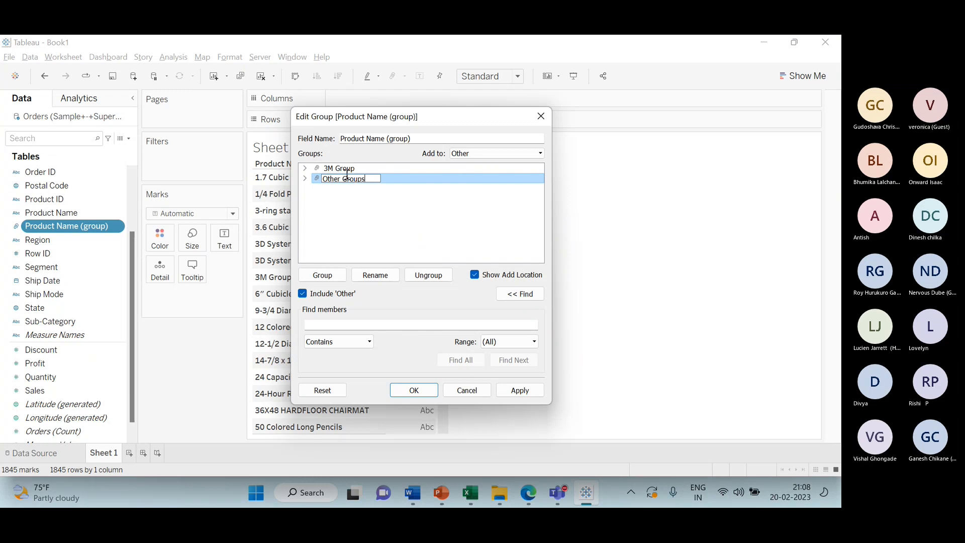
pyautogui.write('roups')
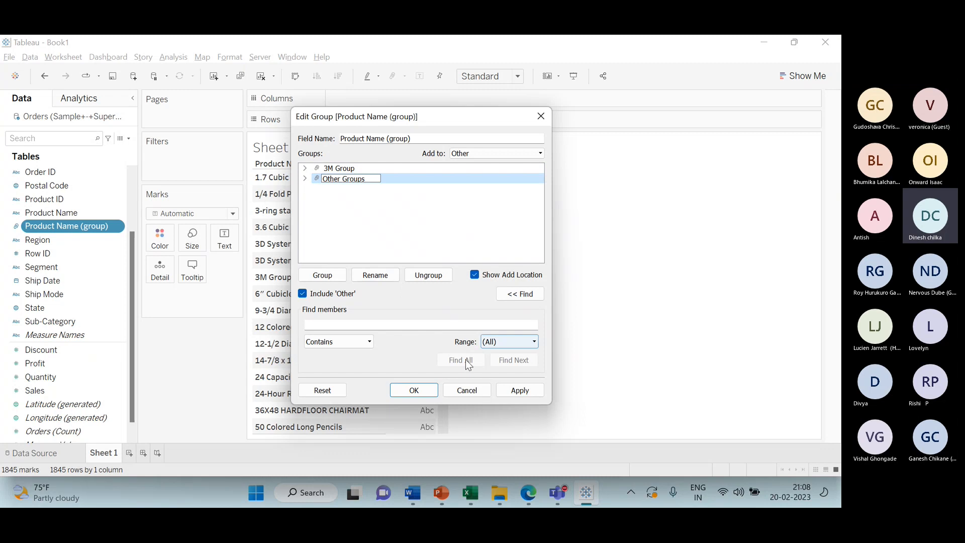
pyautogui.click(414, 391)
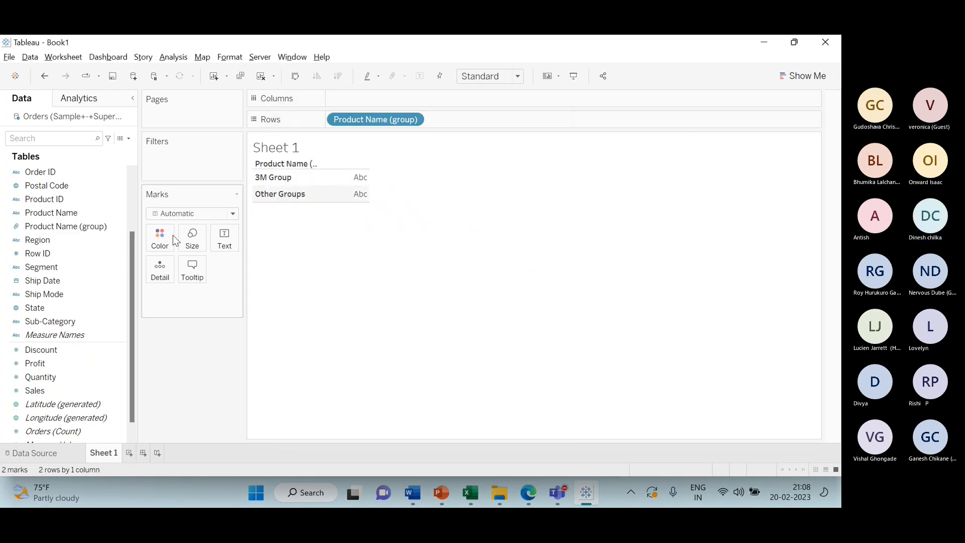
# Add Sales to the view as the values for each Product Name (group) row.
pyautogui.click(87, 377)
pyautogui.moveTo(82, 388); pyautogui.dragTo(355, 219)
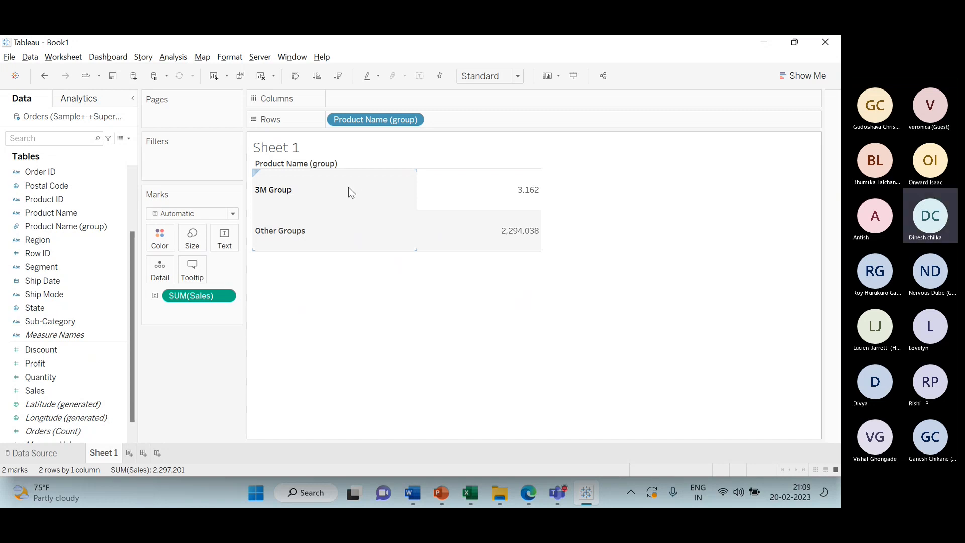
pyautogui.click(415, 121)
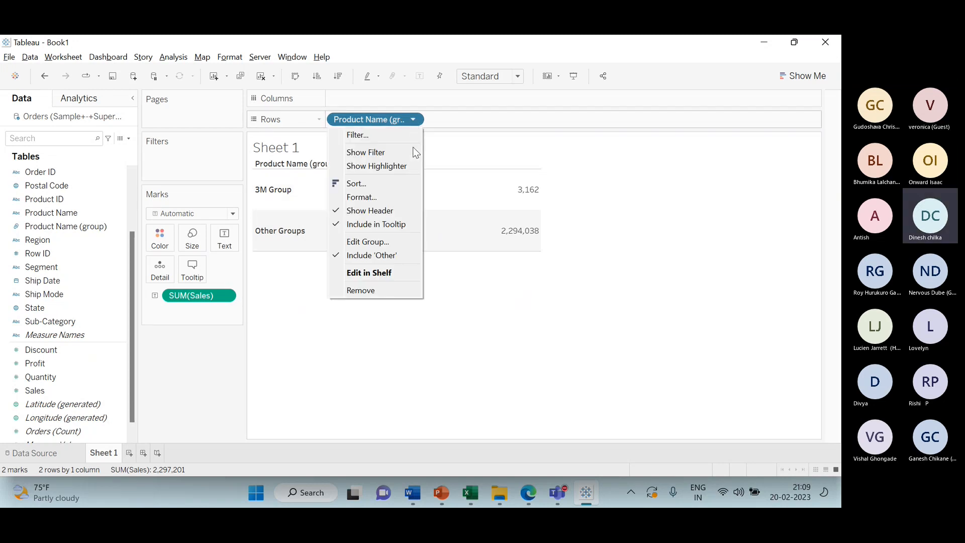
pyautogui.click(101, 230)
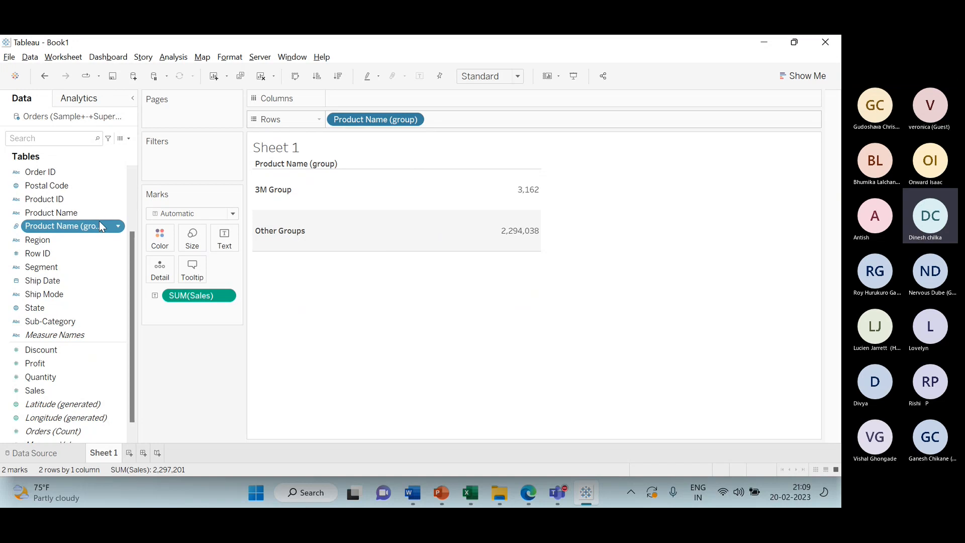
# Reopen the Product Name (group) field for editing, expand Other Groups and find all members containing Acco.
pyautogui.rightClick(114, 229)
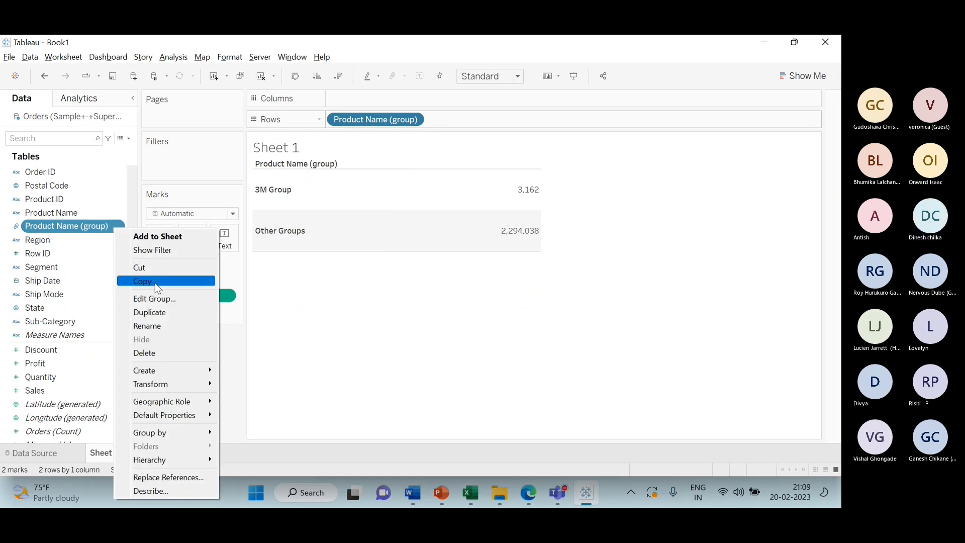
pyautogui.click(157, 299)
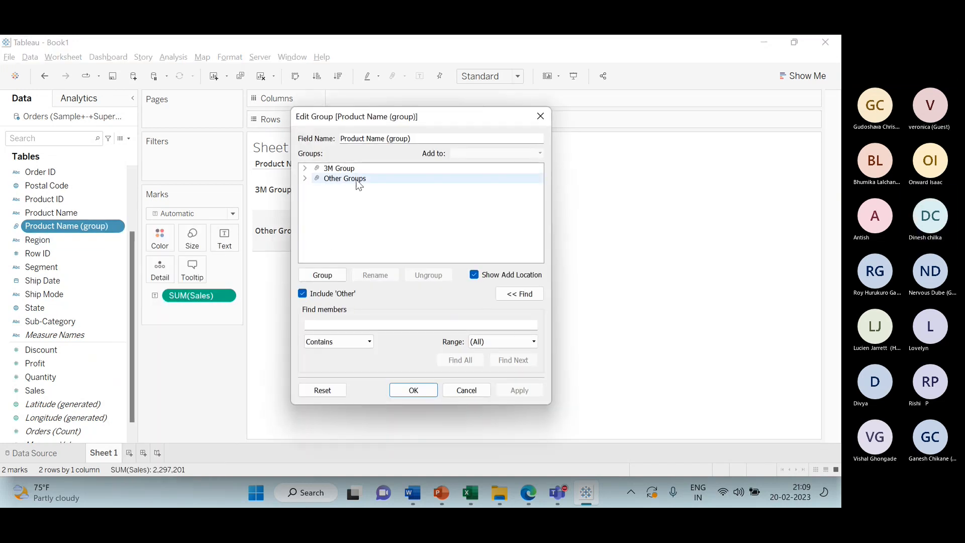
pyautogui.click(305, 178)
pyautogui.scroll(-10, 379, 202)
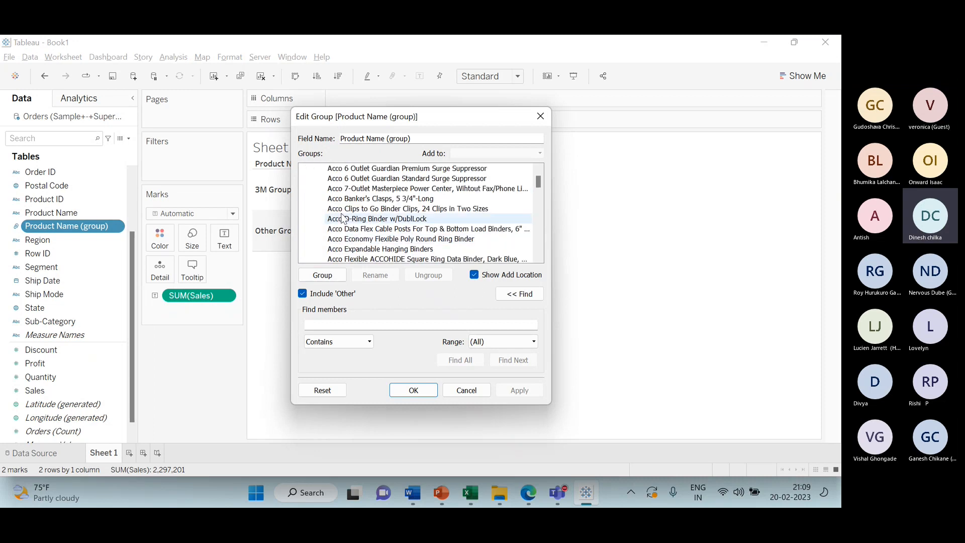
pyautogui.click(393, 322)
pyautogui.write('Acco')
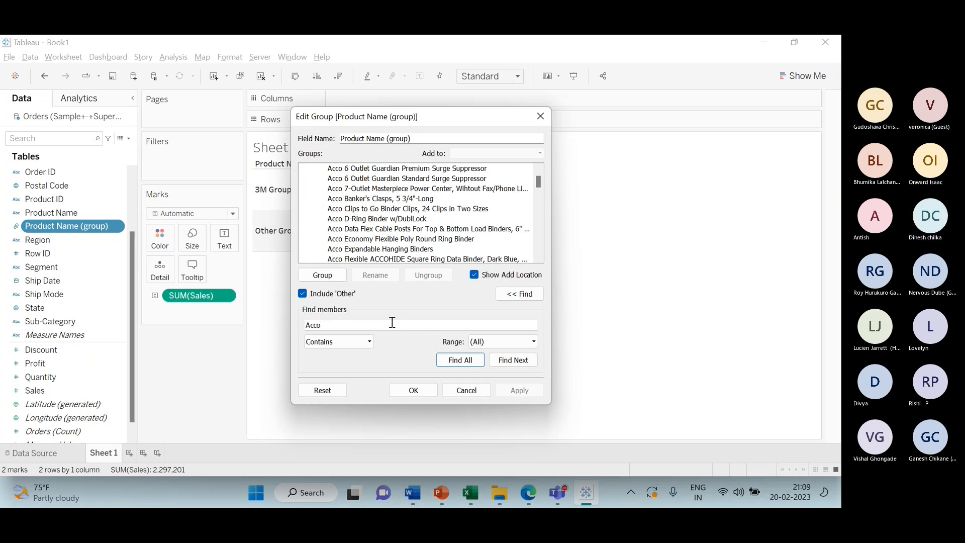
pyautogui.click(469, 361)
pyautogui.scroll(3, 368, 211)
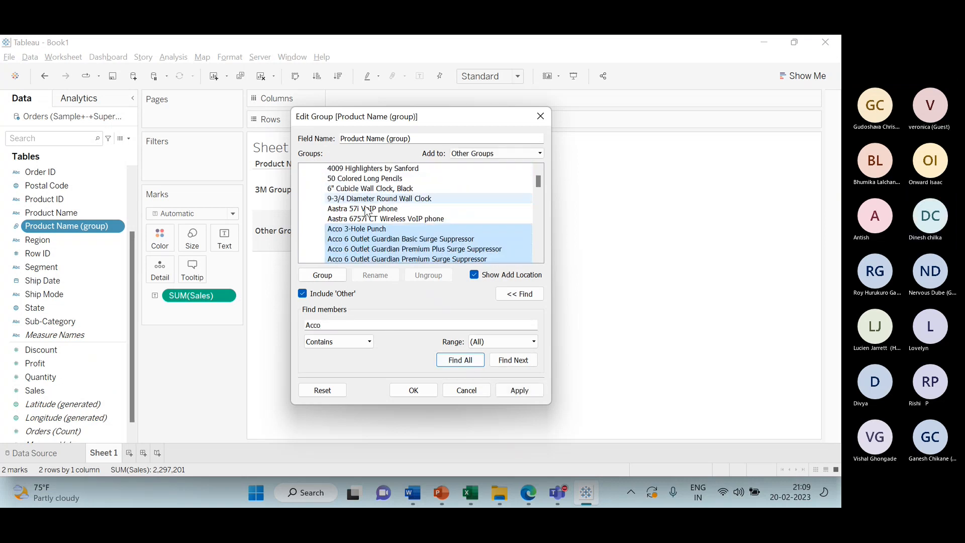
# Group the found Acco products under the name Acco Group.
pyautogui.click(322, 276)
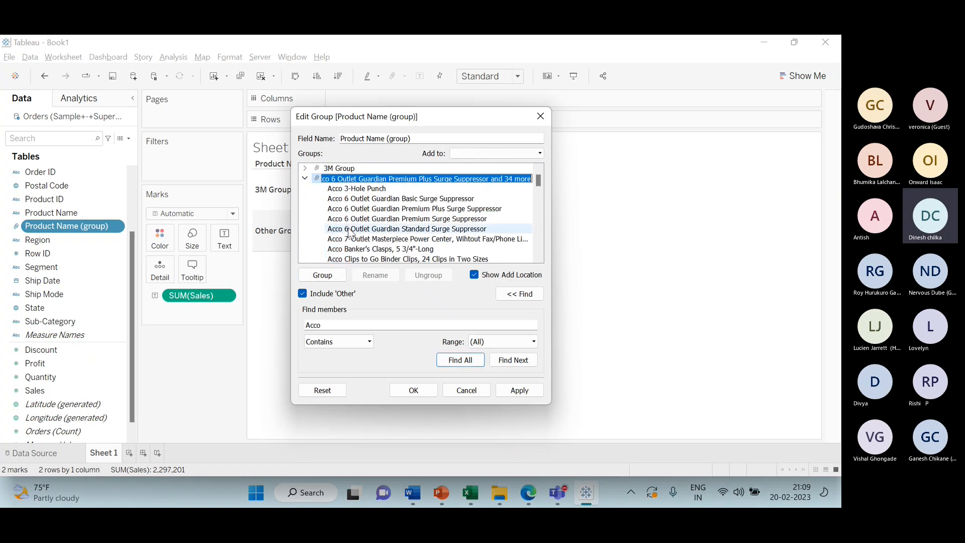
pyautogui.write('Ac')
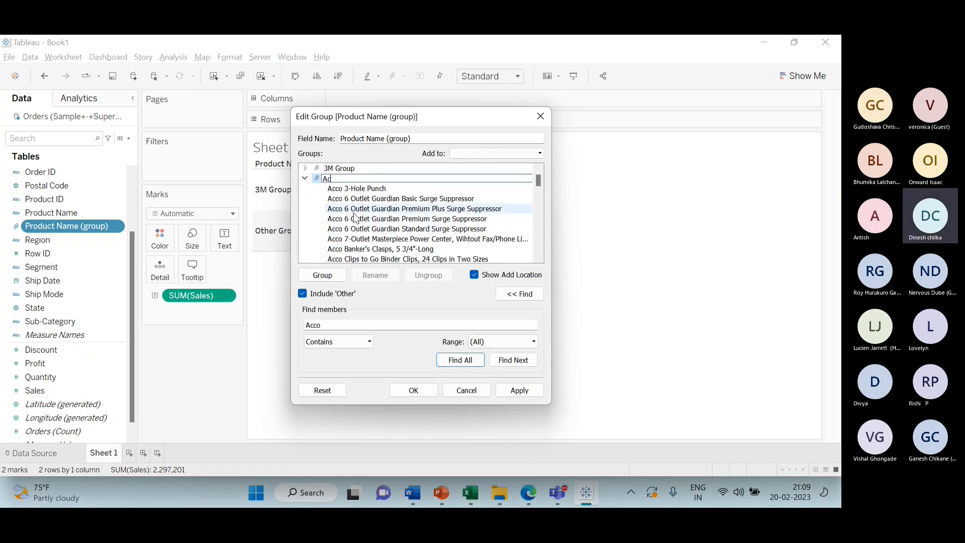
pyautogui.write('co G')
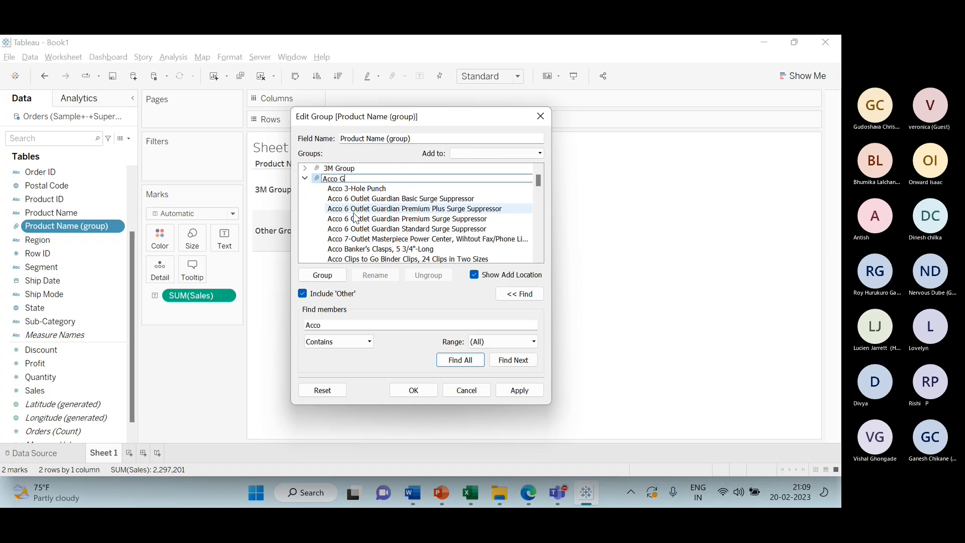
pyautogui.write('roup')
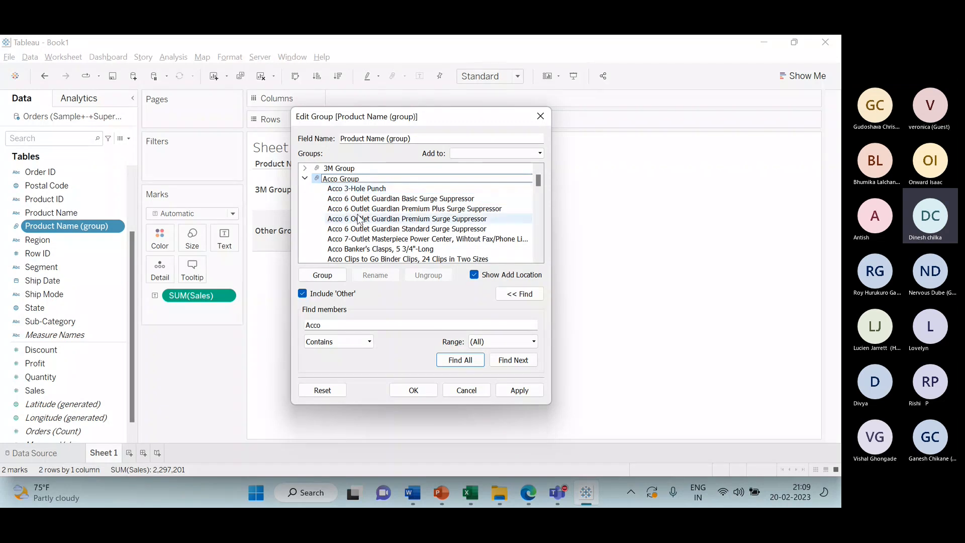
# Review the Acco Group members, collapse that group and look through the remaining Other Groups members for further brands to group.
pyautogui.scroll(-15, 361, 219)
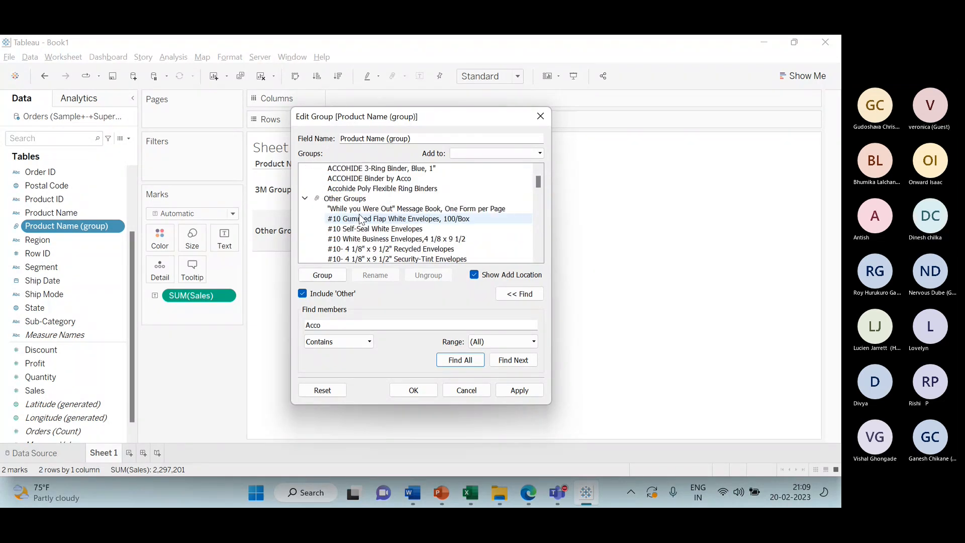
pyautogui.scroll(10, 360, 219)
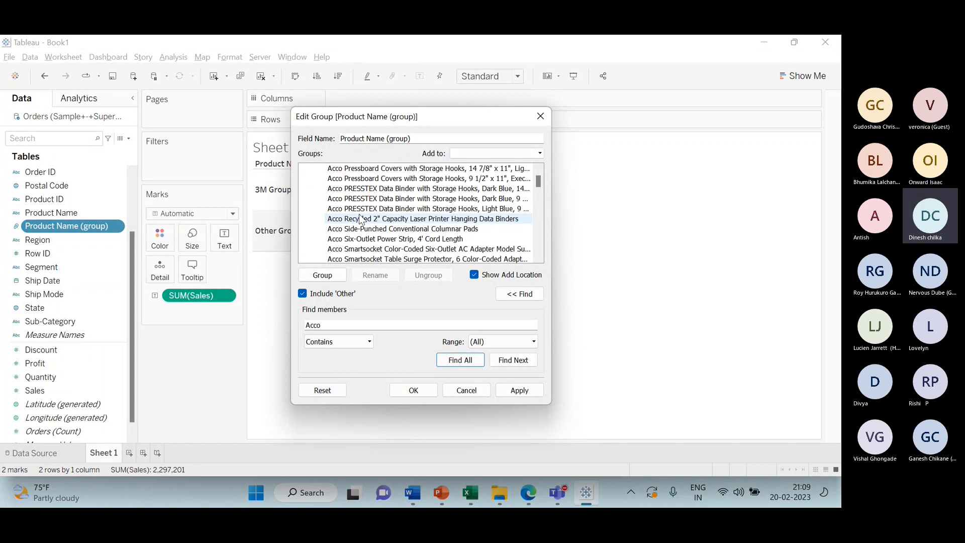
pyautogui.scroll(3, 362, 223)
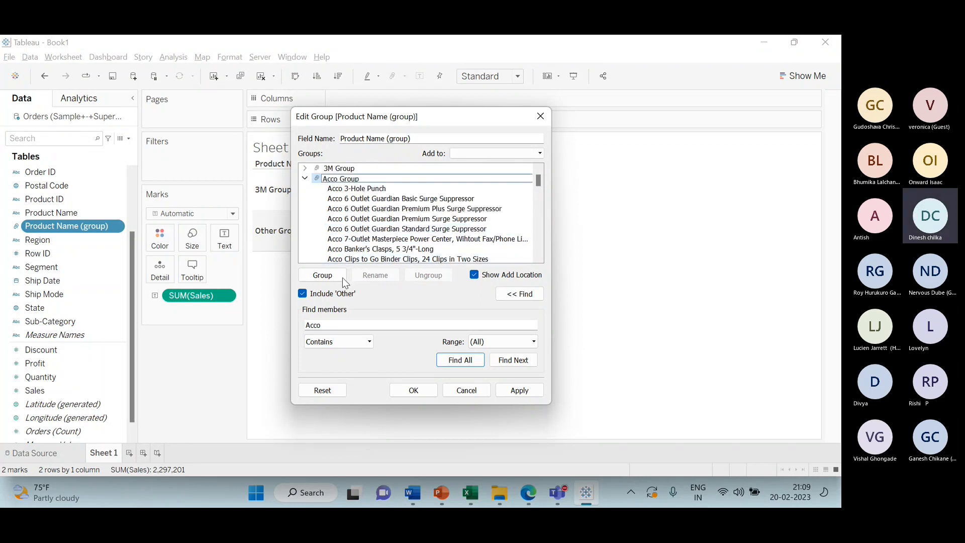
pyautogui.click(305, 179)
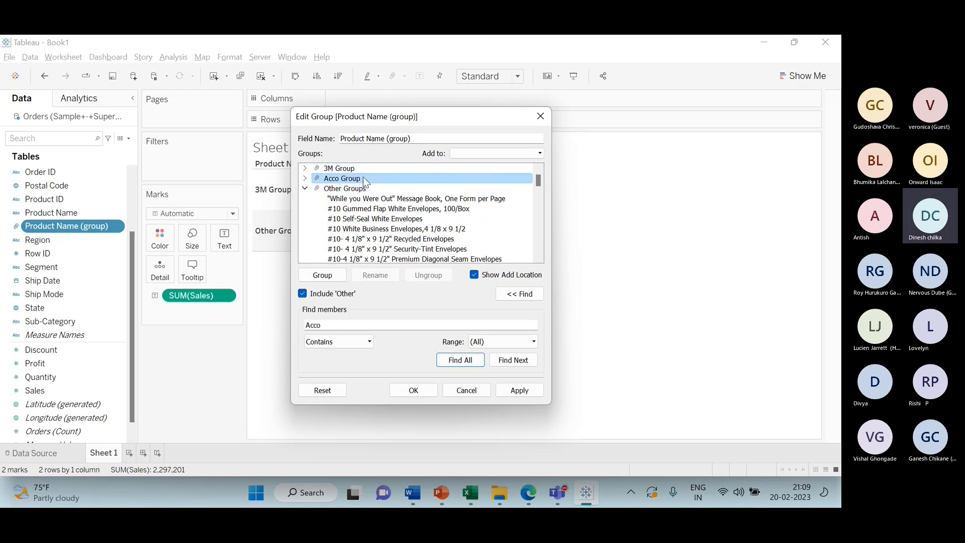
pyautogui.scroll(-8, 425, 225)
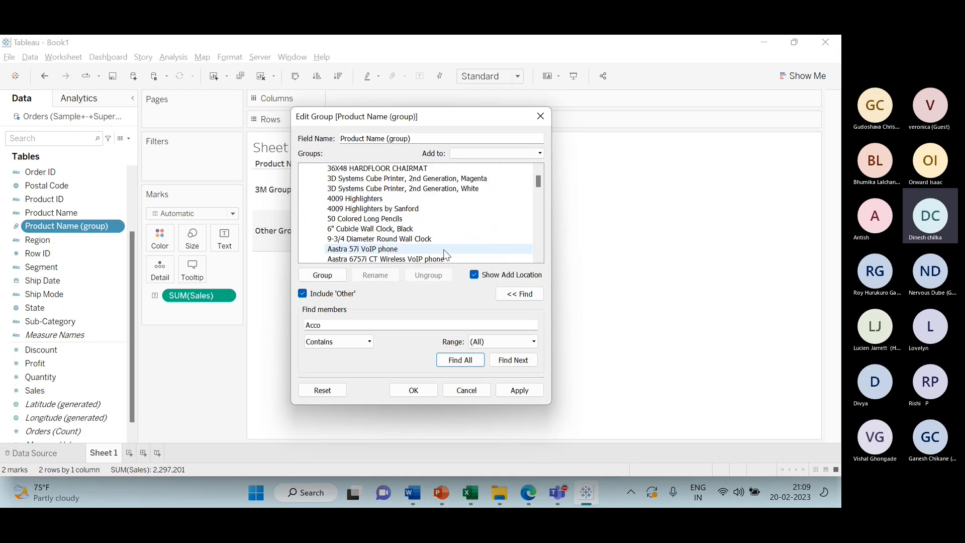
pyautogui.scroll(-10, 443, 243)
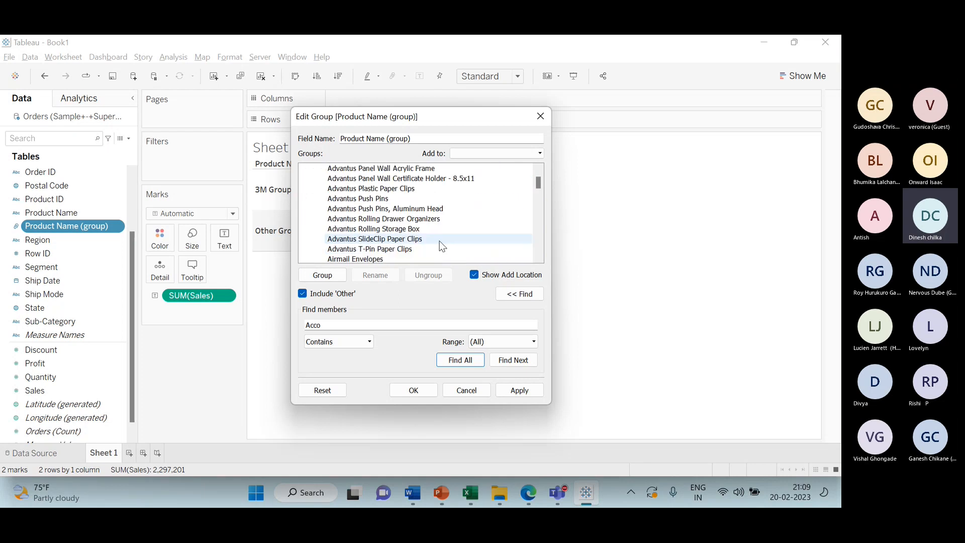
pyautogui.scroll(-15, 439, 241)
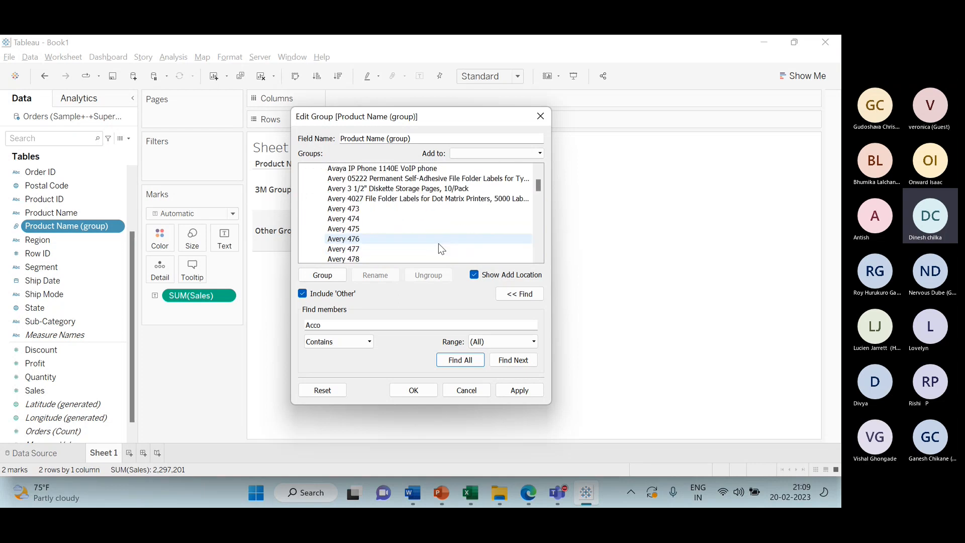
pyautogui.scroll(-15, 425, 262)
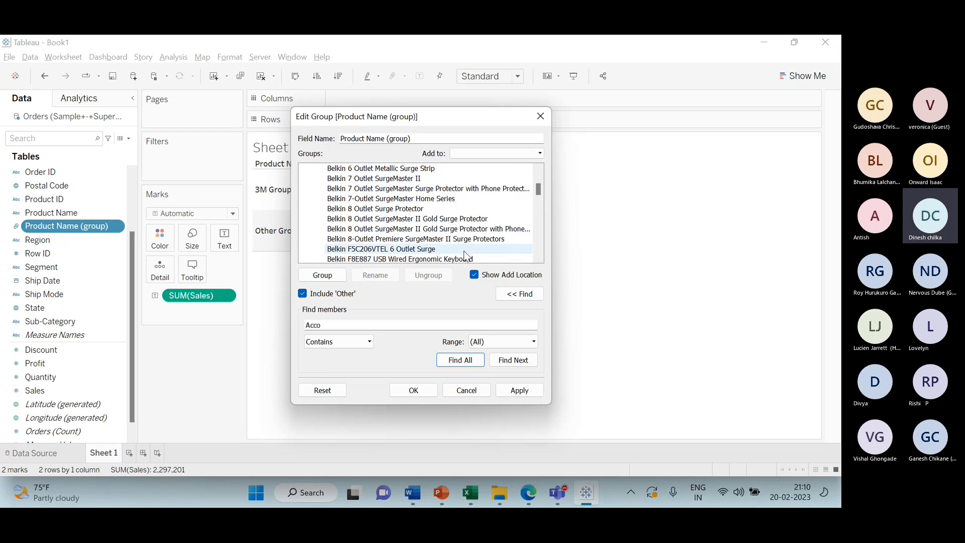
# Find all product members containing Belkin in the Product Name (group) field.
pyautogui.doubleClick(385, 324)
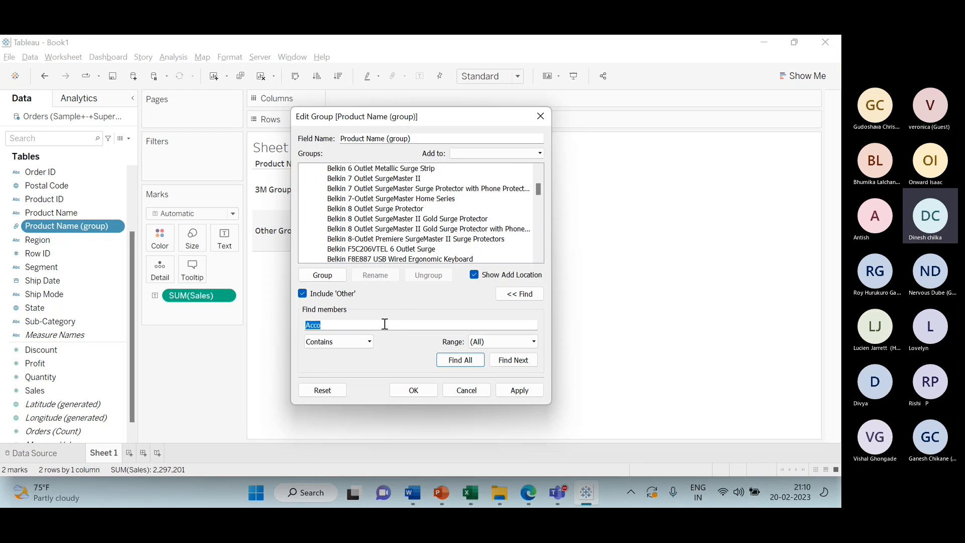
pyautogui.write('Bel')
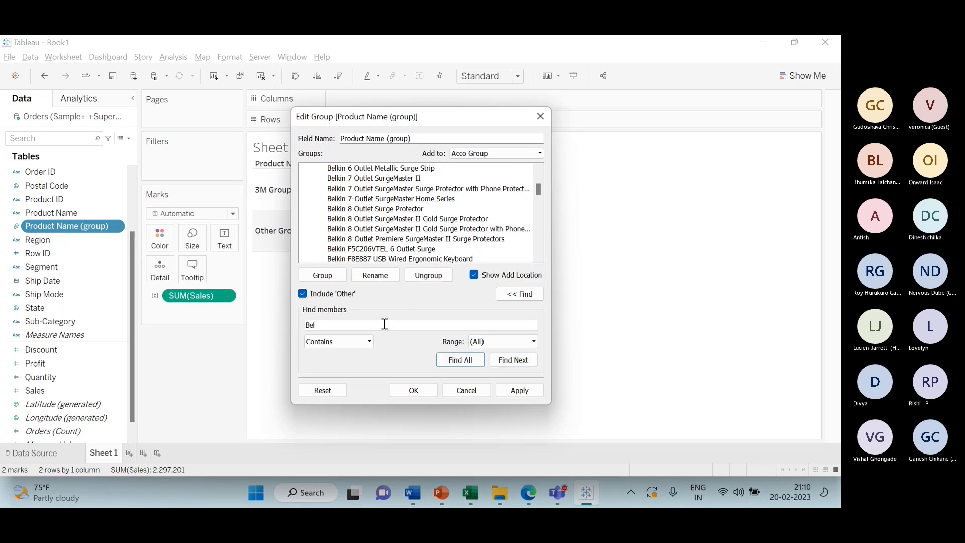
pyautogui.write('kin')
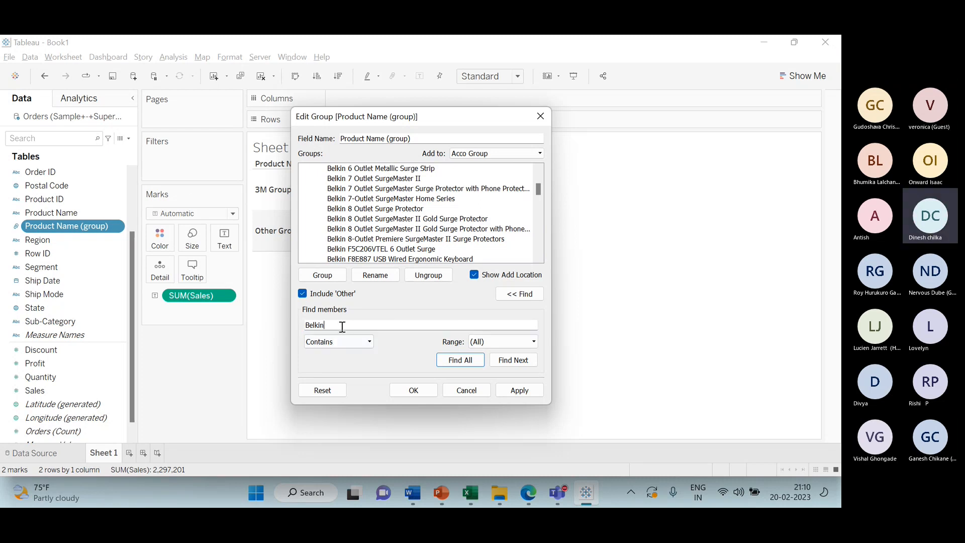
pyautogui.click(460, 359)
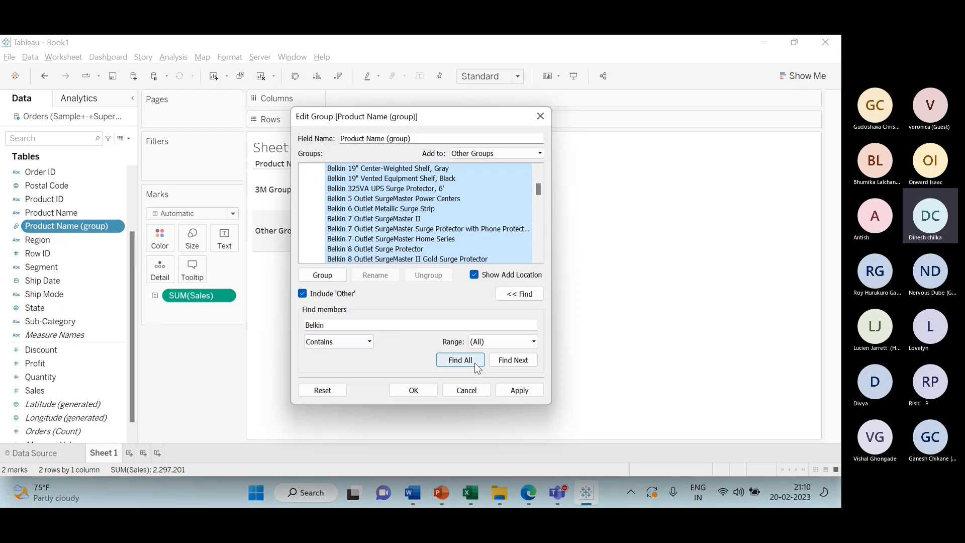
pyautogui.scroll(2, 445, 239)
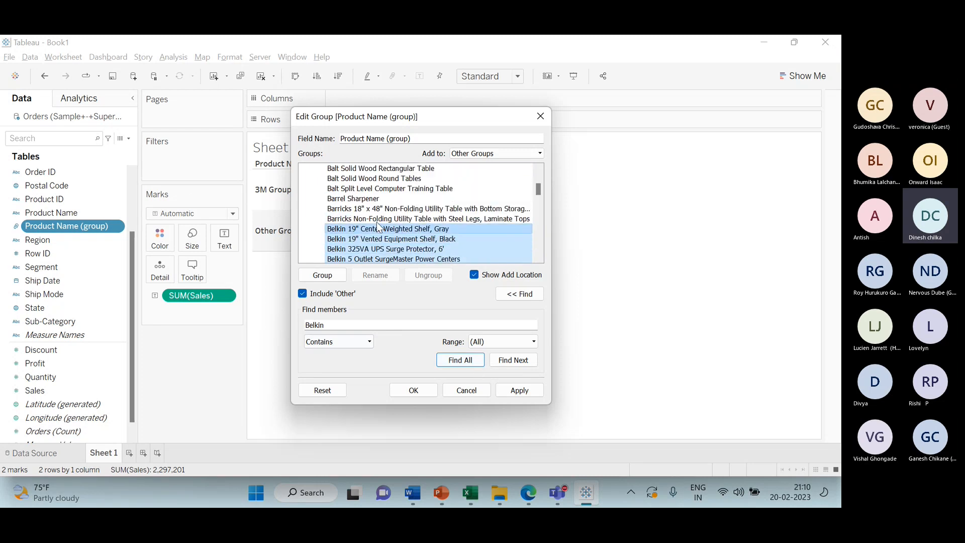
# Group the found Belkin products under the name Belkin Group.
pyautogui.click(342, 279)
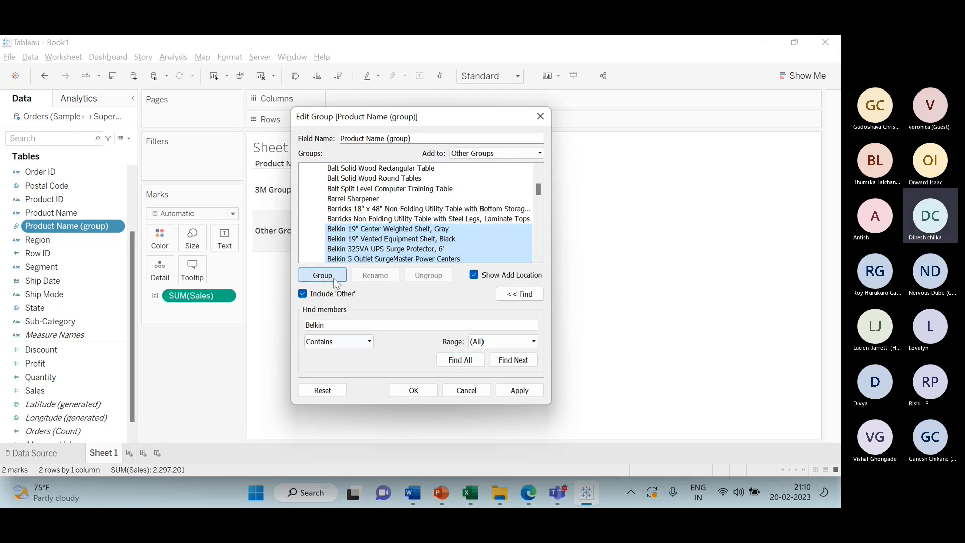
pyautogui.press('BackSpace')
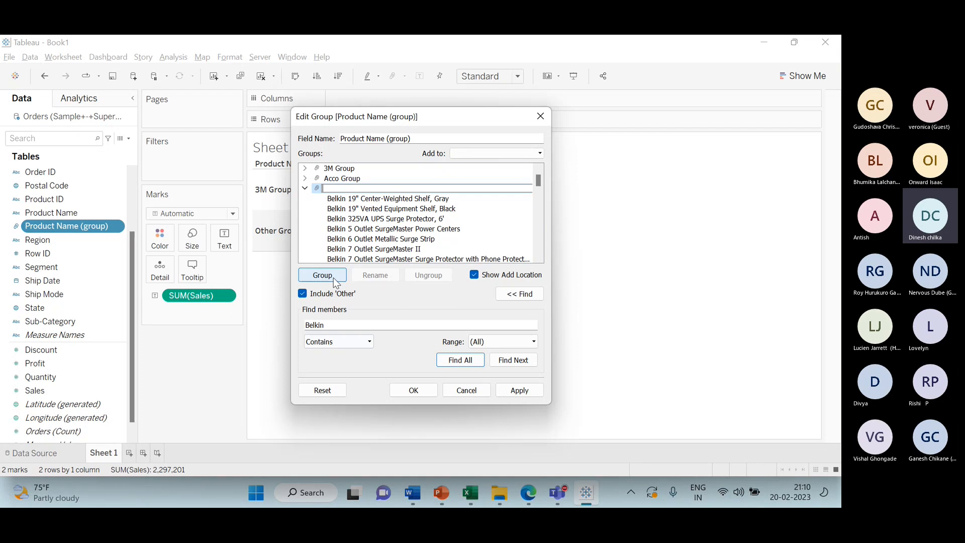
pyautogui.write('Bel')
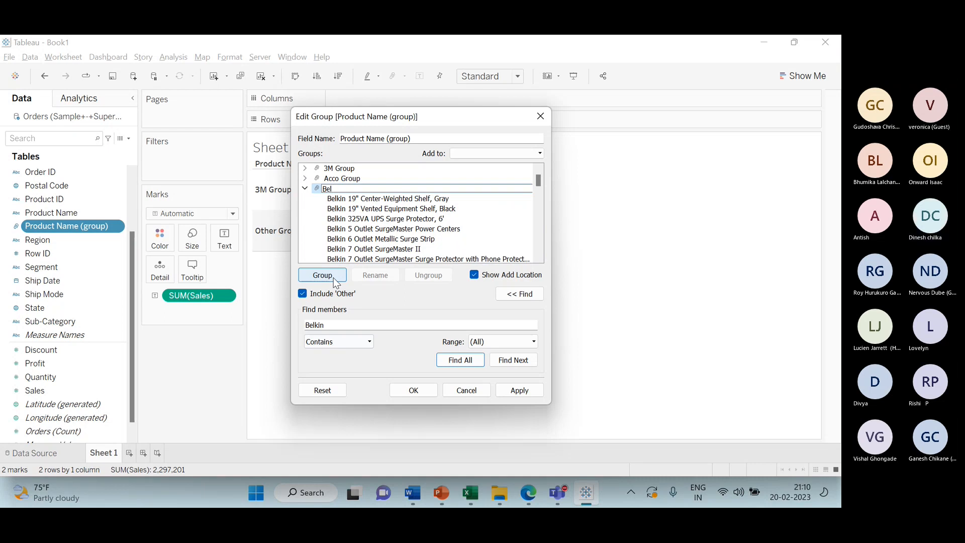
pyautogui.write('kin Group')
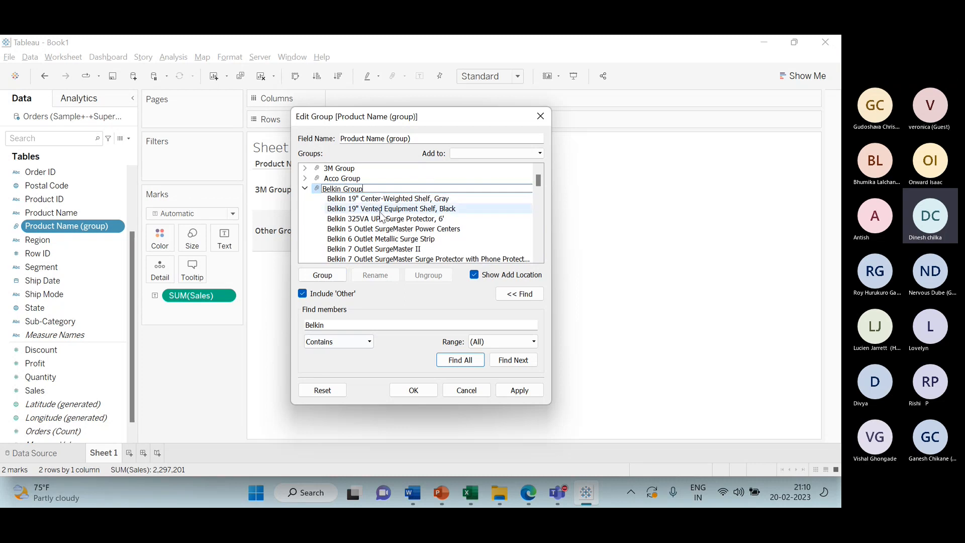
# Review the members of Belkin Group, collapse it and Other Groups, and apply the edited groups to the view.
pyautogui.scroll(-3, 385, 229)
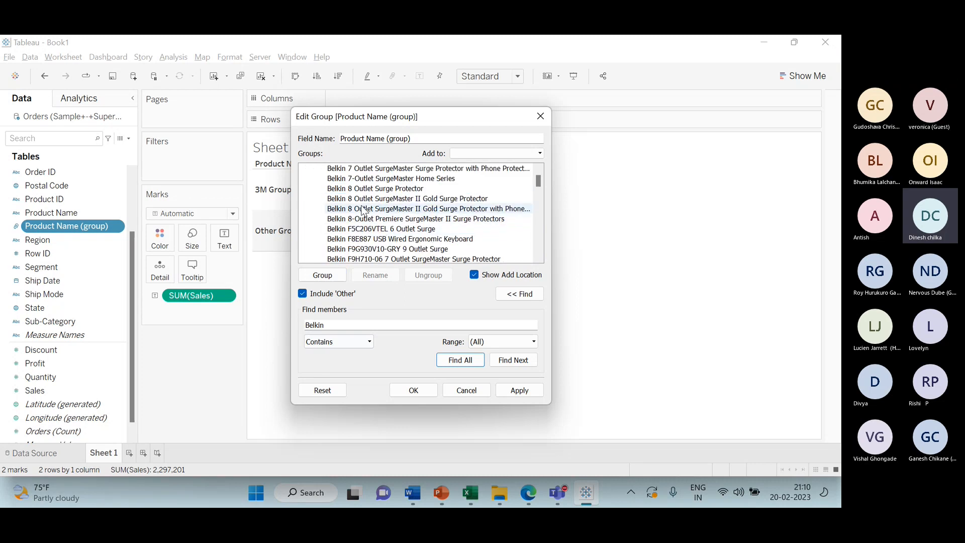
pyautogui.scroll(-5, 417, 200)
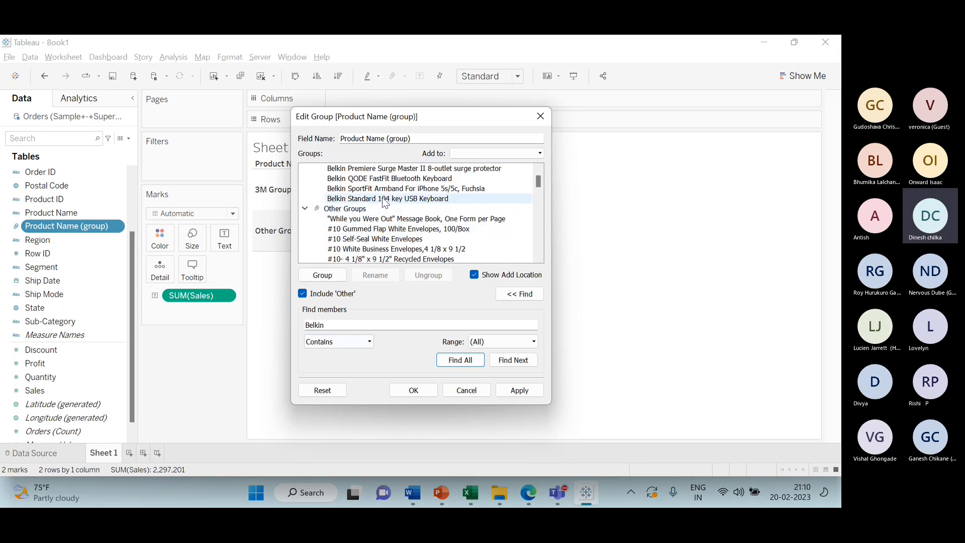
pyautogui.scroll(10, 372, 221)
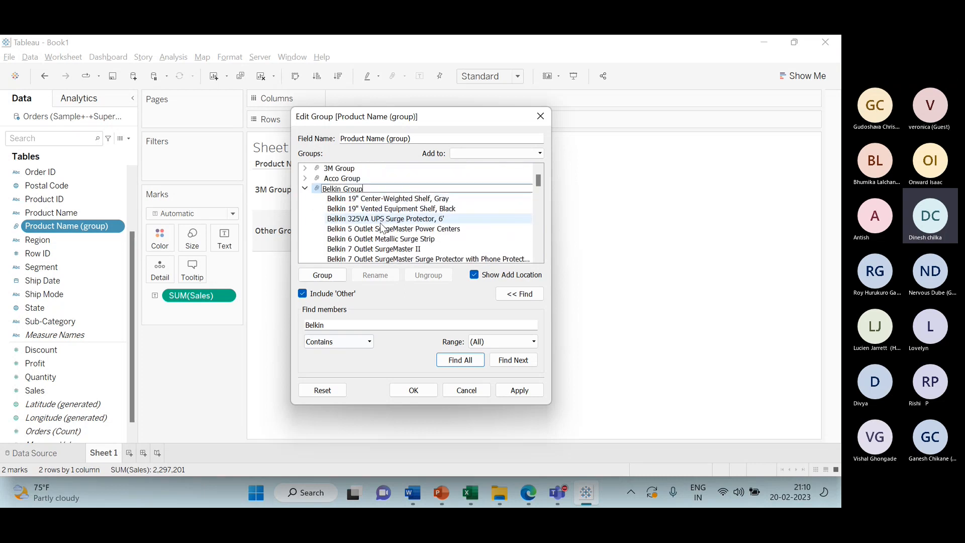
pyautogui.click(304, 188)
pyautogui.scroll(-3, 393, 228)
pyautogui.scroll(-10, 393, 227)
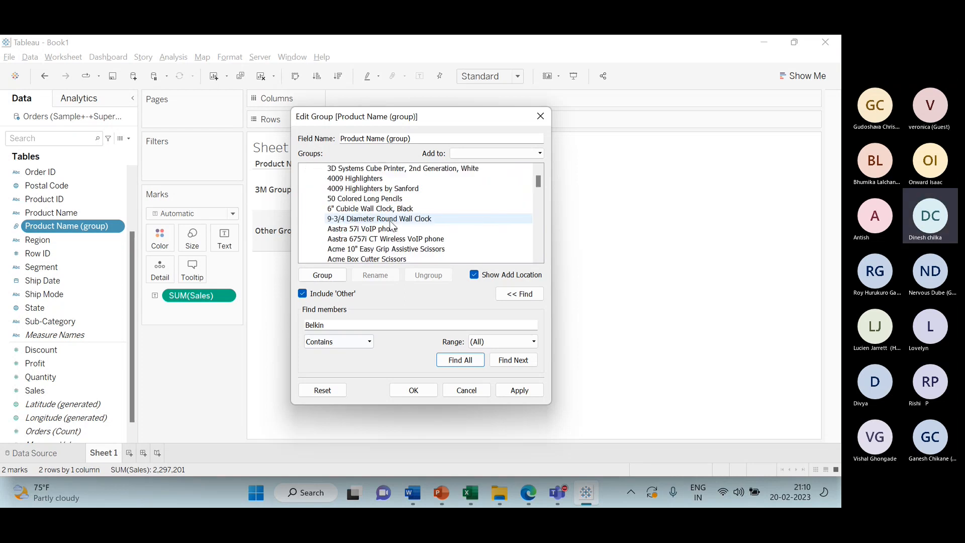
pyautogui.scroll(10, 390, 259)
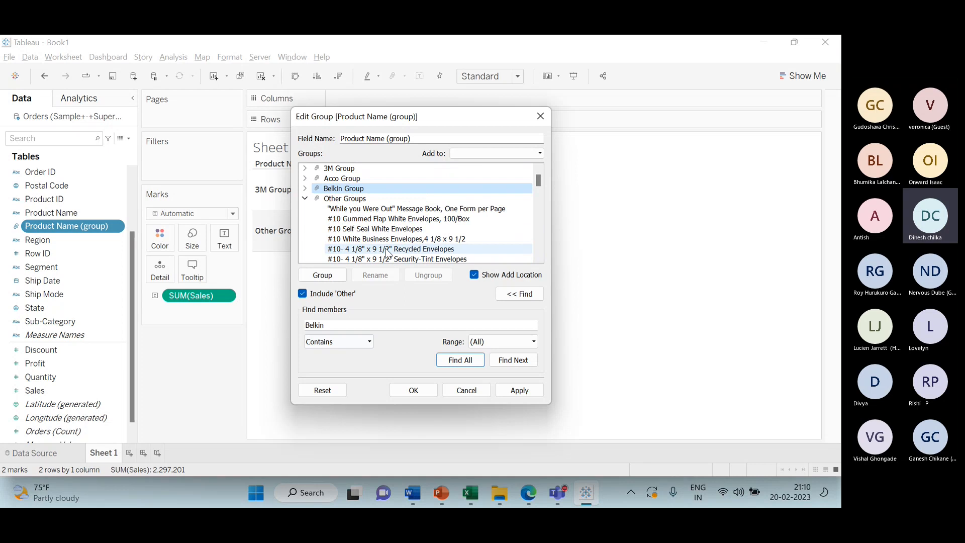
pyautogui.click(305, 199)
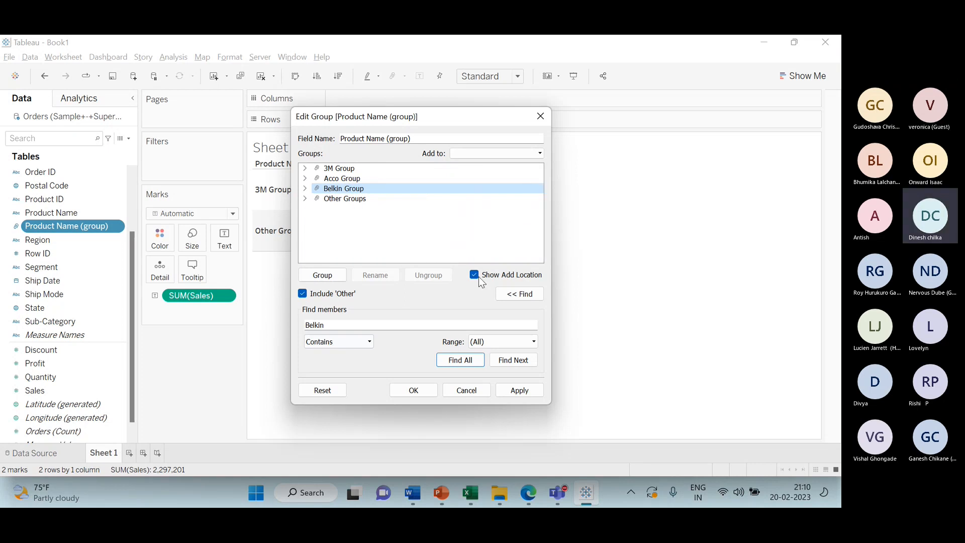
pyautogui.click(417, 394)
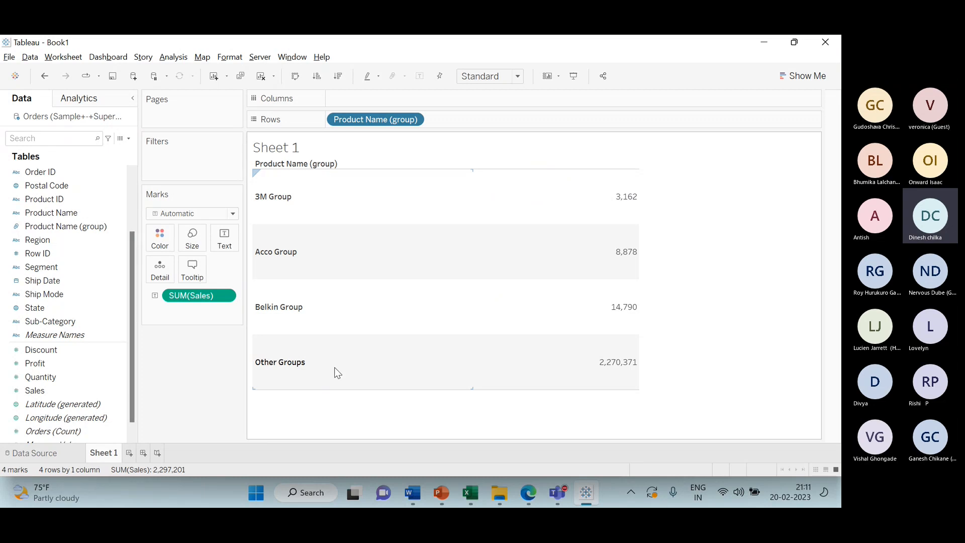
# Reopen the Product Name (group) definition, look through the members left in Other Groups and close it without changes.
pyautogui.click(110, 225)
pyautogui.rightClick(109, 225)
pyautogui.click(157, 293)
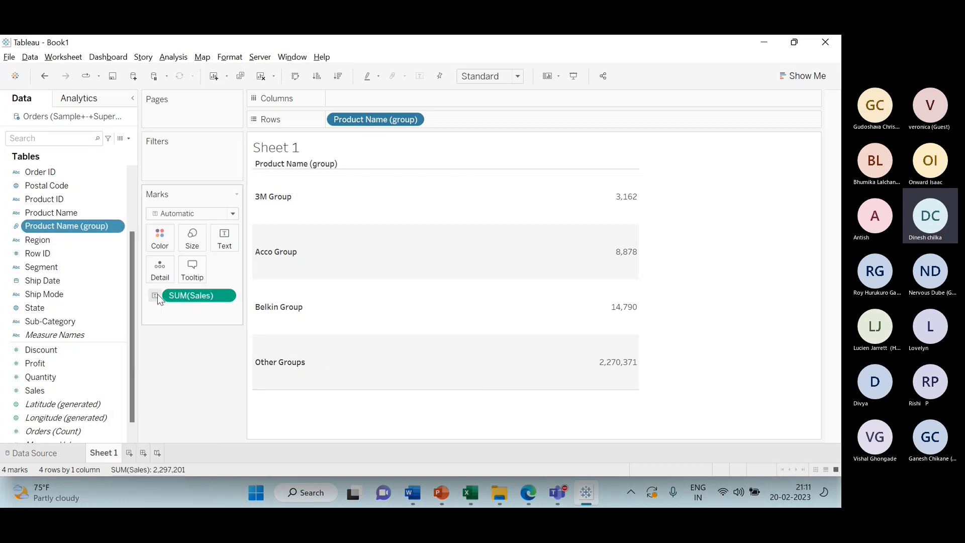
pyautogui.click(306, 198)
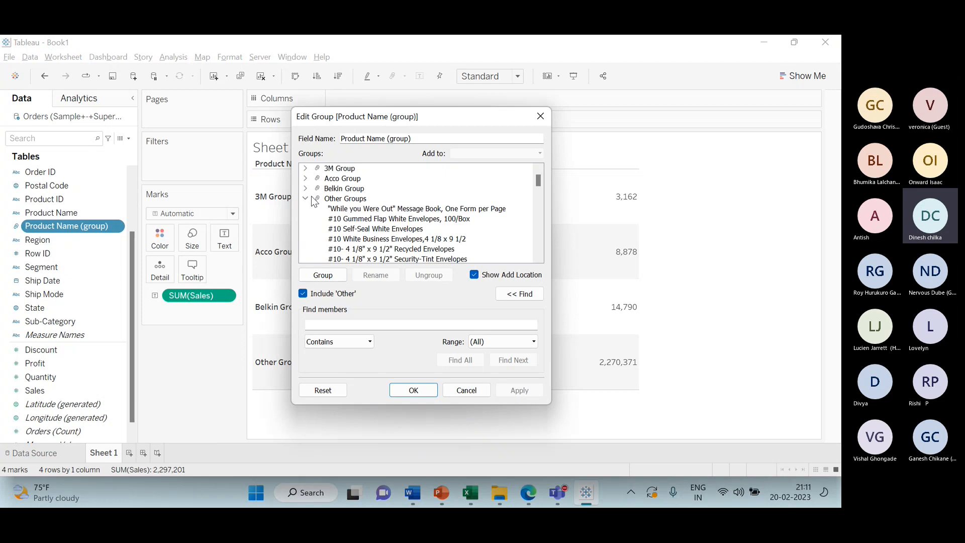
pyautogui.scroll(-3, 408, 215)
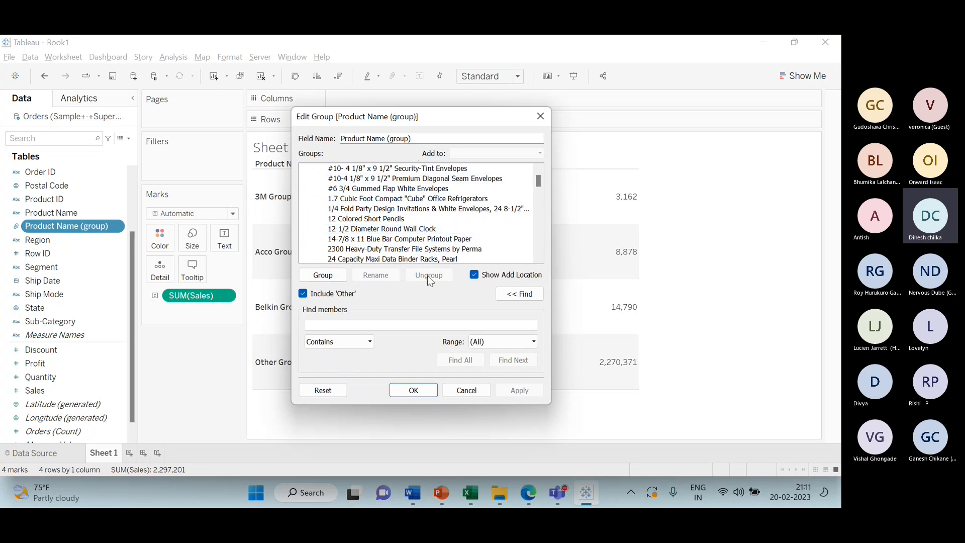
pyautogui.scroll(1, 416, 254)
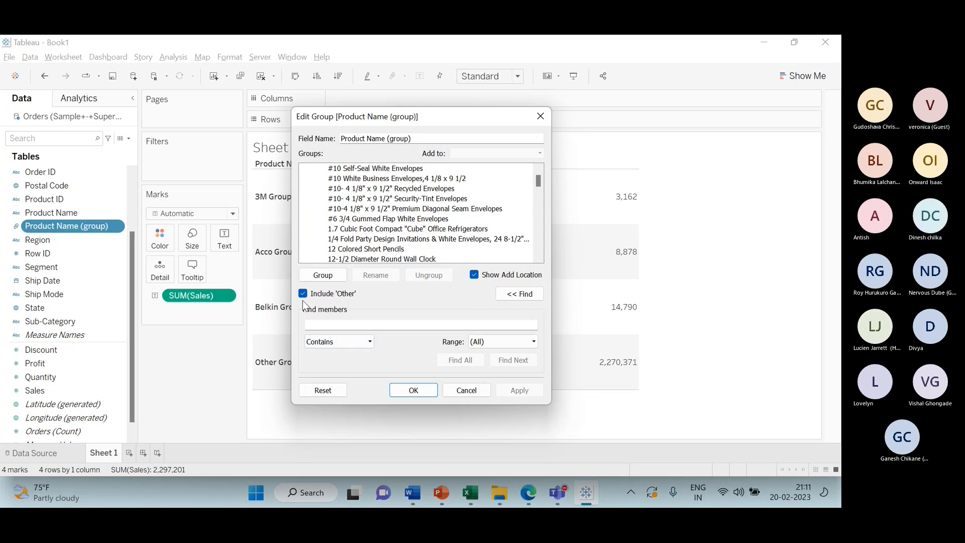
pyautogui.click(423, 395)
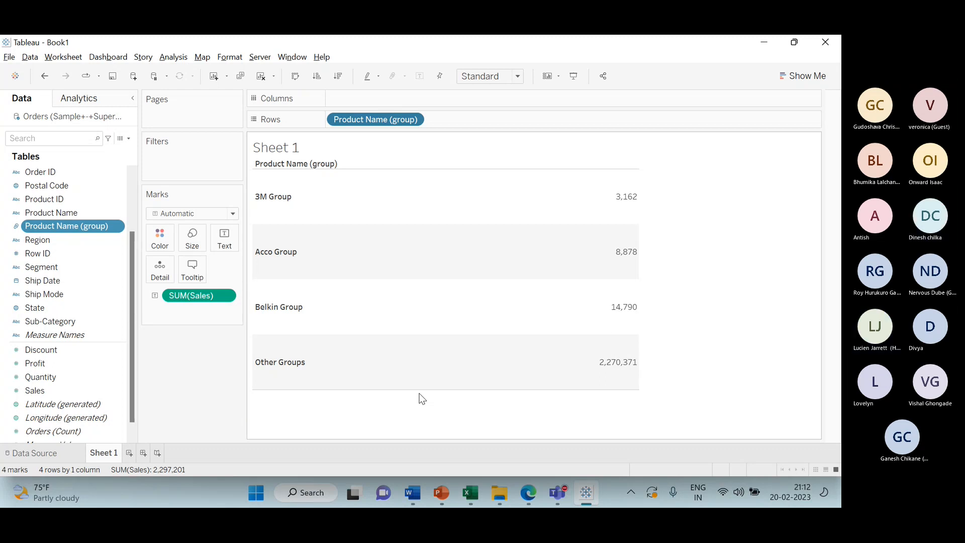
# Reopen the Product Name (group) field for editing, expand Other Groups and find all members containing Apple.
pyautogui.rightClick(119, 226)
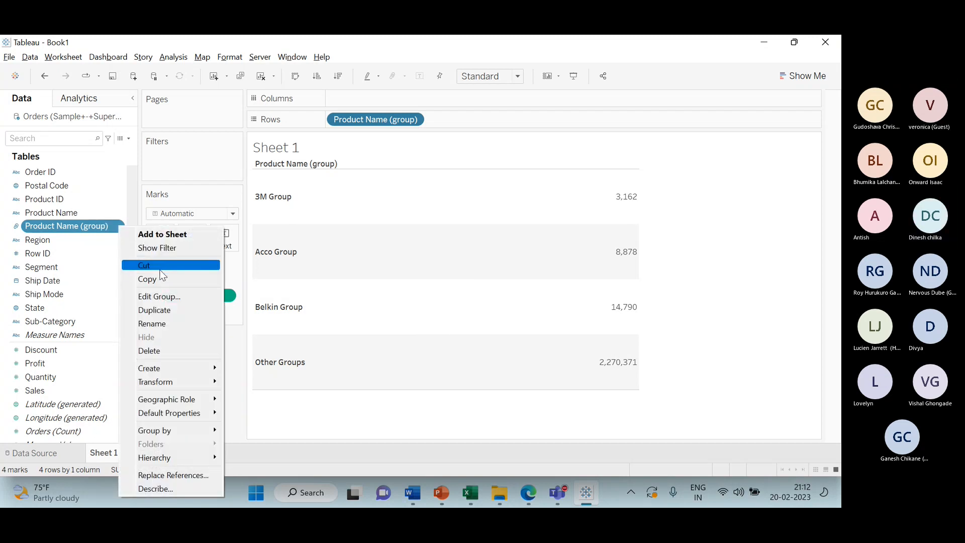
pyautogui.click(159, 296)
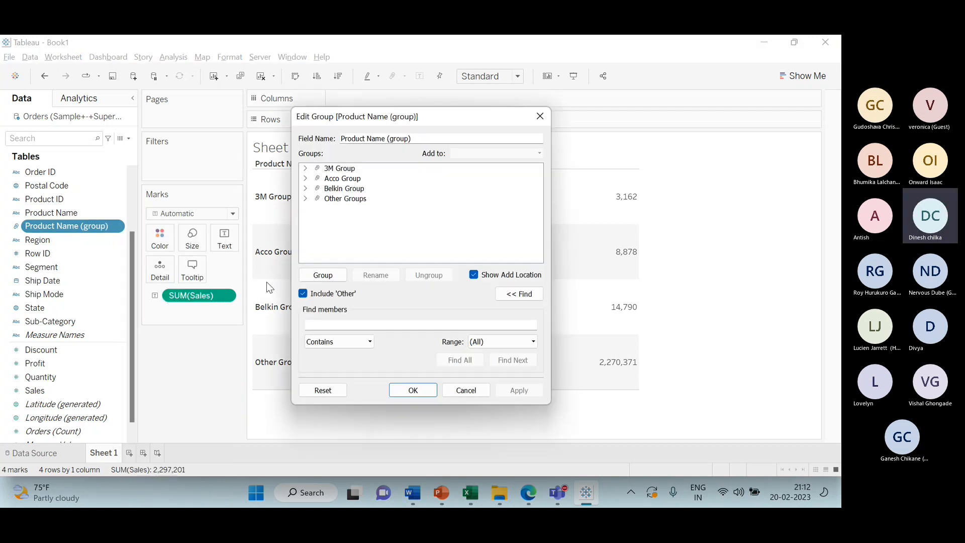
pyautogui.click(306, 198)
pyautogui.scroll(-5, 363, 240)
pyautogui.scroll(-10, 363, 241)
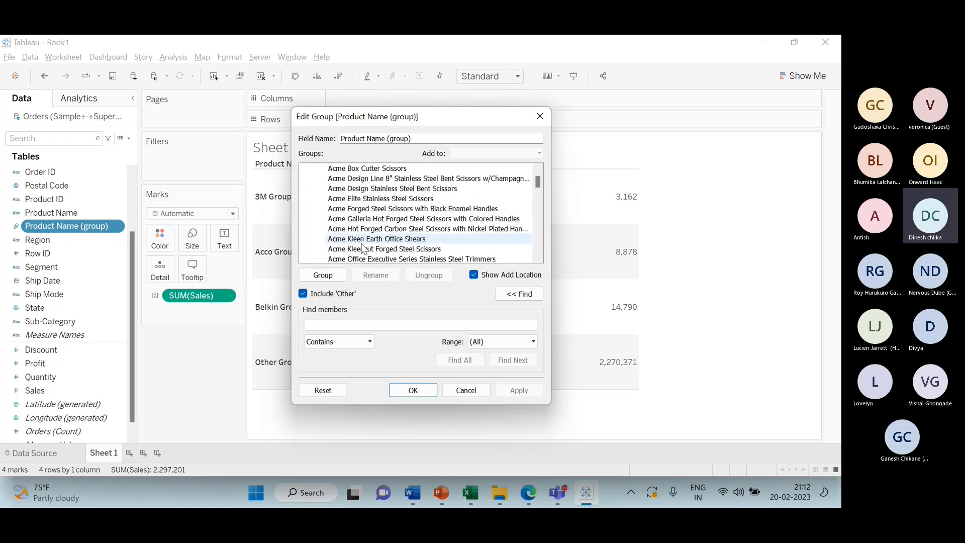
pyautogui.scroll(-5, 367, 250)
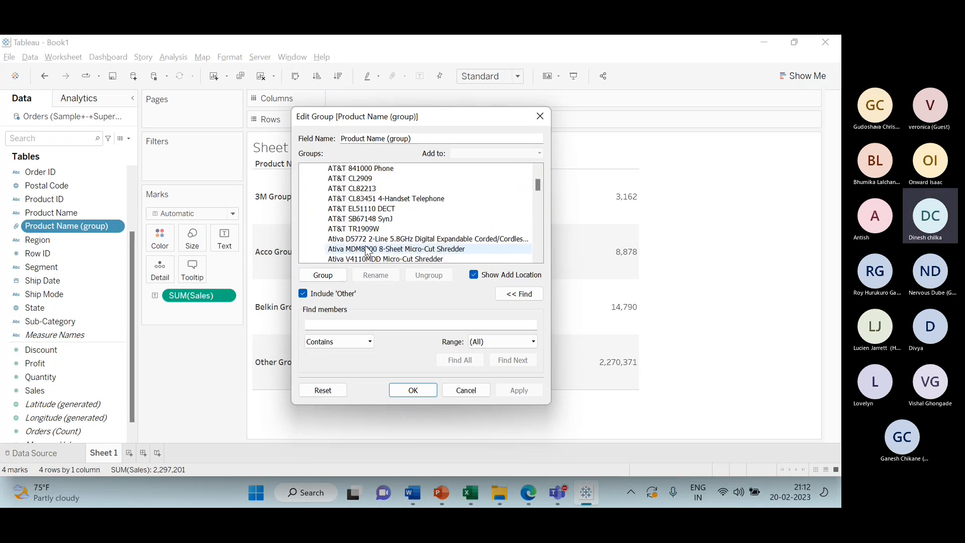
pyautogui.scroll(4, 367, 250)
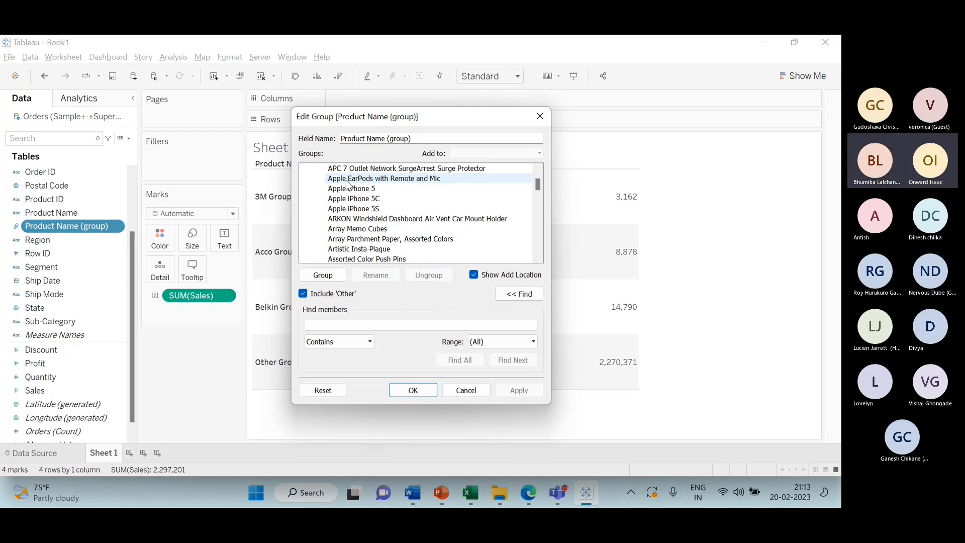
pyautogui.click(359, 326)
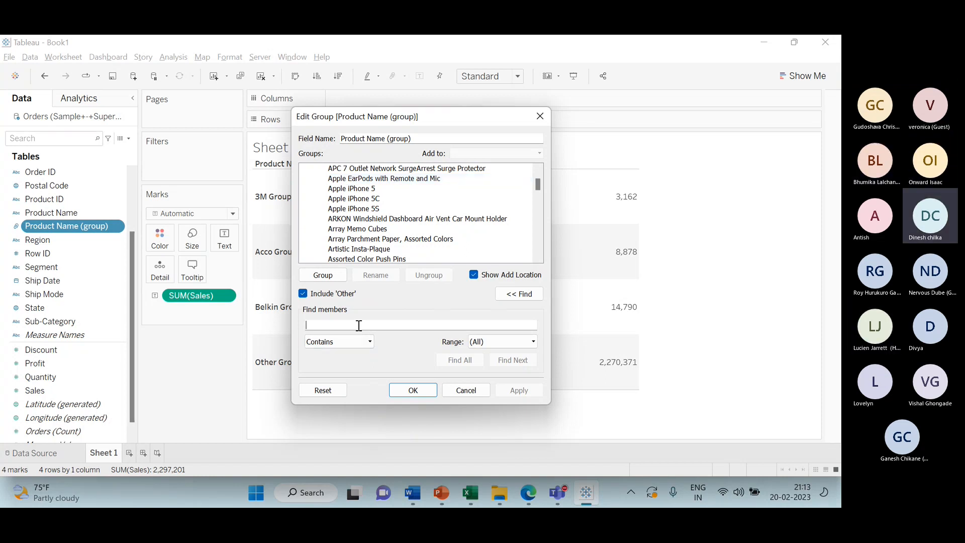
pyautogui.write('Apple')
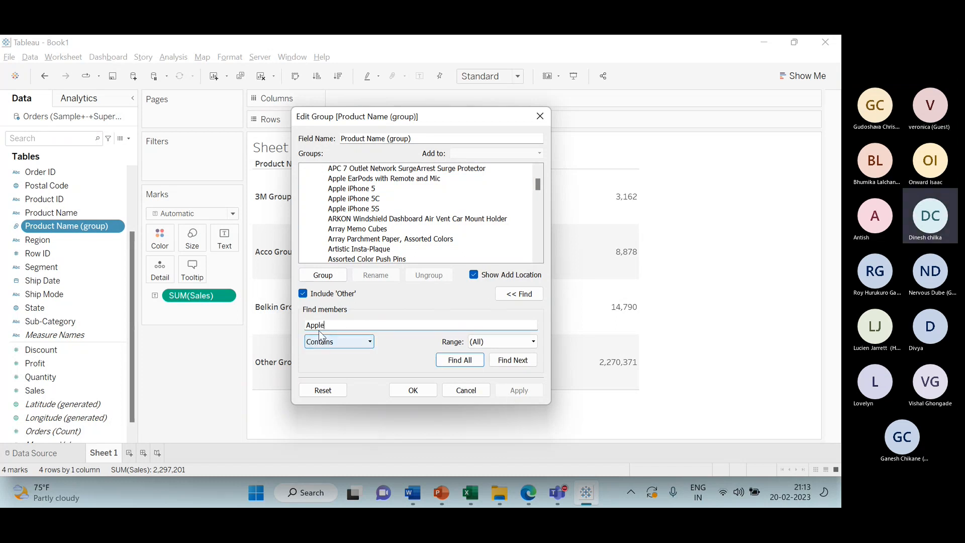
pyautogui.click(466, 361)
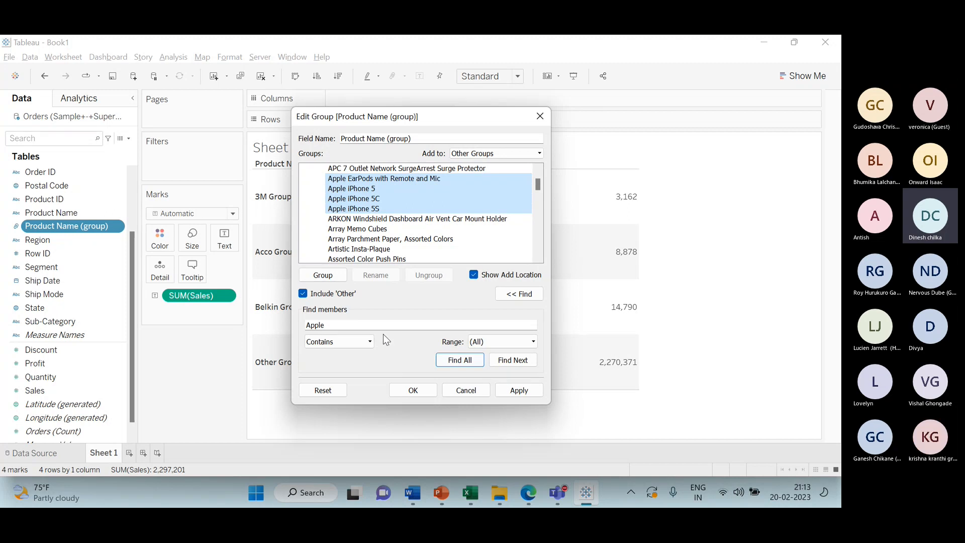
# Group the found Apple products under the name Apple Group and apply the change to the view.
pyautogui.click(330, 279)
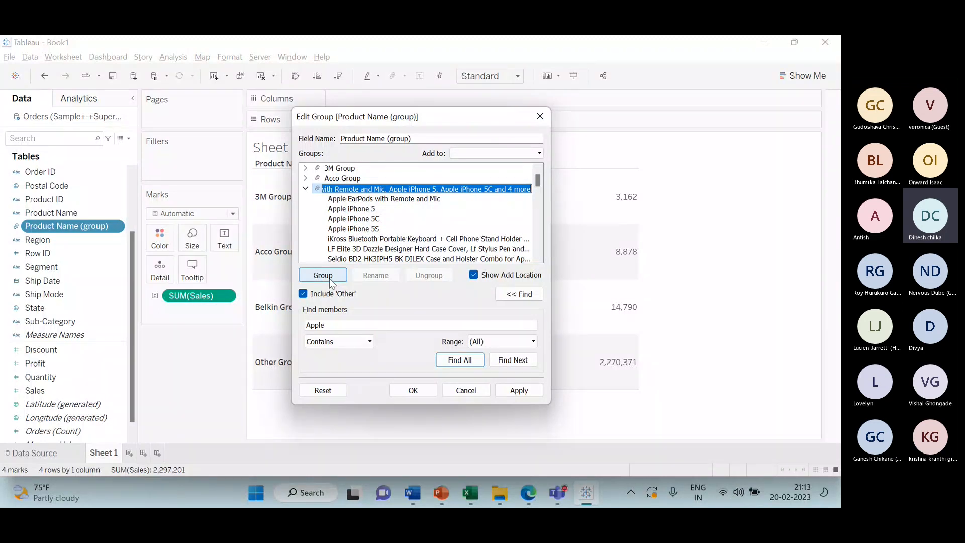
pyautogui.press('BackSpace')
pyautogui.write('Apple ')
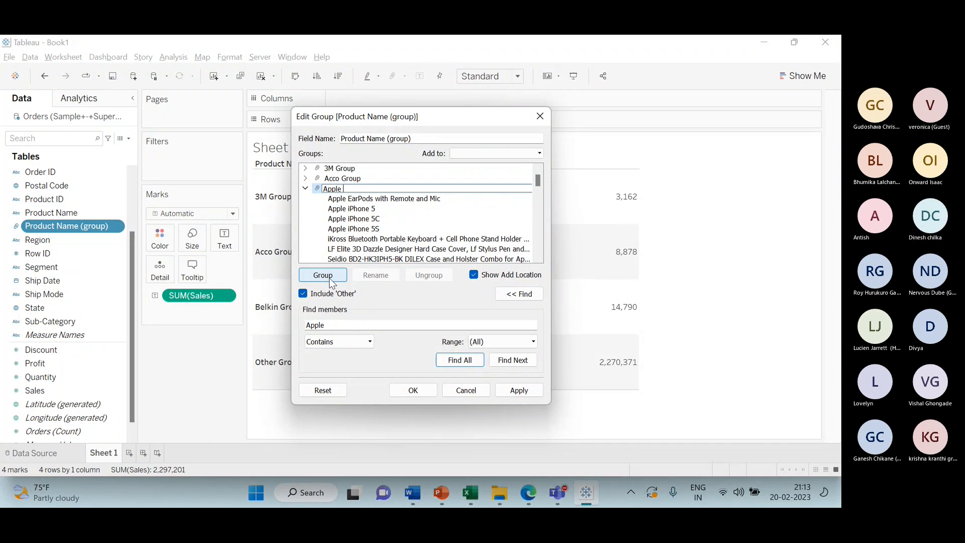
pyautogui.write('Group')
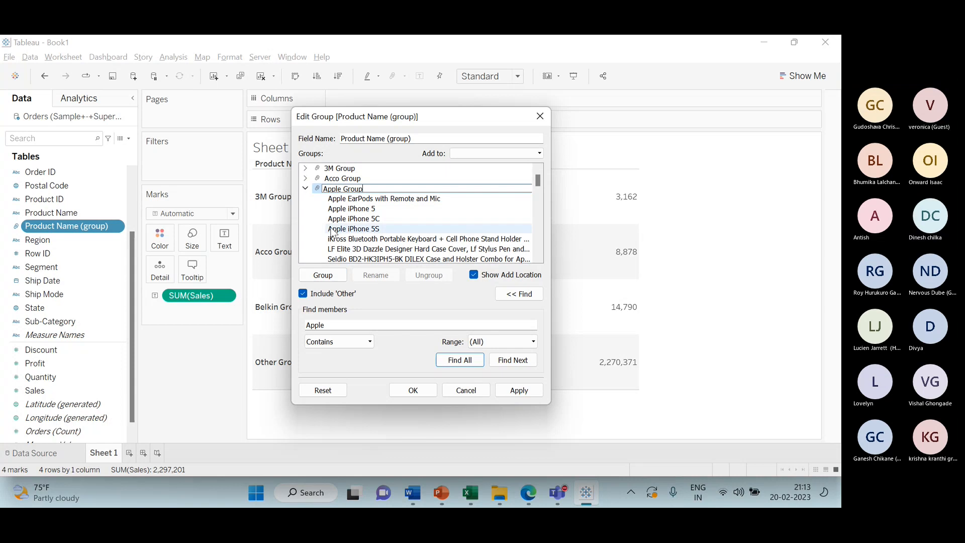
pyautogui.click(405, 178)
pyautogui.click(405, 188)
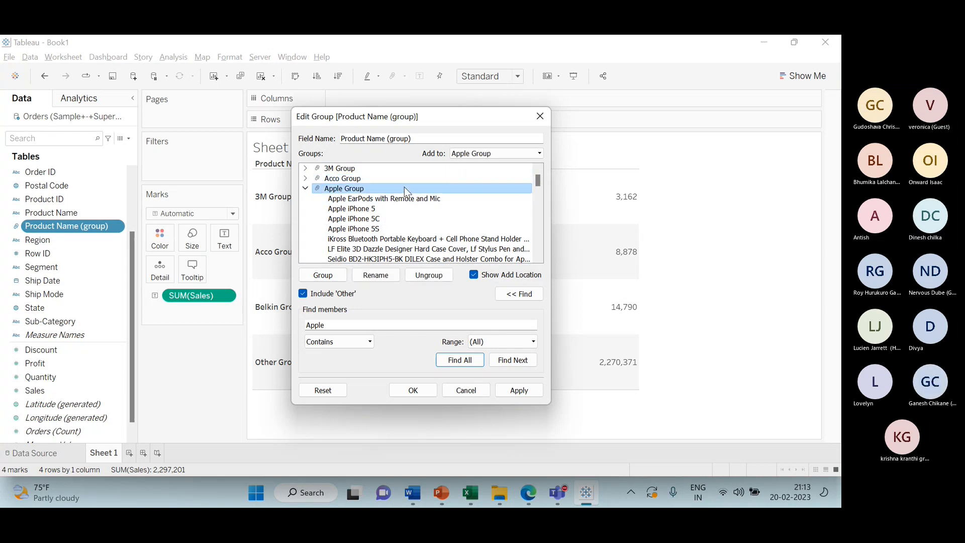
pyautogui.click(418, 396)
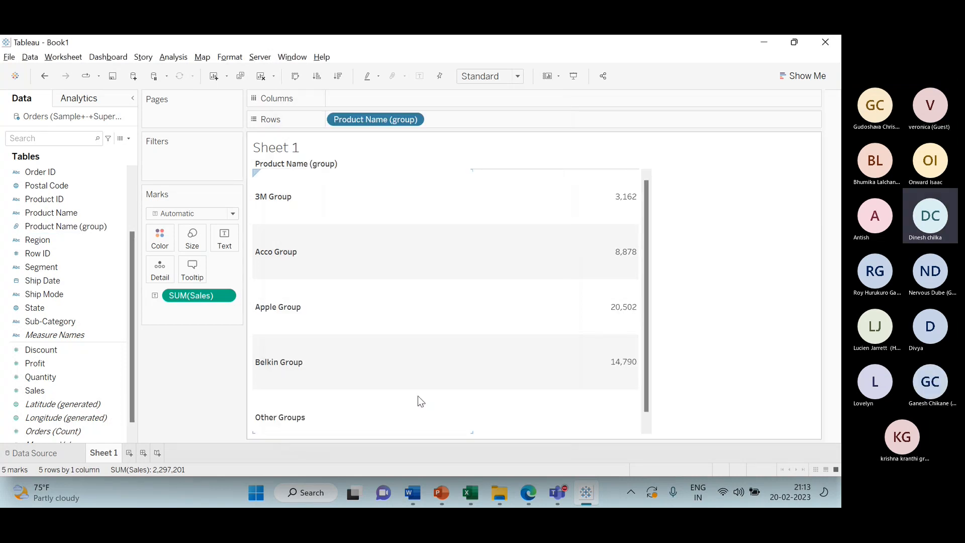
pyautogui.moveTo(556, 330)
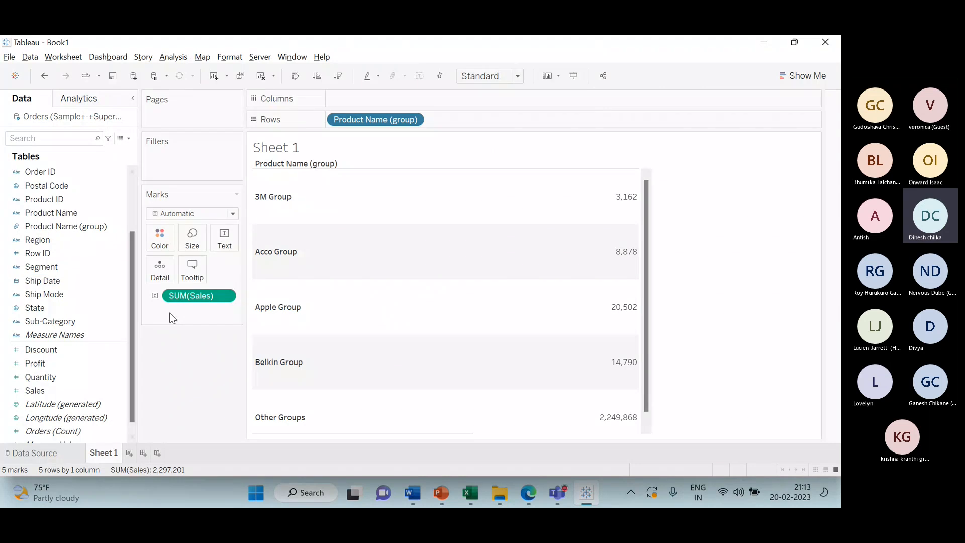
# Move SUM(Sales) to Columns to chart the product groups as bars and sort them by descending Sales.
pyautogui.moveTo(189, 295); pyautogui.dragTo(380, 101)
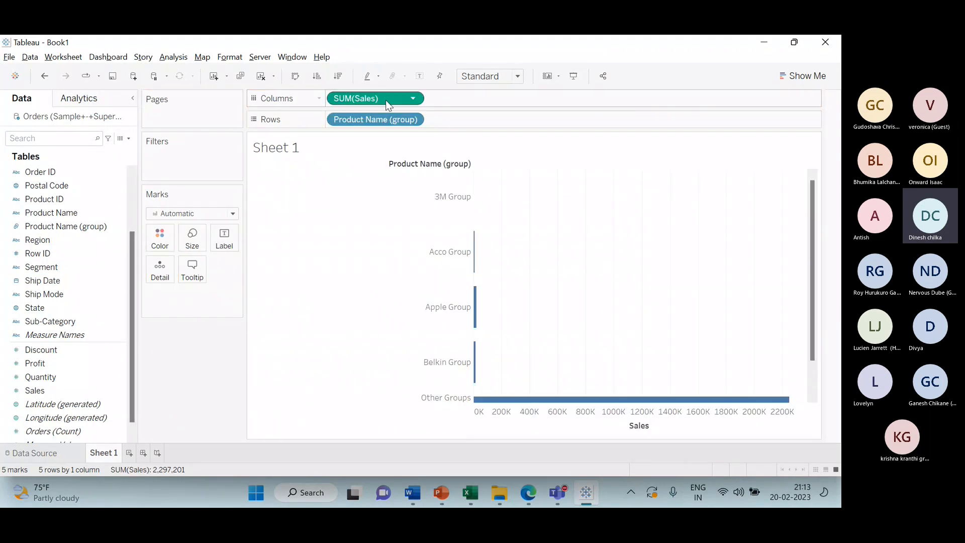
pyautogui.click(335, 79)
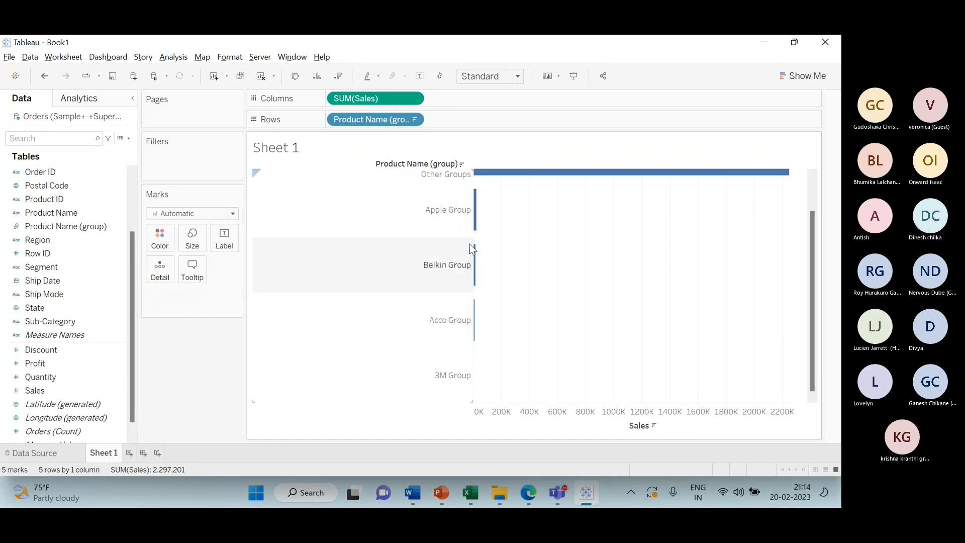
pyautogui.moveTo(476, 245)
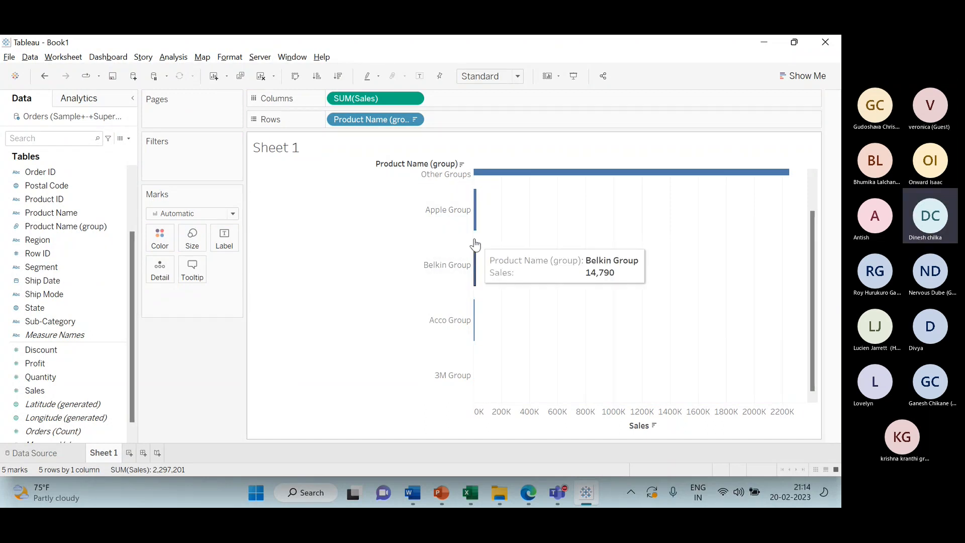
# Narrow the row label area of the bar chart and inspect the Sales of the smaller groups.
pyautogui.moveTo(473, 242); pyautogui.dragTo(359, 242)
pyautogui.moveTo(391, 267)
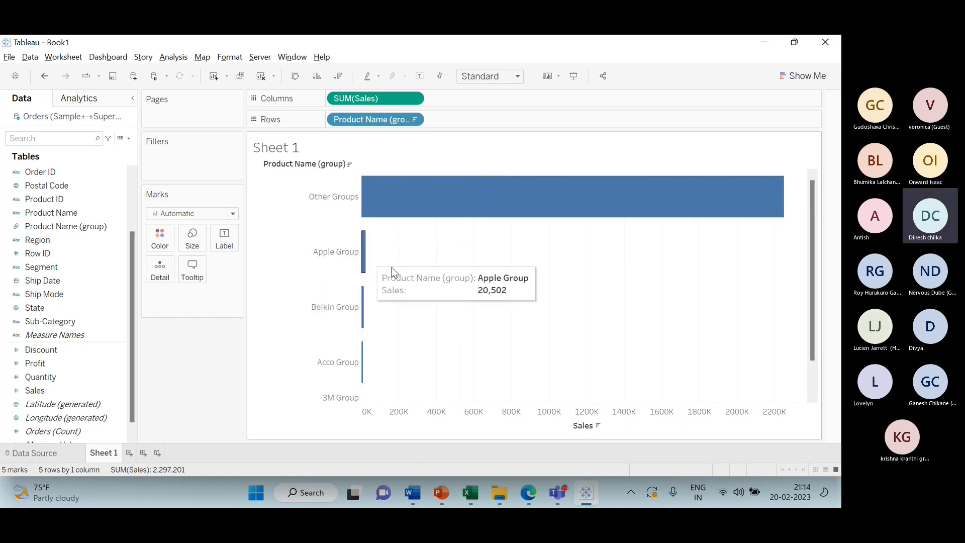
pyautogui.moveTo(364, 380)
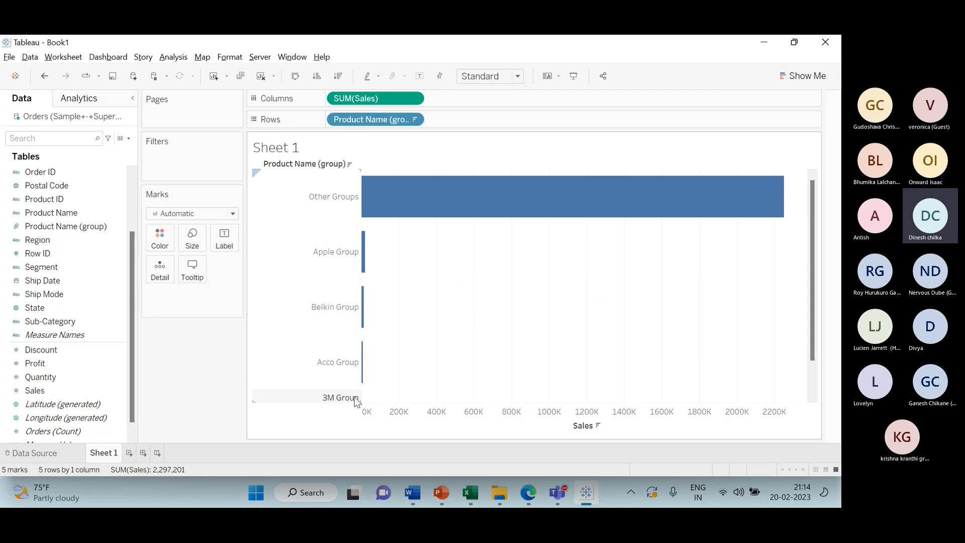
pyautogui.moveTo(365, 257)
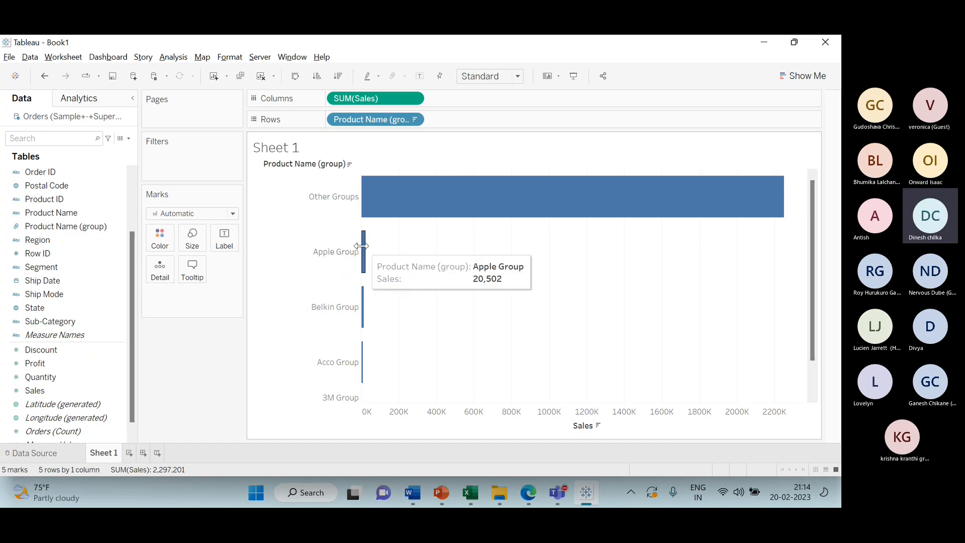
pyautogui.moveTo(391, 220)
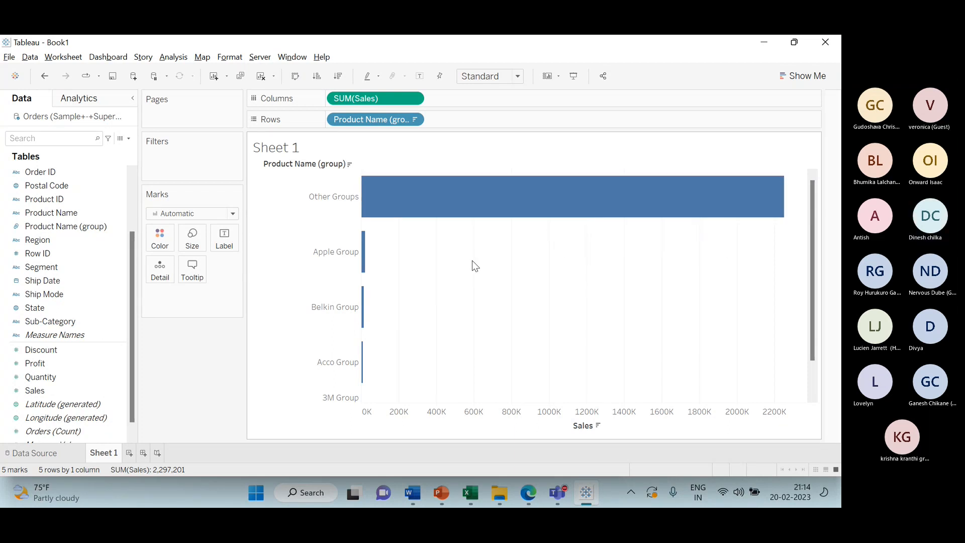
# Remove Product Name (group) and SUM(Sales) from the shelves to clear Sheet 1.
pyautogui.moveTo(354, 122); pyautogui.dragTo(206, 322)
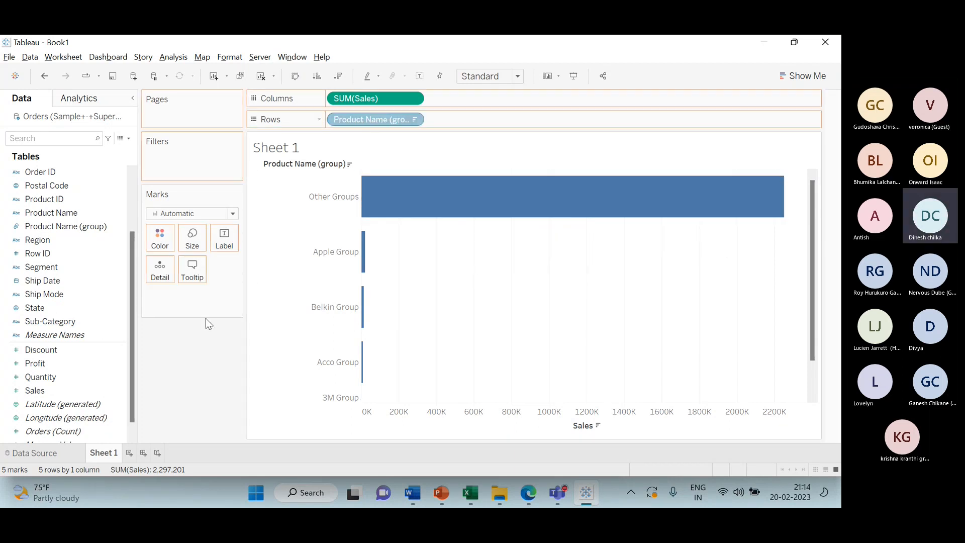
pyautogui.moveTo(379, 97); pyautogui.dragTo(210, 344)
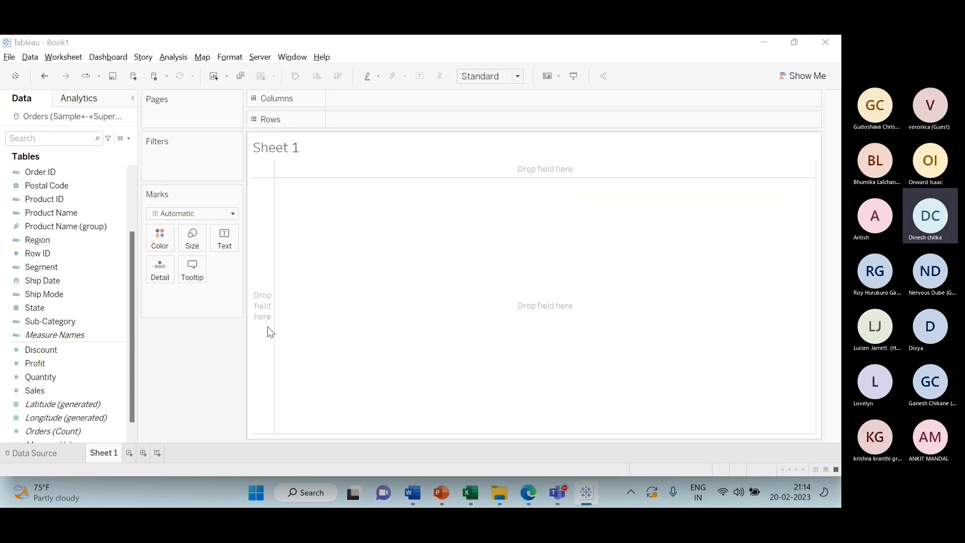
# Switch to the Microsoft Teams meeting window and look through the participants list.
pyautogui.hotkey('alt', 'Tab')
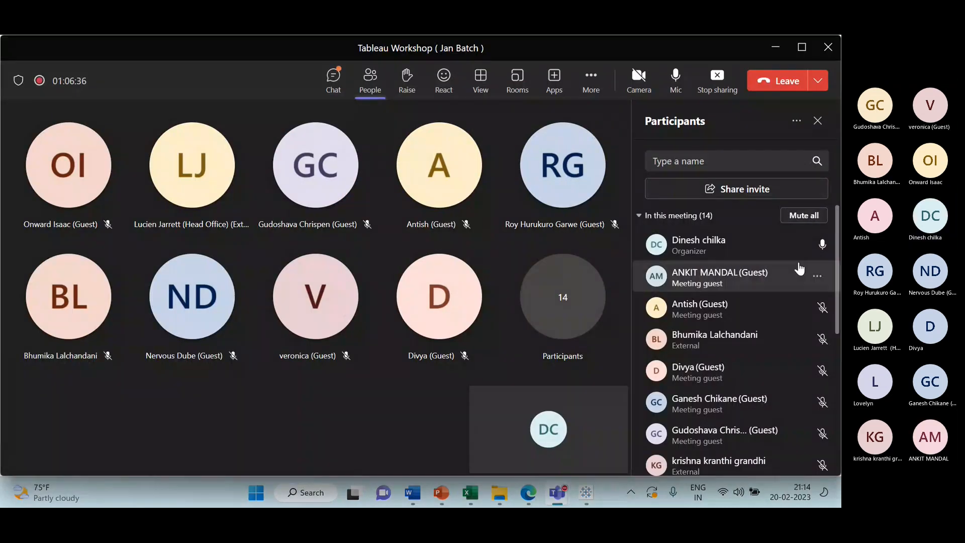
pyautogui.scroll(-3, 798, 266)
pyautogui.scroll(-3, 783, 280)
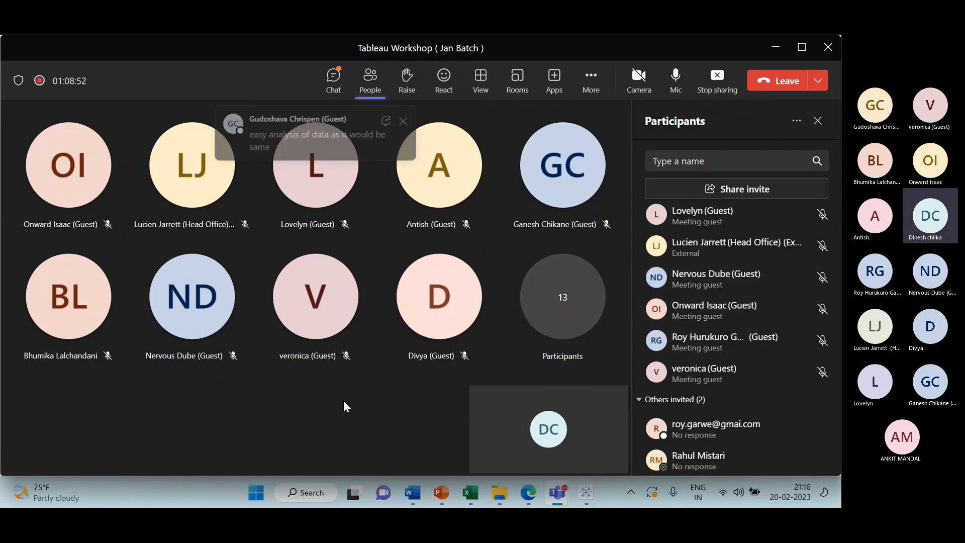
# Open the meeting chat and stop sharing the screen.
pyautogui.click(333, 78)
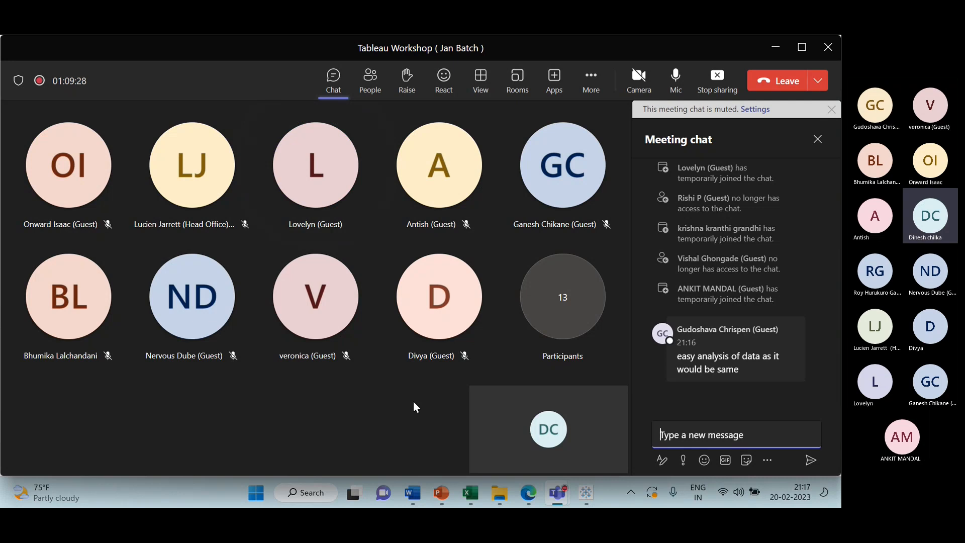
pyautogui.click(718, 80)
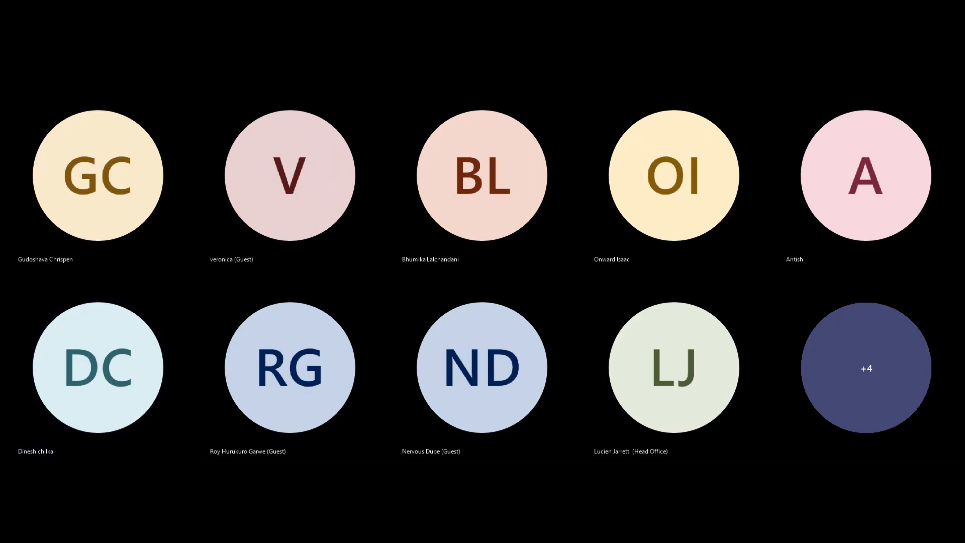
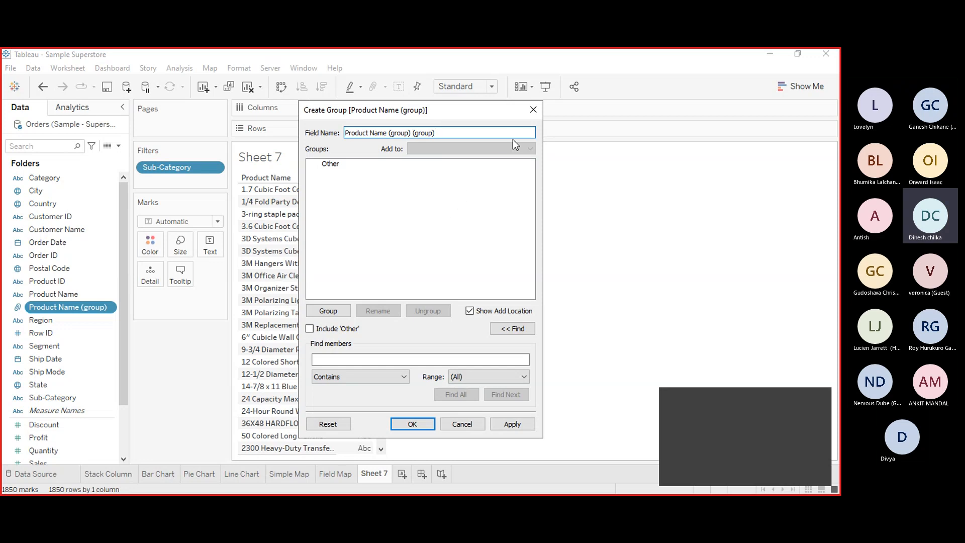
pyautogui.press('BackSpace')
pyautogui.press('BackSpace')
pyautogui.press('BackSpace')
pyautogui.press('BackSpace')
pyautogui.press('BackSpace')
pyautogui.press('BackSpace')
pyautogui.press('BackSpace')
pyautogui.press('BackSpace')
pyautogui.press('BackSpace')
pyautogui.press('BackSpace')
pyautogui.press('BackSpace')
pyautogui.press('BackSpace')
pyautogui.press('BackSpace')
pyautogui.press('BackSpace')
pyautogui.press('BackSpace')
pyautogui.press('BackSpace')
pyautogui.press('BackSpace')
pyautogui.press('BackSpace')
pyautogui.press('BackSpace')
pyautogui.press('BackSpace')
pyautogui.press('BackSpace')
pyautogui.press('BackSpace')
pyautogui.press('BackSpace')
pyautogui.press('BackSpace')
pyautogui.press('BackSpace')
pyautogui.press('BackSpace')
pyautogui.press('BackSpace')
pyautogui.press('BackSpace')
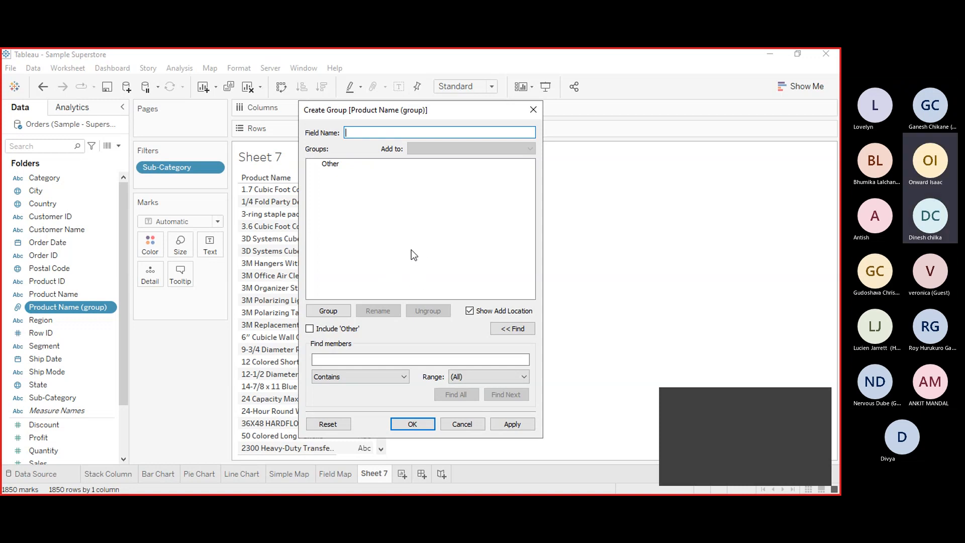
pyautogui.click(532, 108)
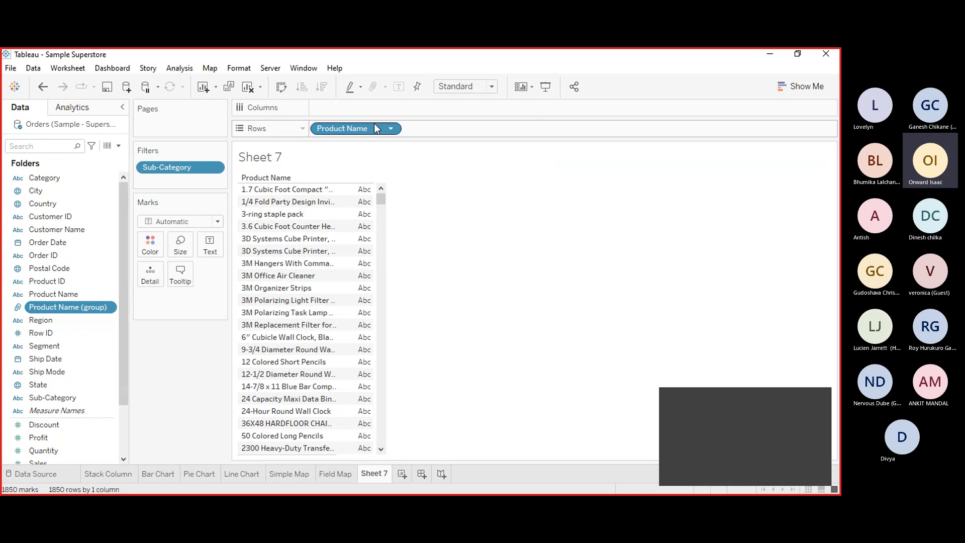
# On Sheet 7, take Product Name off Rows, place it directly on the view and remove the Sub-Category filter.
pyautogui.moveTo(375, 127); pyautogui.dragTo(100, 285)
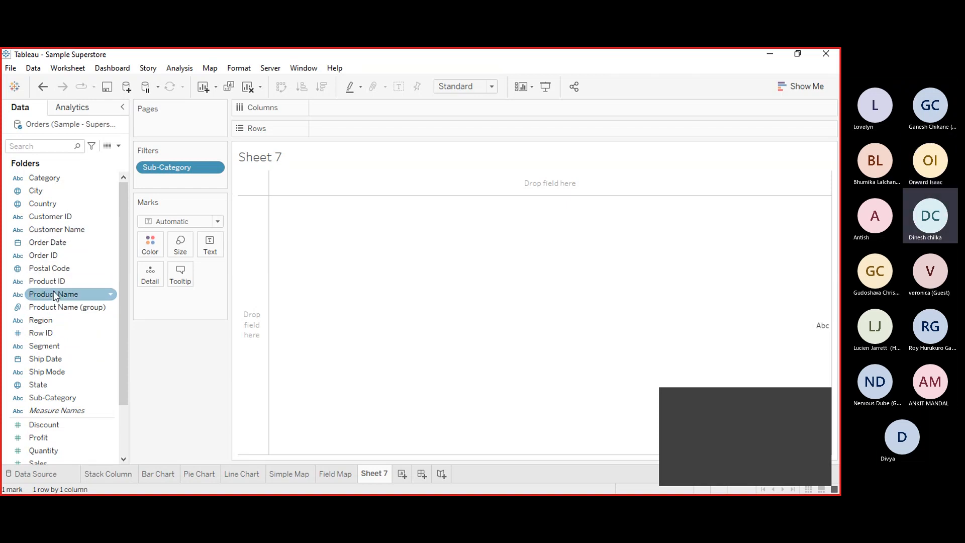
pyautogui.moveTo(55, 296); pyautogui.dragTo(327, 162)
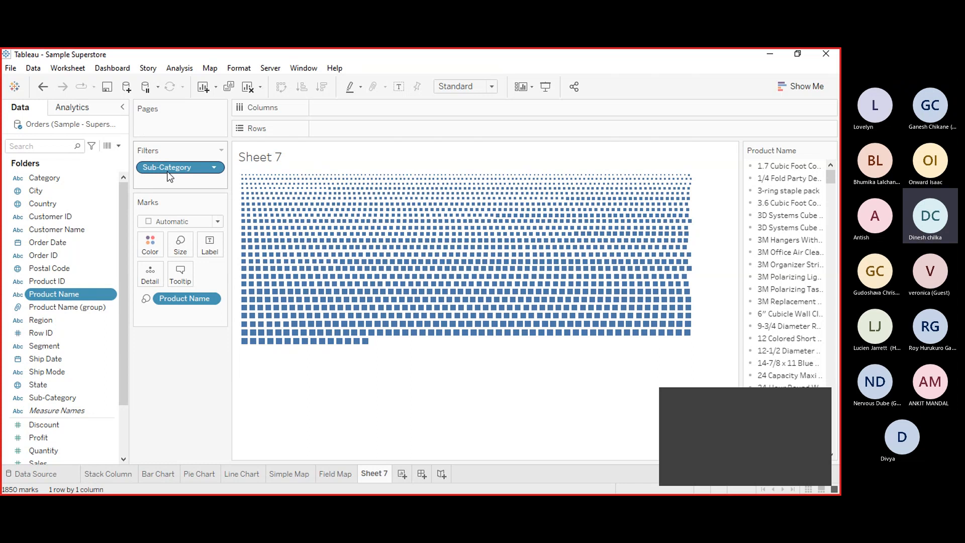
pyautogui.moveTo(169, 170); pyautogui.dragTo(352, 377)
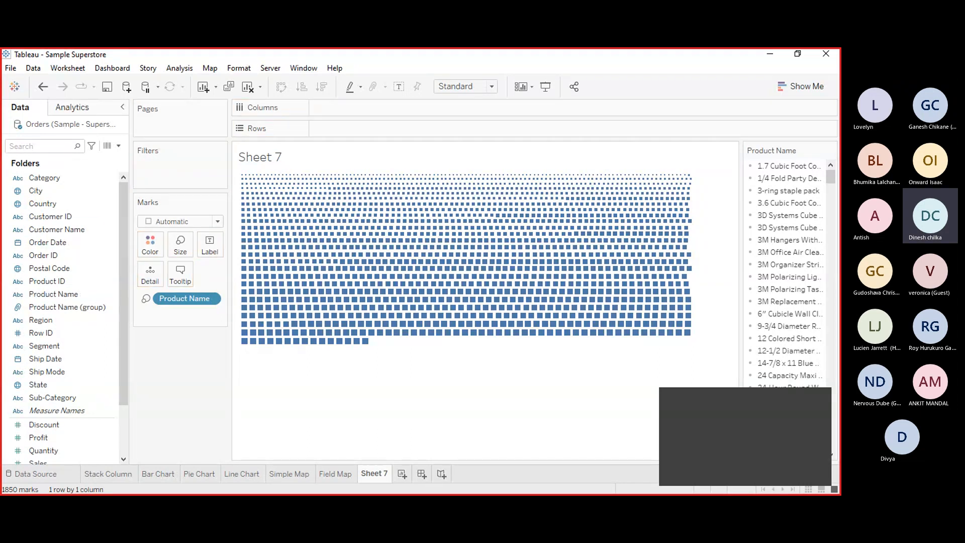
# Create a new worksheet and add Product Name to Rows with all its members.
pyautogui.click(402, 474)
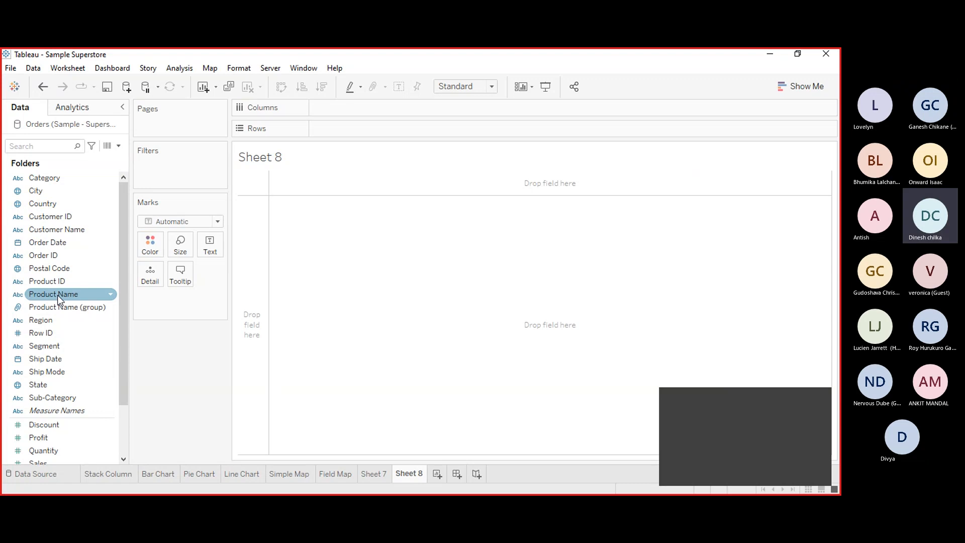
pyautogui.moveTo(57, 295); pyautogui.dragTo(357, 134)
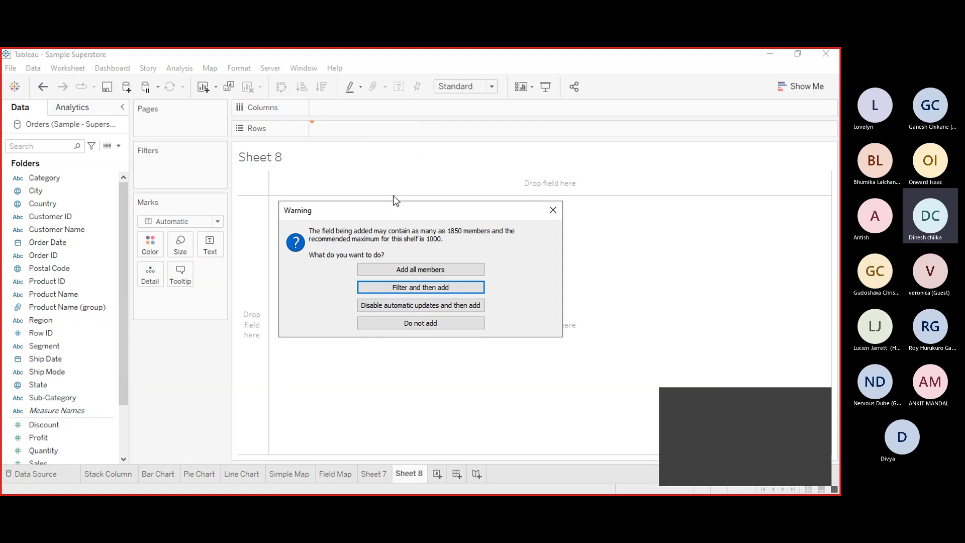
pyautogui.click(424, 270)
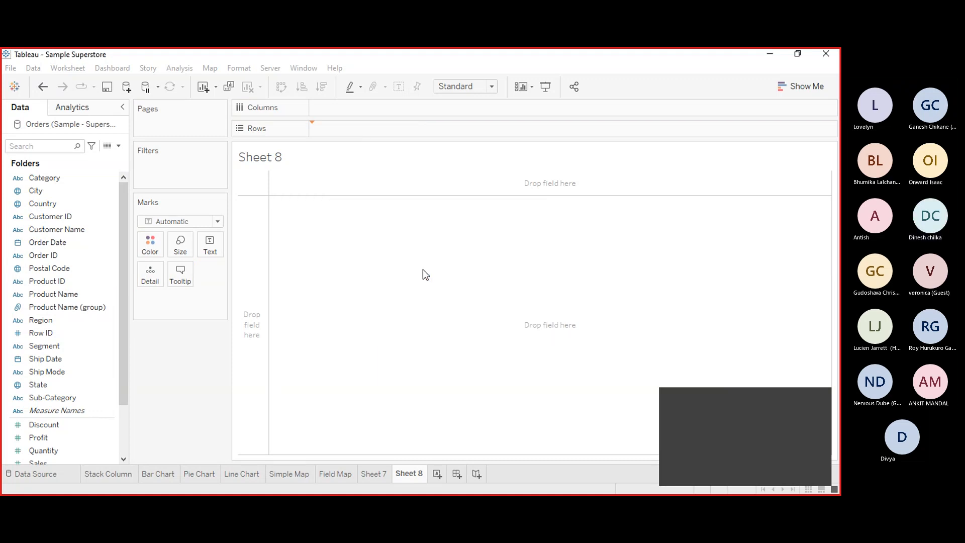
# Start a new group on the Product Name field and replace its default field name with Acco Group.
pyautogui.rightClick(112, 295)
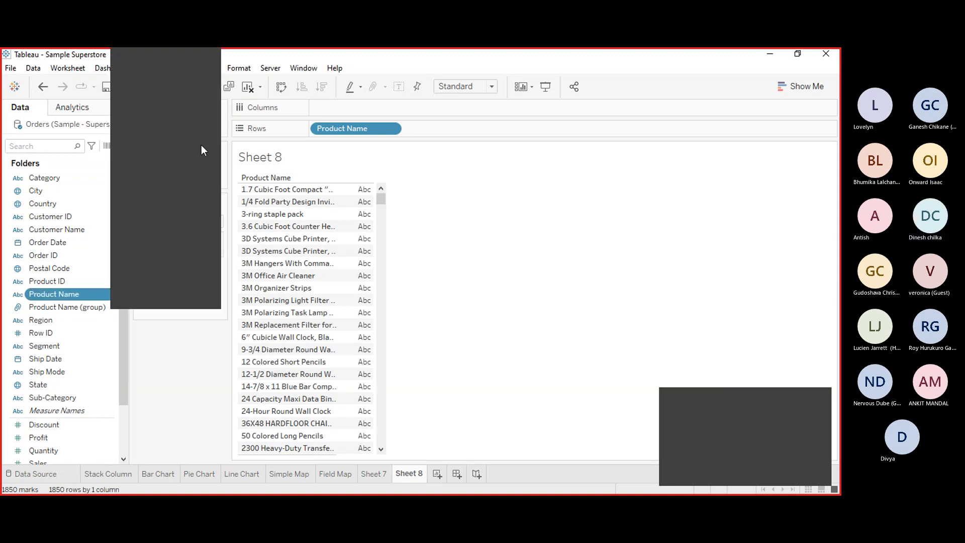
pyautogui.moveTo(203, 149)
pyautogui.click(251, 165)
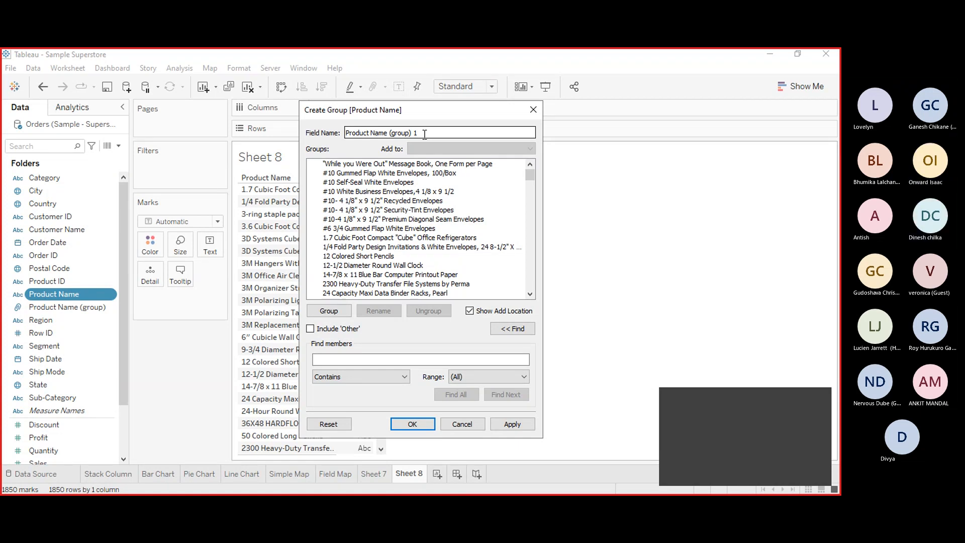
pyautogui.press('BackSpace')
pyautogui.press('BackSpace')
pyautogui.press('BackSpace')
pyautogui.press('BackSpace')
pyautogui.press('BackSpace')
pyautogui.press('BackSpace')
pyautogui.press('BackSpace')
pyautogui.press('BackSpace')
pyautogui.press('BackSpace')
pyautogui.press('BackSpace')
pyautogui.press('BackSpace')
pyautogui.press('BackSpace')
pyautogui.press('BackSpace')
pyautogui.press('BackSpace')
pyautogui.press('BackSpace')
pyautogui.press('BackSpace')
pyautogui.press('BackSpace')
pyautogui.press('BackSpace')
pyautogui.press('BackSpace')
pyautogui.press('BackSpace')
pyautogui.press('BackSpace')
pyautogui.press('BackSpace')
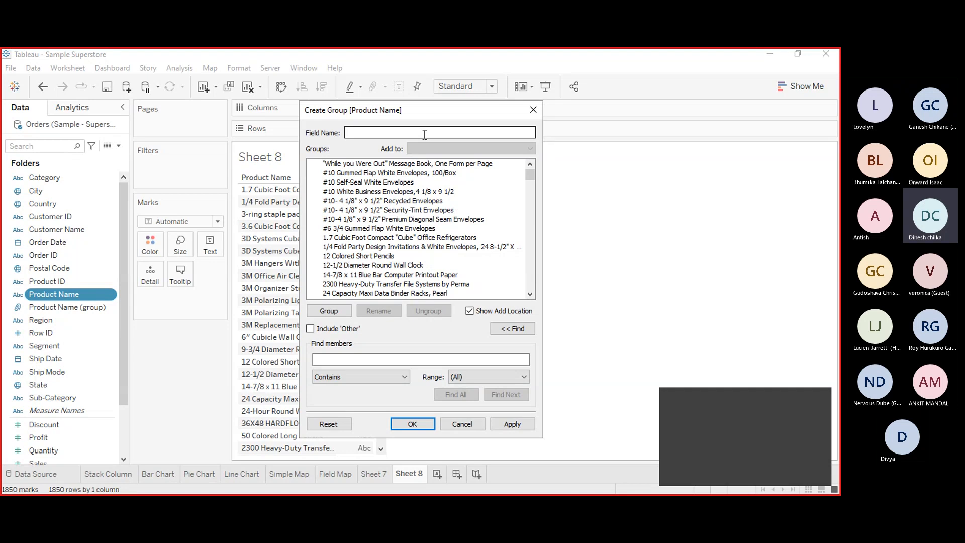
pyautogui.click(530, 293)
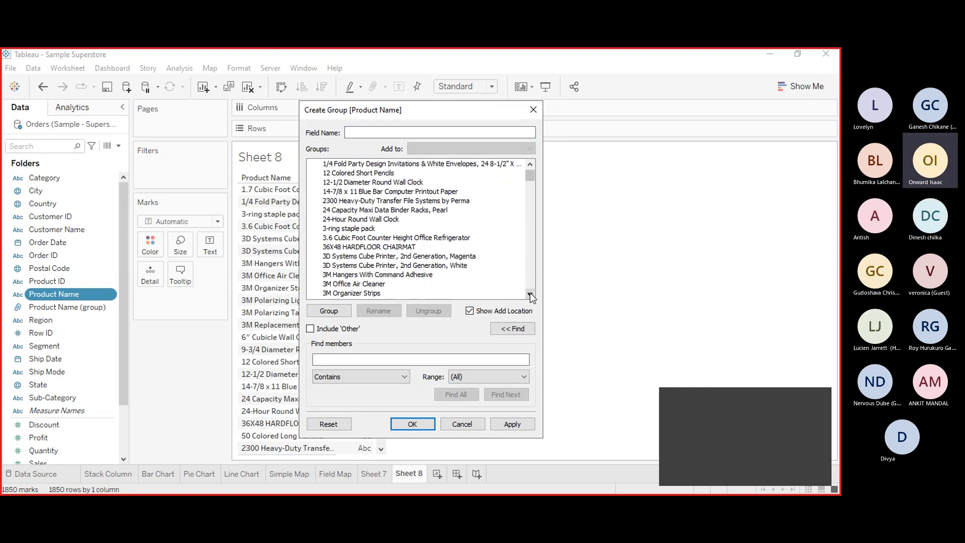
pyautogui.click(530, 293)
pyautogui.click(530, 292)
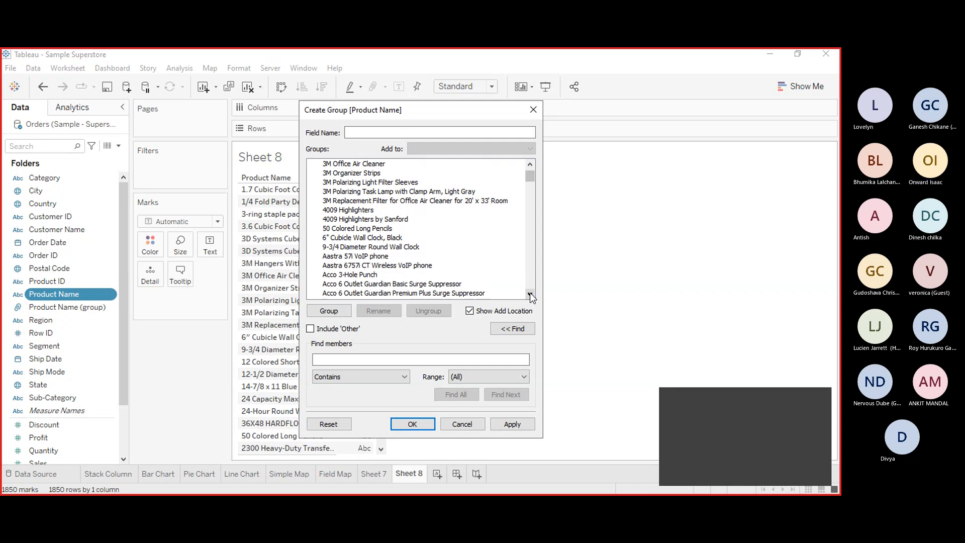
pyautogui.click(356, 132)
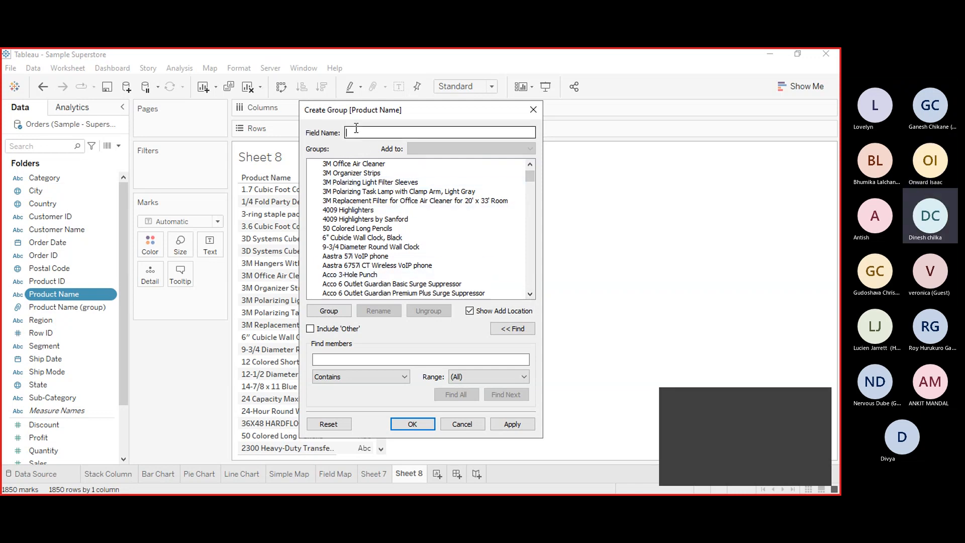
pyautogui.write('Acco')
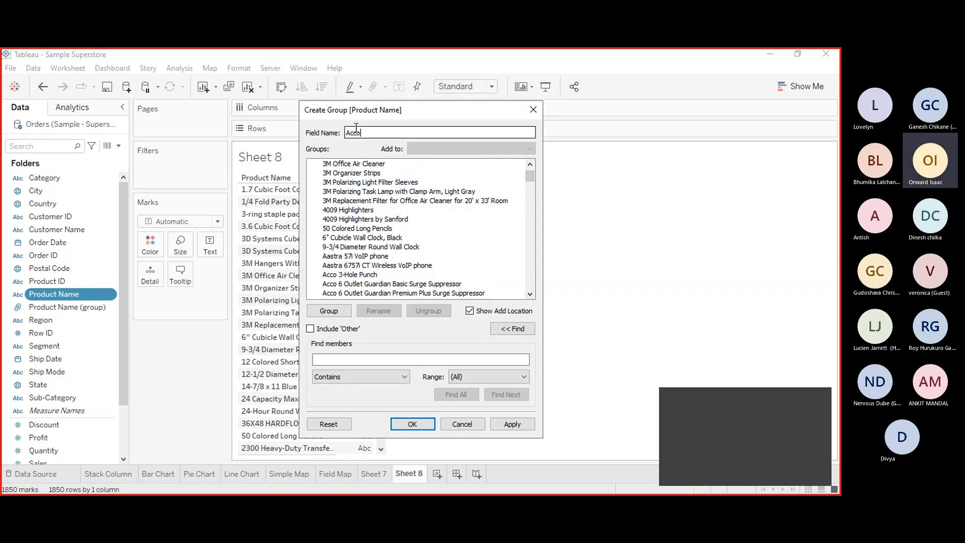
pyautogui.write(' G')
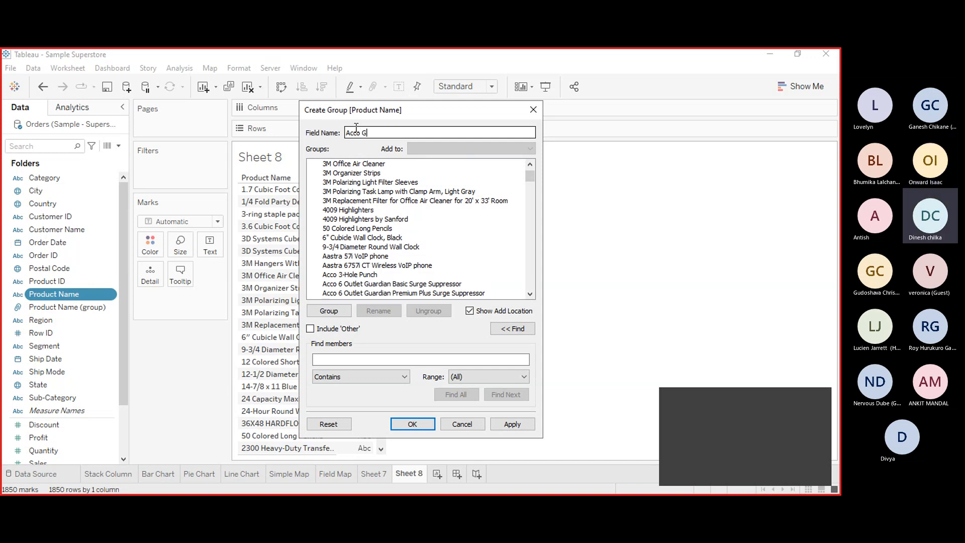
pyautogui.write('roup')
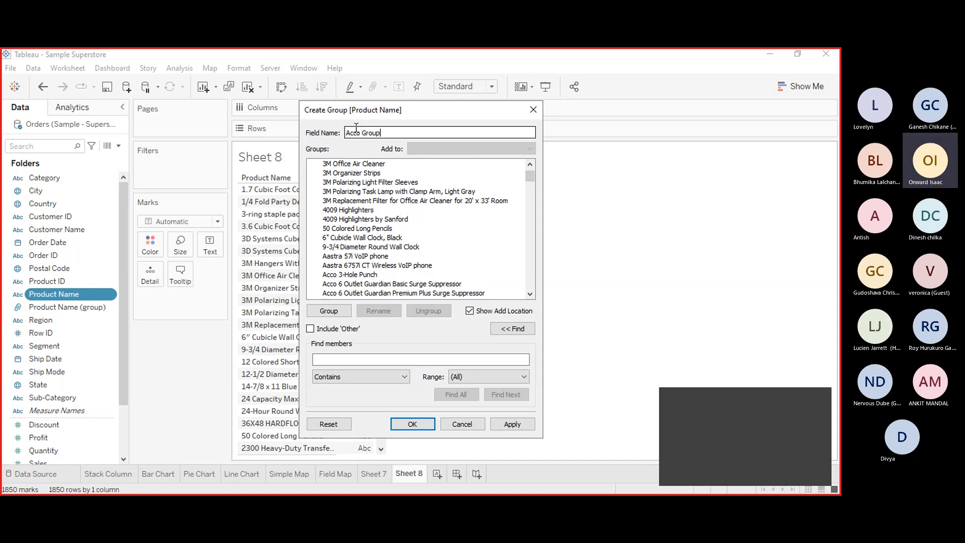
# Find all Product Name members containing "Acco" and combine them into one group.
pyautogui.click(324, 358)
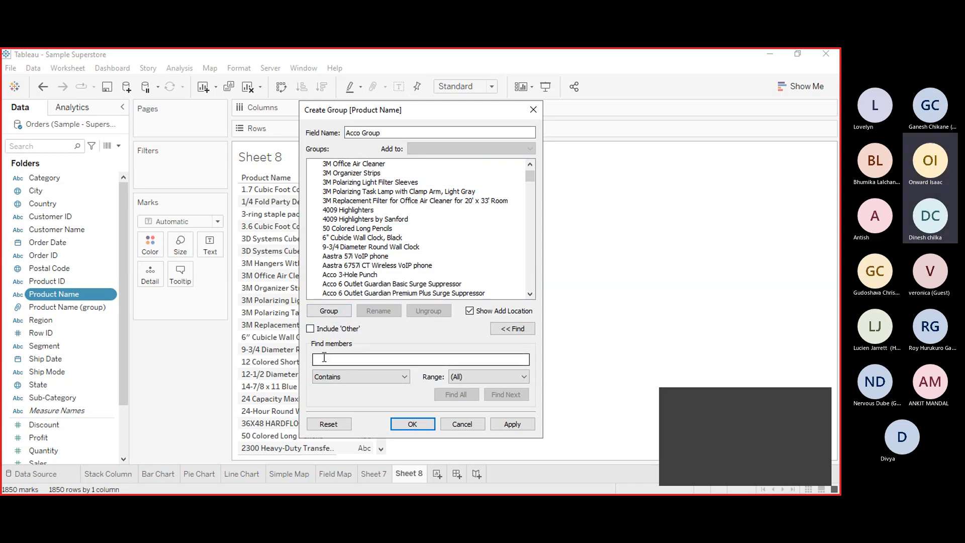
pyautogui.write('Acco')
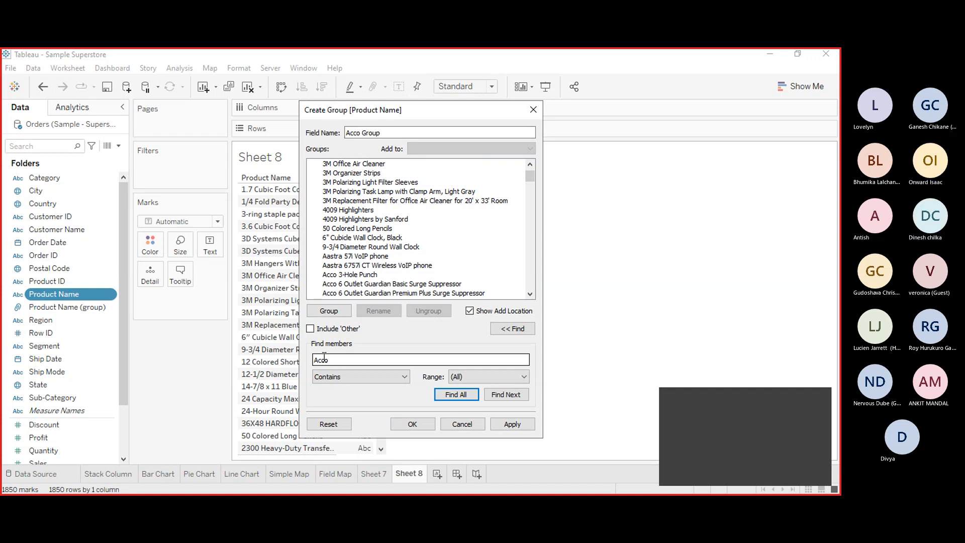
pyautogui.write(' Gr')
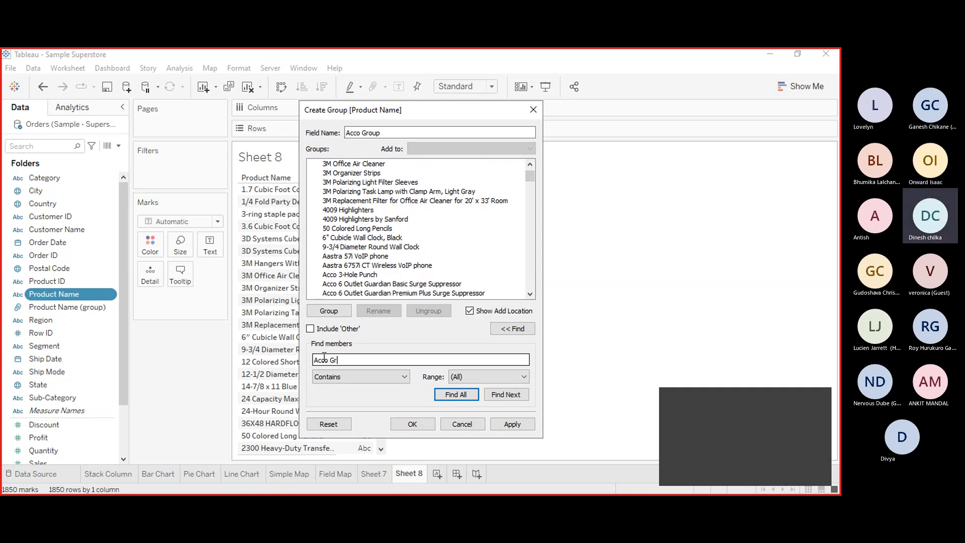
pyautogui.press('BackSpace')
pyautogui.press('BackSpace')
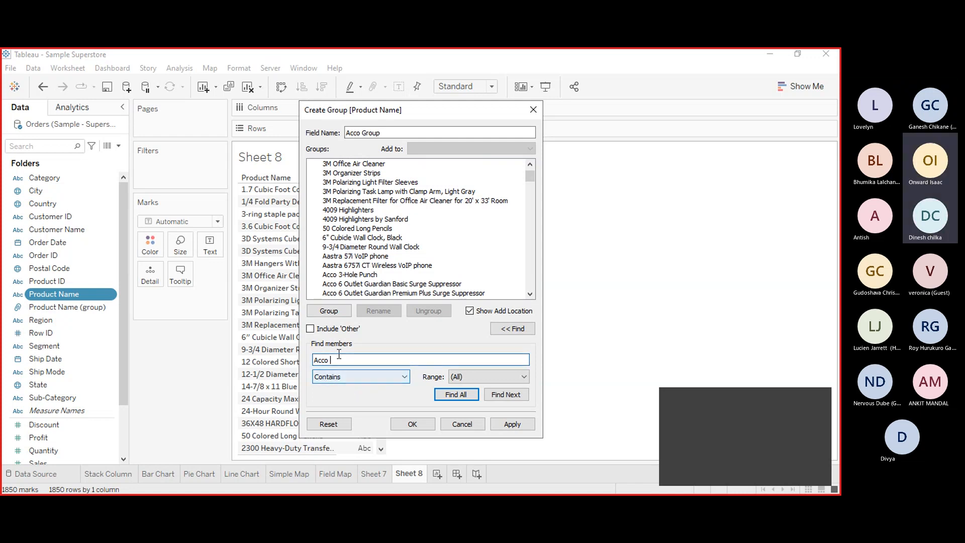
pyautogui.click(454, 394)
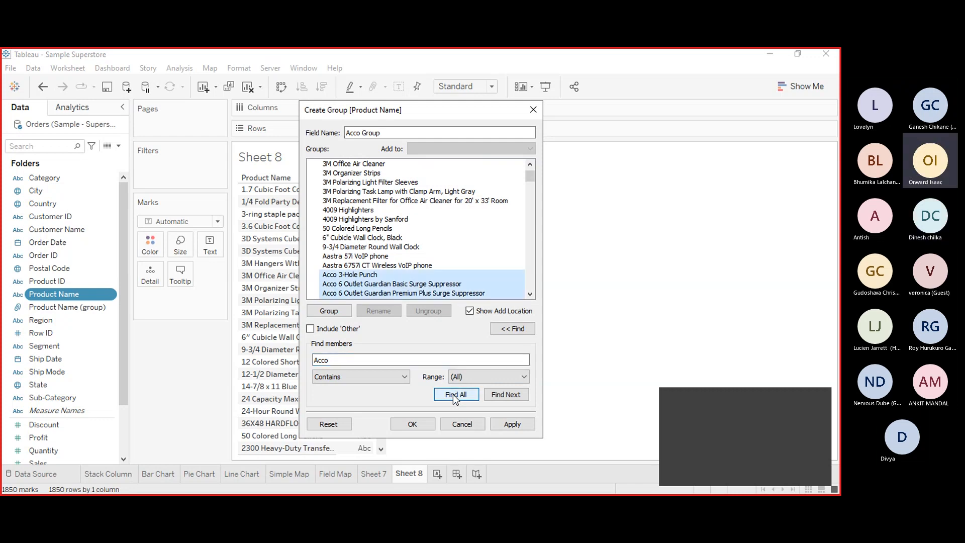
pyautogui.click(328, 312)
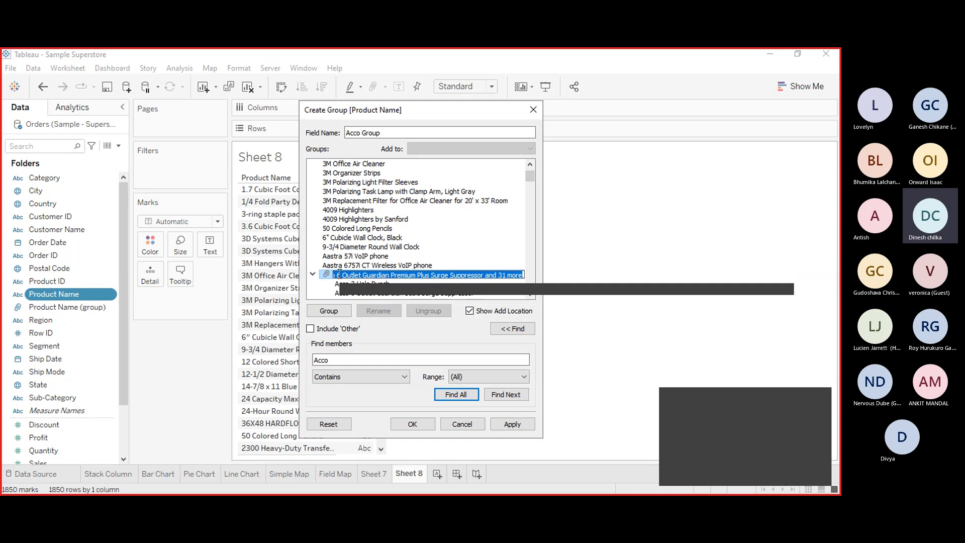
# Name the new group Acco Group, include 'Other' for the remaining members and create the group field.
pyautogui.click(339, 274)
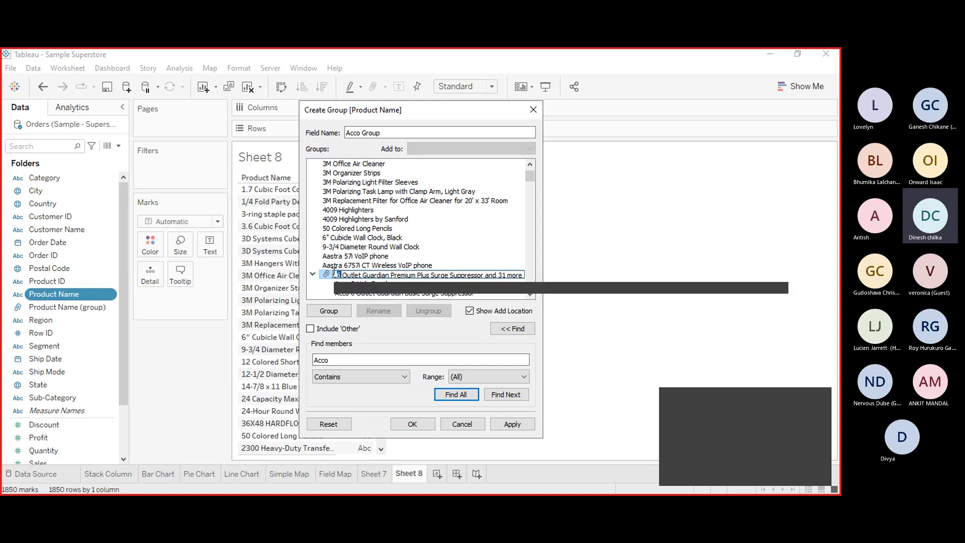
pyautogui.press('BackSpace')
pyautogui.press('Delete')
pyautogui.press('Delete')
pyautogui.press('Delete')
pyautogui.press('Delete')
pyautogui.press('Delete')
pyautogui.press('Delete')
pyautogui.press('Delete')
pyautogui.press('Delete')
pyautogui.press('Delete')
pyautogui.press('Delete')
pyautogui.press('Delete')
pyautogui.press('Delete')
pyautogui.press('Delete')
pyautogui.press('Delete')
pyautogui.press('Delete')
pyautogui.press('Delete')
pyautogui.press('Delete')
pyautogui.press('Delete')
pyautogui.press('Delete')
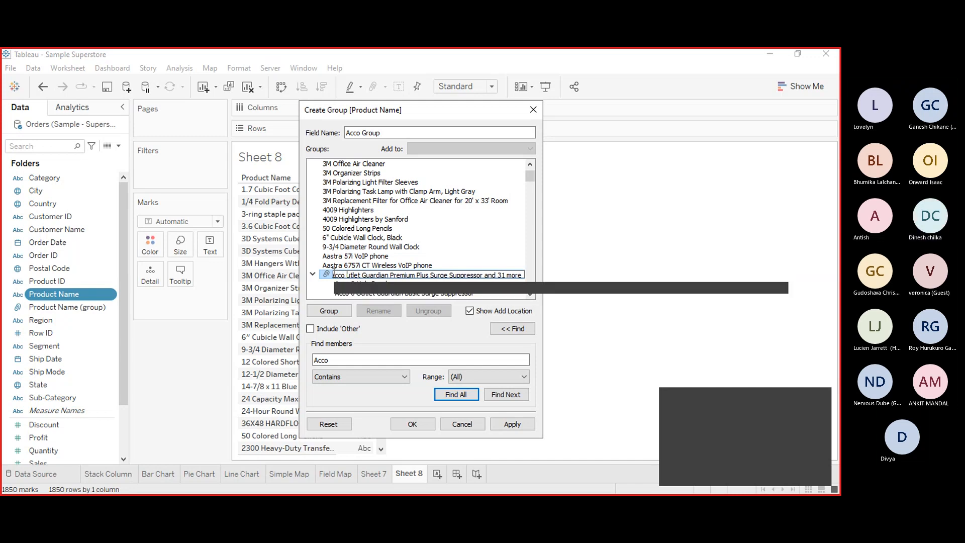
pyautogui.press('Delete')
pyautogui.press('Delete')
pyautogui.press('Delete')
pyautogui.press('Delete')
pyautogui.press('Delete')
pyautogui.press('Delete')
pyautogui.press('Delete')
pyautogui.press('Delete')
pyautogui.press('Delete')
pyautogui.press('Delete')
pyautogui.press('Delete')
pyautogui.press('Delete')
pyautogui.press('Delete')
pyautogui.press('Delete')
pyautogui.press('Delete')
pyautogui.press('Delete')
pyautogui.press('Delete')
pyautogui.press('Delete')
pyautogui.press('Delete')
pyautogui.press('Delete')
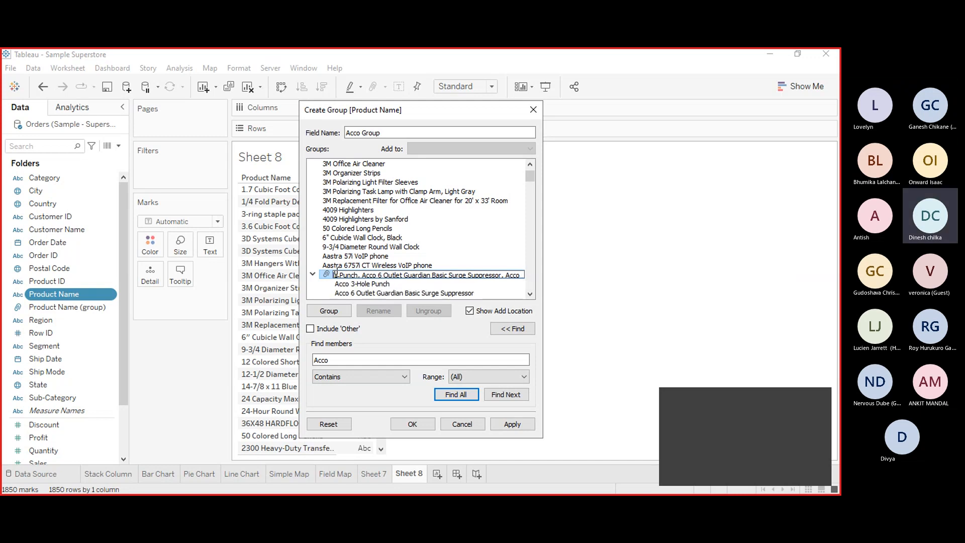
pyautogui.moveTo(335, 273); pyautogui.dragTo(511, 272)
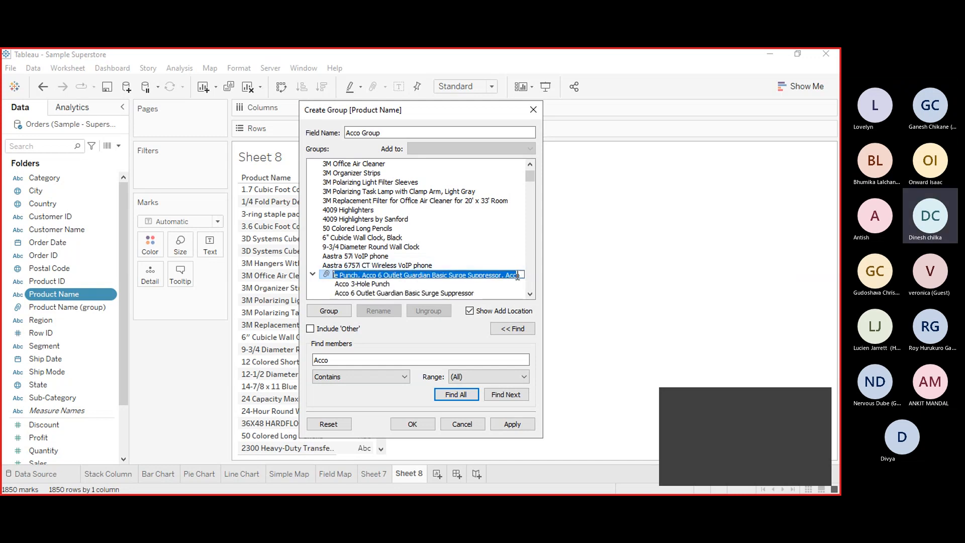
pyautogui.write('Acco 3-Hole')
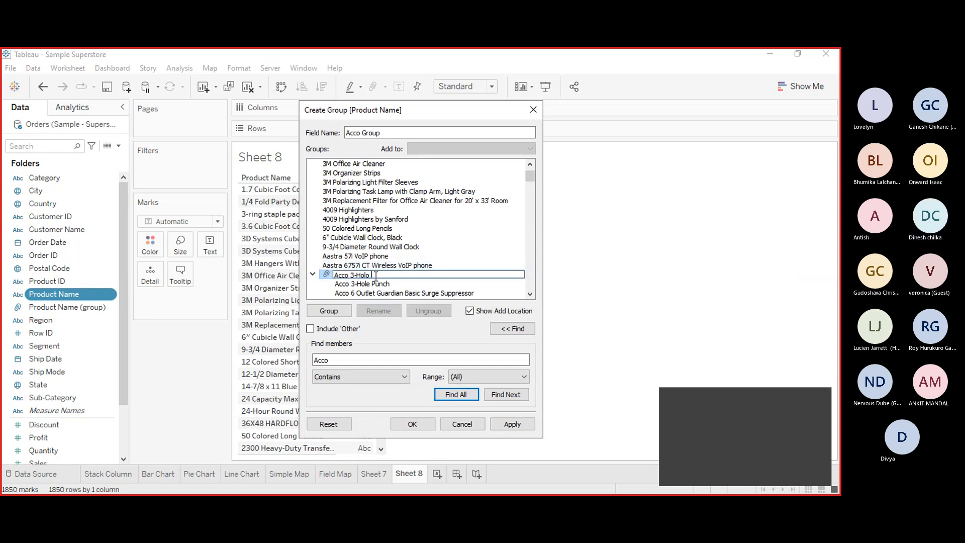
pyautogui.press('BackSpace')
pyautogui.press('BackSpace')
pyautogui.press('BackSpace')
pyautogui.press('BackSpace')
pyautogui.press('BackSpace')
pyautogui.press('BackSpace')
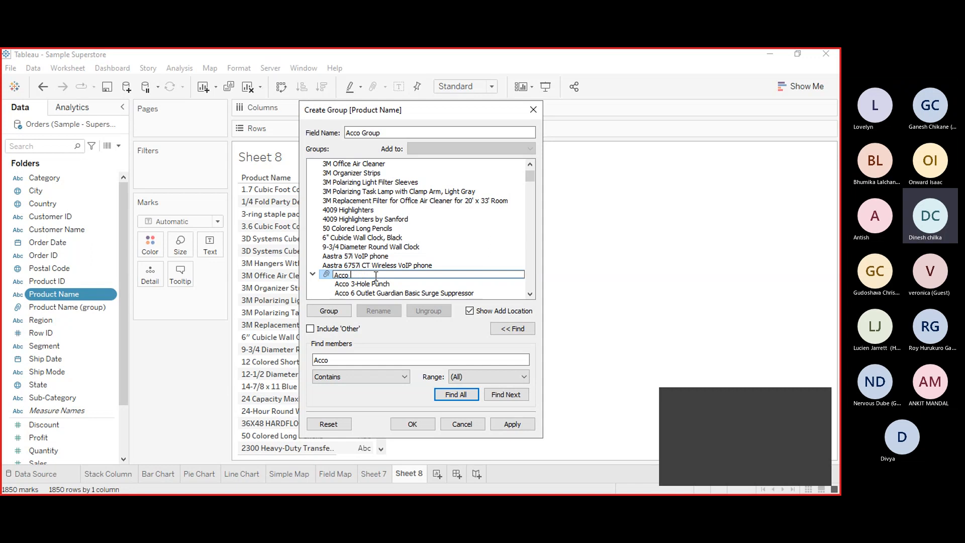
pyautogui.write('Gr')
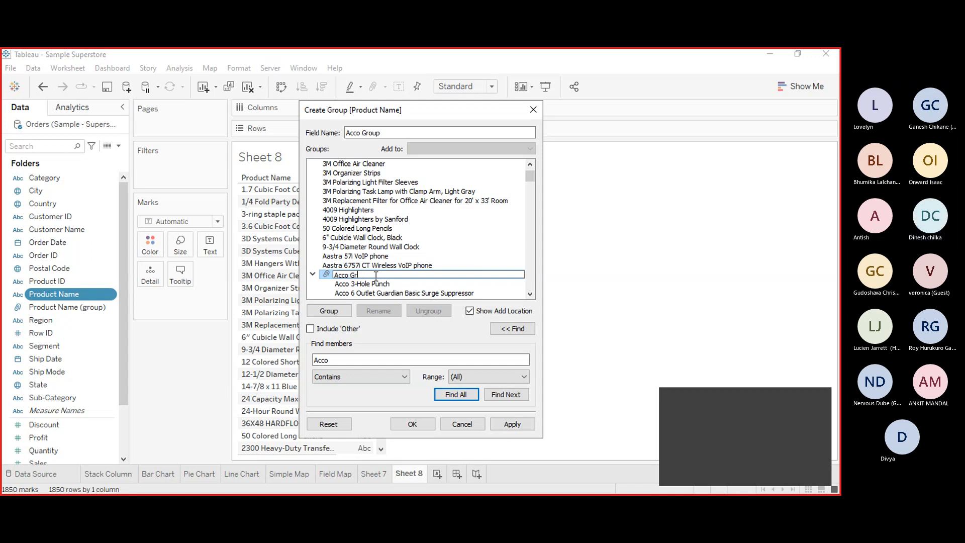
pyautogui.write('oup')
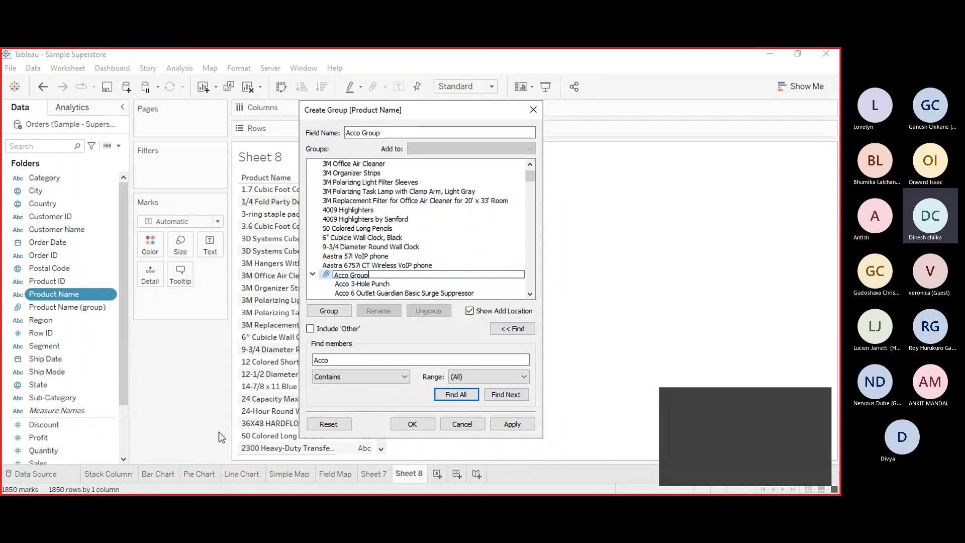
pyautogui.click(311, 330)
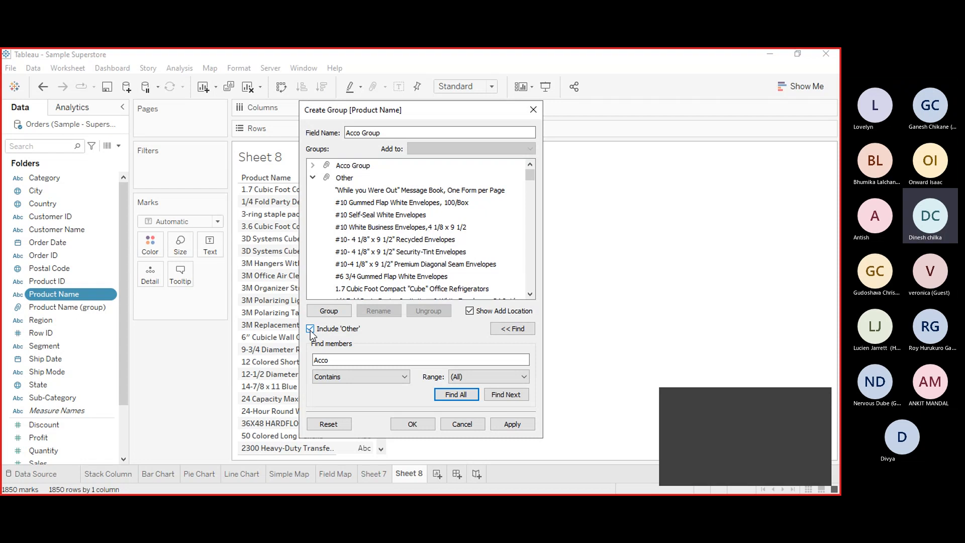
pyautogui.click(413, 424)
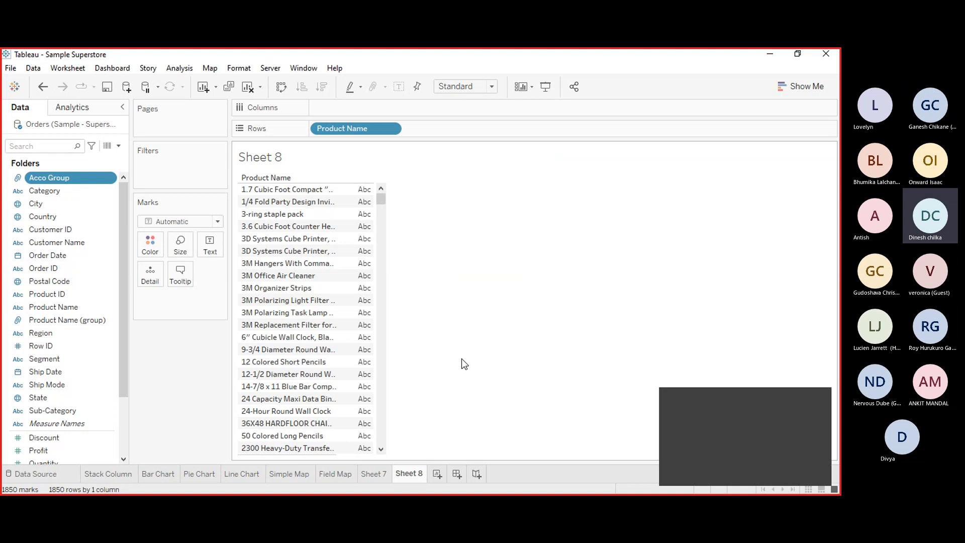
# Add the Acco Group field to Rows and remove Product Name from Rows.
pyautogui.click(68, 177)
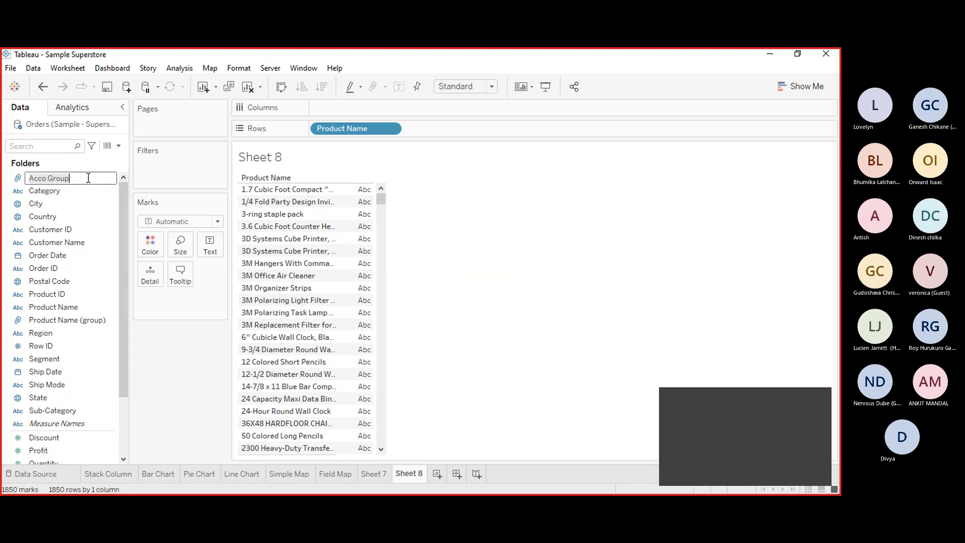
pyautogui.press('Return')
pyautogui.moveTo(69, 179); pyautogui.dragTo(458, 124)
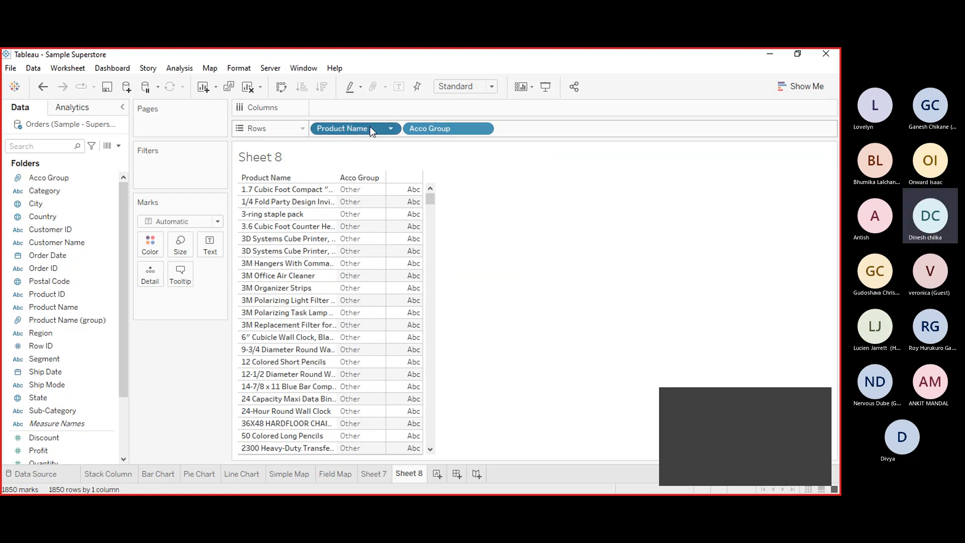
pyautogui.moveTo(370, 125); pyautogui.dragTo(110, 243)
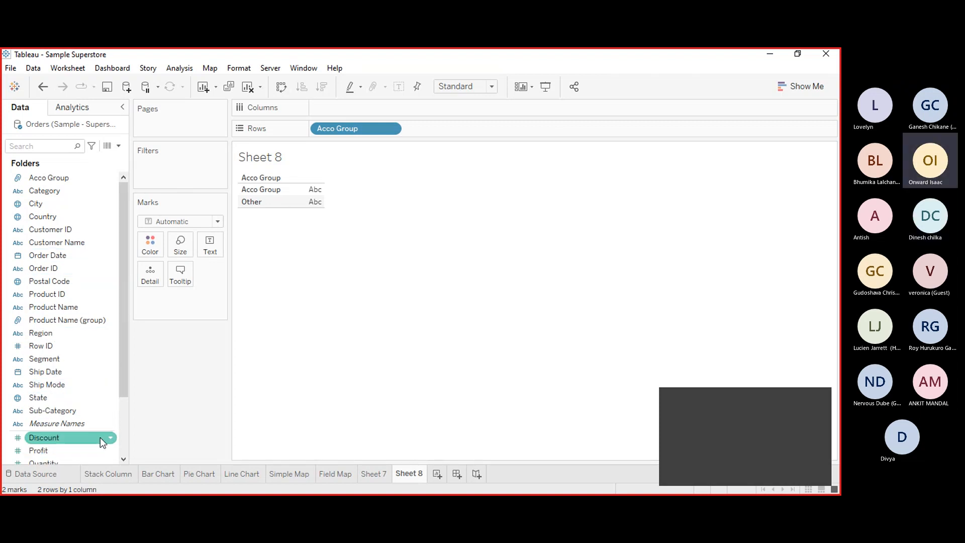
# Plot Sales on Columns as horizontal bars against Acco Group and sort the bars in descending order.
pyautogui.scroll(-2, 119, 459)
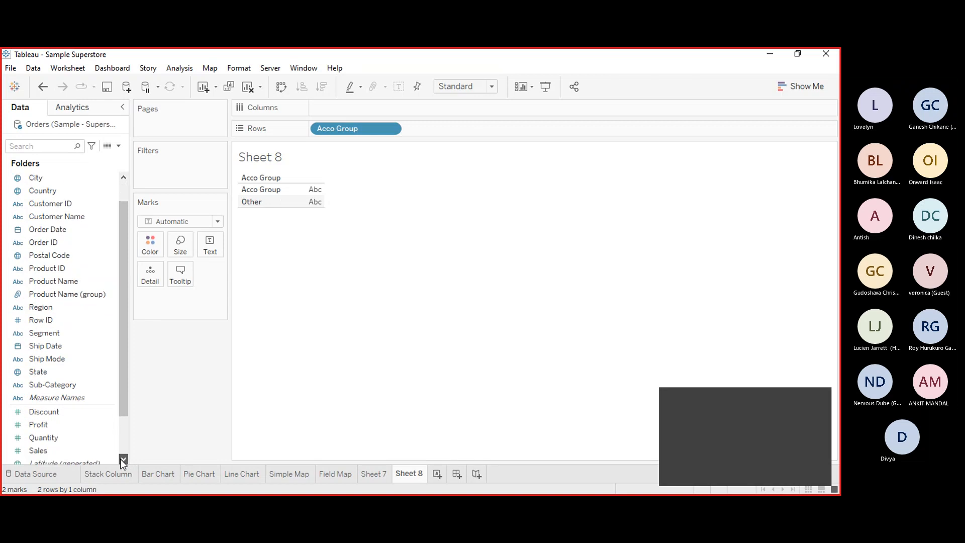
pyautogui.moveTo(43, 457)
pyautogui.mouseDown()
pyautogui.moveTo(452, 228)
pyautogui.moveTo(479, 131)
pyautogui.moveTo(471, 130)
pyautogui.mouseUp()
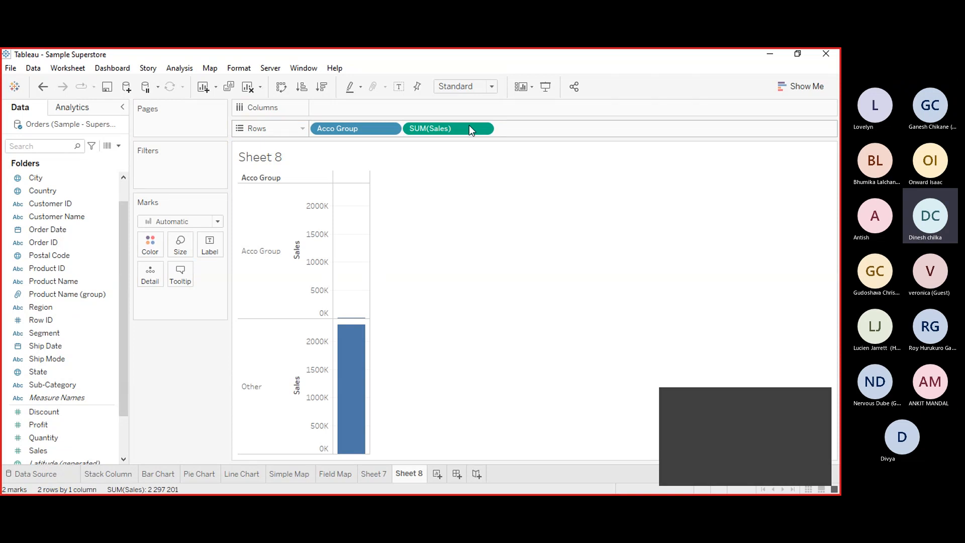
pyautogui.moveTo(469, 126); pyautogui.dragTo(442, 107)
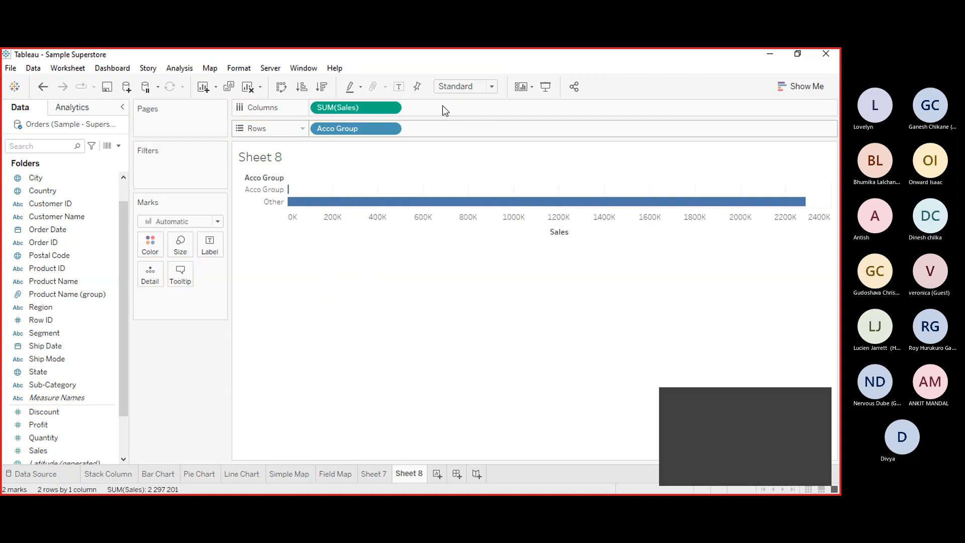
pyautogui.click(323, 87)
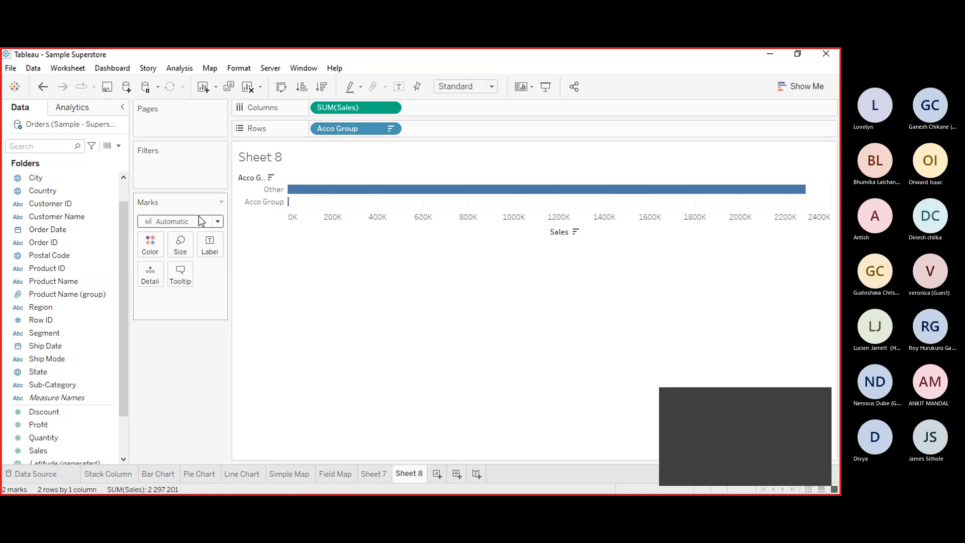
# Show mark labels on the Sales bars of Sheet 8.
pyautogui.click(210, 245)
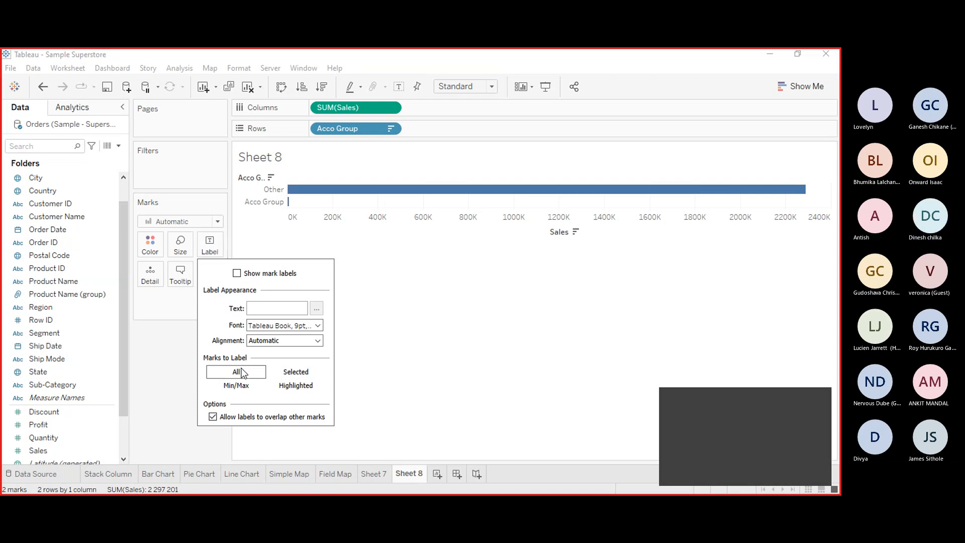
pyautogui.click(237, 274)
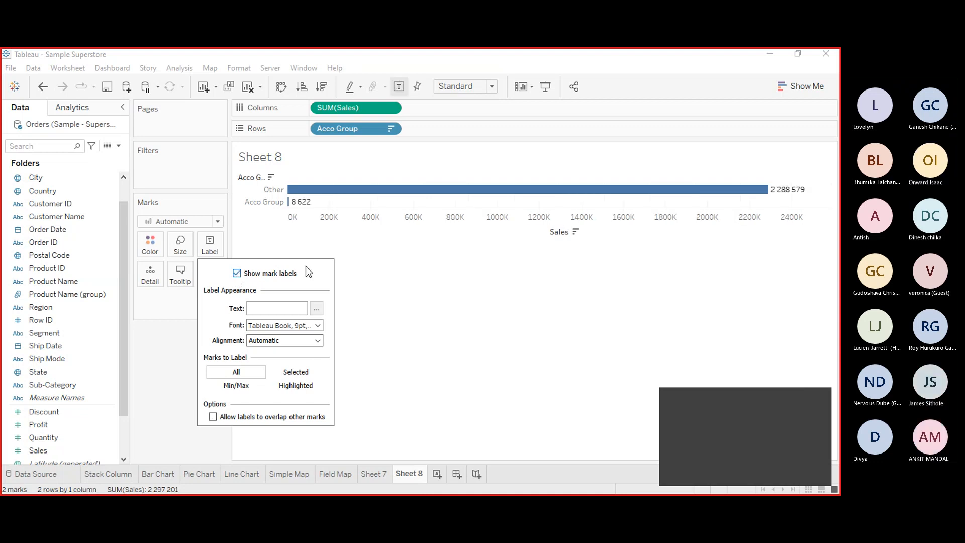
pyautogui.click(402, 358)
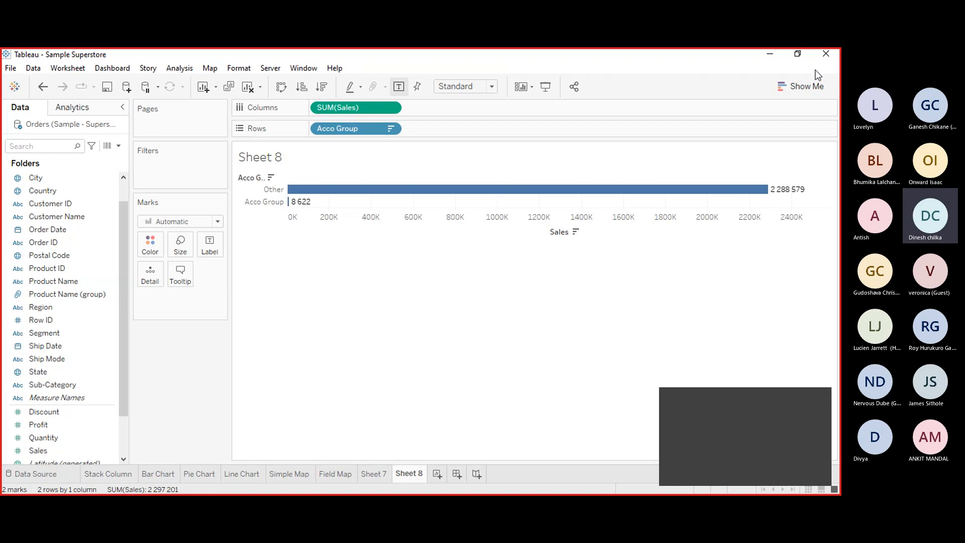
# Close the Sample Superstore workbook and choose to save its changes.
pyautogui.click(826, 54)
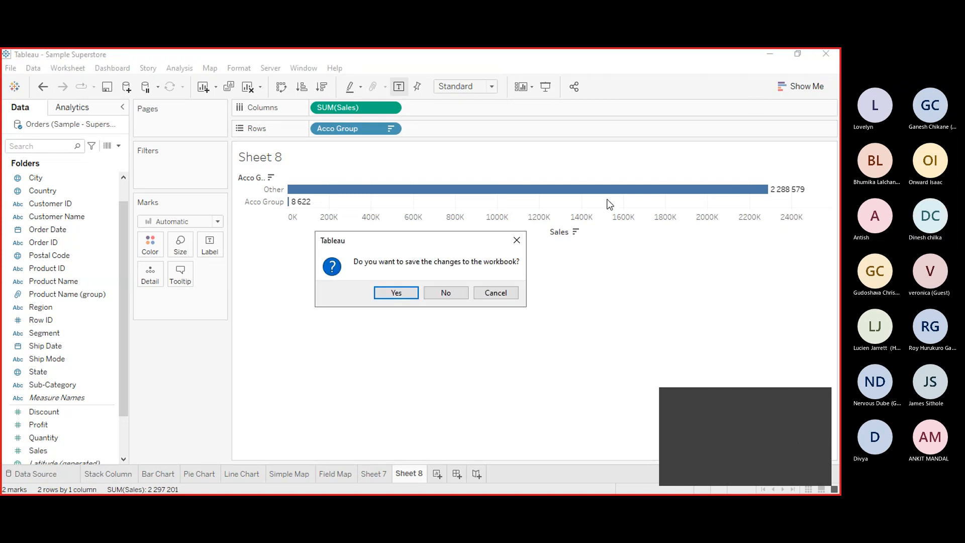
pyautogui.click(518, 240)
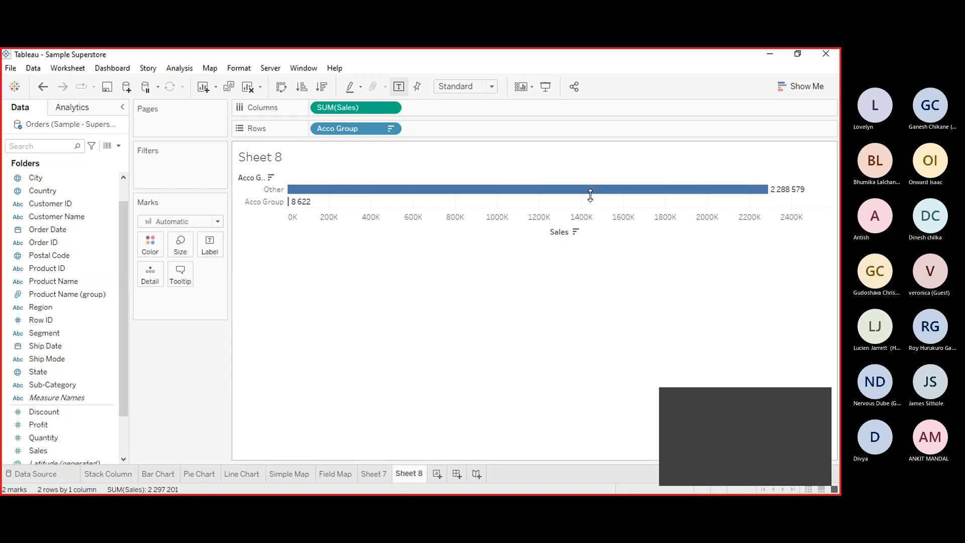
pyautogui.click(825, 53)
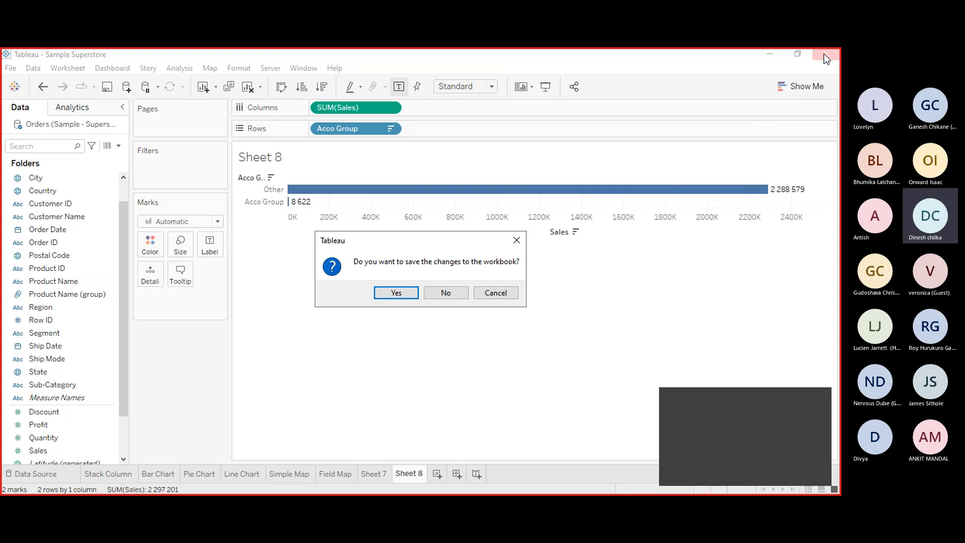
pyautogui.click(412, 294)
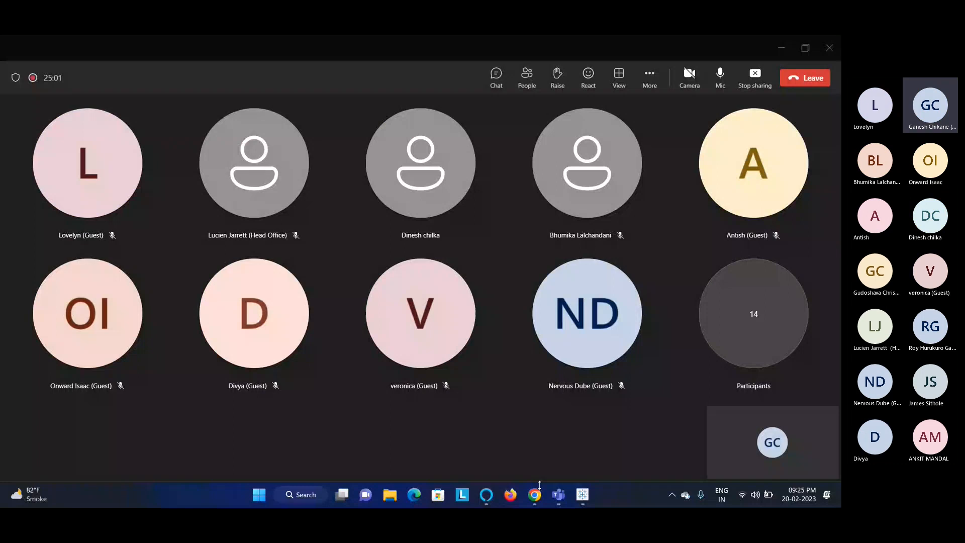
# Bring up the practice workbook, switch back to the Microsoft Teams meeting and stop sharing the screen.
pyautogui.click(581, 497)
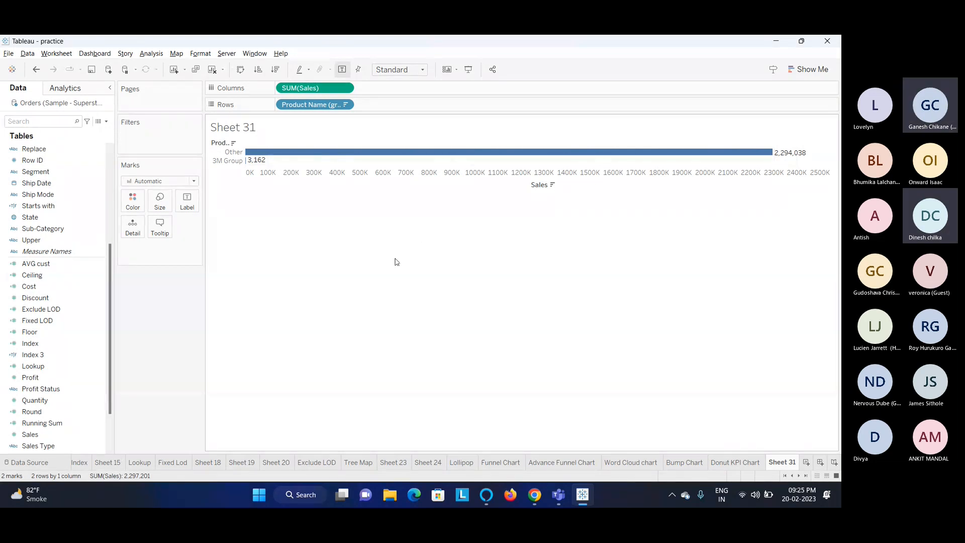
pyautogui.moveTo(553, 497)
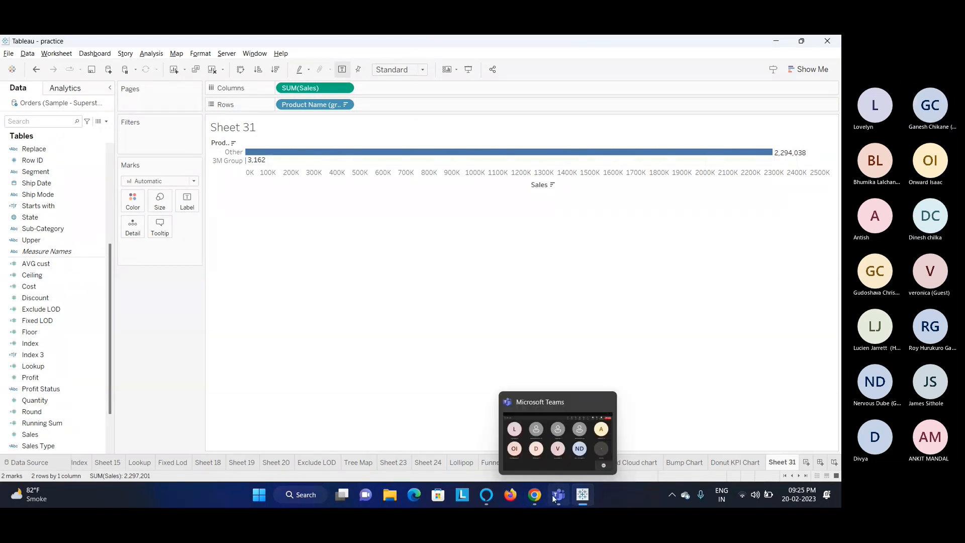
pyautogui.click(552, 495)
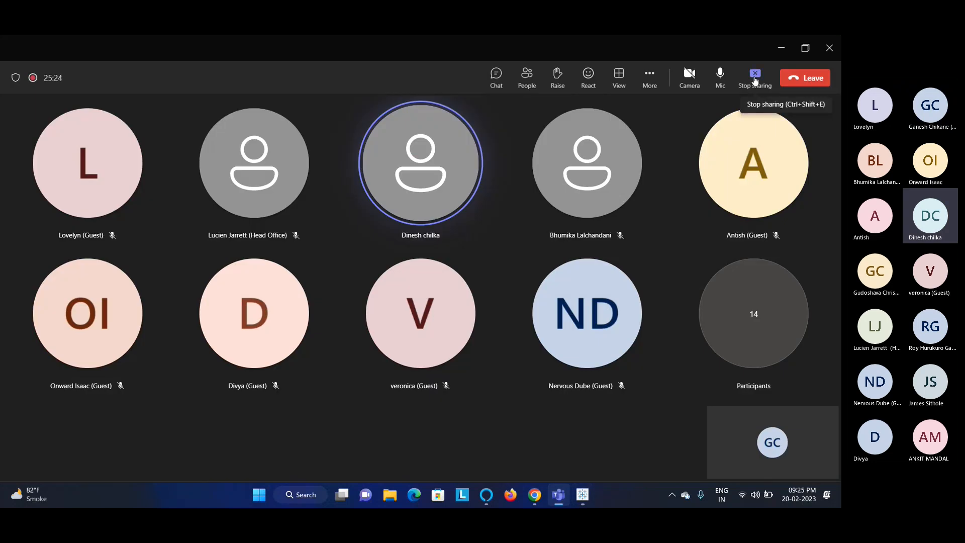
pyautogui.click(755, 77)
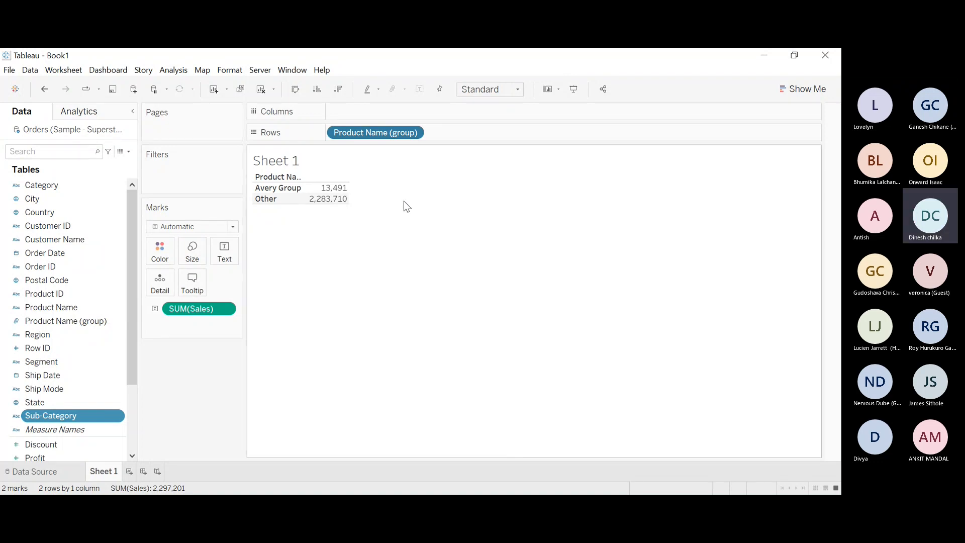
pyautogui.click(389, 191)
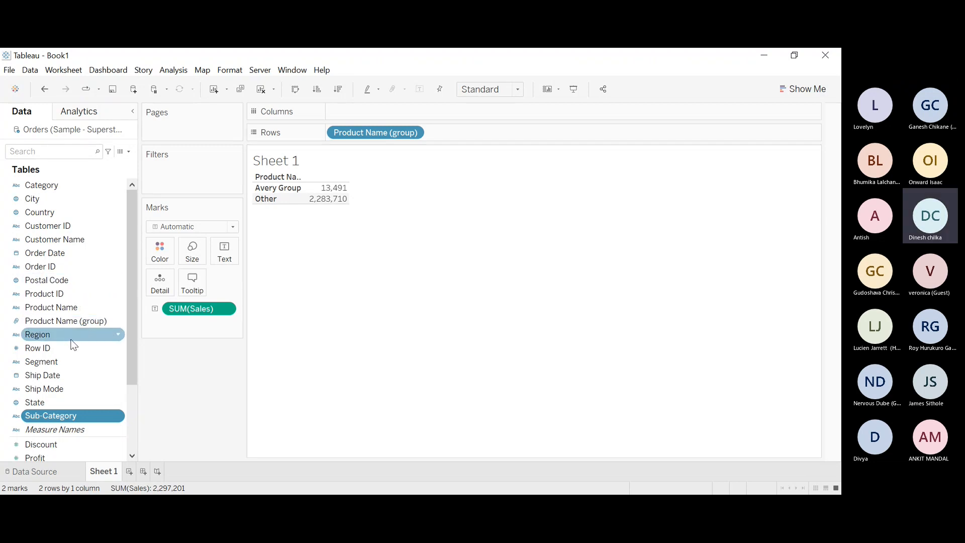
# Edit the Product Name group: find all members containing "Belkin" and group them as "Belkin Group".
pyautogui.click(120, 324)
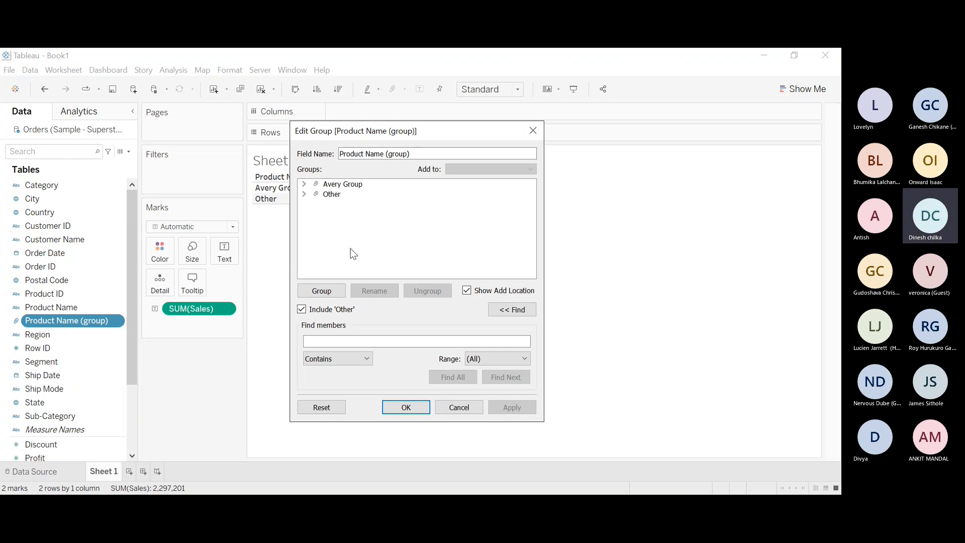
pyautogui.click(335, 195)
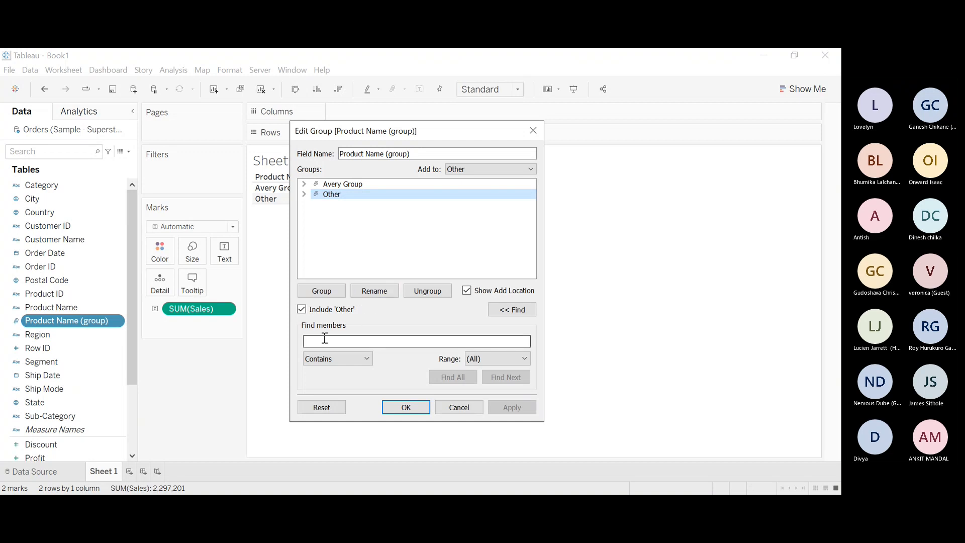
pyautogui.write('Belk')
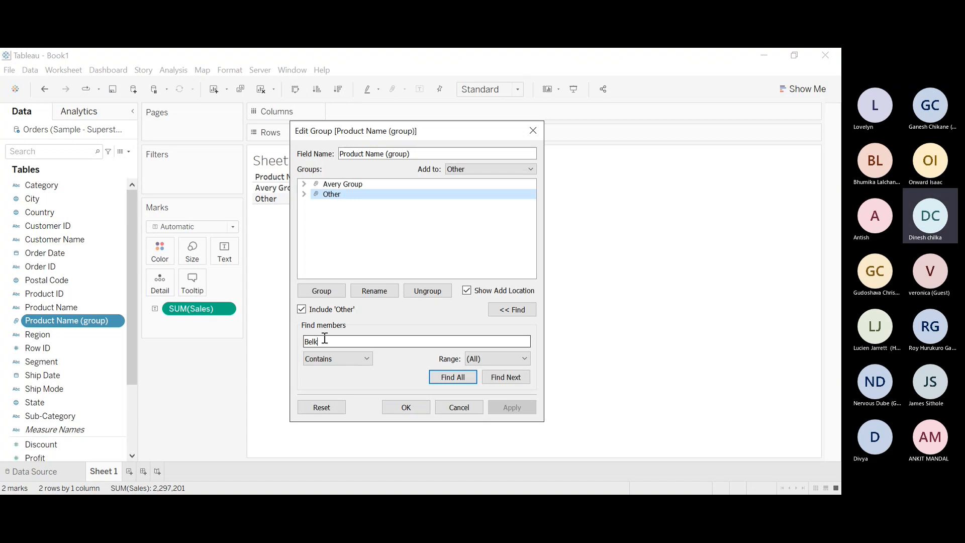
pyautogui.write('in')
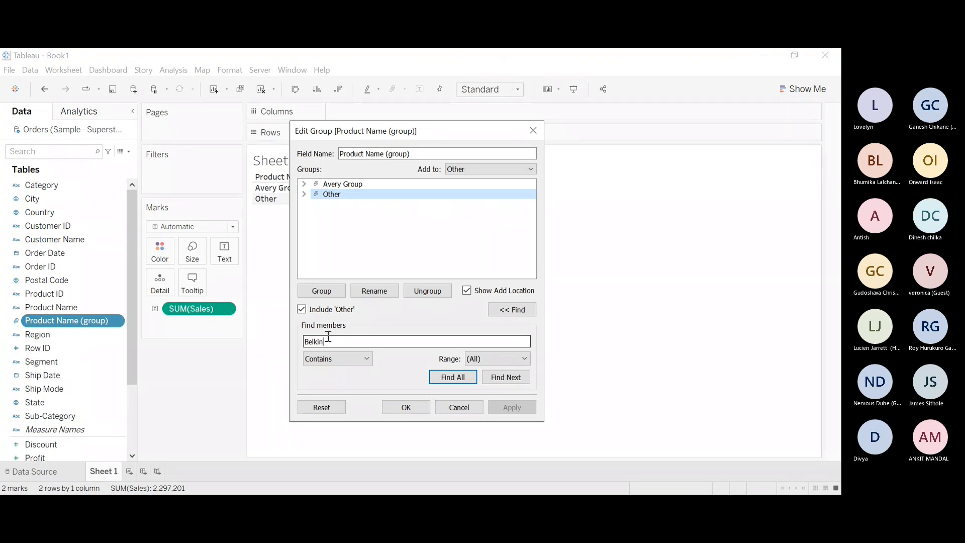
pyautogui.click(448, 379)
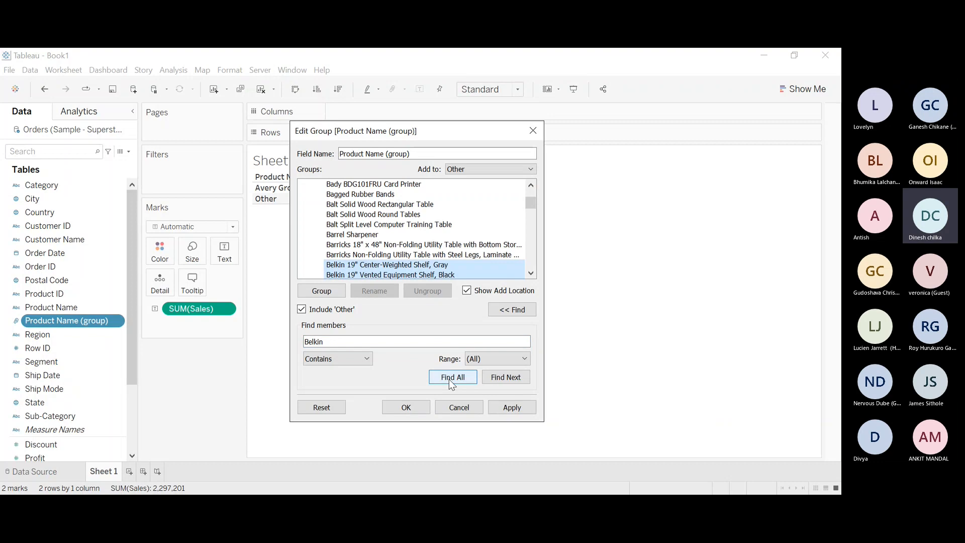
pyautogui.click(323, 293)
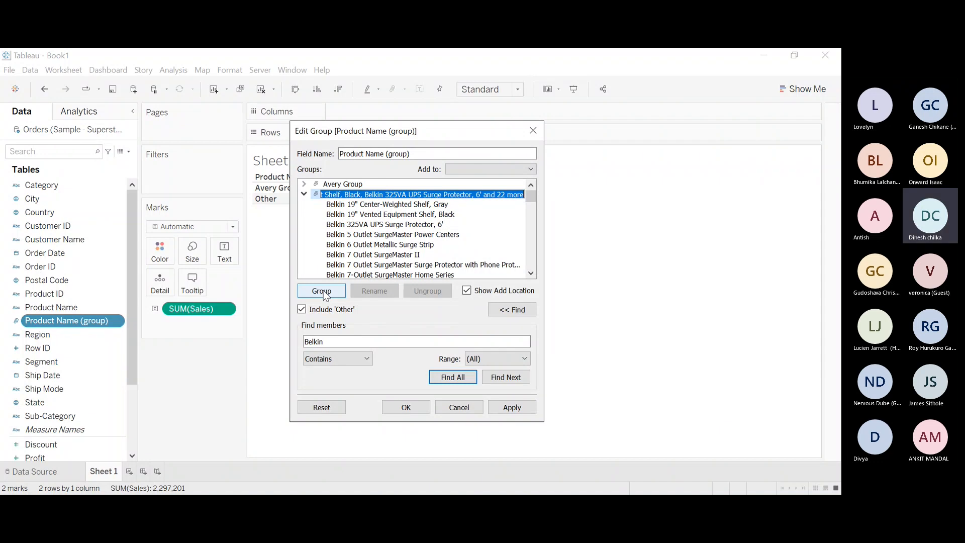
pyautogui.write('Belkin G')
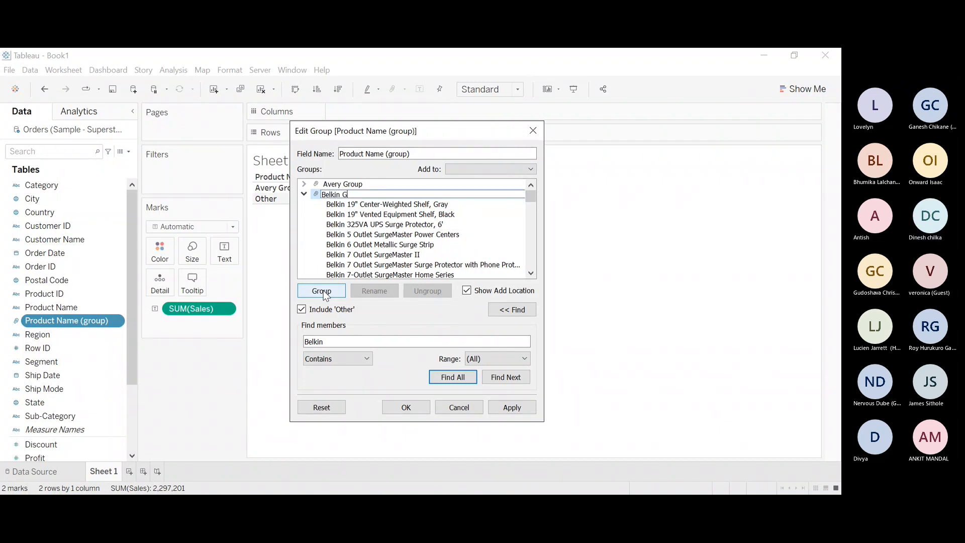
pyautogui.write('roup')
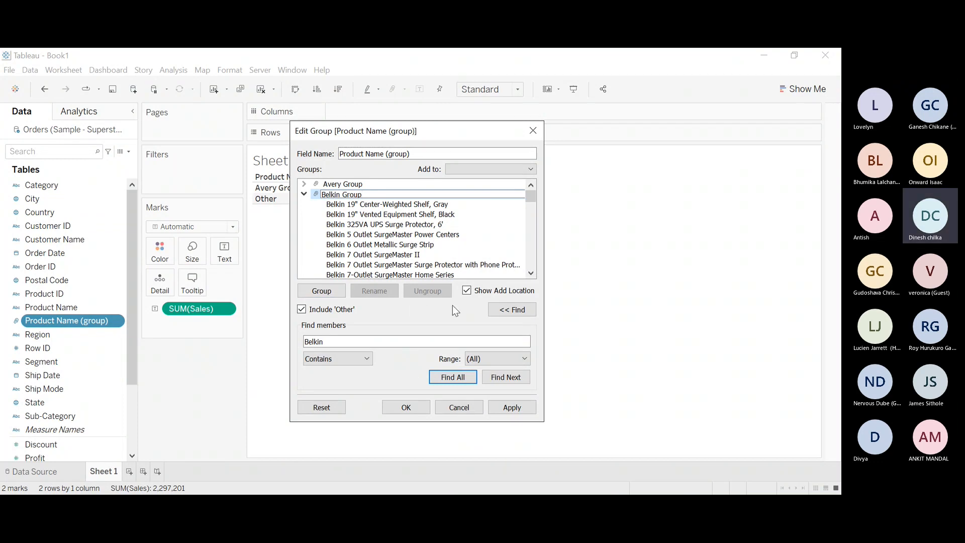
pyautogui.click(412, 408)
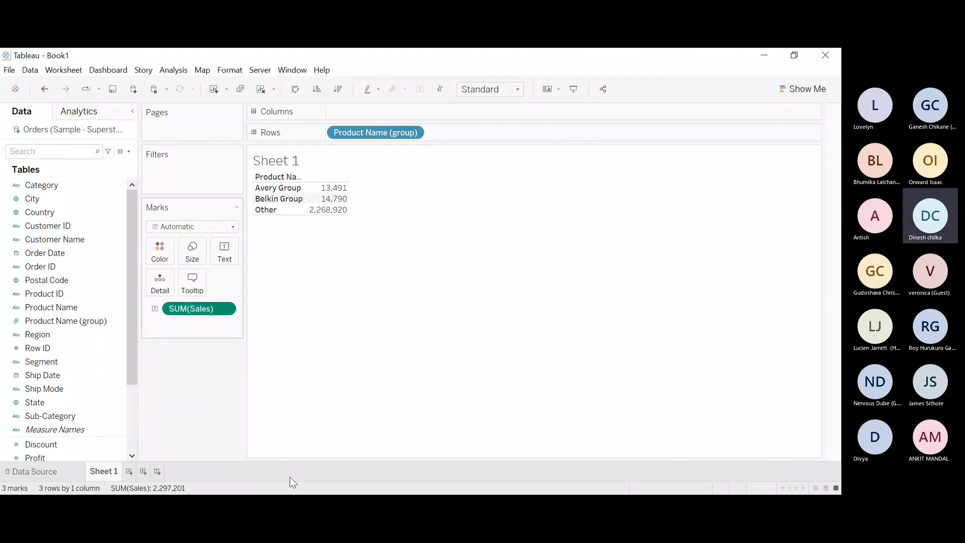
# Show the Sales values in the group table as percent of total.
pyautogui.click(385, 418)
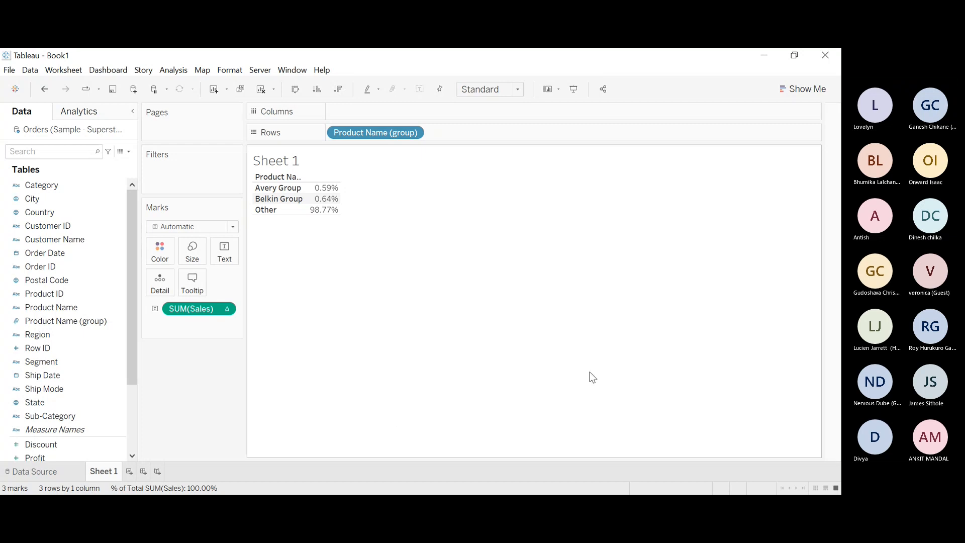
pyautogui.click(728, 464)
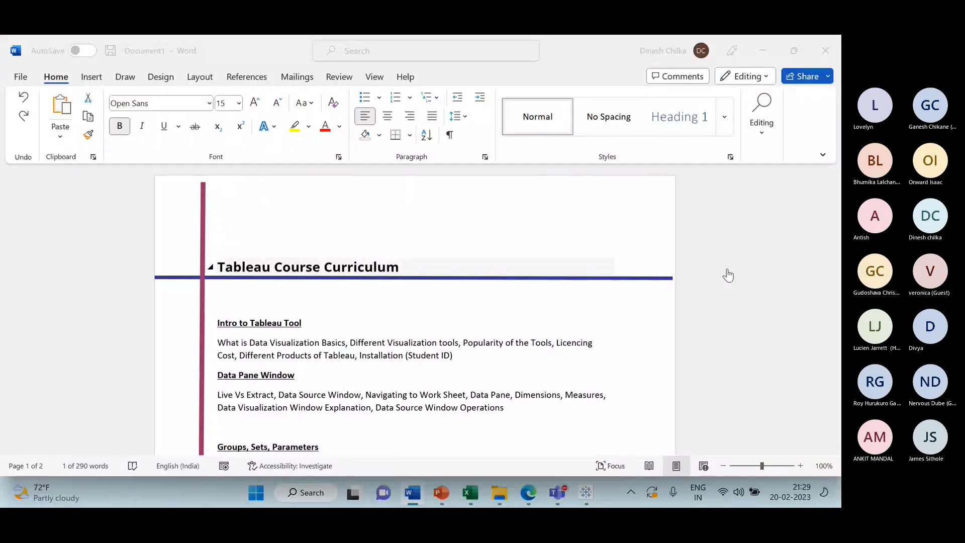
# Switch from Word to the Tableau workbook and place Order Date on Rows of the empty Sheet 1.
pyautogui.hotkey('alt', 'Tab')
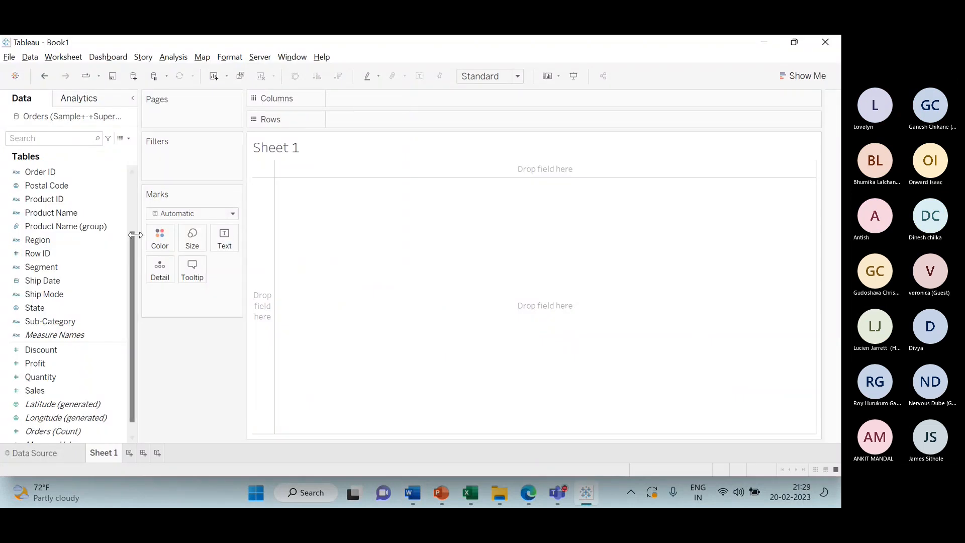
pyautogui.moveTo(135, 237); pyautogui.dragTo(129, 248)
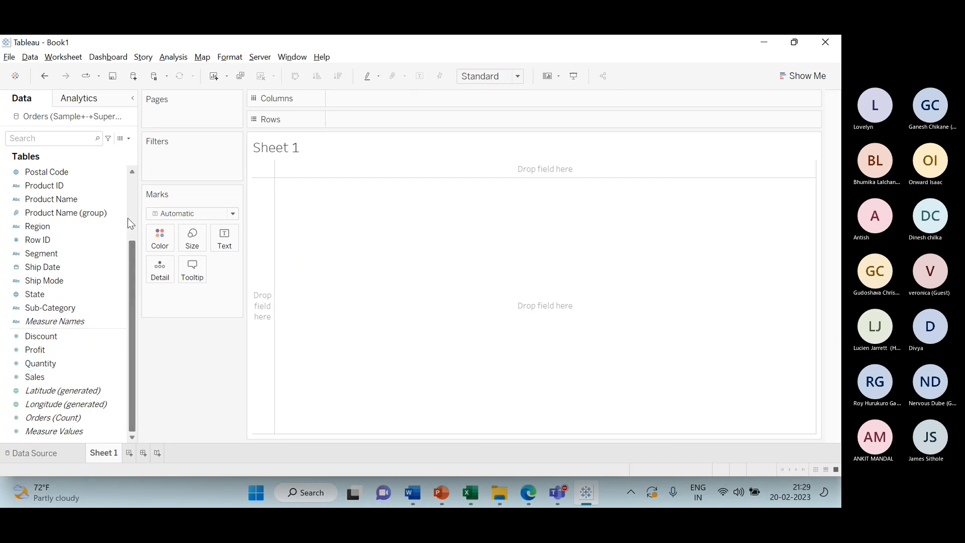
pyautogui.scroll(3, 128, 218)
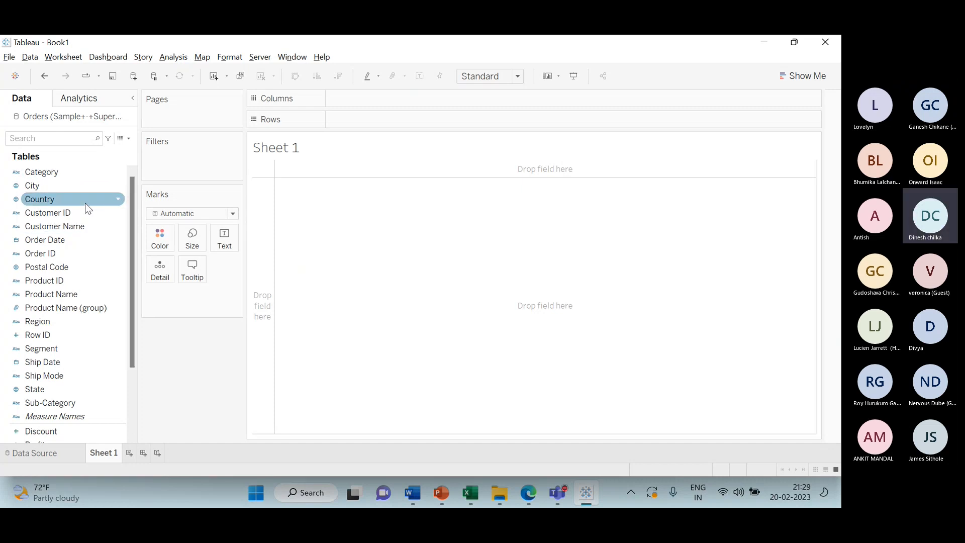
pyautogui.click(82, 242)
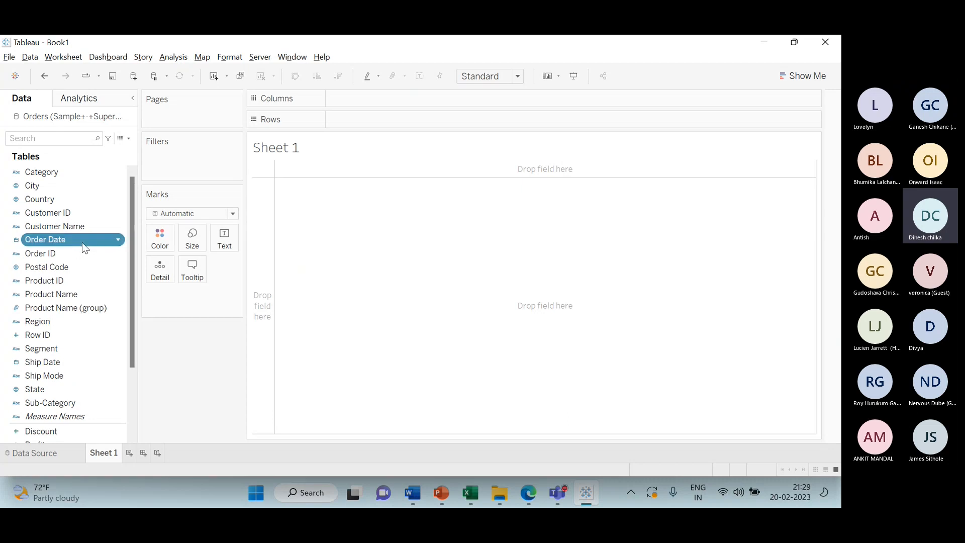
pyautogui.moveTo(82, 243); pyautogui.dragTo(395, 128)
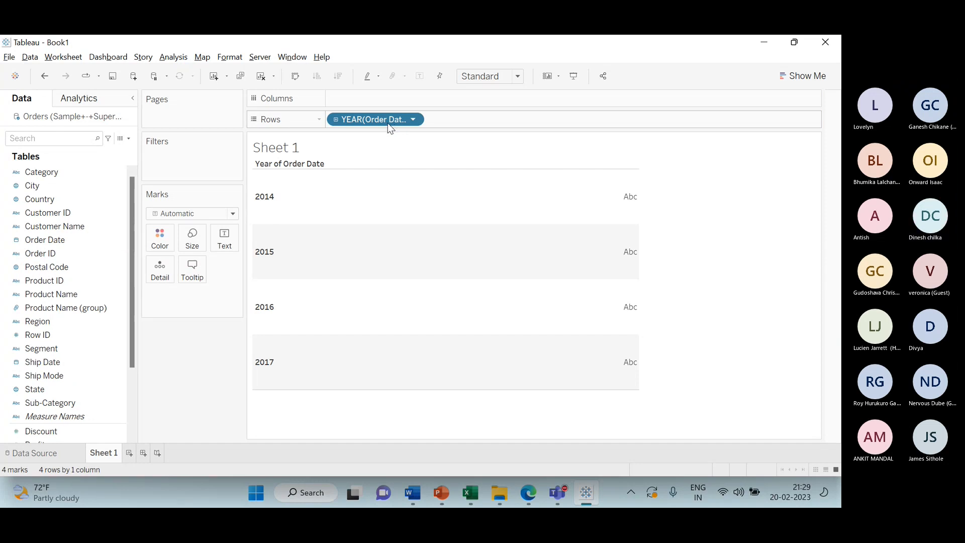
# Drill the year of Order Date on Rows down to quarter, month and day.
pyautogui.click(336, 120)
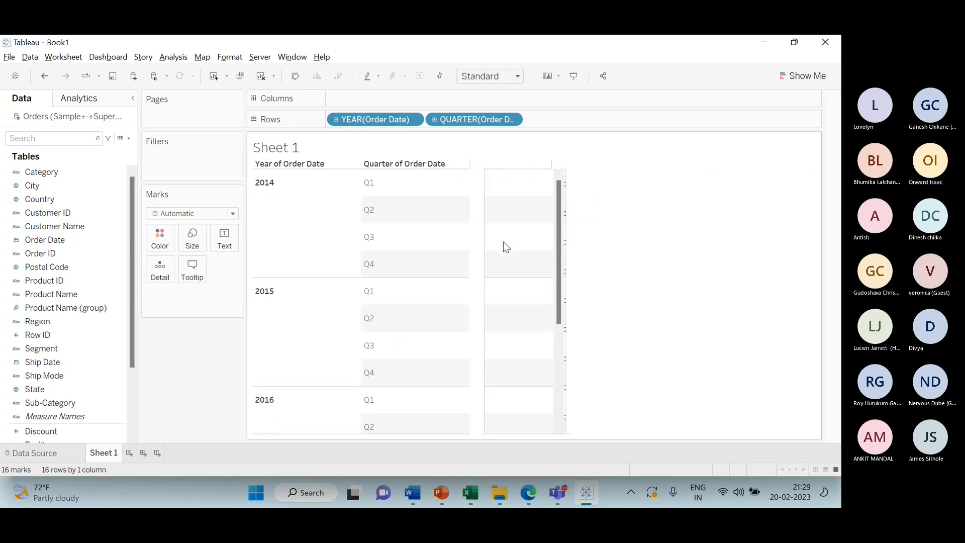
pyautogui.click(435, 121)
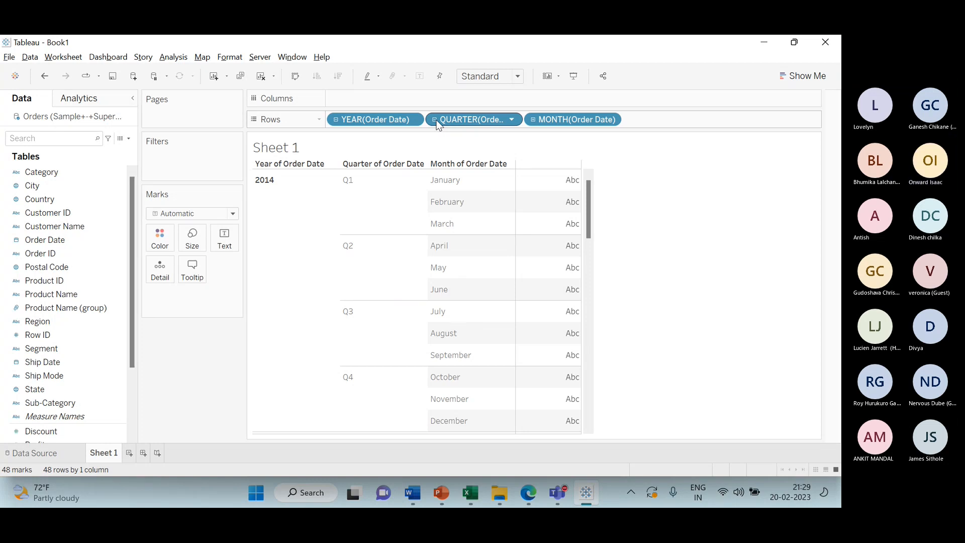
pyautogui.click(530, 118)
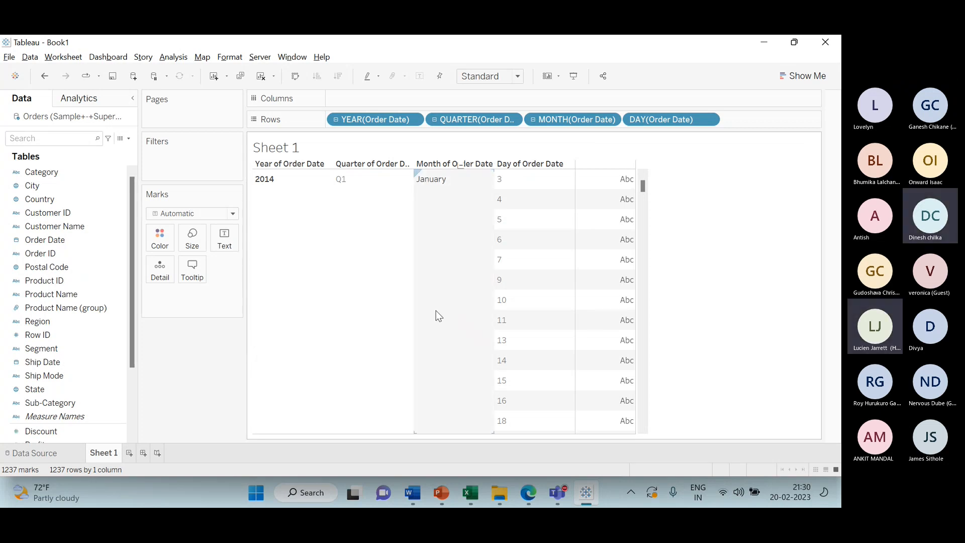
# Open Sticky Notes and write the heading "Hirechy" in the note.
pyautogui.click(257, 494)
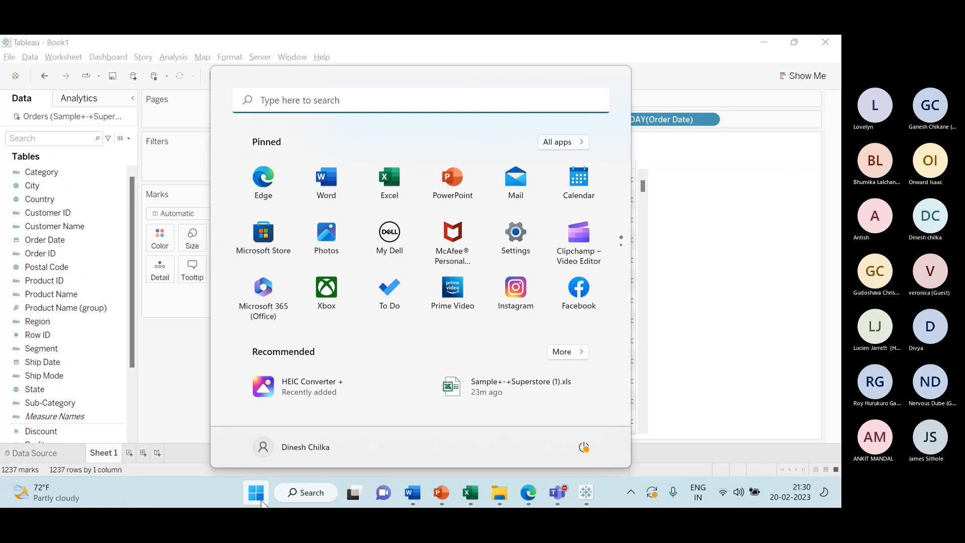
pyautogui.write('st')
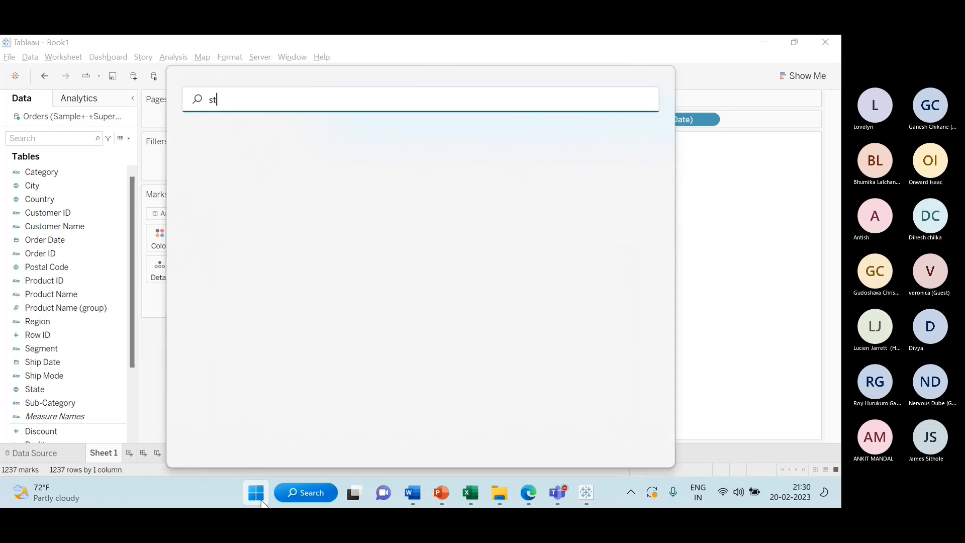
pyautogui.press('Down')
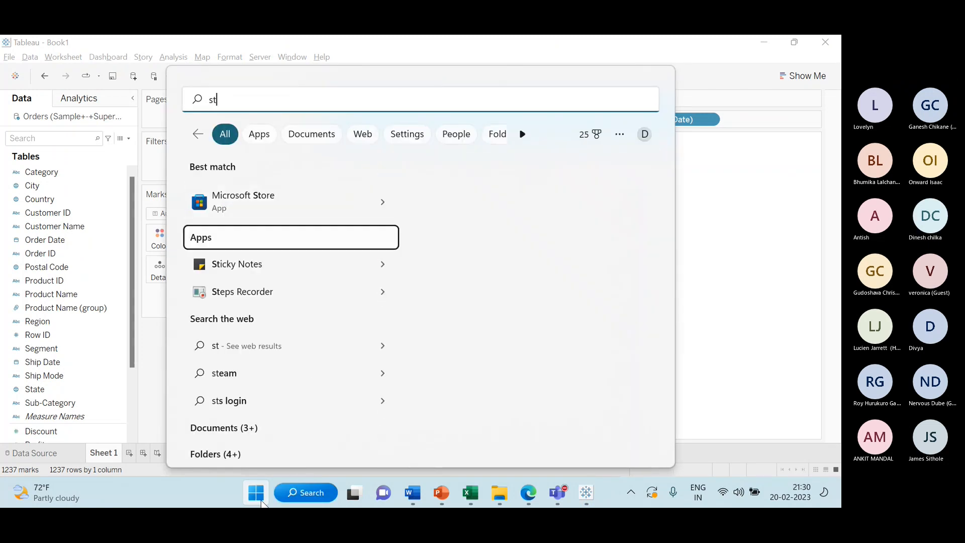
pyautogui.press('Down')
pyautogui.press('Return')
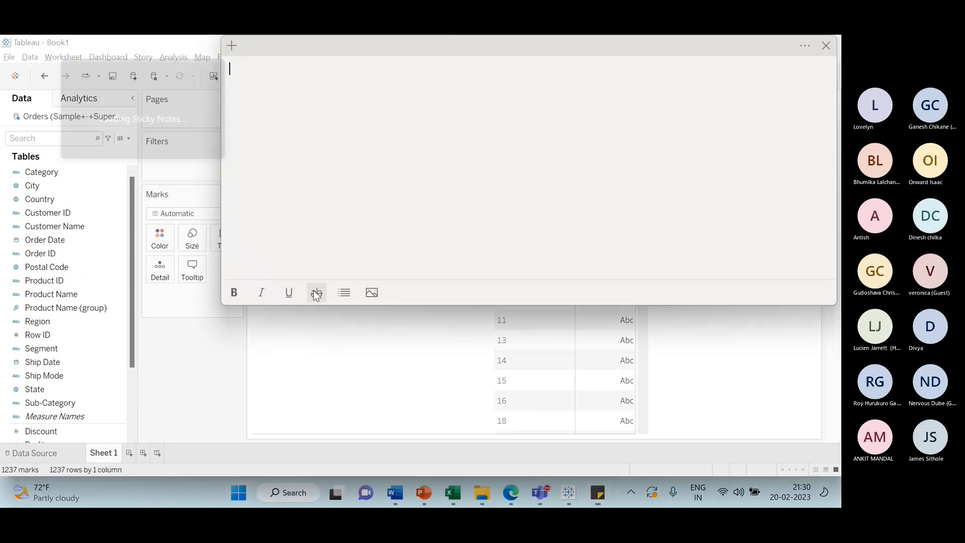
pyautogui.write('Hi')
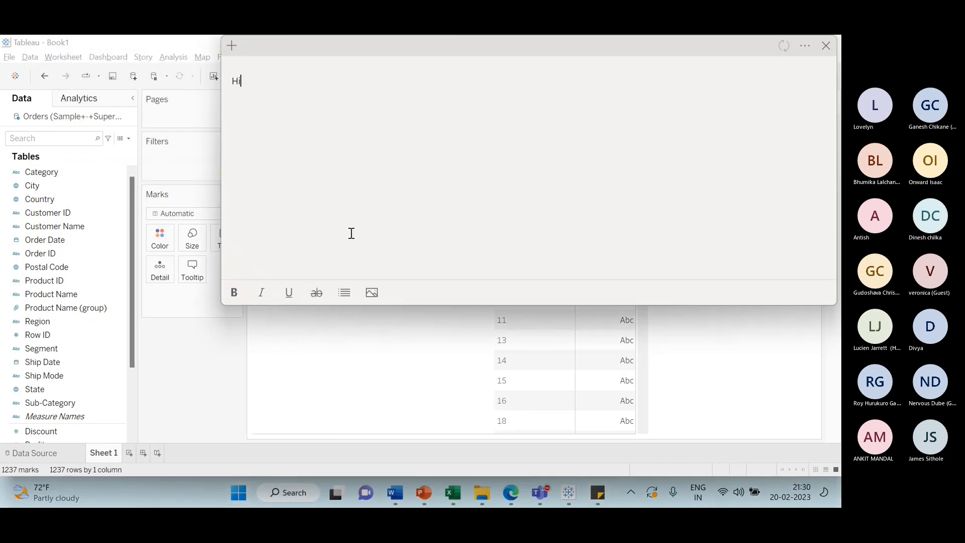
pyautogui.write('re')
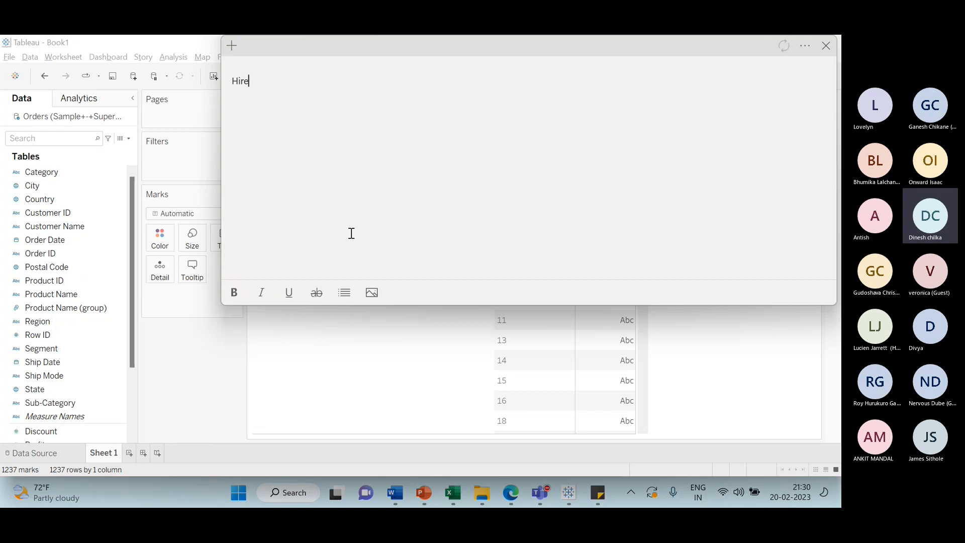
pyautogui.write('c')
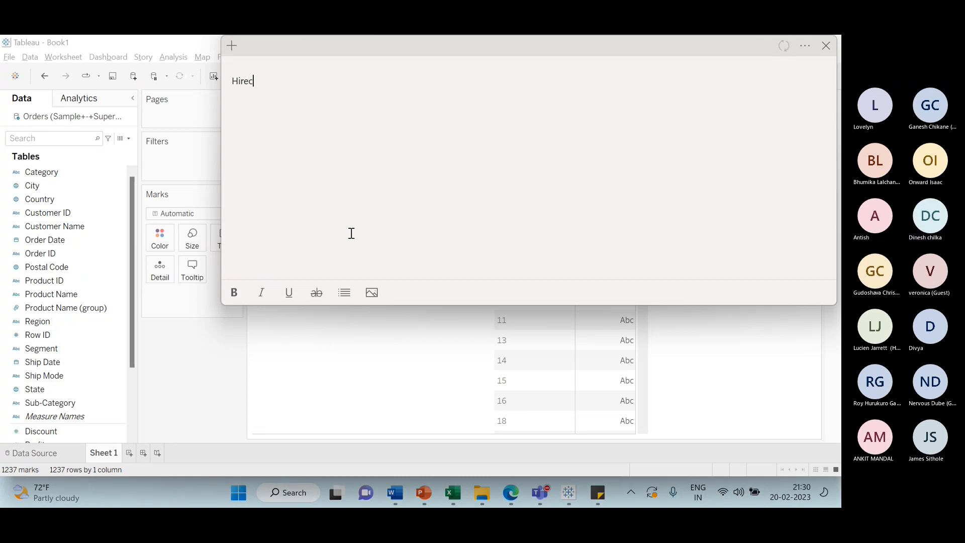
pyautogui.write('hy')
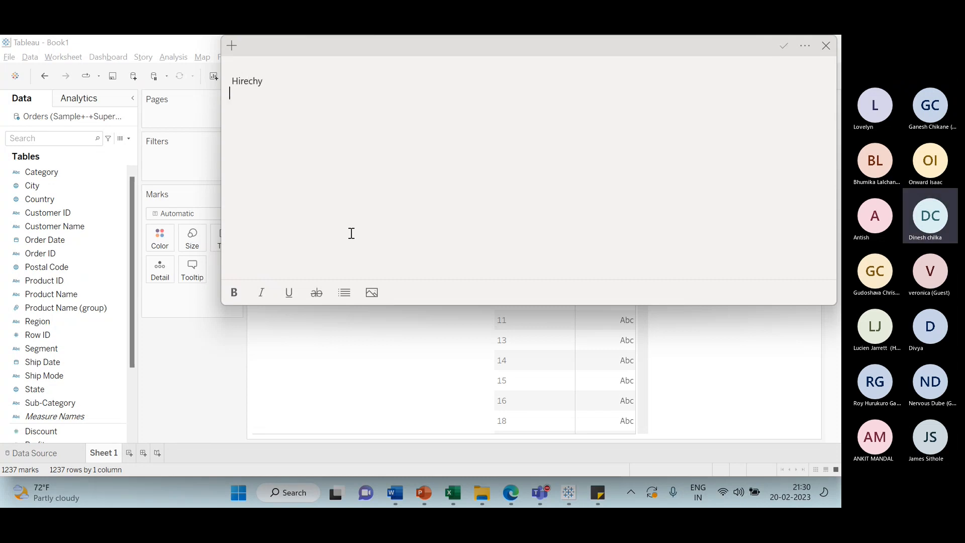
pyautogui.write('Tableau ')
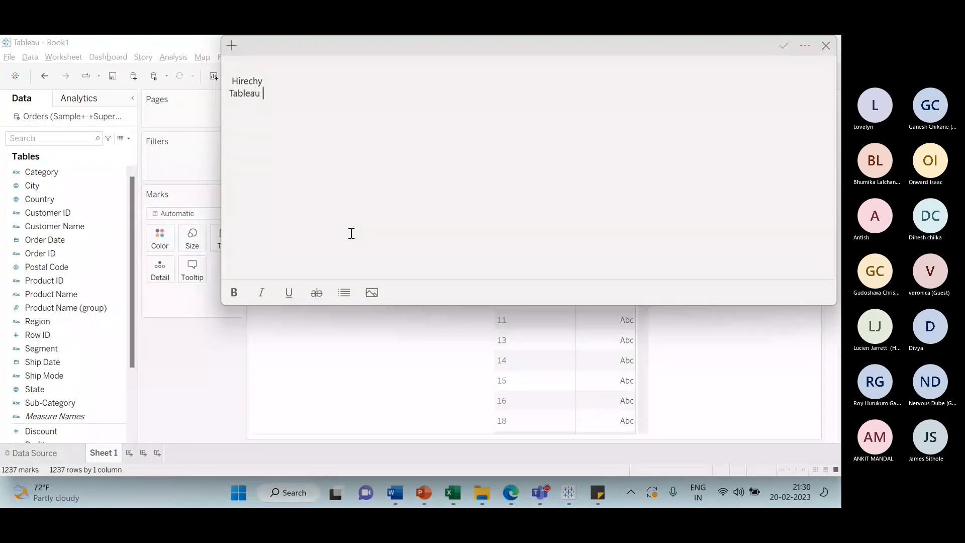
pyautogui.write('in')
pyautogui.hotkey('alt', 'Tab')
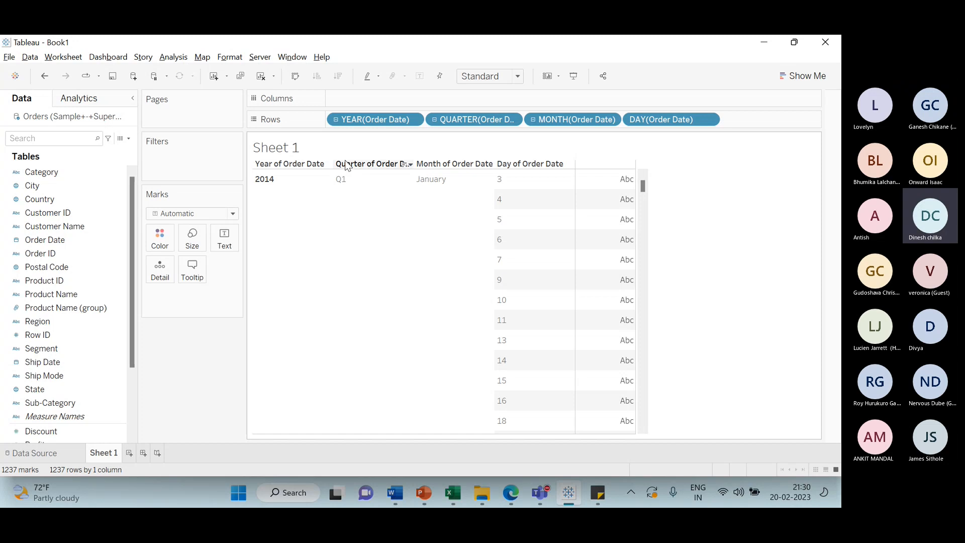
pyautogui.hotkey('alt', 'Tab')
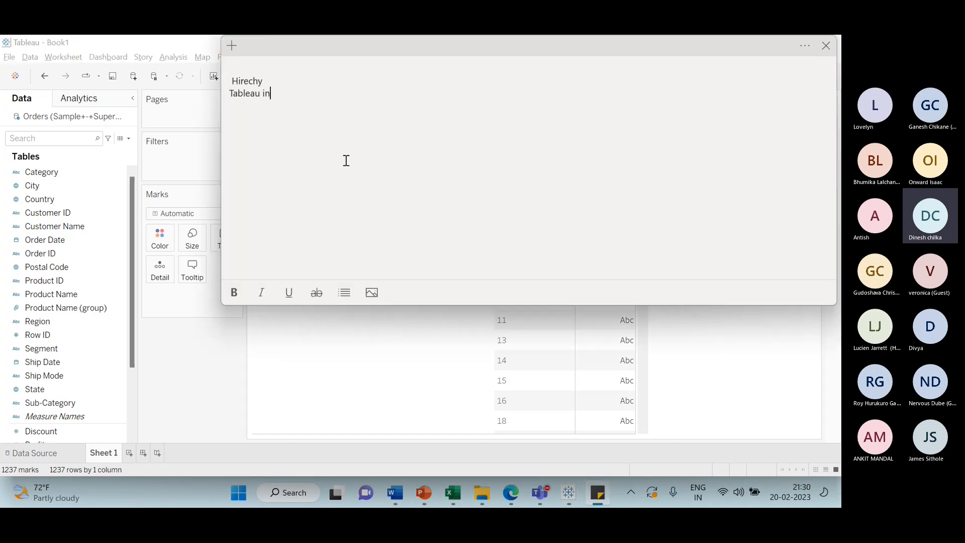
pyautogui.press('BackSpace')
pyautogui.press('BackSpace')
pyautogui.press('BackSpace')
pyautogui.press('BackSpace')
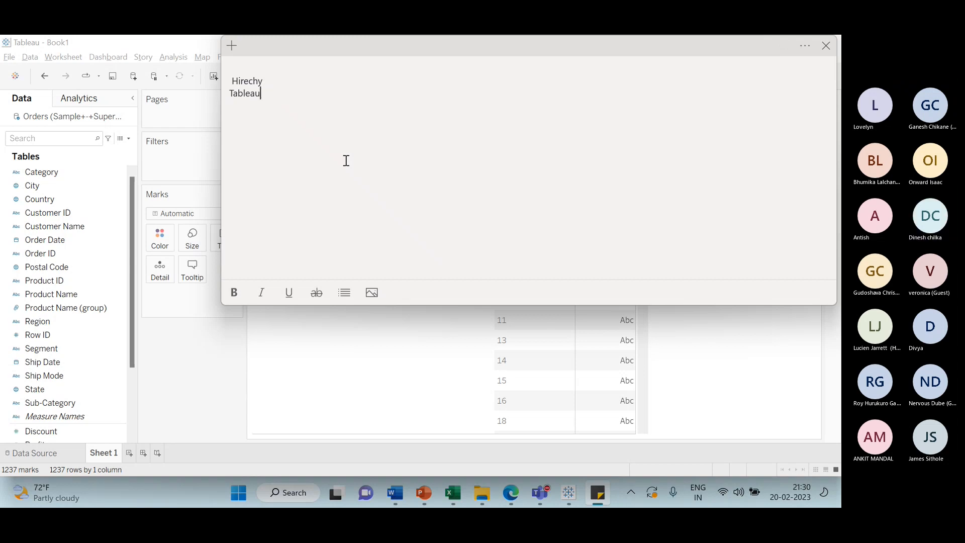
pyautogui.press('BackSpace')
pyautogui.press('BackSpace')
pyautogui.press('BackSpace')
pyautogui.press('BackSpace')
pyautogui.press('BackSpace')
pyautogui.press('BackSpace')
# List "category" and "subcategory" on separate lines under the "Hirechy" heading of the note.
pyautogui.write('cat')
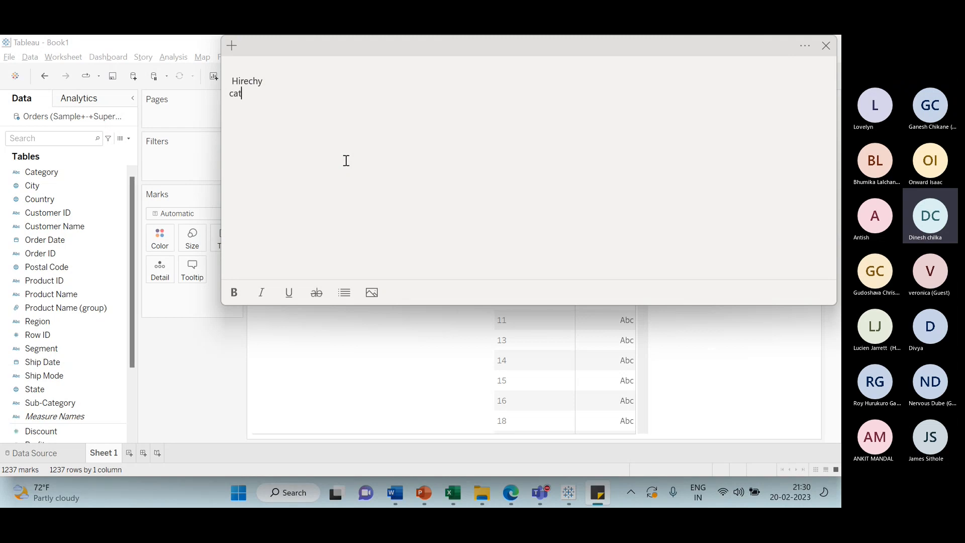
pyautogui.write('egory')
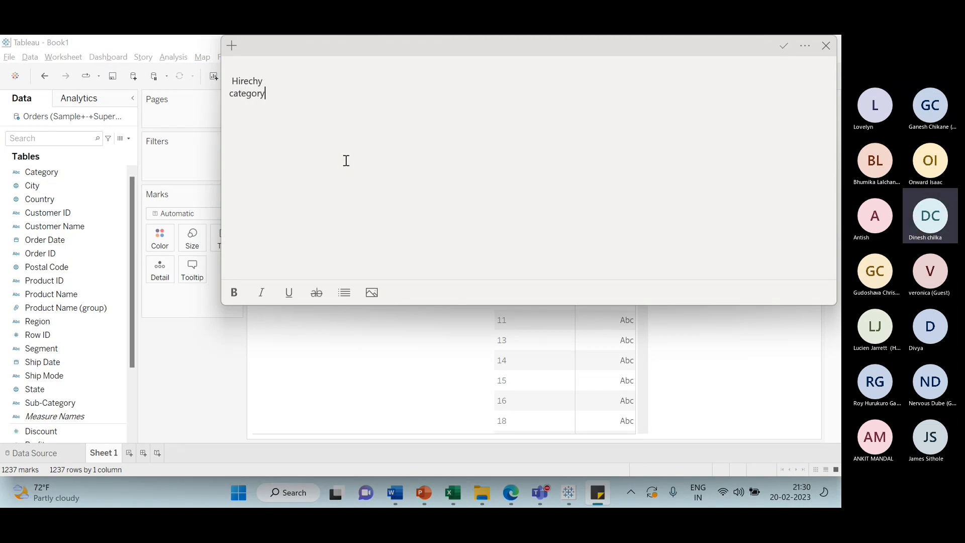
pyautogui.press('Return')
pyautogui.write('subcat')
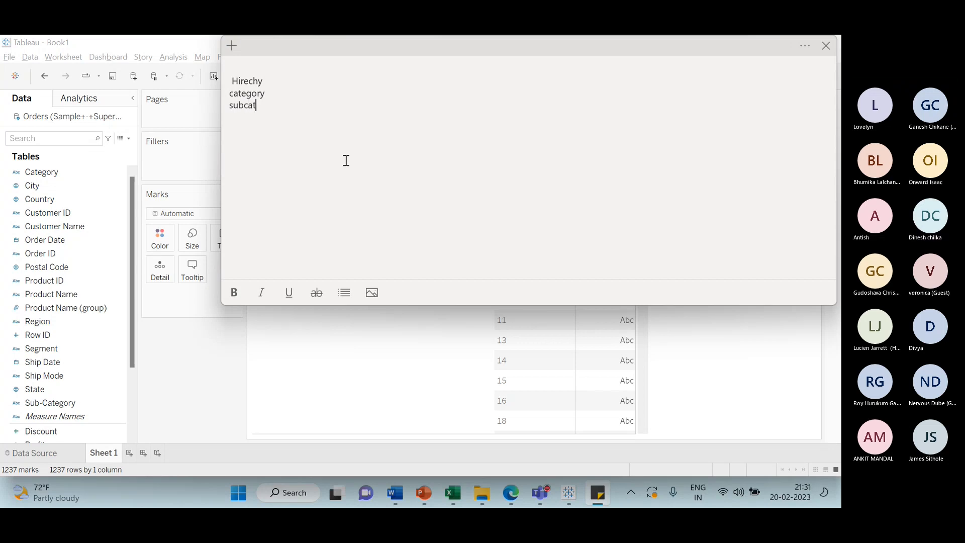
pyautogui.write('egory ')
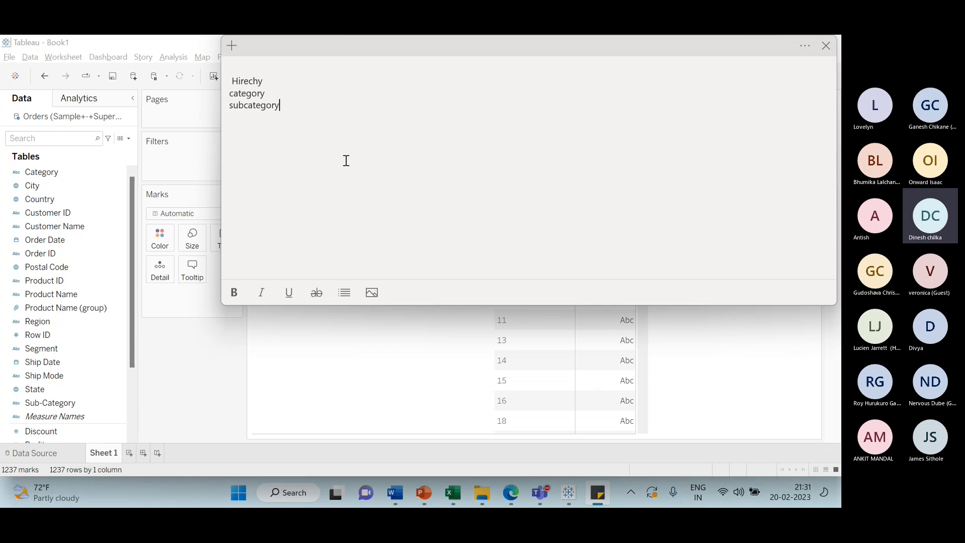
# Add "segment" and "ProductName" on separate lines below "subcategory" in the note.
pyautogui.write('segment Pro')
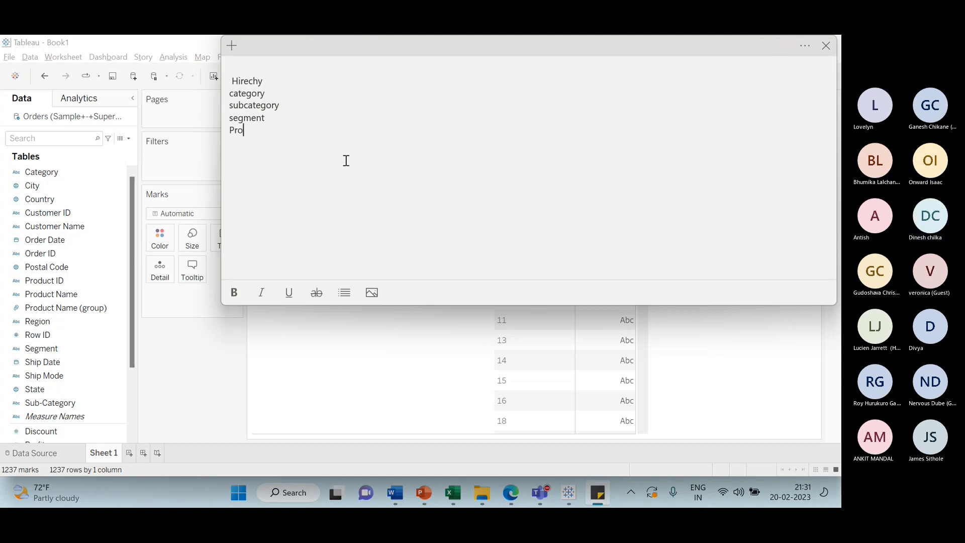
pyautogui.write('ductName')
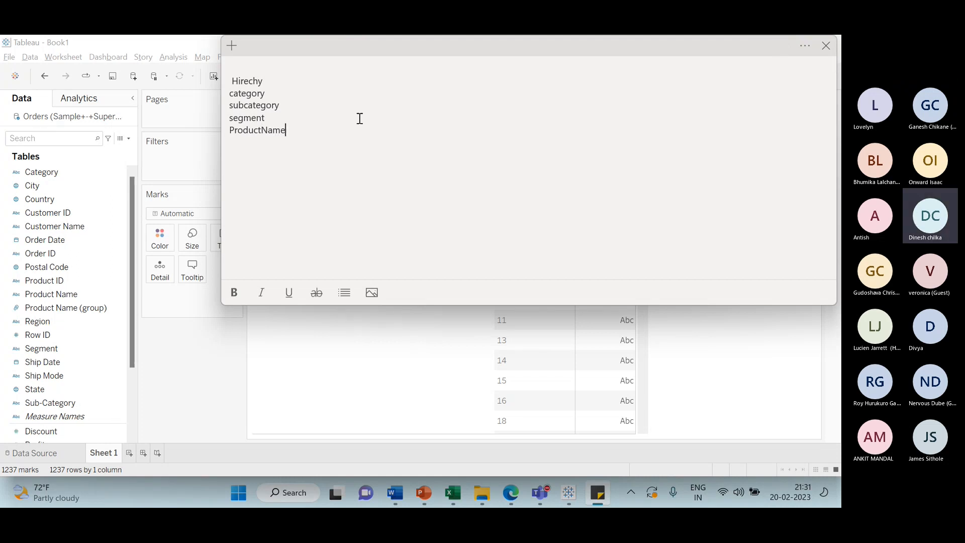
pyautogui.click(265, 94)
pyautogui.click(286, 104)
pyautogui.click(272, 120)
# Switch to Tableau and remove all the Order Date fields from Rows to empty Sheet 1.
pyautogui.hotkey('alt', 'Tab')
pyautogui.moveTo(381, 123); pyautogui.dragTo(430, 322)
pyautogui.moveTo(382, 120); pyautogui.dragTo(397, 330)
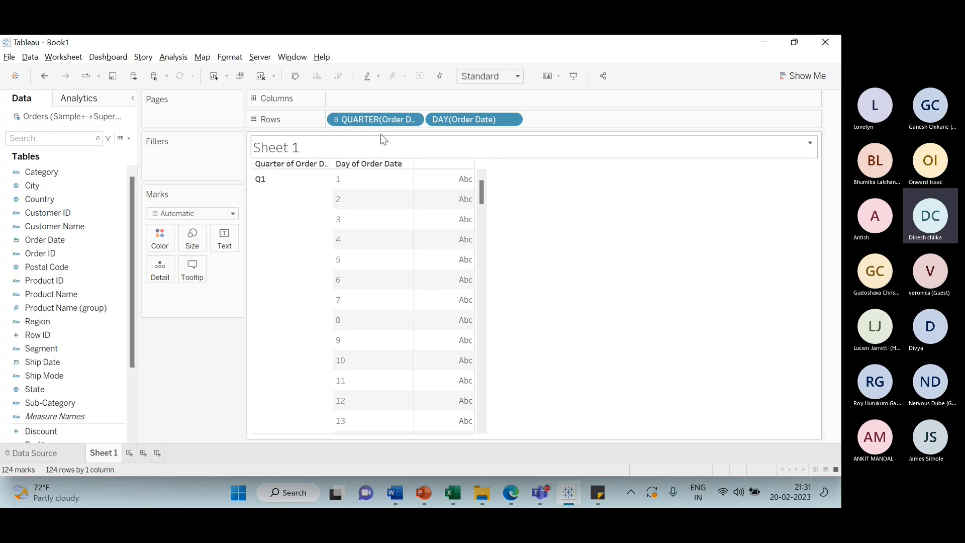
pyautogui.moveTo(384, 124); pyautogui.dragTo(712, 255)
pyautogui.moveTo(366, 124); pyautogui.dragTo(493, 224)
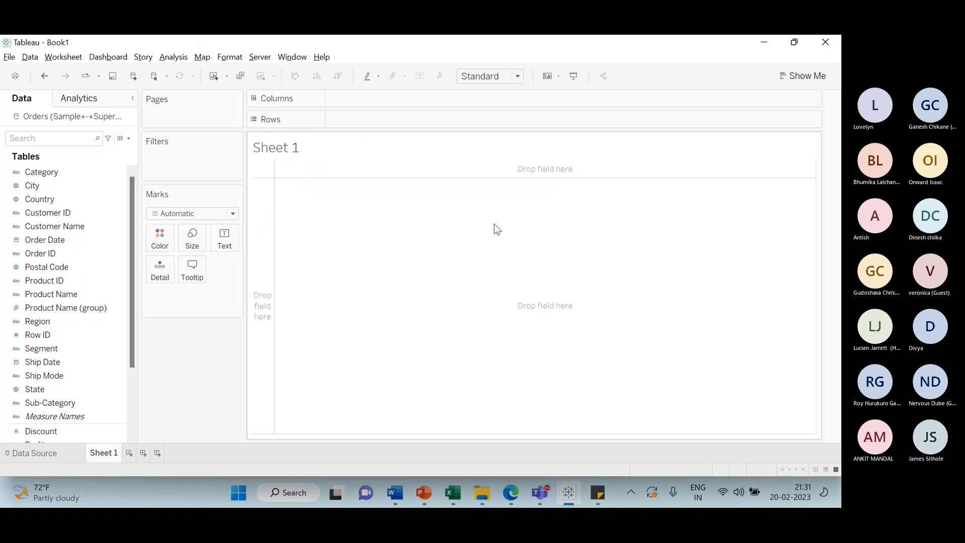
# Check the level list in the note, then create a hierarchy named "Category Products" from the Category field in Tableau.
pyautogui.hotkey('alt', 'Tab')
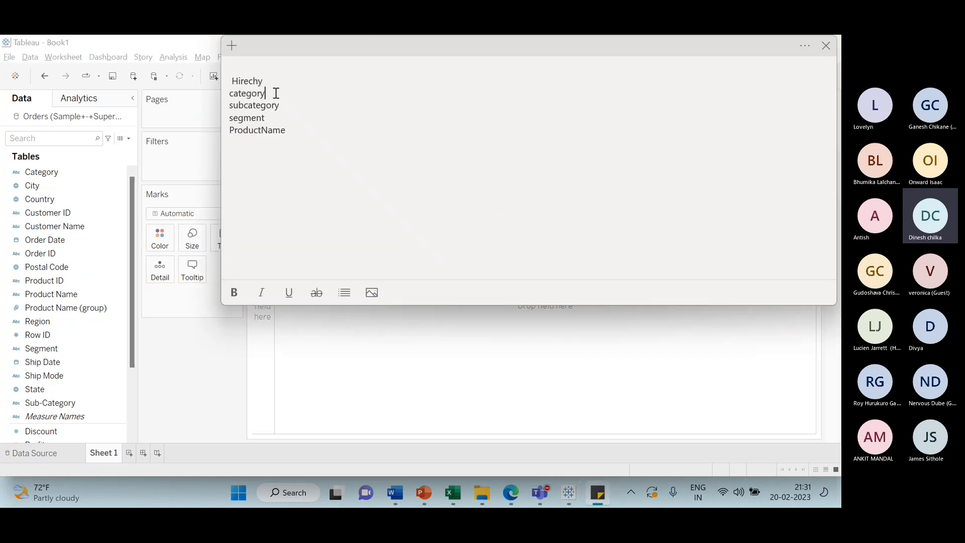
pyautogui.hotkey('alt', 'Tab')
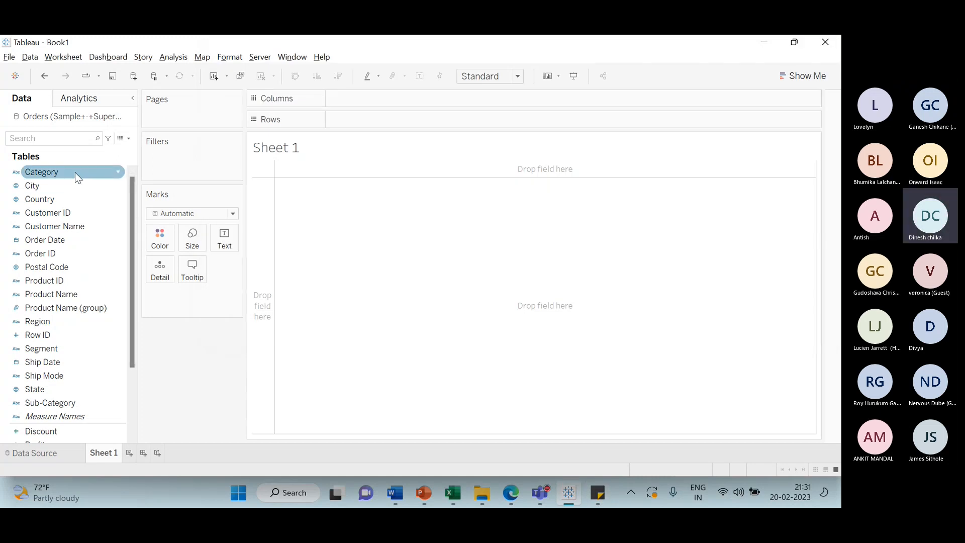
pyautogui.rightClick(75, 172)
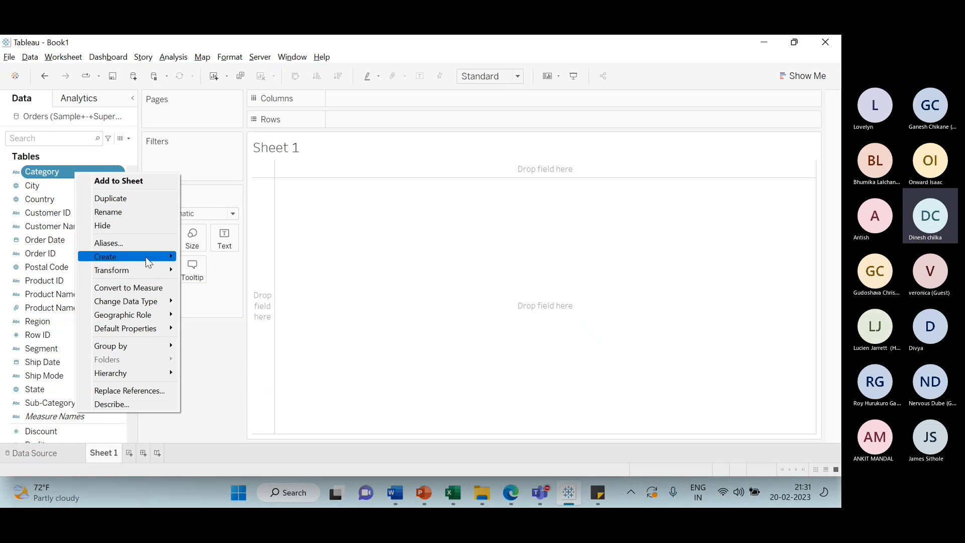
pyautogui.moveTo(147, 373)
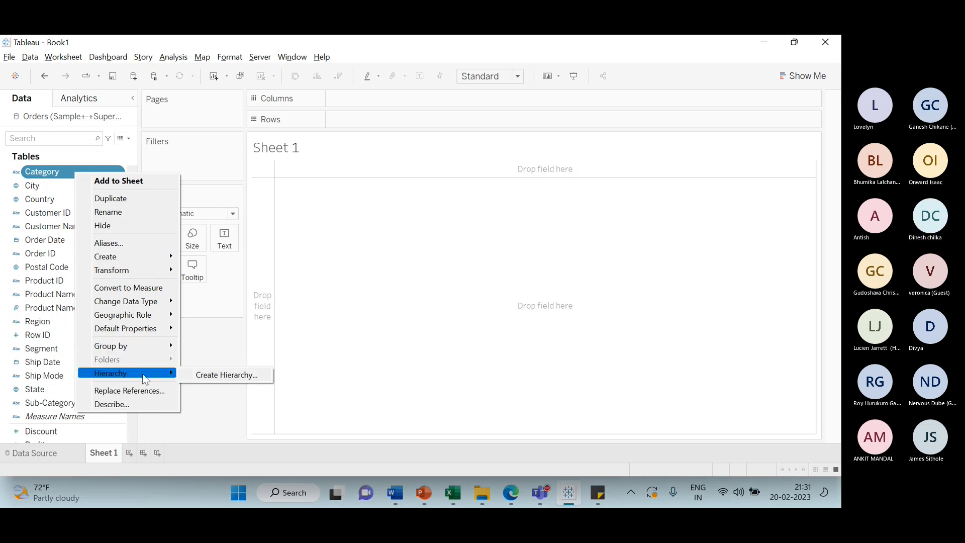
pyautogui.click(230, 375)
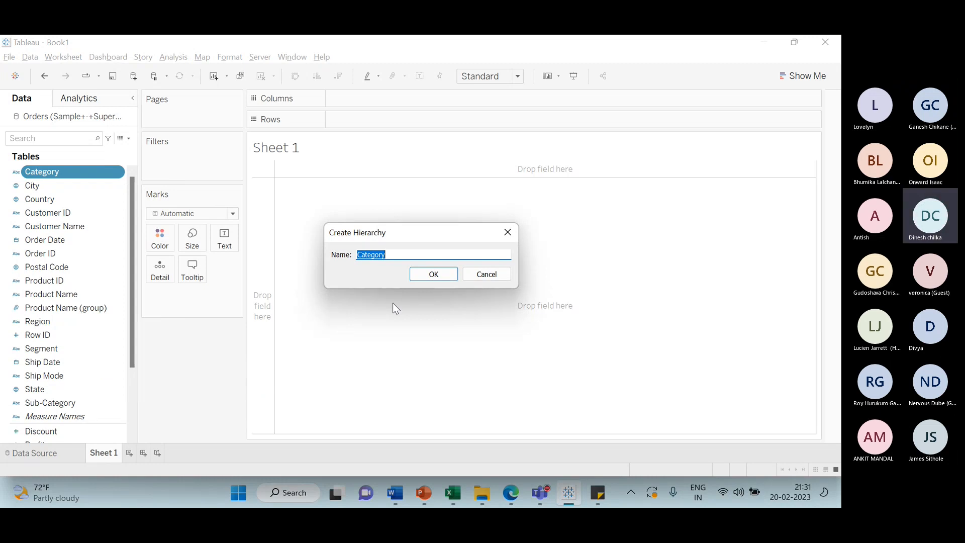
pyautogui.click(396, 260)
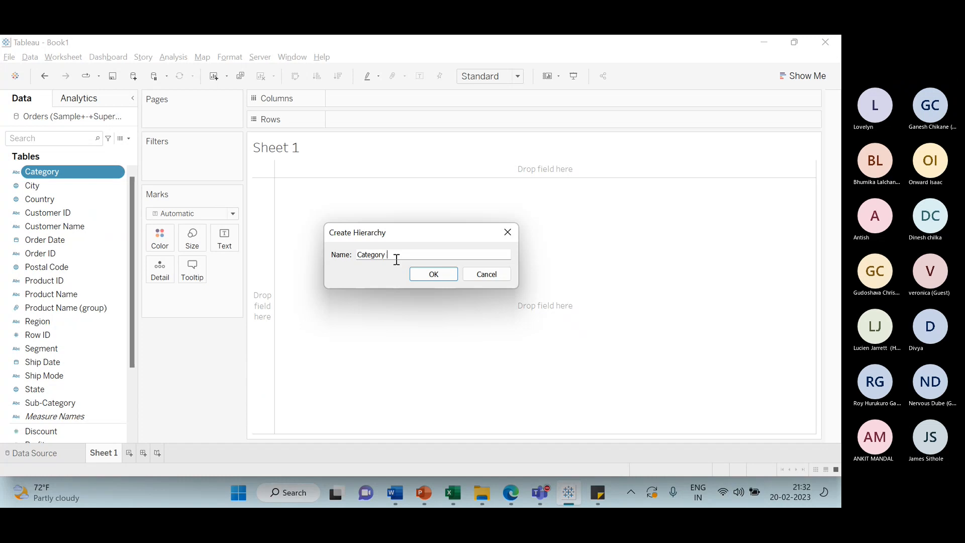
pyautogui.write('Pr')
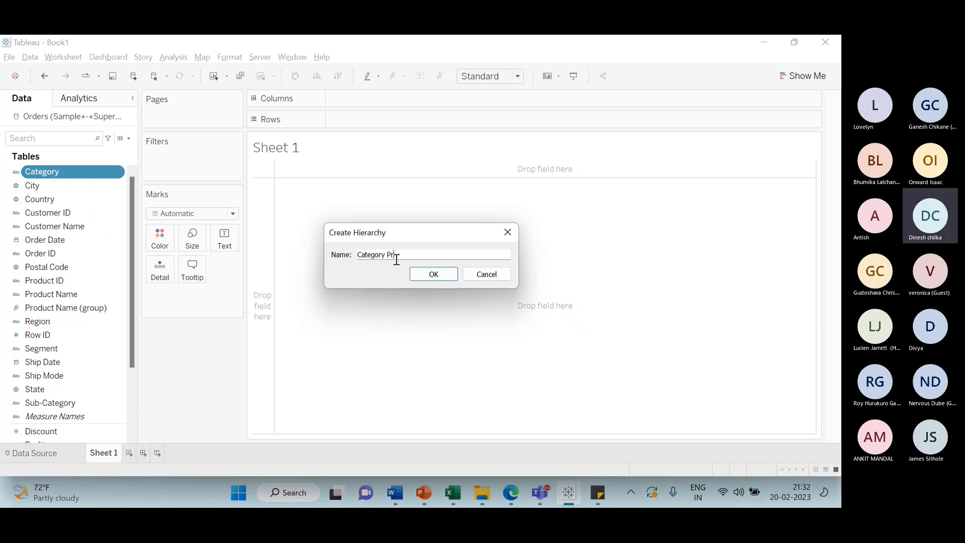
pyautogui.write('oducts')
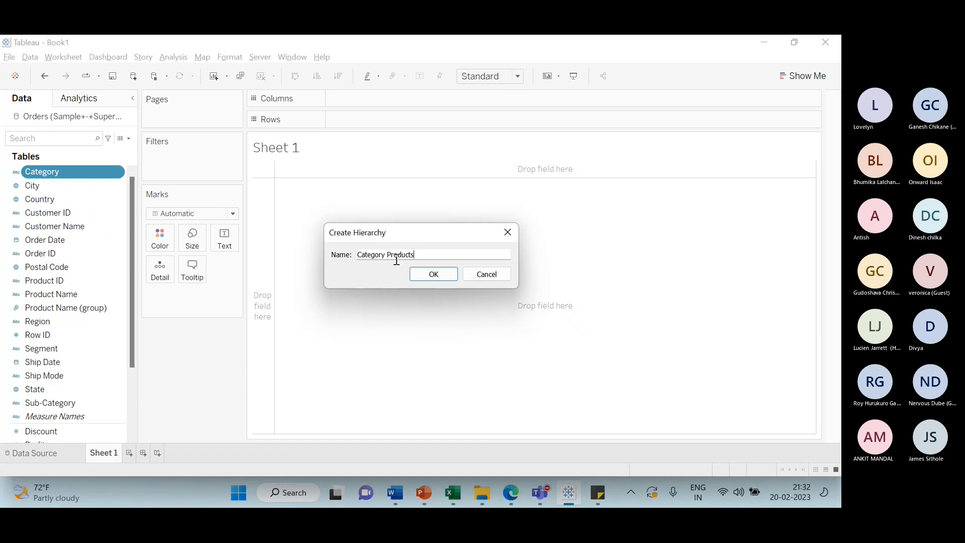
pyautogui.click(451, 278)
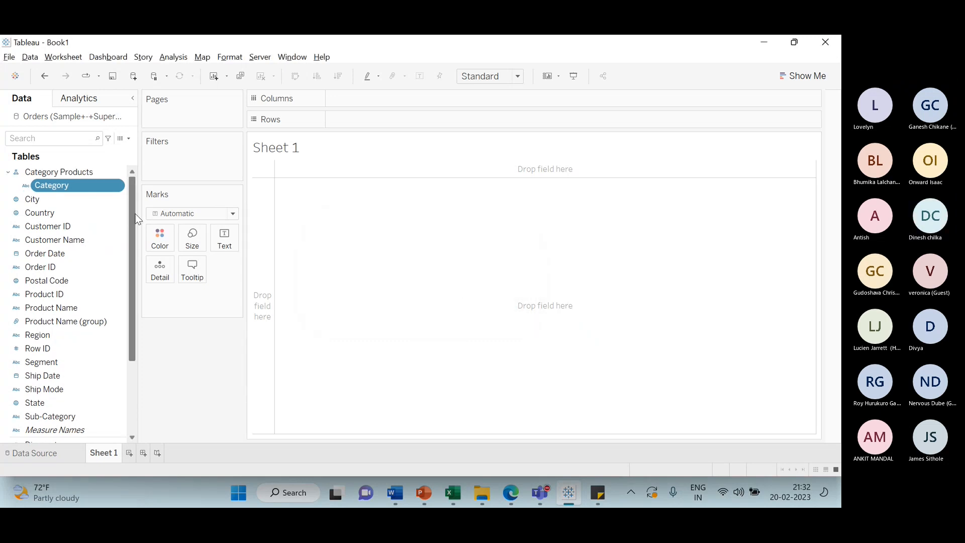
# Switch back to the Sticky Notes level list and place the cursor at the end of the "Hirechy" heading.
pyautogui.click(598, 493)
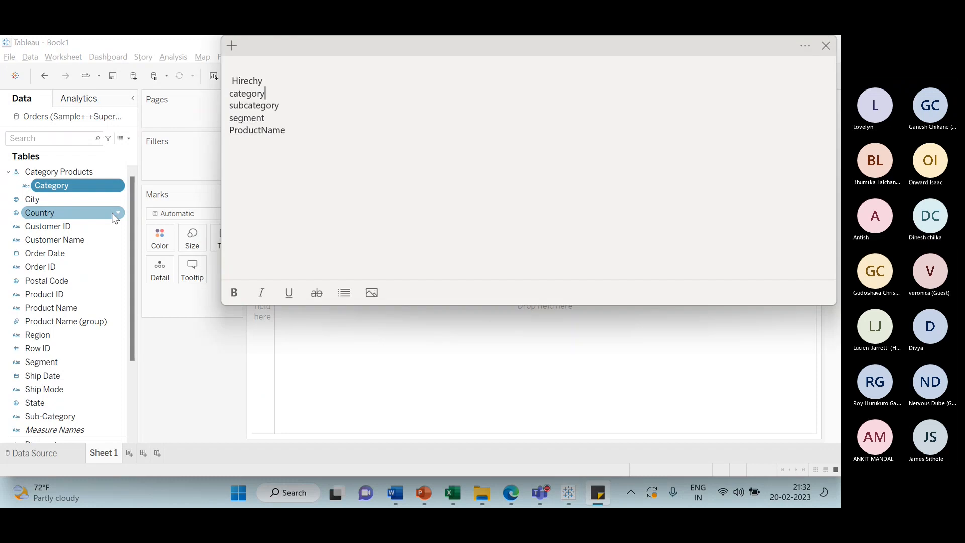
pyautogui.click(265, 81)
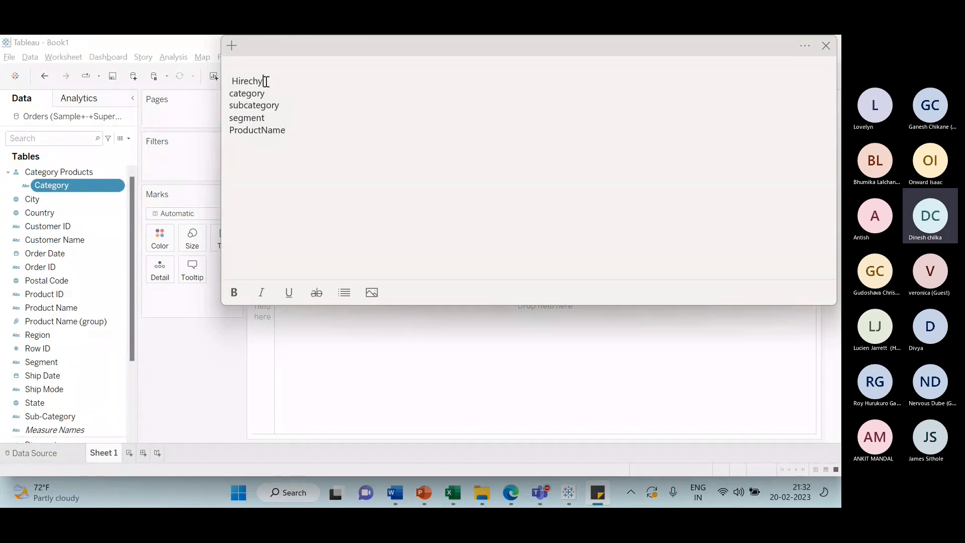
# Insert a blank line between the Hirechy heading and the list of levels in the sticky note.
pyautogui.press('Return')
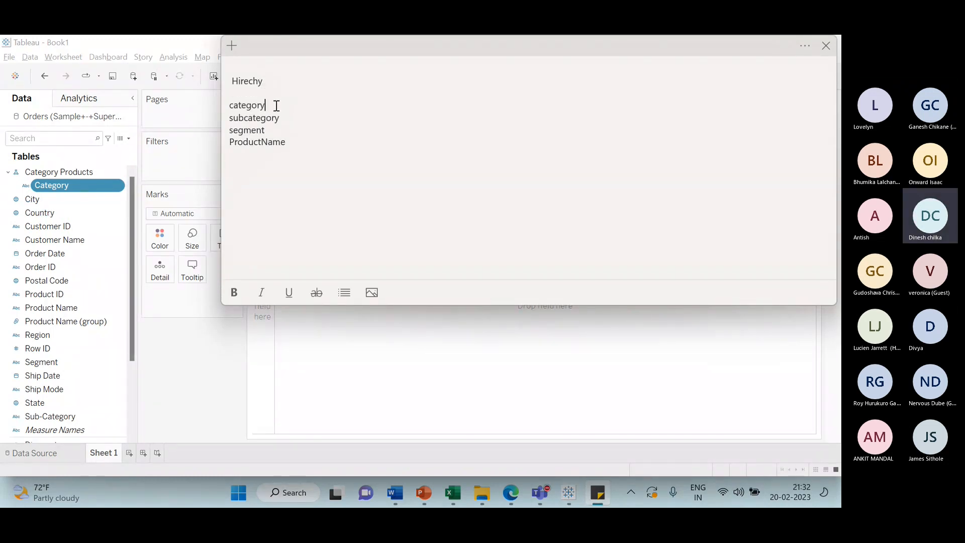
pyautogui.click(280, 118)
# Switch to Tableau and add Sub-Category to the Category Products hierarchy directly below Category.
pyautogui.click(161, 327)
pyautogui.scroll(-1, 76, 340)
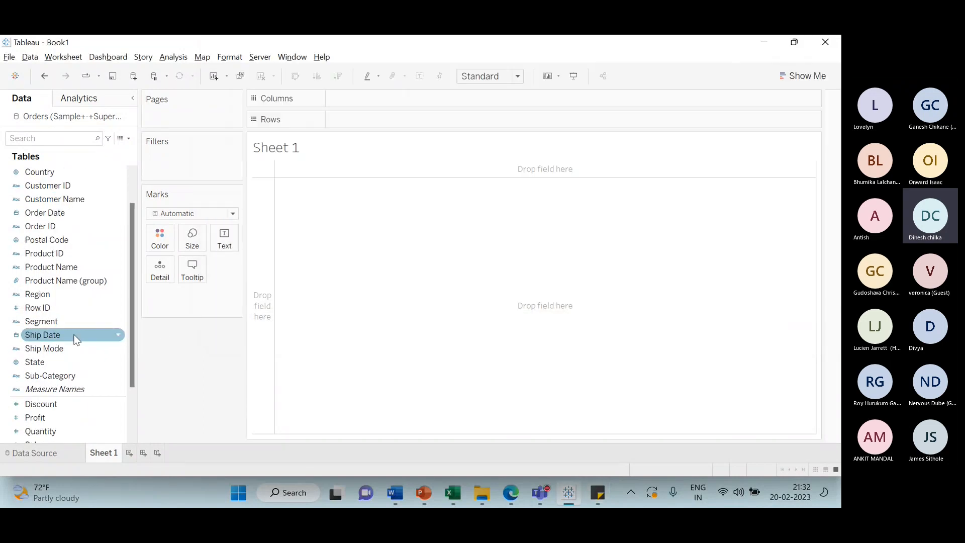
pyautogui.click(69, 376)
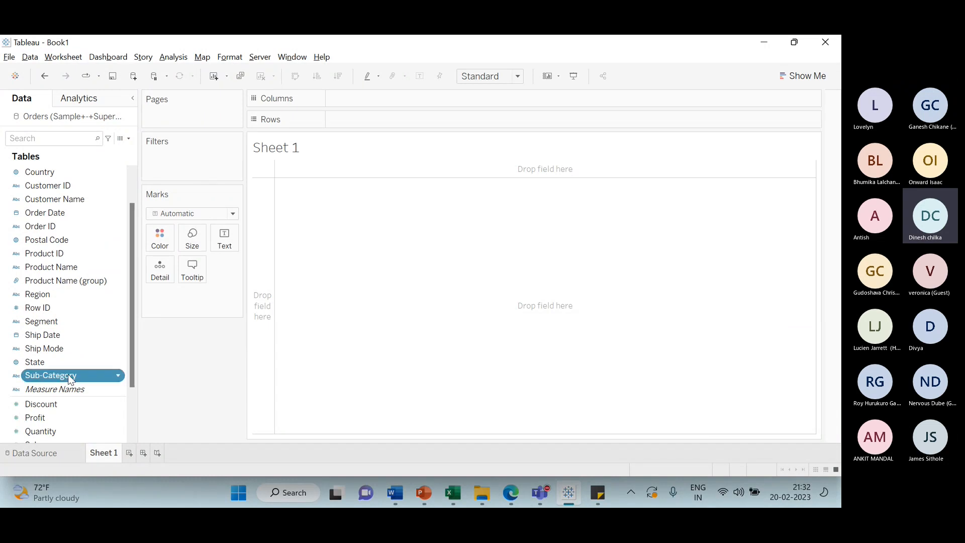
pyautogui.moveTo(68, 374); pyautogui.dragTo(93, 199)
# Check the next level in the sticky note and add Segment to the Category Products hierarchy below Sub-Category.
pyautogui.scroll(-1, 77, 373)
pyautogui.hotkey('alt', 'Tab')
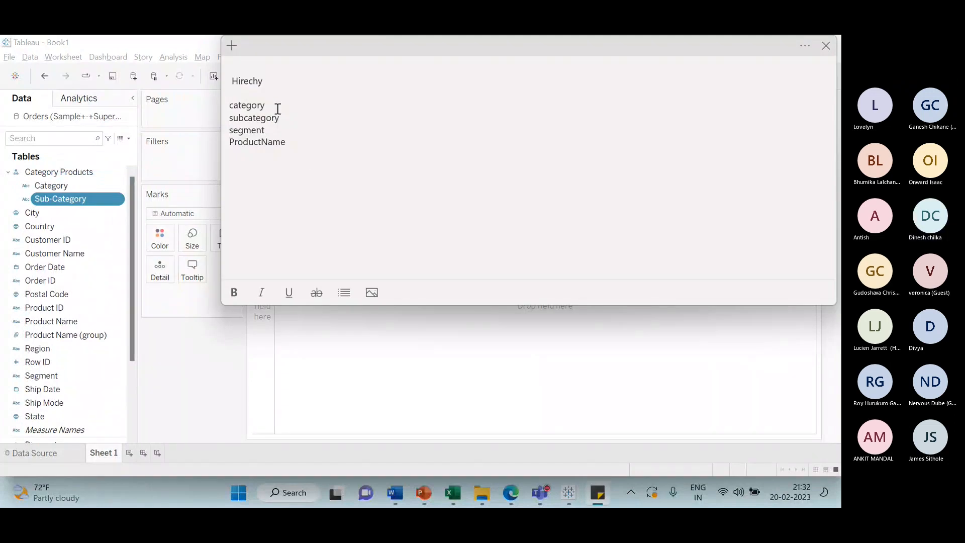
pyautogui.click(265, 131)
pyautogui.scroll(-3, 59, 336)
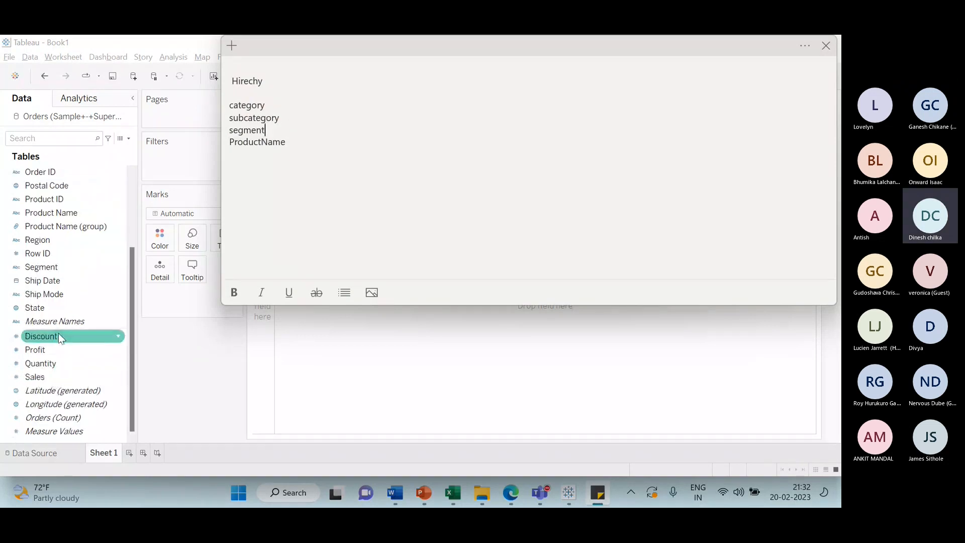
pyautogui.click(45, 273)
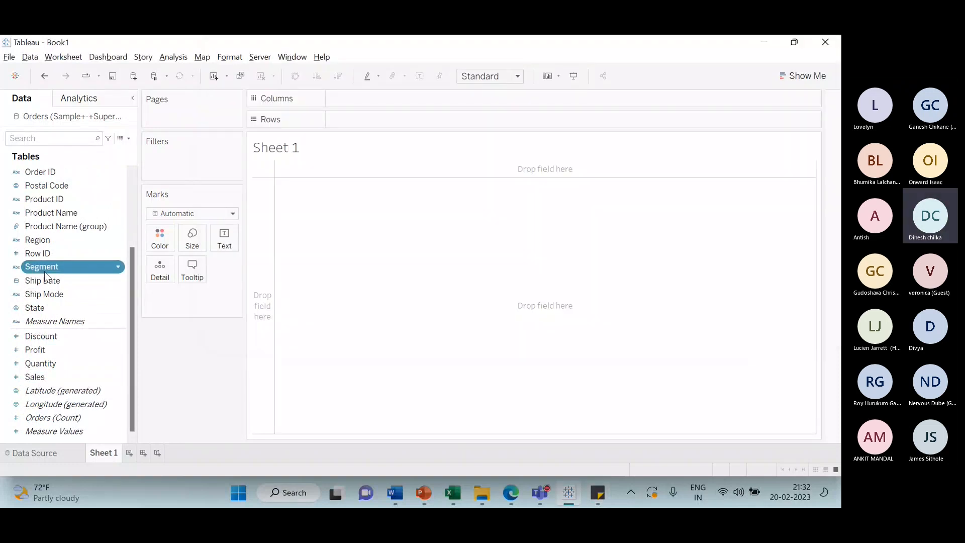
pyautogui.moveTo(45, 275); pyautogui.dragTo(62, 203)
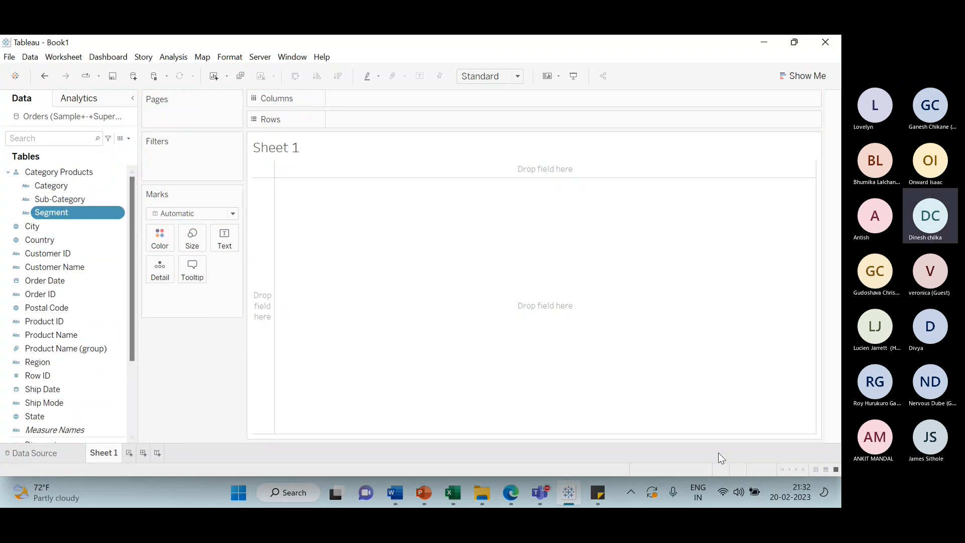
# Check the last level in the sticky note and add Product Name (group) to the Category Products hierarchy below Segment.
pyautogui.click(598, 493)
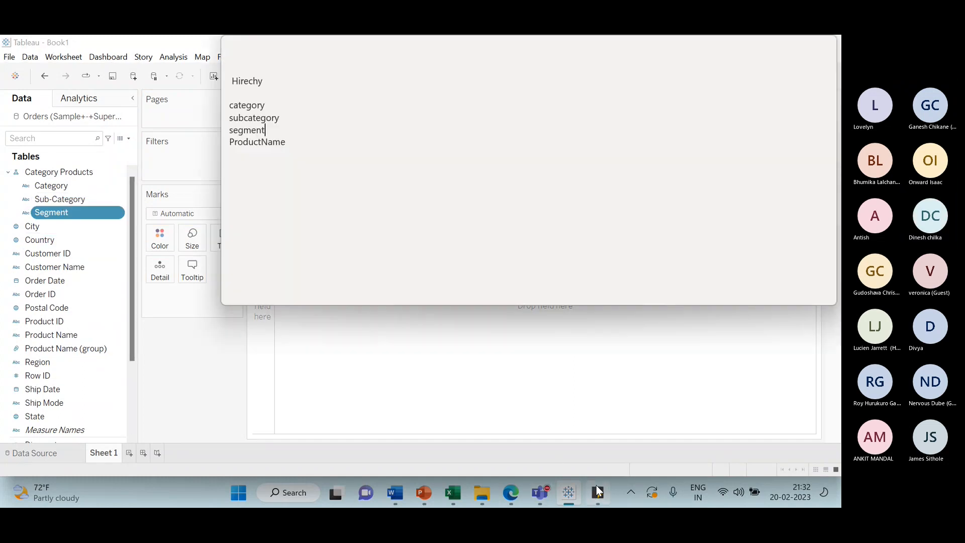
pyautogui.click(288, 141)
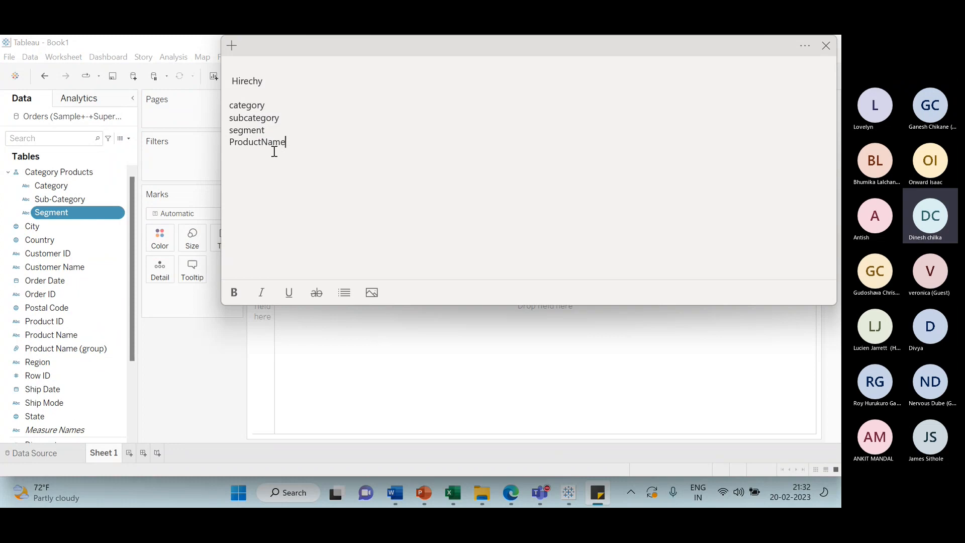
pyautogui.click(130, 295)
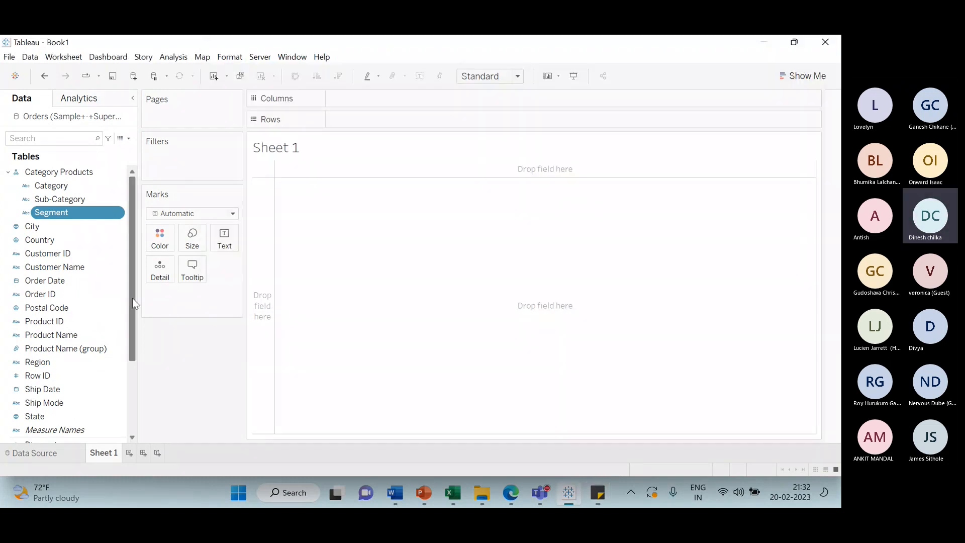
pyautogui.scroll(-2, 82, 312)
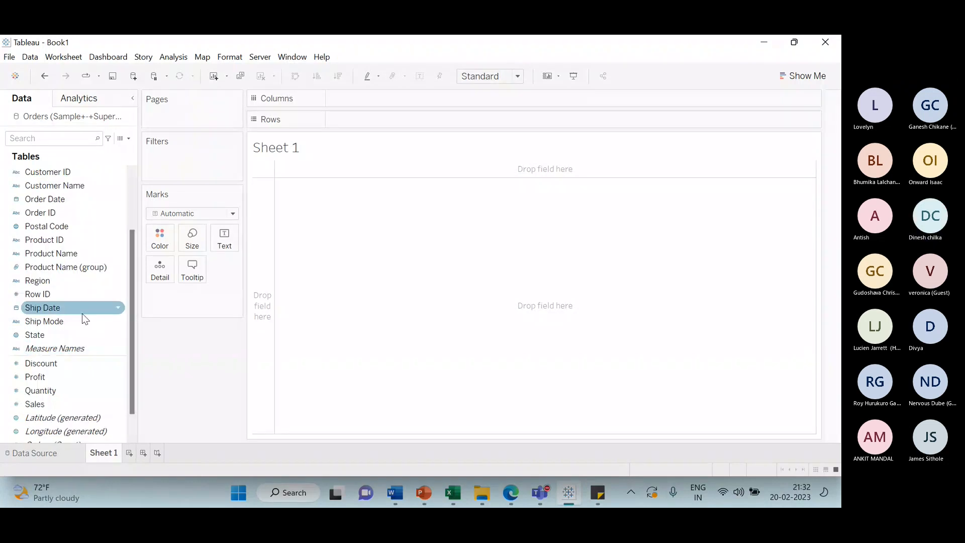
pyautogui.scroll(1, 96, 280)
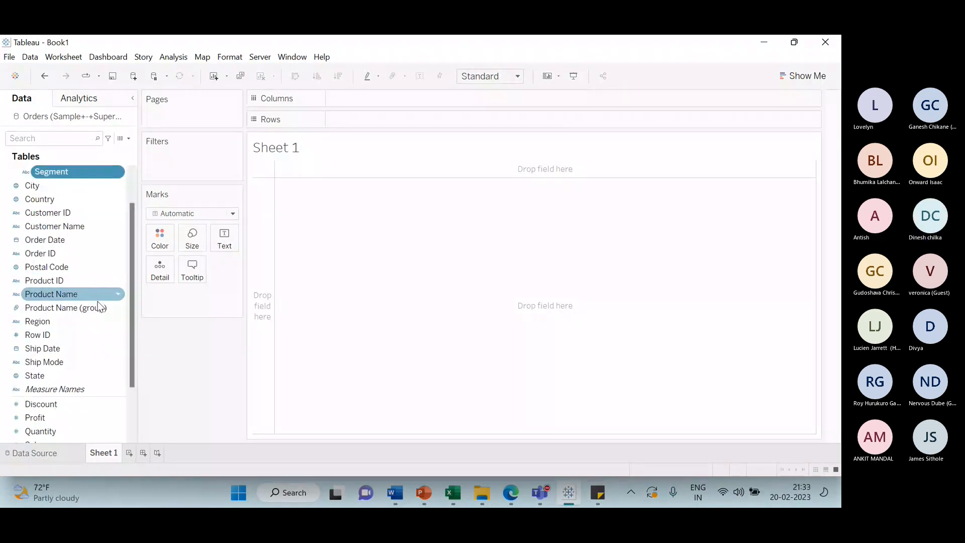
pyautogui.moveTo(97, 306); pyautogui.dragTo(113, 179)
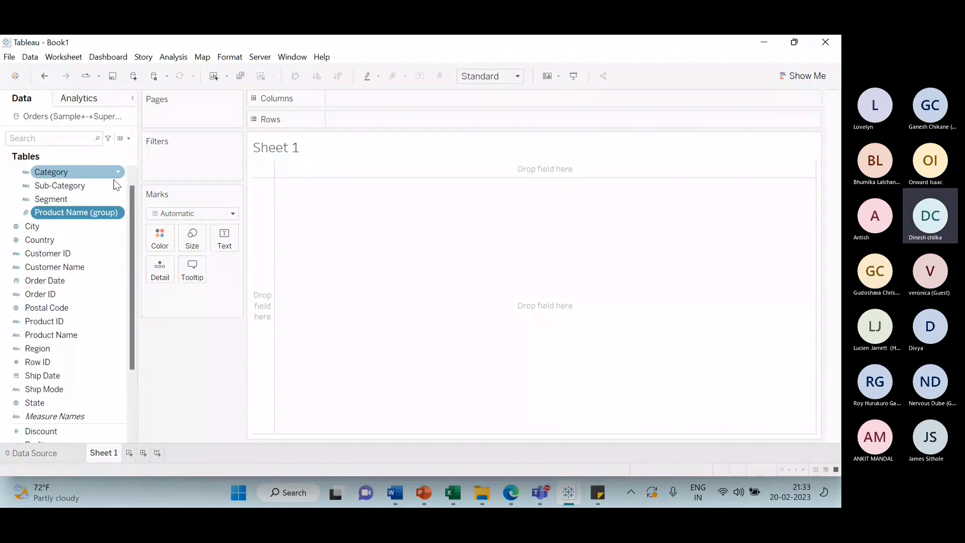
# Review the level order in the sticky note, and place the Category Products hierarchy on Rows in Tableau.
pyautogui.click(598, 493)
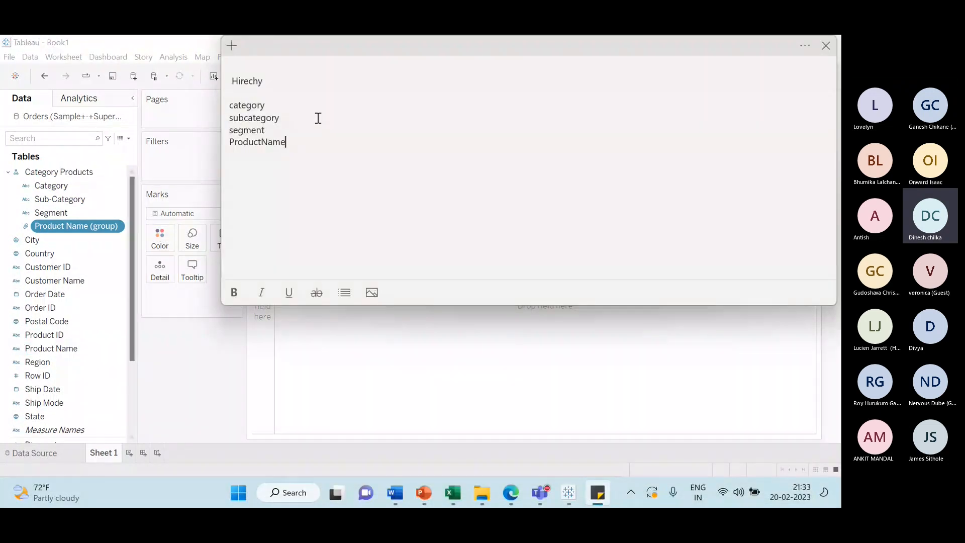
pyautogui.click(271, 98)
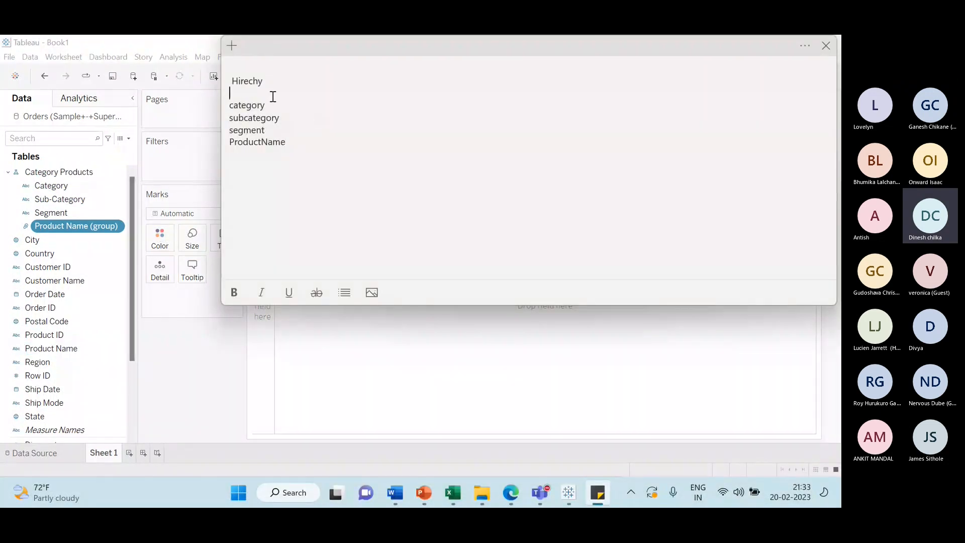
pyautogui.click(292, 142)
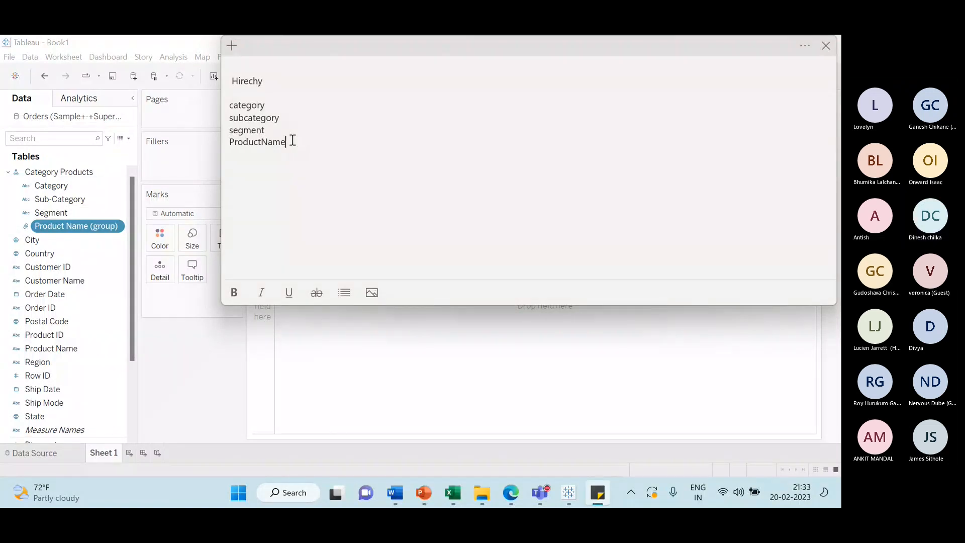
pyautogui.click(450, 374)
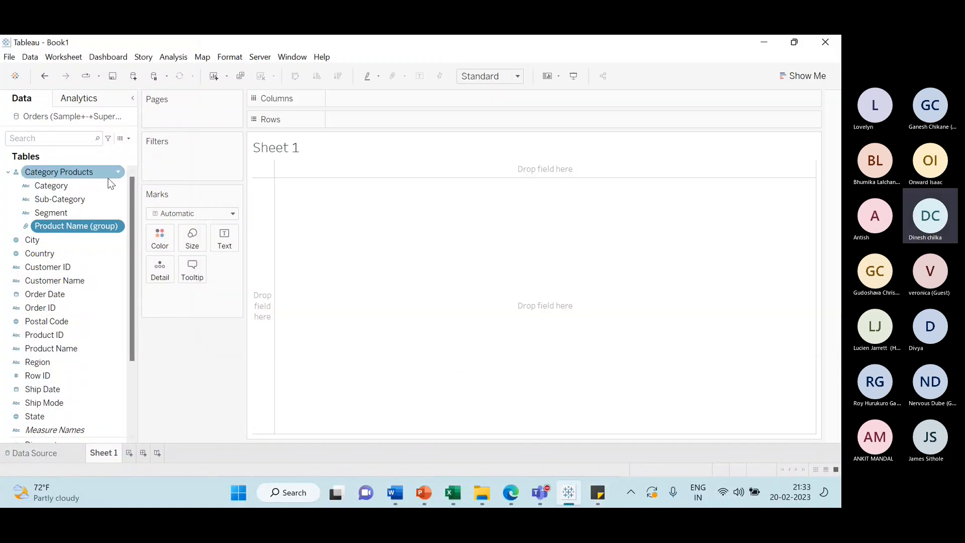
pyautogui.moveTo(99, 174); pyautogui.dragTo(420, 122)
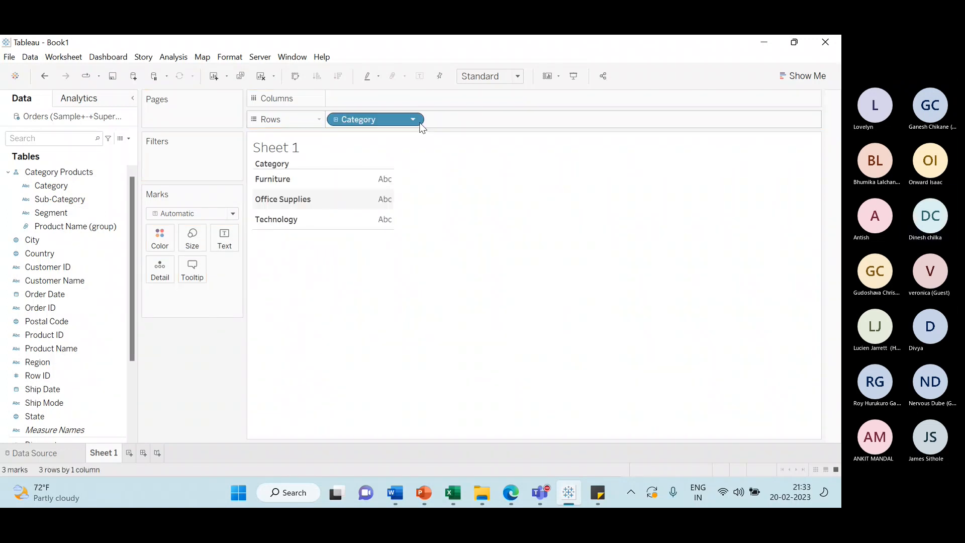
# Narrow the sticky note and move it beside the table, and expand Category on Rows to the Sub-Category level.
pyautogui.click(604, 501)
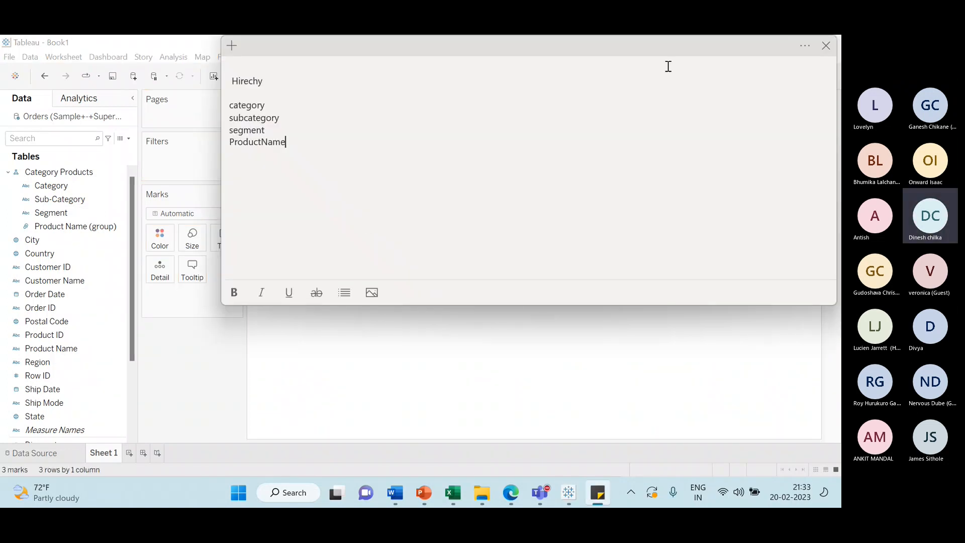
pyautogui.moveTo(659, 50); pyautogui.dragTo(593, 213)
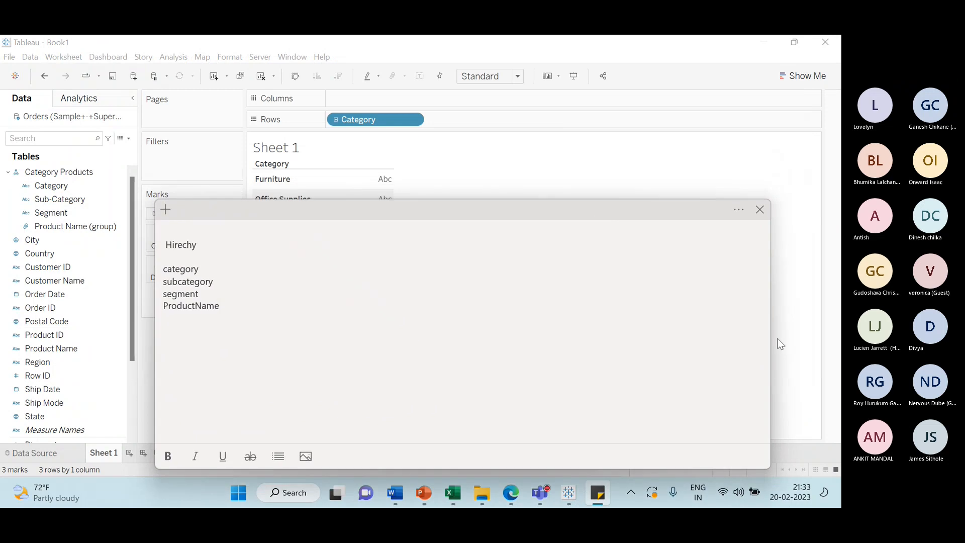
pyautogui.moveTo(771, 328); pyautogui.dragTo(295, 283)
pyautogui.moveTo(219, 209); pyautogui.dragTo(174, 137)
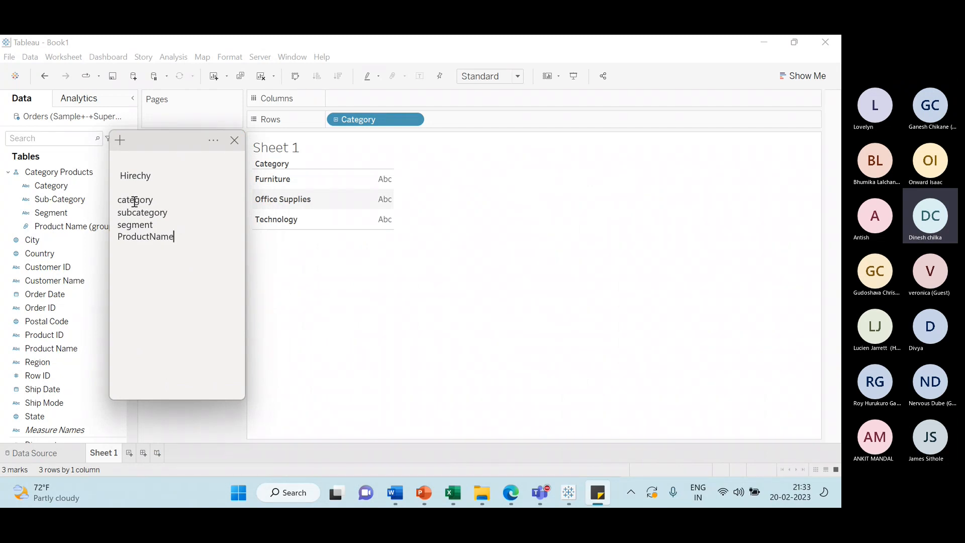
pyautogui.click(336, 119)
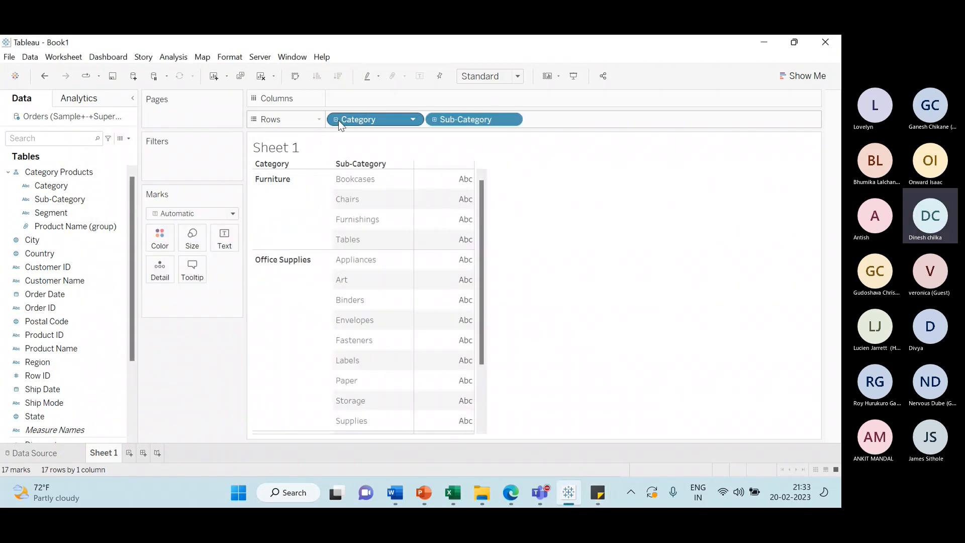
# Prefix subcategory, segment and ProductName with a + sign in the sticky note.
pyautogui.hotkey('alt', 'Tab')
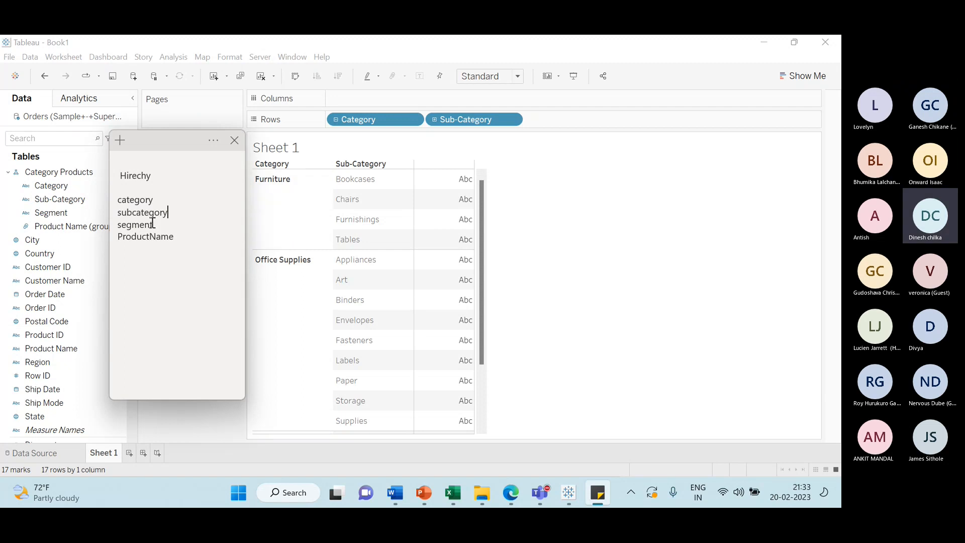
pyautogui.click(119, 212)
pyautogui.write('+')
pyautogui.write('+')
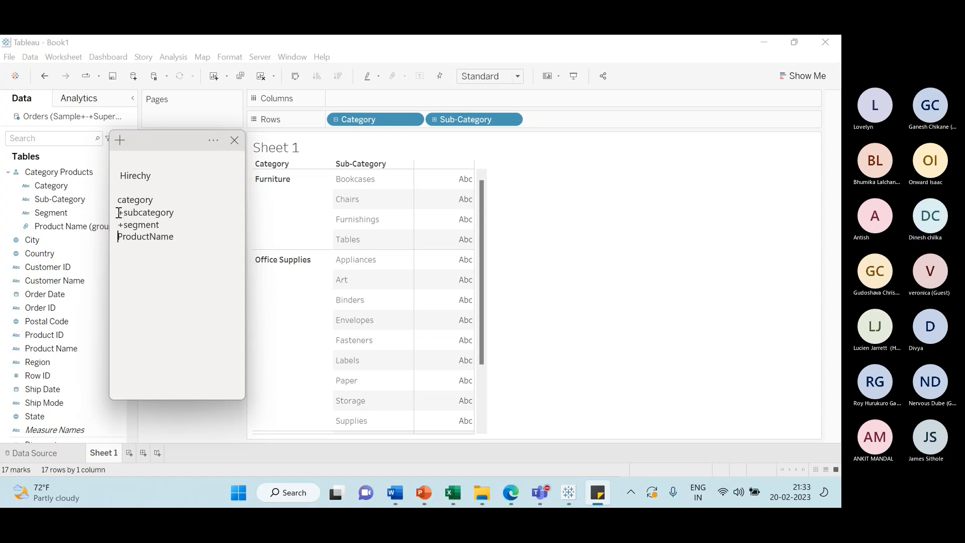
pyautogui.write('+')
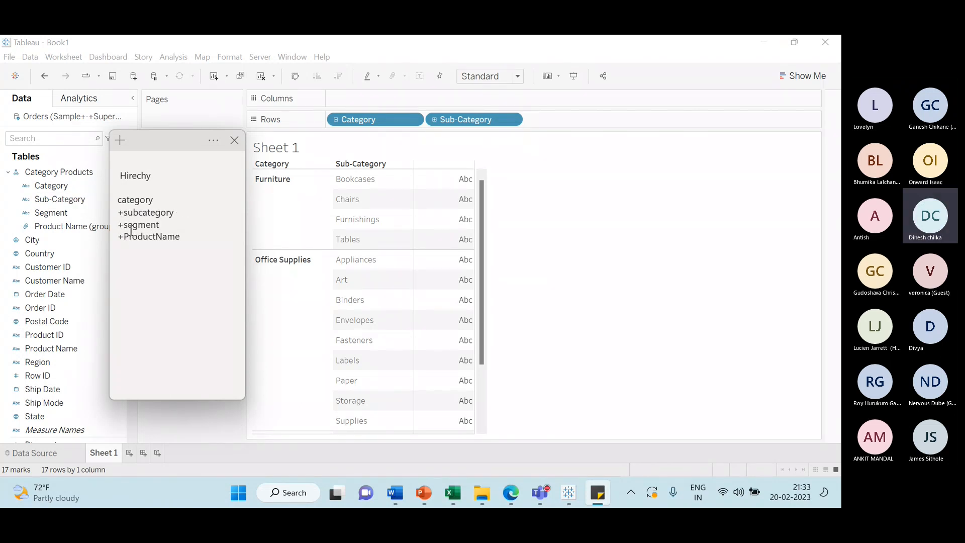
# Expand Sub-Category on Rows in Tableau to the Segment level and compare it with the sticky note's list.
pyautogui.click(577, 188)
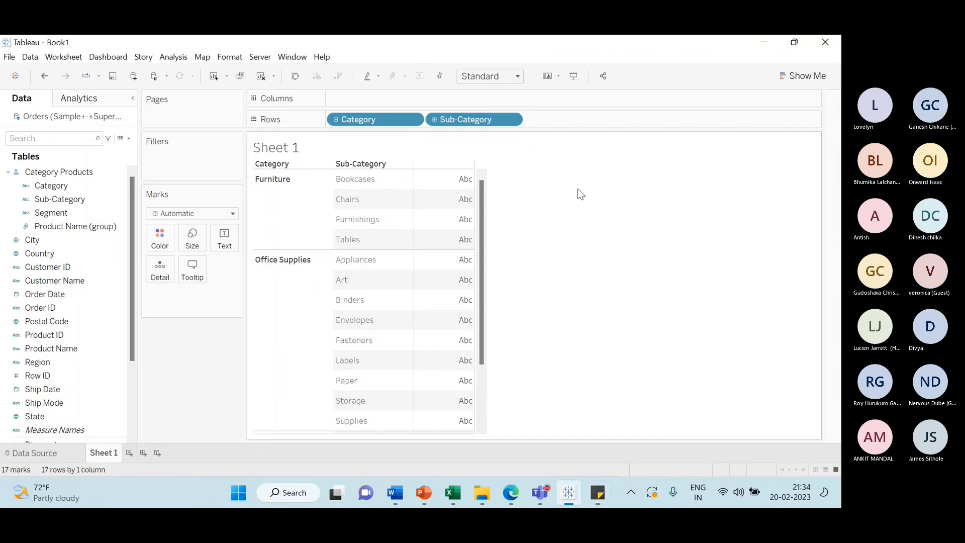
pyautogui.click(433, 120)
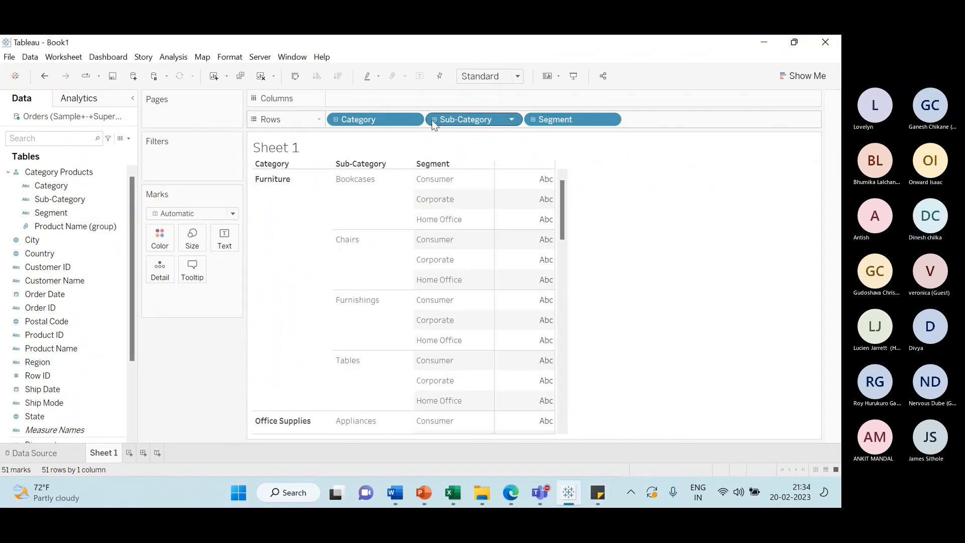
pyautogui.click(594, 489)
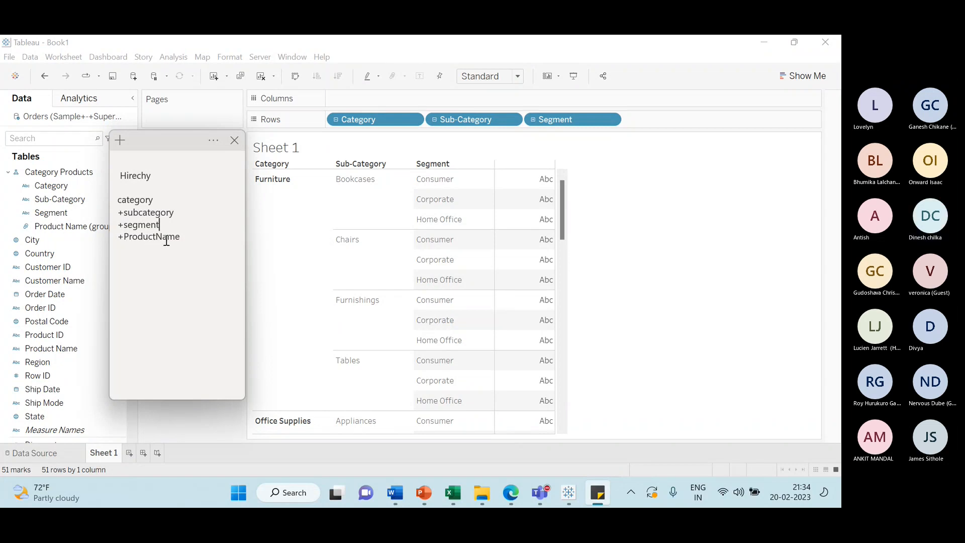
pyautogui.click(206, 436)
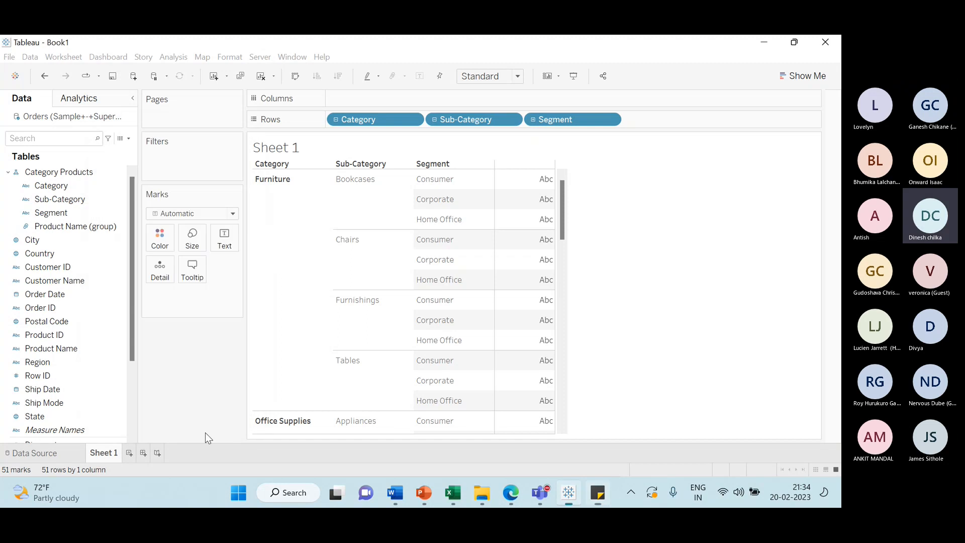
pyautogui.scroll(-3, 106, 281)
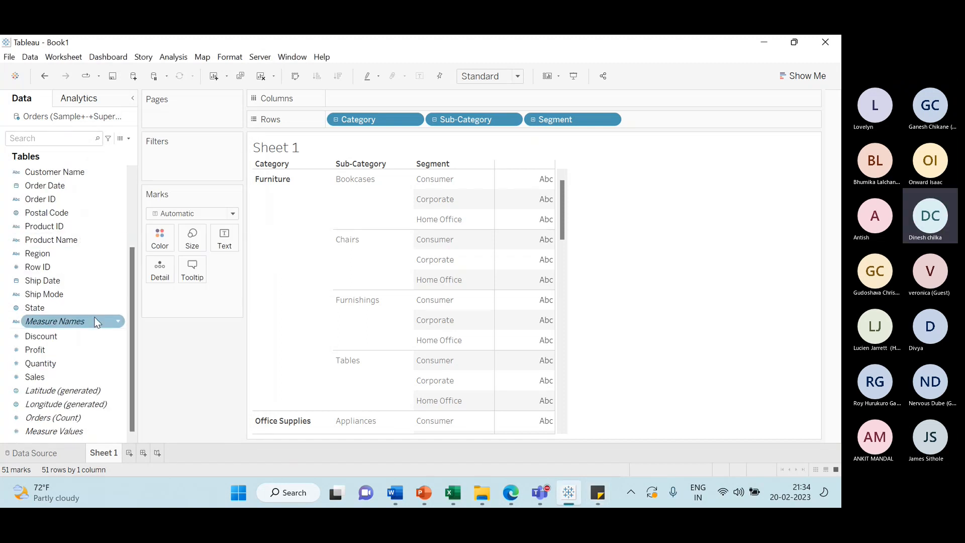
pyautogui.moveTo(90, 242); pyautogui.dragTo(100, 227)
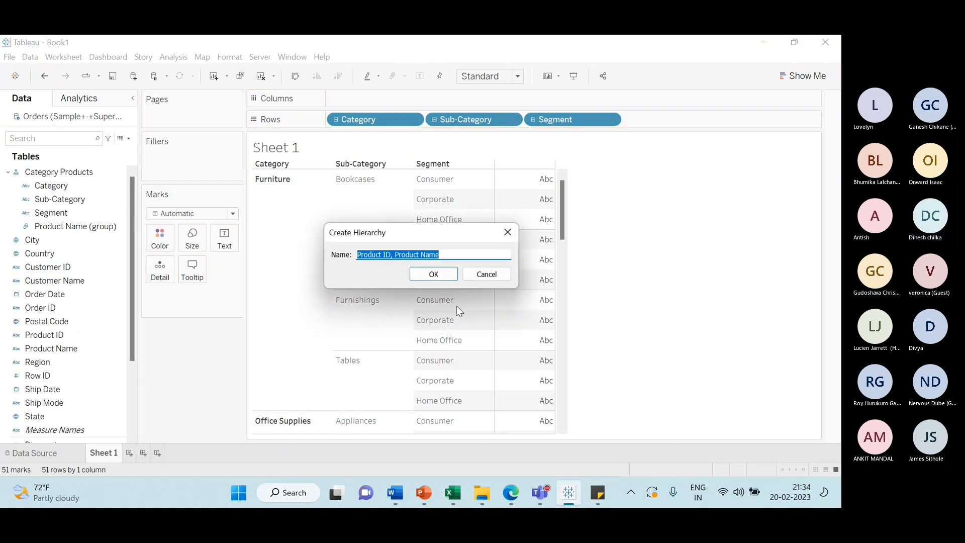
pyautogui.click(507, 234)
# Replace Product Name (group) with Product Name below Segment in the Category Products hierarchy, and expand Segment on Rows to Product Name.
pyautogui.moveTo(116, 229); pyautogui.dragTo(106, 229)
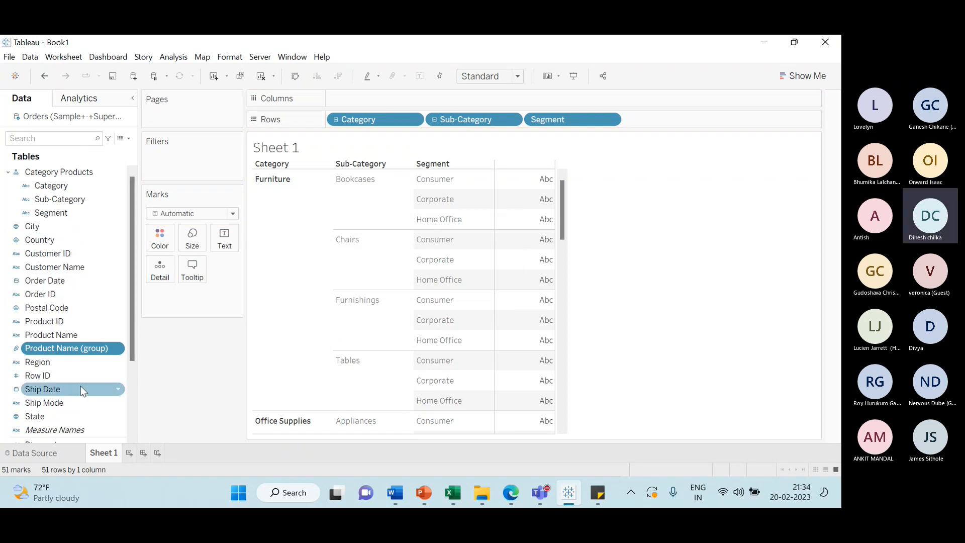
pyautogui.moveTo(76, 335); pyautogui.dragTo(115, 230)
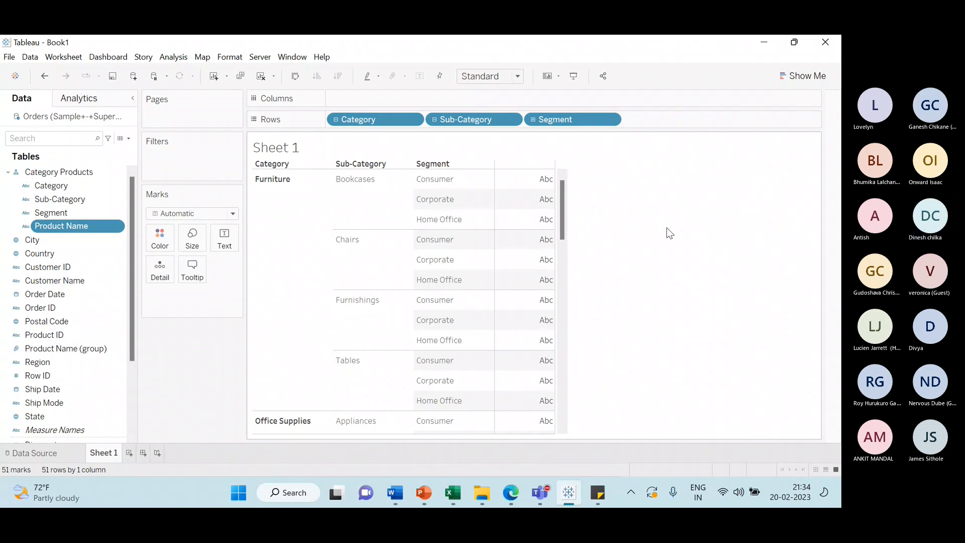
pyautogui.click(603, 500)
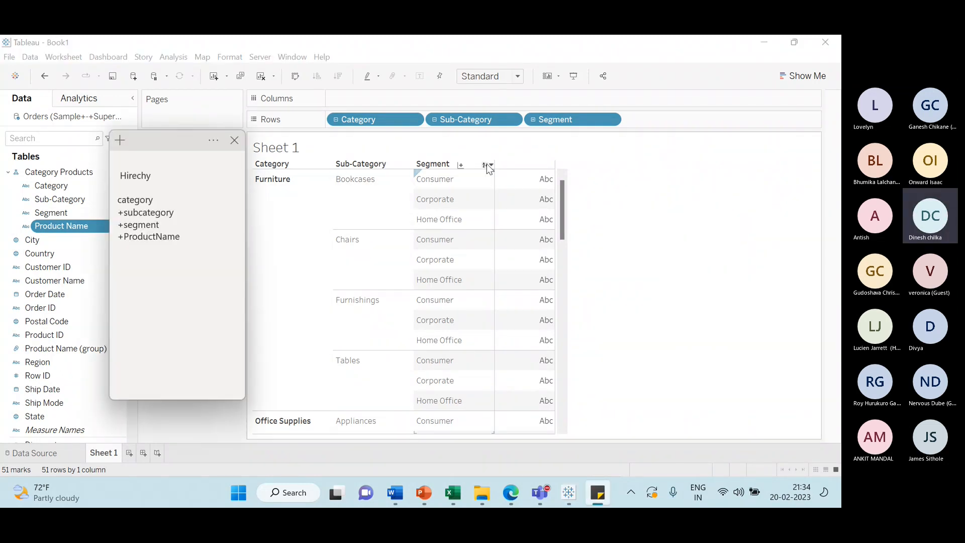
pyautogui.click(535, 122)
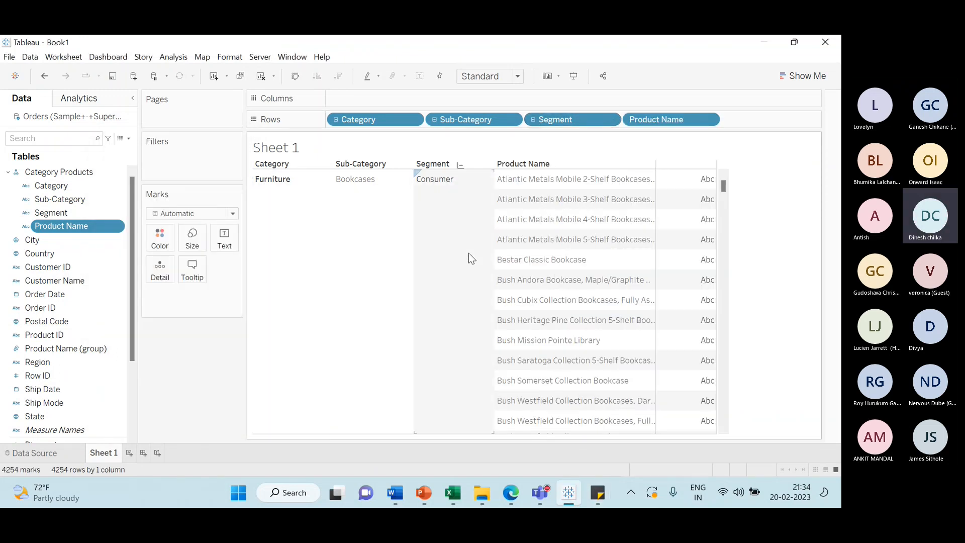
# Look through the product names listed under each segment and compare the table's levels with the hierarchy list in the sticky note.
pyautogui.scroll(-10, 584, 245)
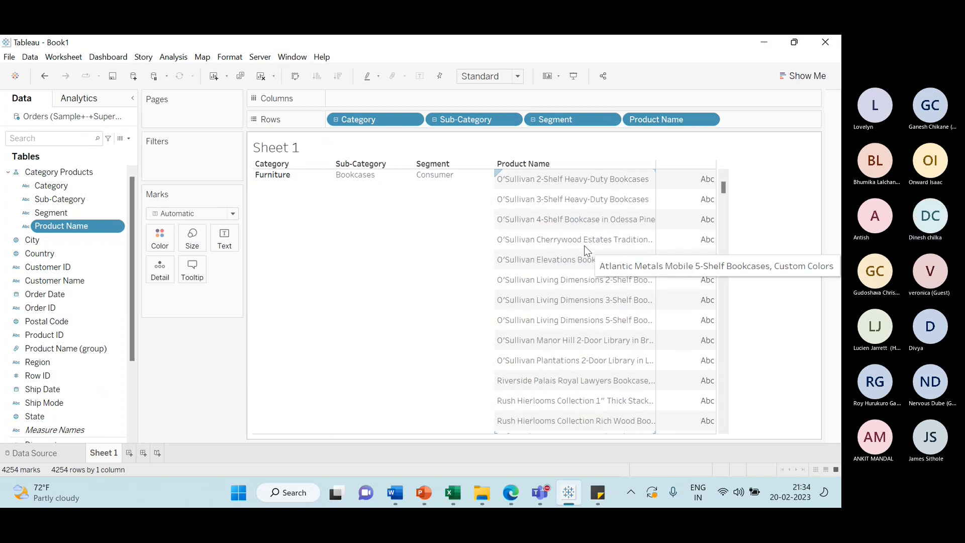
pyautogui.scroll(-5, 584, 245)
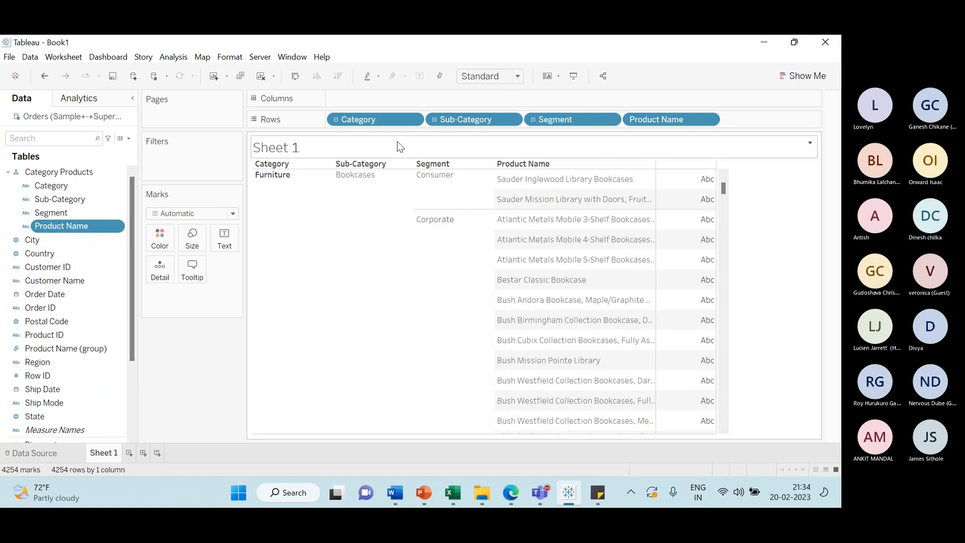
pyautogui.click(602, 495)
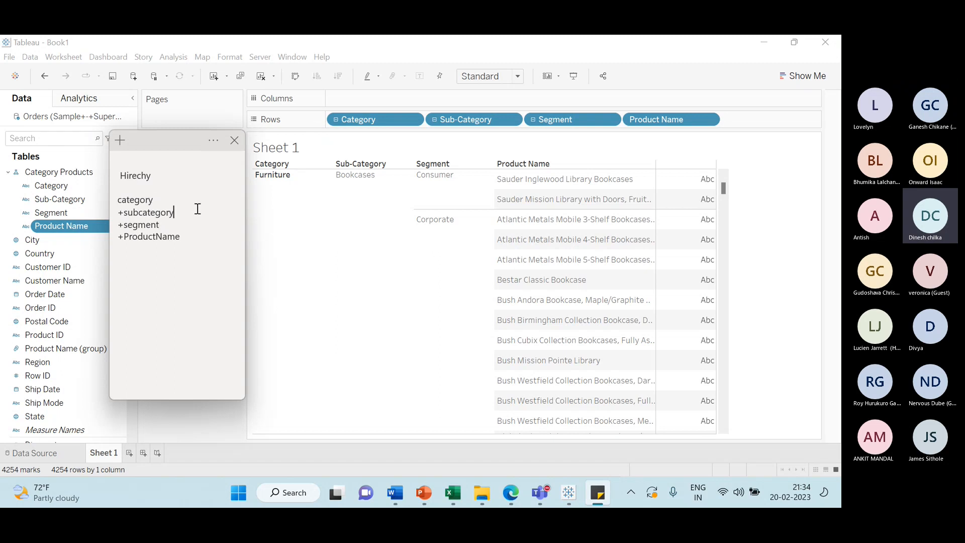
pyautogui.click(119, 212)
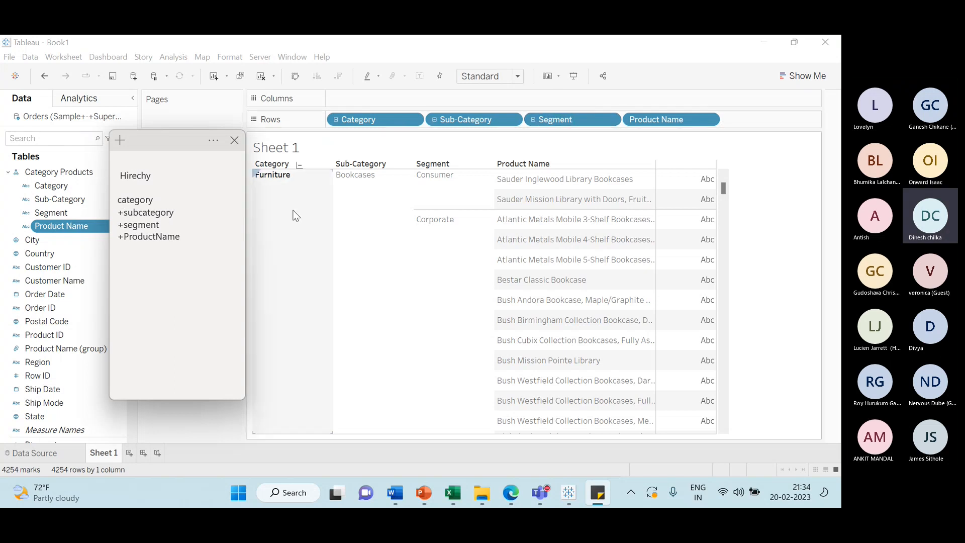
pyautogui.click(170, 225)
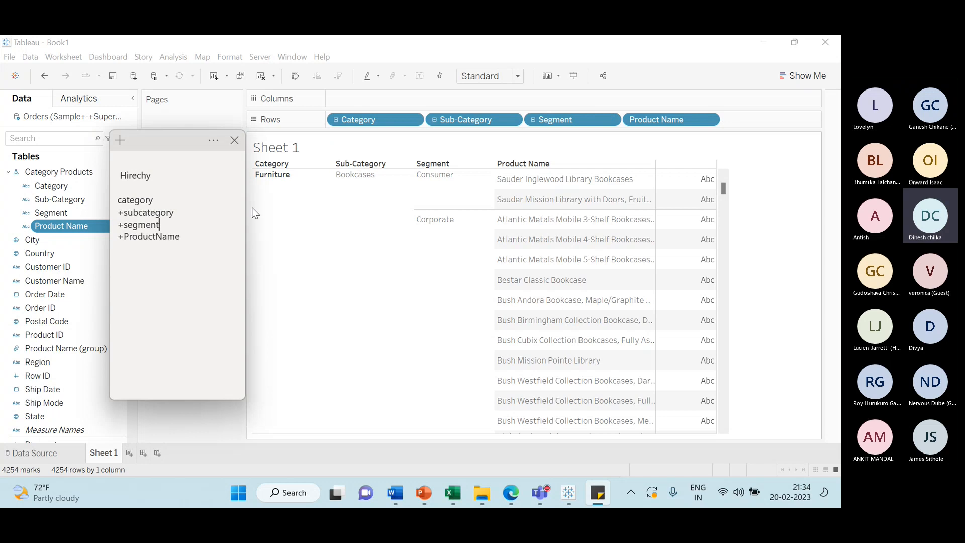
pyautogui.click(203, 243)
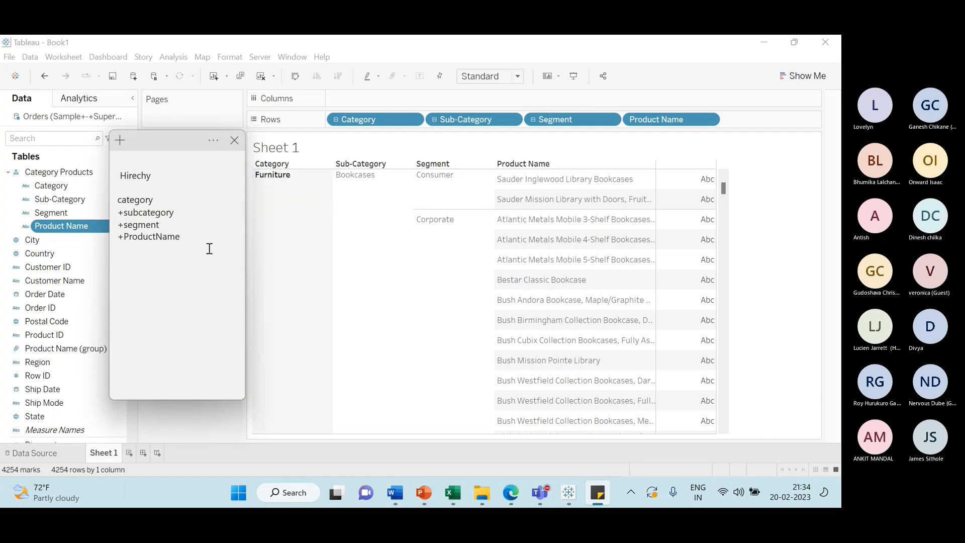
pyautogui.click(341, 259)
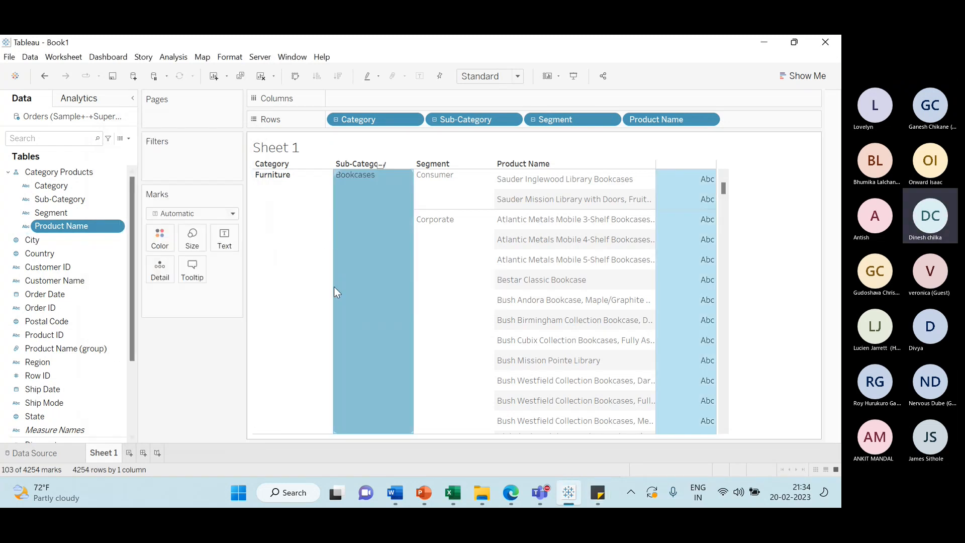
pyautogui.click(216, 350)
# Add Product ID below Product Name in the Category Products hierarchy, and expand Product Name on Rows to the Product ID level.
pyautogui.scroll(-3, 76, 327)
pyautogui.scroll(-1, 75, 324)
pyautogui.scroll(4, 72, 309)
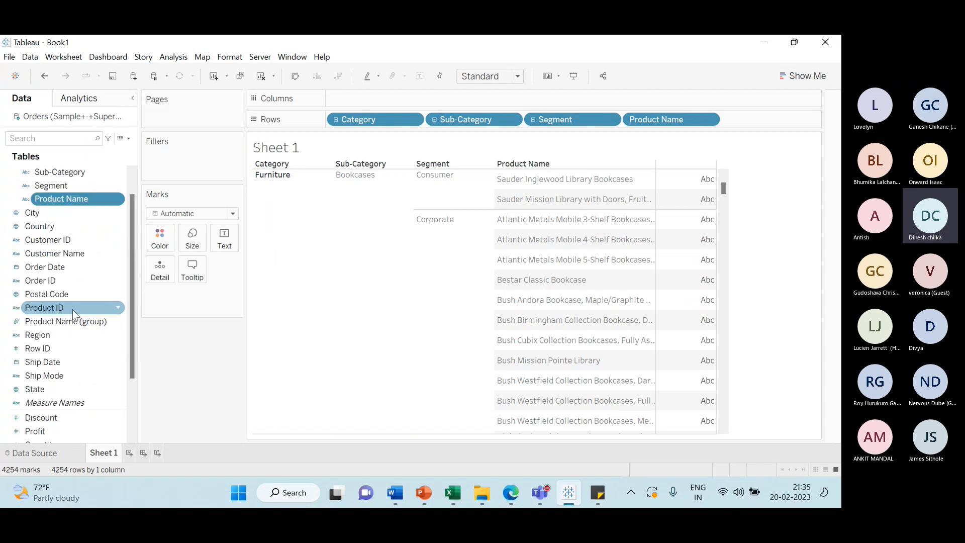
pyautogui.scroll(-2, 76, 309)
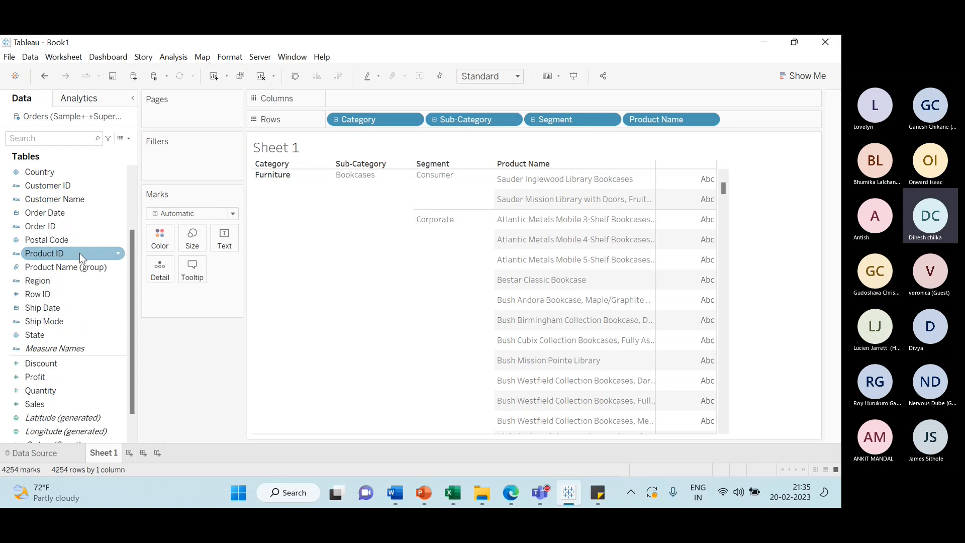
pyautogui.moveTo(79, 252); pyautogui.dragTo(80, 229)
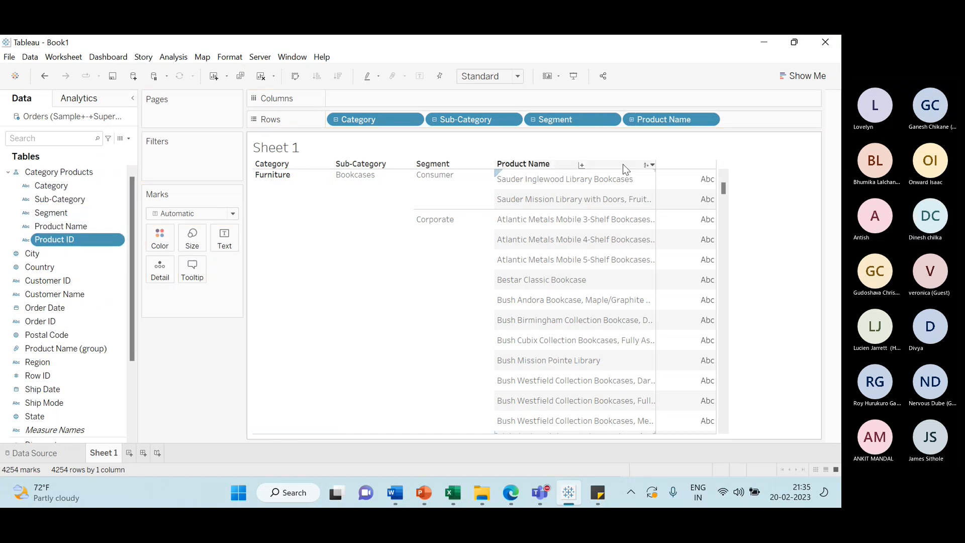
pyautogui.moveTo(641, 130); pyautogui.dragTo(649, 126)
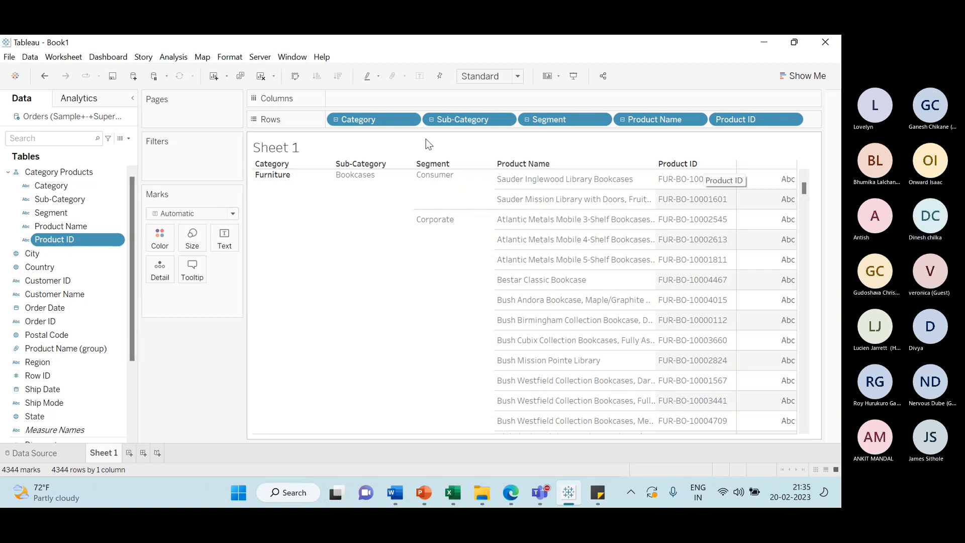
# Clear Rows by removing Sub-Category, Category, Segment, Product Name and Product ID.
pyautogui.moveTo(457, 119); pyautogui.dragTo(355, 242)
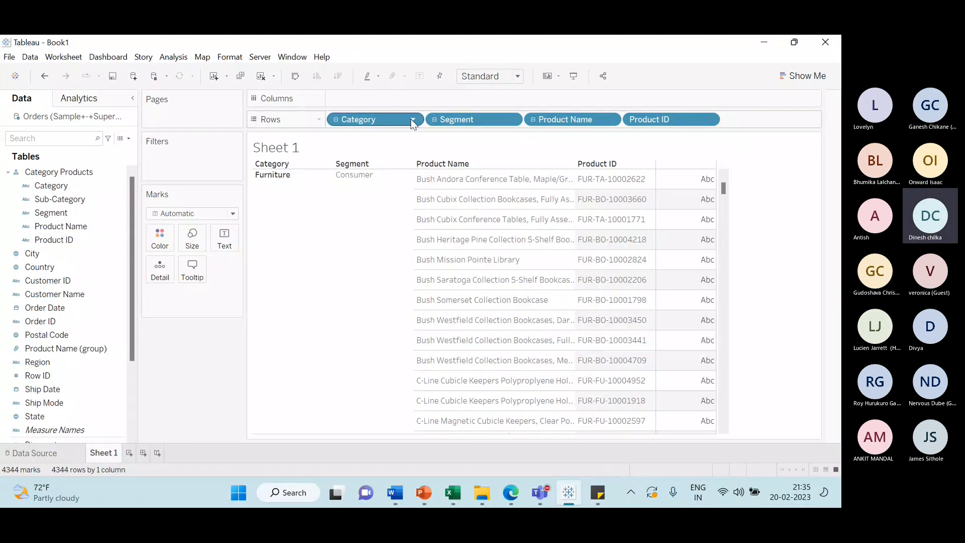
pyautogui.moveTo(370, 108); pyautogui.dragTo(327, 211)
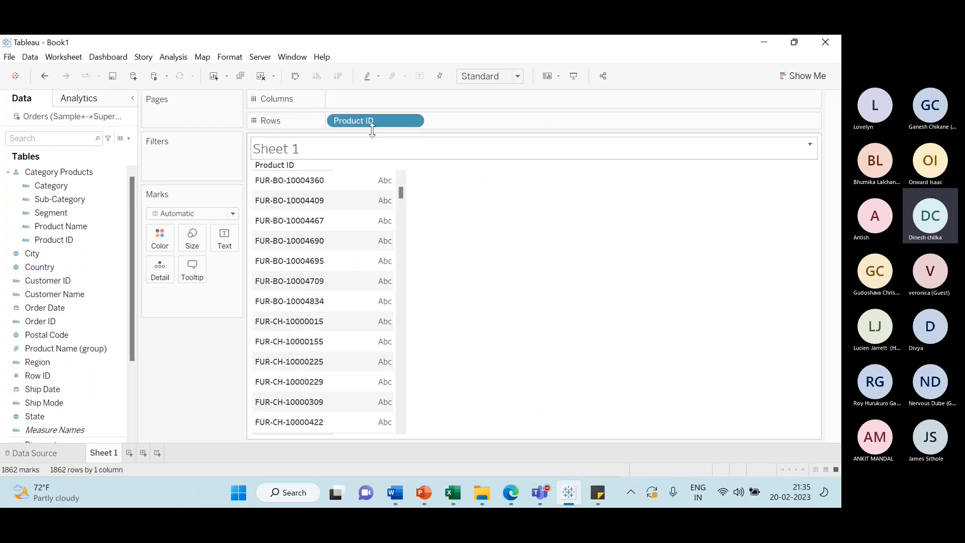
pyautogui.moveTo(352, 120); pyautogui.dragTo(281, 267)
# Place Order Date on Rows and expand it from year through quarter and month to day.
pyautogui.scroll(-2, 48, 269)
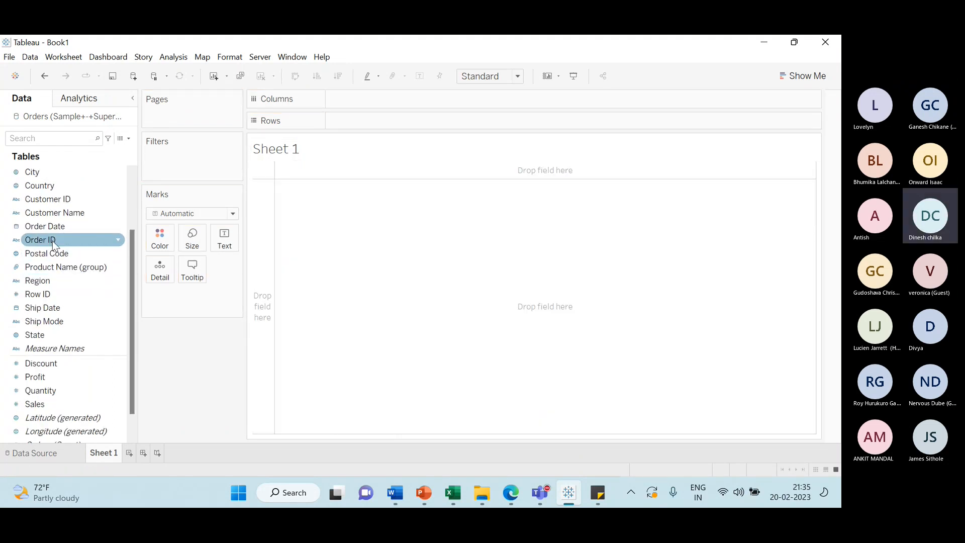
pyautogui.moveTo(55, 227); pyautogui.dragTo(373, 125)
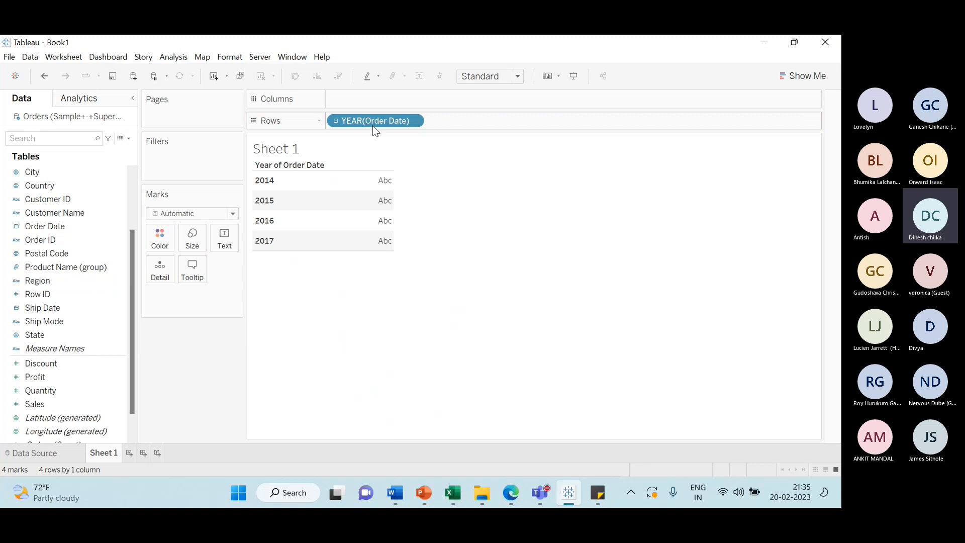
pyautogui.click(337, 121)
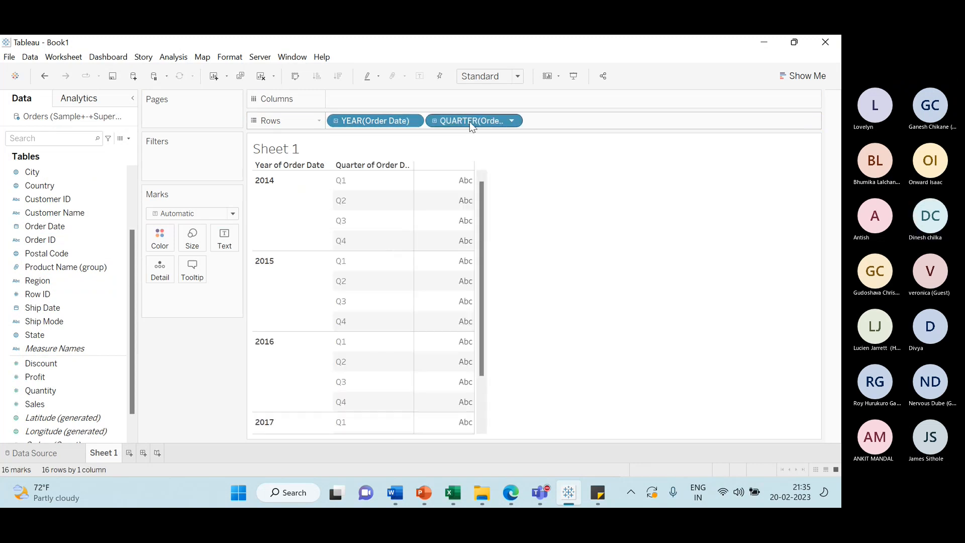
pyautogui.click(435, 121)
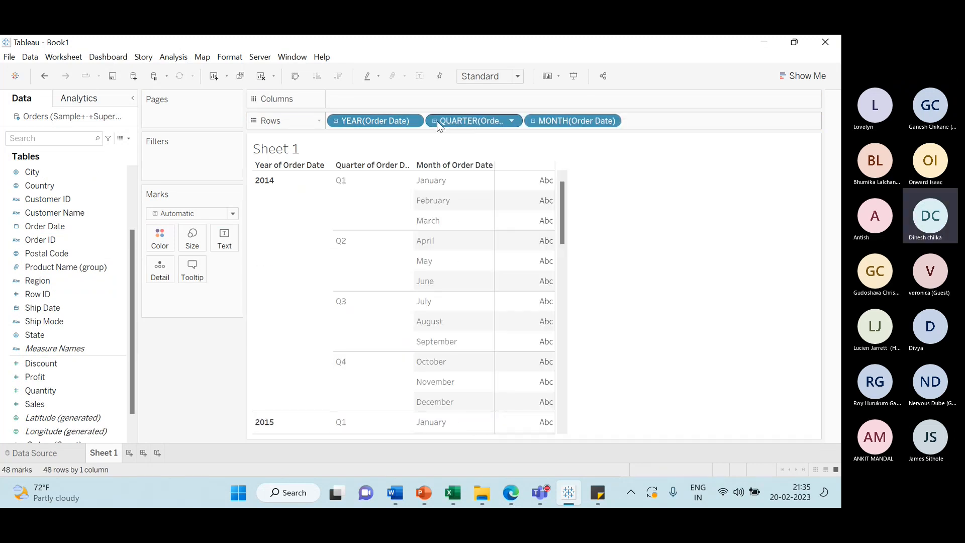
pyautogui.click(534, 121)
# Remove all Order Date fields from Rows and place the Category Products hierarchy there instead.
pyautogui.scroll(3, 62, 235)
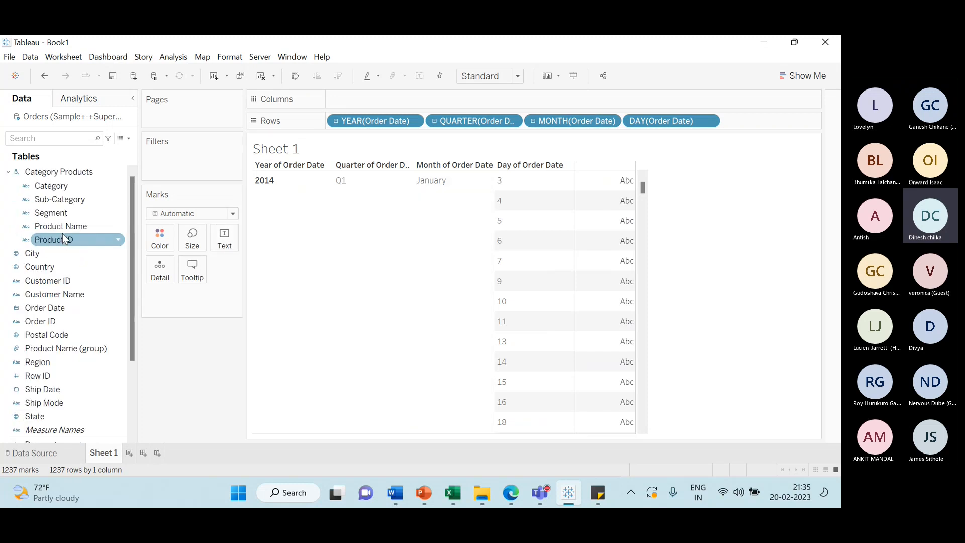
pyautogui.click(87, 200)
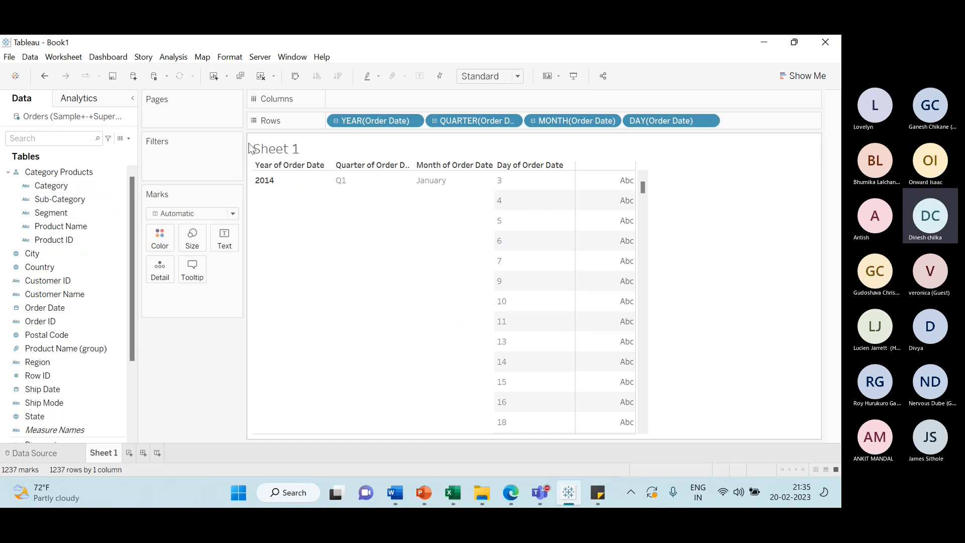
pyautogui.moveTo(472, 121); pyautogui.dragTo(355, 242)
pyautogui.moveTo(361, 125); pyautogui.dragTo(324, 236)
pyautogui.moveTo(59, 172); pyautogui.dragTo(369, 128)
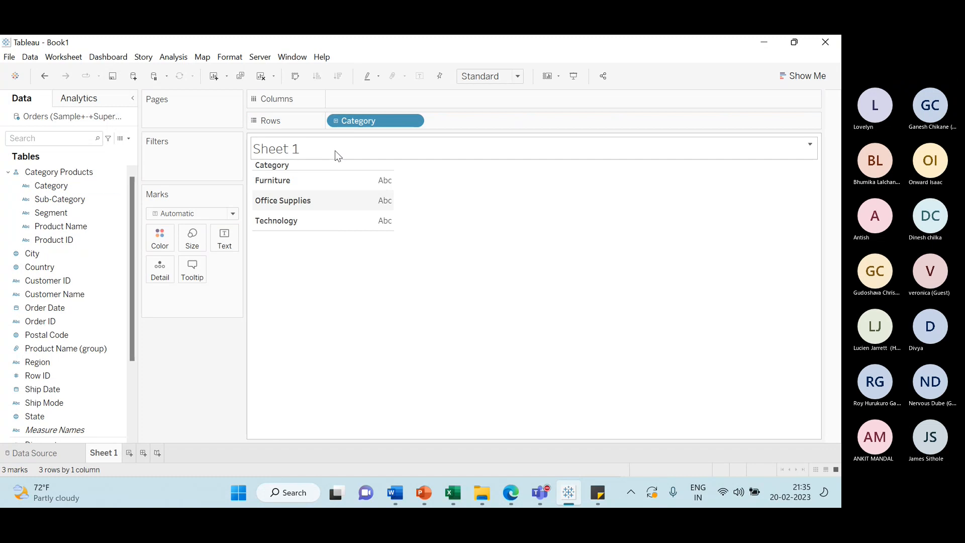
# Expand Category on Rows through Sub-Category, Segment and Product Name down to Product ID.
pyautogui.click(336, 121)
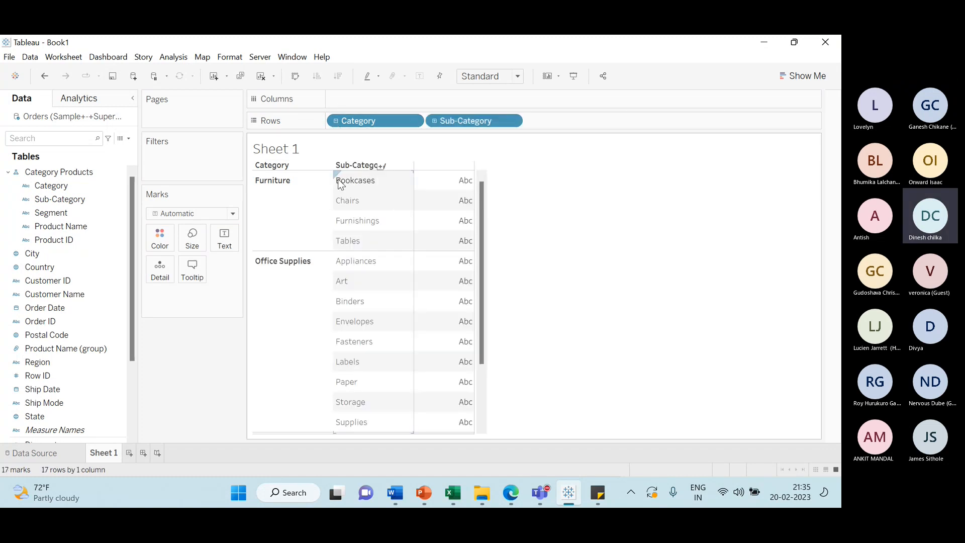
pyautogui.click(436, 121)
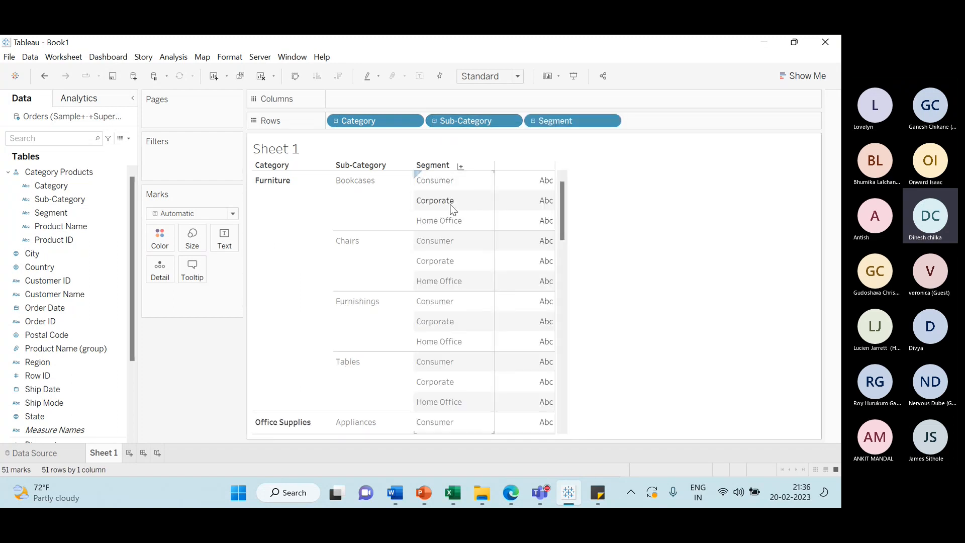
pyautogui.click(533, 121)
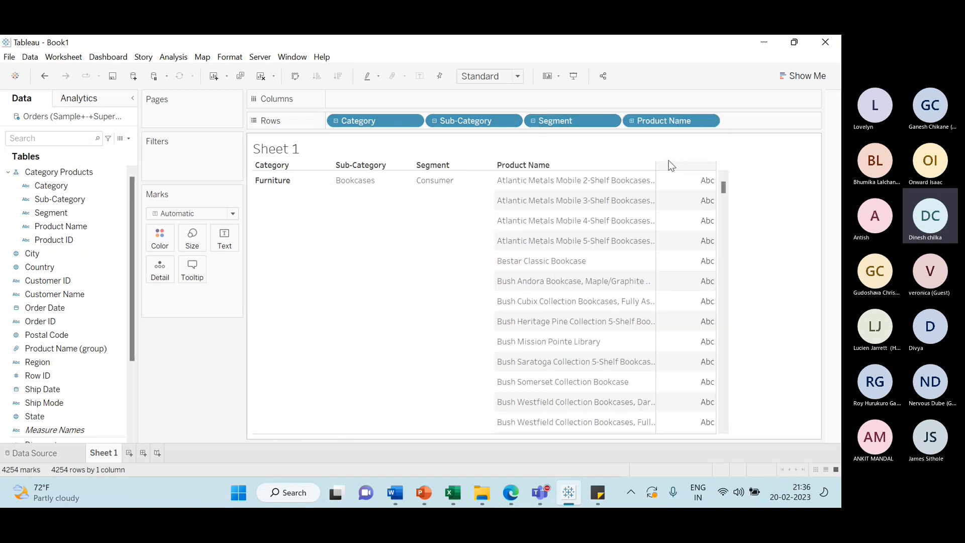
pyautogui.click(630, 121)
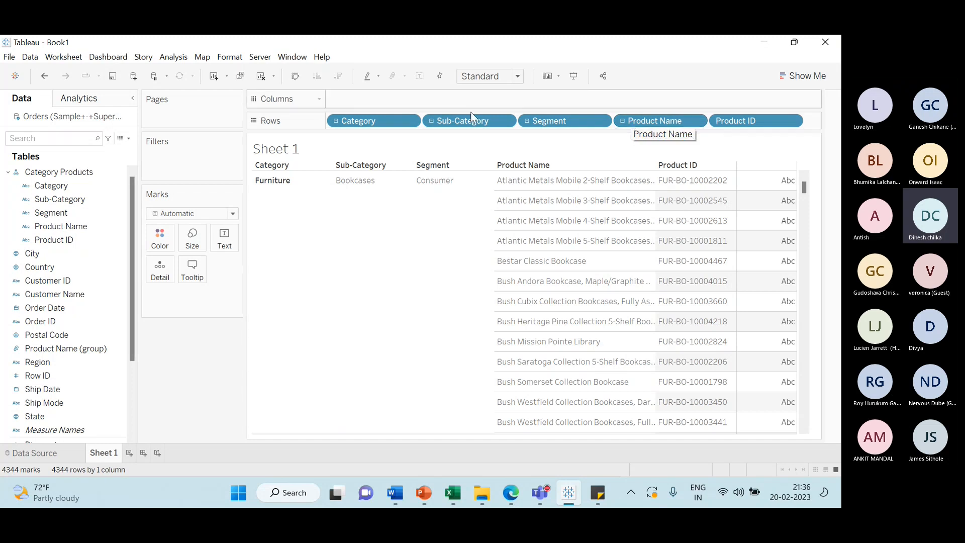
# Add the line "We are creating Hirechy" below the level list in the sticky note, and close the note.
pyautogui.click(597, 492)
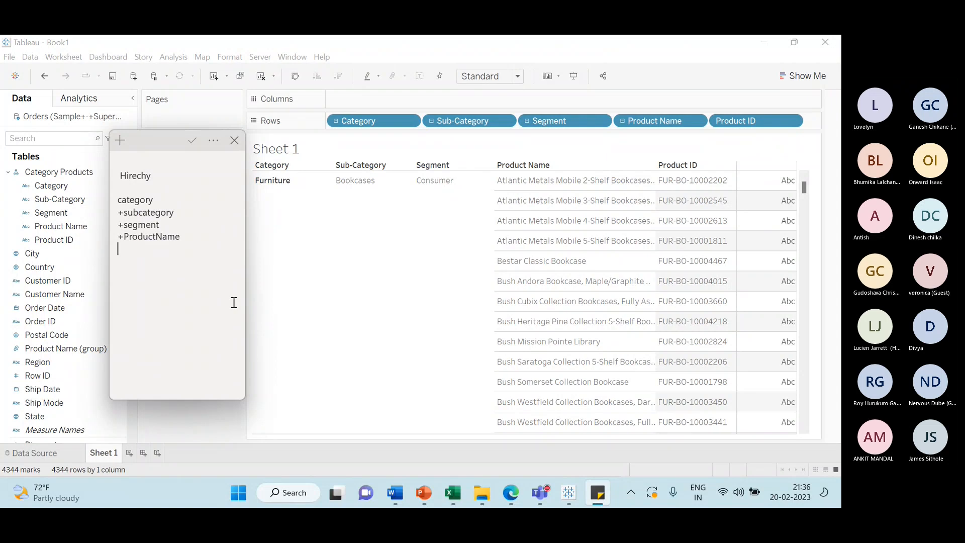
pyautogui.write('We ar')
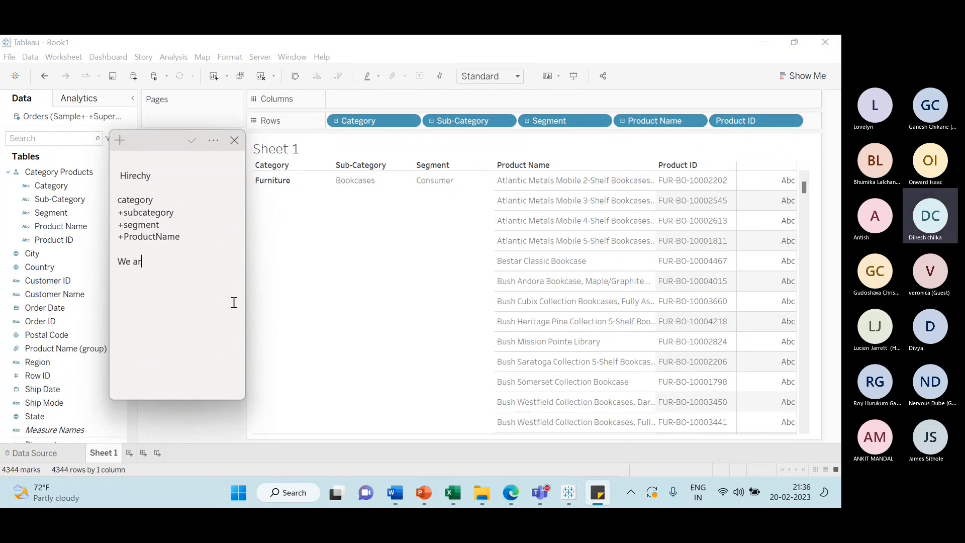
pyautogui.write('e creating')
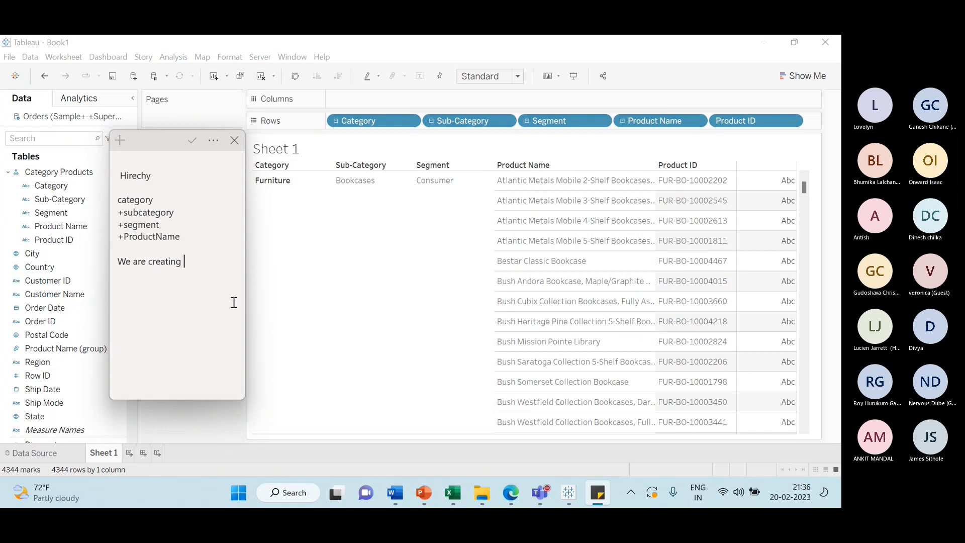
pyautogui.write(' Hirechy')
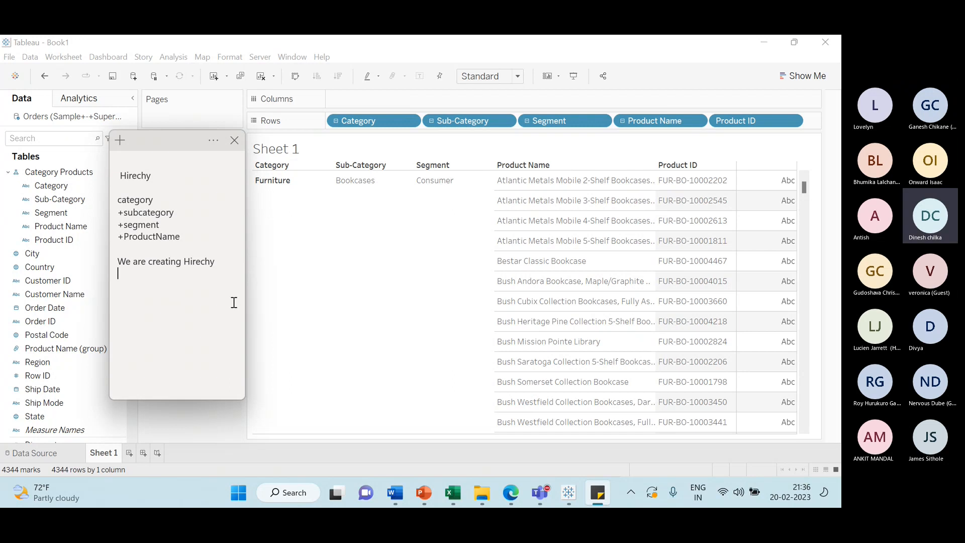
pyautogui.click(234, 141)
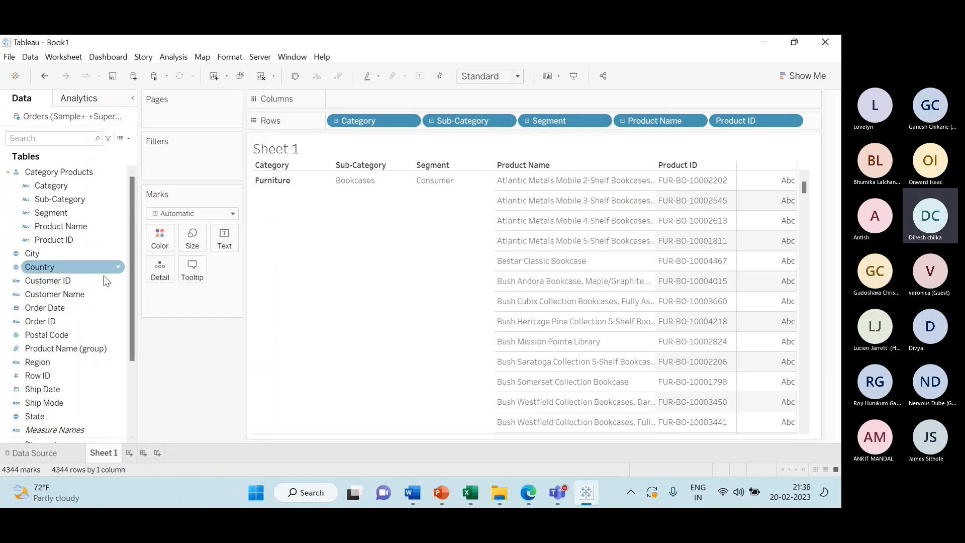
# Remove Segment, Product Name and Product ID from the Category Products hierarchy, keeping only Category and Sub-Category.
pyautogui.scroll(-3, 73, 301)
pyautogui.scroll(3, 75, 304)
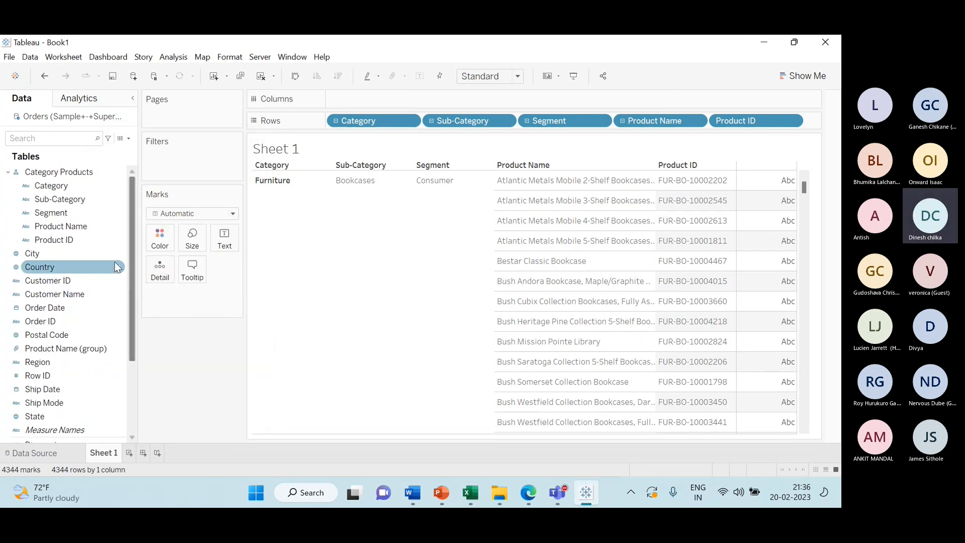
pyautogui.scroll(-3, 84, 331)
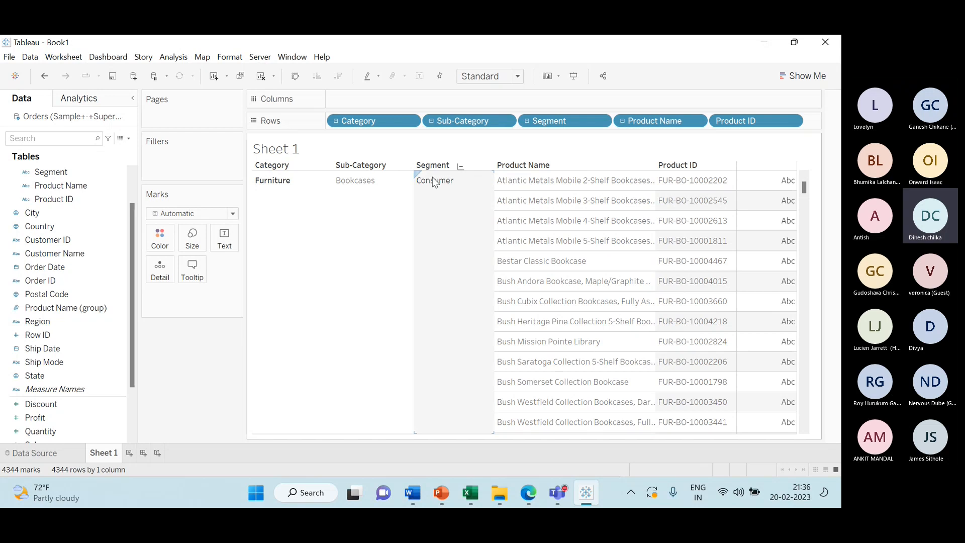
pyautogui.scroll(3, 82, 203)
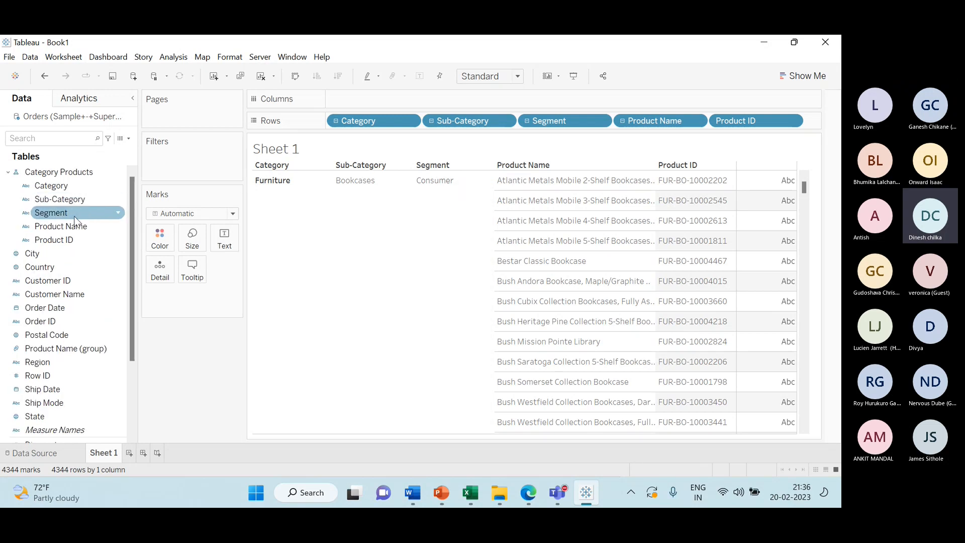
pyautogui.moveTo(75, 215); pyautogui.dragTo(166, 367)
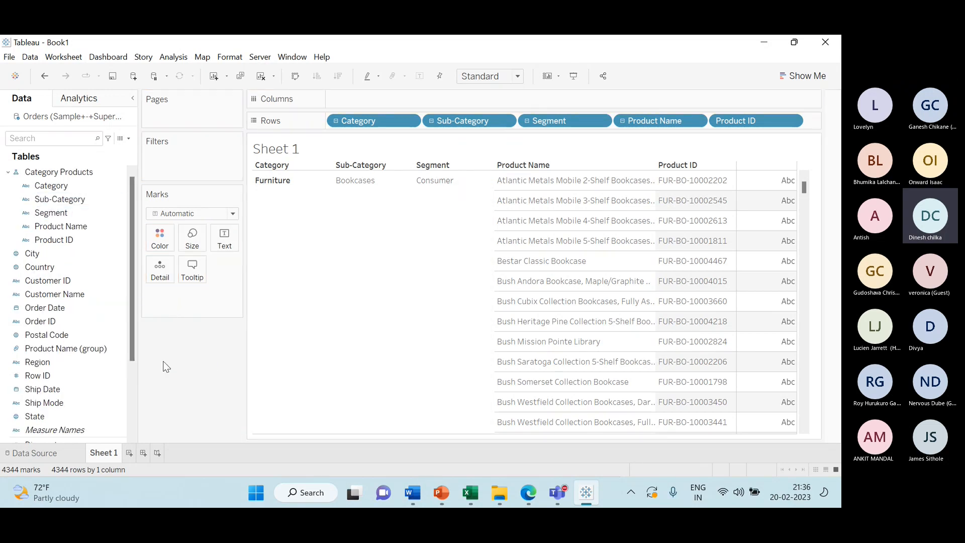
pyautogui.click(115, 214)
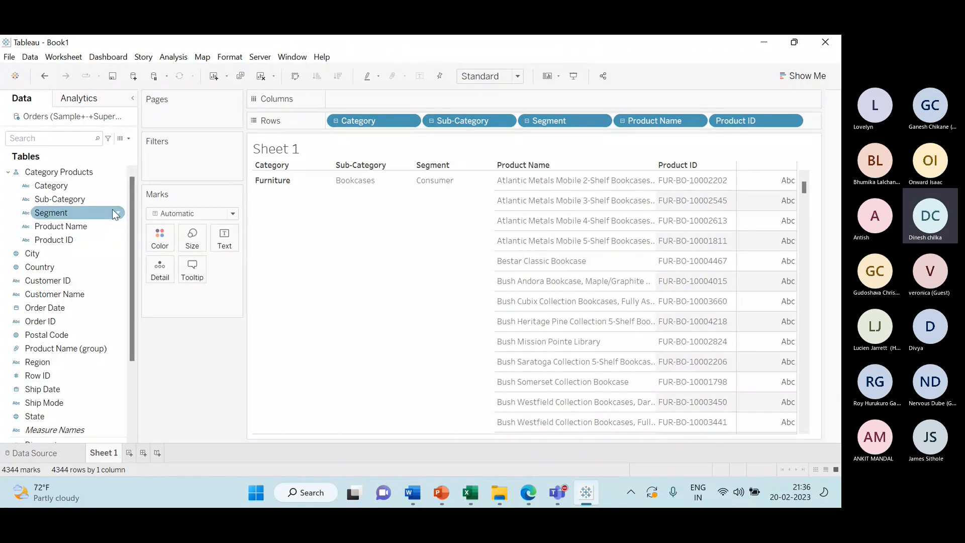
pyautogui.rightClick(114, 214)
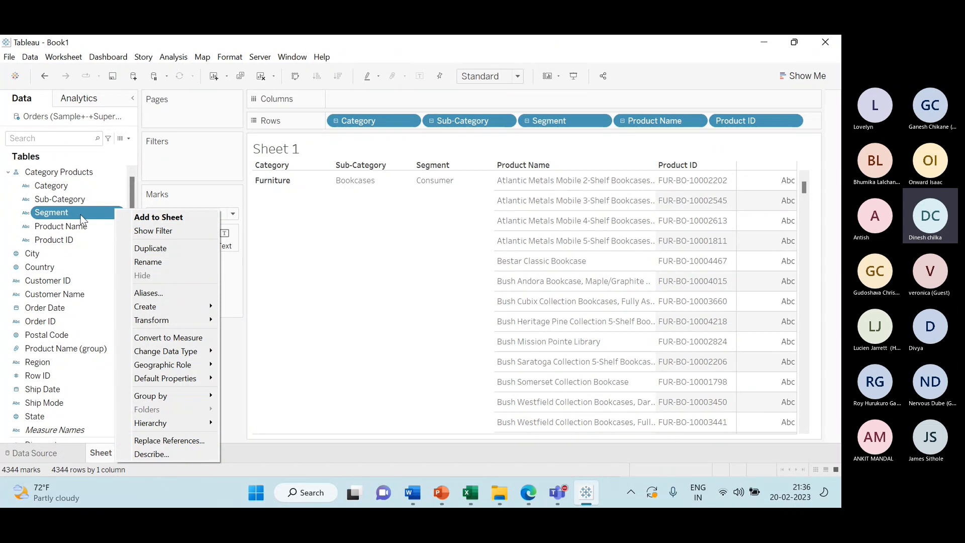
pyautogui.moveTo(83, 220); pyautogui.dragTo(86, 285)
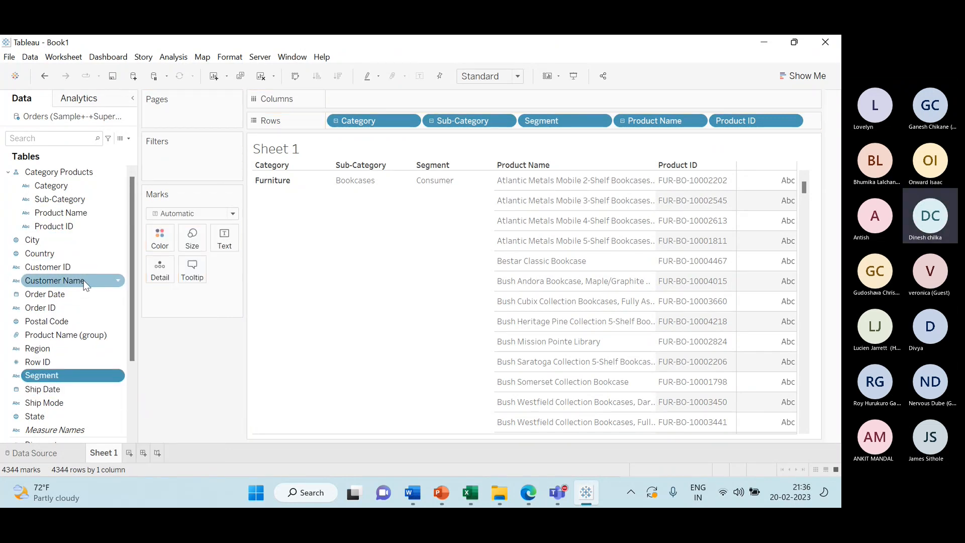
pyautogui.moveTo(79, 213); pyautogui.dragTo(64, 313)
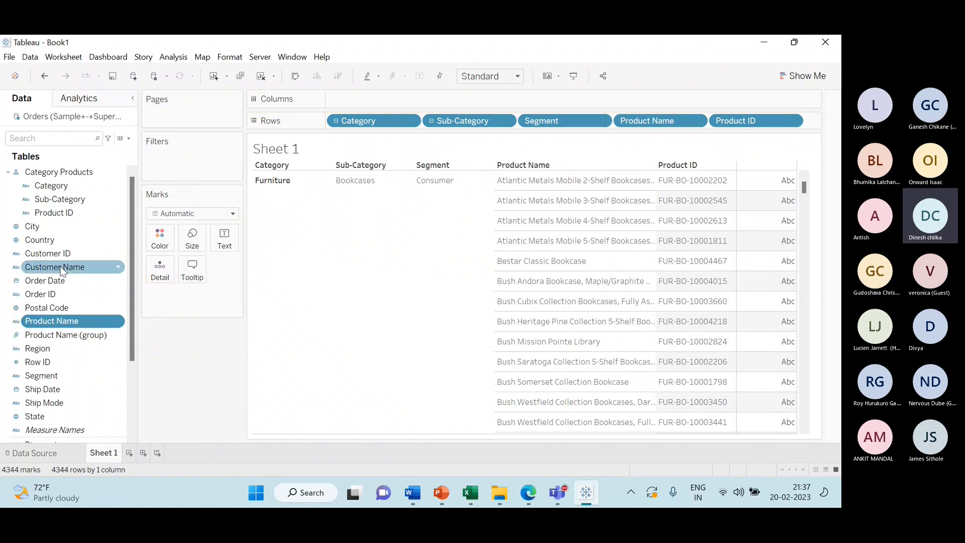
pyautogui.moveTo(71, 214); pyautogui.dragTo(68, 308)
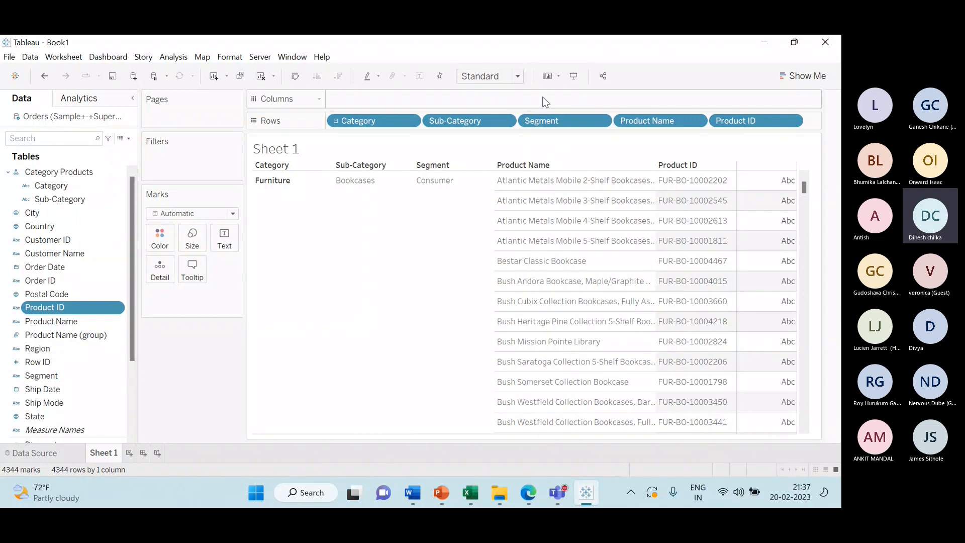
pyautogui.moveTo(363, 121); pyautogui.dragTo(398, 243)
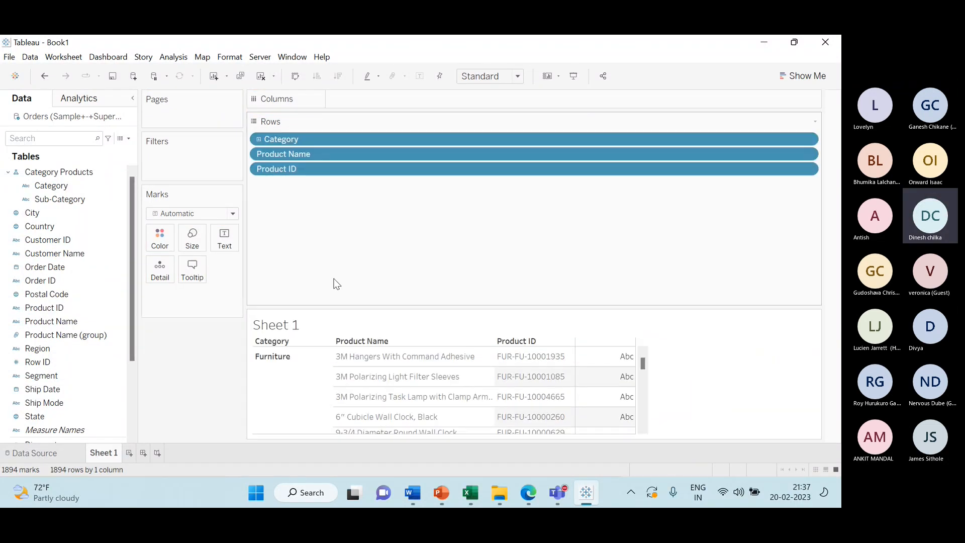
pyautogui.hotkey('ctrl', 'z')
pyautogui.hotkey('ctrl', 'z')
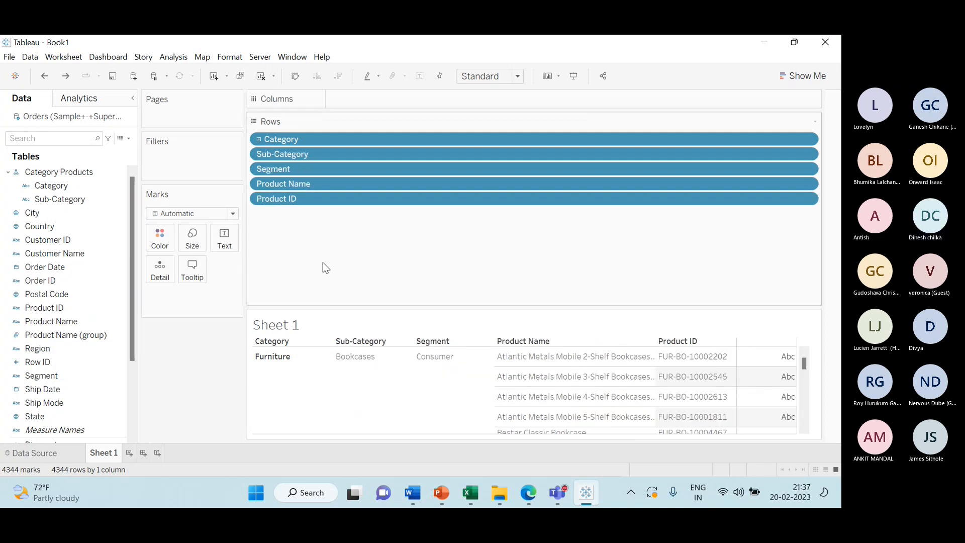
# Remove Product ID, Product Name, Segment, Sub-Category and Category from Rows so the sheet is empty.
pyautogui.moveTo(324, 298); pyautogui.dragTo(213, 384)
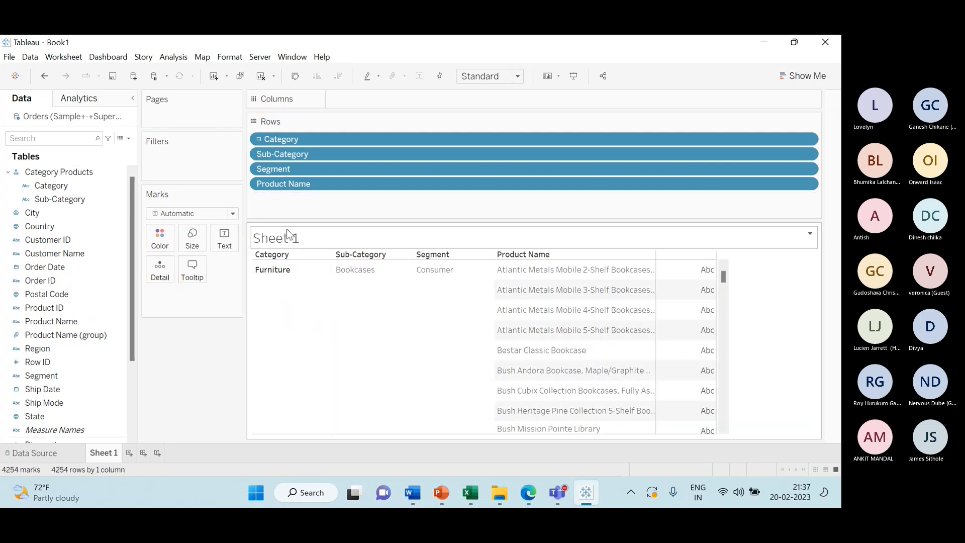
pyautogui.moveTo(308, 184); pyautogui.dragTo(199, 394)
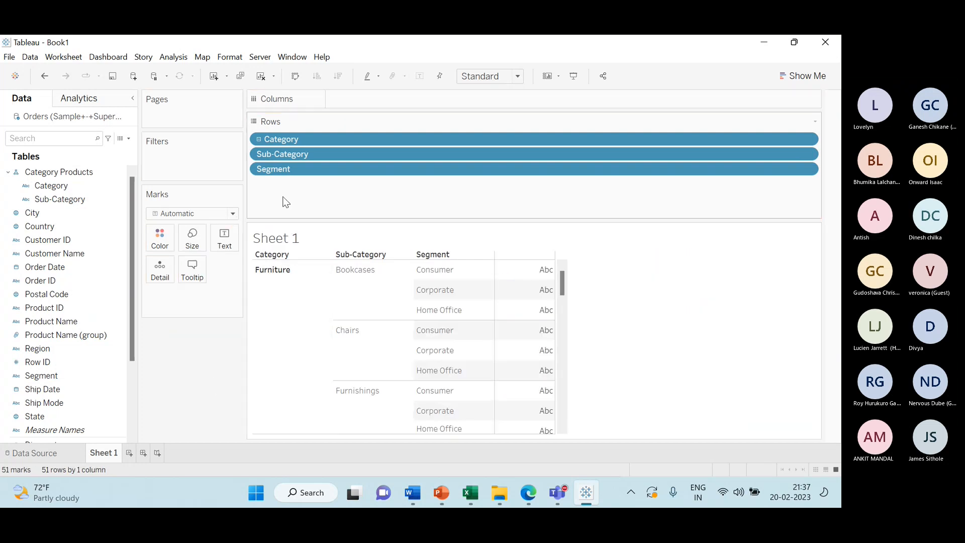
pyautogui.moveTo(284, 169); pyautogui.dragTo(179, 364)
pyautogui.moveTo(288, 159); pyautogui.dragTo(198, 312)
pyautogui.moveTo(310, 222); pyautogui.dragTo(183, 448)
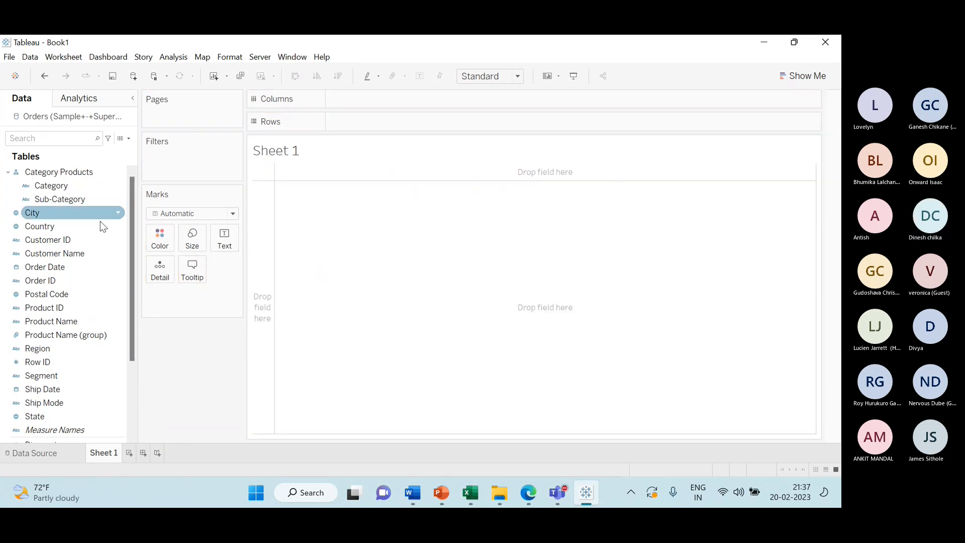
# Place the Category Products hierarchy on Rows and expand Category to Sub-Category.
pyautogui.click(75, 198)
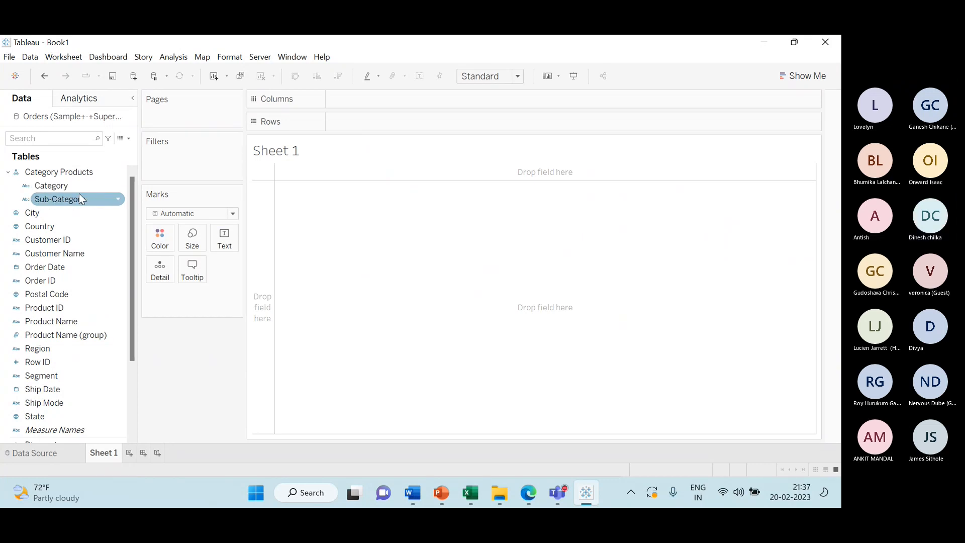
pyautogui.click(77, 211)
pyautogui.moveTo(68, 173); pyautogui.dragTo(388, 123)
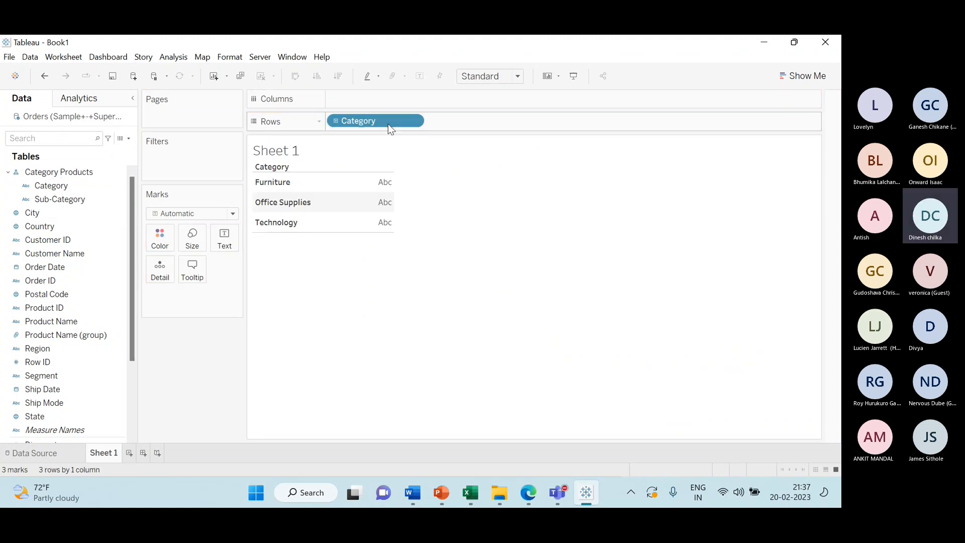
pyautogui.click(336, 122)
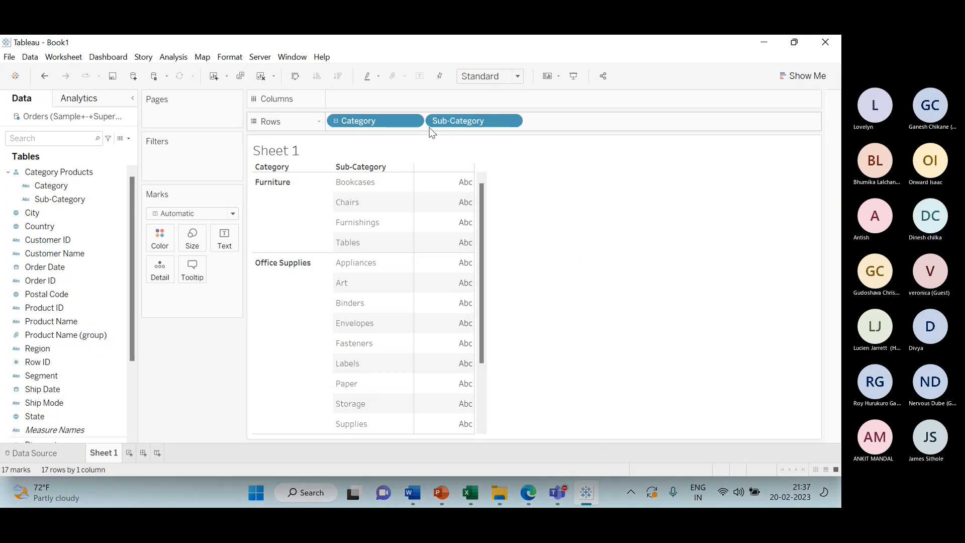
# Add Region and Sales to the Category Products hierarchy as the levels below Sub-Category.
pyautogui.click(51, 204)
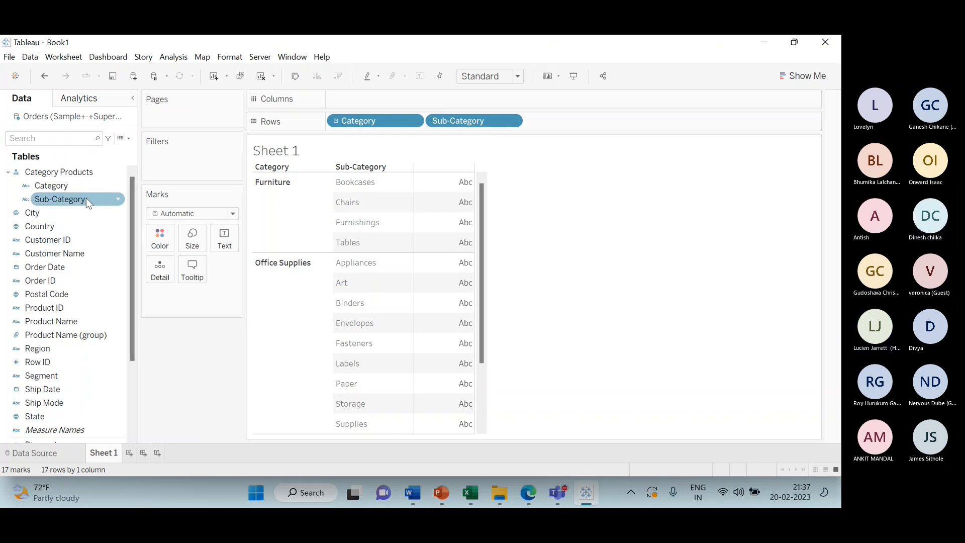
pyautogui.scroll(-1, 90, 347)
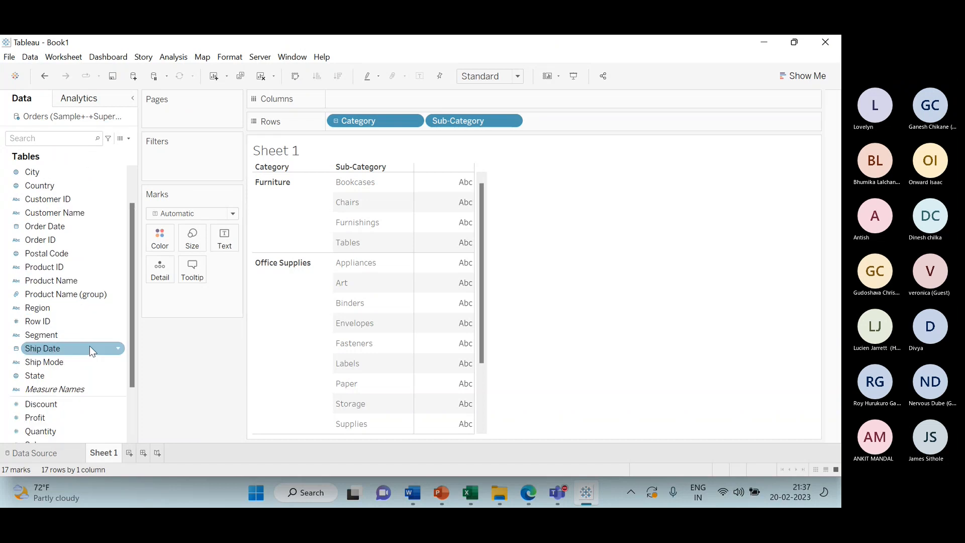
pyautogui.scroll(1, 90, 324)
pyautogui.moveTo(91, 348); pyautogui.dragTo(102, 206)
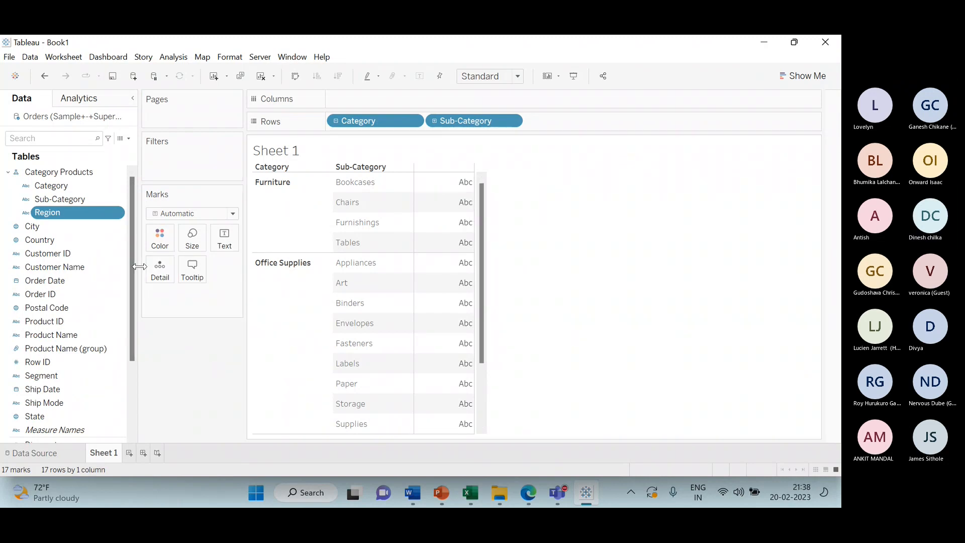
pyautogui.scroll(-3, 113, 254)
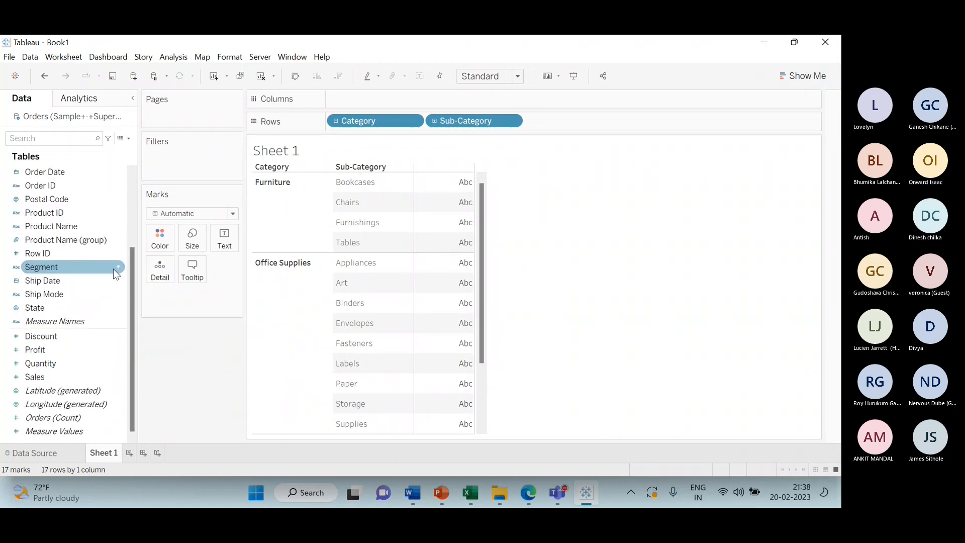
pyautogui.click(104, 375)
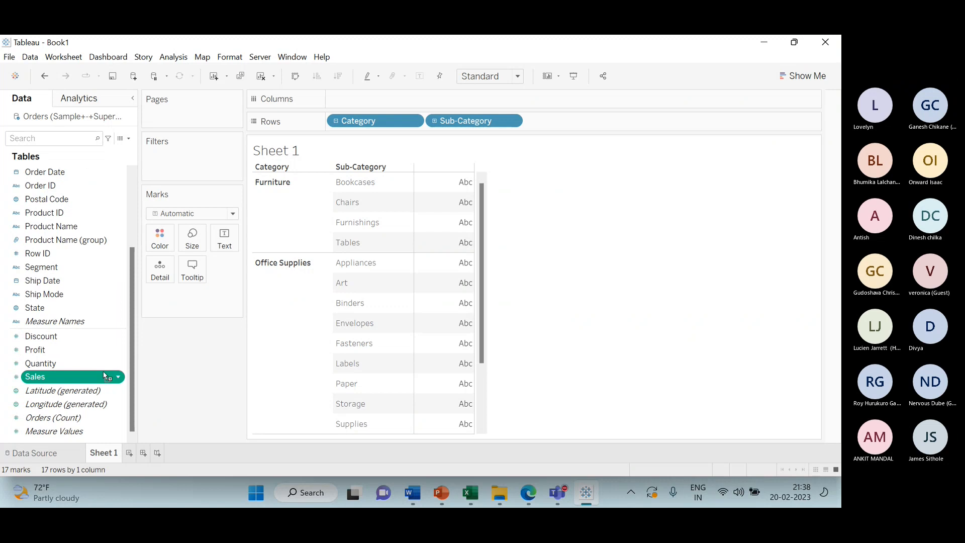
pyautogui.moveTo(104, 372); pyautogui.dragTo(114, 213)
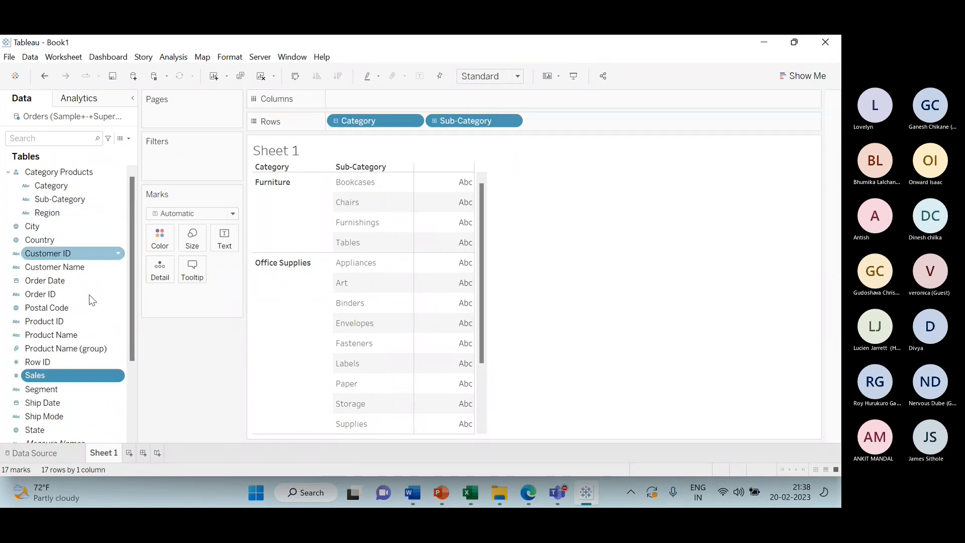
pyautogui.moveTo(87, 375); pyautogui.dragTo(103, 217)
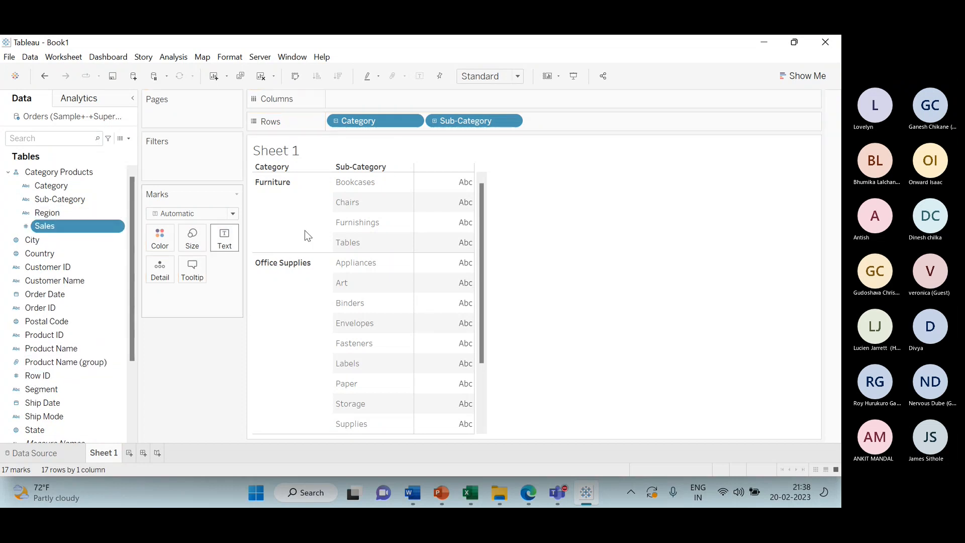
# Expand Sub-Category on Rows through Region down to Sales and look through the listed rows.
pyautogui.click(432, 124)
pyautogui.click(534, 123)
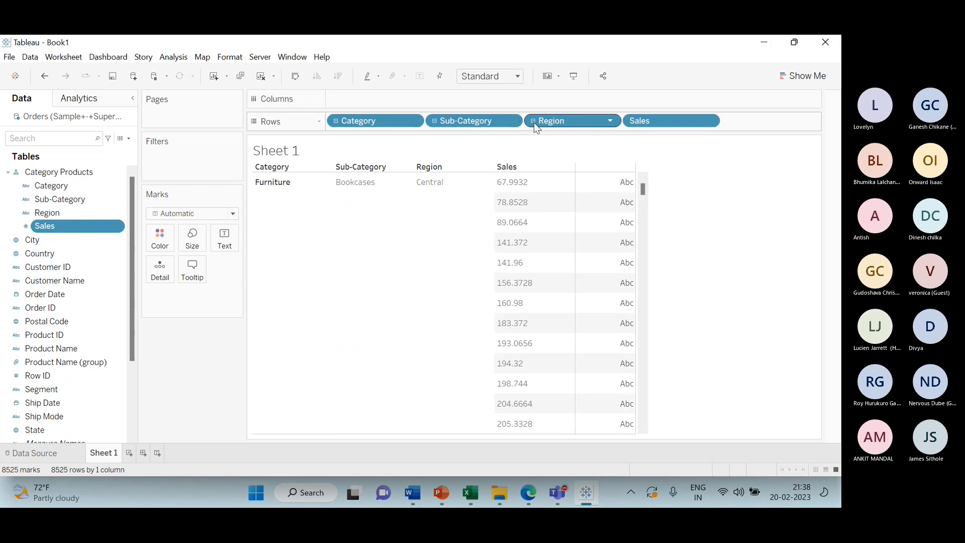
pyautogui.scroll(-5, 523, 252)
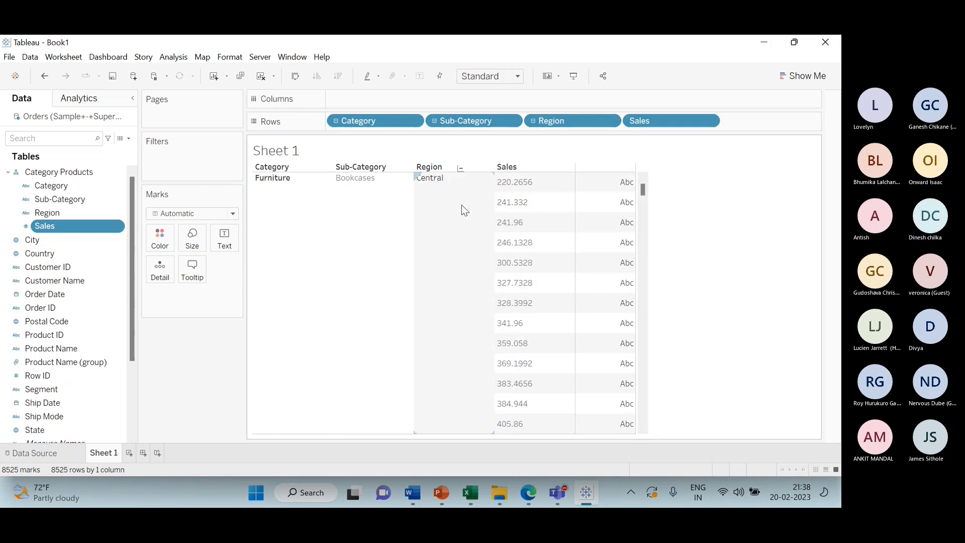
# Take Sub-Category out of the Category Products hierarchy and clear all fields from Rows.
pyautogui.moveTo(89, 197); pyautogui.dragTo(71, 210)
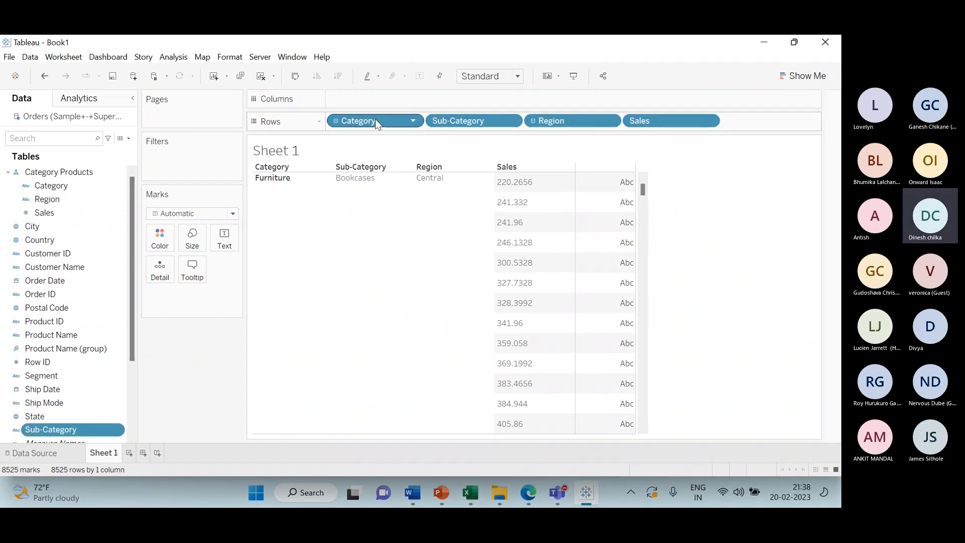
pyautogui.moveTo(472, 121); pyautogui.dragTo(394, 166)
pyautogui.moveTo(433, 121); pyautogui.dragTo(394, 209)
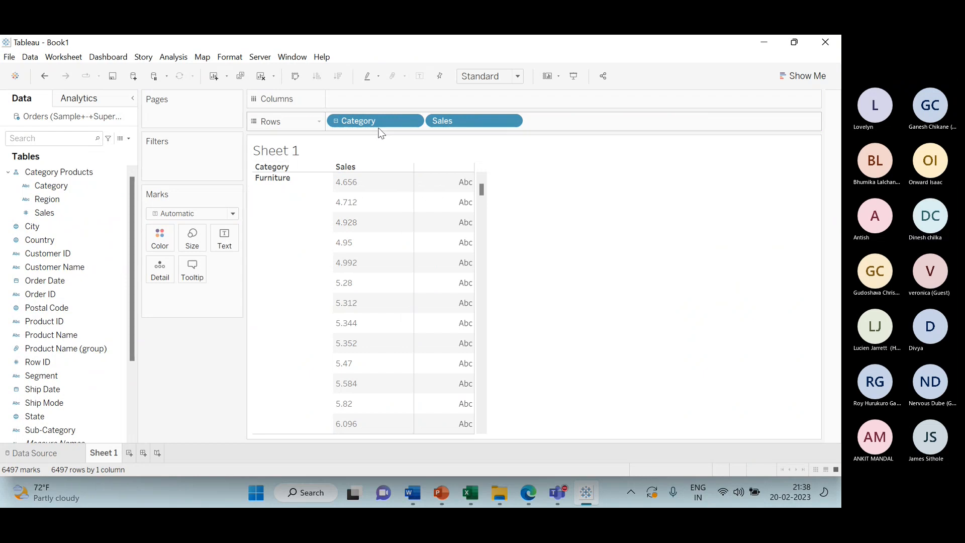
pyautogui.moveTo(380, 122); pyautogui.dragTo(310, 364)
pyautogui.moveTo(360, 119); pyautogui.dragTo(262, 367)
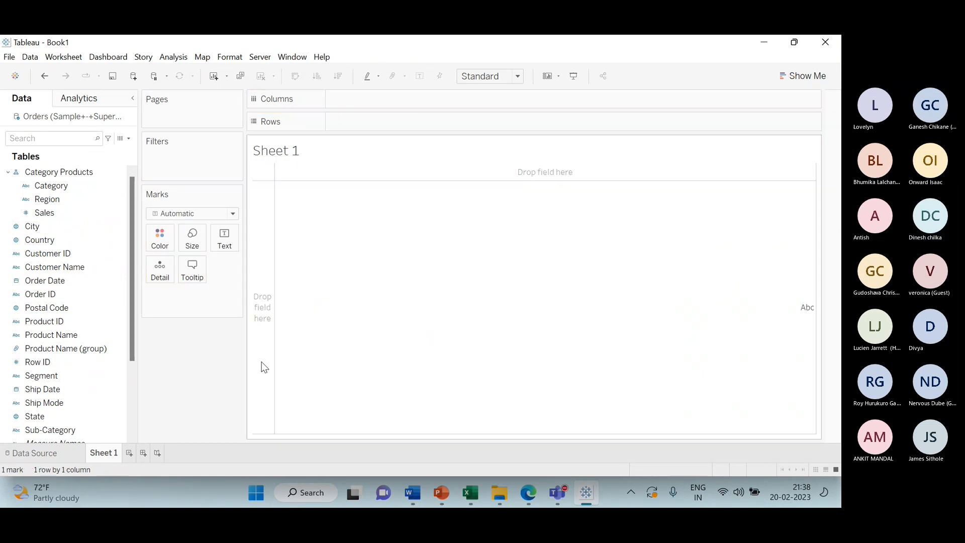
# Place the Category Products hierarchy on Rows again, expand it through Region to Sales, and look through the rows.
pyautogui.moveTo(65, 172); pyautogui.dragTo(375, 121)
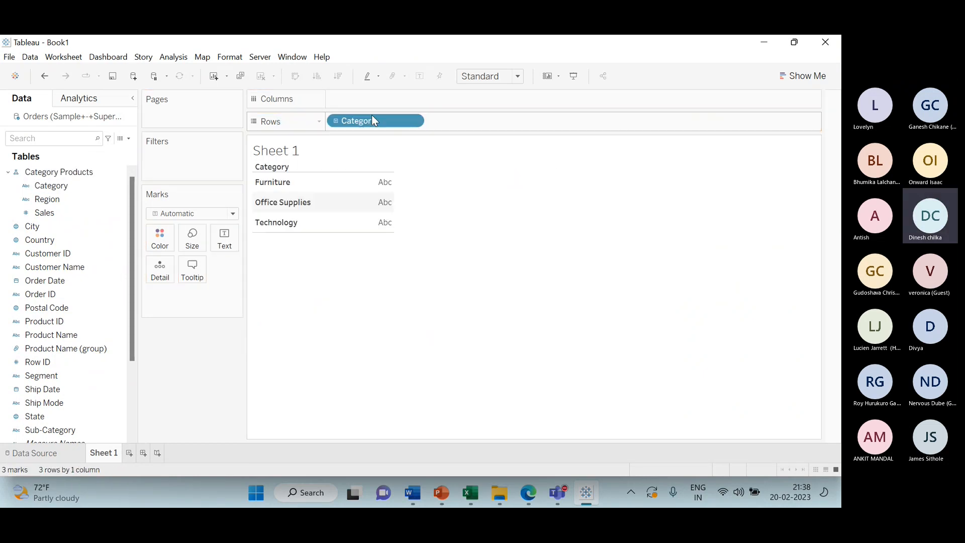
pyautogui.click(336, 121)
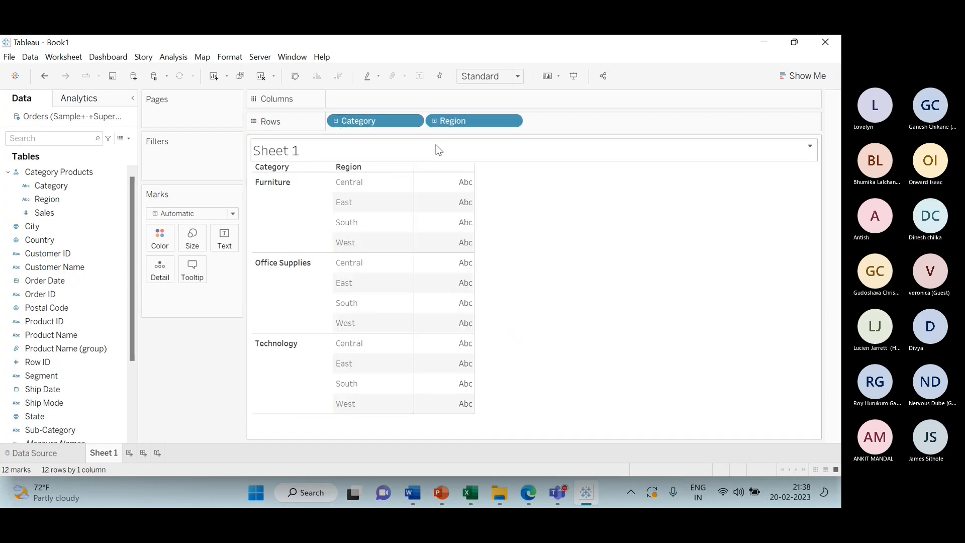
pyautogui.click(434, 121)
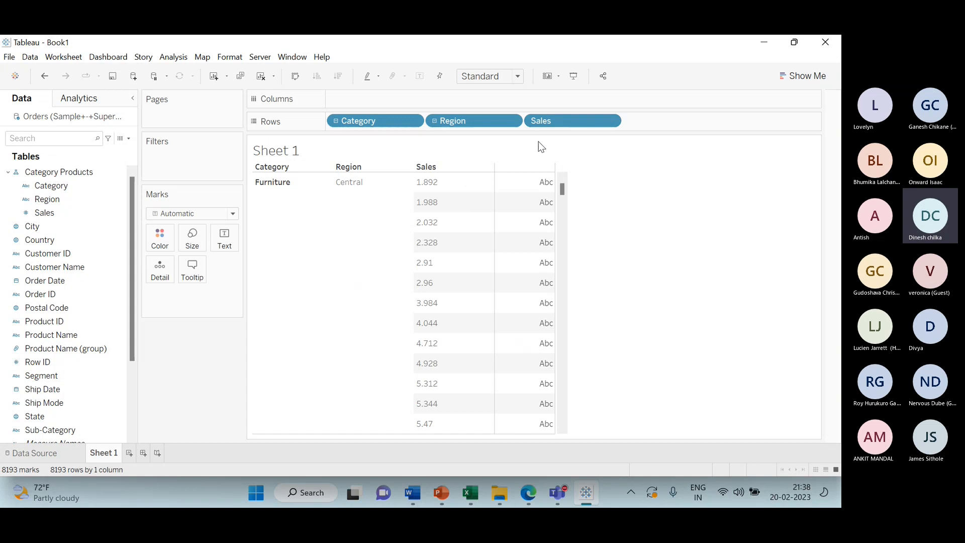
pyautogui.scroll(-15, 394, 292)
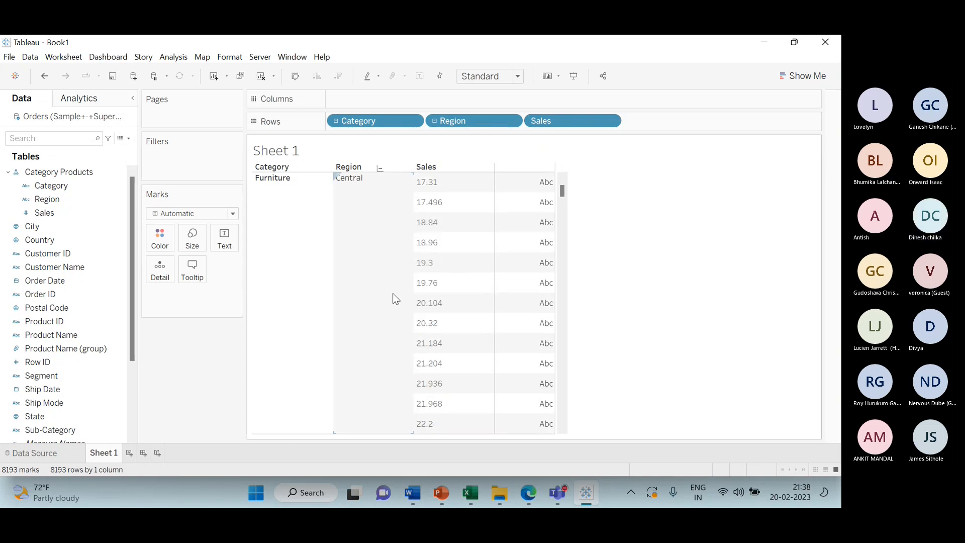
pyautogui.scroll(-10, 393, 294)
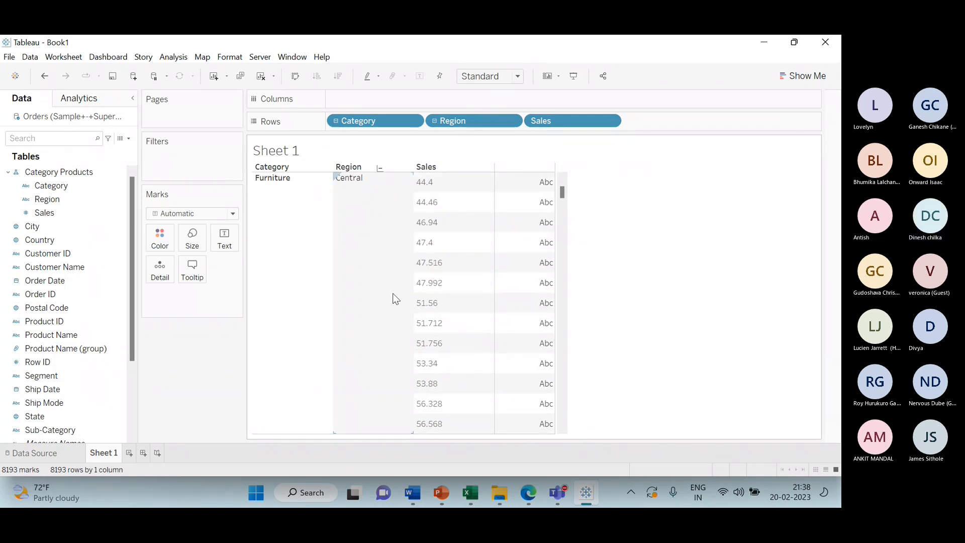
pyautogui.scroll(-5, 393, 293)
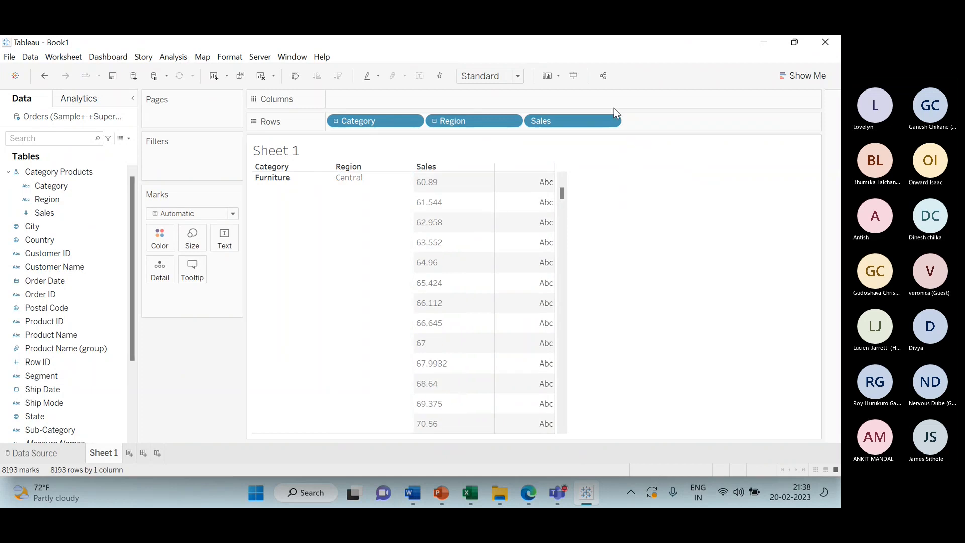
# Clear all fields from Rows and take Category out of the Category Products hierarchy.
pyautogui.moveTo(594, 121); pyautogui.dragTo(553, 221)
pyautogui.moveTo(461, 123); pyautogui.dragTo(318, 187)
pyautogui.moveTo(348, 123); pyautogui.dragTo(333, 277)
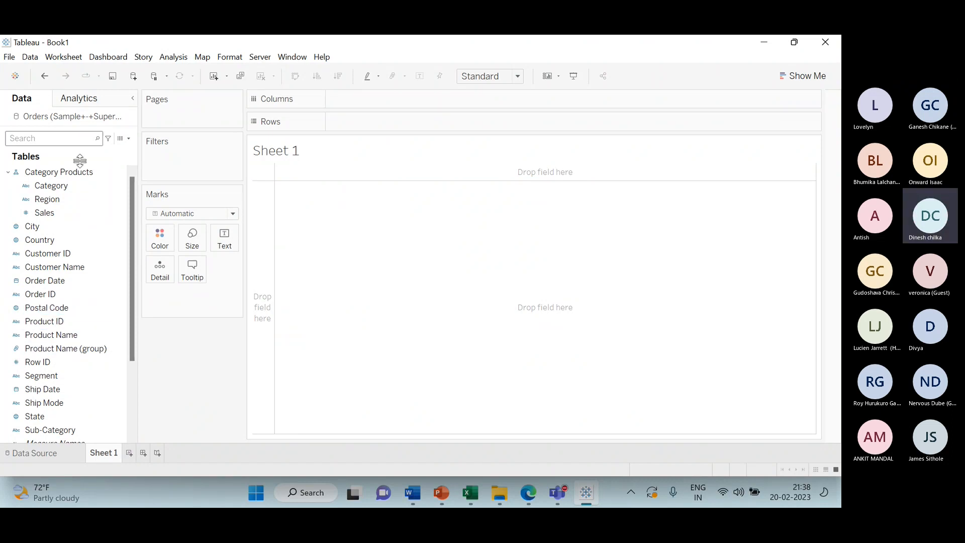
pyautogui.moveTo(86, 187); pyautogui.dragTo(203, 408)
pyautogui.moveTo(82, 186); pyautogui.dragTo(50, 277)
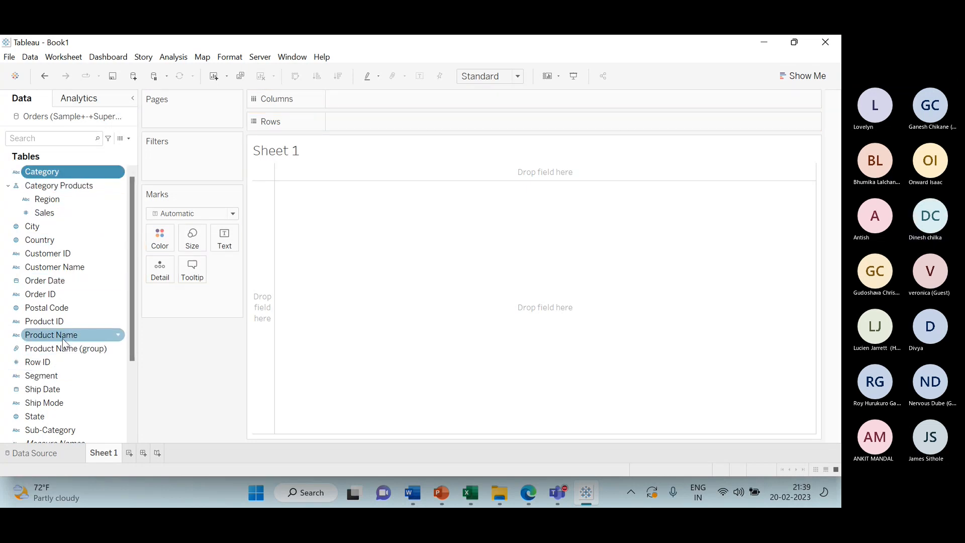
# Add Product Name and Customer Name to the Category Products hierarchy between Region and Sales.
pyautogui.moveTo(63, 337); pyautogui.dragTo(71, 221)
pyautogui.moveTo(70, 211); pyautogui.dragTo(70, 210)
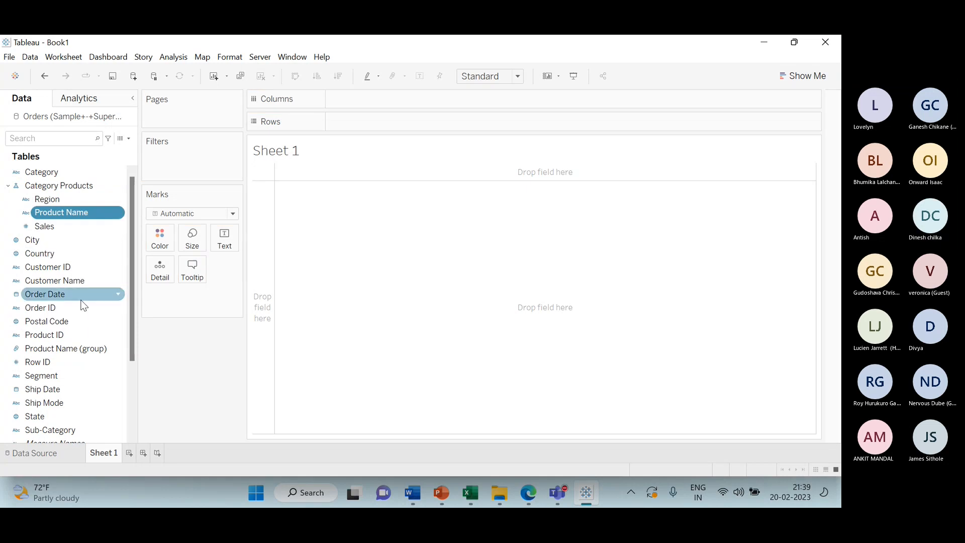
pyautogui.scroll(-1, 68, 355)
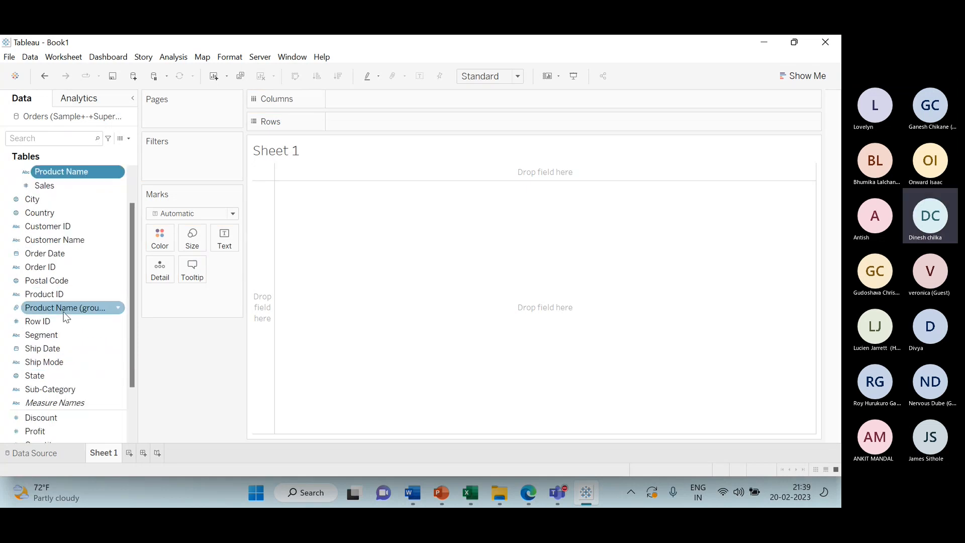
pyautogui.scroll(1, 63, 307)
pyautogui.moveTo(59, 281); pyautogui.dragTo(65, 226)
pyautogui.scroll(-1, 67, 312)
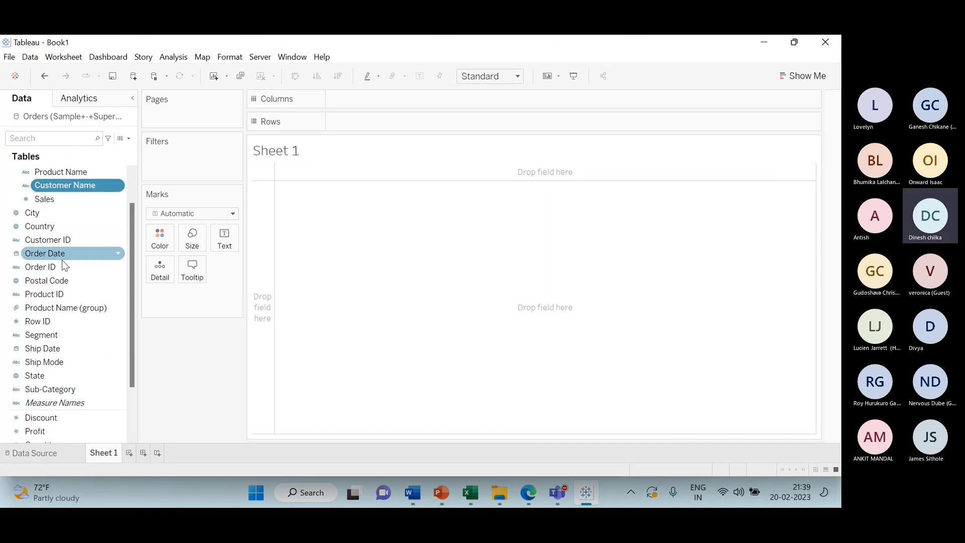
pyautogui.scroll(1, 64, 262)
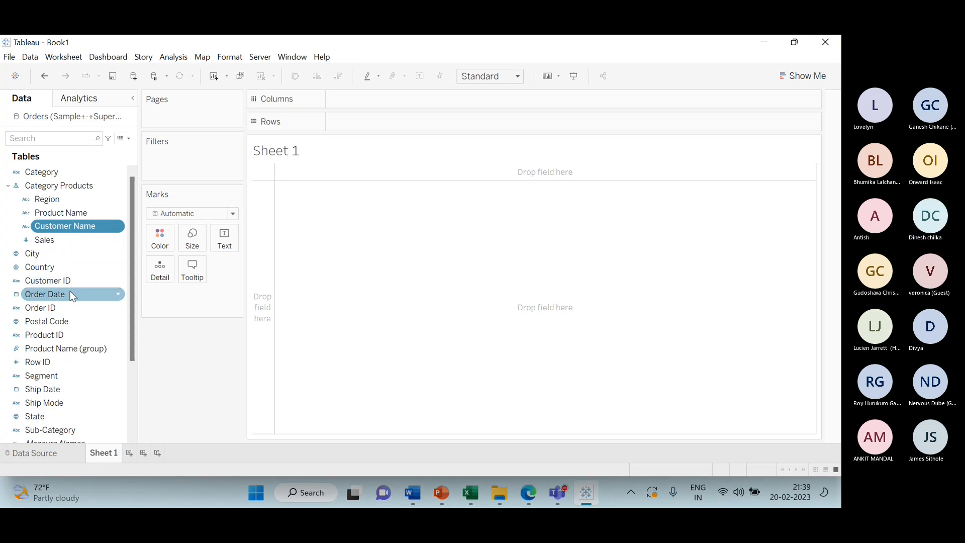
# Add State and Order Date to the Category Products hierarchy between Customer Name and Sales, with State above Order Date.
pyautogui.moveTo(71, 292); pyautogui.dragTo(86, 233)
pyautogui.scroll(-3, 71, 312)
pyautogui.scroll(3, 71, 322)
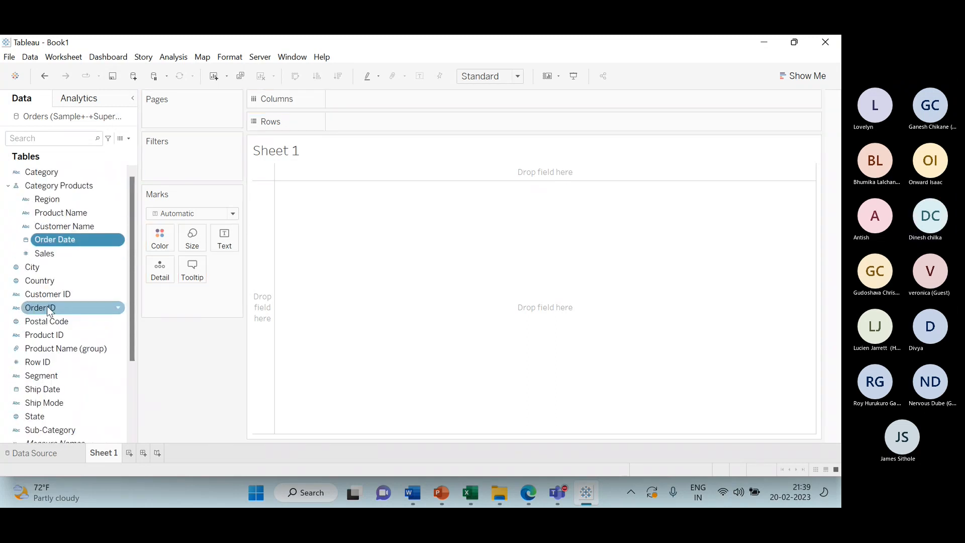
pyautogui.scroll(-2, 66, 342)
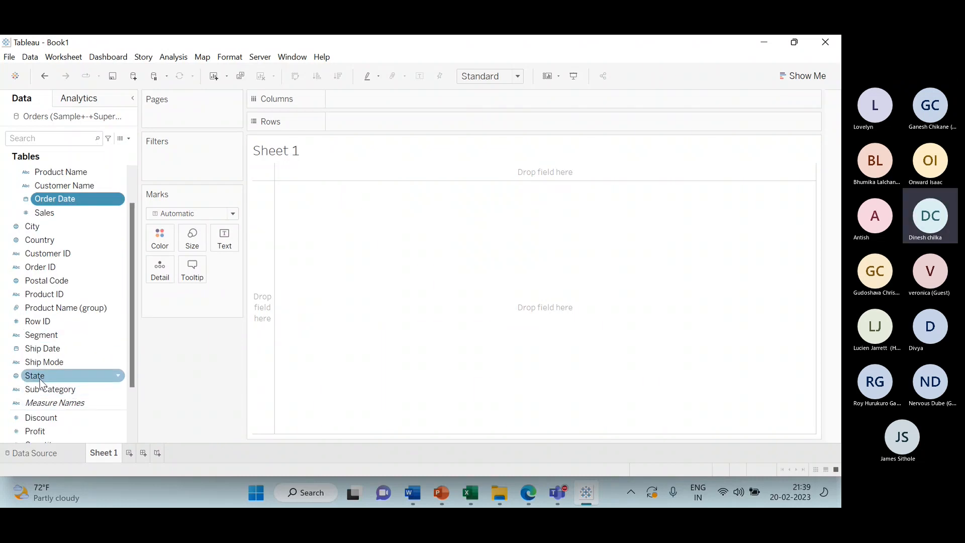
pyautogui.moveTo(40, 378); pyautogui.dragTo(70, 191)
pyautogui.scroll(1, 45, 282)
pyautogui.scroll(-4, 44, 358)
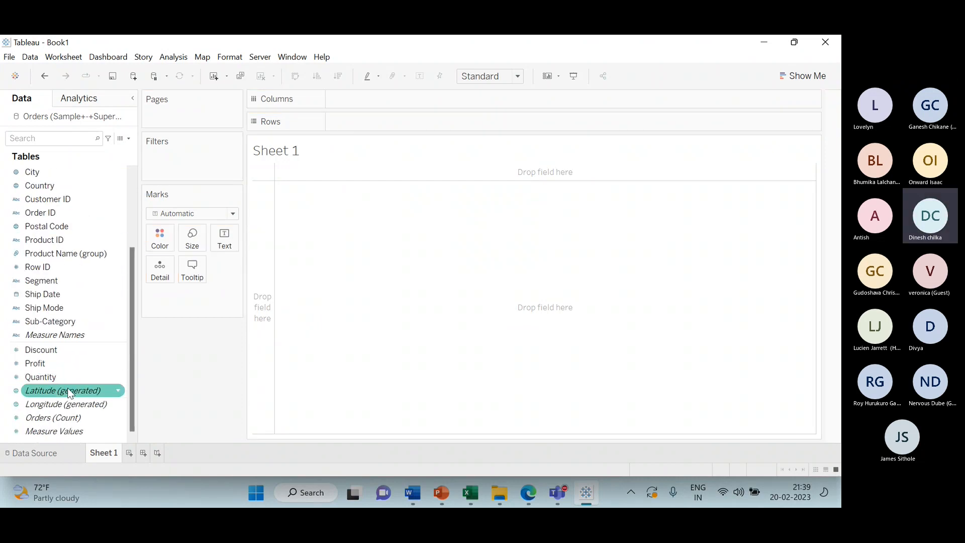
pyautogui.scroll(4, 54, 393)
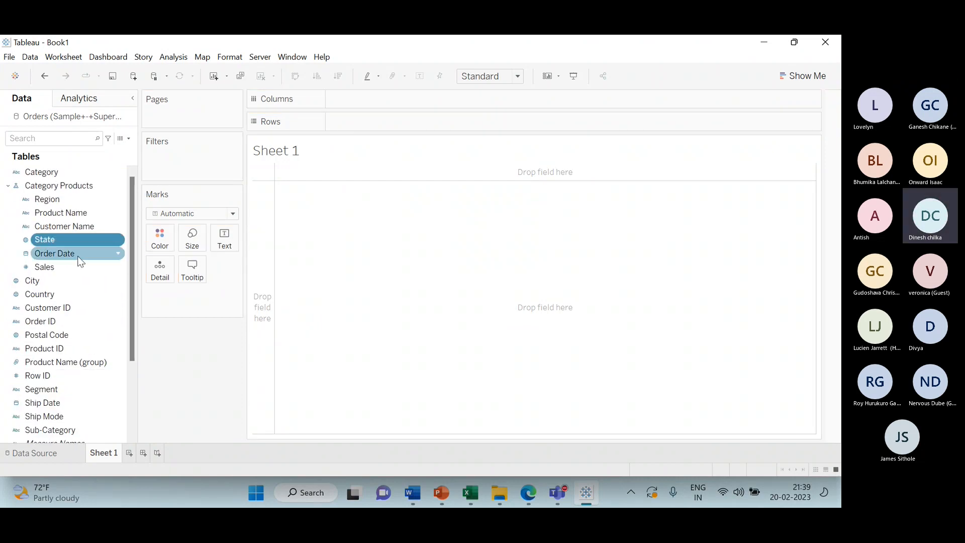
# Add Profit to the Category Products hierarchy as the lowest level, below Sales.
pyautogui.scroll(-3, 60, 283)
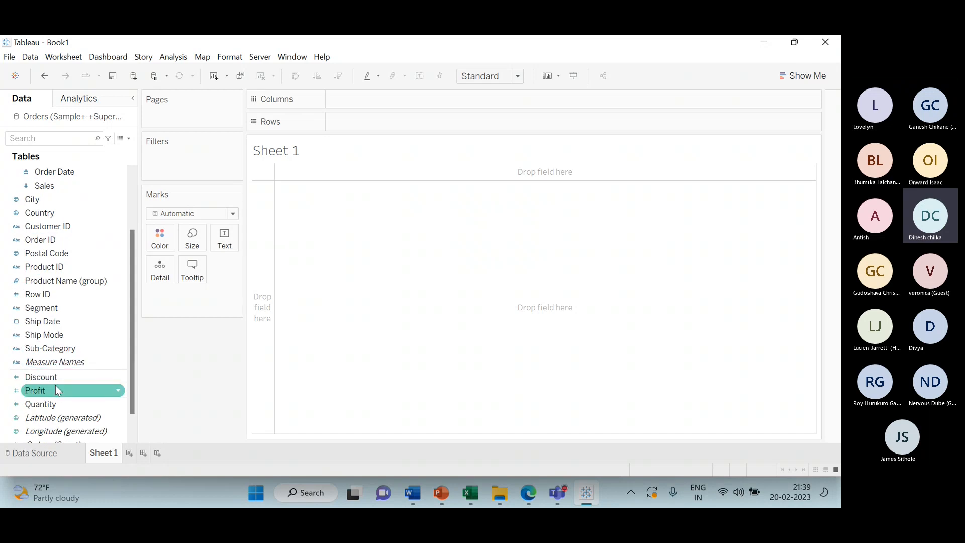
pyautogui.moveTo(51, 391); pyautogui.dragTo(70, 180)
pyautogui.moveTo(58, 295); pyautogui.dragTo(80, 198)
pyautogui.scroll(3, 69, 312)
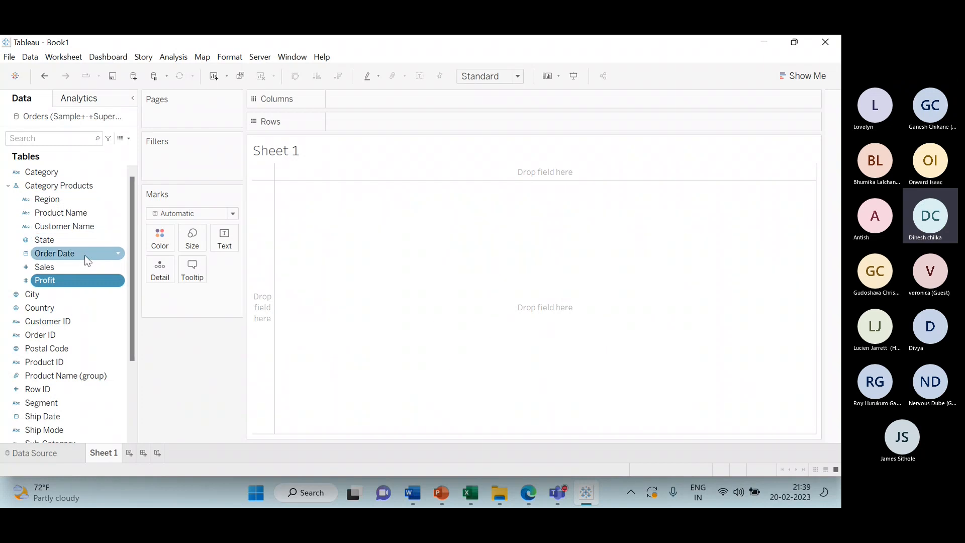
# Add Customer ID and Country to the Category Products hierarchy between Customer Name and State.
pyautogui.scroll(-2, 77, 330)
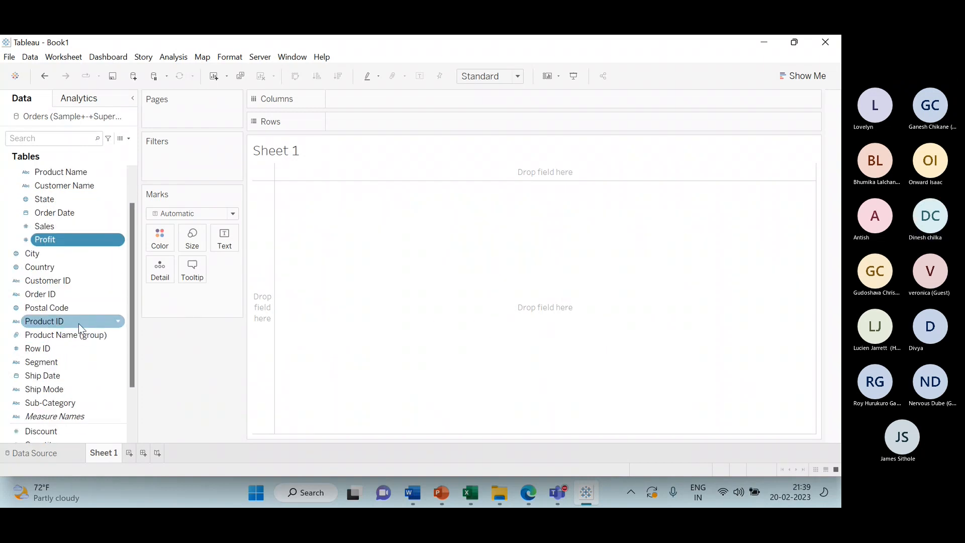
pyautogui.scroll(-3, 80, 386)
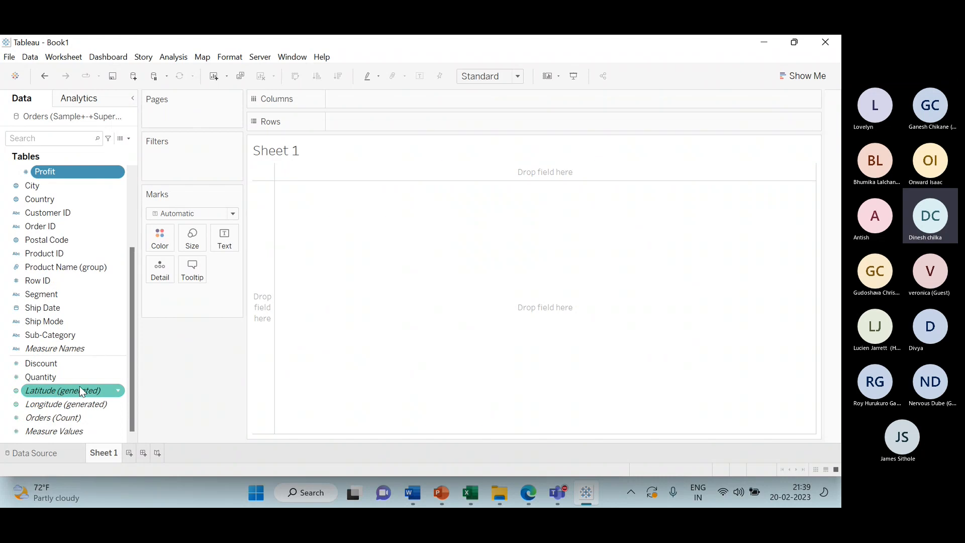
pyautogui.scroll(3, 79, 386)
pyautogui.scroll(-3, 80, 386)
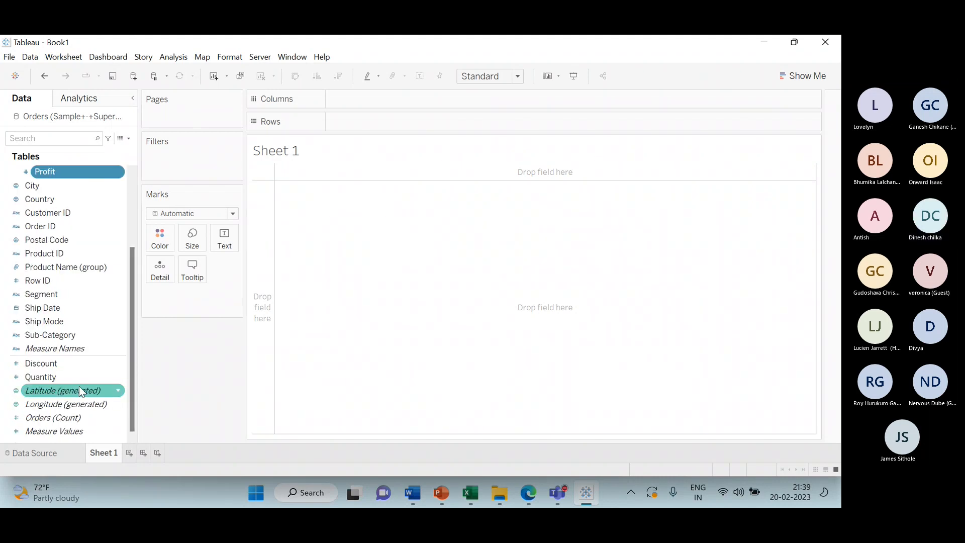
pyautogui.scroll(4, 80, 386)
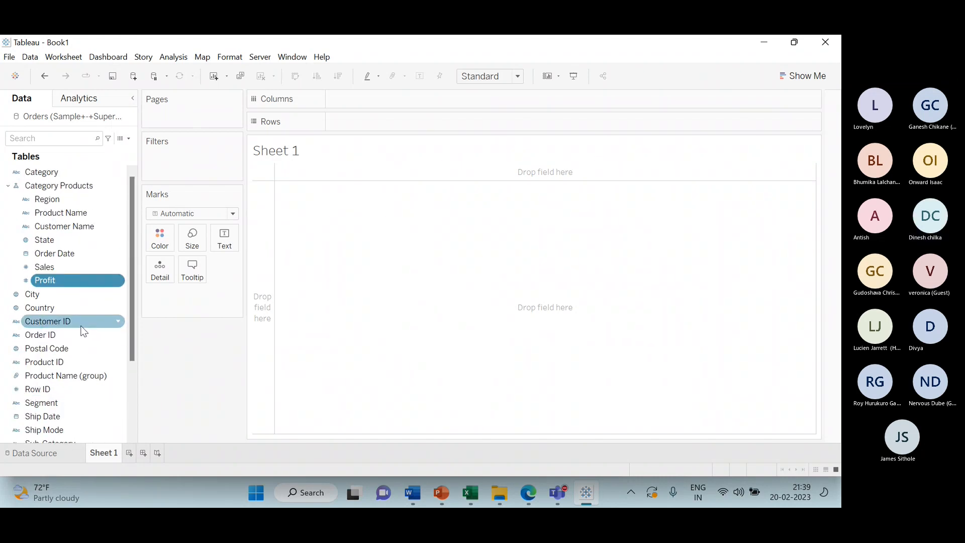
pyautogui.moveTo(80, 324); pyautogui.dragTo(88, 242)
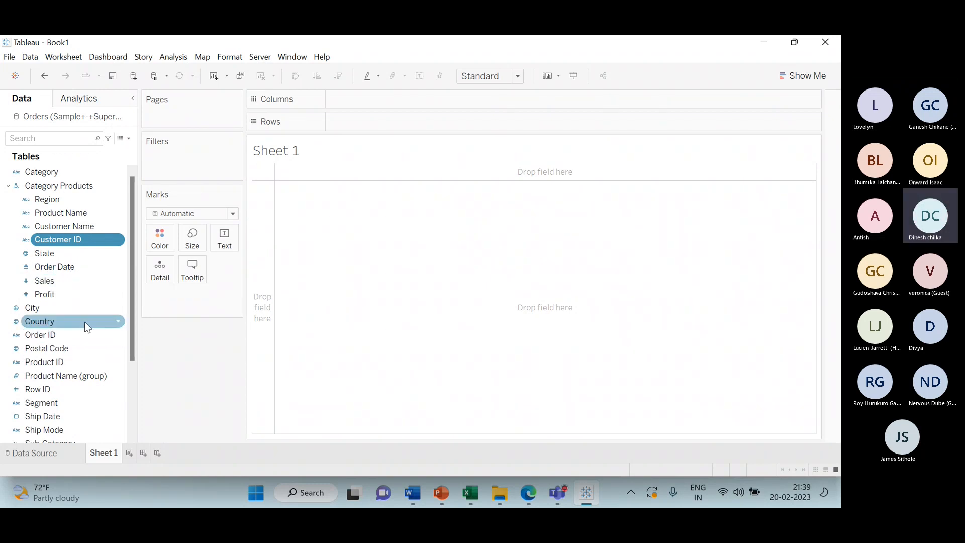
pyautogui.moveTo(50, 321); pyautogui.dragTo(90, 255)
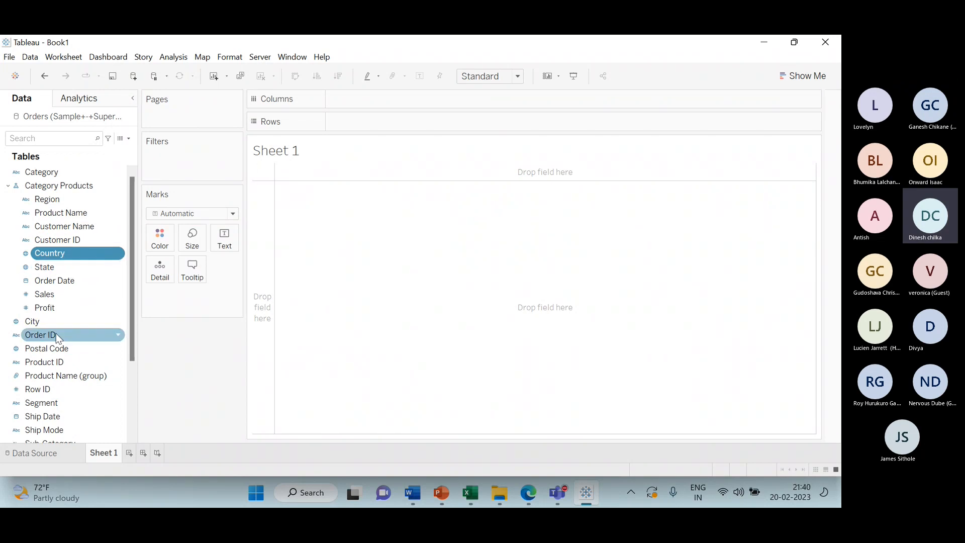
# Place the Category Products hierarchy on Rows and expand it from Region through Product Name, Customer Name and Customer ID to Country.
pyautogui.moveTo(42, 187); pyautogui.dragTo(360, 126)
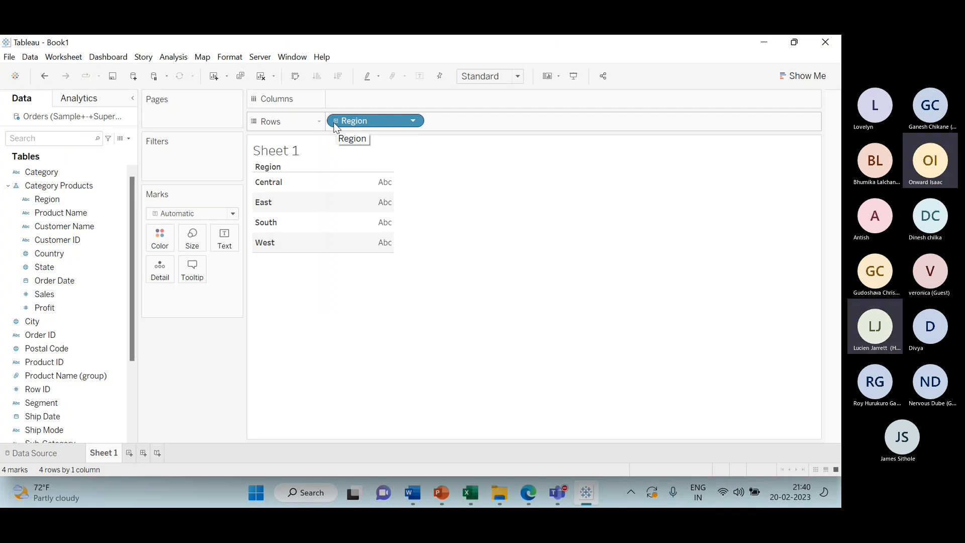
pyautogui.click(335, 121)
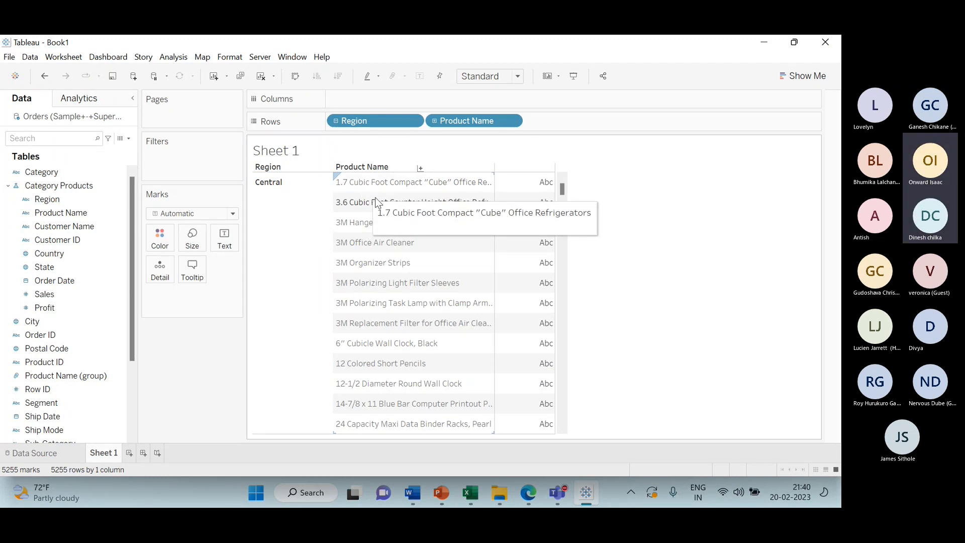
pyautogui.click(434, 121)
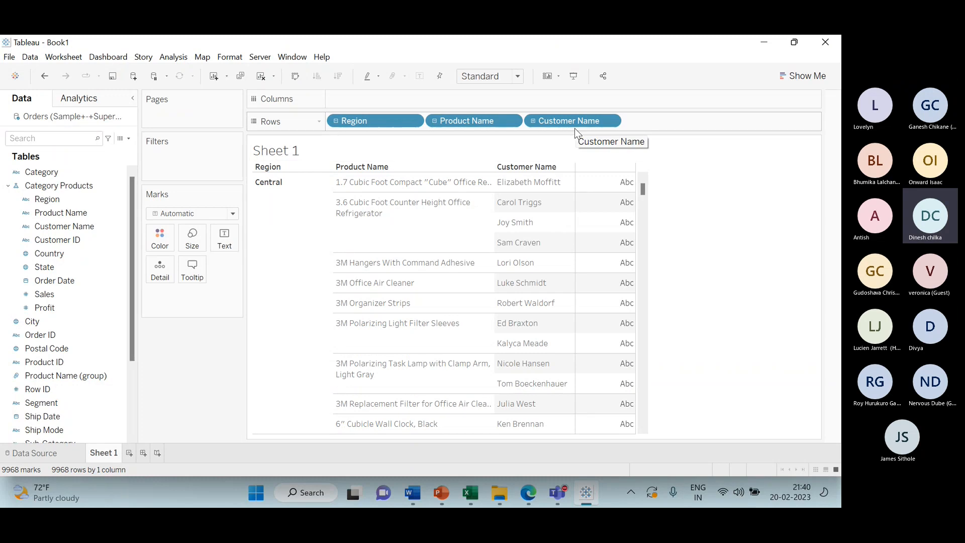
pyautogui.click(534, 121)
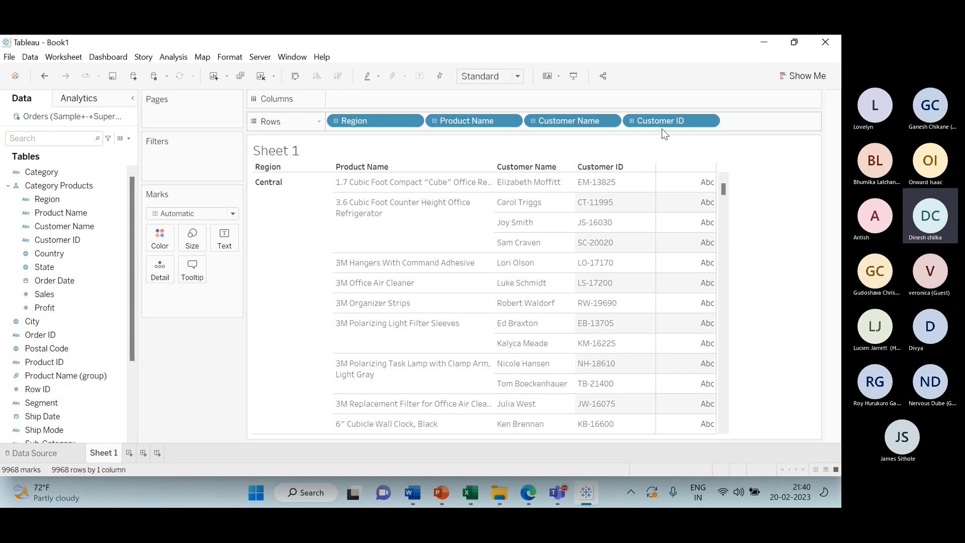
pyautogui.click(632, 121)
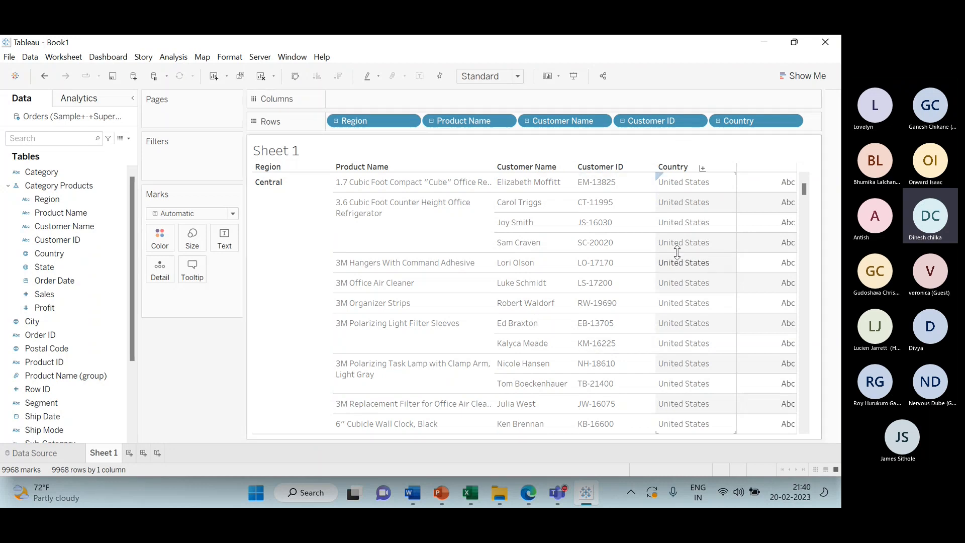
pyautogui.click(266, 240)
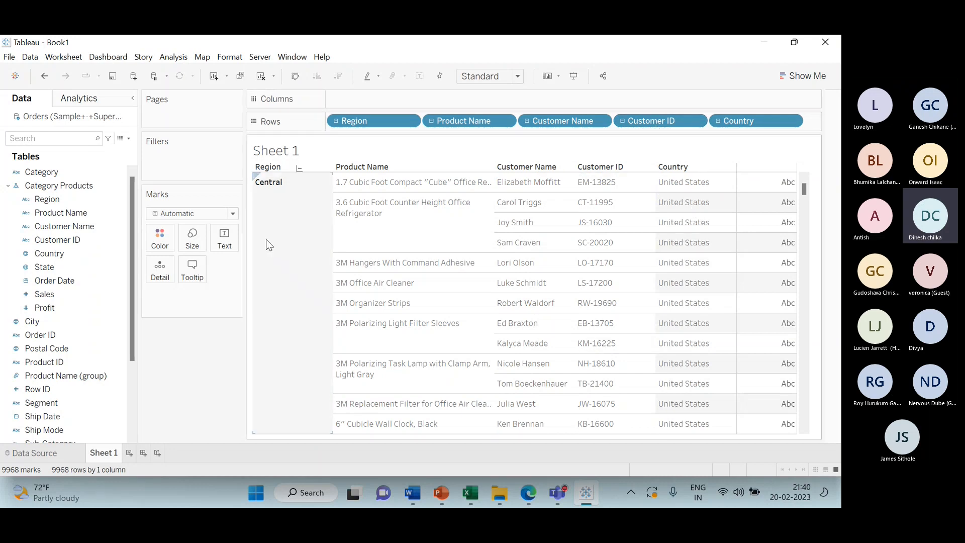
# Reorder the Category Products hierarchy so Country sits below State, and remove Country from Rows.
pyautogui.click(76, 265)
pyautogui.click(72, 255)
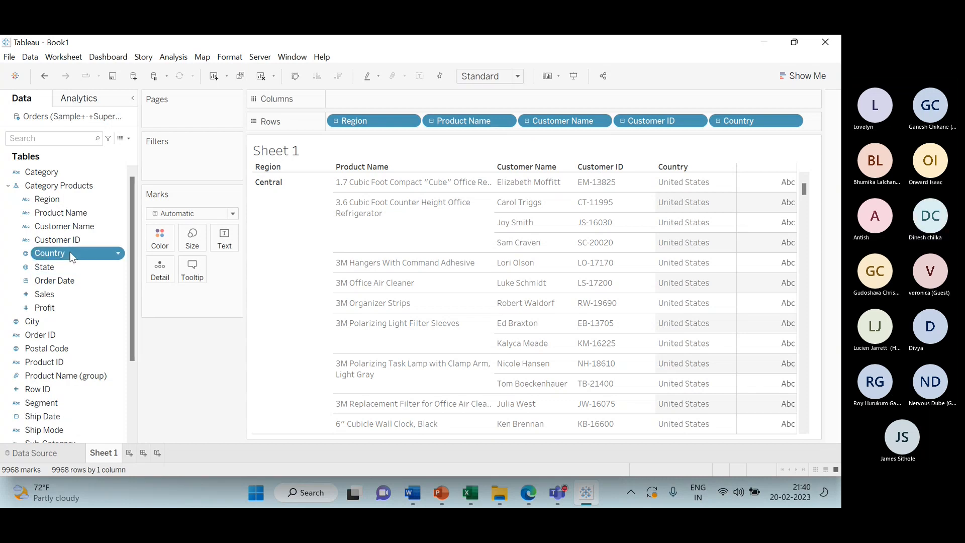
pyautogui.moveTo(71, 254); pyautogui.dragTo(71, 267)
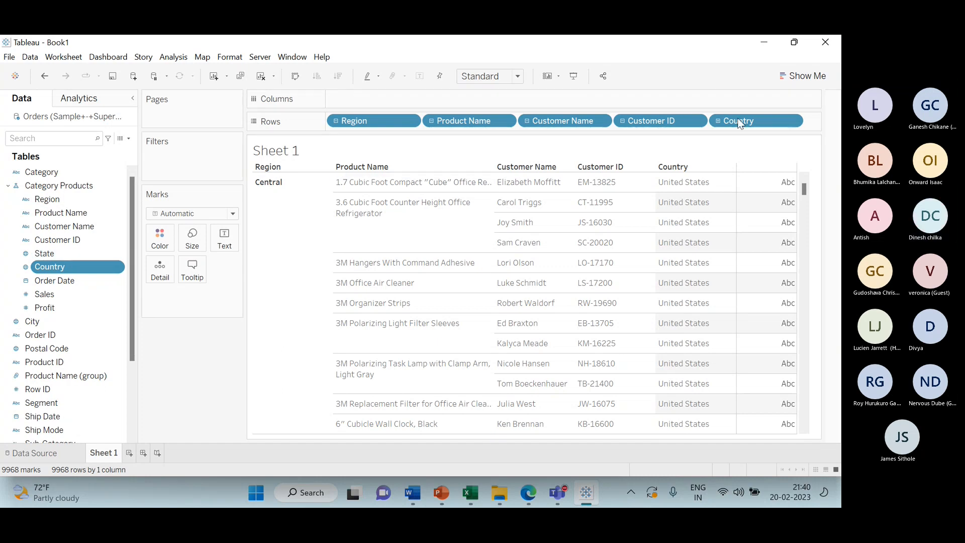
pyautogui.moveTo(763, 120); pyautogui.dragTo(686, 327)
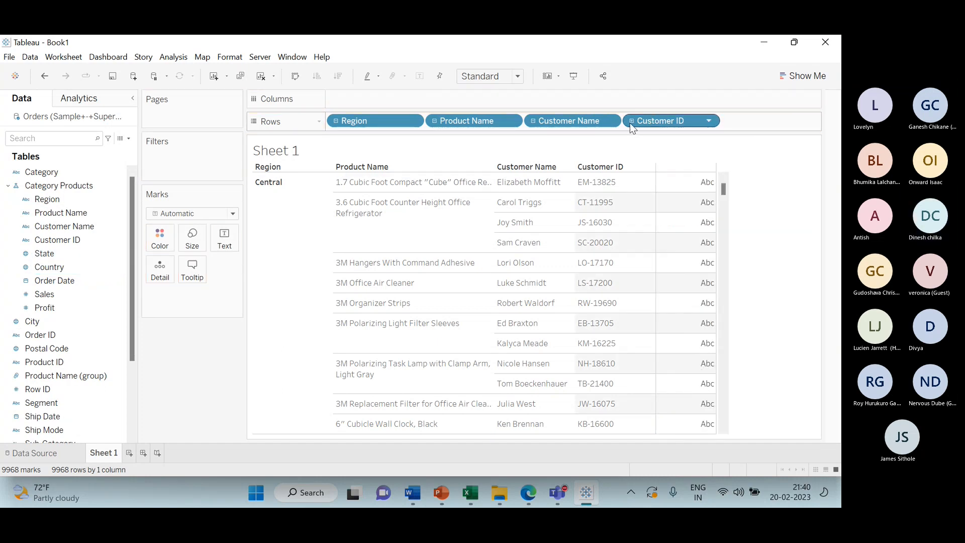
# Expand Customer ID on Rows through State, Country, Order Date and Sales down to Profit, and look through the listed rows.
pyautogui.click(631, 122)
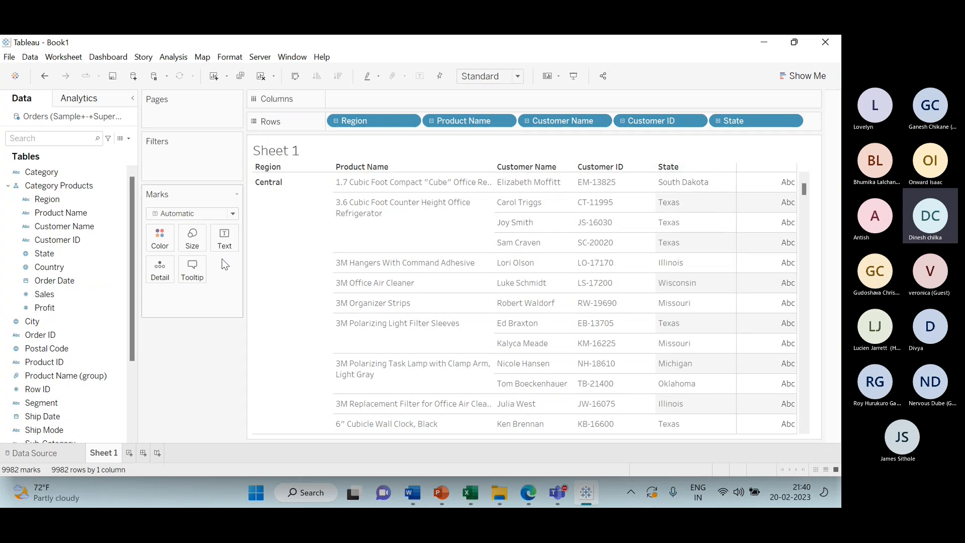
pyautogui.click(716, 121)
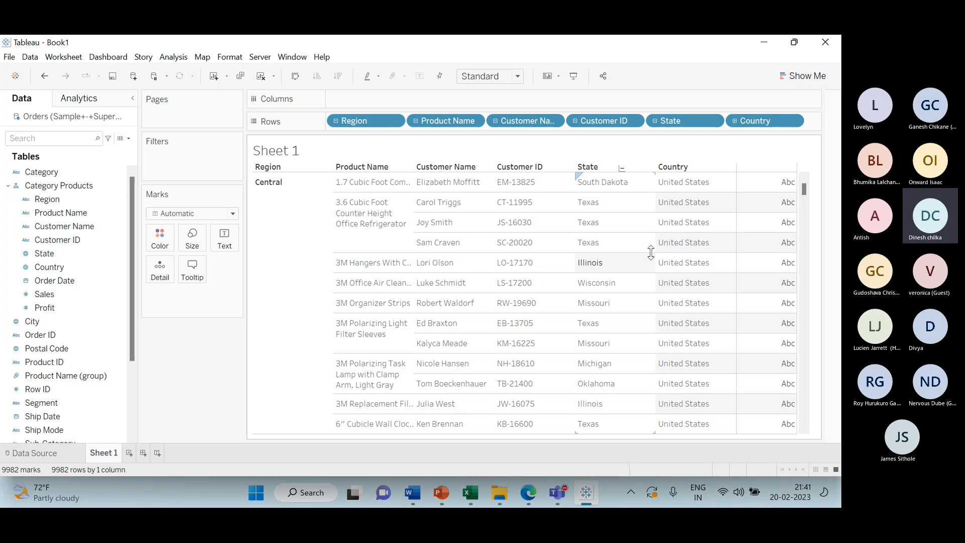
pyautogui.click(734, 120)
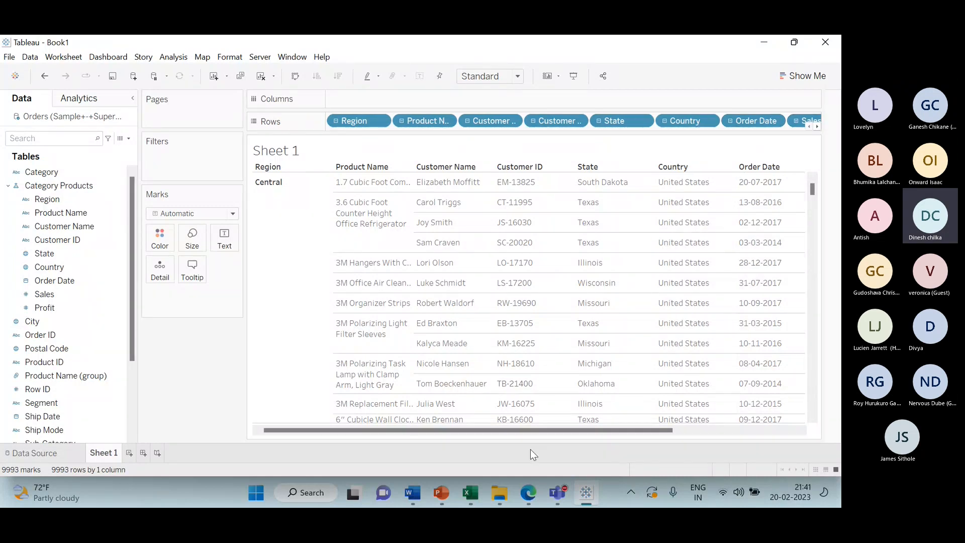
pyautogui.moveTo(537, 433); pyautogui.dragTo(592, 433)
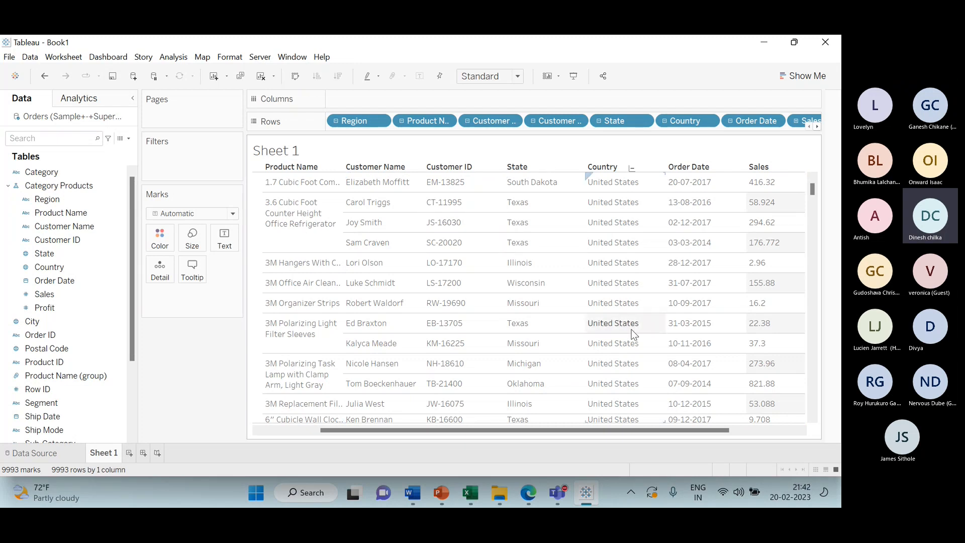
pyautogui.scroll(-6, 629, 332)
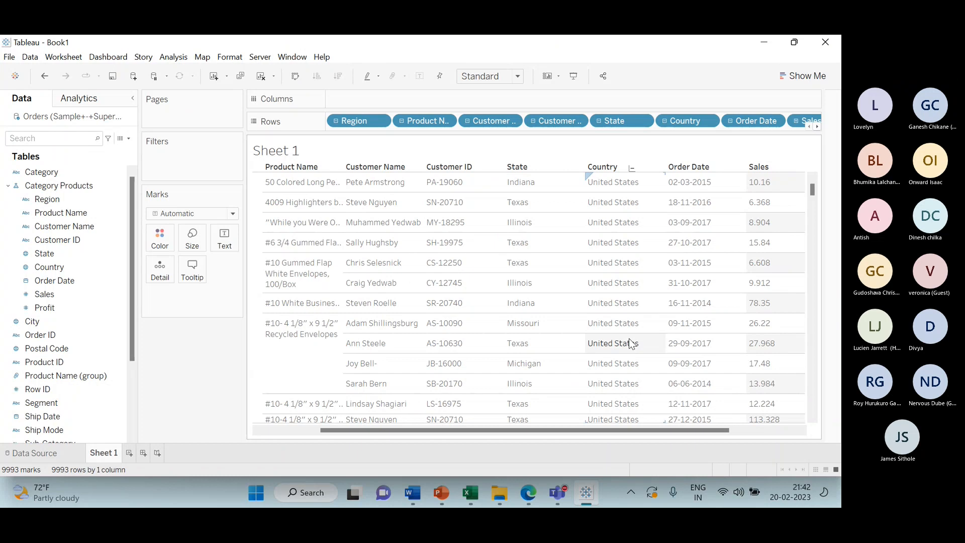
pyautogui.scroll(-4, 628, 342)
pyautogui.scroll(-2, 757, 346)
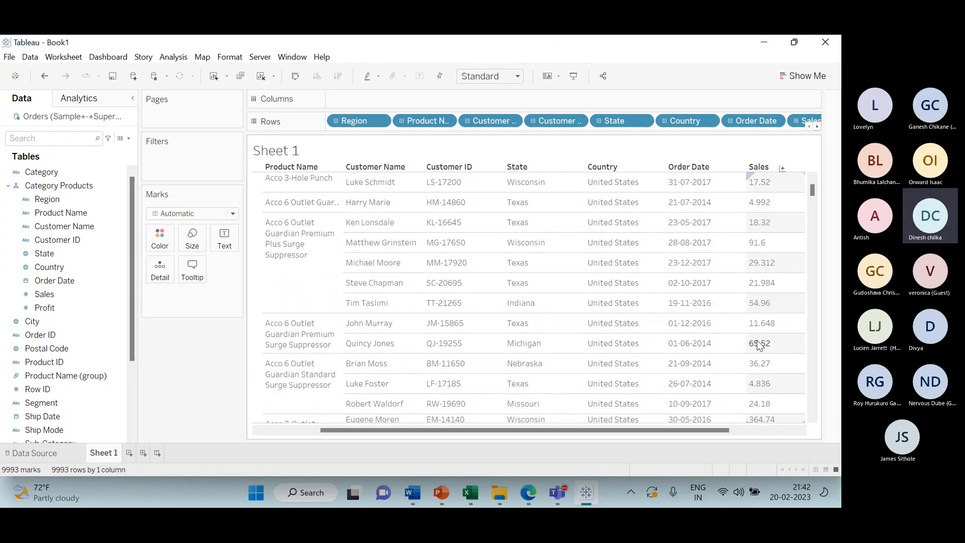
pyautogui.scroll(10, 759, 370)
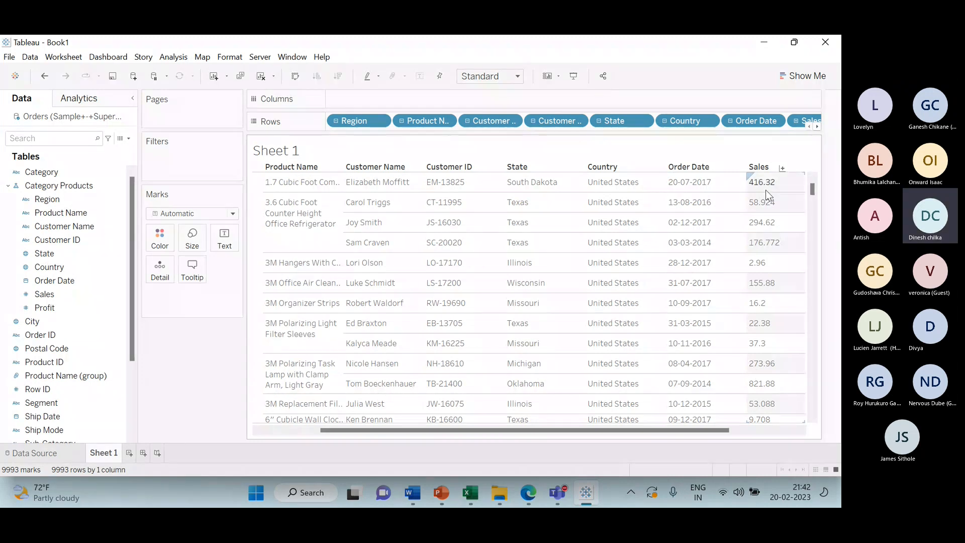
pyautogui.moveTo(728, 430); pyautogui.dragTo(821, 430)
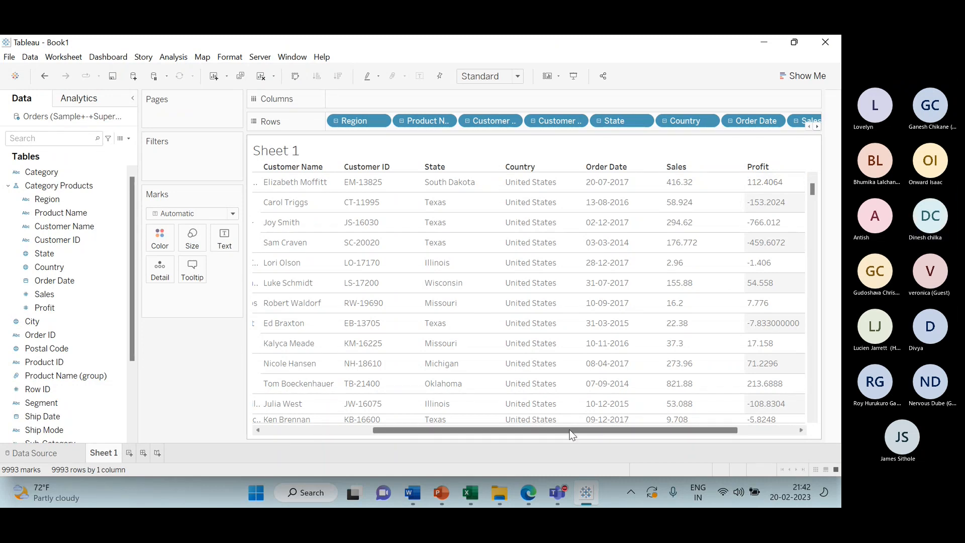
# View Sheet 1 in presentation mode and examine the expanded rows from Region through Profit across the table.
pyautogui.hscroll(-5, 535, 433)
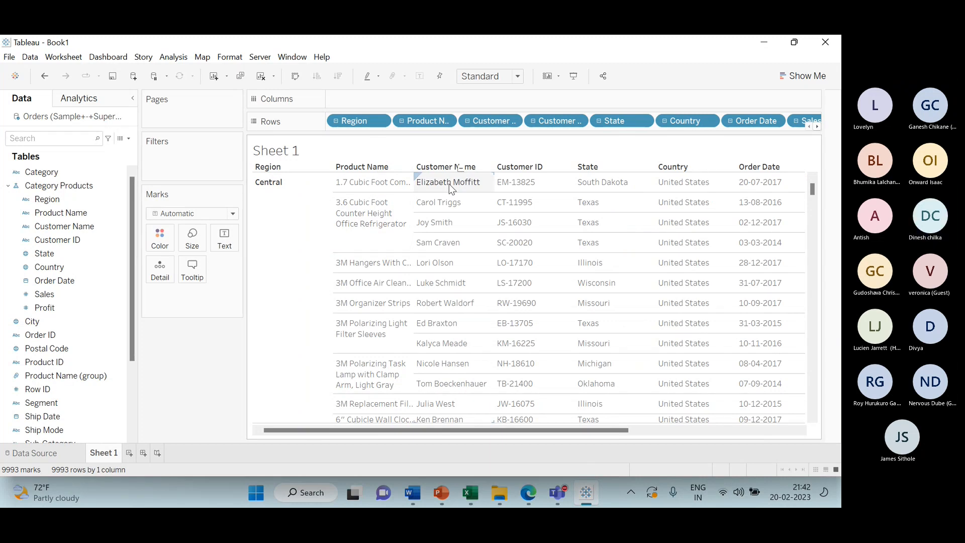
pyautogui.click(575, 76)
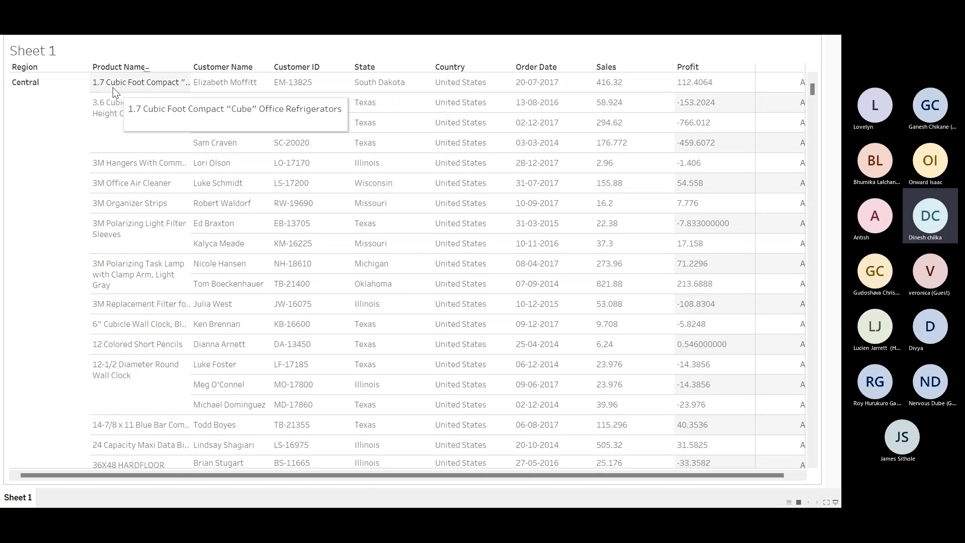
pyautogui.moveTo(321, 477); pyautogui.dragTo(333, 478)
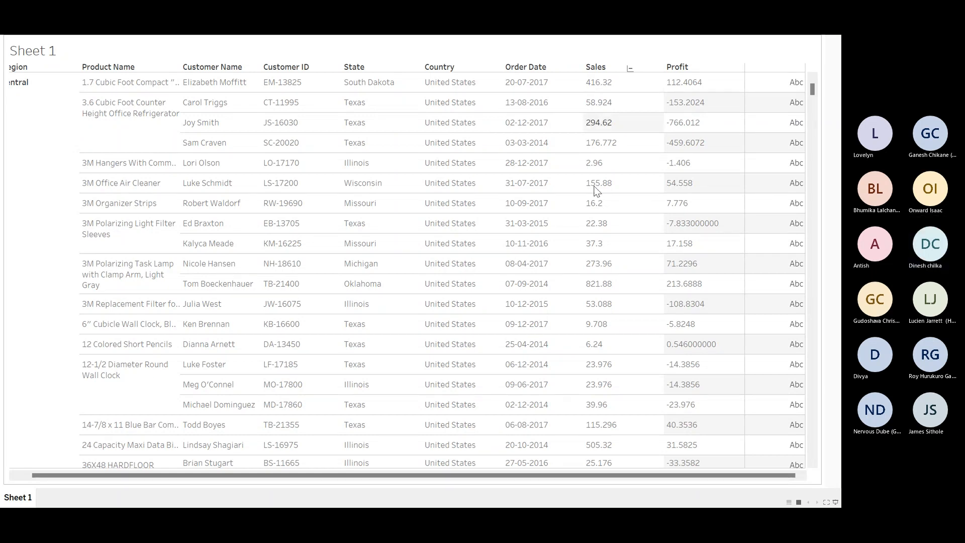
pyautogui.scroll(-6, 586, 354)
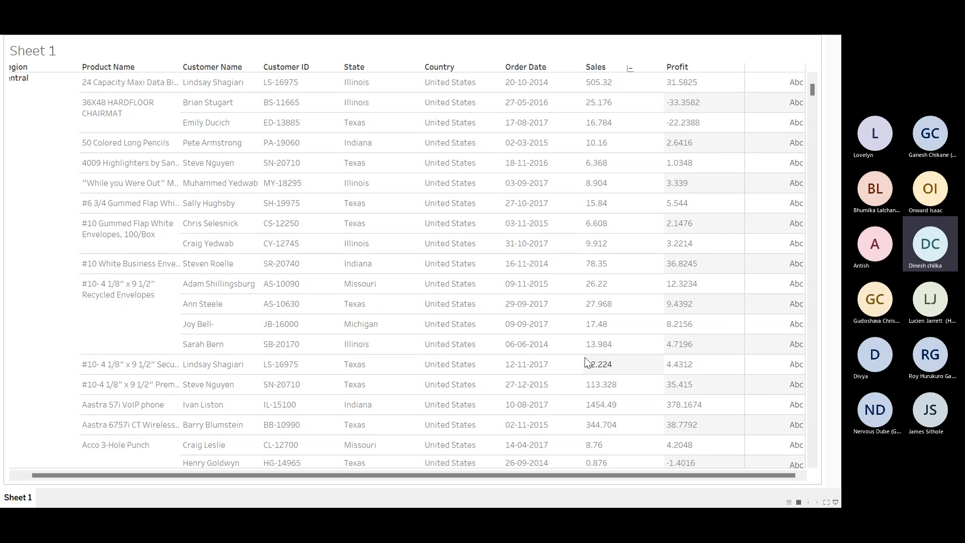
pyautogui.scroll(-4, 585, 358)
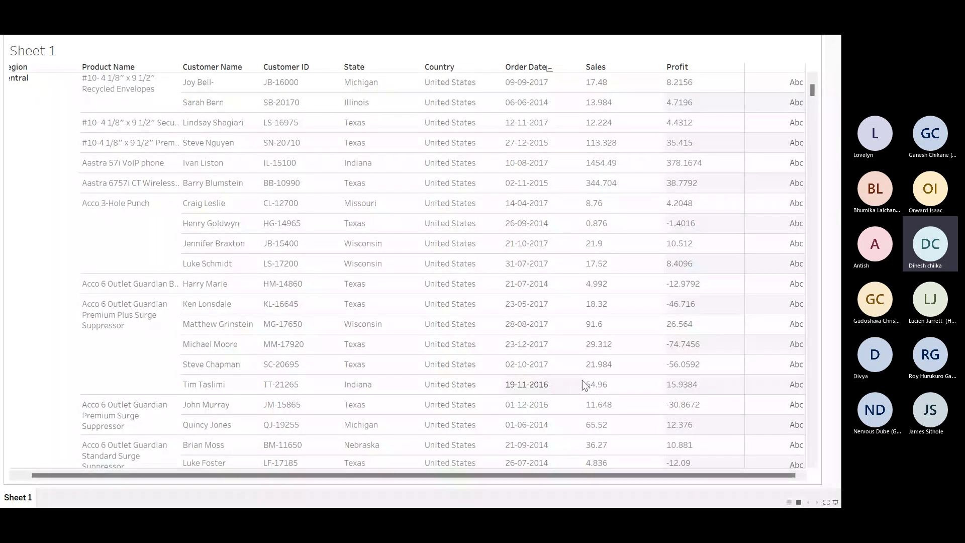
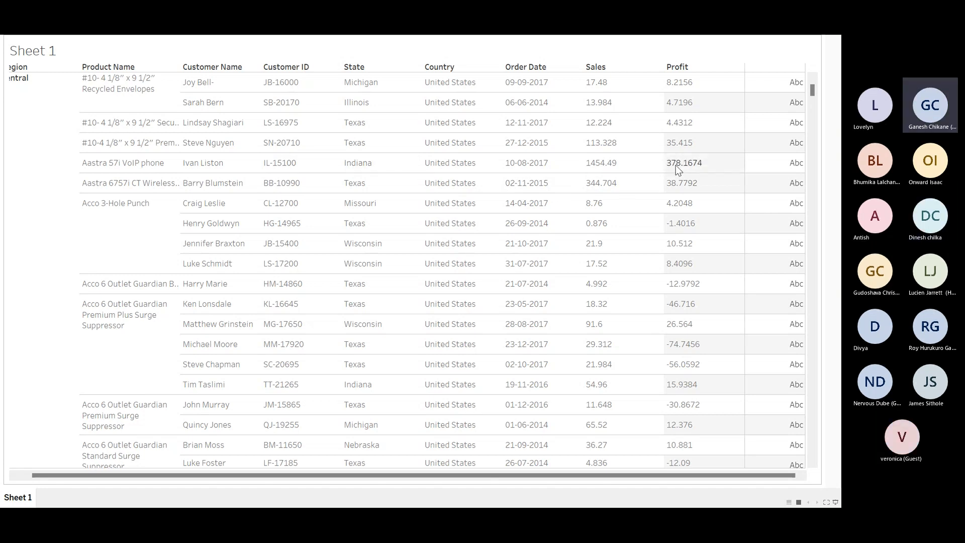
pyautogui.scroll(-10, 676, 166)
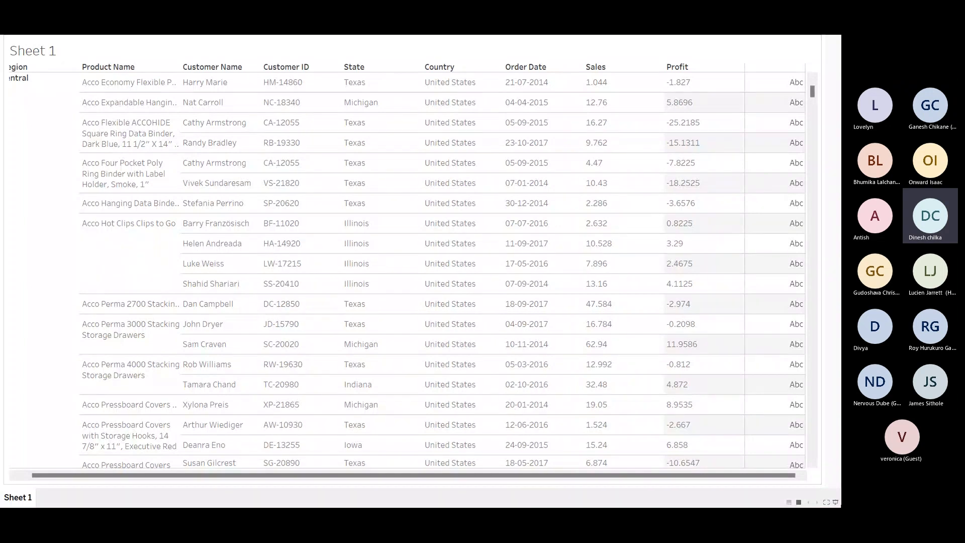
pyautogui.click(836, 502)
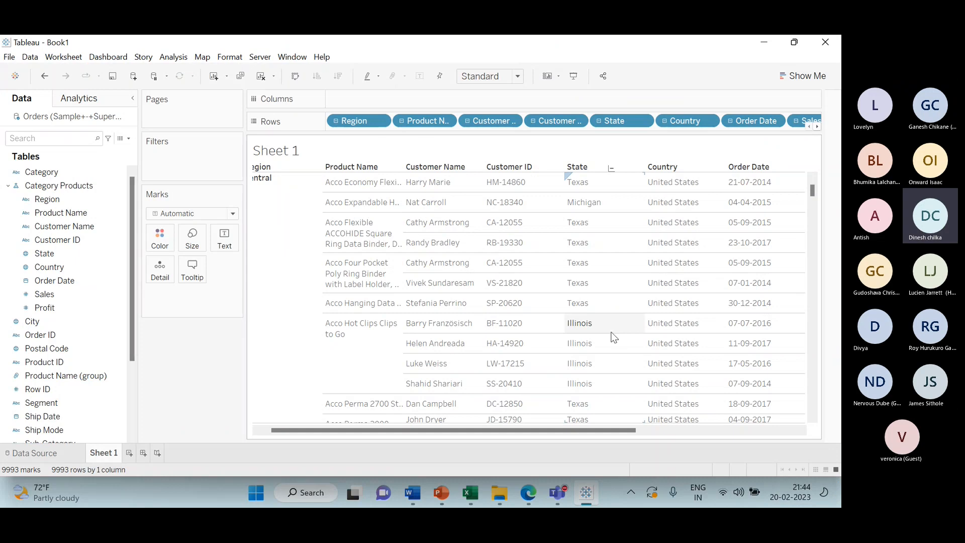
pyautogui.scroll(-5, 613, 337)
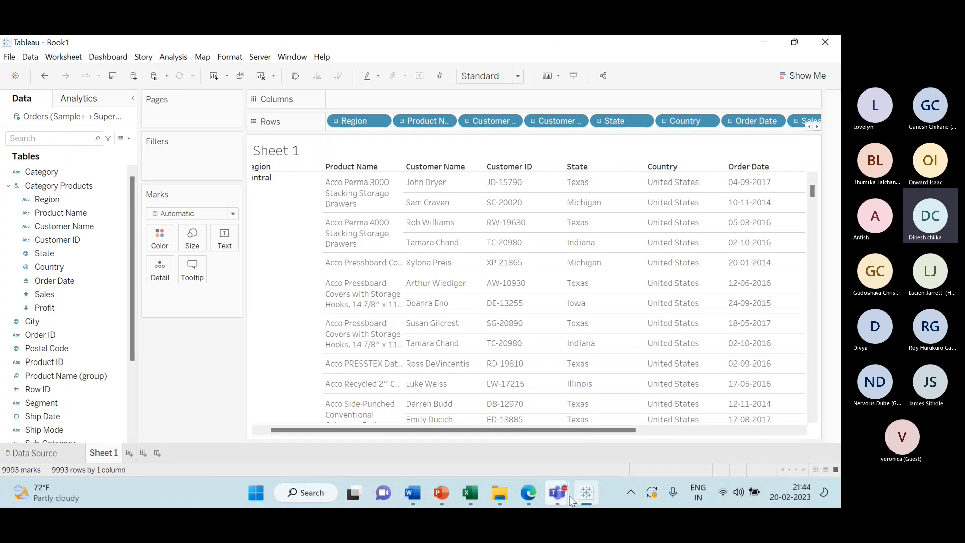
# Switch to the Teams meeting window and stop sharing the screen.
pyautogui.moveTo(570, 495)
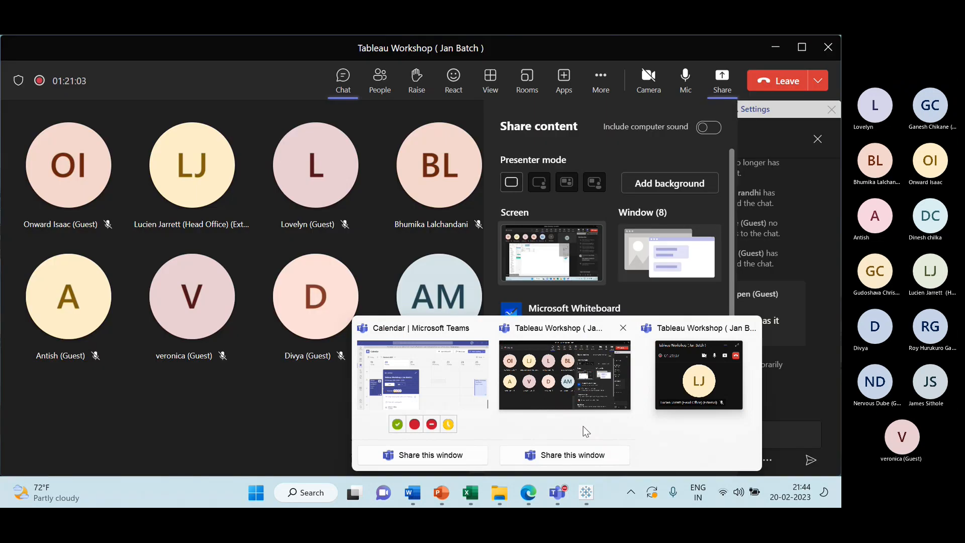
pyautogui.click(584, 427)
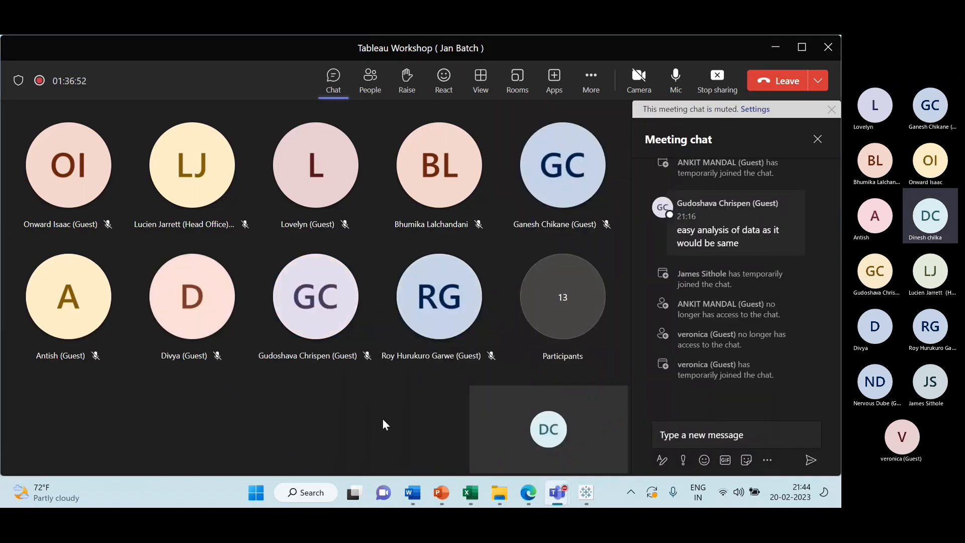
pyautogui.click(715, 88)
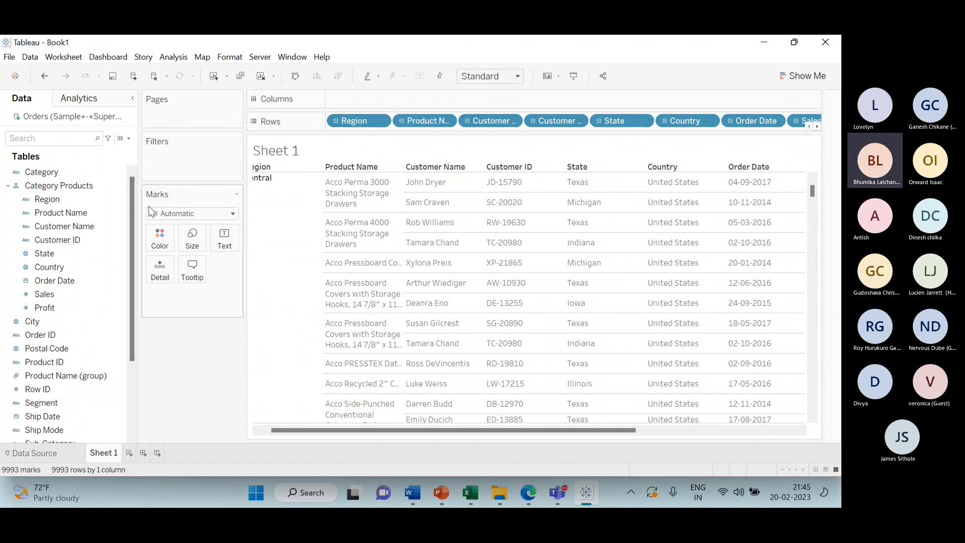
# Clear all hierarchy levels from Rows and remove the Category Products hierarchy from the data source.
pyautogui.click(45, 188)
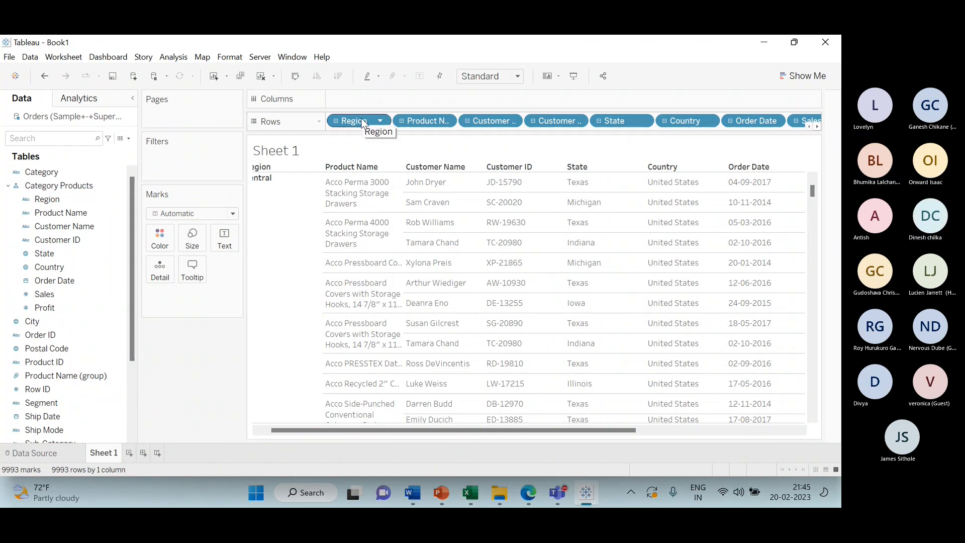
pyautogui.moveTo(359, 122); pyautogui.dragTo(198, 379)
pyautogui.moveTo(366, 127); pyautogui.dragTo(249, 253)
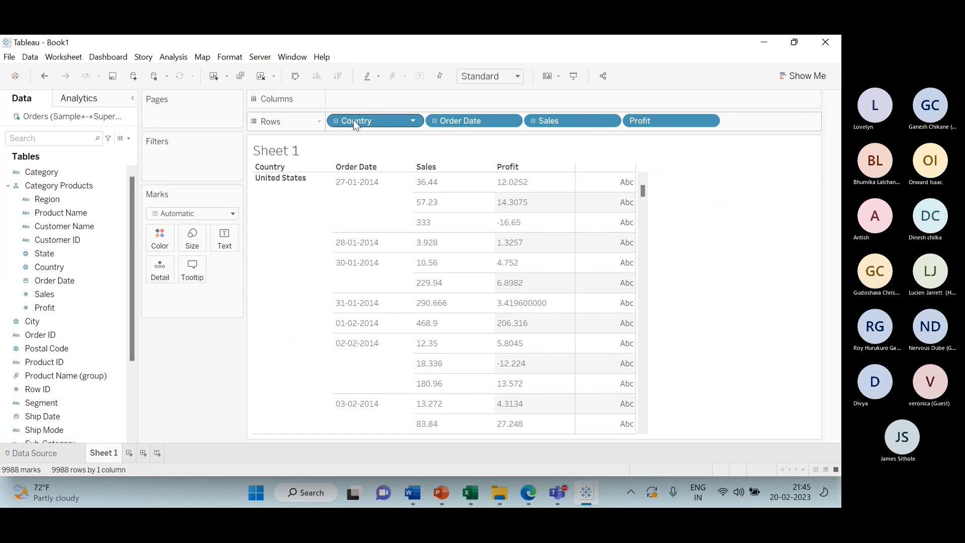
pyautogui.moveTo(354, 120); pyautogui.dragTo(181, 325)
pyautogui.moveTo(372, 120); pyautogui.dragTo(211, 319)
pyautogui.moveTo(364, 120); pyautogui.dragTo(261, 302)
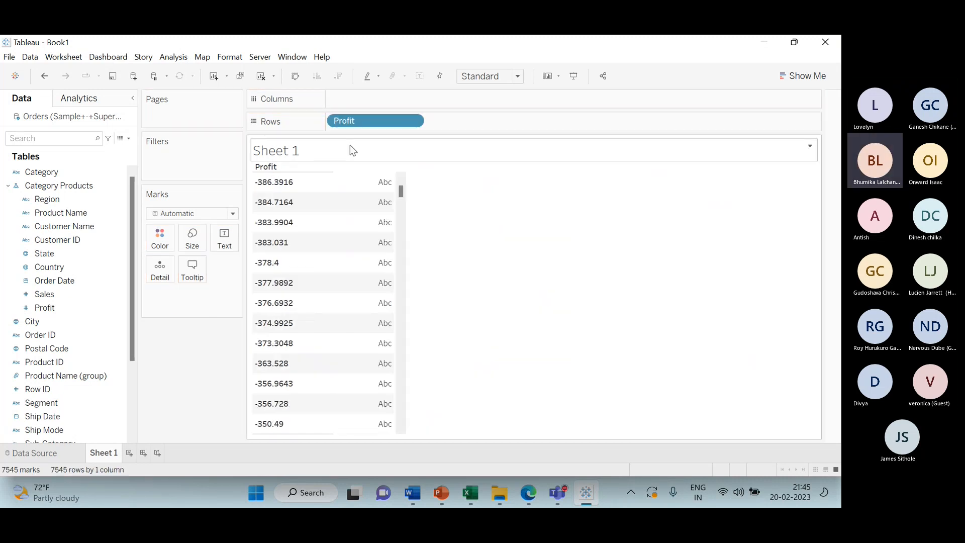
pyautogui.moveTo(355, 119); pyautogui.dragTo(107, 465)
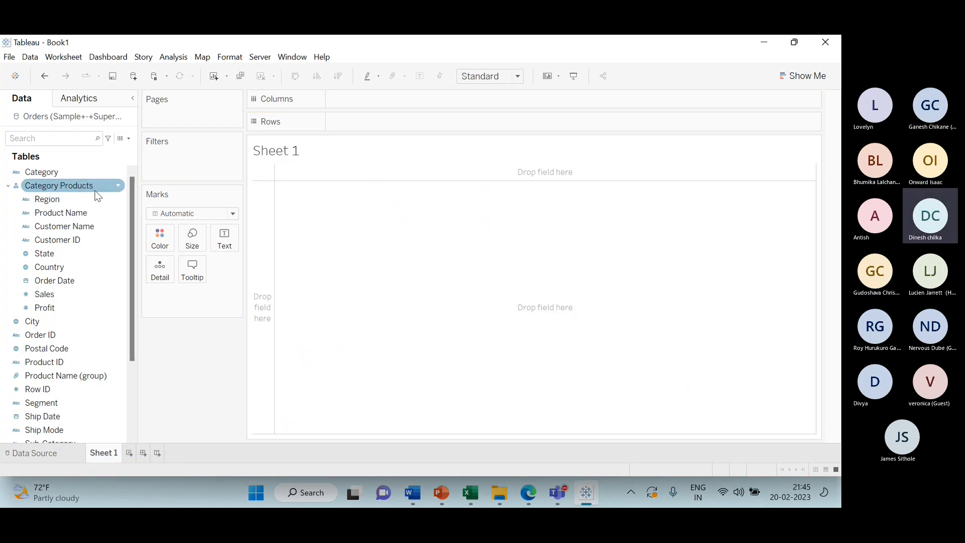
pyautogui.click(118, 189)
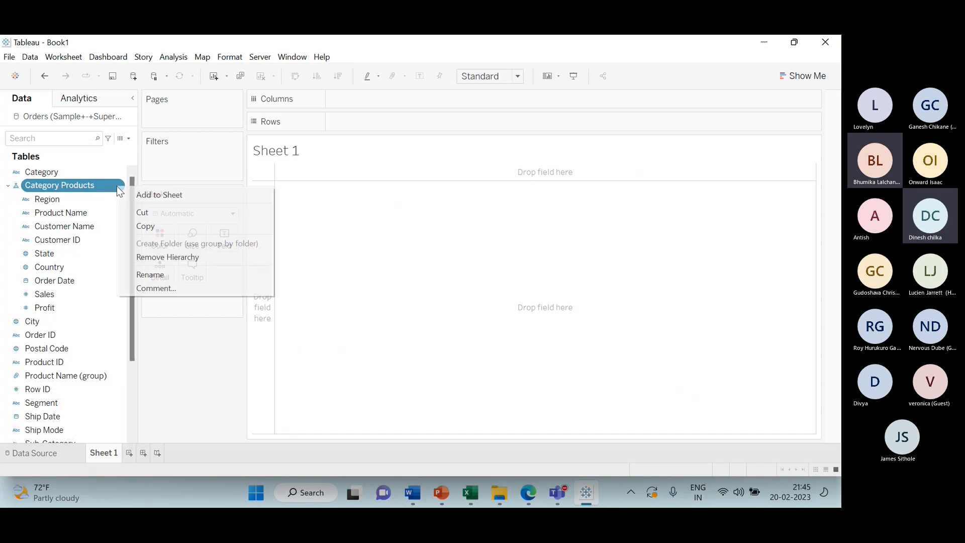
pyautogui.click(179, 258)
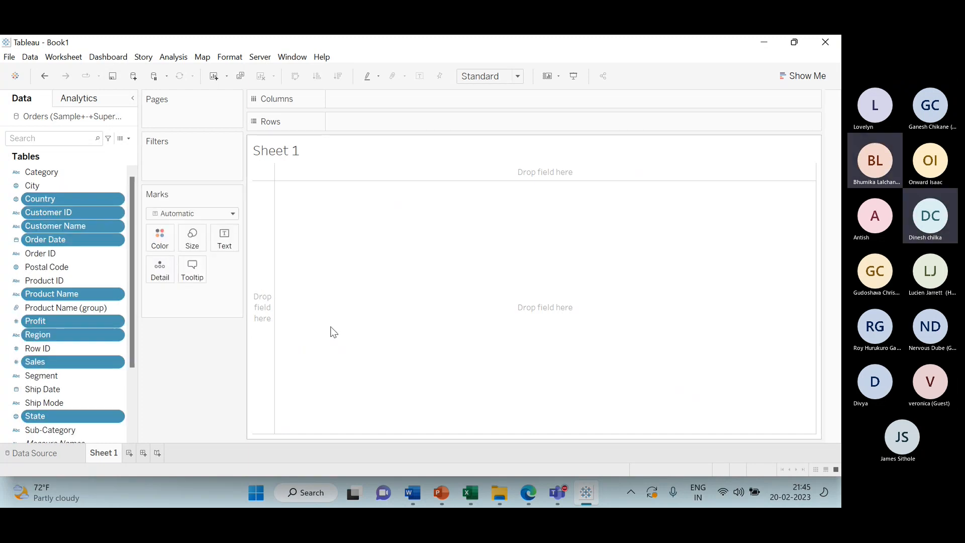
# Look through the full list of table fields for ones suited to a new hierarchy.
pyautogui.click(124, 391)
pyautogui.scroll(-2, 128, 394)
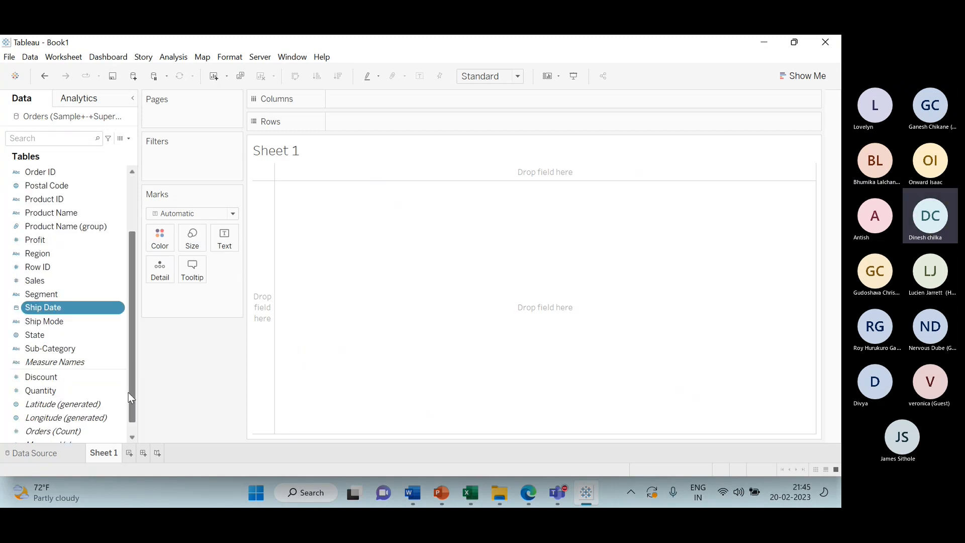
pyautogui.scroll(2, 128, 395)
pyautogui.scroll(-3, 128, 395)
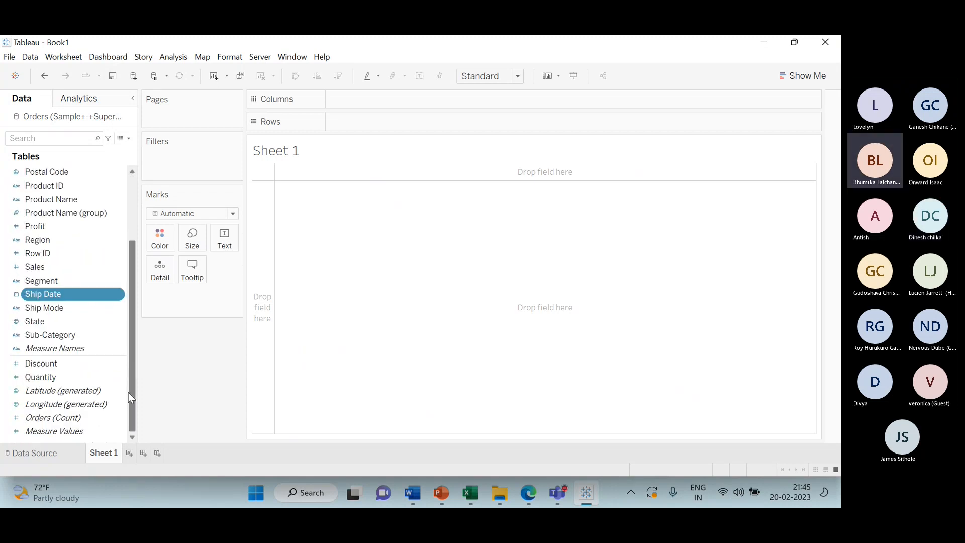
pyautogui.scroll(3, 130, 397)
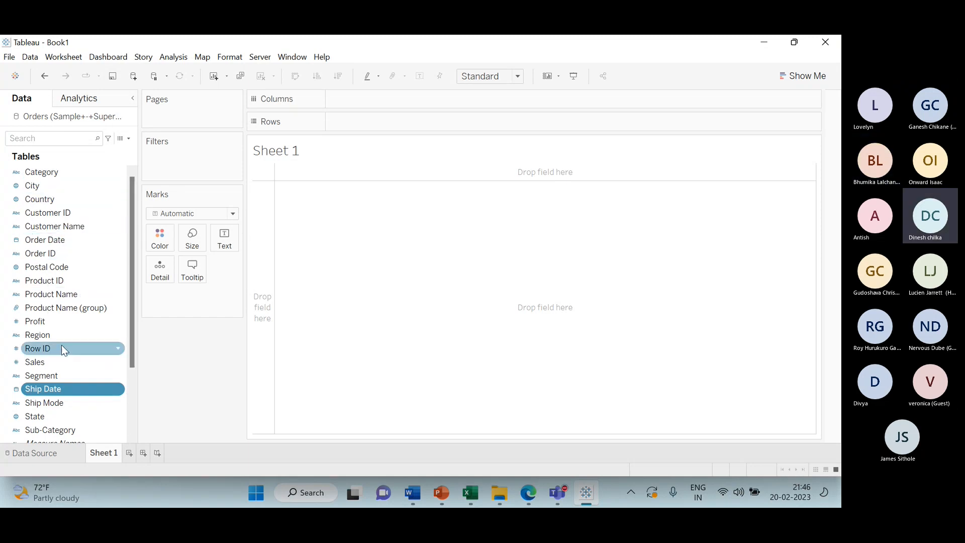
pyautogui.scroll(-2, 62, 345)
pyautogui.scroll(2, 60, 281)
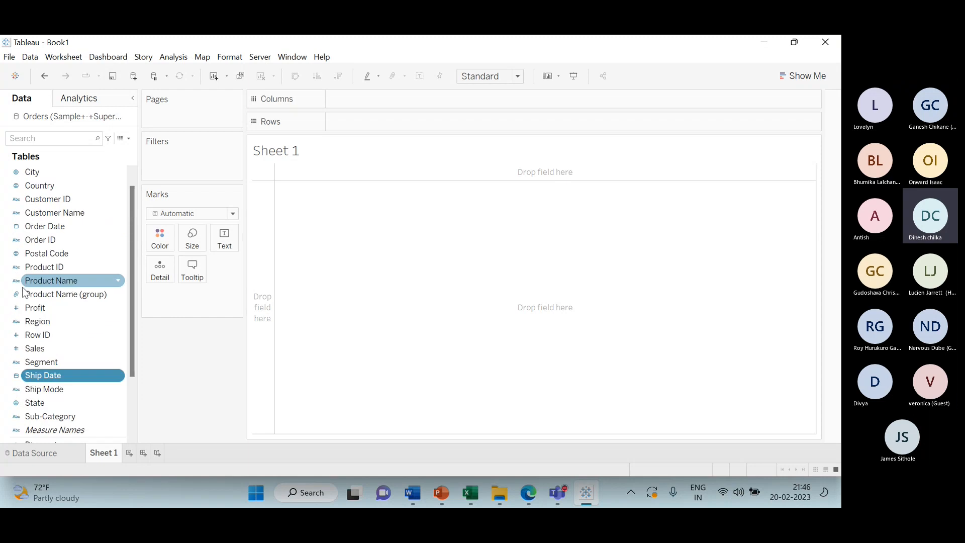
pyautogui.scroll(1, 82, 294)
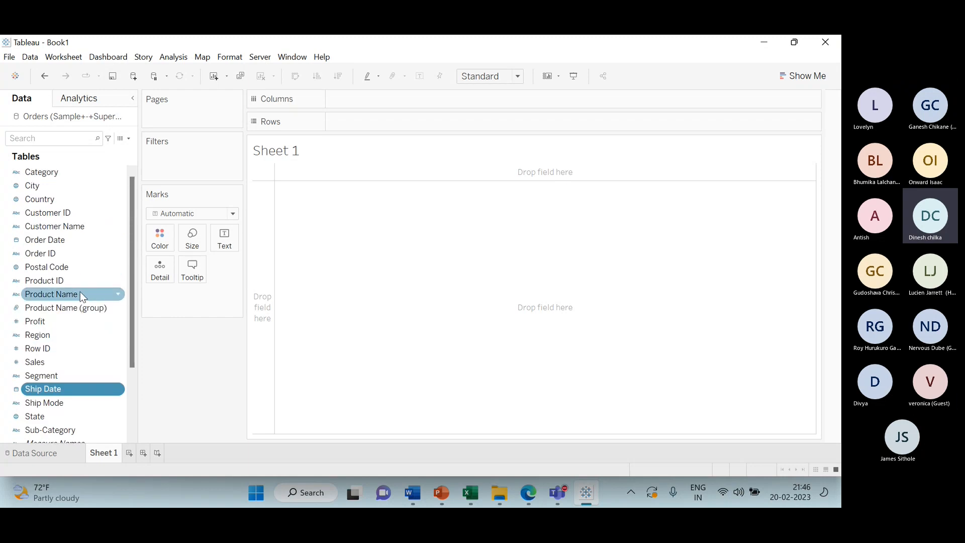
# Create a hierarchy from the Customer Name field and name it Customer Hierechy.
pyautogui.click(78, 228)
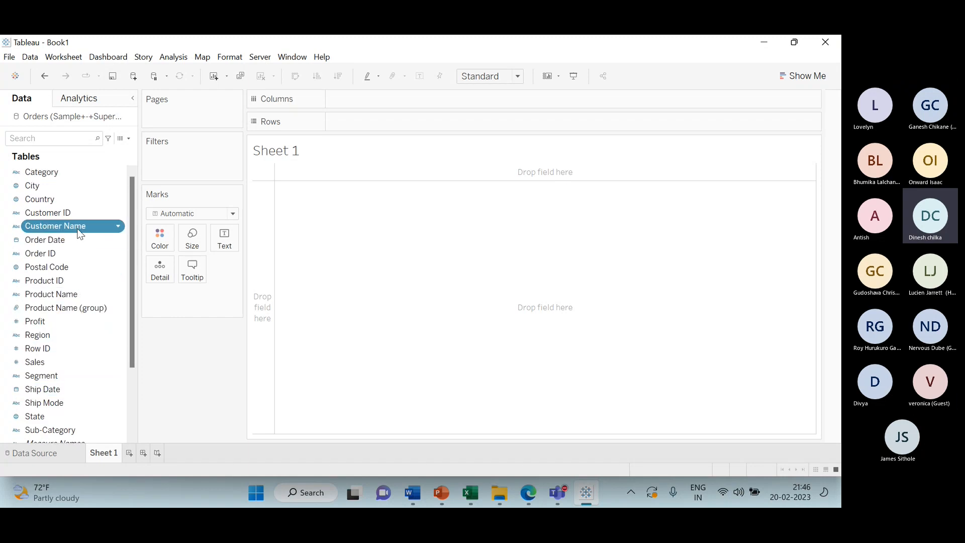
pyautogui.click(119, 226)
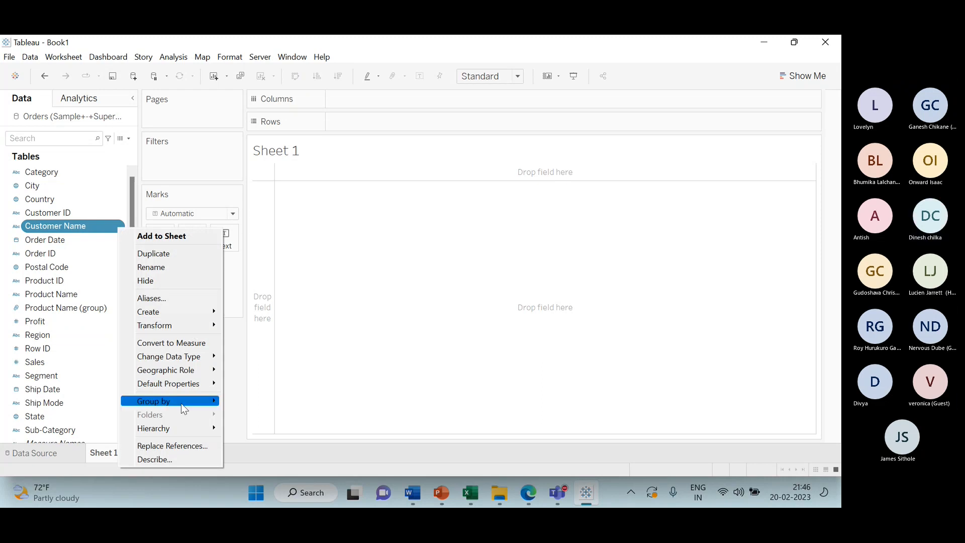
pyautogui.moveTo(180, 431)
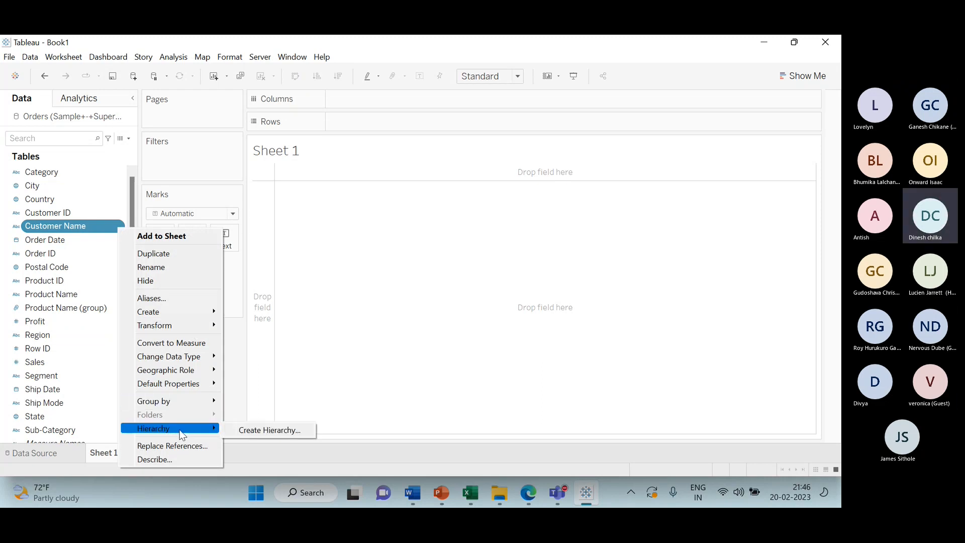
pyautogui.click(266, 430)
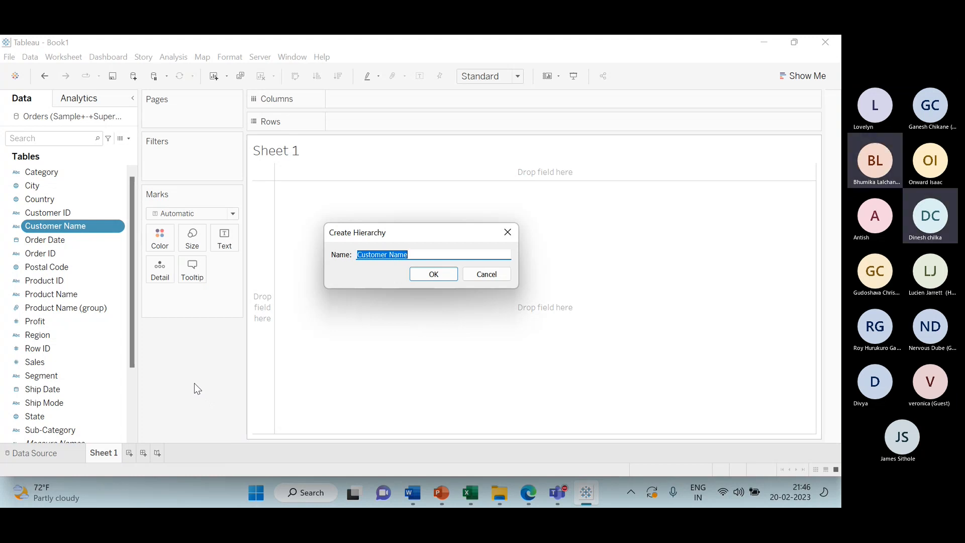
pyautogui.click(429, 256)
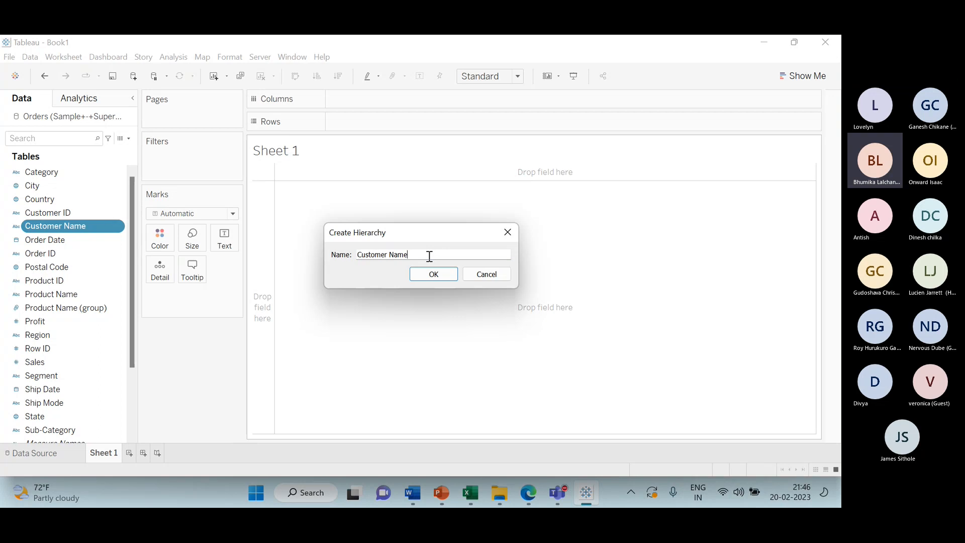
pyautogui.press('BackSpace')
pyautogui.press('BackSpace')
pyautogui.press('BackSpace')
pyautogui.press('BackSpace')
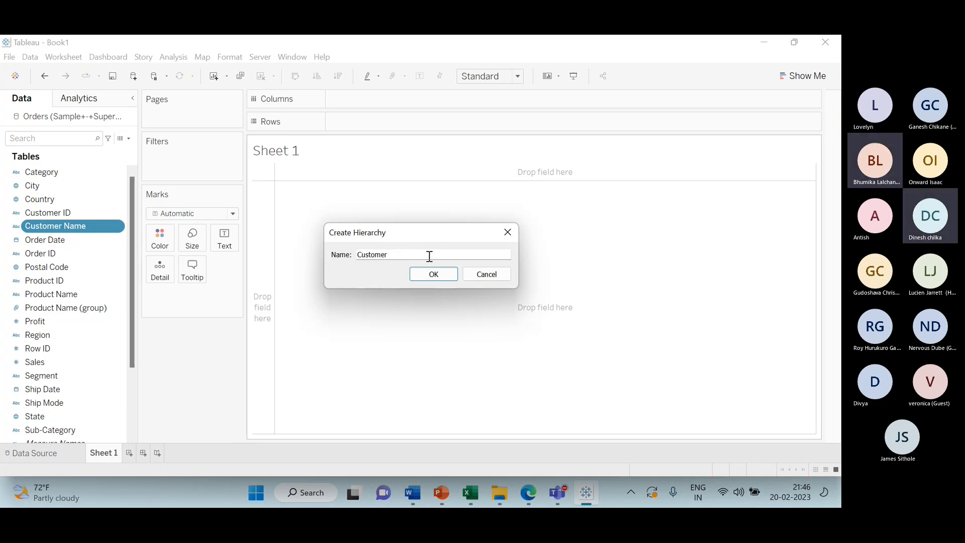
pyautogui.write('Hie')
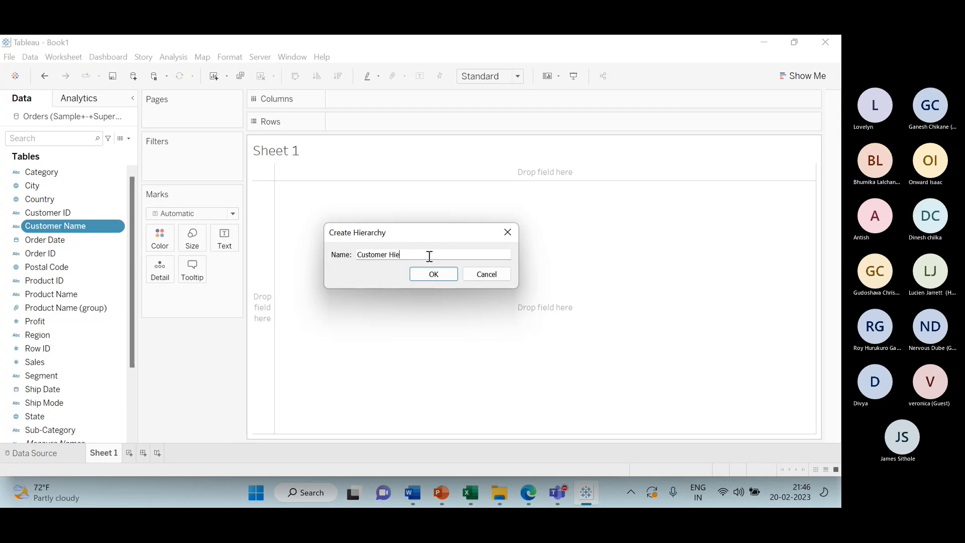
pyautogui.write('rechy')
pyautogui.click(433, 276)
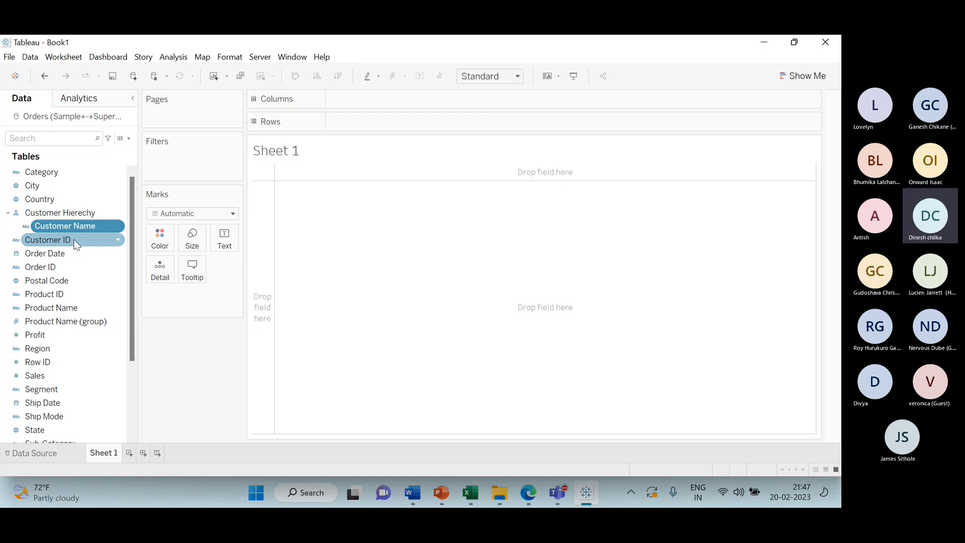
# Add Customer ID and Product Name below Customer Name in the Customer Hierechy, and clear the stray Product Name field from Rows.
pyautogui.moveTo(73, 240); pyautogui.dragTo(71, 228)
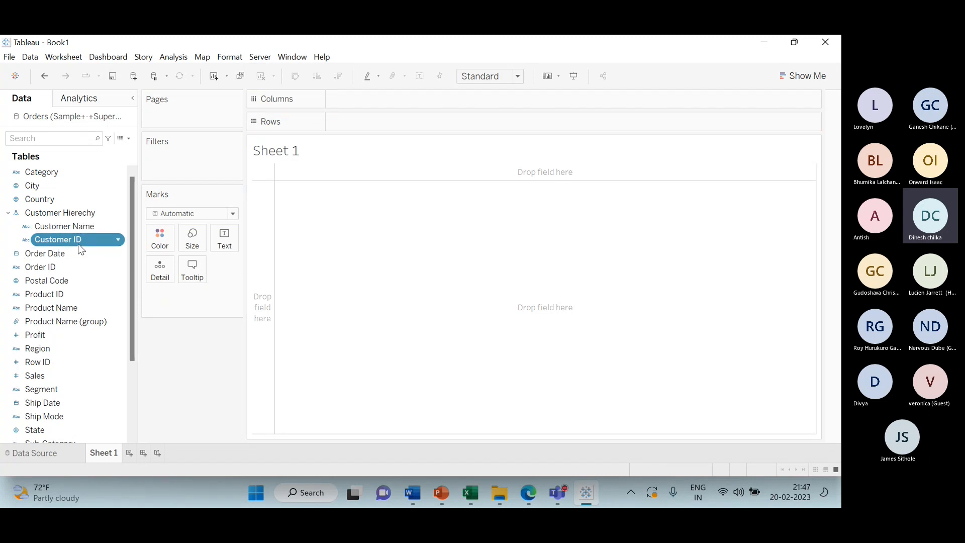
pyautogui.scroll(-3, 68, 335)
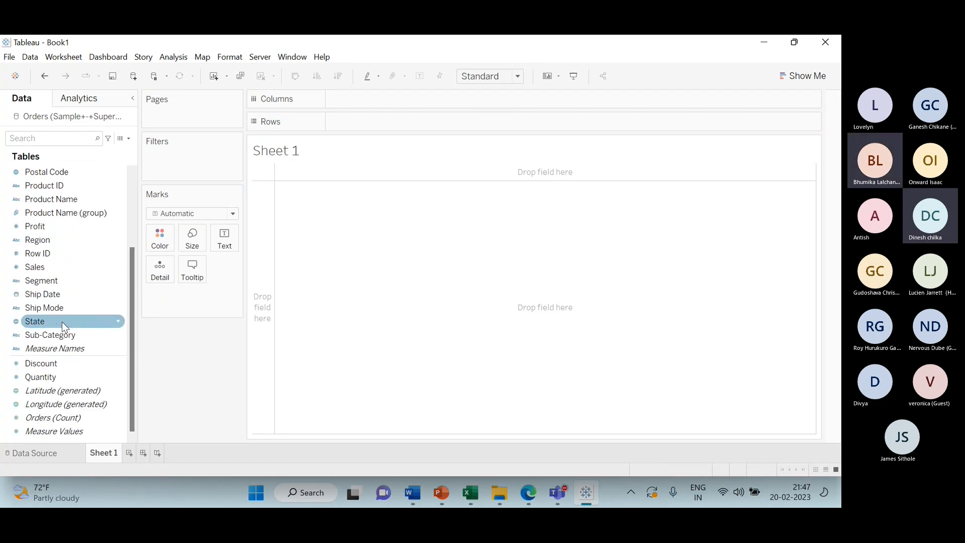
pyautogui.scroll(3, 64, 291)
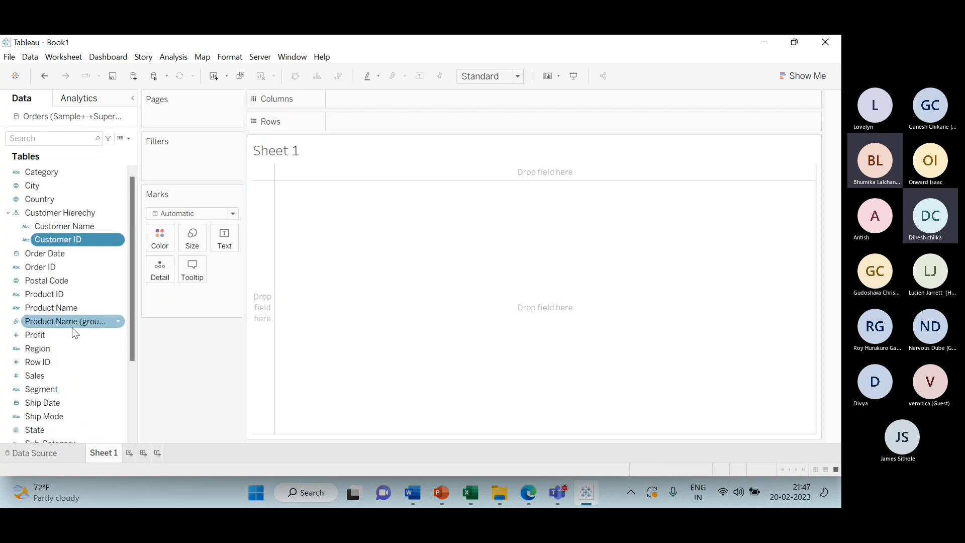
pyautogui.click(71, 321)
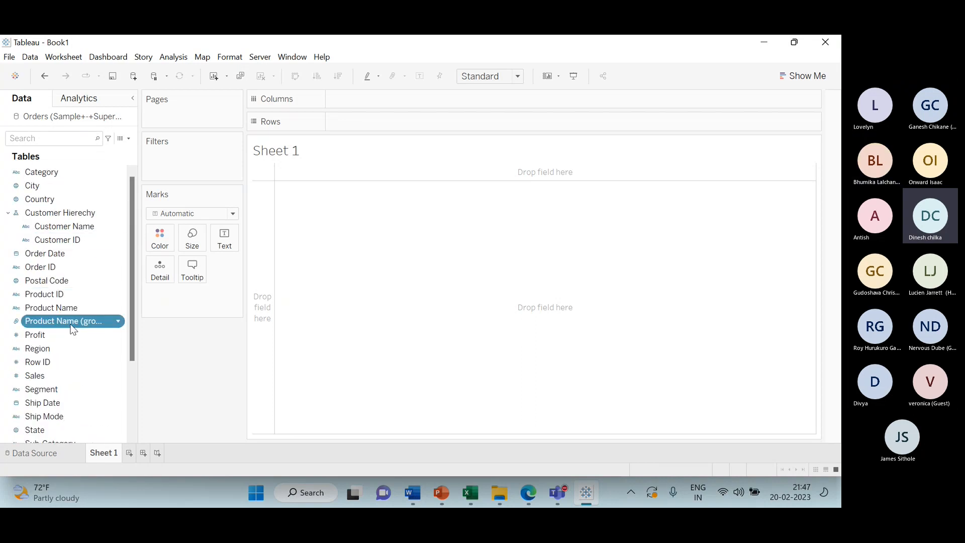
pyautogui.click(65, 308)
pyautogui.doubleClick(66, 308)
pyautogui.moveTo(65, 308); pyautogui.dragTo(75, 253)
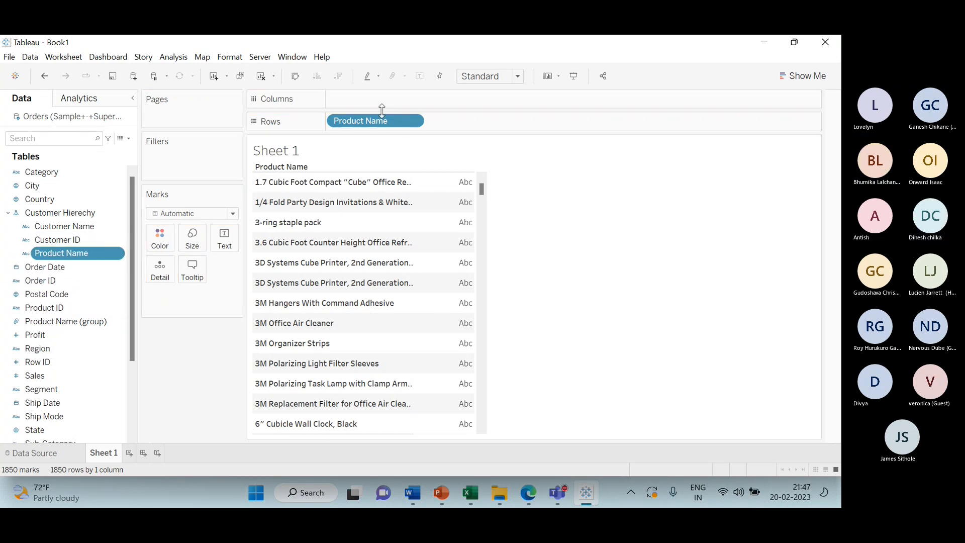
pyautogui.moveTo(382, 123); pyautogui.dragTo(149, 353)
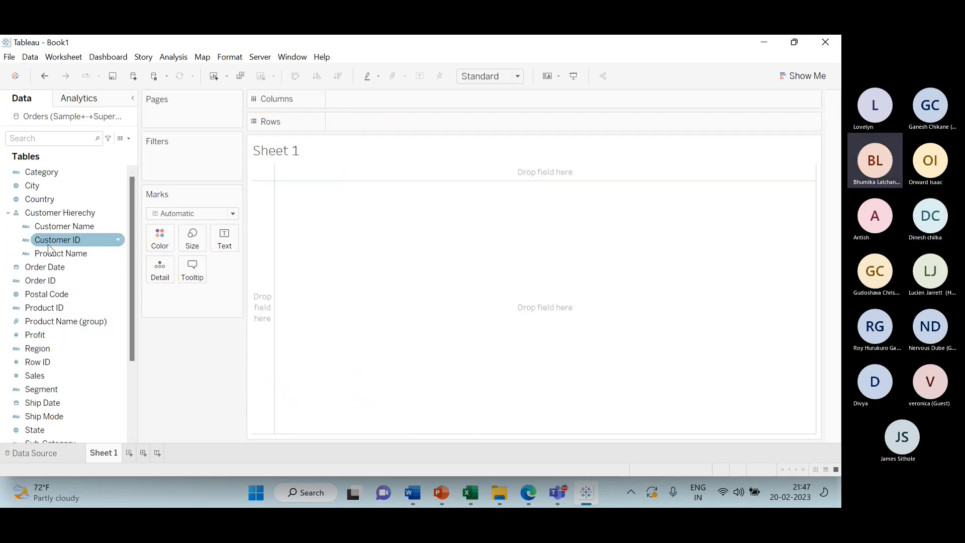
# Extend the Customer Hierechy below Product Name with the Order Date, Sales and Profit fields.
pyautogui.moveTo(65, 269)
pyautogui.mouseDown()
pyautogui.moveTo(63, 280)
pyautogui.moveTo(59, 265)
pyautogui.moveTo(81, 259)
pyautogui.mouseUp()
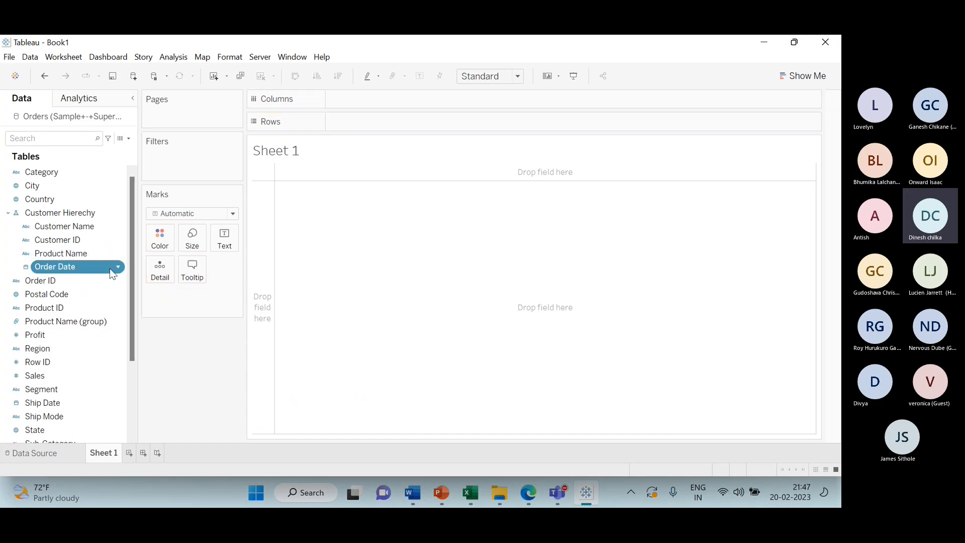
pyautogui.scroll(-2, 67, 327)
pyautogui.scroll(1, 70, 327)
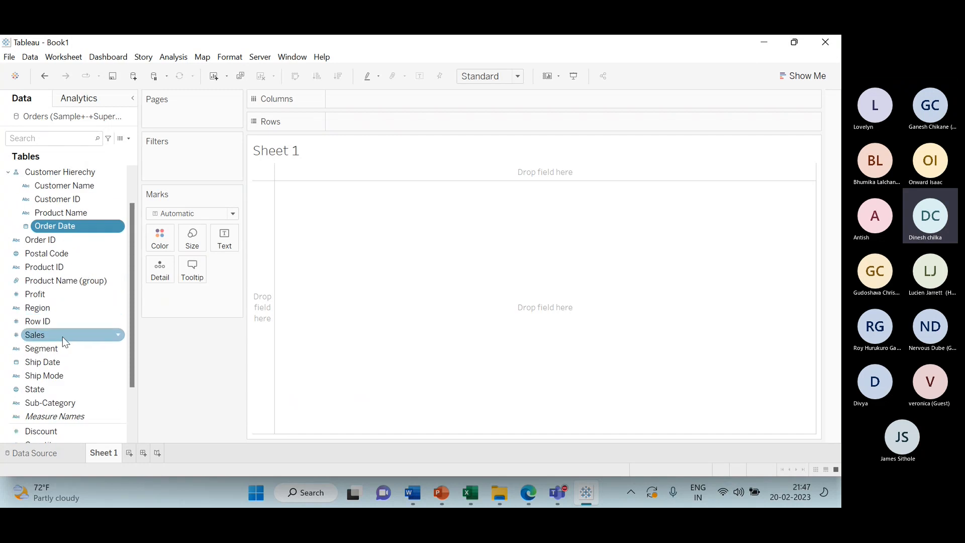
pyautogui.scroll(1, 85, 252)
pyautogui.scroll(-2, 70, 327)
pyautogui.scroll(1, 65, 333)
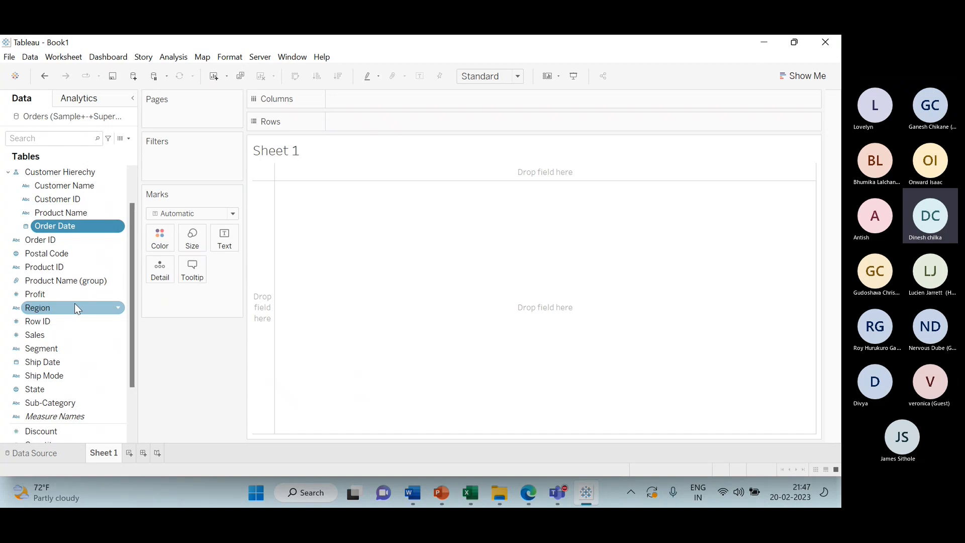
pyautogui.click(58, 335)
pyautogui.moveTo(58, 333); pyautogui.dragTo(61, 232)
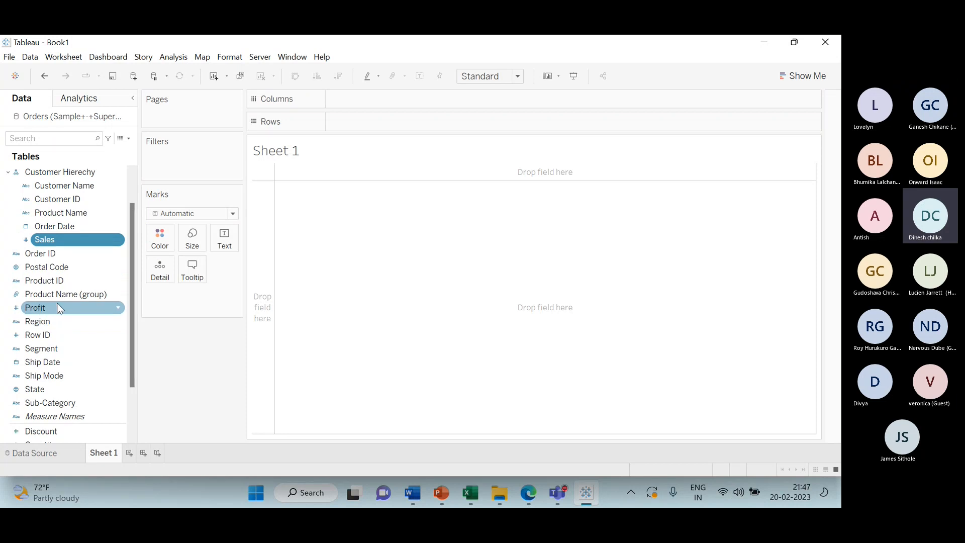
pyautogui.moveTo(56, 305); pyautogui.dragTo(84, 242)
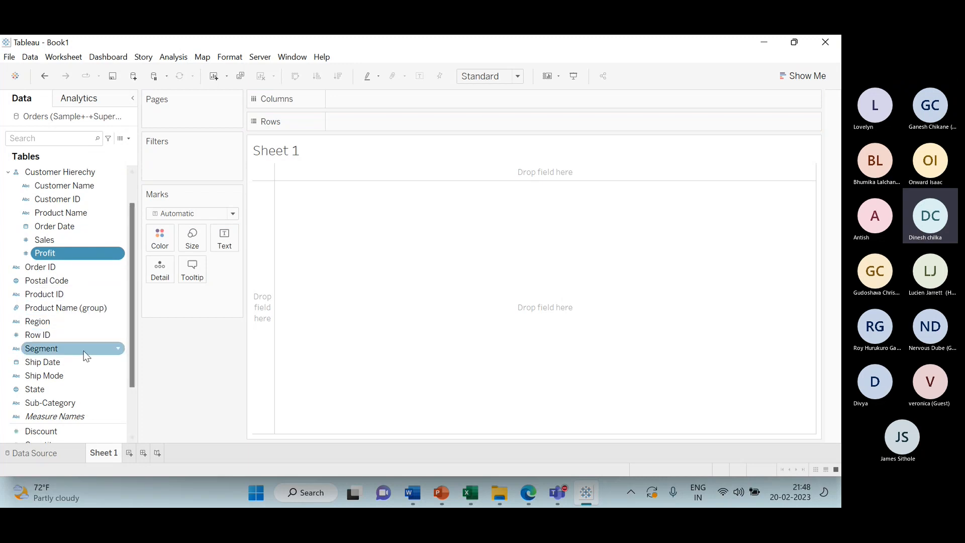
# Place the Customer Hierechy on Rows, expand every level down to Profit, and look through the resulting table.
pyautogui.scroll(-2, 72, 348)
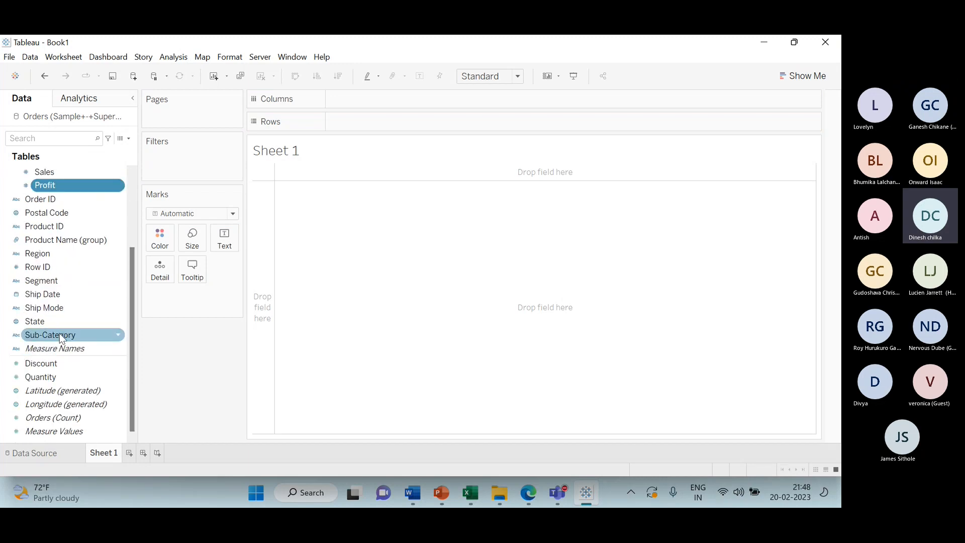
pyautogui.scroll(3, 59, 334)
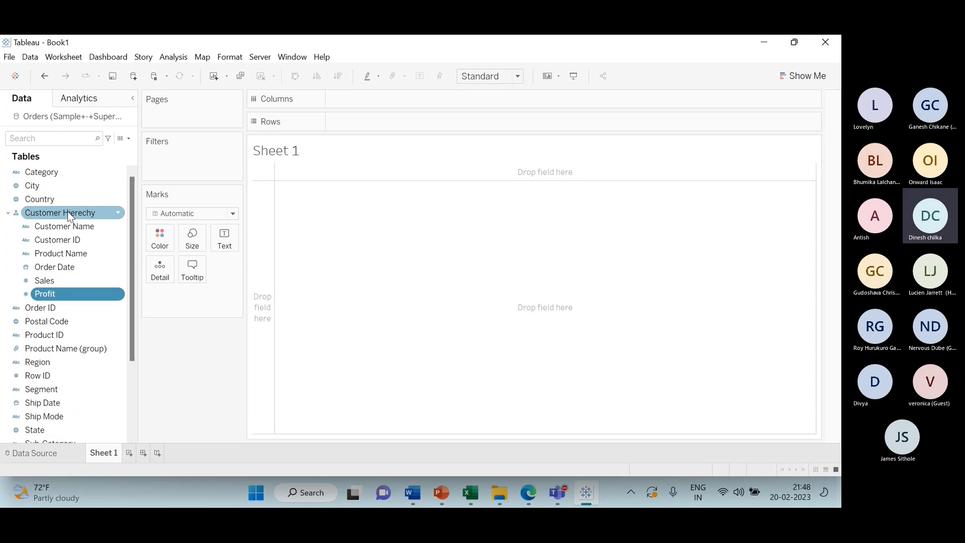
pyautogui.moveTo(67, 211); pyautogui.dragTo(384, 125)
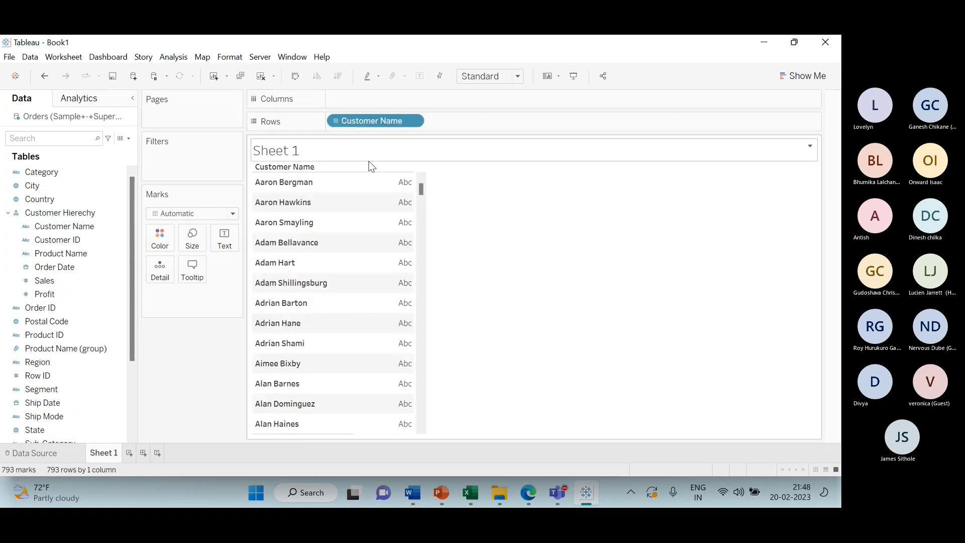
pyautogui.click(336, 121)
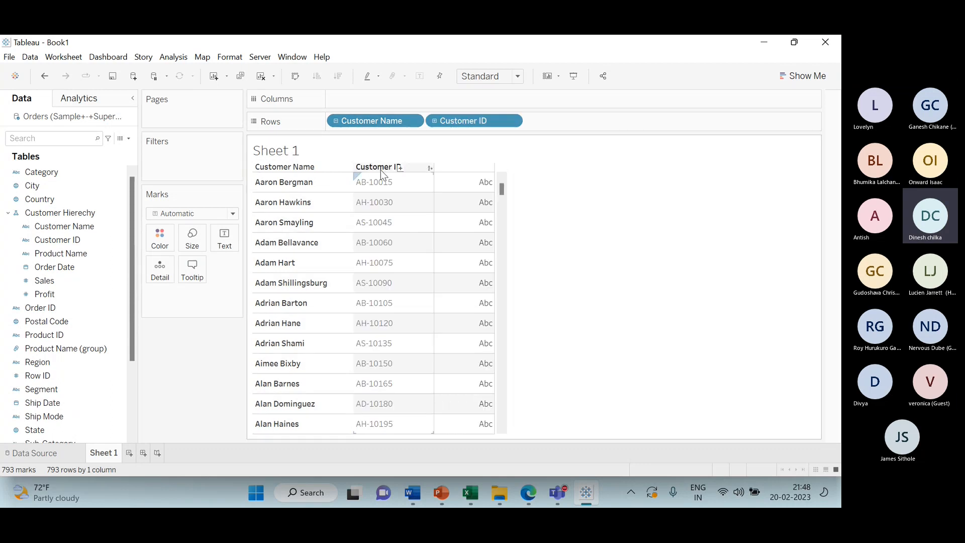
pyautogui.click(435, 121)
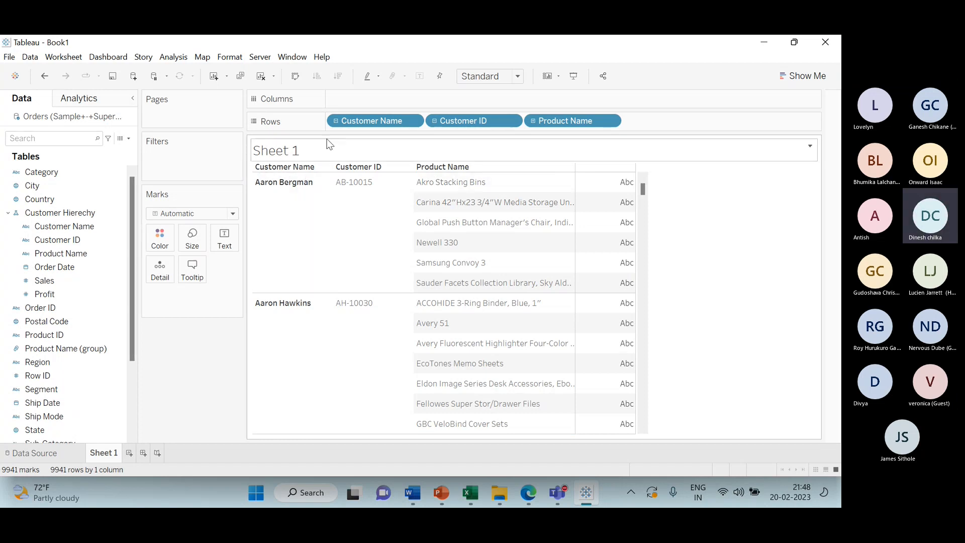
pyautogui.click(533, 120)
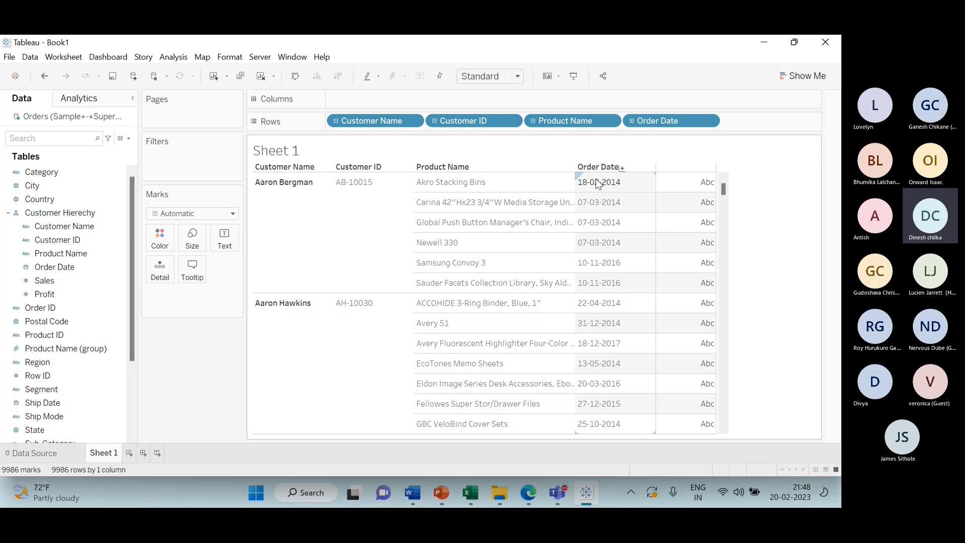
pyautogui.click(633, 120)
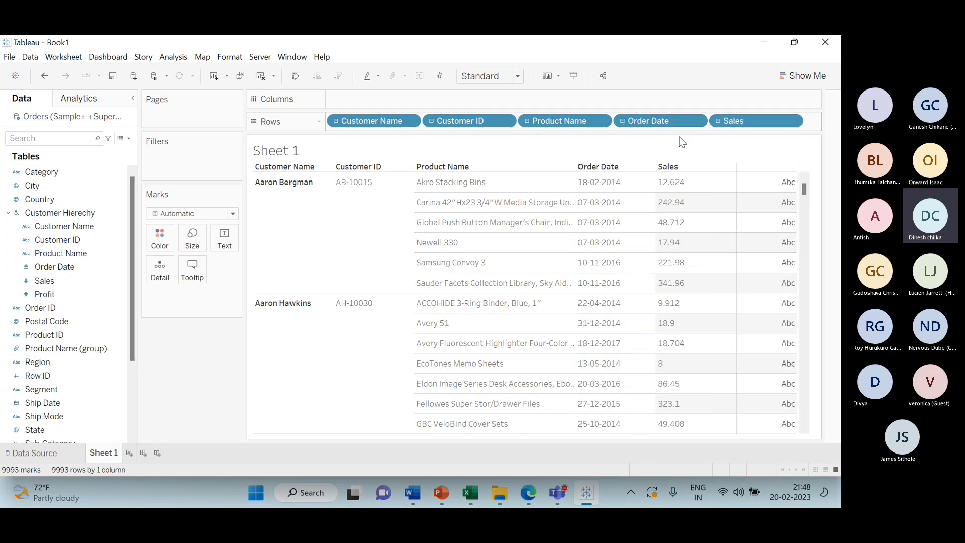
pyautogui.click(719, 122)
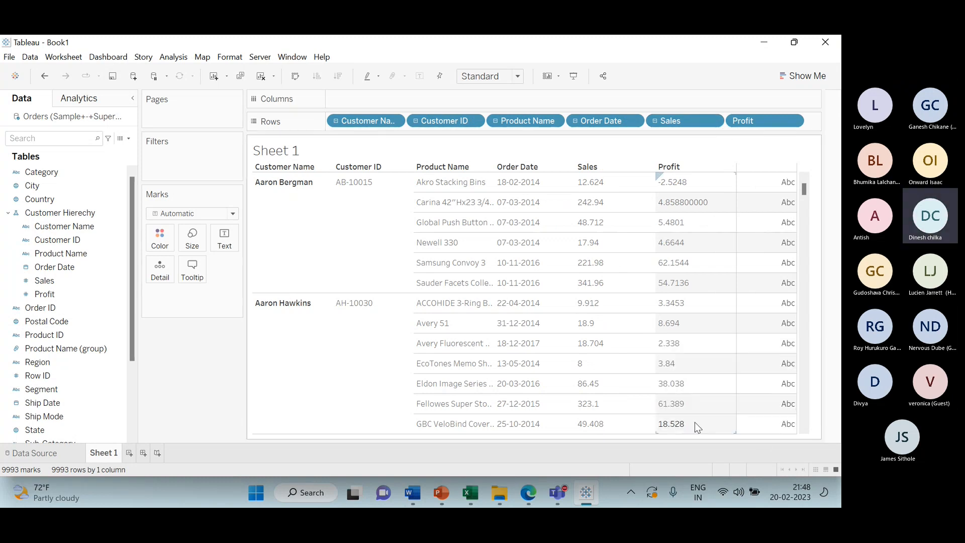
pyautogui.scroll(-3, 769, 222)
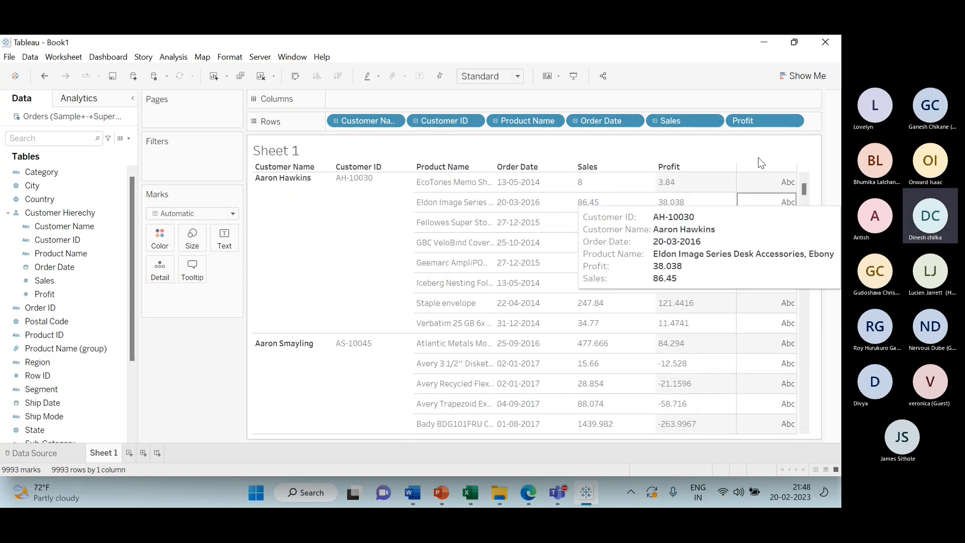
pyautogui.scroll(-2, 754, 161)
pyautogui.scroll(6, 732, 252)
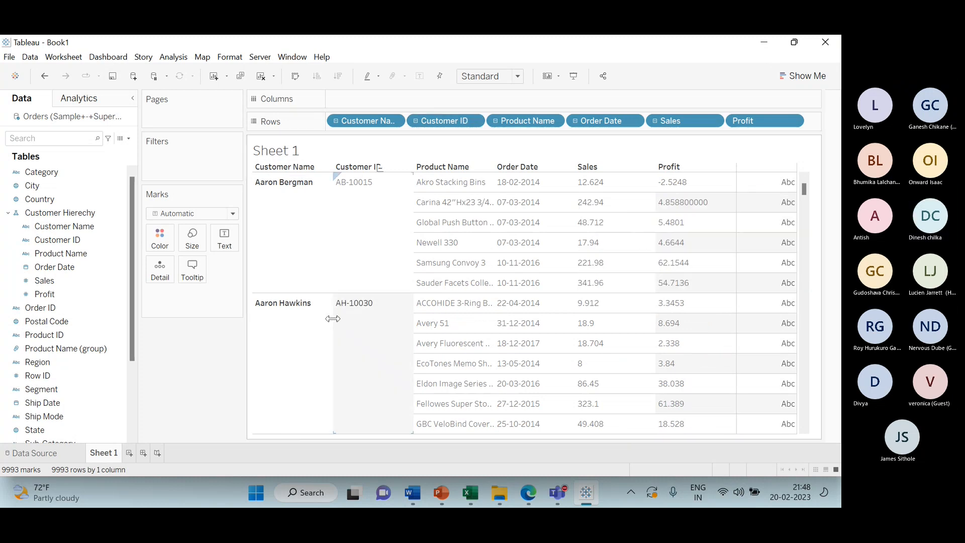
# Add all subtotals to the expanded customer table.
pyautogui.click(176, 59)
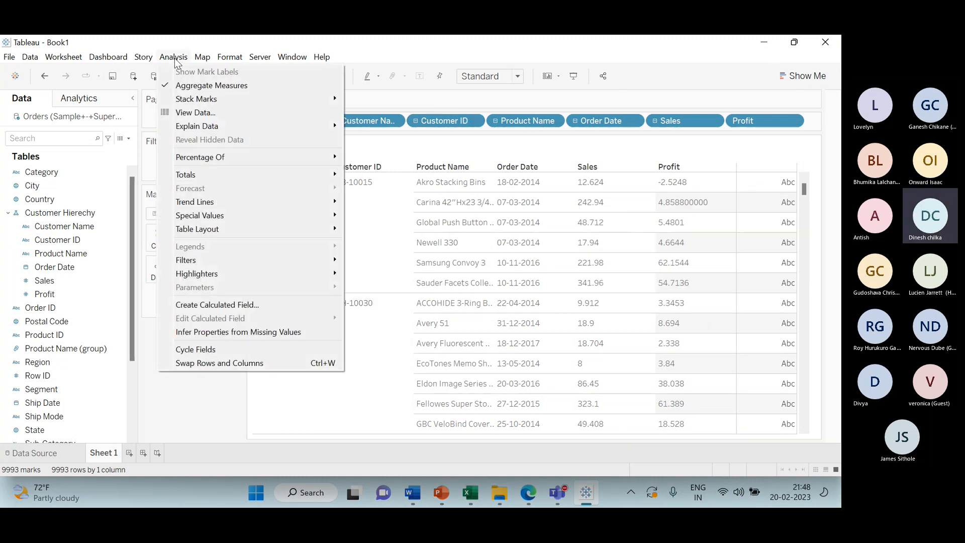
pyautogui.moveTo(289, 180)
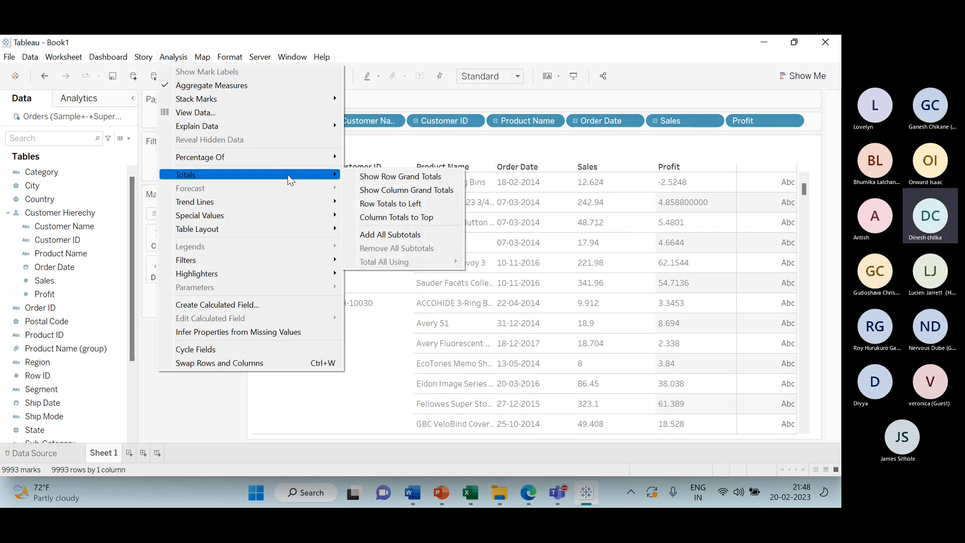
pyautogui.click(402, 235)
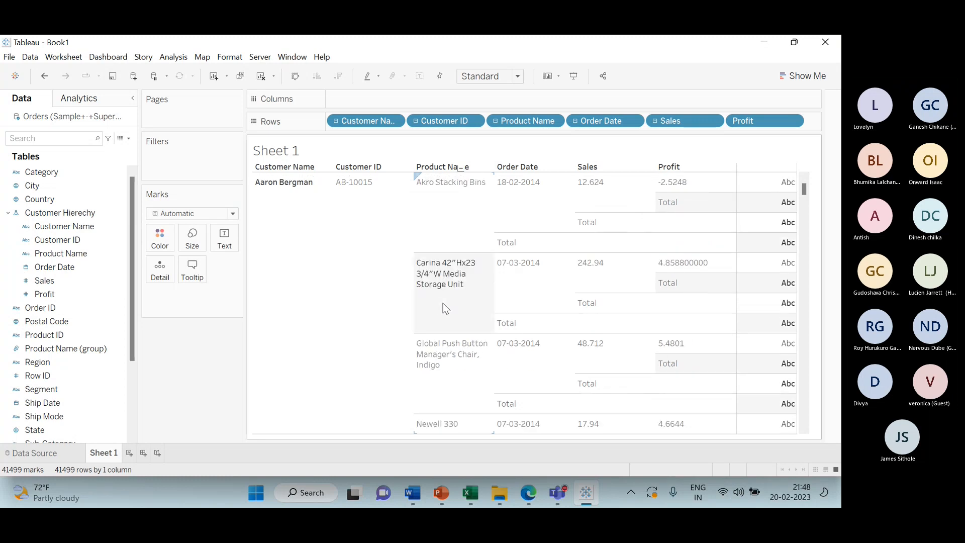
# Remove all subtotals from the customer table.
pyautogui.click(175, 57)
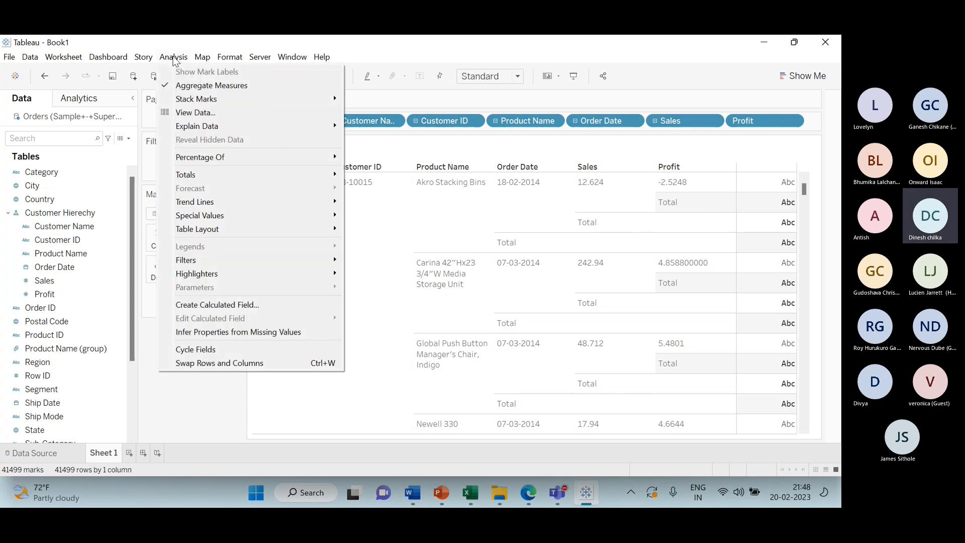
pyautogui.moveTo(226, 176)
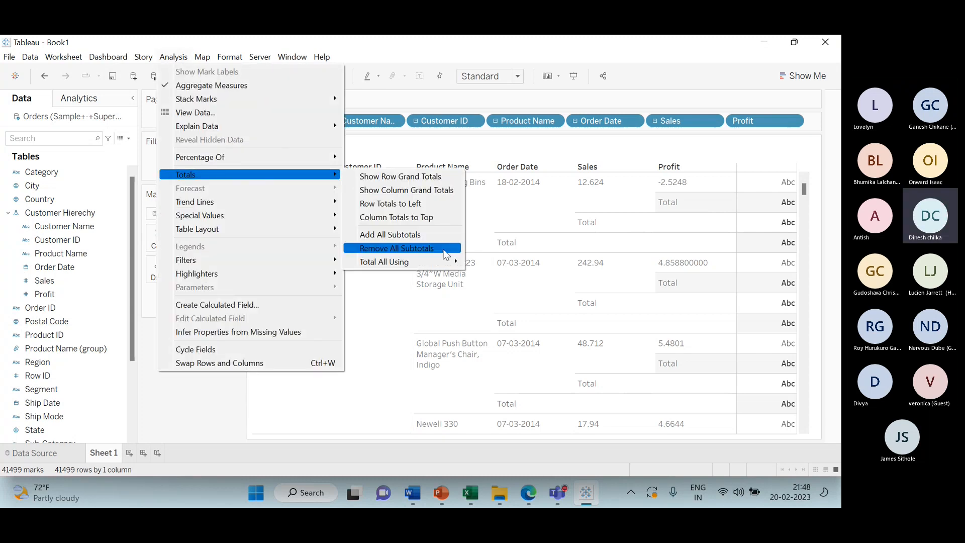
pyautogui.moveTo(445, 266)
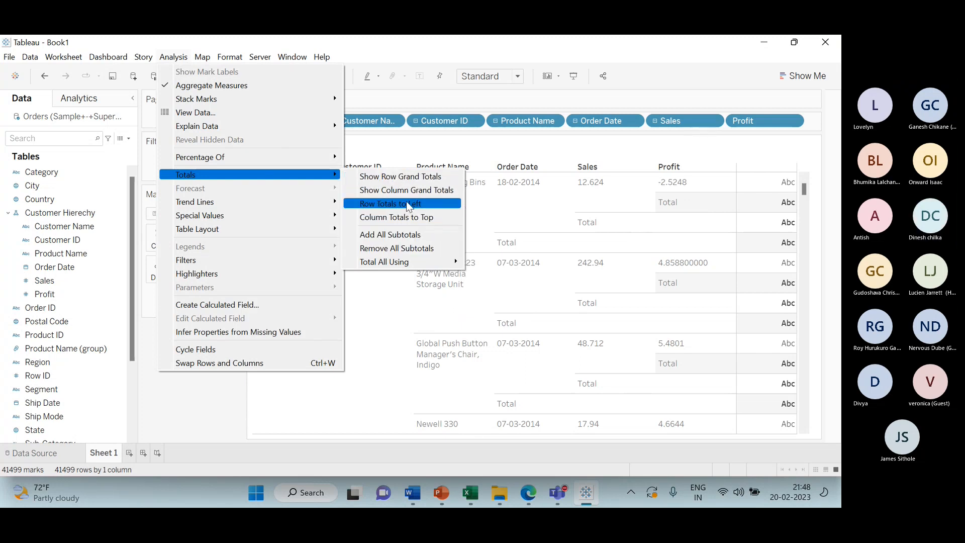
pyautogui.click(415, 248)
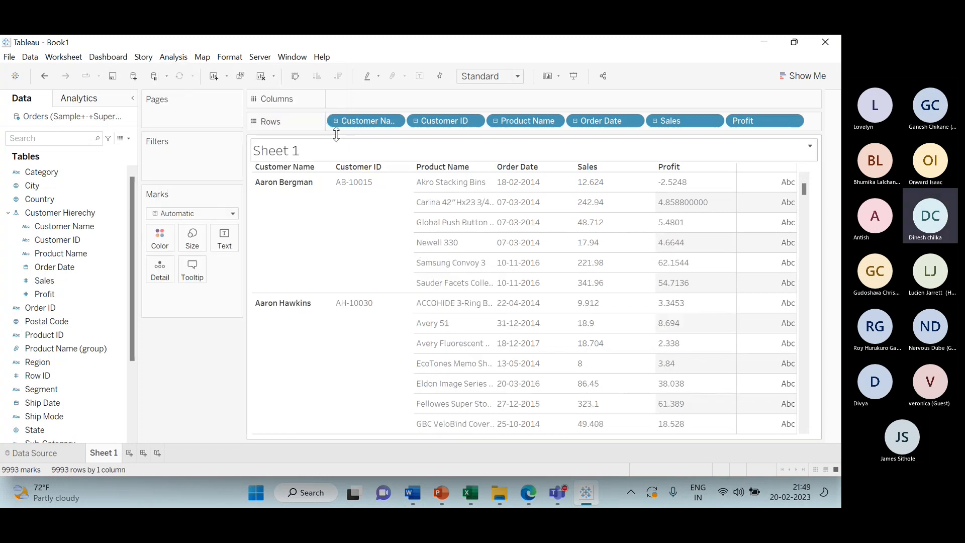
# Set column totals to appear at the top and show all subtotals in the customer table.
pyautogui.click(189, 59)
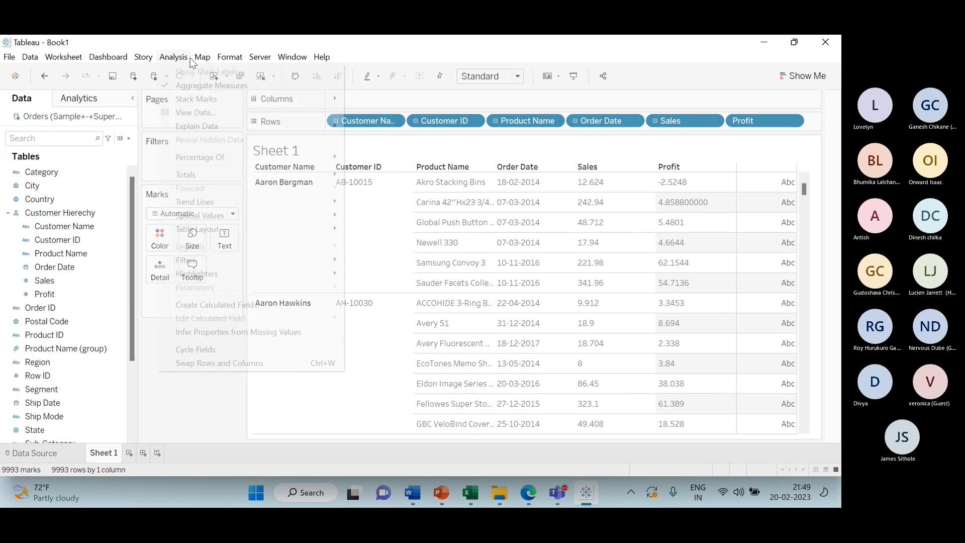
pyautogui.press('Escape')
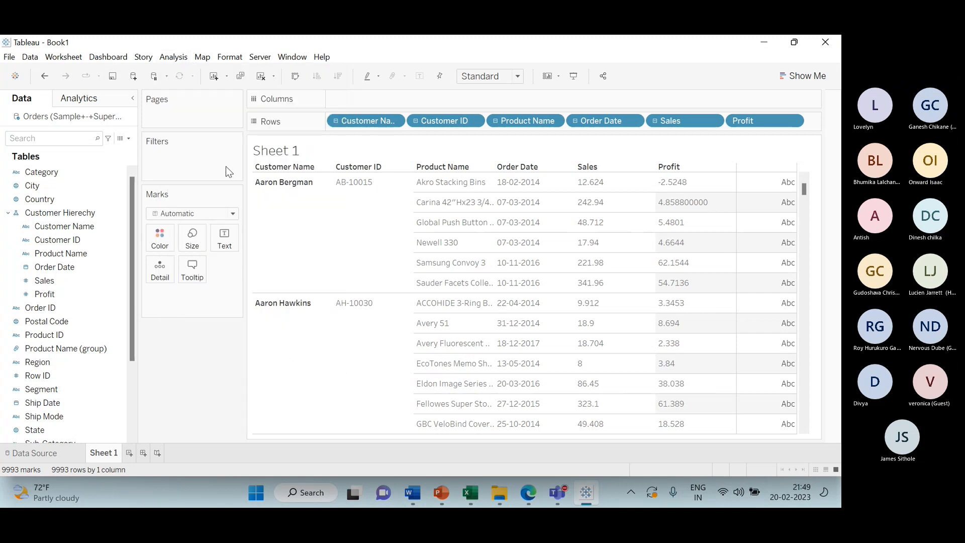
pyautogui.click(173, 57)
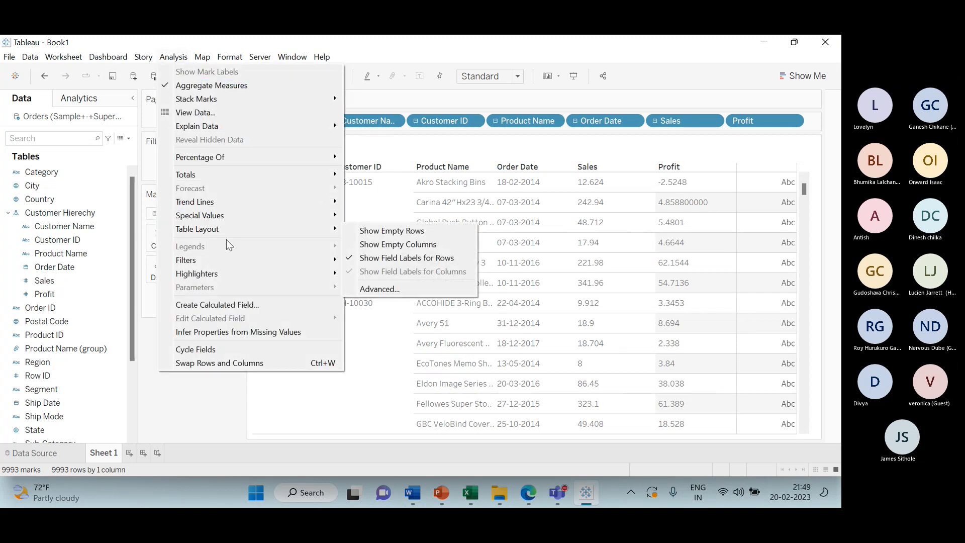
pyautogui.moveTo(206, 176)
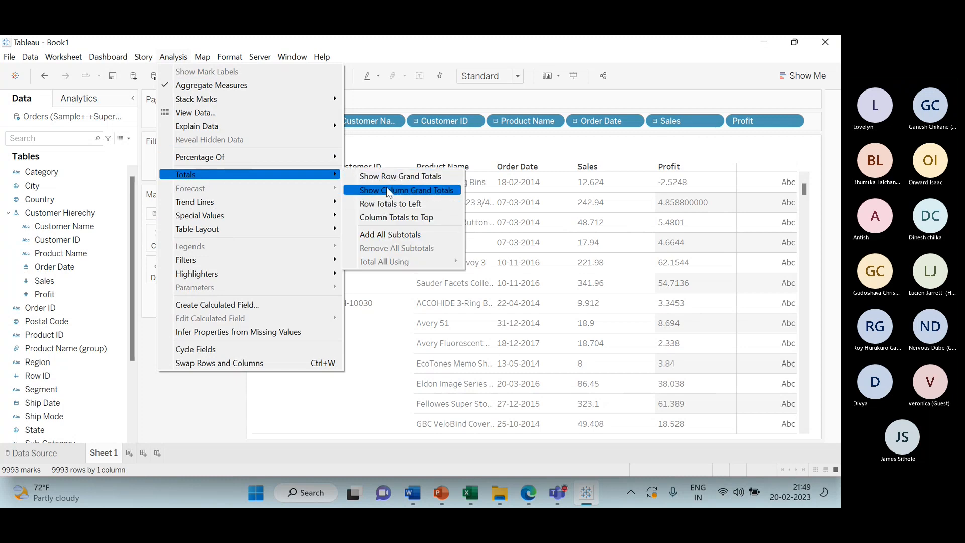
pyautogui.click(396, 220)
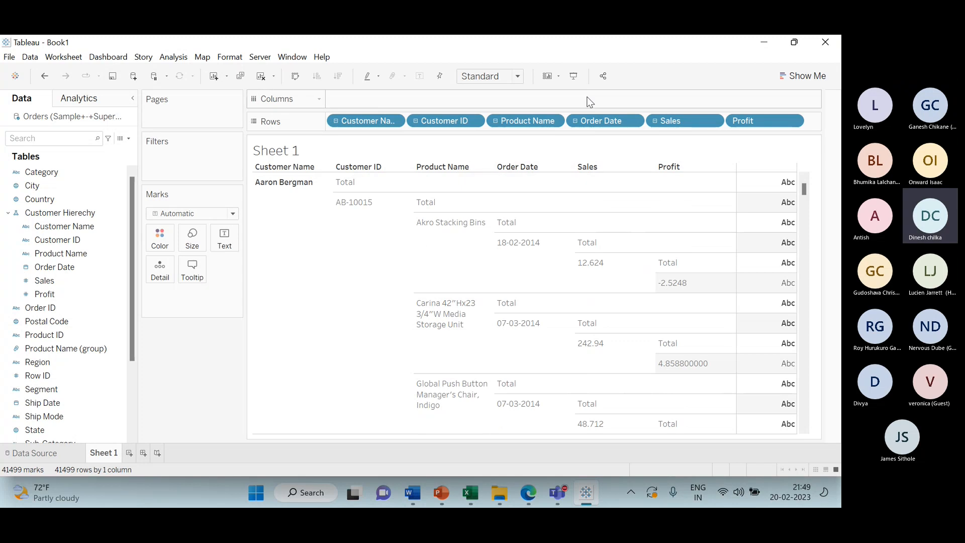
# View the sheet in presentation mode and examine the subtotals for each hierarchy level.
pyautogui.click(573, 76)
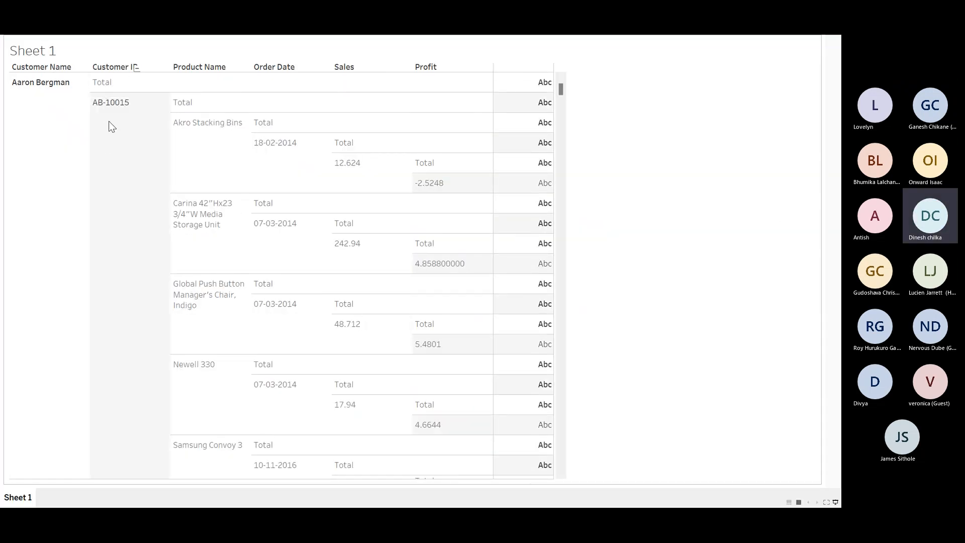
pyautogui.scroll(-5, 112, 127)
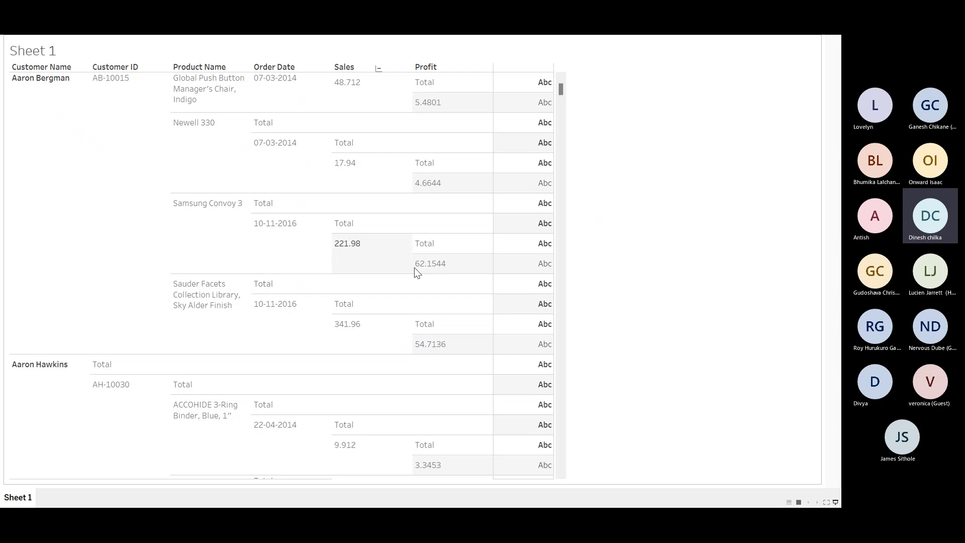
# Review the subtotal rows for the first two customers and leave presentation mode.
pyautogui.scroll(1, 312, 236)
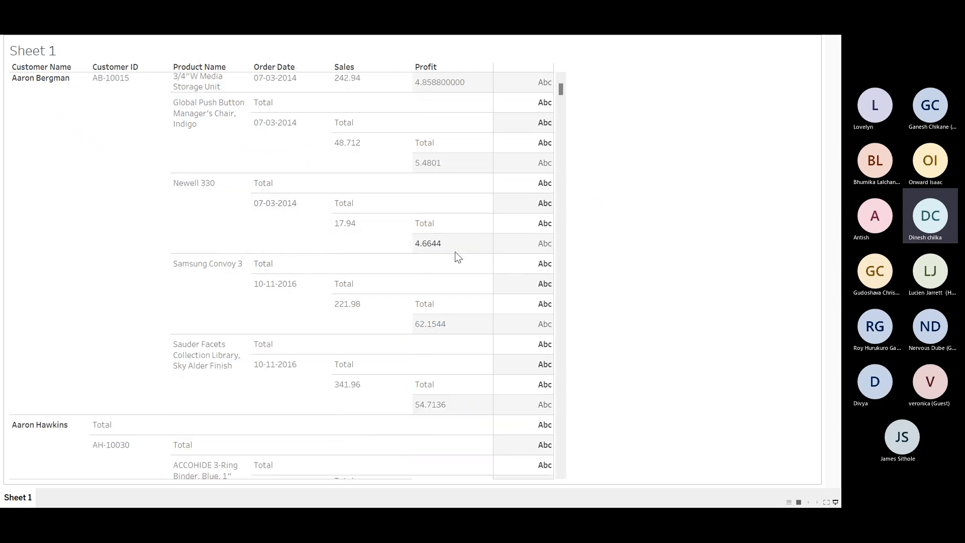
pyautogui.scroll(3, 437, 251)
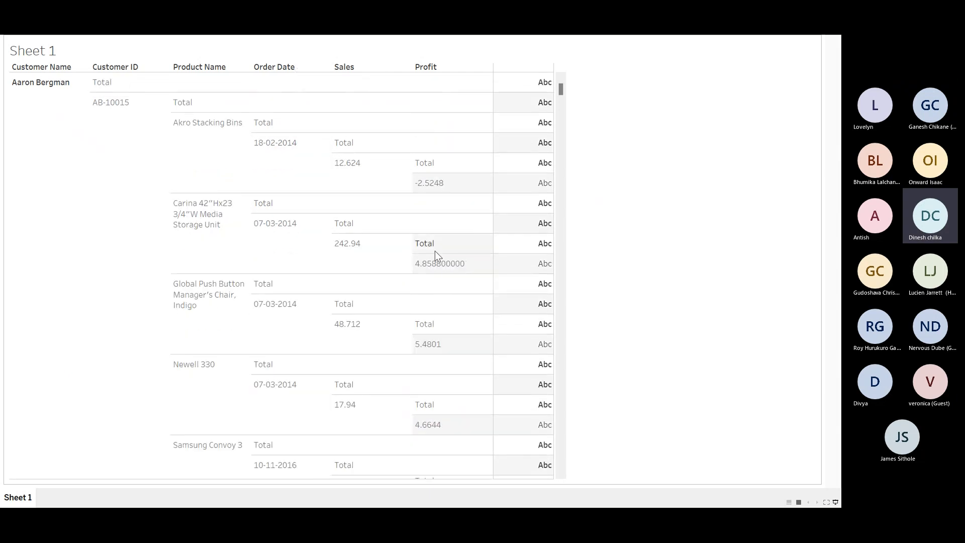
pyautogui.scroll(-1, 435, 156)
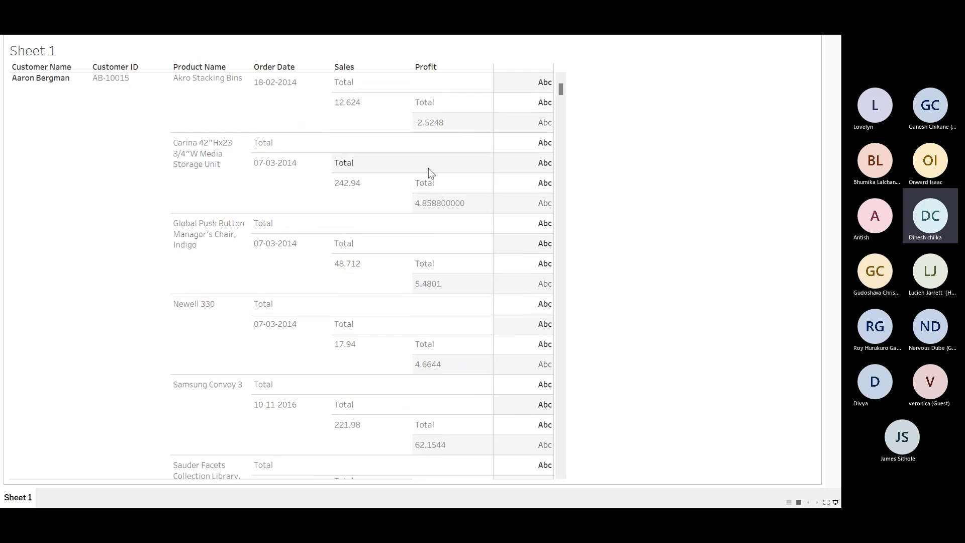
pyautogui.scroll(-1, 429, 207)
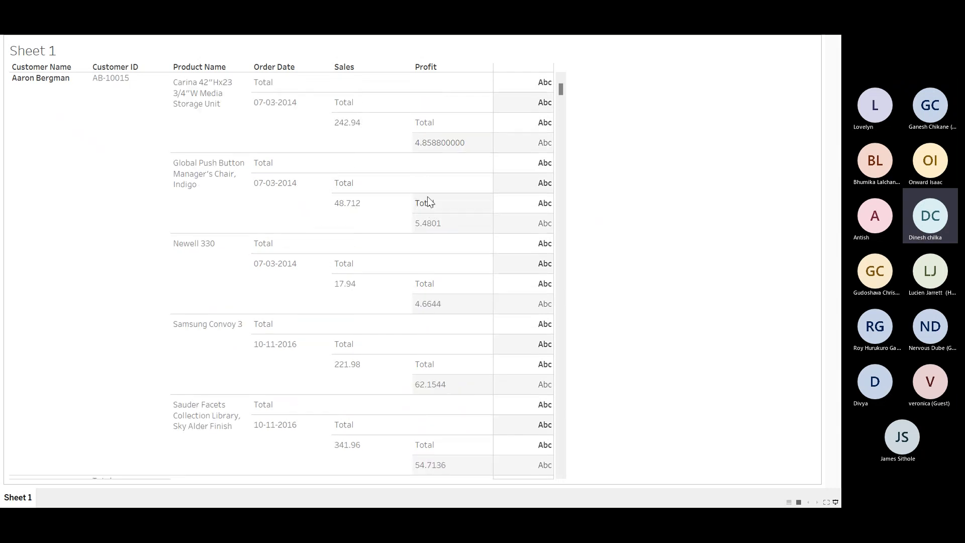
pyautogui.scroll(-2, 427, 201)
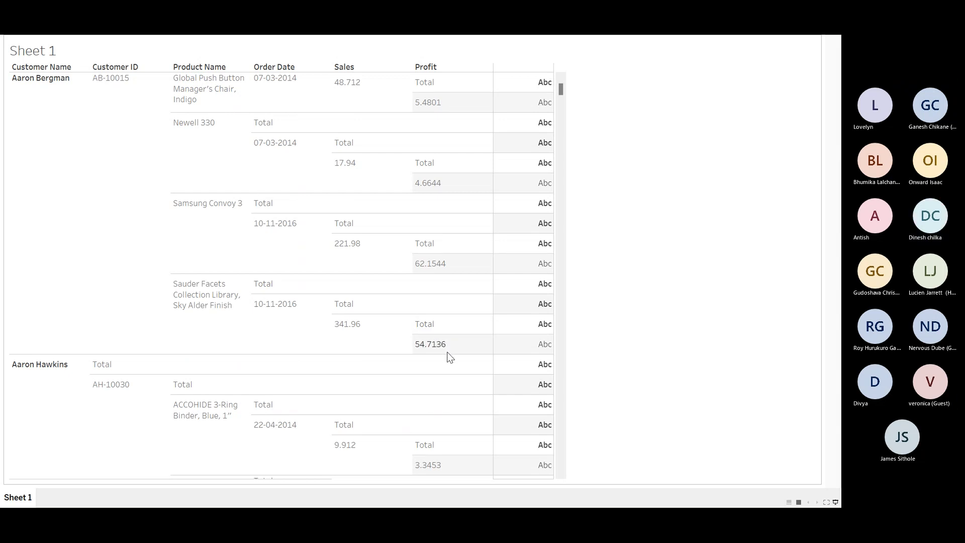
pyautogui.scroll(-1, 472, 370)
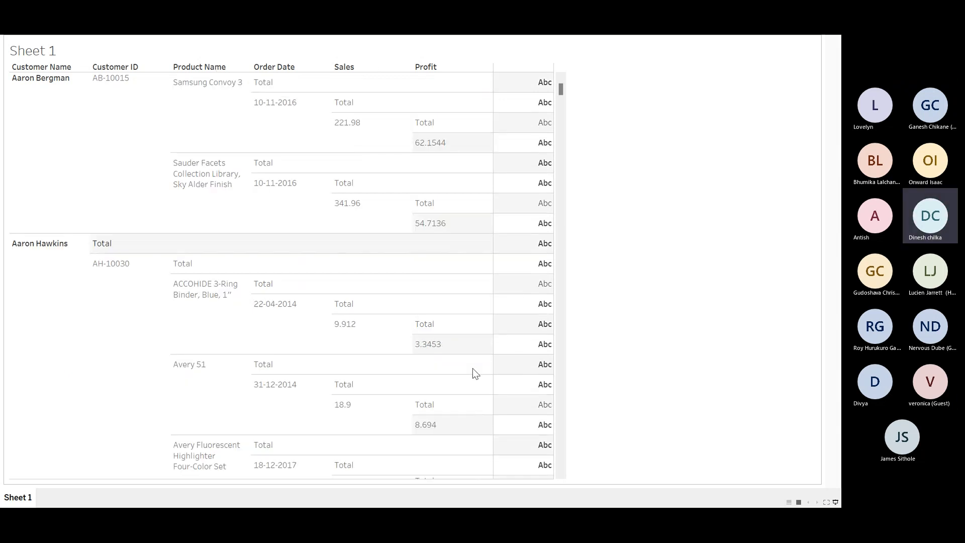
pyautogui.scroll(5, 473, 372)
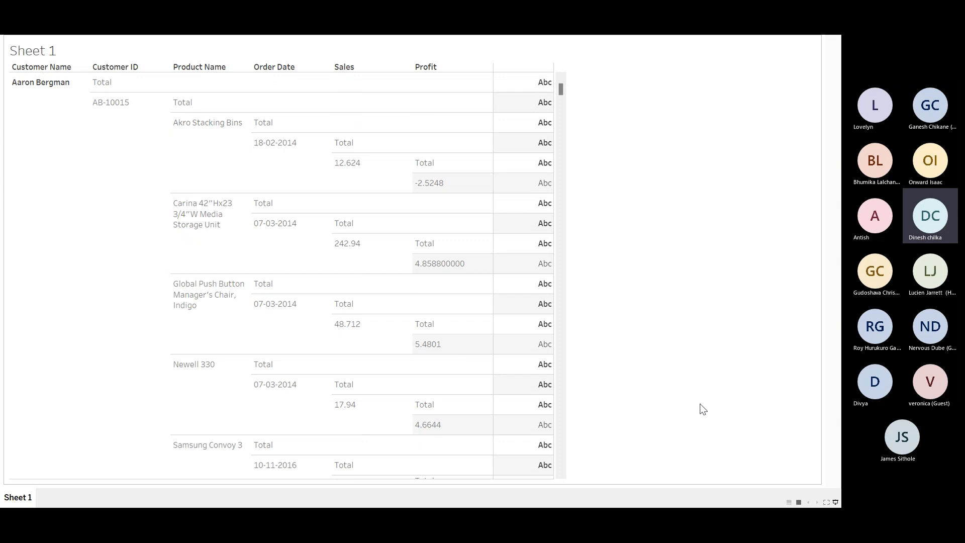
pyautogui.click(836, 502)
# Turn off showing column totals at the top and remove all subtotals from the customer table.
pyautogui.click(173, 57)
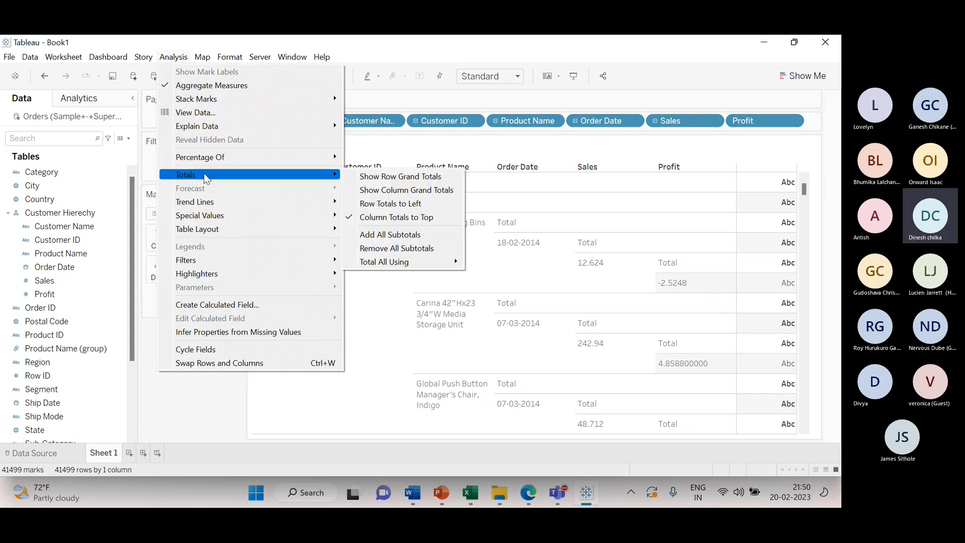
pyautogui.click(361, 217)
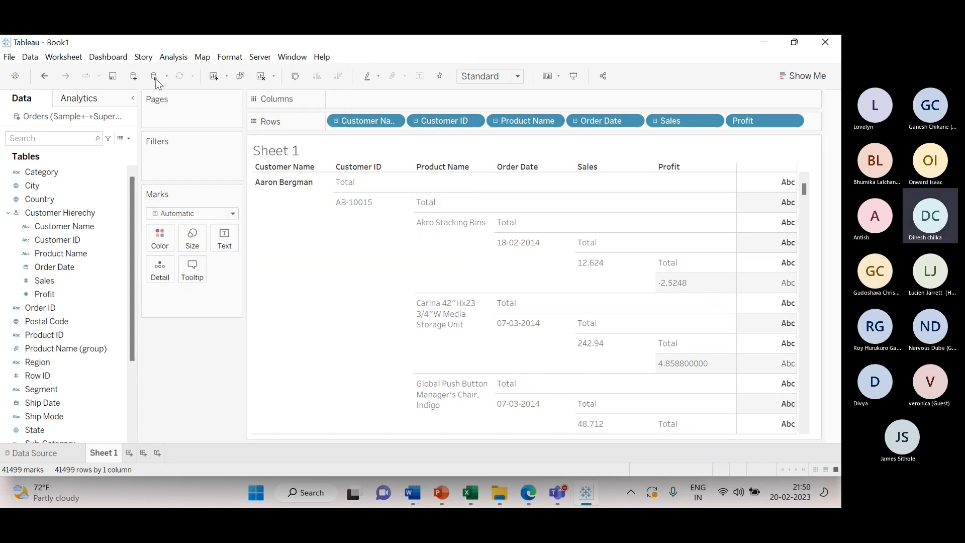
pyautogui.click(169, 59)
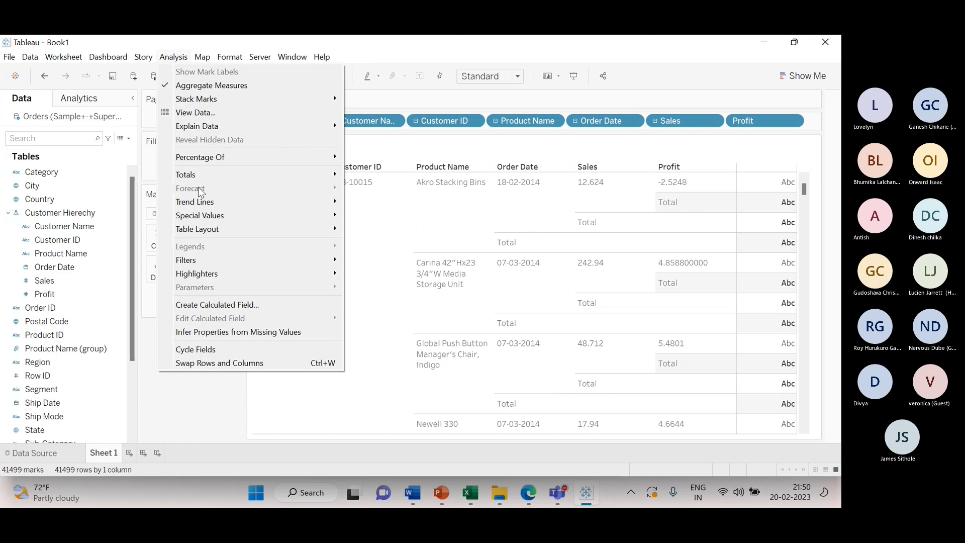
pyautogui.moveTo(201, 176)
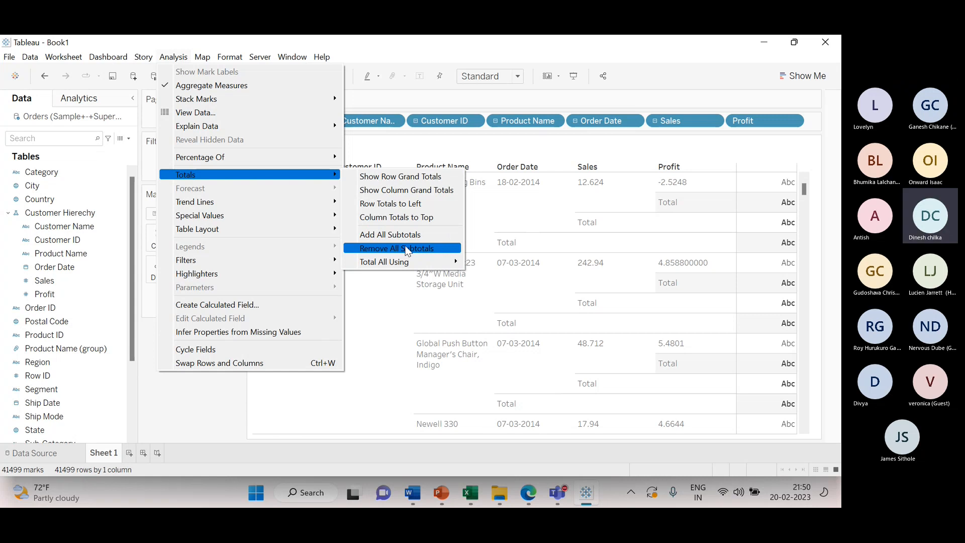
pyautogui.click(407, 248)
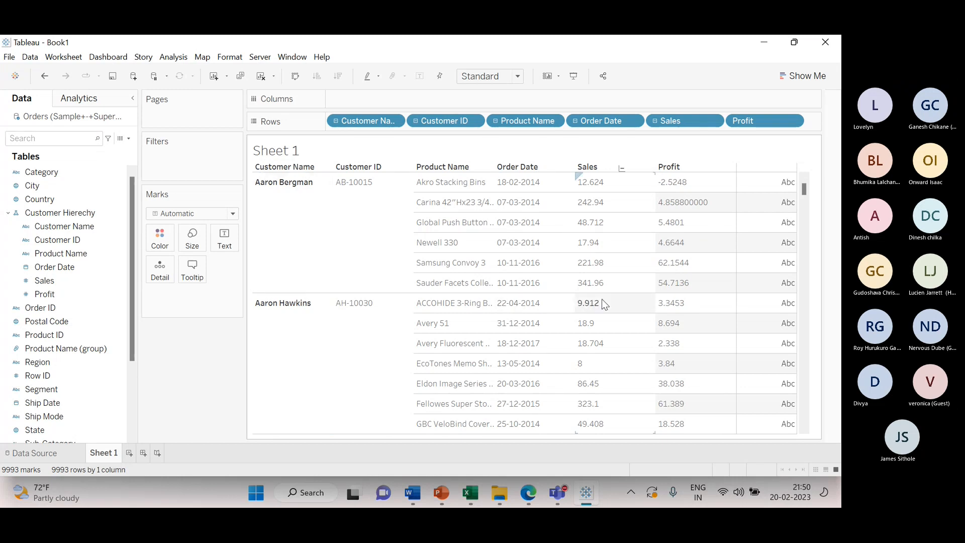
# View the customer table without subtotals in presentation mode and return to the worksheet.
pyautogui.click(576, 78)
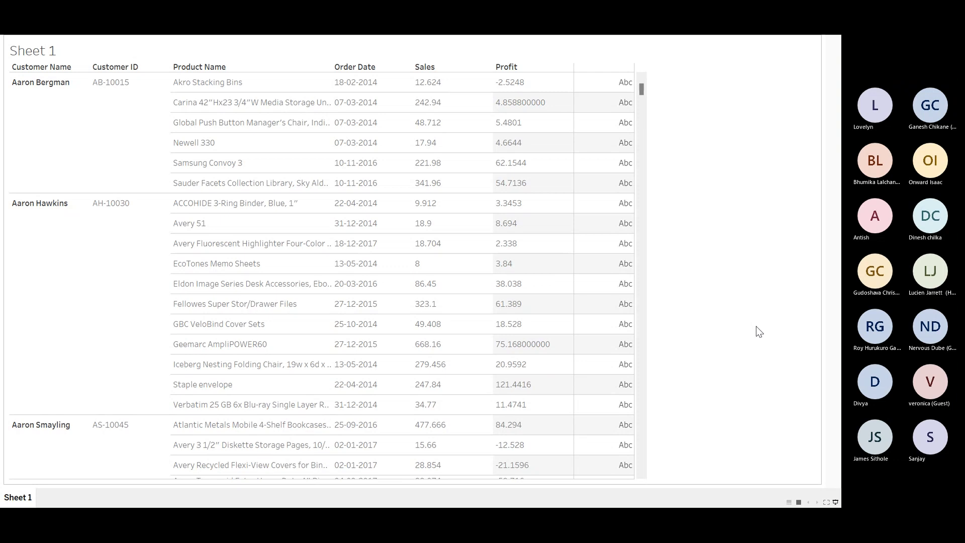
pyautogui.click(835, 502)
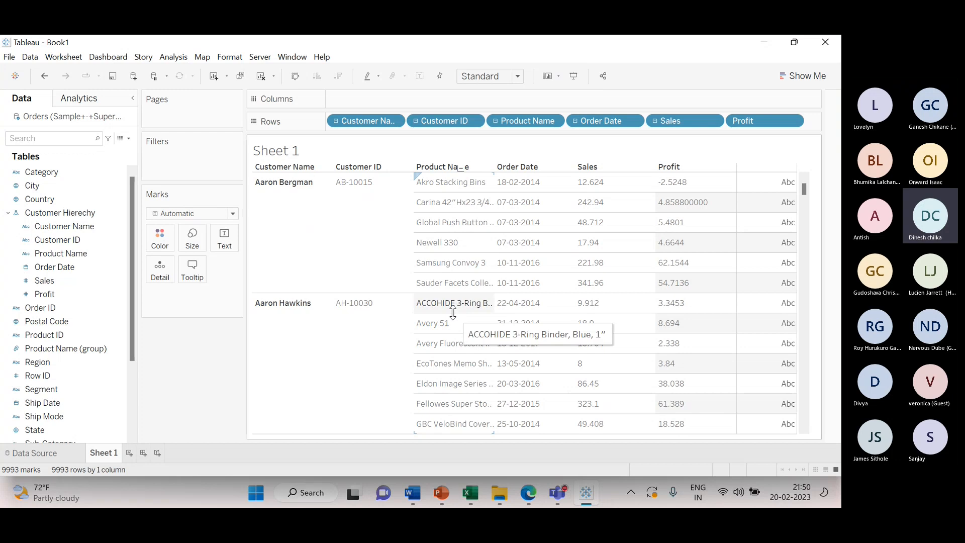
pyautogui.hotkey('alt', 'Tab')
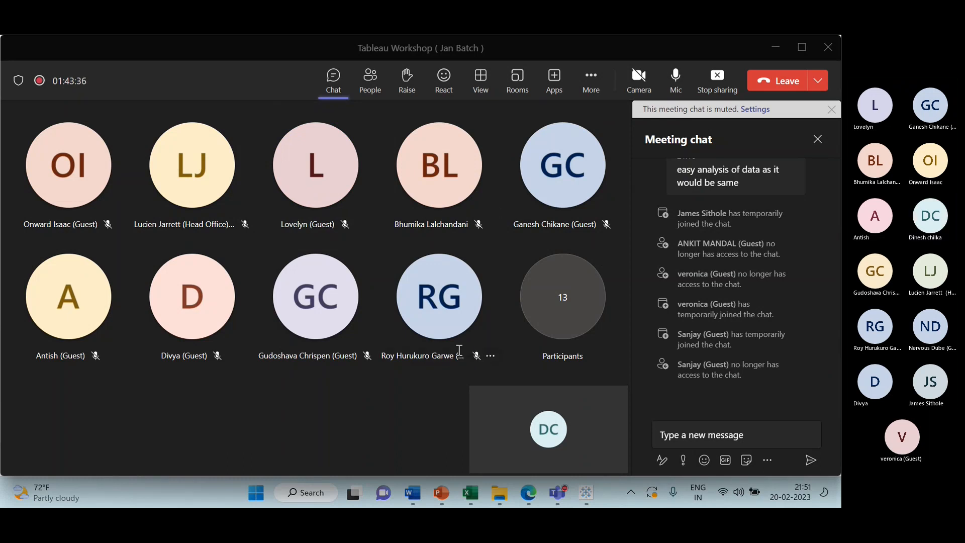
pyautogui.press('super+Tab')
pyautogui.press('Right')
pyautogui.press('Return')
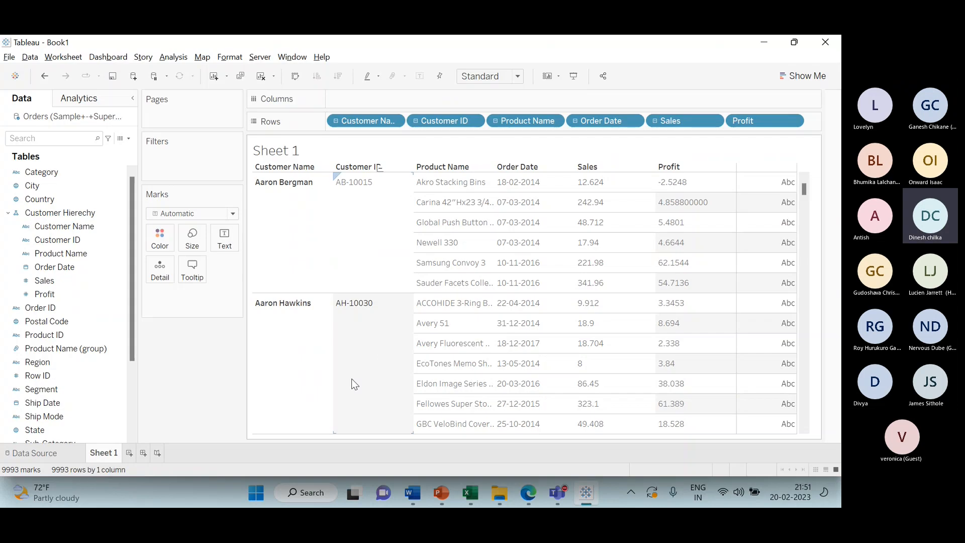
pyautogui.hotkey('alt', 'Tab')
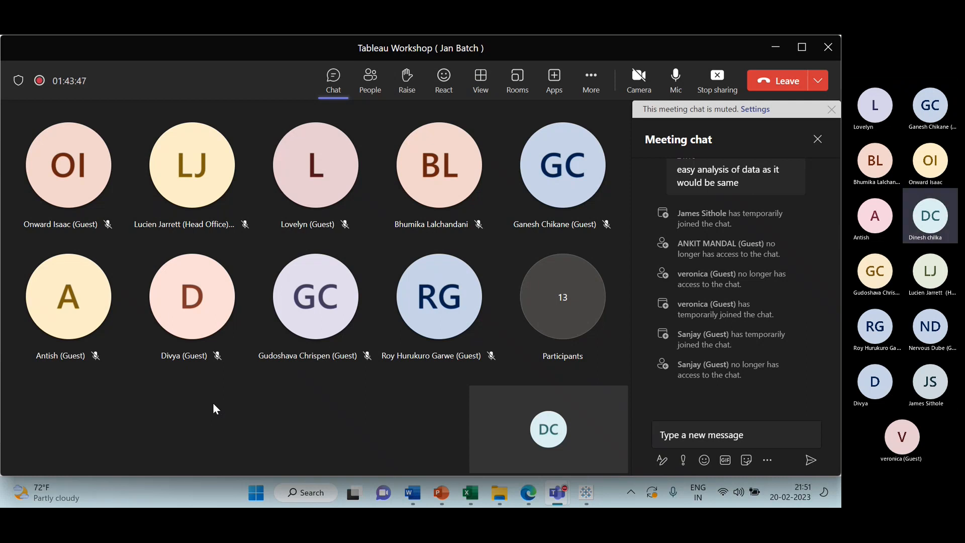
pyautogui.hotkey('alt', 'Tab')
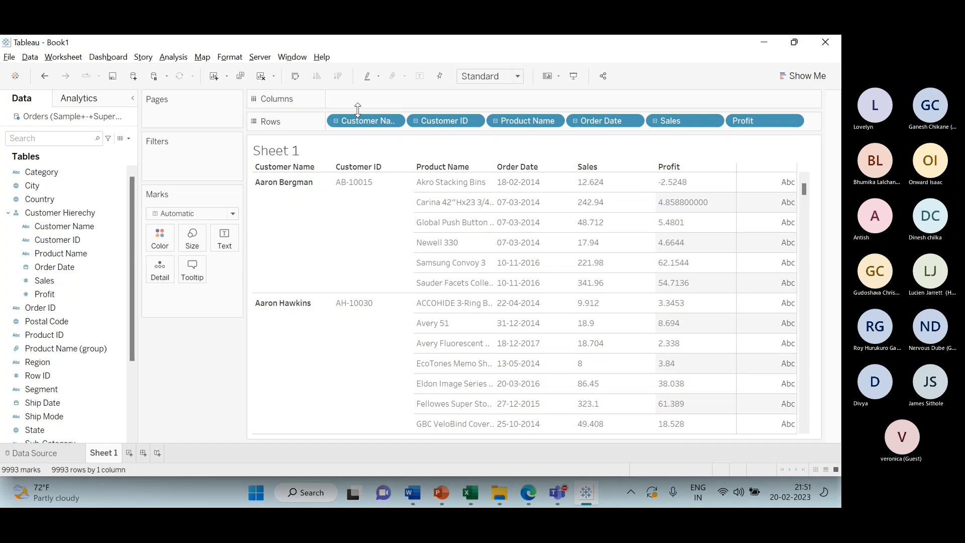
# Remove Customer Name, Customer ID, Product Name and Order Date from Rows.
pyautogui.hotkey('ctrl', 'z')
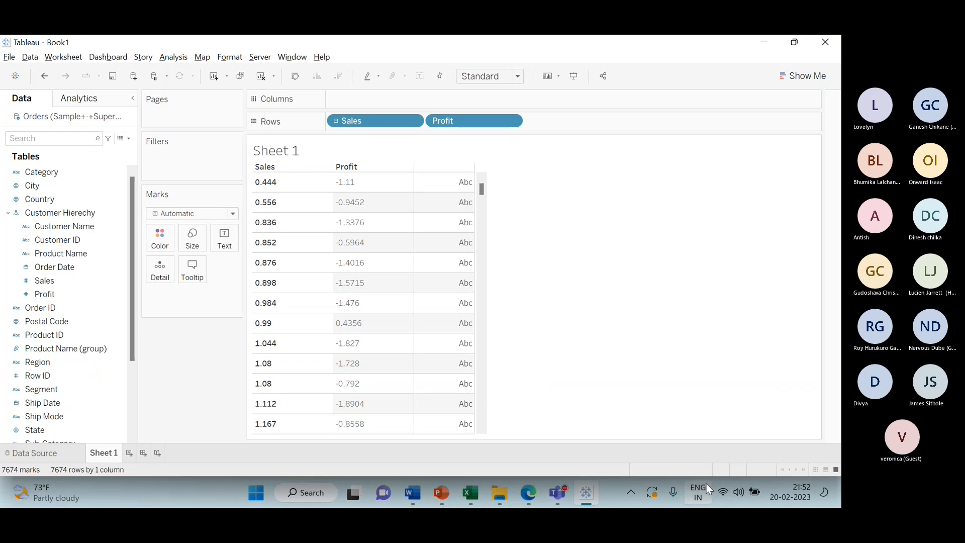
pyautogui.click(724, 492)
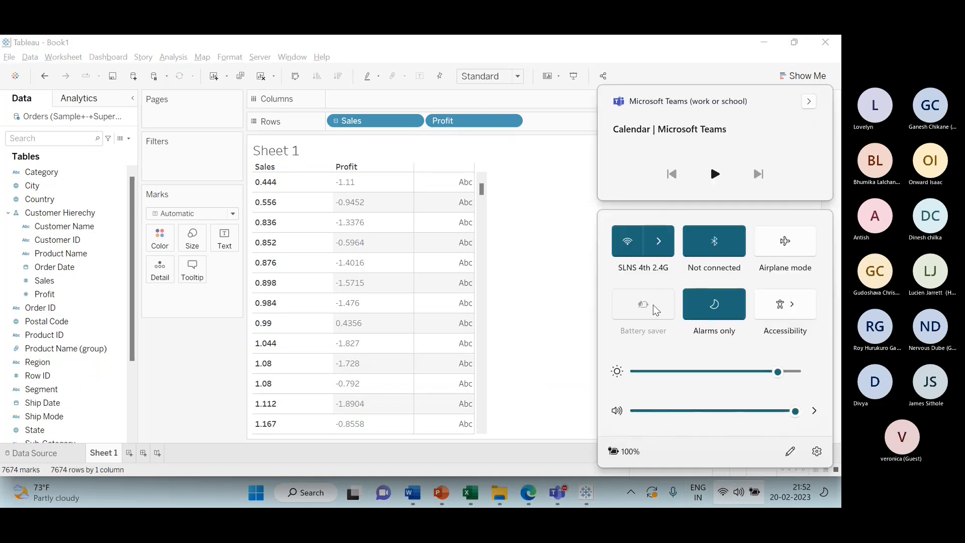
pyautogui.click(536, 302)
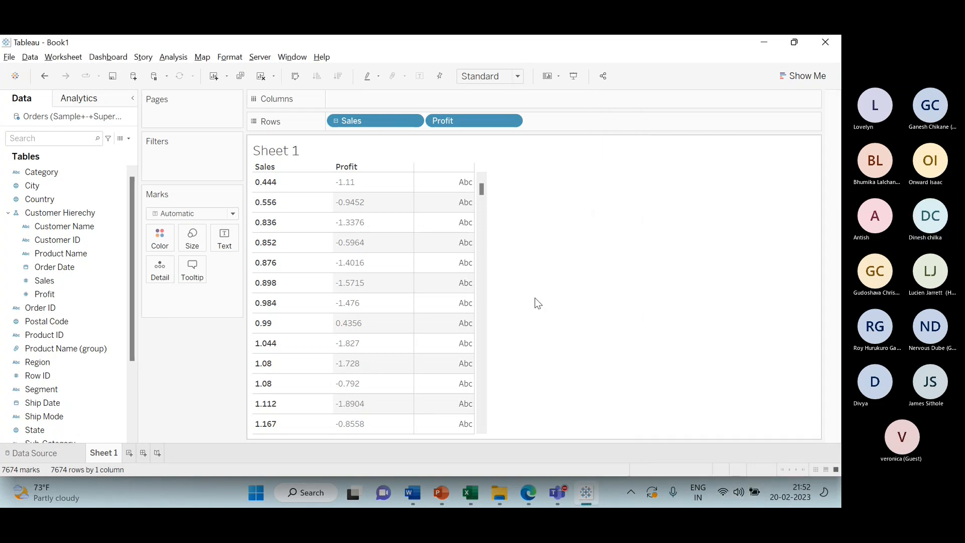
pyautogui.hotkey('alt', 'Tab')
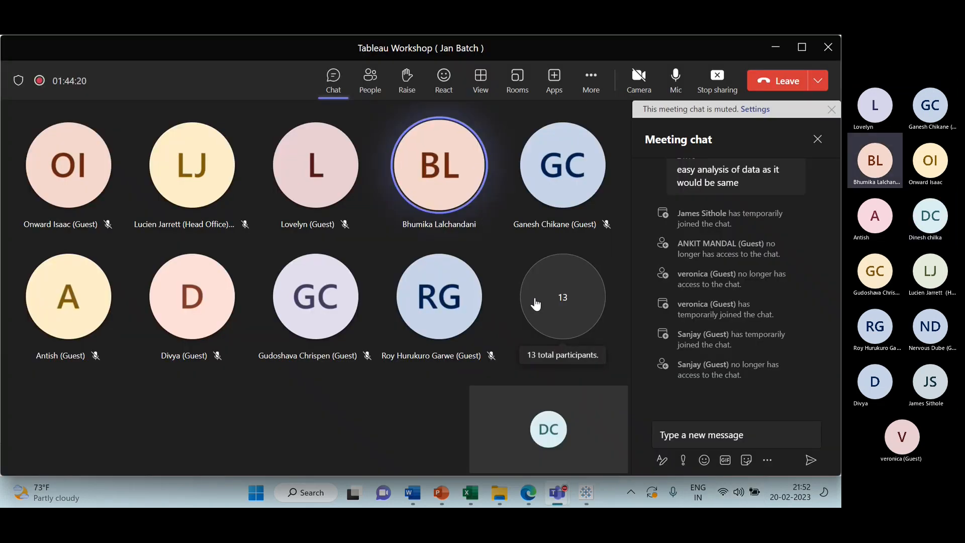
pyautogui.hotkey('alt', 'Tab')
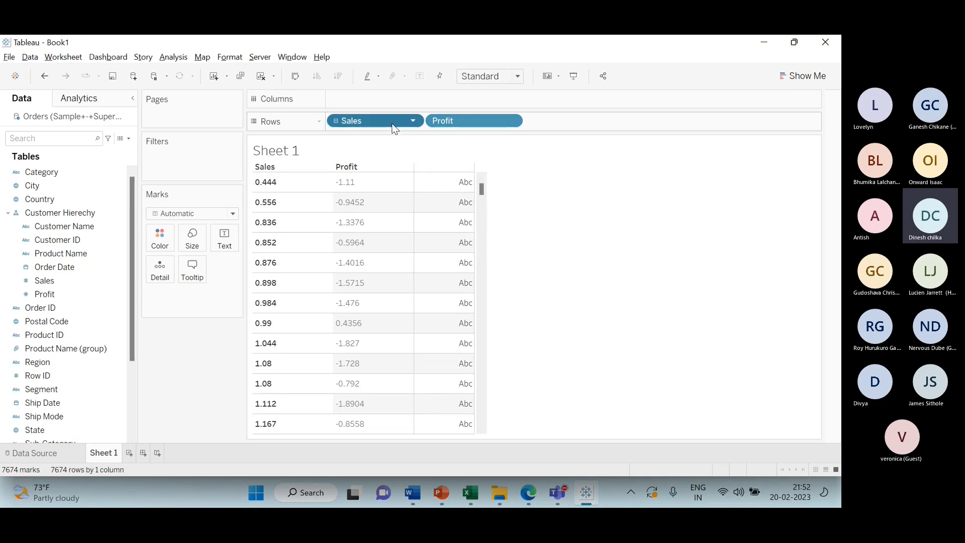
# Remove Sales and Profit from Rows to empty the sheet and rename the sheet Bins.
pyautogui.moveTo(395, 121); pyautogui.dragTo(290, 322)
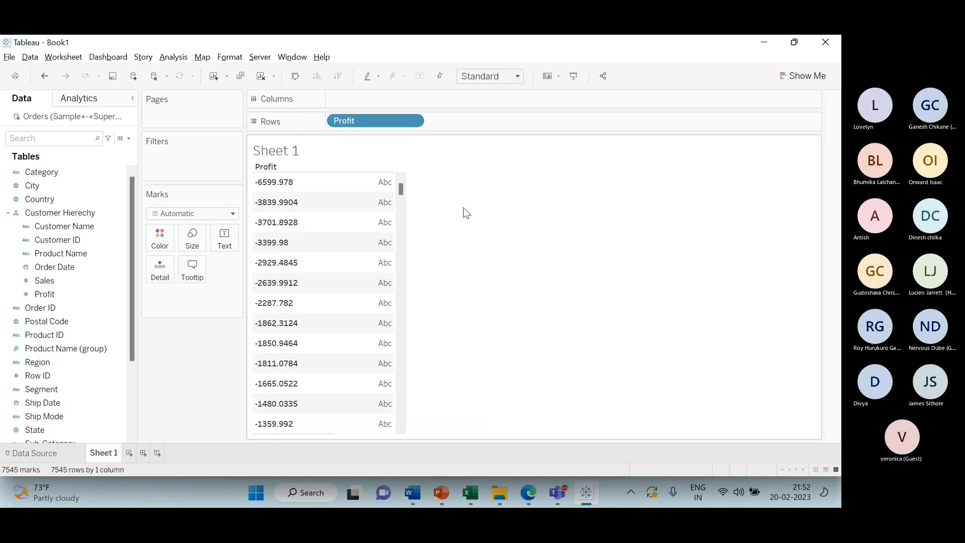
pyautogui.moveTo(366, 121); pyautogui.dragTo(170, 379)
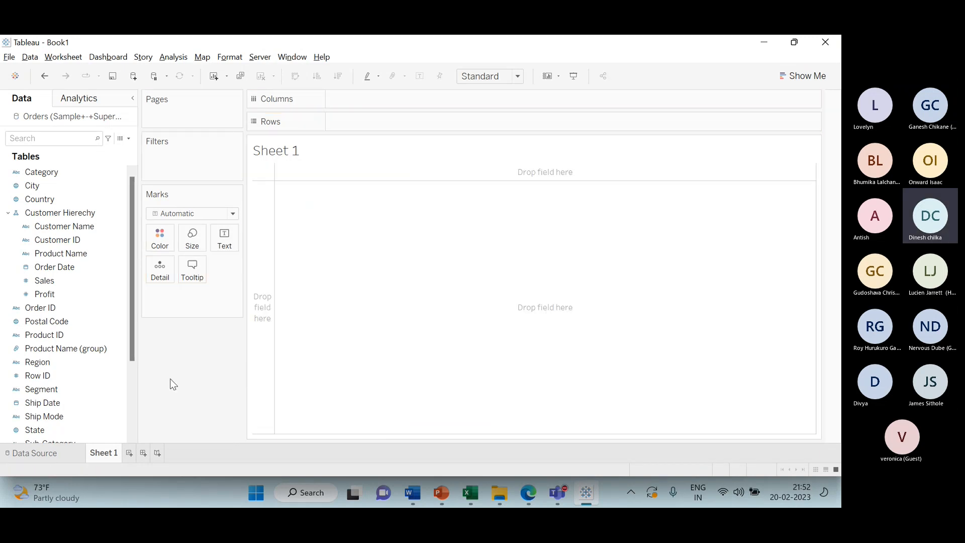
pyautogui.rightClick(113, 456)
pyautogui.click(173, 310)
pyautogui.press('BackSpace')
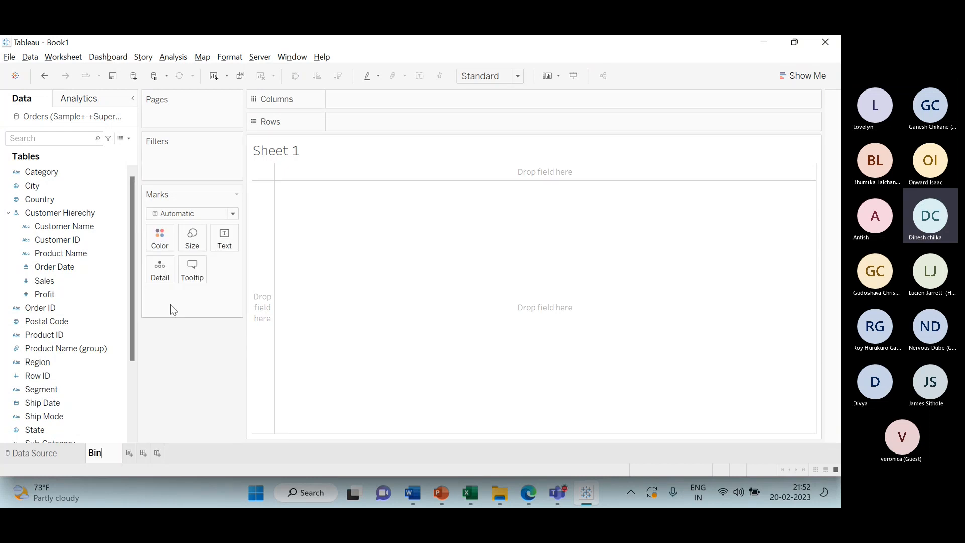
pyautogui.press('Return')
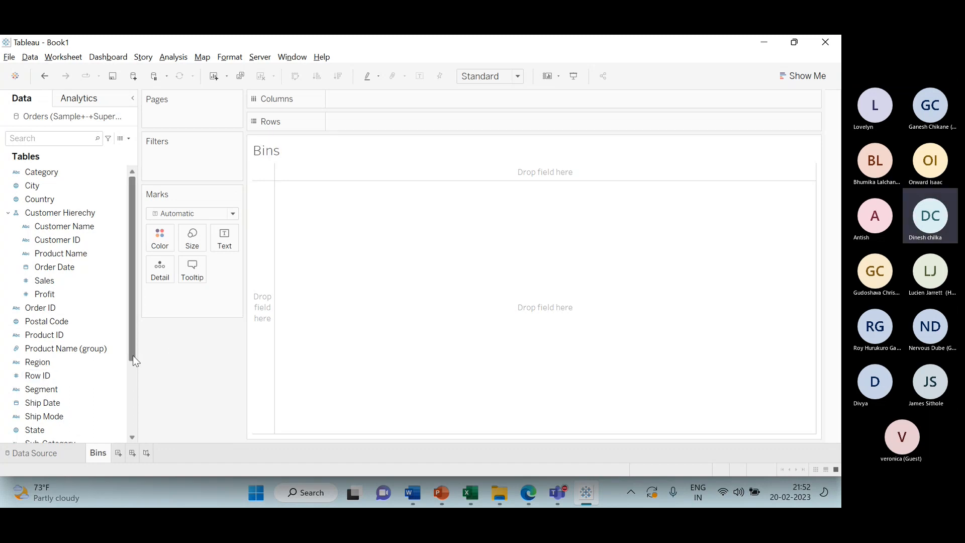
# Convert the Profit and Sales fields of the Customer Hierechy from dimensions to measures.
pyautogui.scroll(-1, 133, 354)
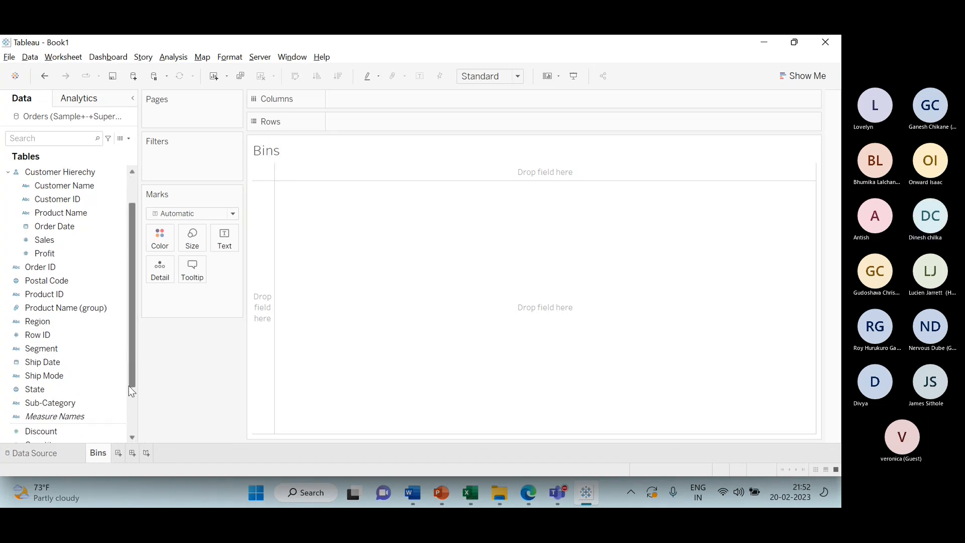
pyautogui.moveTo(131, 387); pyautogui.dragTo(128, 456)
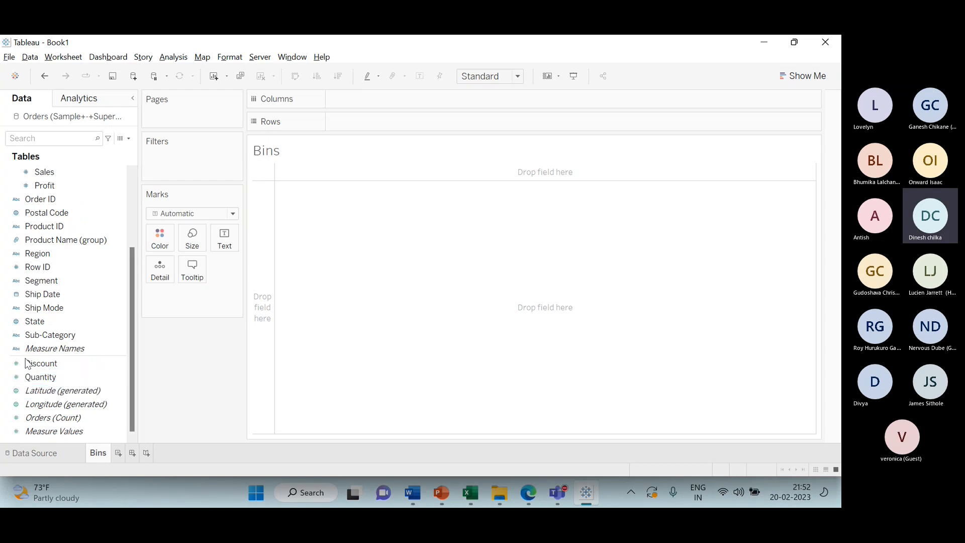
pyautogui.click(37, 325)
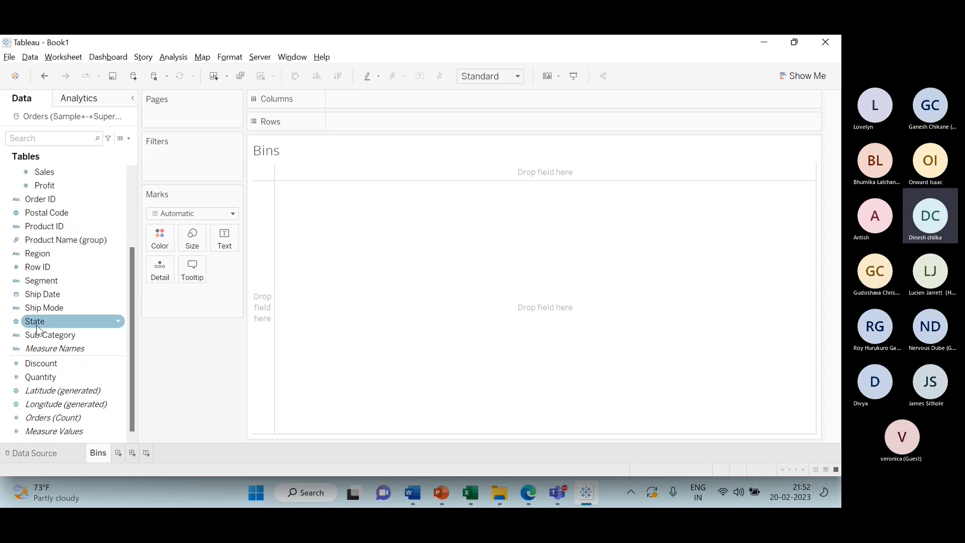
pyautogui.moveTo(103, 453)
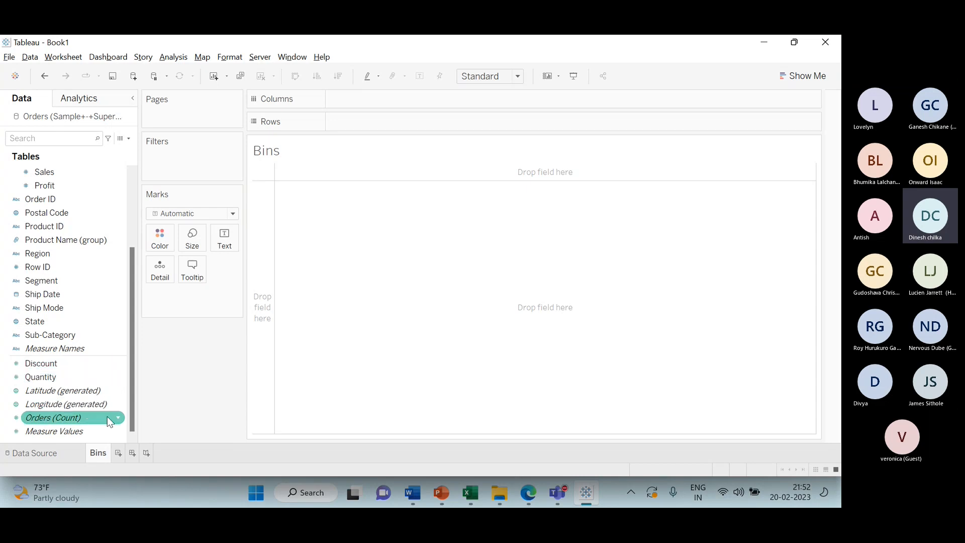
pyautogui.rightClick(74, 183)
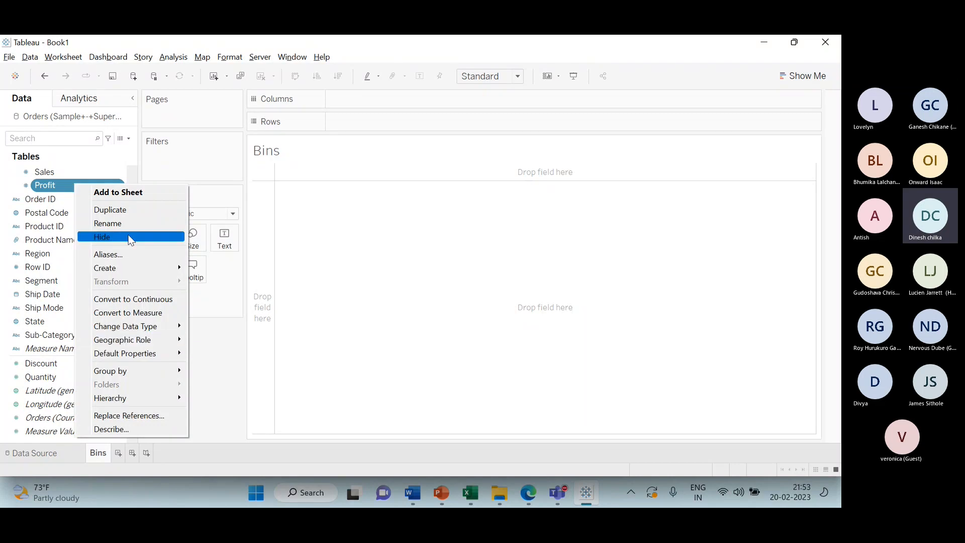
pyautogui.click(137, 312)
pyautogui.rightClick(81, 172)
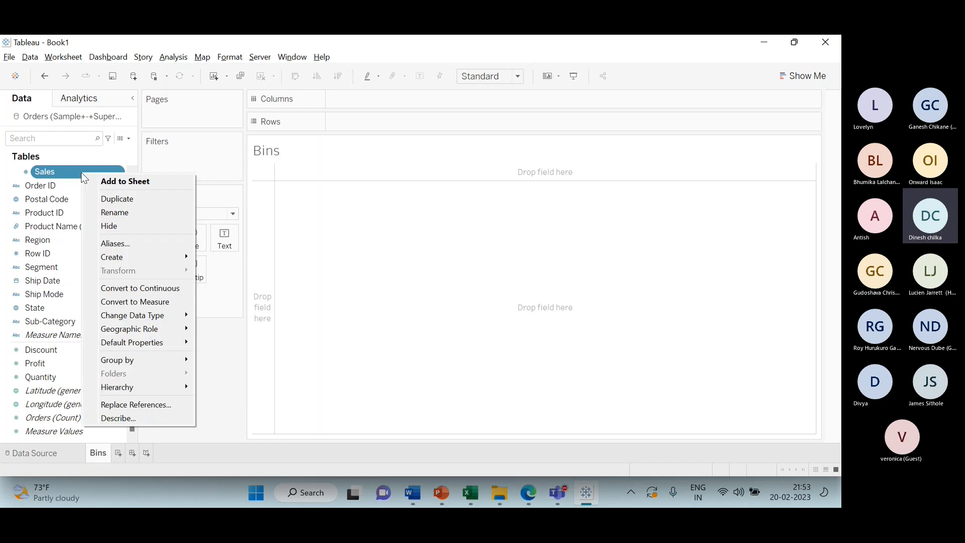
pyautogui.click(143, 304)
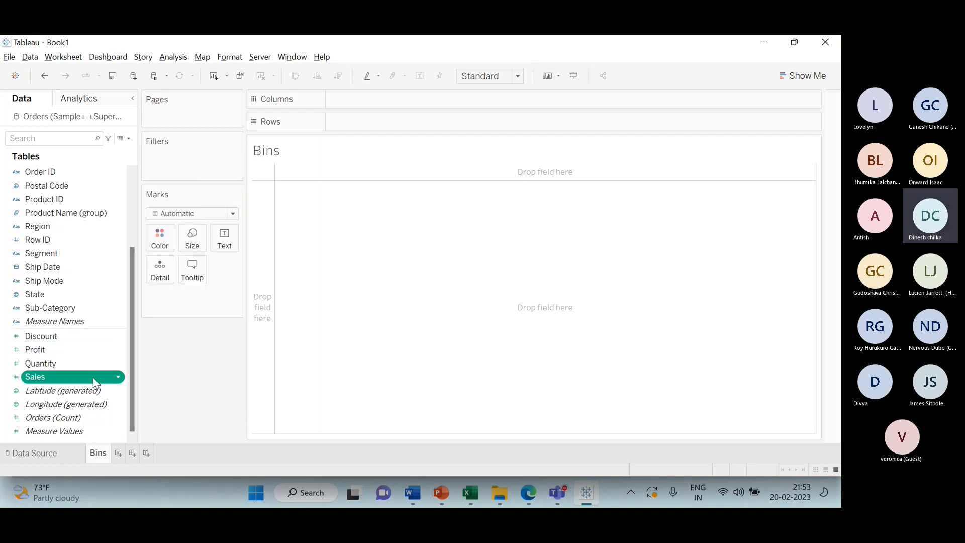
pyautogui.rightClick(110, 377)
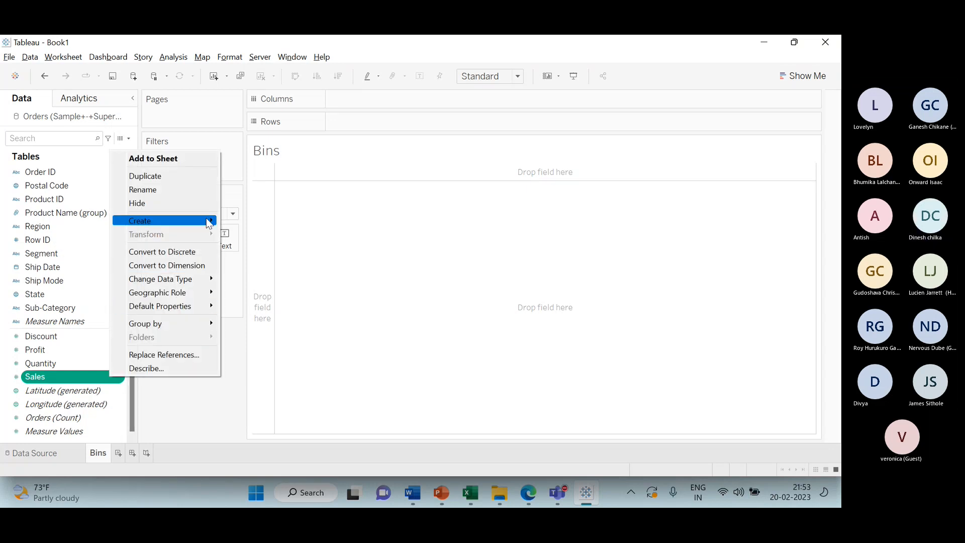
pyautogui.moveTo(213, 223)
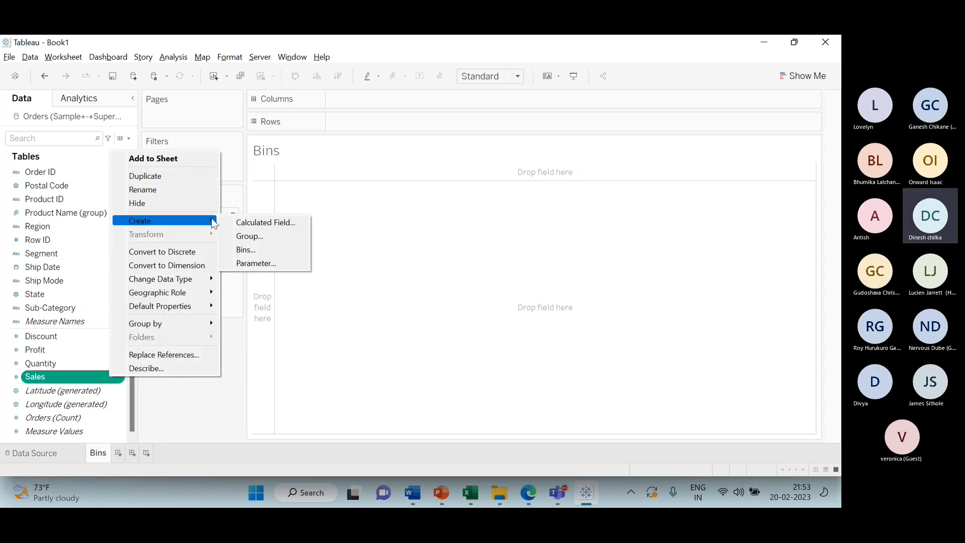
pyautogui.click(263, 249)
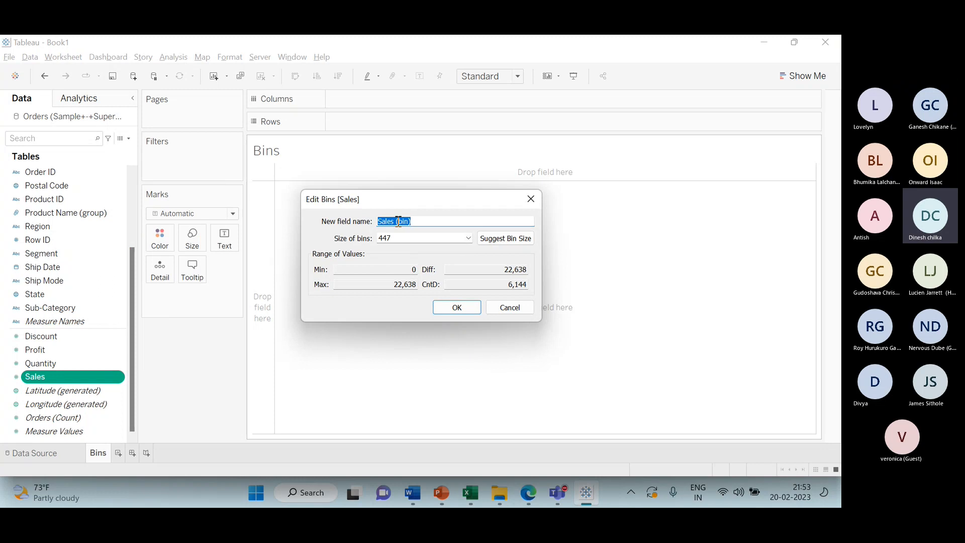
pyautogui.click(537, 207)
# Add Sales to the view as a horizontal bar on Columns with mark labels shown.
pyautogui.moveTo(74, 382); pyautogui.dragTo(396, 122)
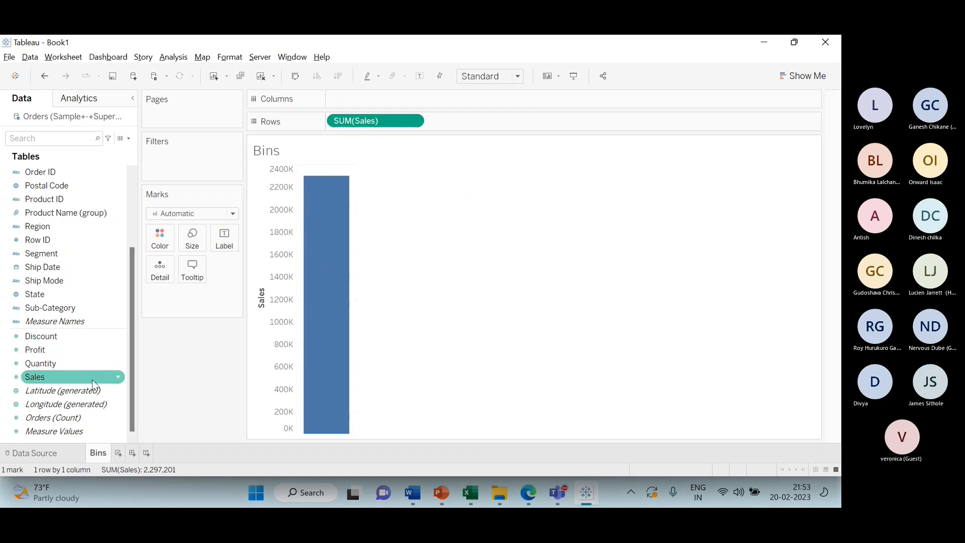
pyautogui.click(417, 75)
pyautogui.moveTo(324, 196)
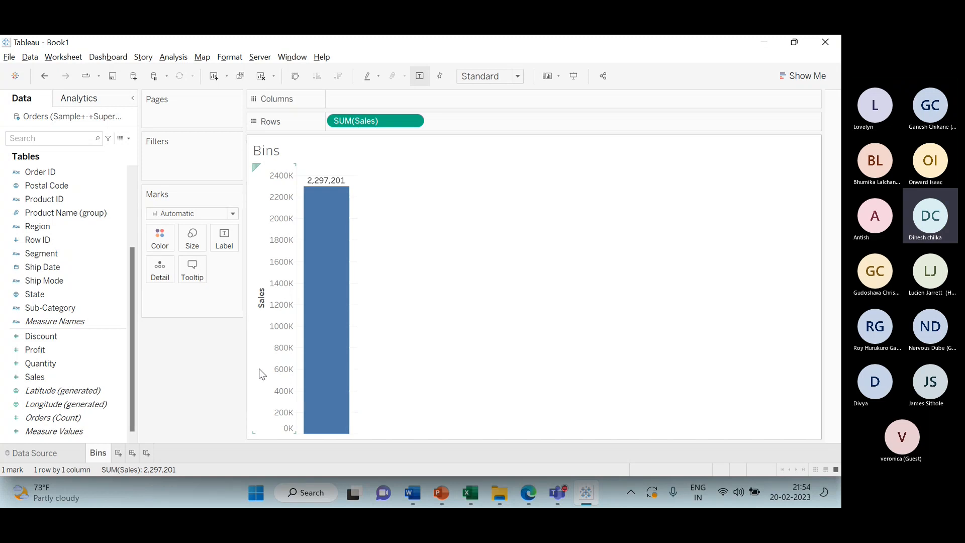
pyautogui.moveTo(374, 120); pyautogui.dragTo(387, 101)
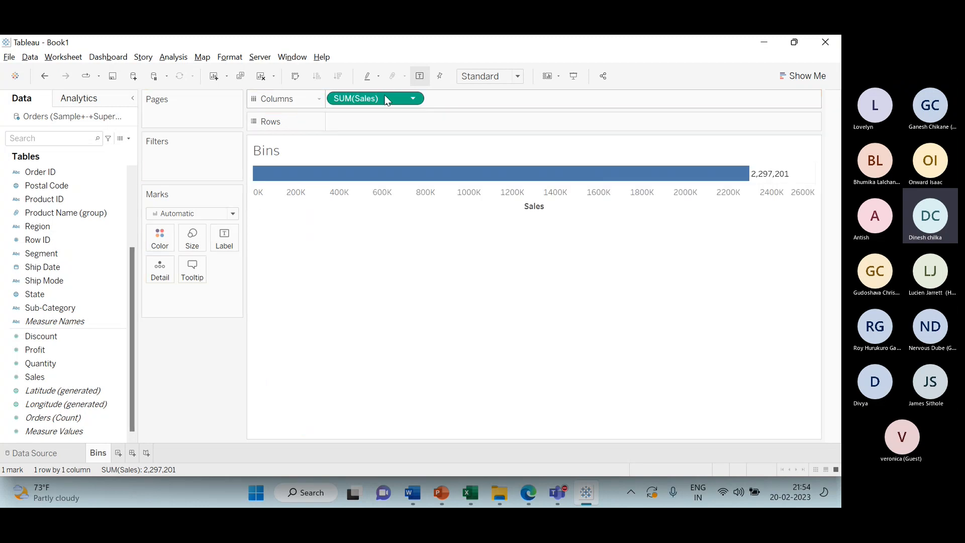
# Centre the sheet title and change its font colour to light orange.
pyautogui.doubleClick(273, 152)
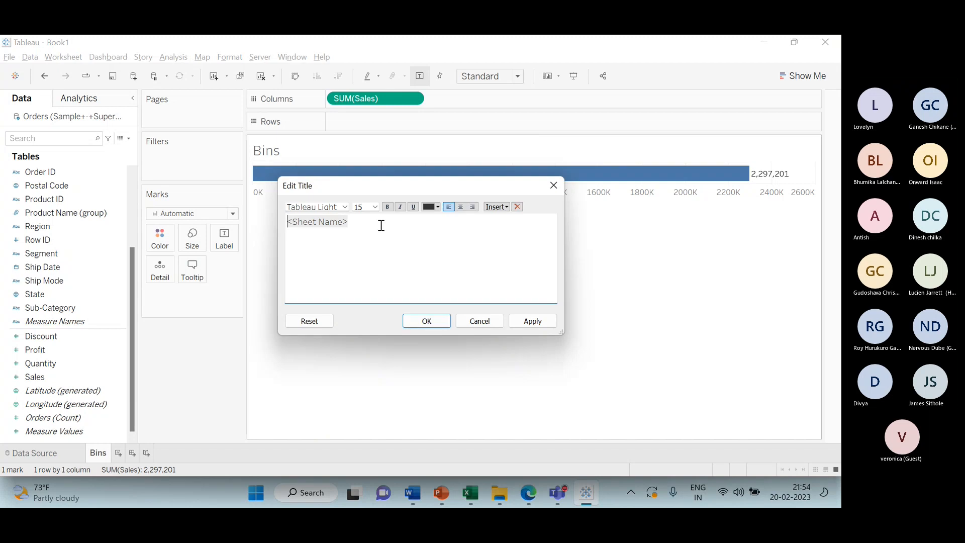
pyautogui.doubleClick(333, 223)
pyautogui.click(463, 206)
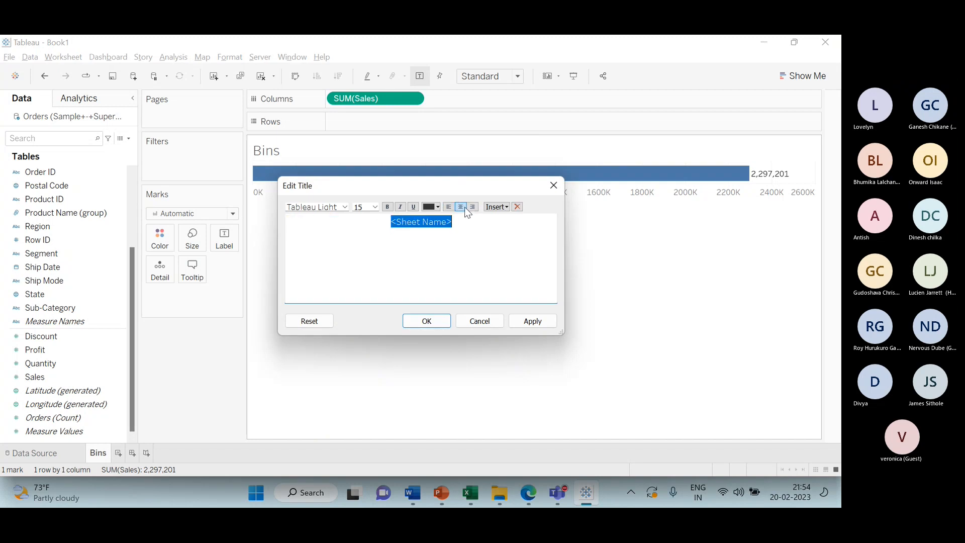
pyautogui.click(442, 208)
pyautogui.click(457, 239)
pyautogui.click(427, 321)
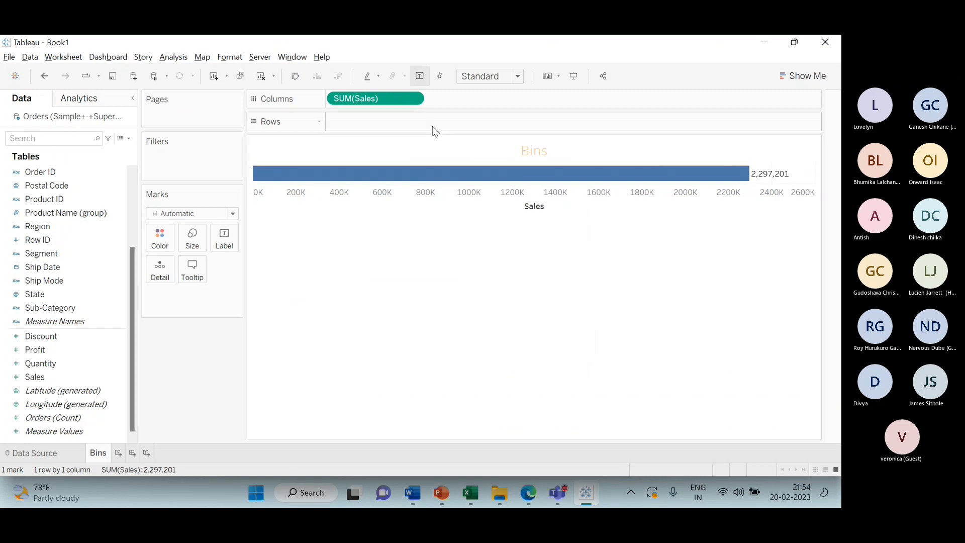
# Make the sheet title bold and underlined.
pyautogui.doubleClick(543, 147)
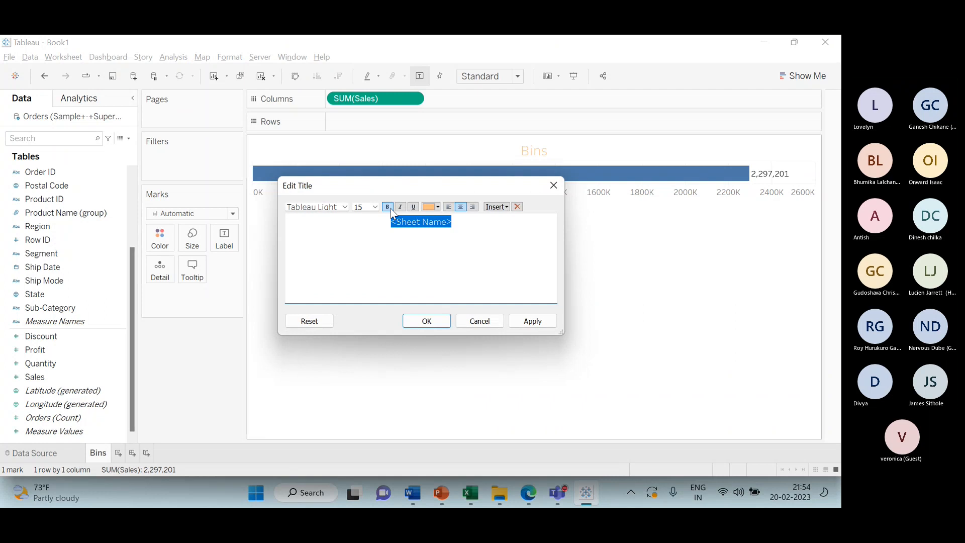
pyautogui.click(388, 206)
pyautogui.click(413, 207)
pyautogui.click(429, 323)
# Create bins from the Sales measure with a bin size of 5000.
pyautogui.click(62, 419)
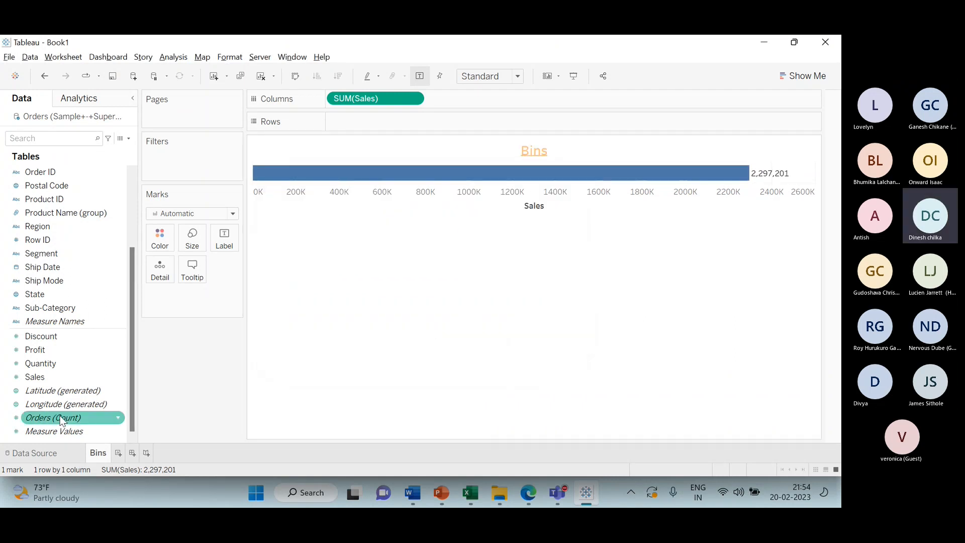
pyautogui.click(92, 380)
pyautogui.rightClick(92, 380)
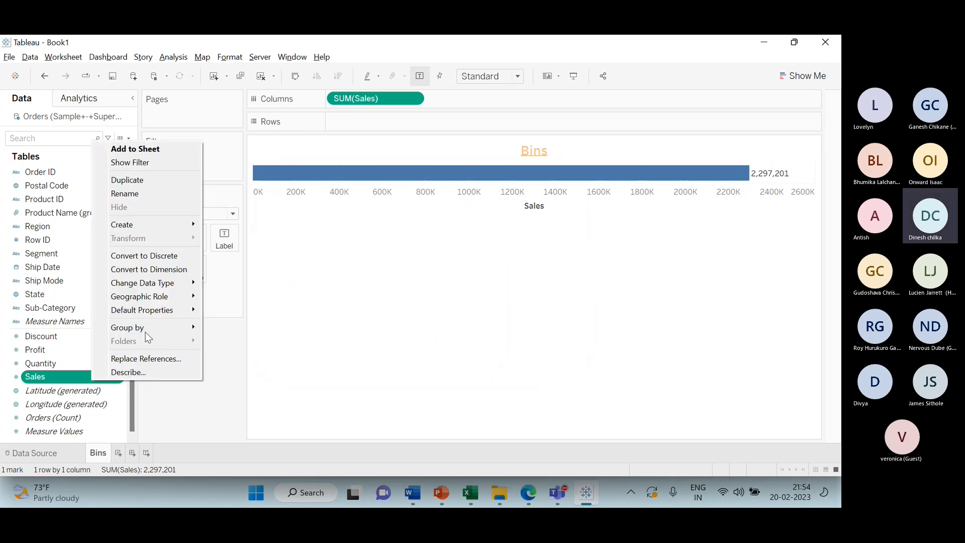
pyautogui.moveTo(162, 228)
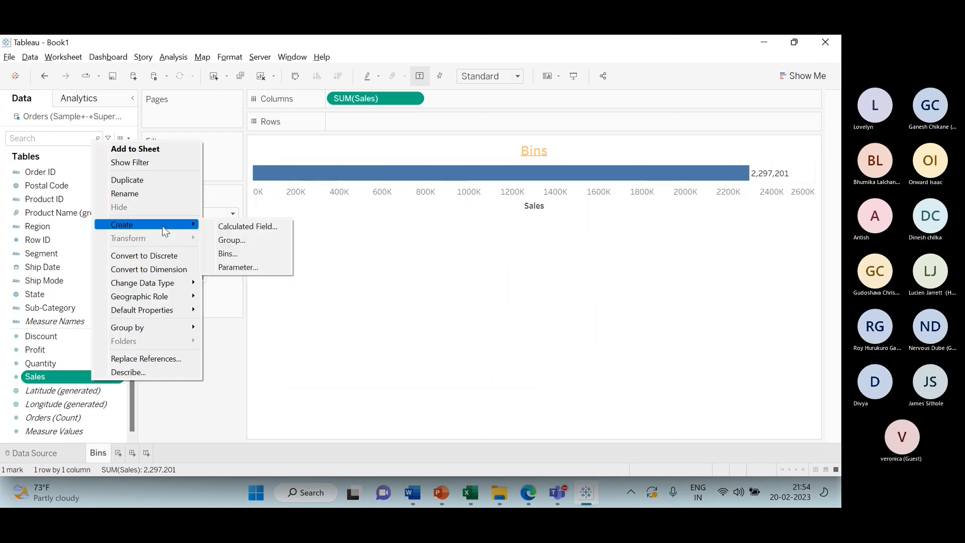
pyautogui.click(226, 254)
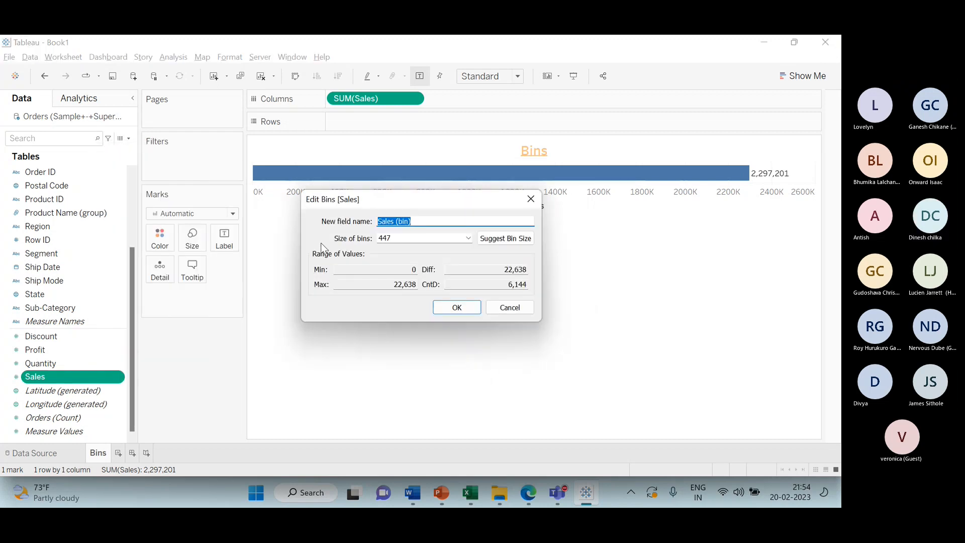
pyautogui.click(396, 235)
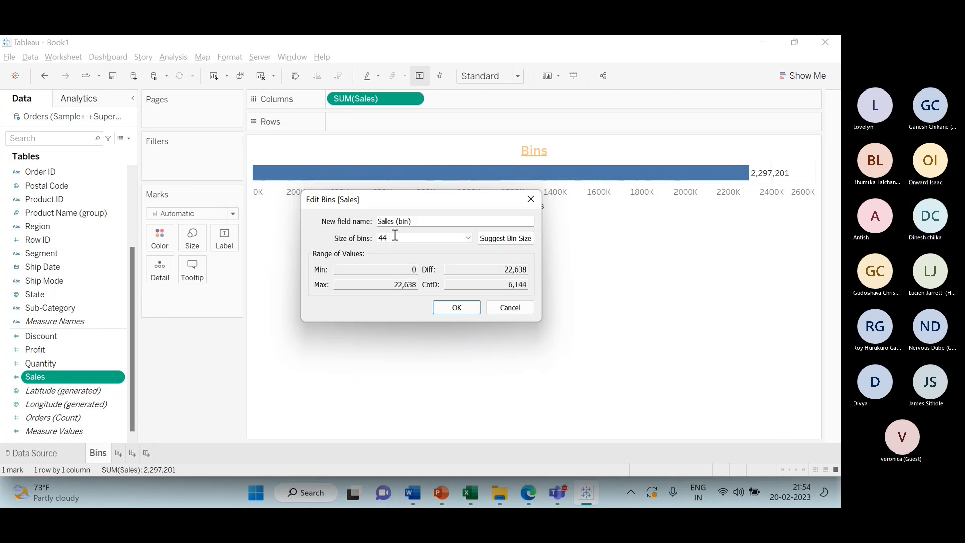
pyautogui.press('BackSpace')
pyautogui.press('BackSpace')
pyautogui.press('BackSpace')
pyautogui.write('500')
pyautogui.click(457, 307)
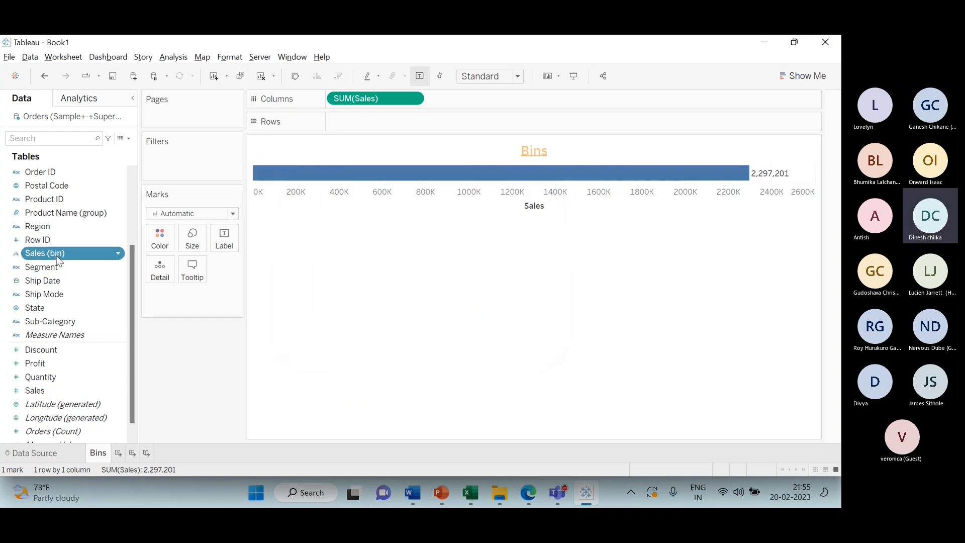
# Add Sales (bin) to Rows and fit the chart to Entire View.
pyautogui.moveTo(58, 259); pyautogui.dragTo(376, 126)
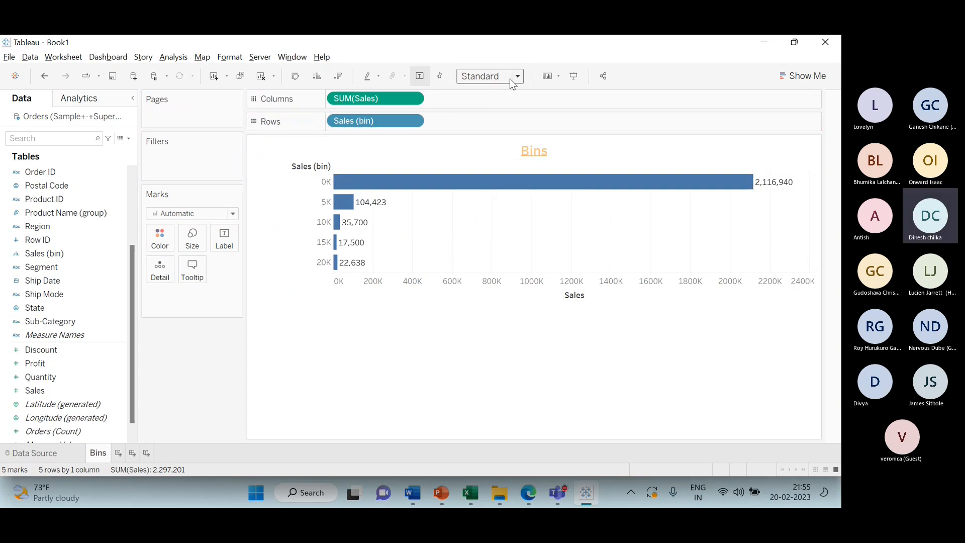
pyautogui.click(487, 80)
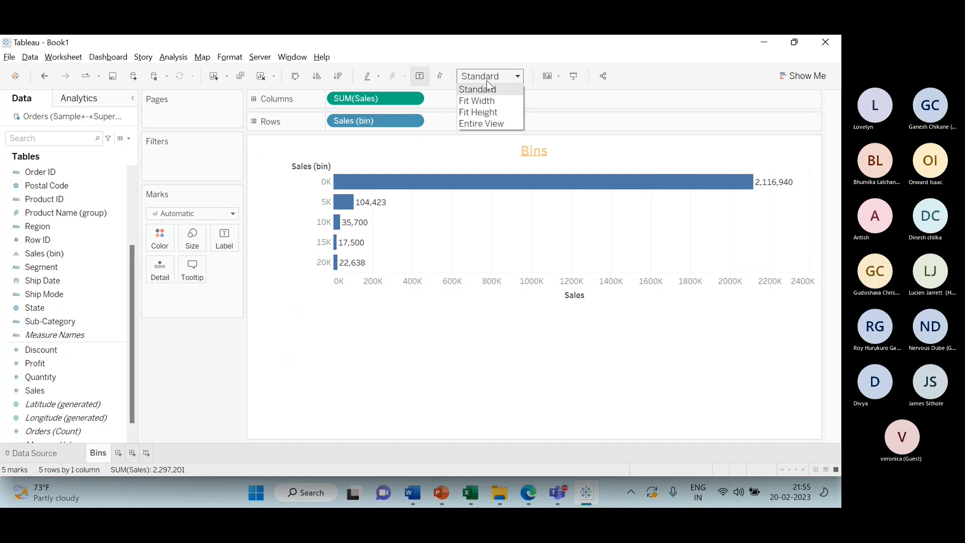
pyautogui.click(479, 119)
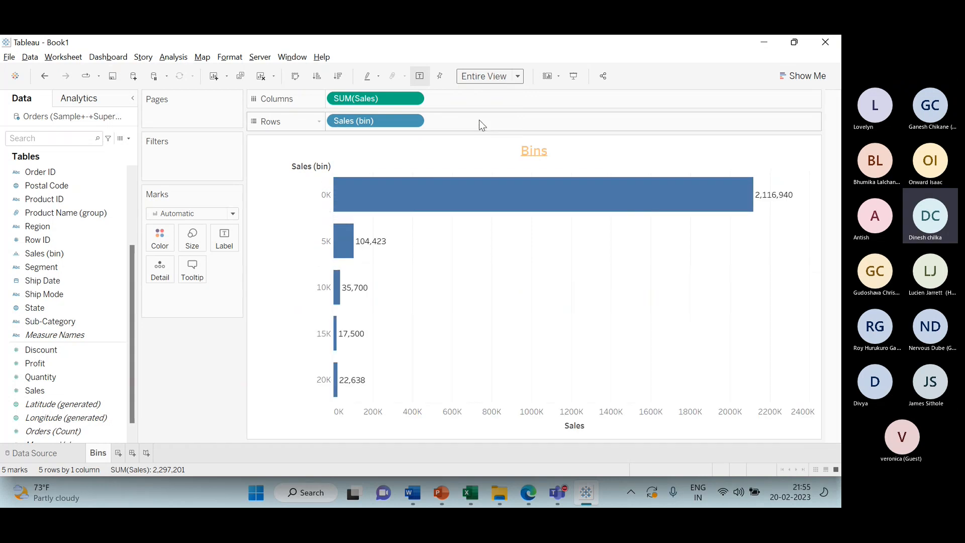
# Change the aliases of the 0K and 5K bins to 0K-5k and 5K-10k.
pyautogui.rightClick(319, 201)
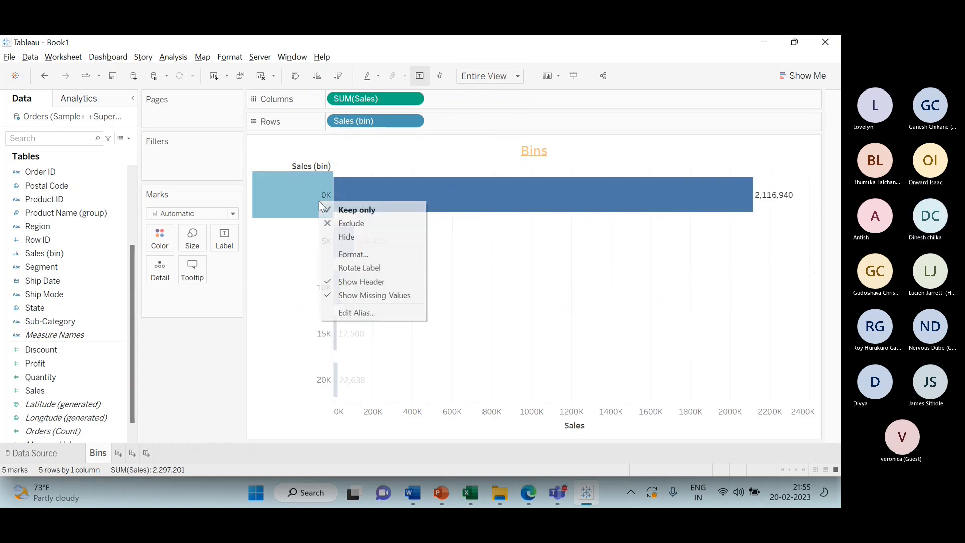
pyautogui.click(356, 313)
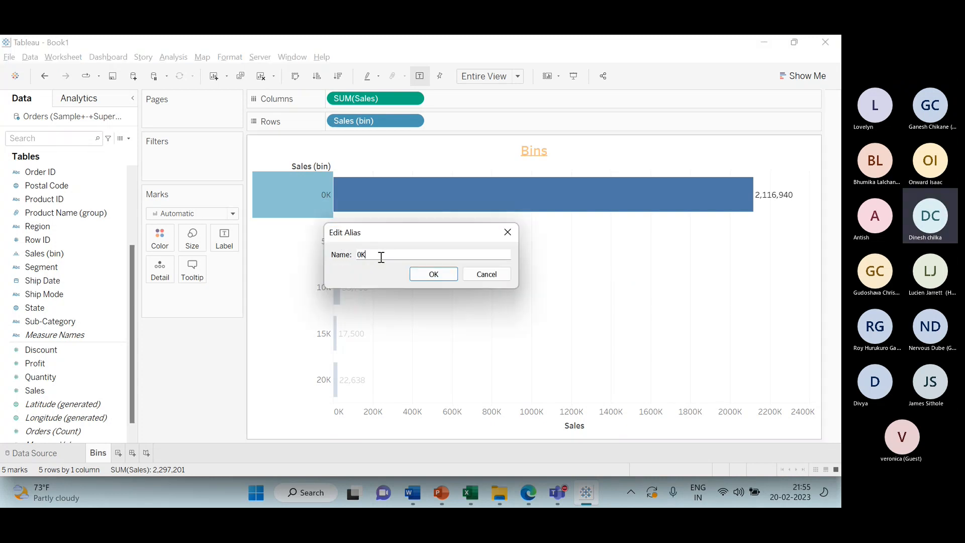
pyautogui.write('-5k')
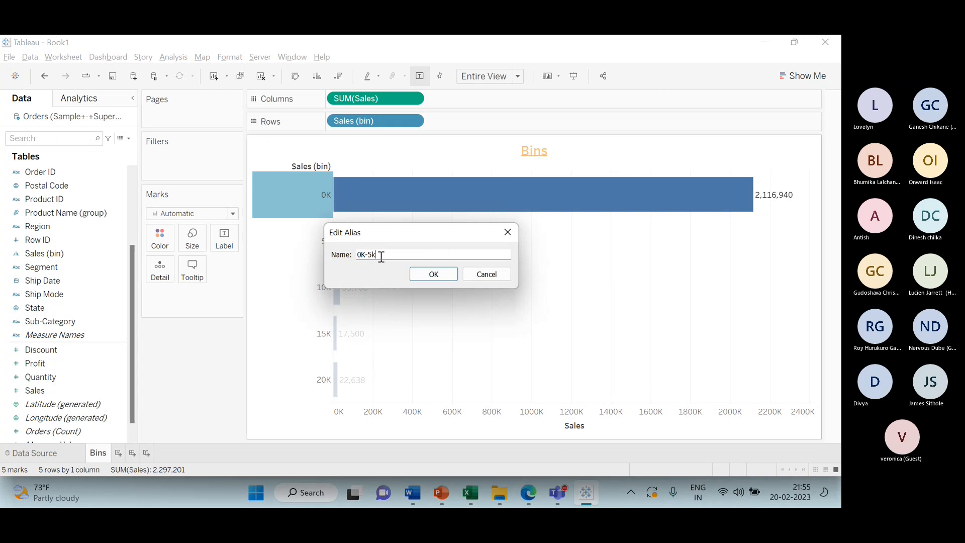
pyautogui.click(417, 274)
pyautogui.click(313, 249)
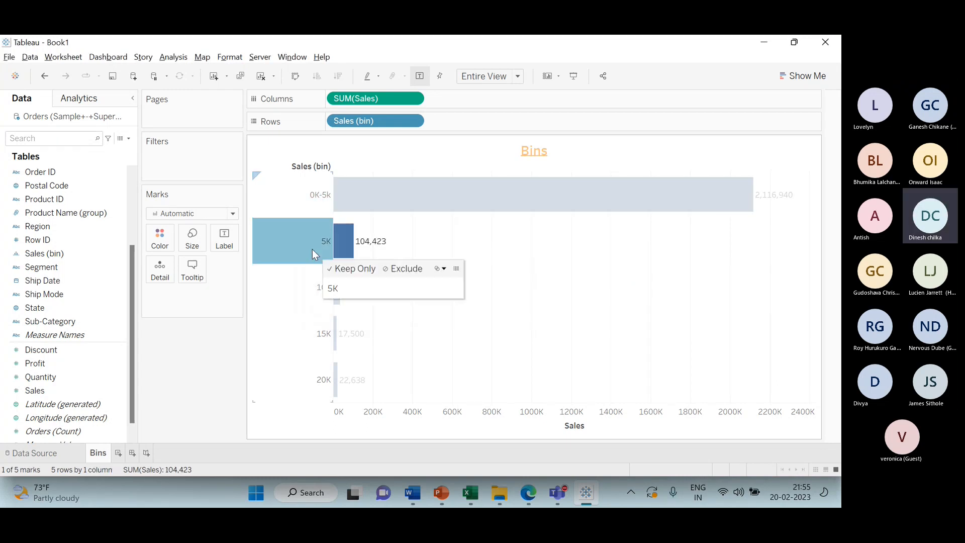
pyautogui.rightClick(313, 250)
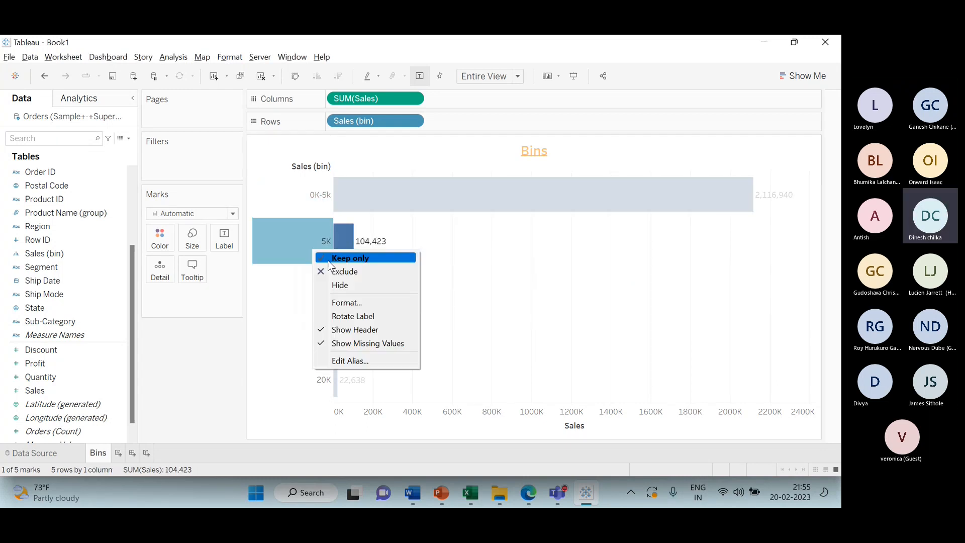
pyautogui.click(352, 360)
pyautogui.click(386, 258)
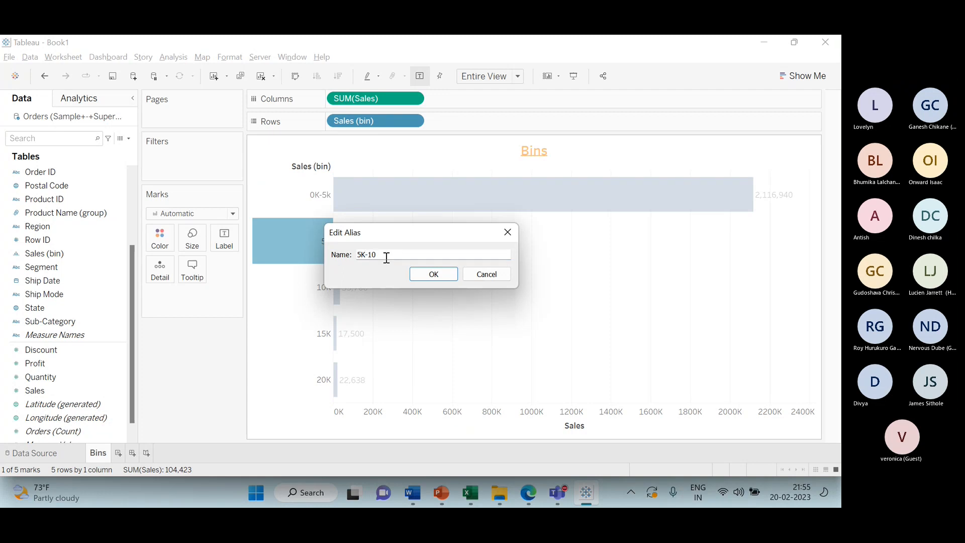
pyautogui.click(433, 275)
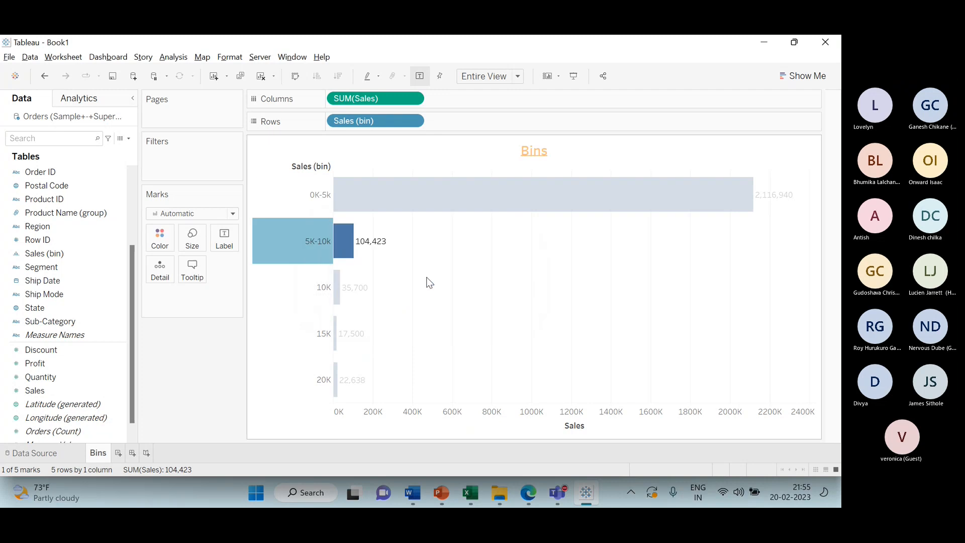
# Change the aliases of the 10K and 15K bins to 10K-15k and 15K-20k.
pyautogui.rightClick(321, 292)
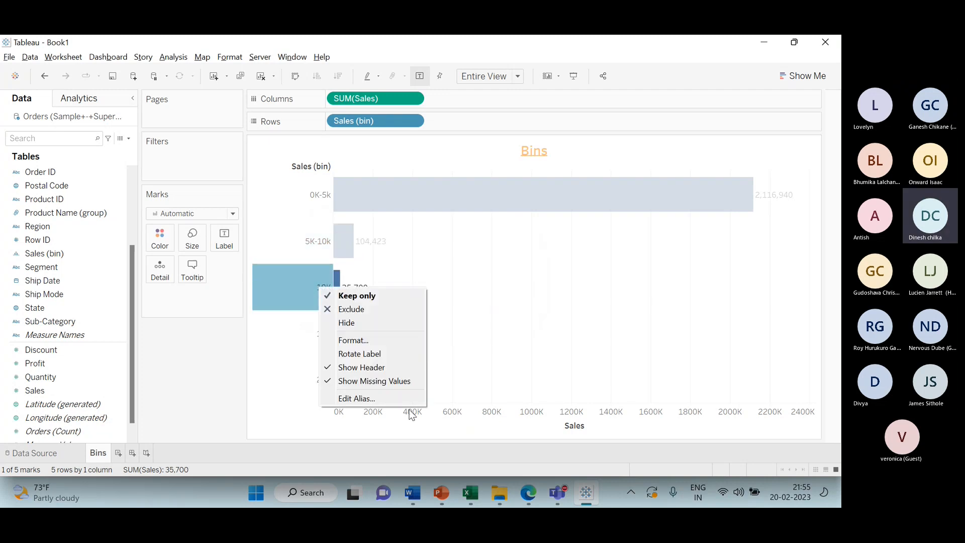
pyautogui.click(387, 397)
pyautogui.click(389, 254)
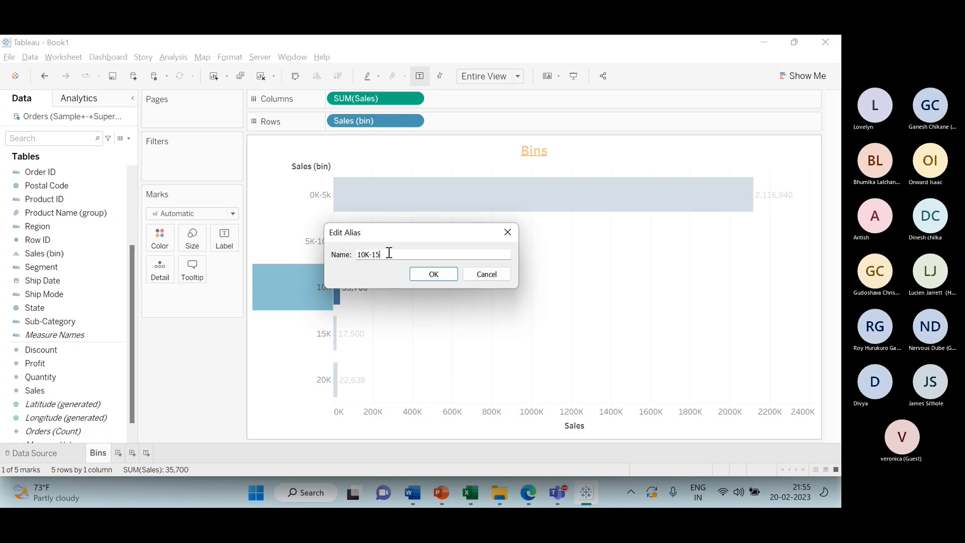
pyautogui.click(448, 274)
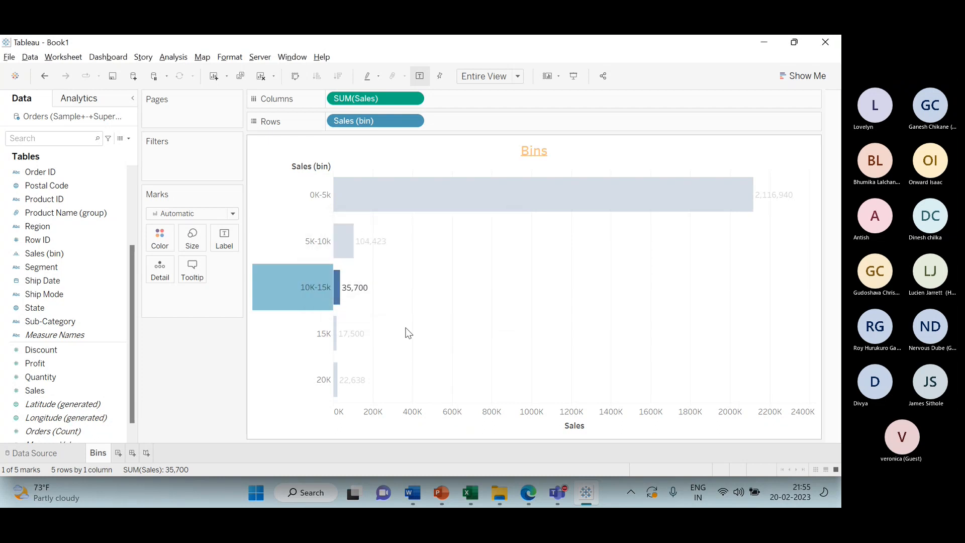
pyautogui.click(327, 336)
pyautogui.rightClick(327, 336)
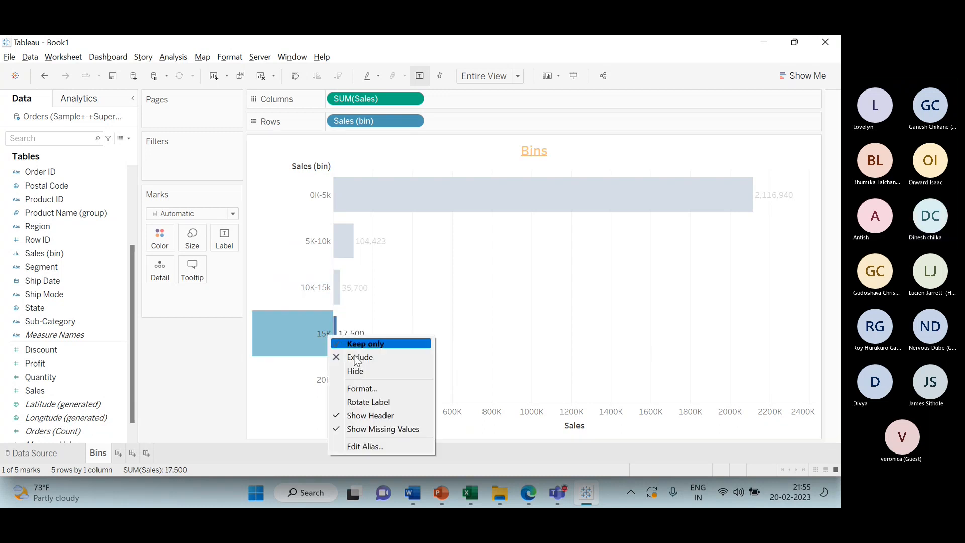
pyautogui.click(360, 447)
pyautogui.click(420, 256)
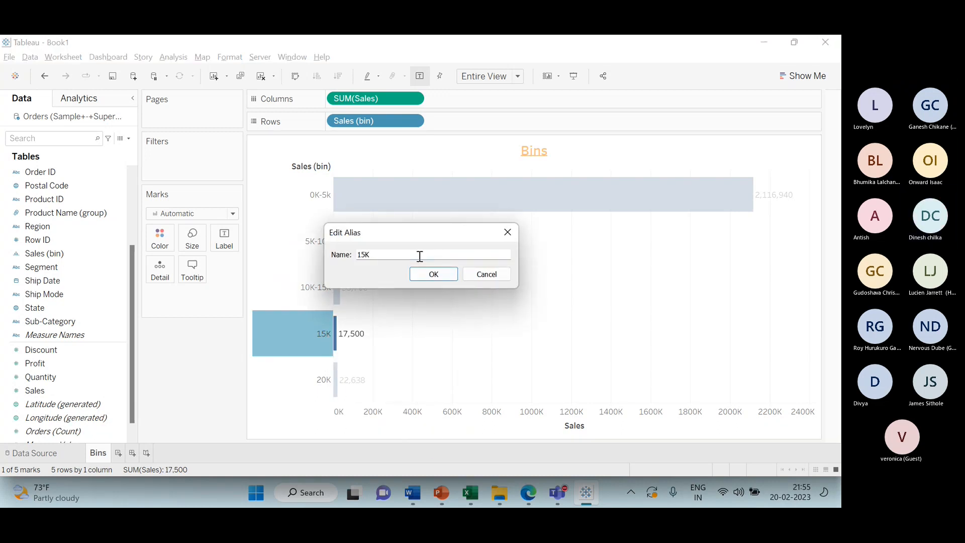
pyautogui.write('-1')
pyautogui.click(436, 275)
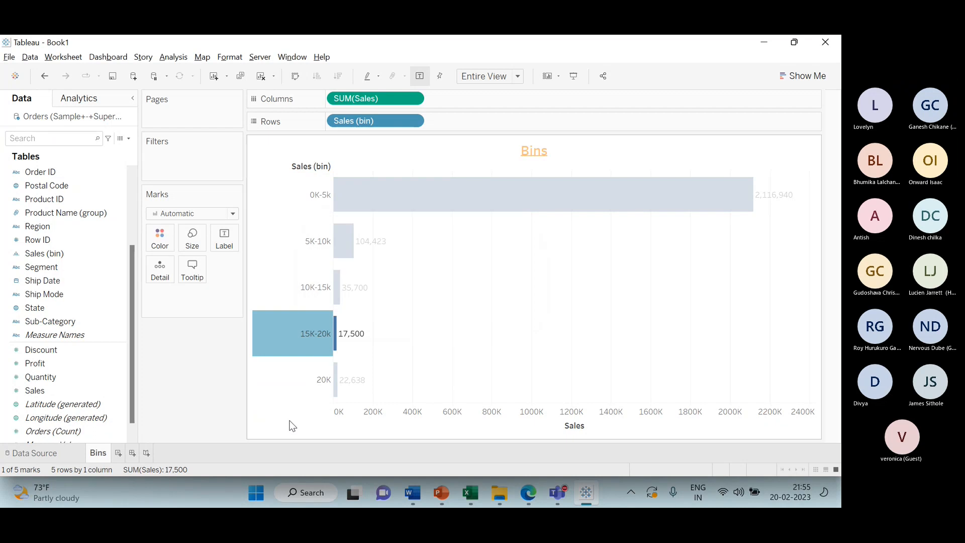
# Change the alias of the 20K bin to 20K-25k and clear the header selection.
pyautogui.click(331, 385)
pyautogui.rightClick(330, 384)
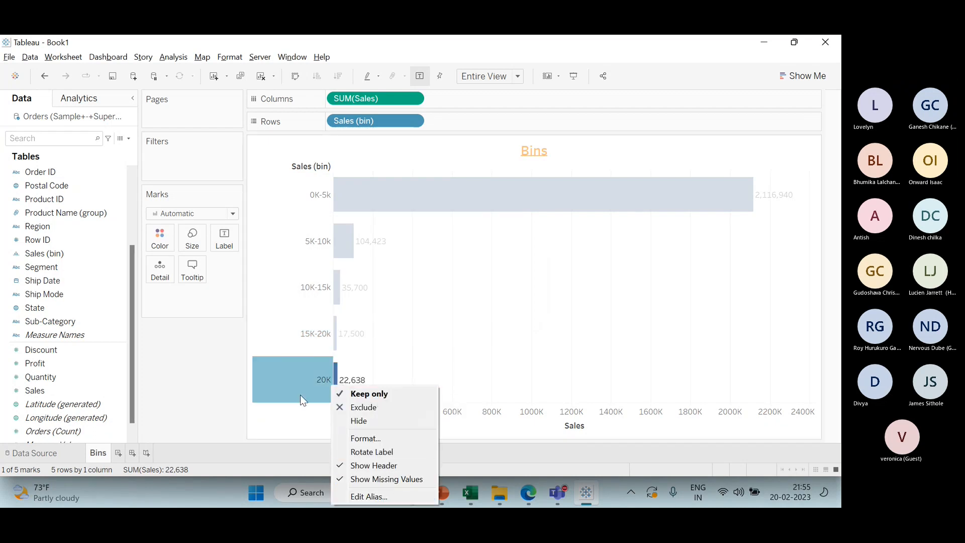
pyautogui.rightClick(310, 382)
pyautogui.click(311, 382)
pyautogui.rightClick(311, 381)
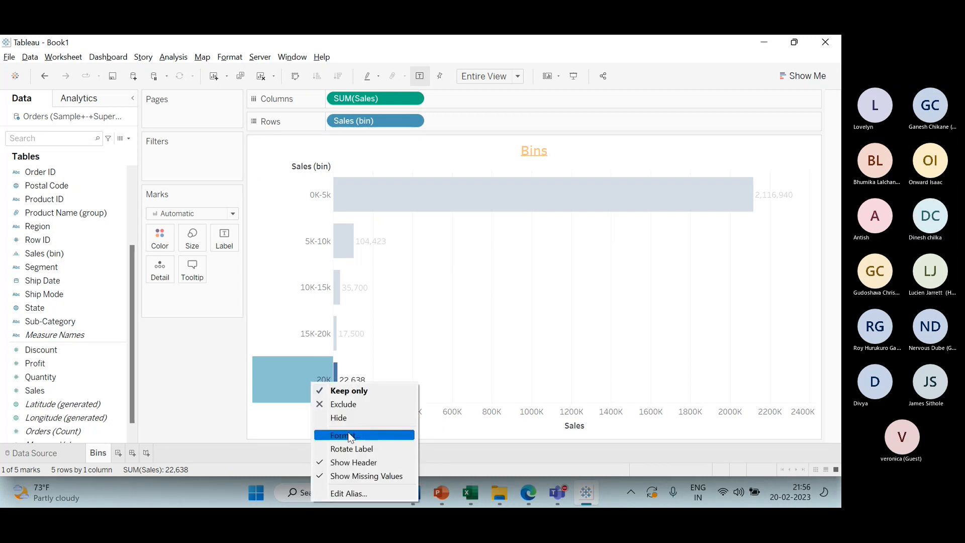
pyautogui.click(348, 491)
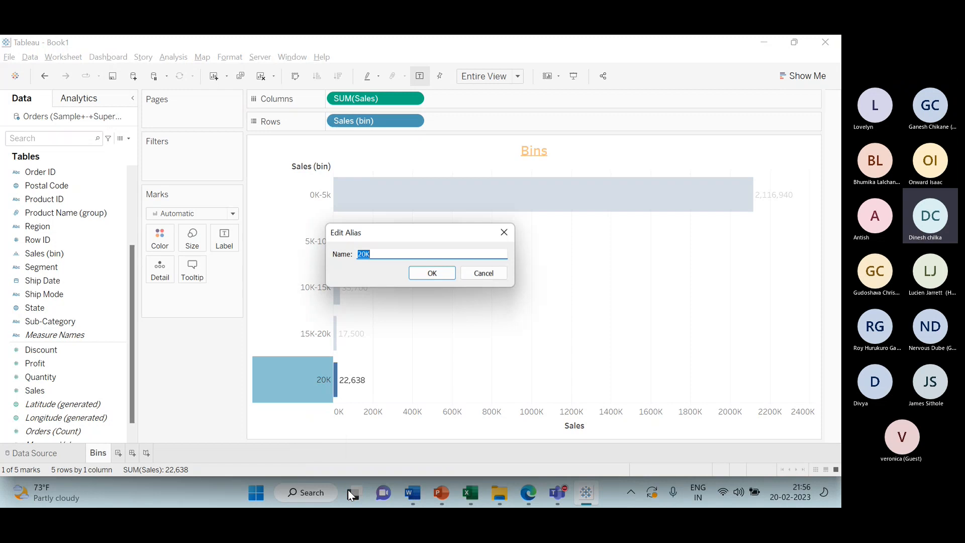
pyautogui.click(407, 257)
pyautogui.write('-25k')
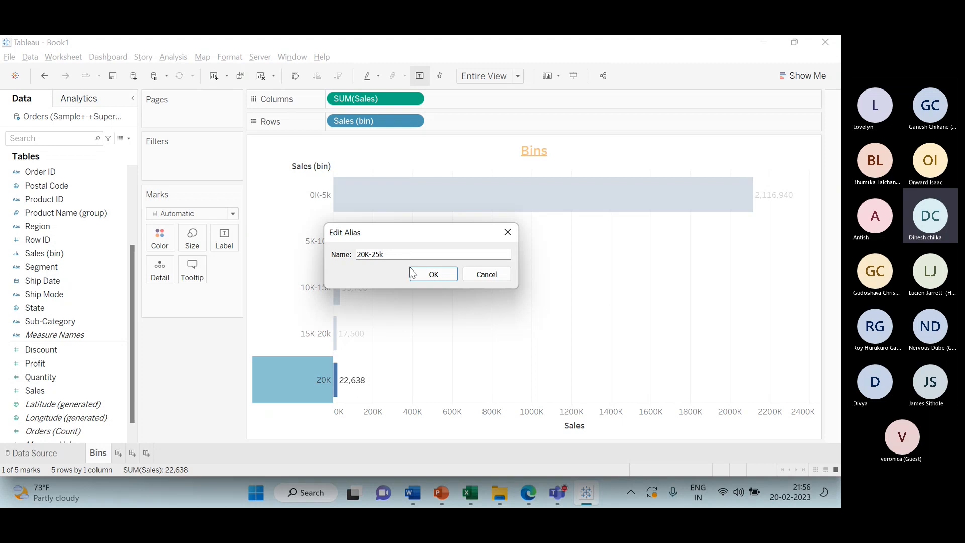
pyautogui.click(435, 278)
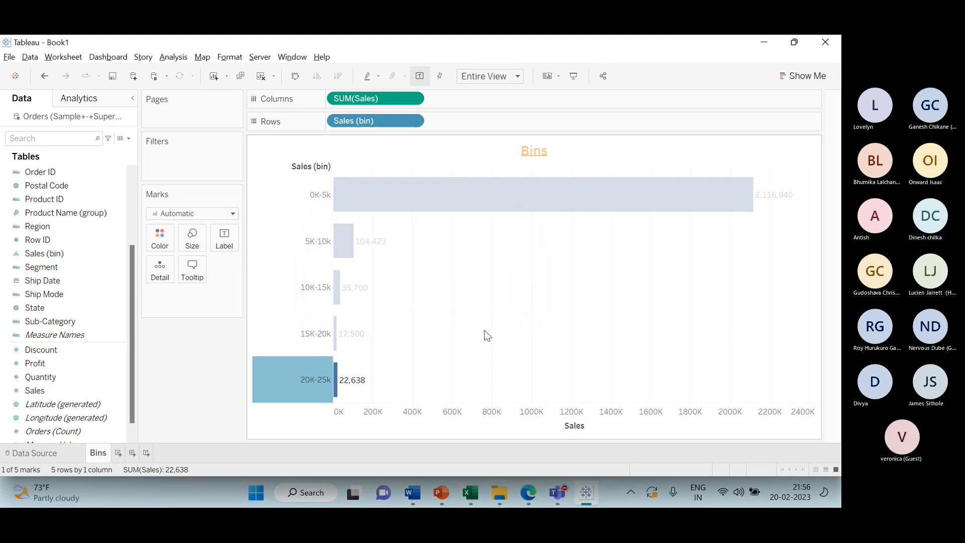
pyautogui.click(331, 428)
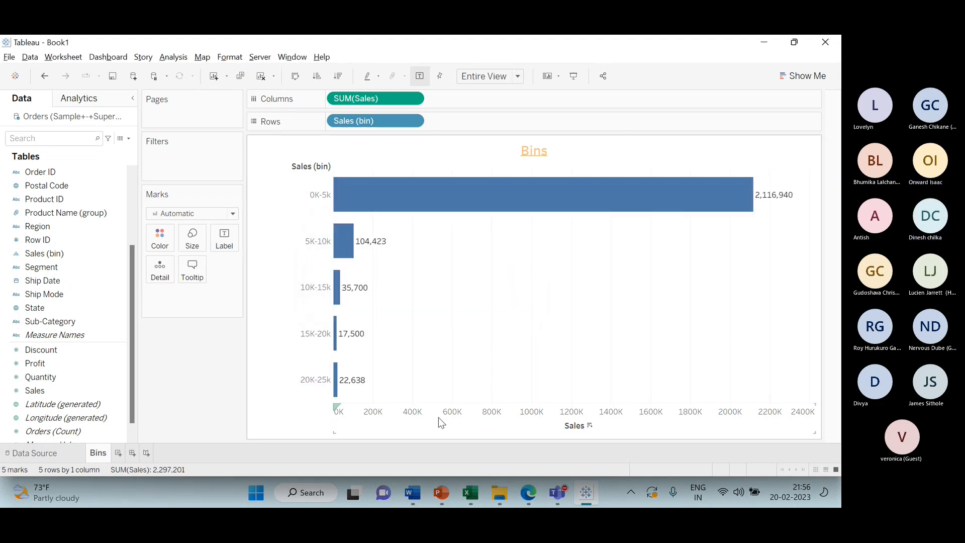
# Hide the header of the Sales axis in the bin chart.
pyautogui.click(479, 414)
pyautogui.rightClick(479, 414)
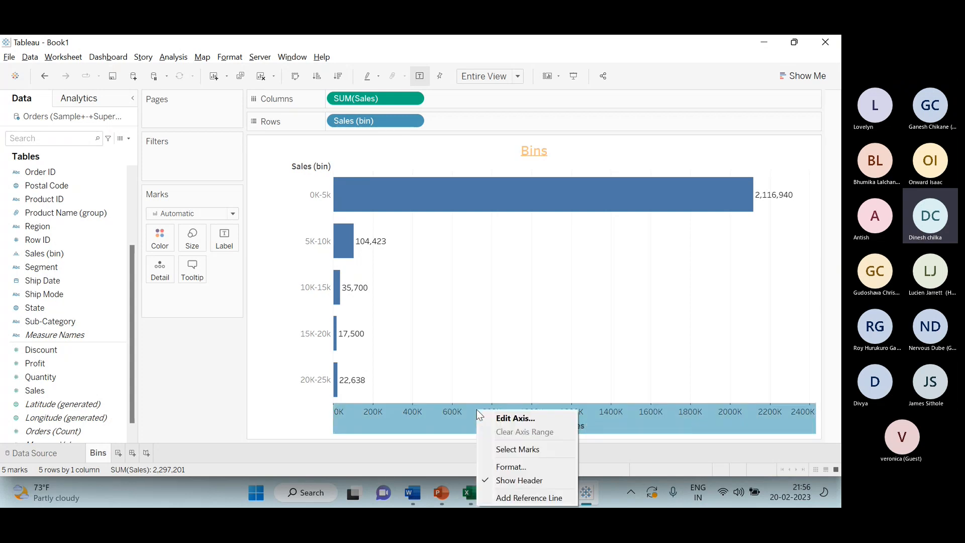
pyautogui.click(532, 475)
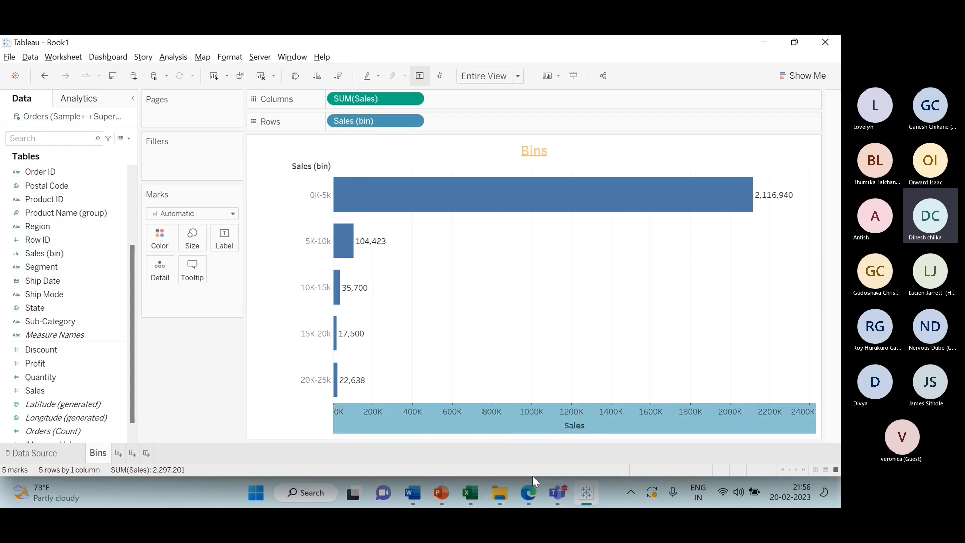
pyautogui.rightClick(312, 173)
pyautogui.click(499, 315)
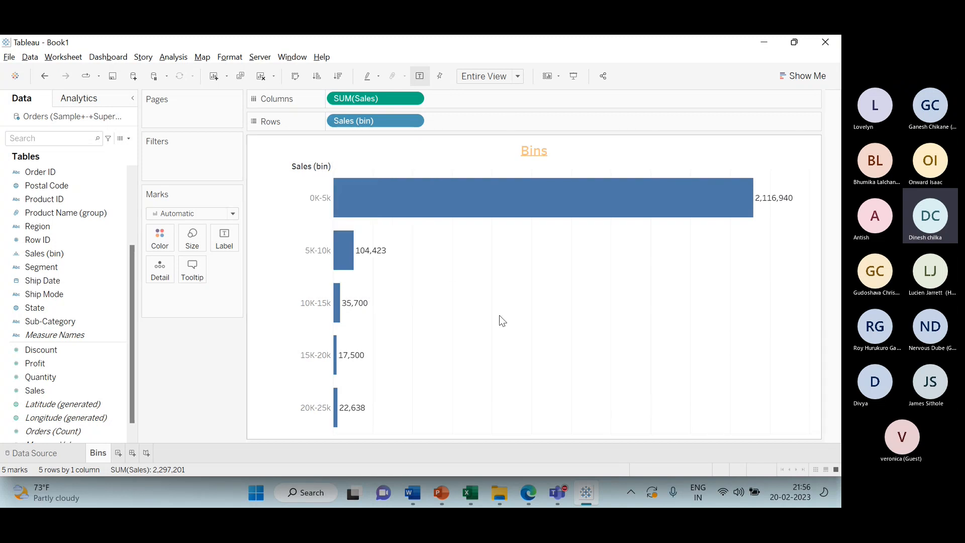
# Preview the Bins chart in presentation mode and return to the worksheet.
pyautogui.click(531, 149)
pyautogui.click(573, 76)
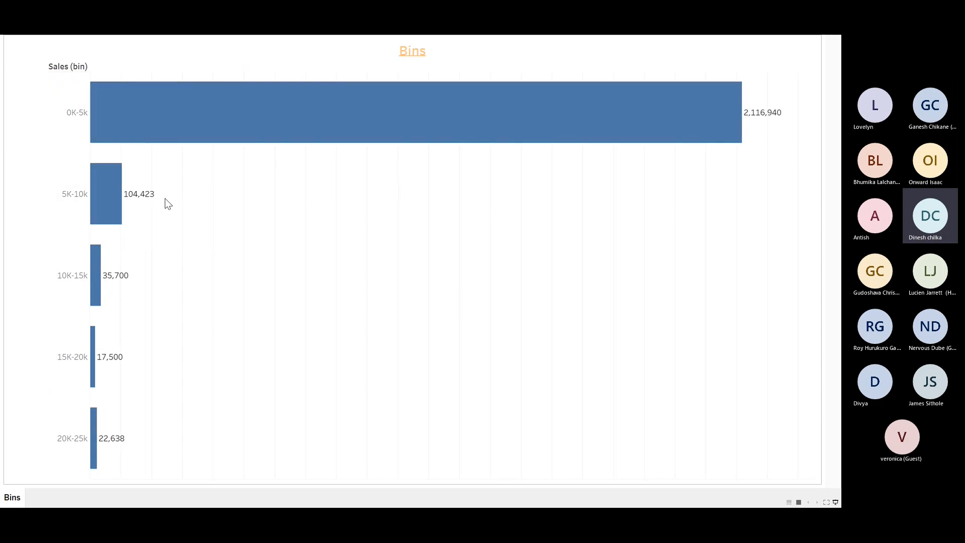
pyautogui.click(836, 502)
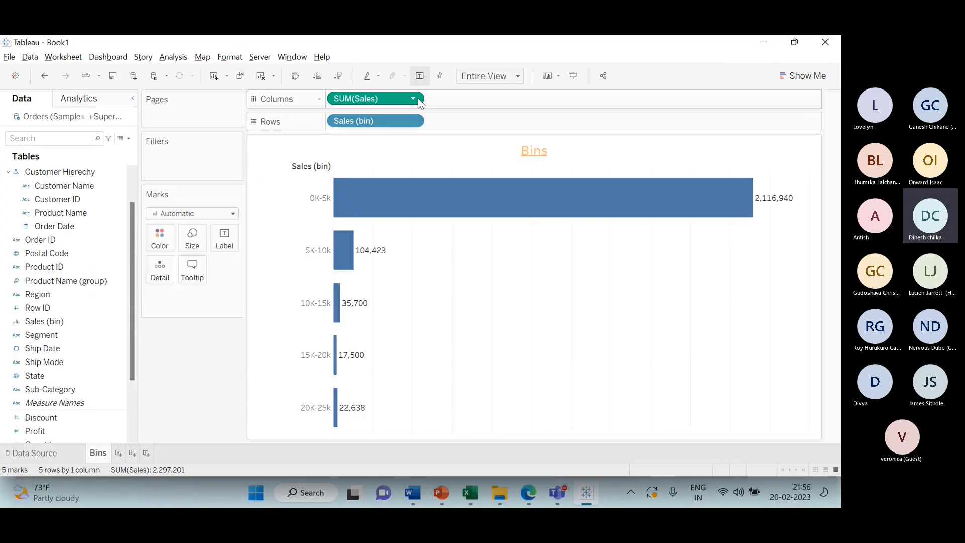
# Apply the Percent of Total quick table calculation to SUM(Sales) and preview the chart in presentation mode.
pyautogui.click(413, 98)
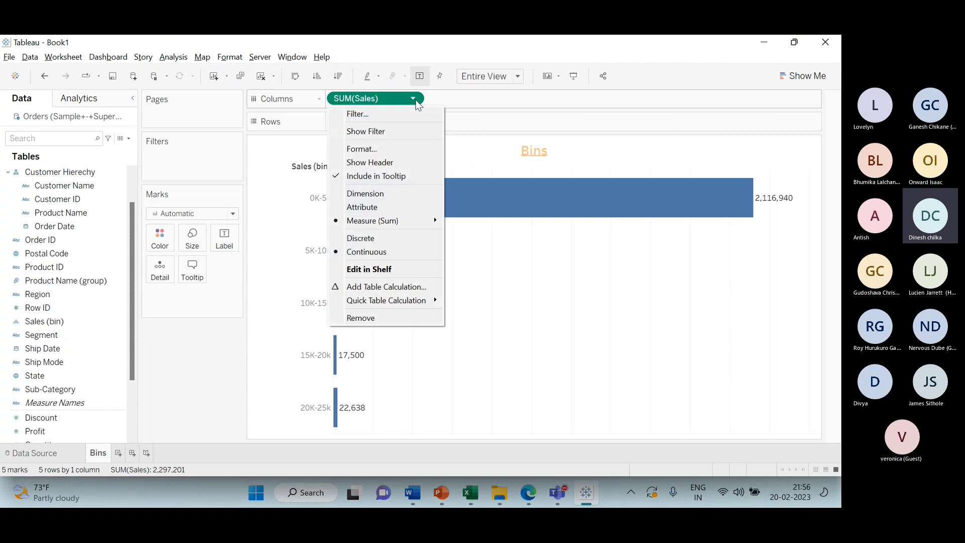
pyautogui.moveTo(396, 302)
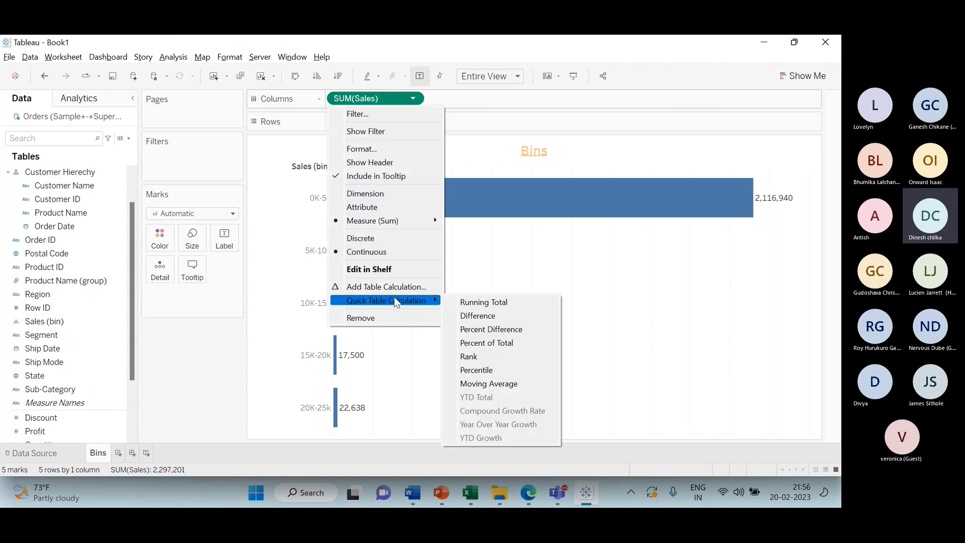
pyautogui.click(504, 343)
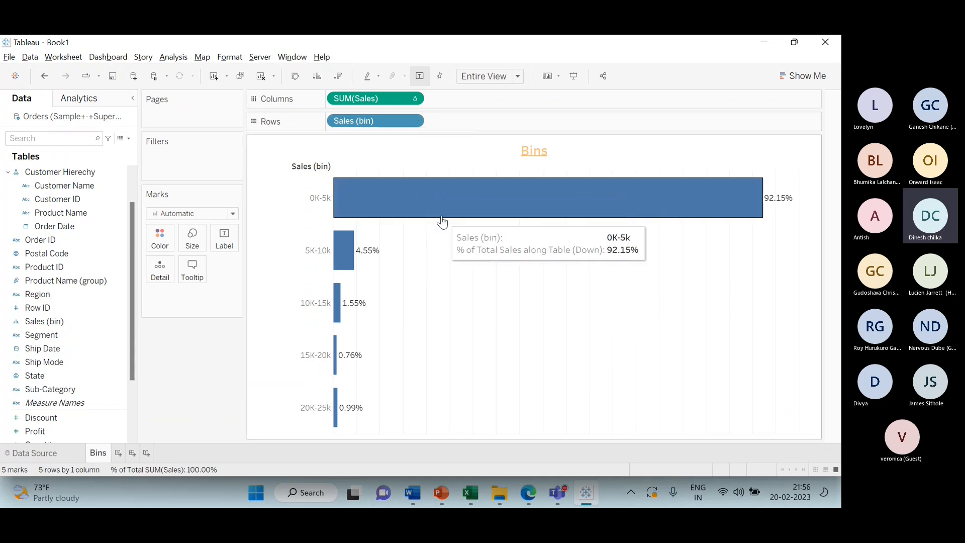
pyautogui.click(573, 76)
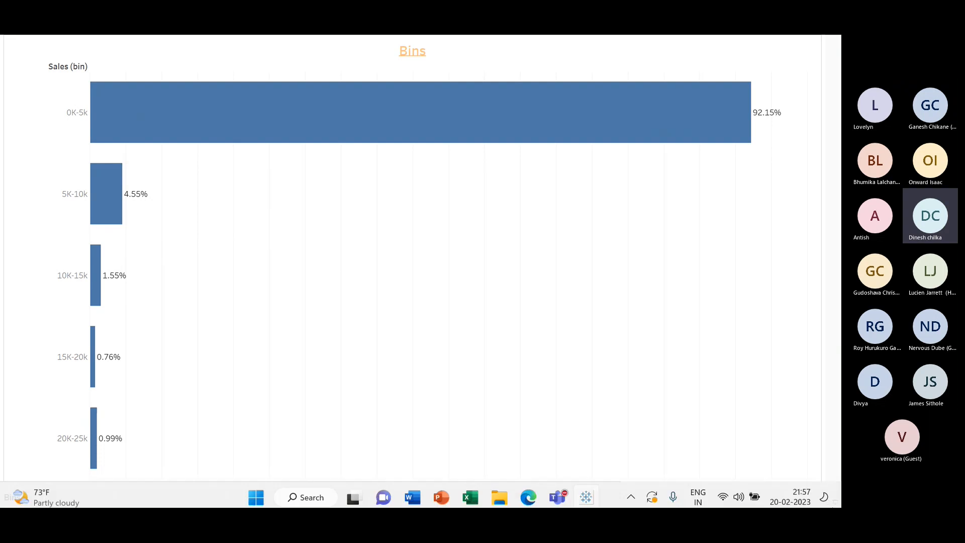
pyautogui.click(836, 500)
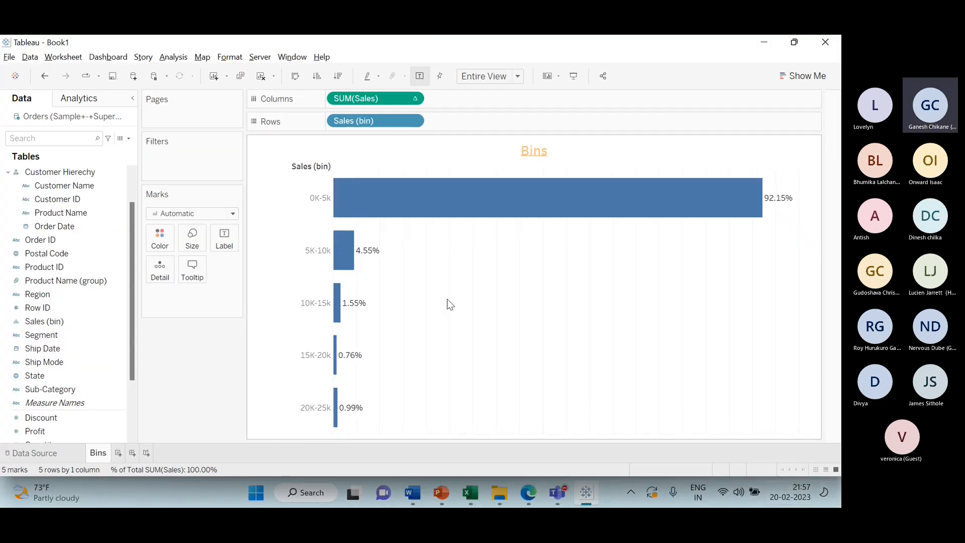
# Replace Sales (bin) with Category on Rows and sort the categories in descending order of sales.
pyautogui.moveTo(347, 249)
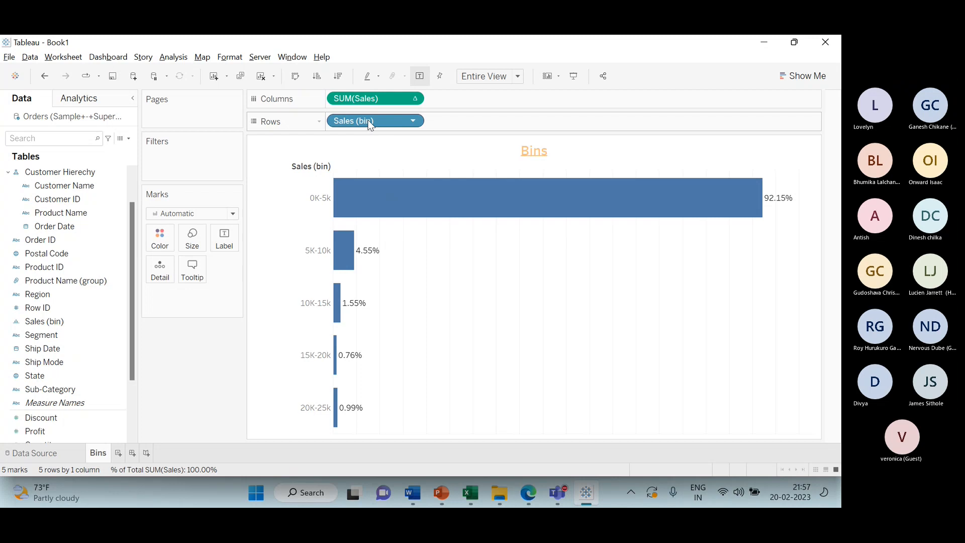
pyautogui.moveTo(371, 121); pyautogui.dragTo(190, 340)
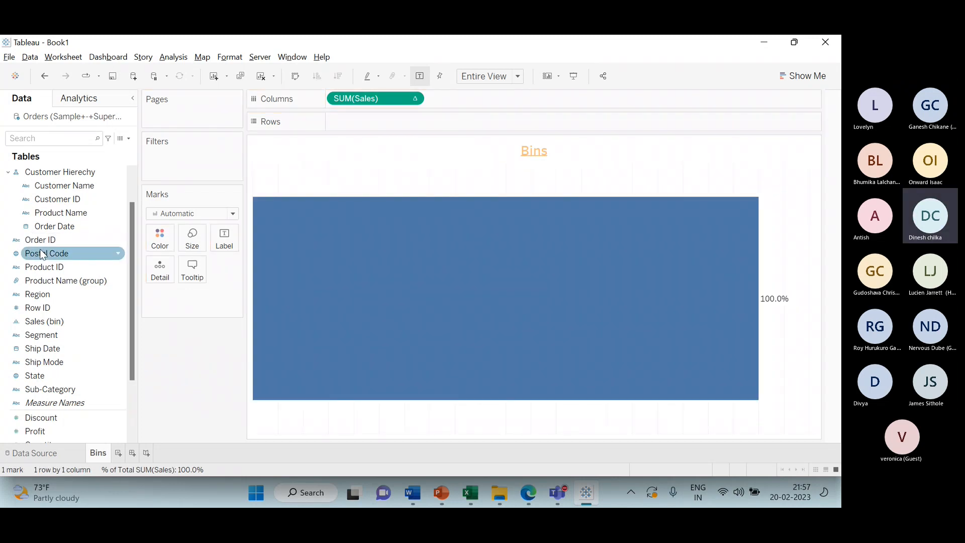
pyautogui.scroll(1, 62, 193)
pyautogui.moveTo(63, 199); pyautogui.dragTo(395, 123)
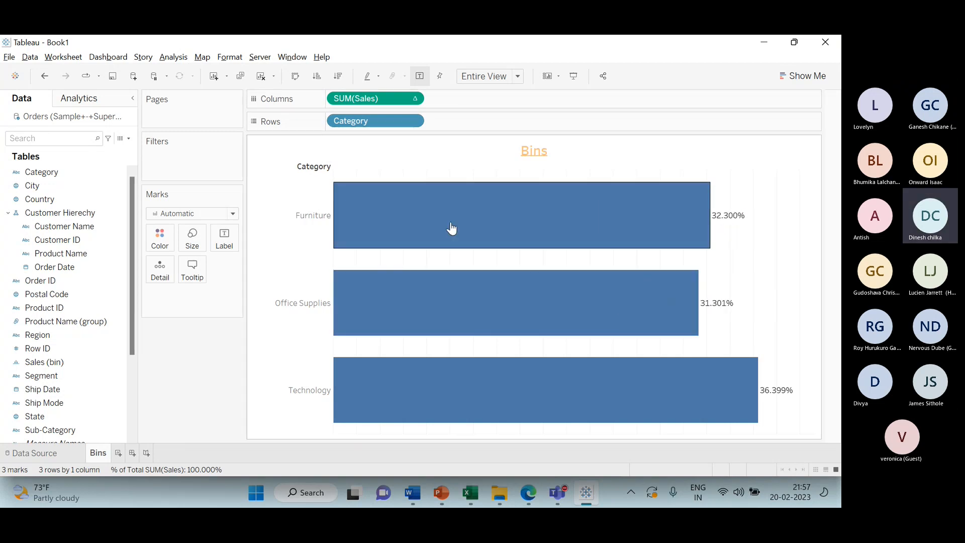
pyautogui.click(338, 76)
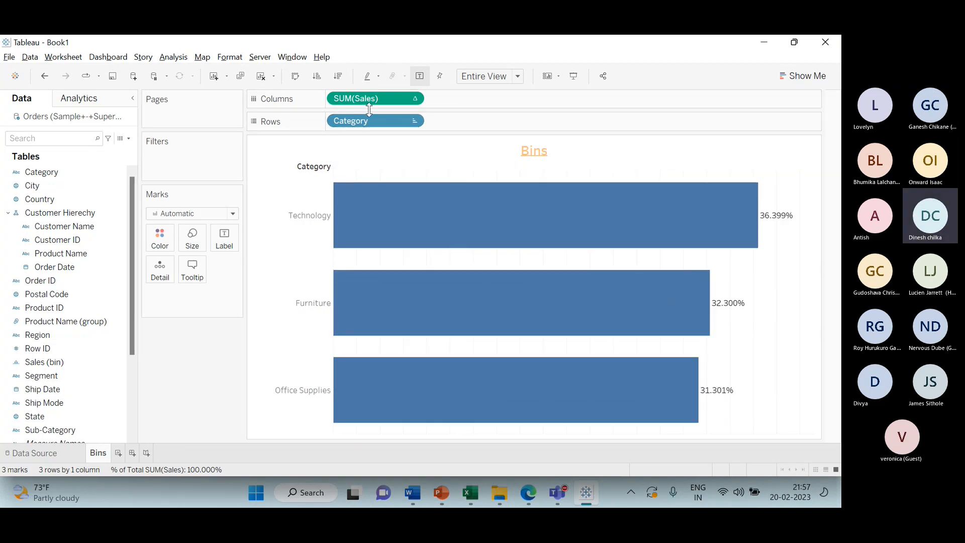
# Replace Category with Sub-Category on Rows and sort the sub-categories in descending order of sales.
pyautogui.moveTo(354, 122); pyautogui.dragTo(50, 279)
pyautogui.scroll(-3, 50, 279)
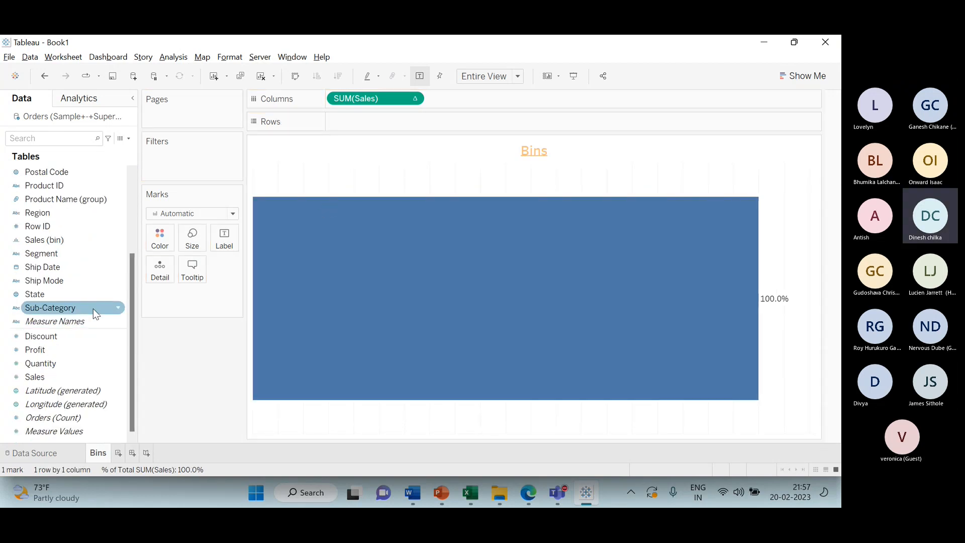
pyautogui.moveTo(55, 307); pyautogui.dragTo(416, 128)
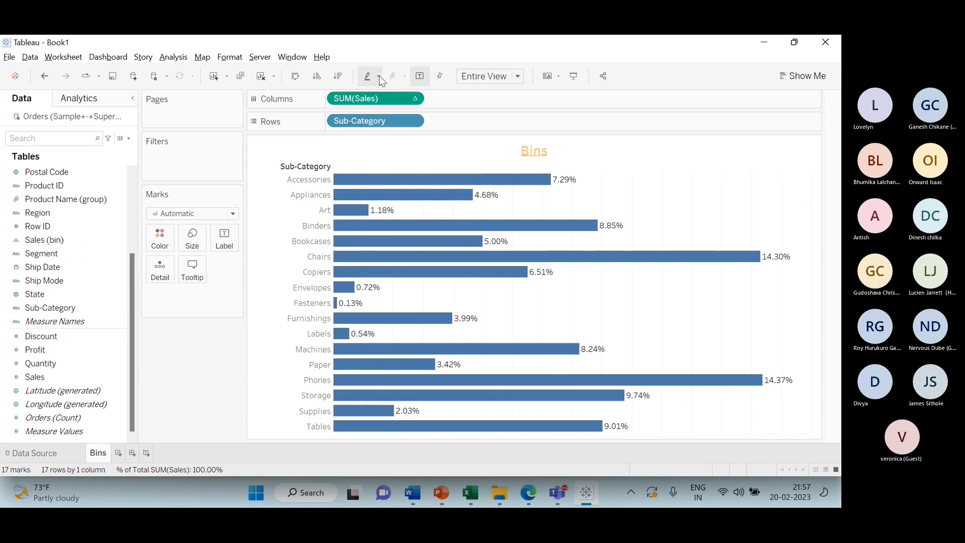
pyautogui.click(346, 73)
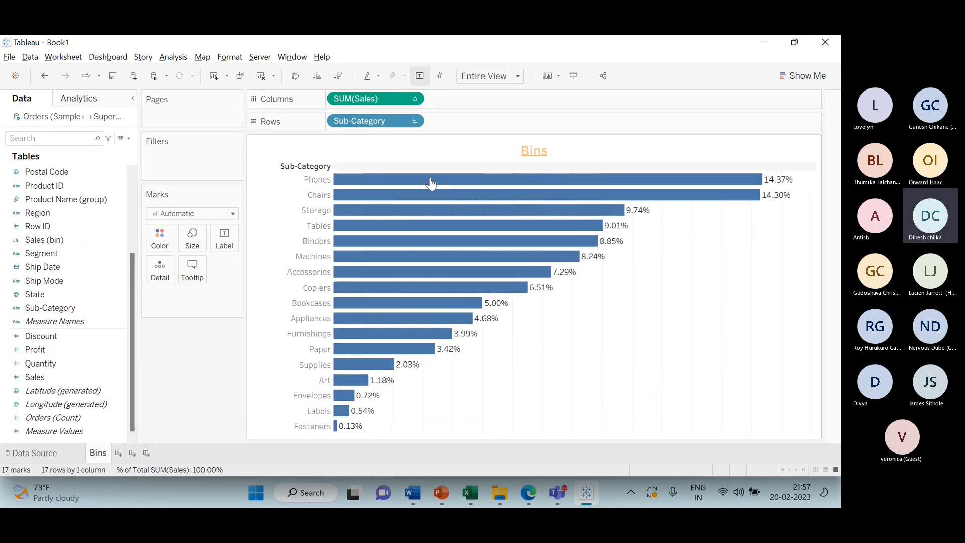
# Clear the table calculation from SUM(Sales) on Columns.
pyautogui.click(414, 100)
pyautogui.moveTo(392, 327)
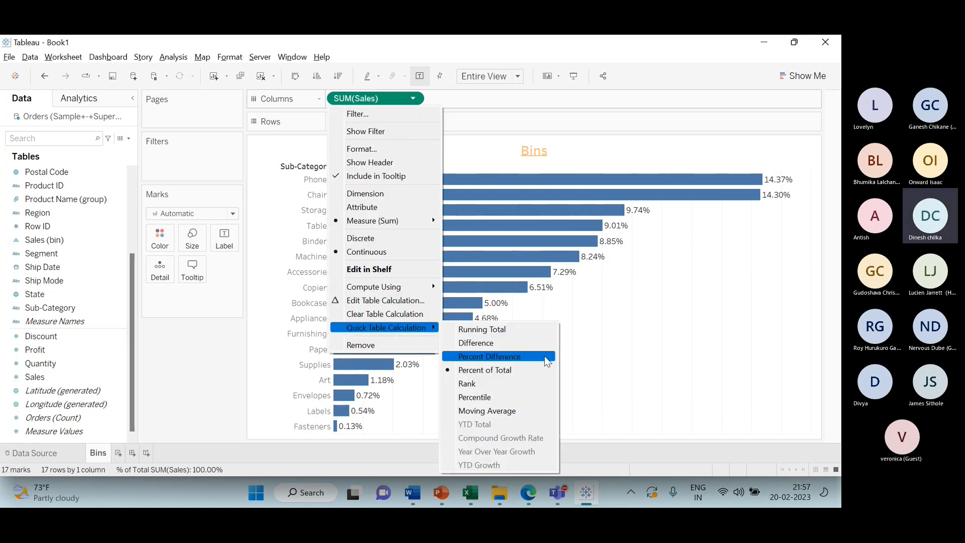
pyautogui.click(417, 314)
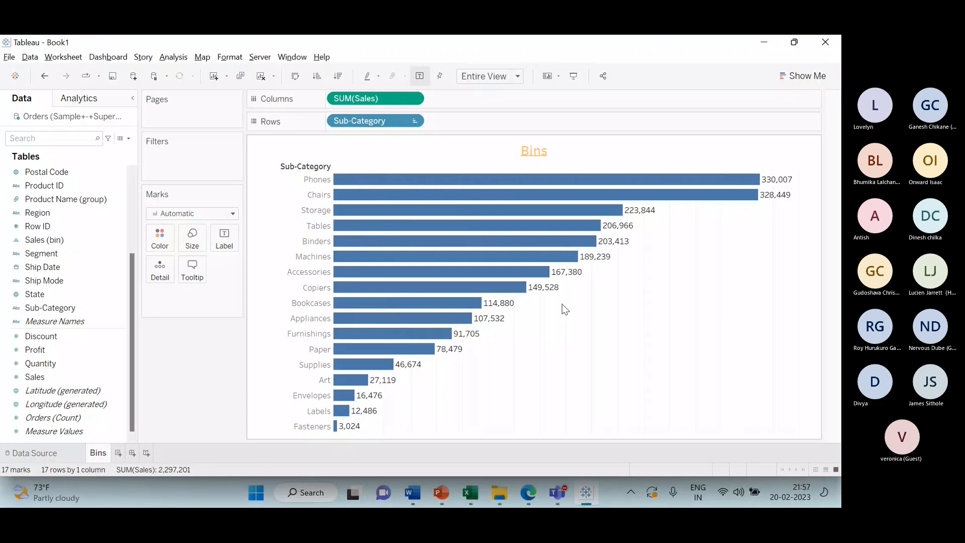
# Replace Sub-Category with Sales (bin) on Rows.
pyautogui.moveTo(407, 120); pyautogui.dragTo(19, 297)
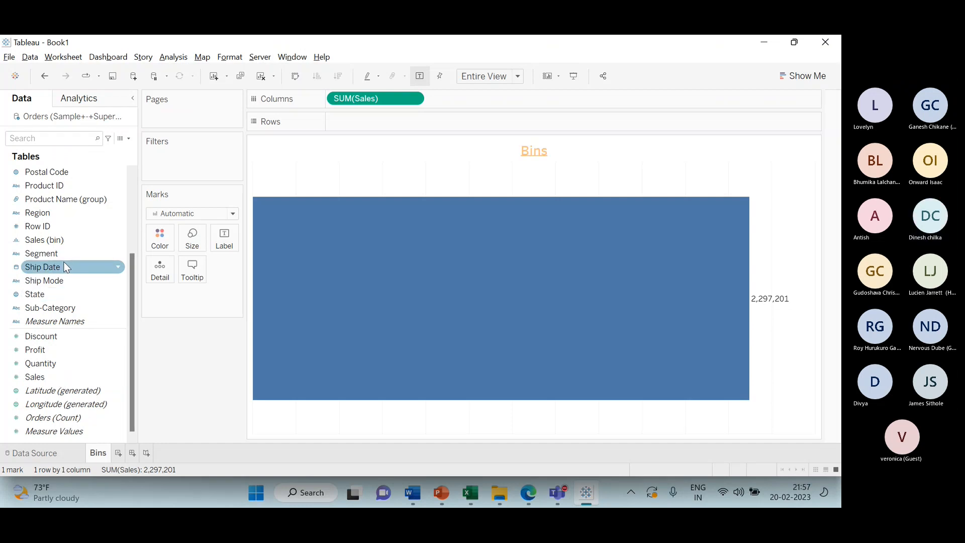
pyautogui.moveTo(64, 266); pyautogui.dragTo(397, 123)
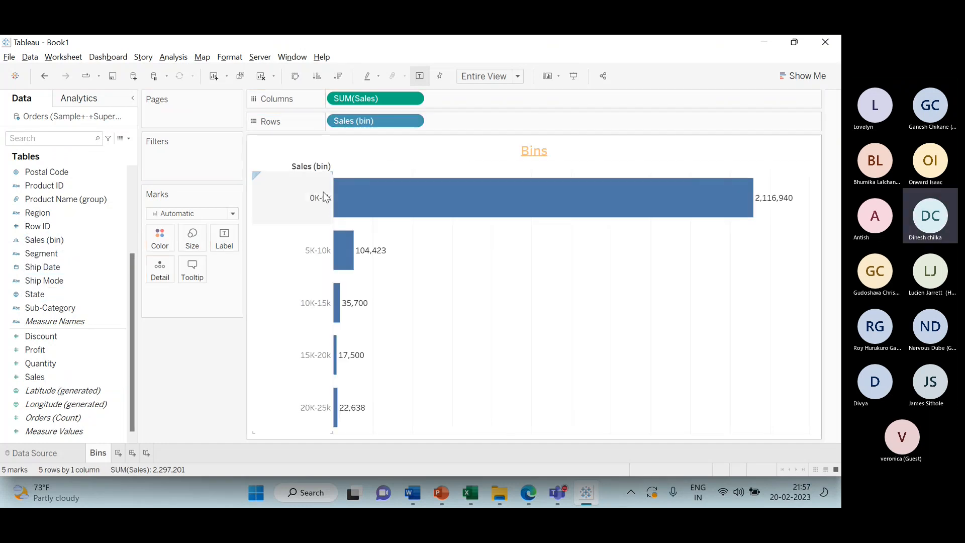
pyautogui.moveTo(652, 194)
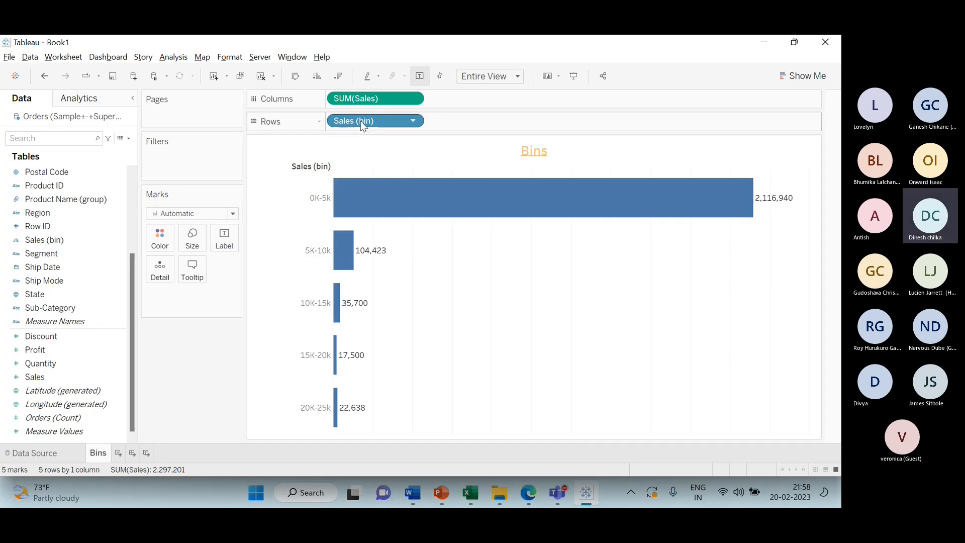
# Take Sales (bin) off Rows, set its bin size to 2000, and place it on Rows again.
pyautogui.moveTo(363, 123); pyautogui.dragTo(139, 319)
pyautogui.rightClick(104, 242)
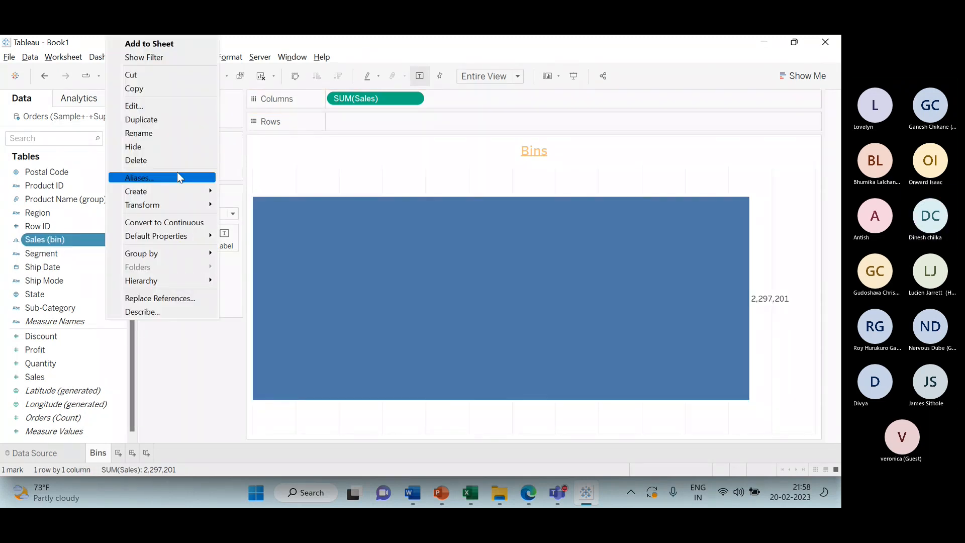
pyautogui.click(165, 108)
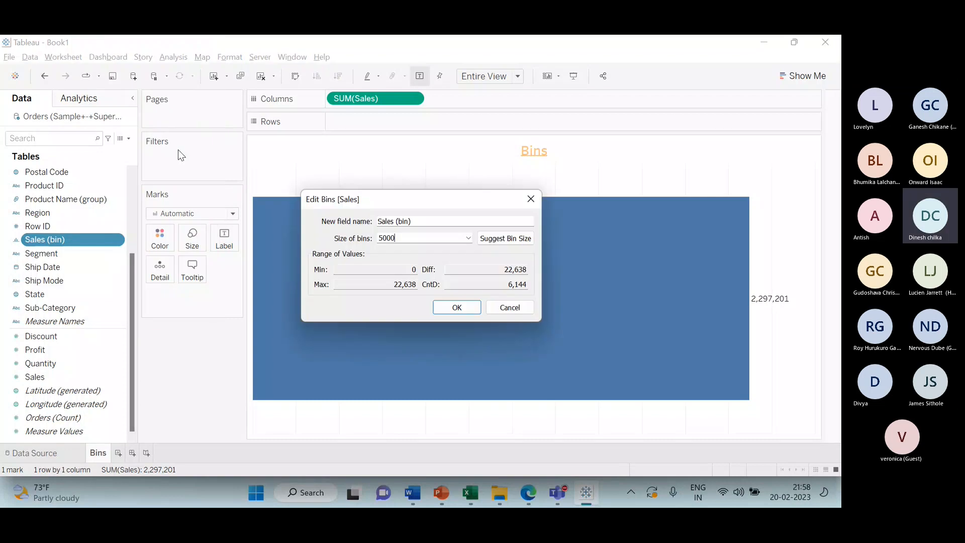
pyautogui.doubleClick(413, 239)
pyautogui.press('BackSpace')
pyautogui.write('20')
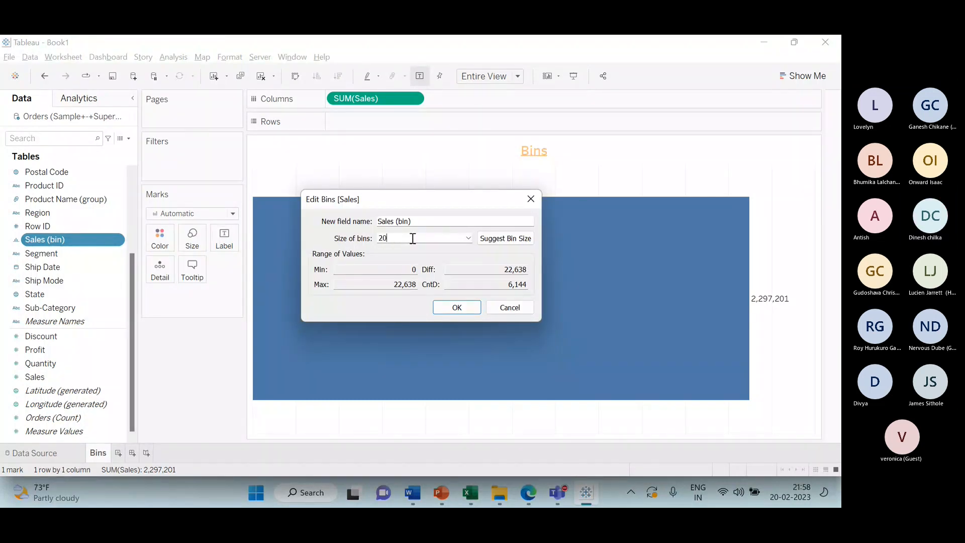
pyautogui.write('00')
pyautogui.click(467, 306)
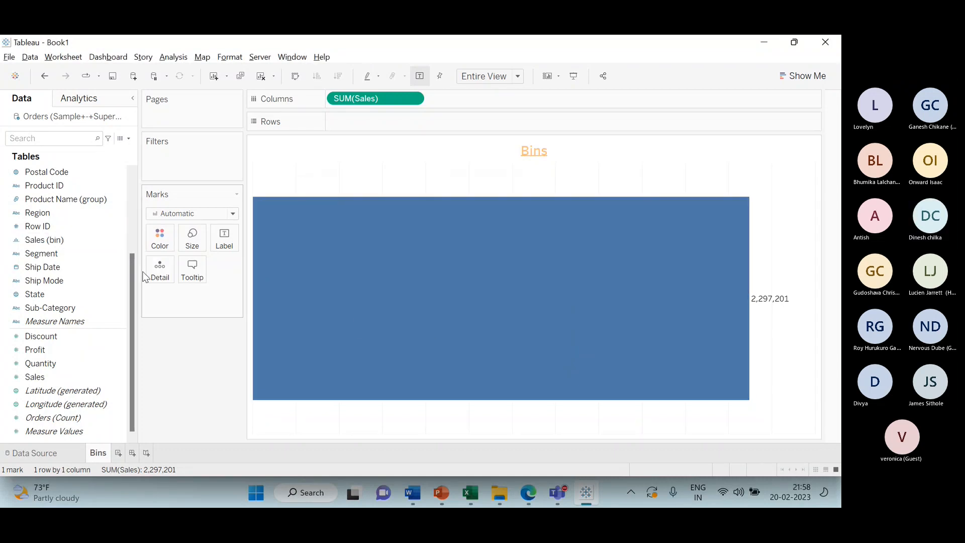
pyautogui.moveTo(44, 240); pyautogui.dragTo(416, 123)
pyautogui.moveTo(345, 209)
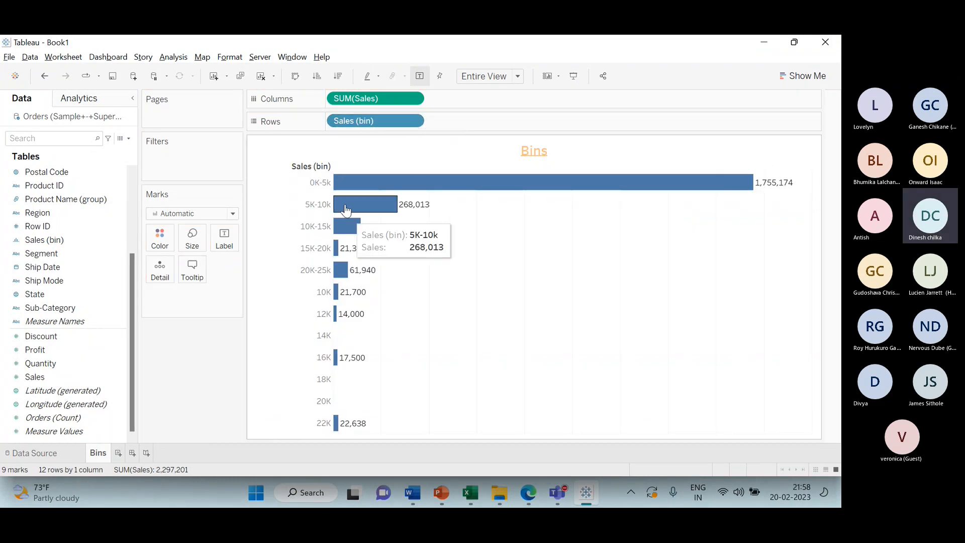
# Change the alias of the 0K-5k bin to 0K-2k.
pyautogui.rightClick(319, 184)
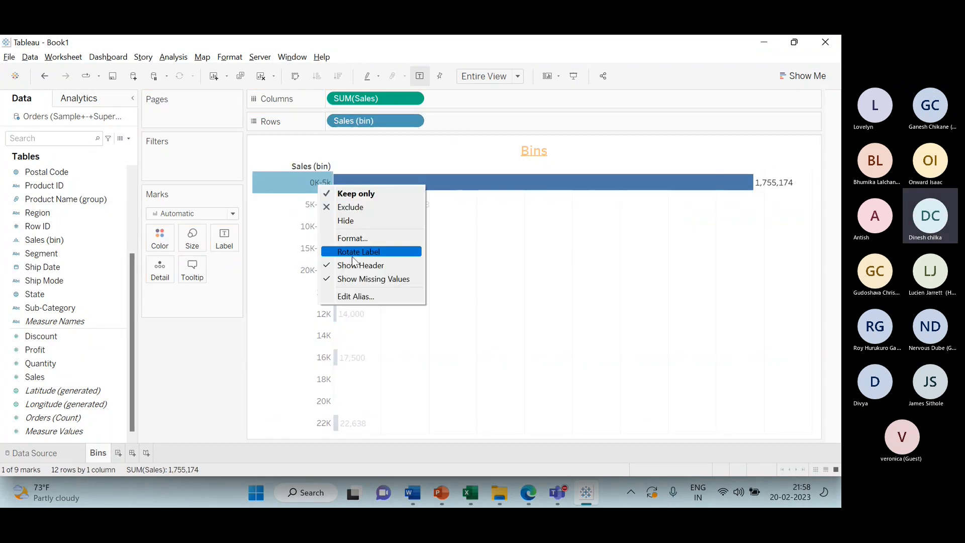
pyautogui.click(352, 297)
pyautogui.click(386, 254)
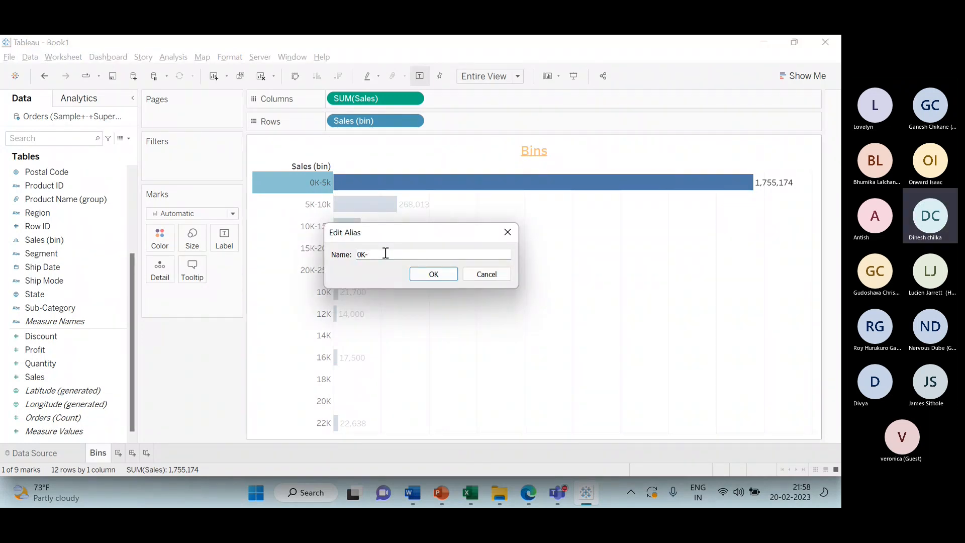
pyautogui.write('2k')
pyautogui.click(440, 273)
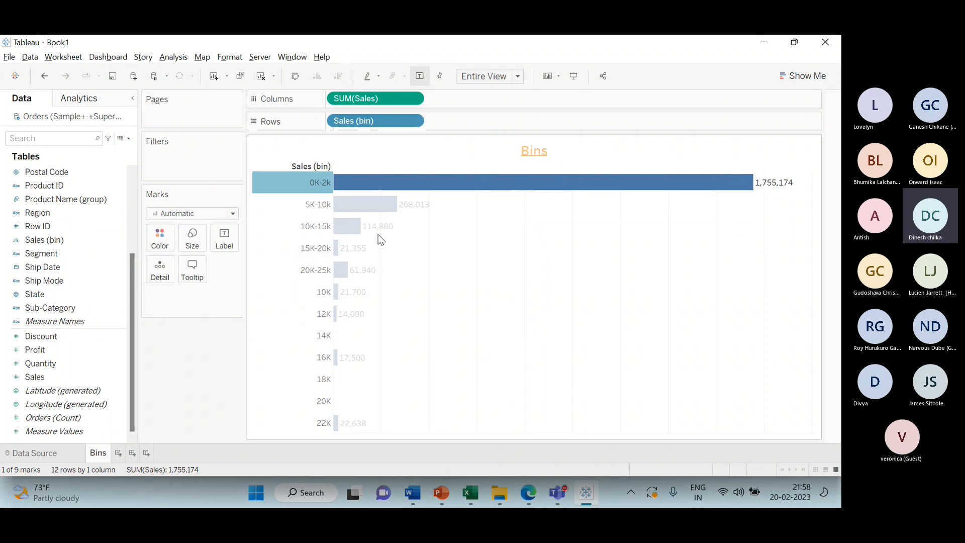
# Change the alias of the 5K-10k bin to 2k-4k.
pyautogui.rightClick(306, 201)
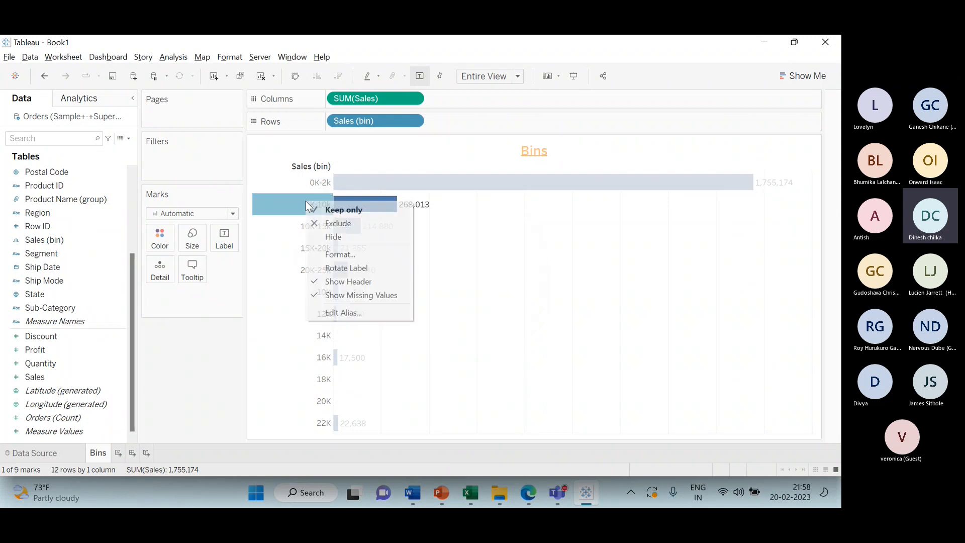
pyautogui.click(355, 311)
pyautogui.click(389, 254)
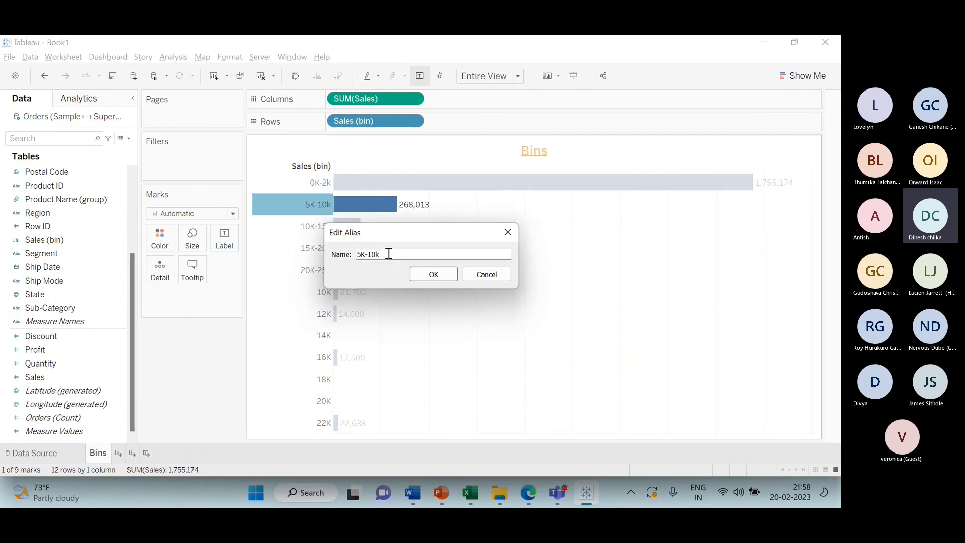
pyautogui.press('BackSpace')
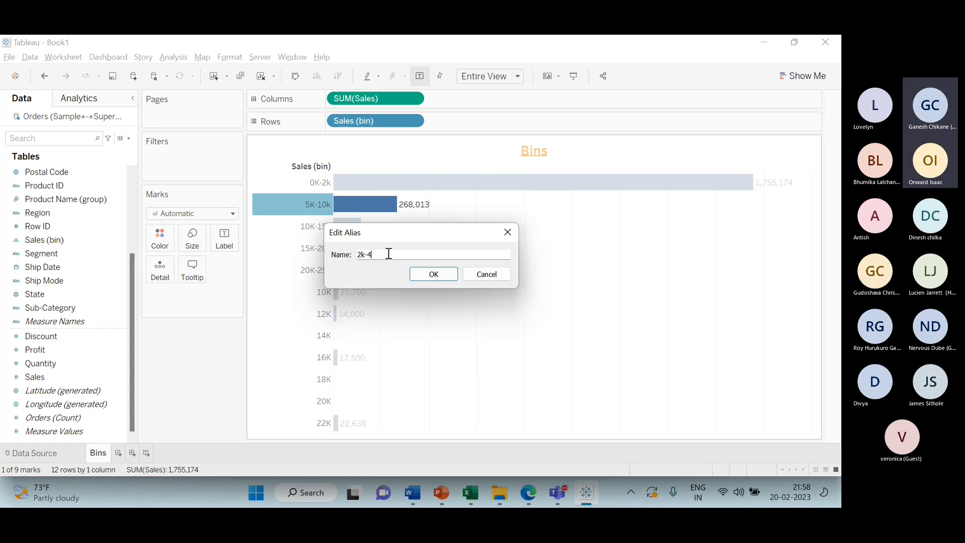
pyautogui.click(434, 274)
# Change the alias of the 10K-15k bin to 4k-6k.
pyautogui.click(327, 224)
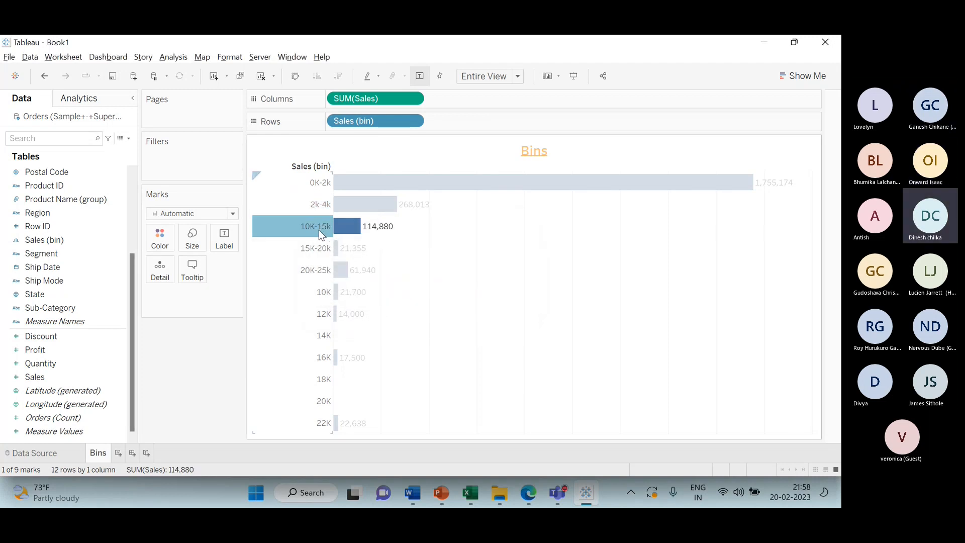
pyautogui.rightClick(318, 230)
pyautogui.click(366, 343)
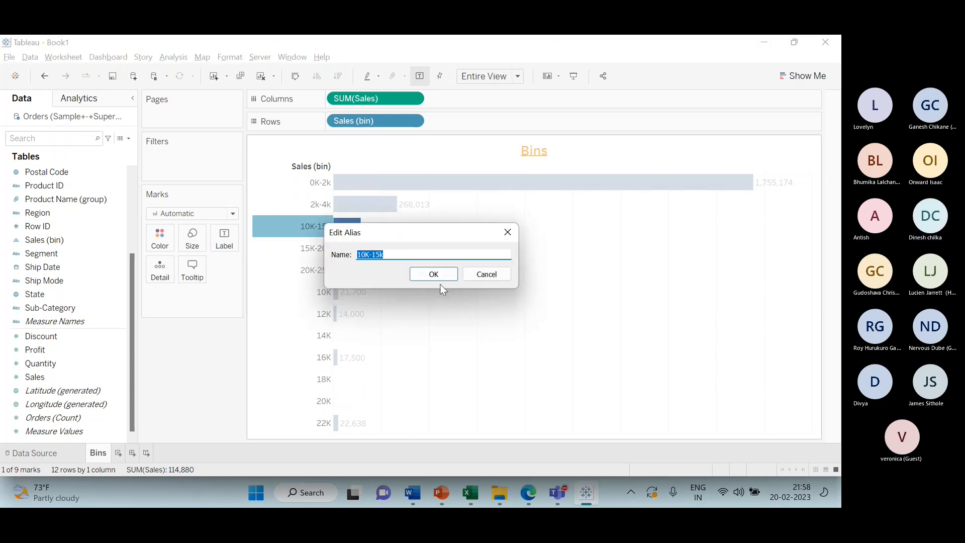
pyautogui.press('BackSpace')
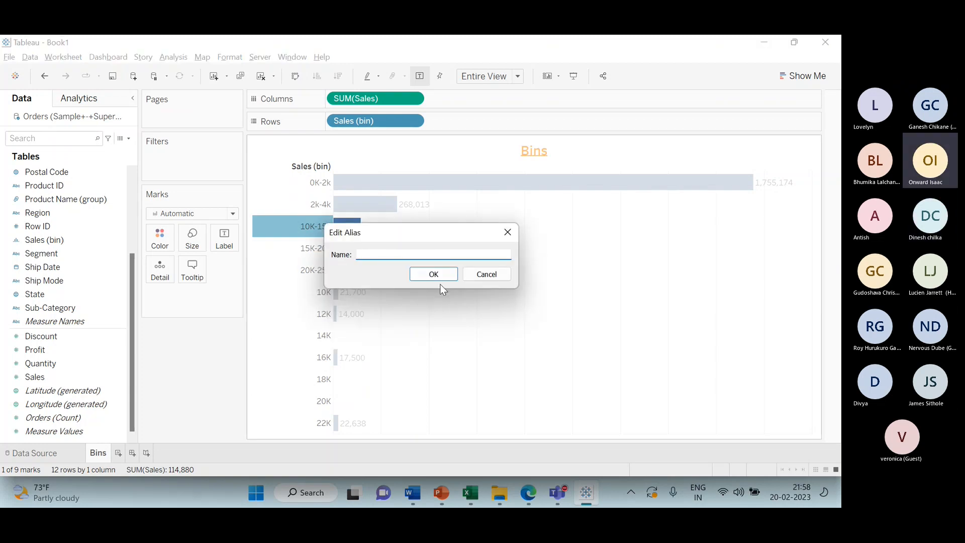
pyautogui.write('4k')
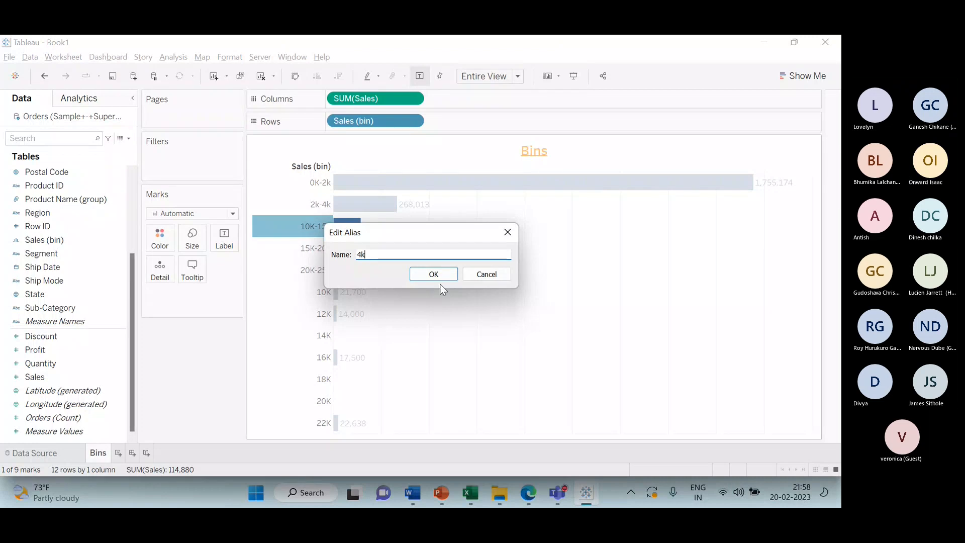
pyautogui.write('-6k')
pyautogui.click(444, 279)
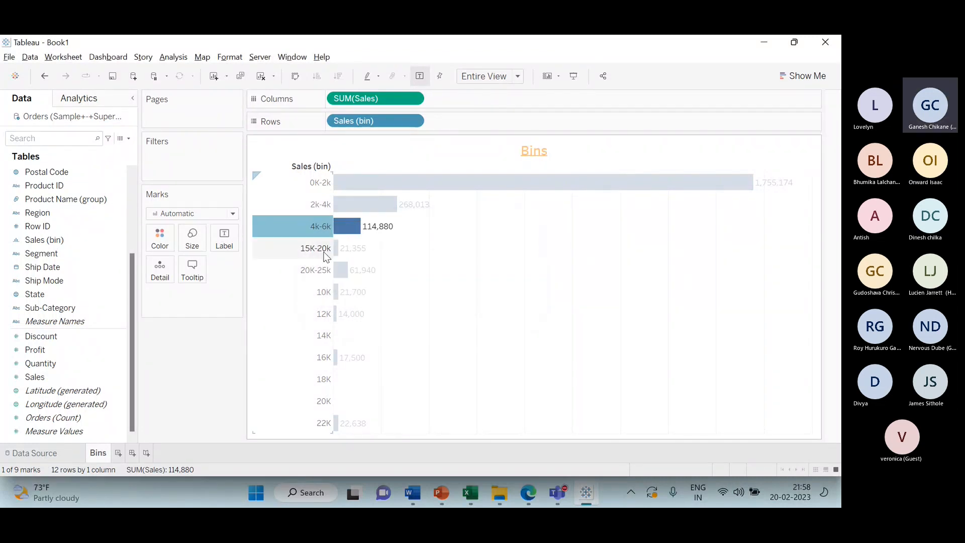
# Change the alias of the 15K-20k bin to 6k-8k.
pyautogui.rightClick(323, 251)
pyautogui.click(360, 361)
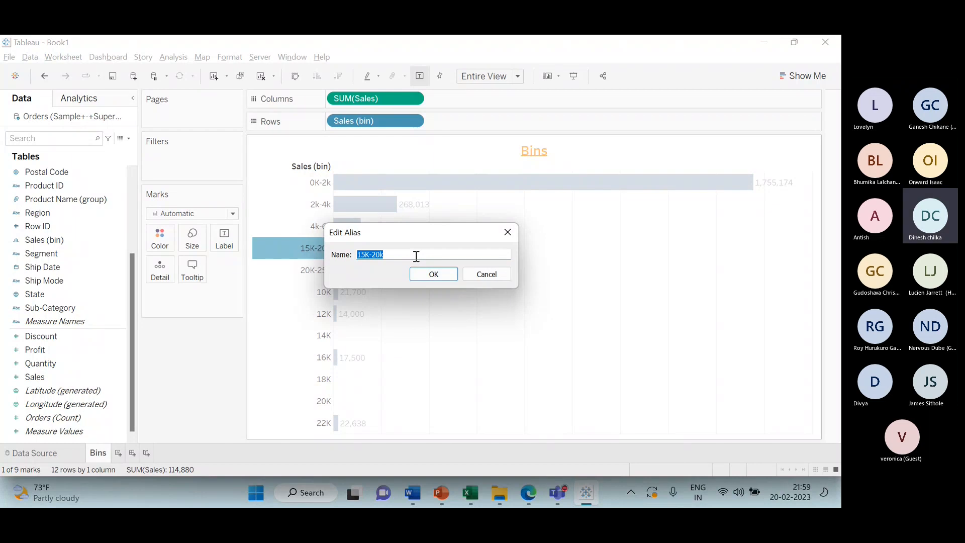
pyautogui.press('BackSpace')
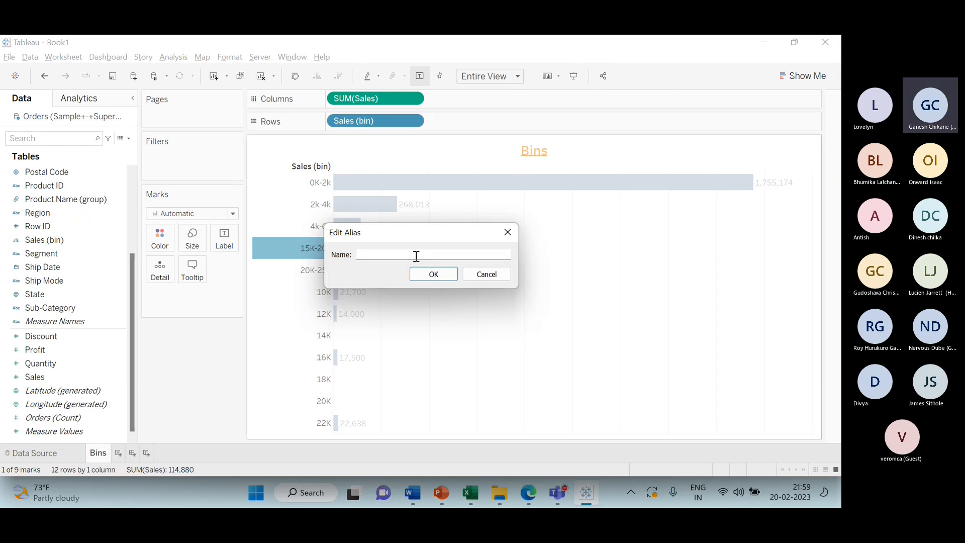
pyautogui.write('6k')
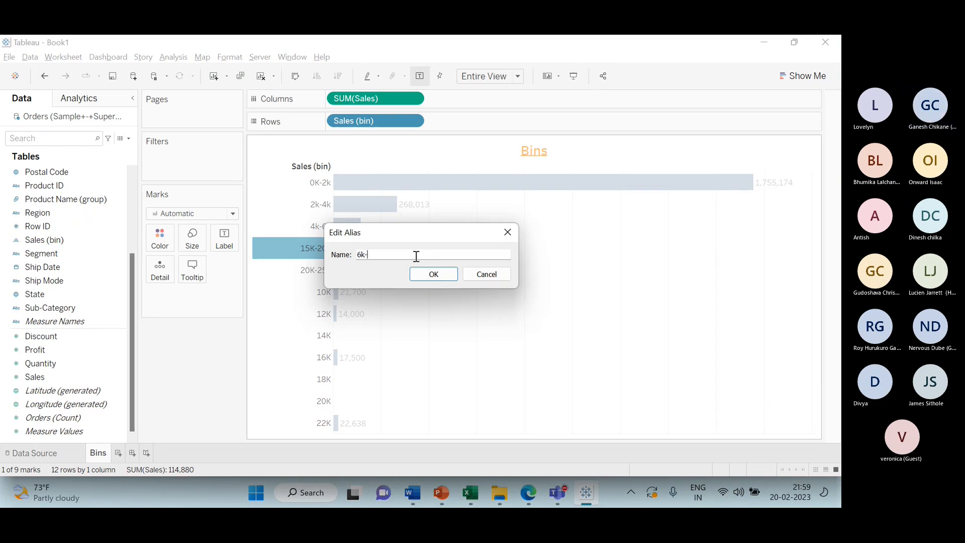
pyautogui.write('-8k')
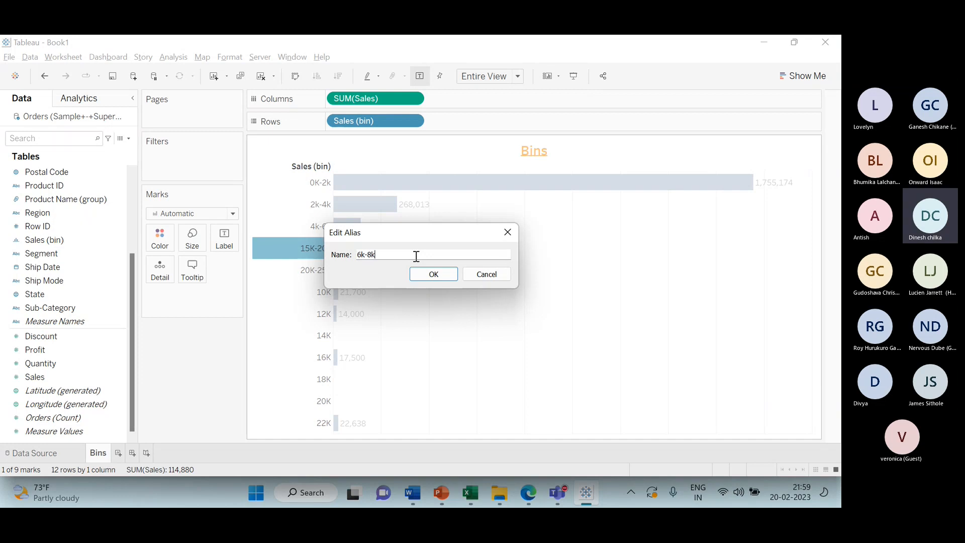
pyautogui.click(435, 275)
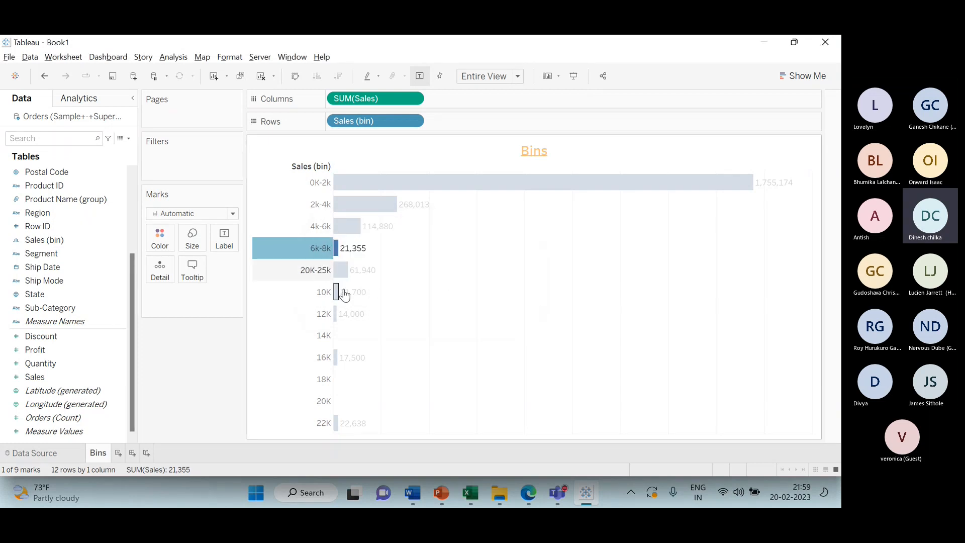
pyautogui.rightClick(324, 272)
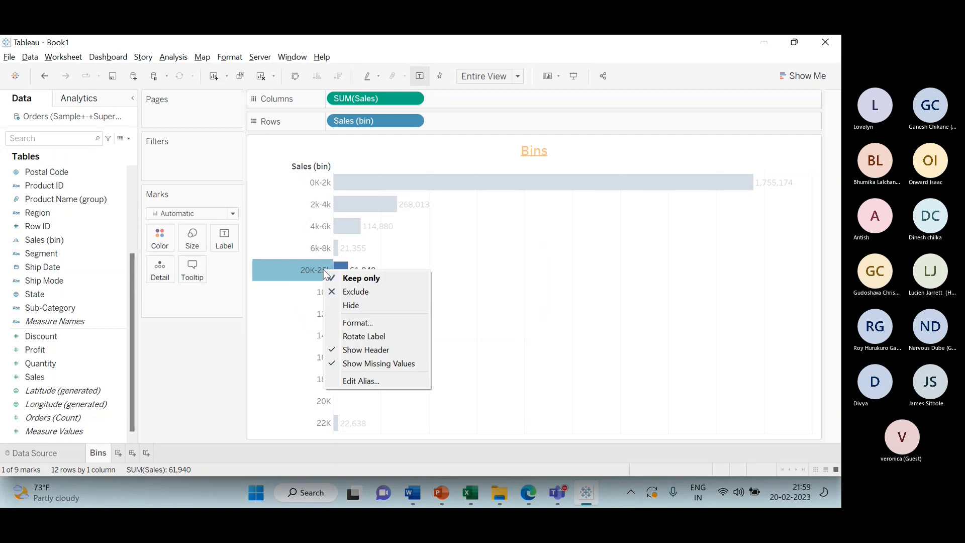
pyautogui.click(382, 323)
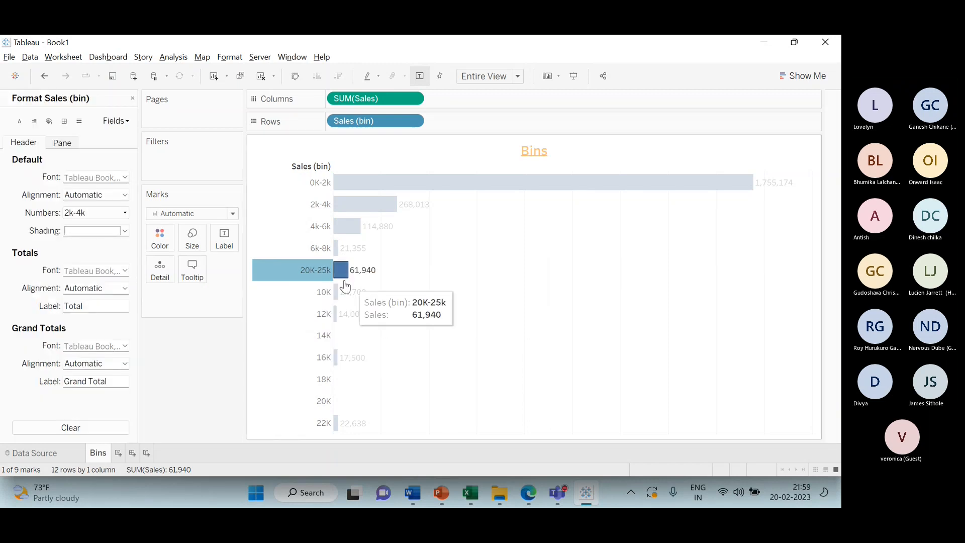
pyautogui.click(133, 100)
# Change the alias of the 20K-25k bin to 8k-10k and clear the selection in the chart.
pyautogui.rightClick(319, 271)
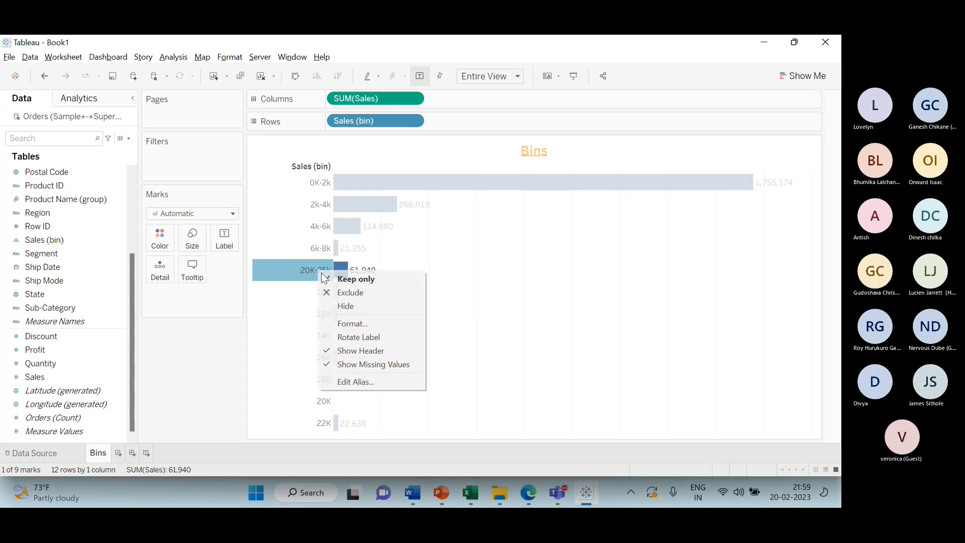
pyautogui.click(356, 380)
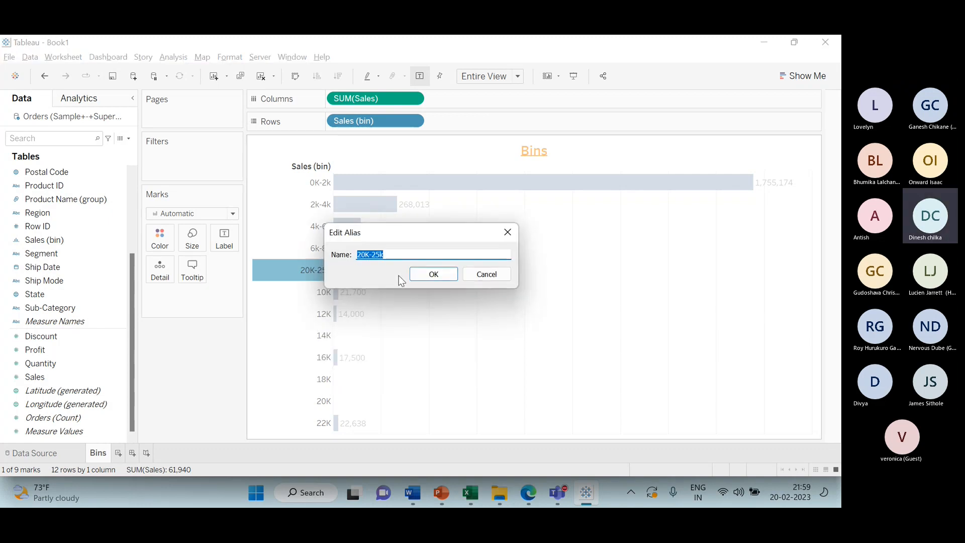
pyautogui.press('BackSpace')
pyautogui.write('8k')
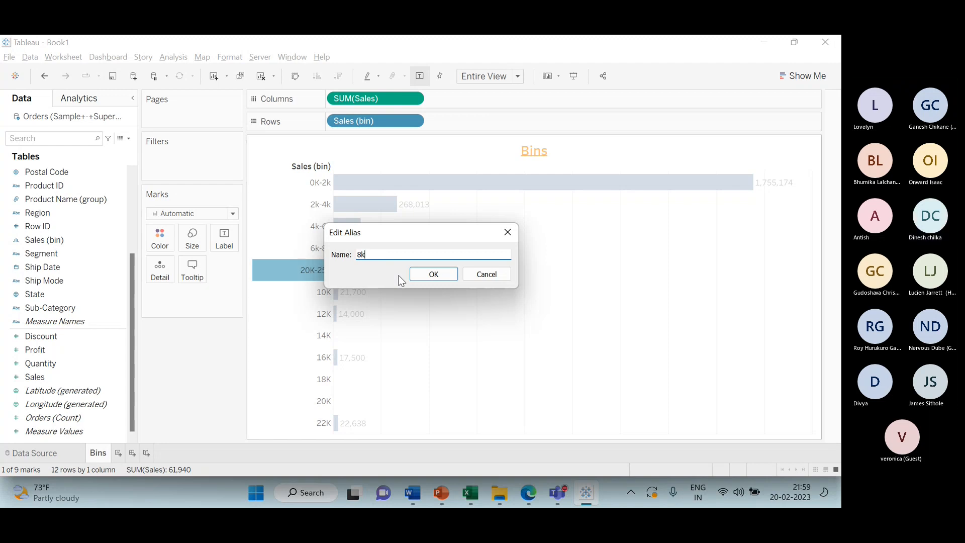
pyautogui.write('-1')
pyautogui.press('BackSpace')
pyautogui.press('BackSpace')
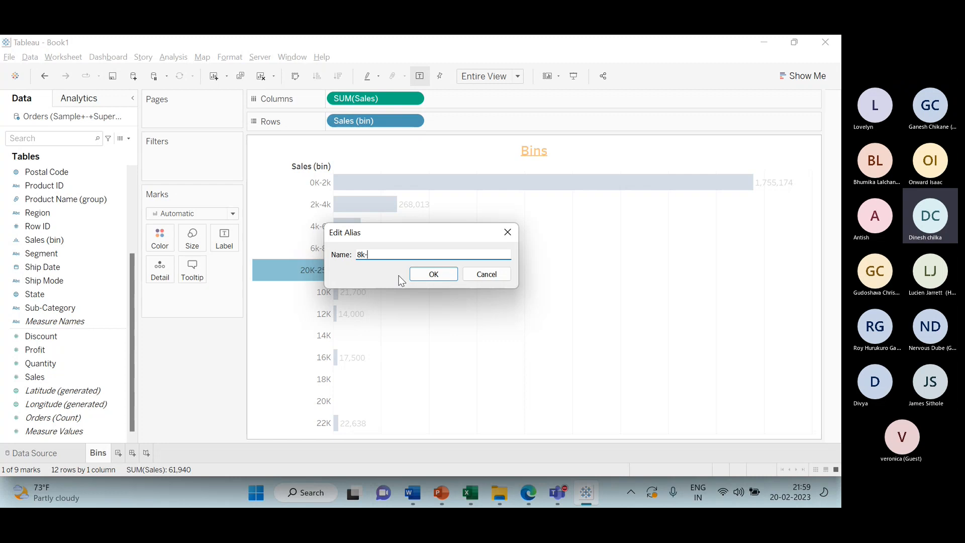
pyautogui.write('-10k')
pyautogui.click(438, 276)
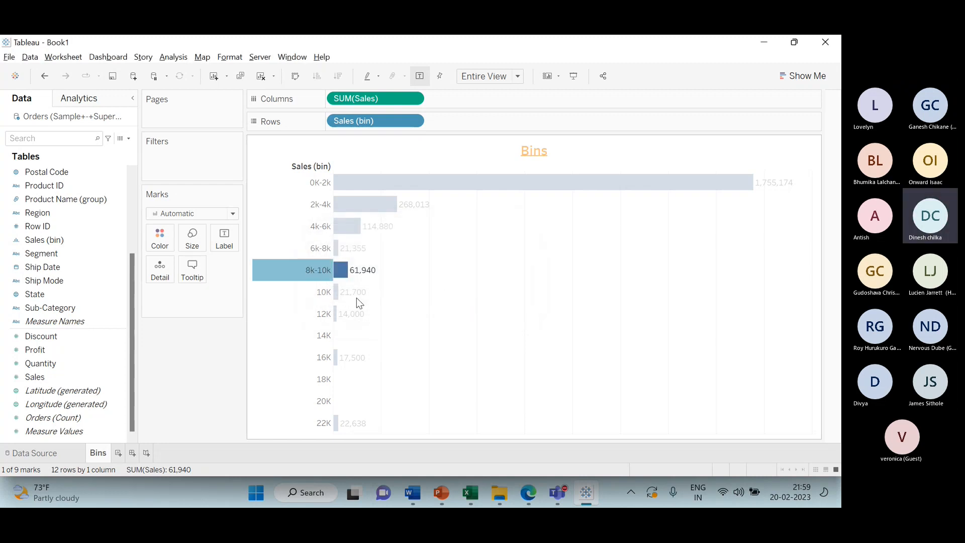
pyautogui.click(469, 282)
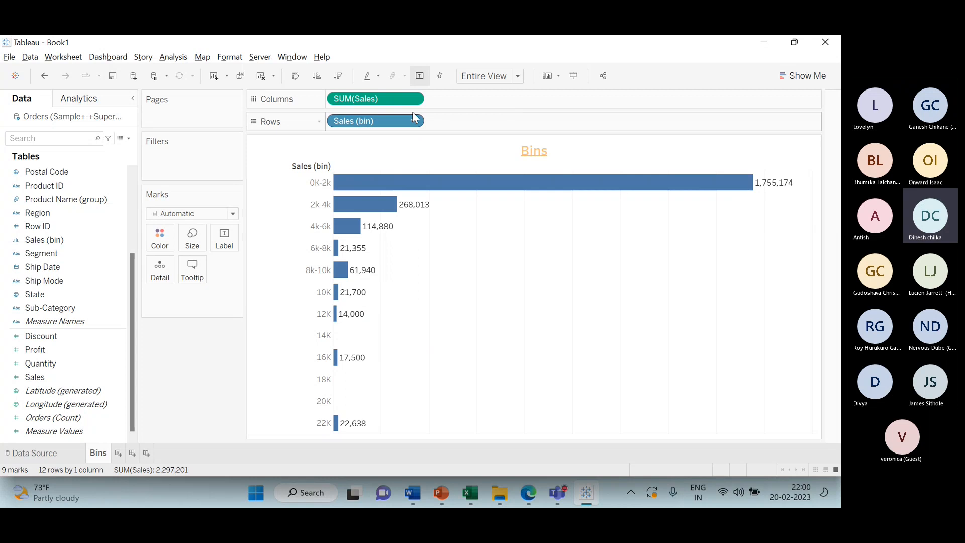
# Apply the Percent of Total quick table calculation to SUM(Sales) on Columns.
pyautogui.click(413, 99)
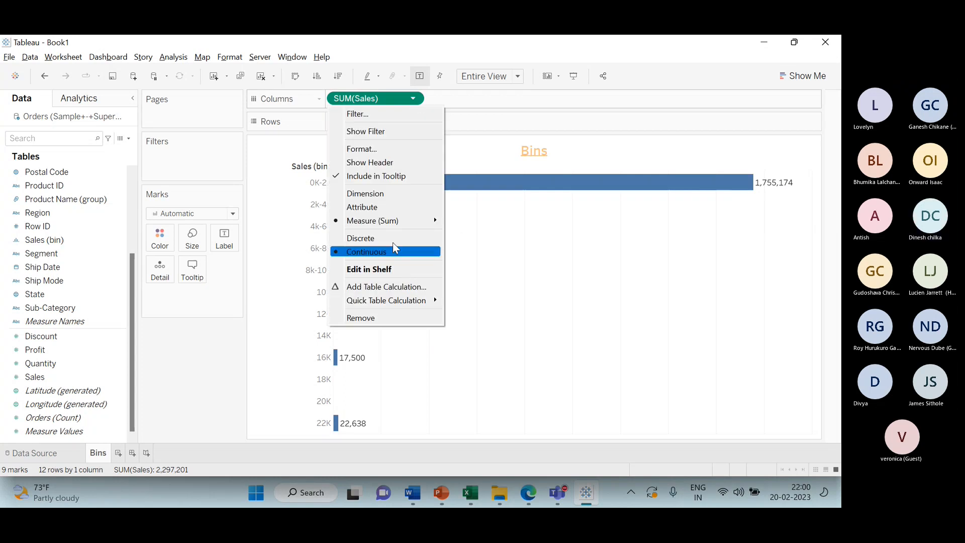
pyautogui.moveTo(404, 302)
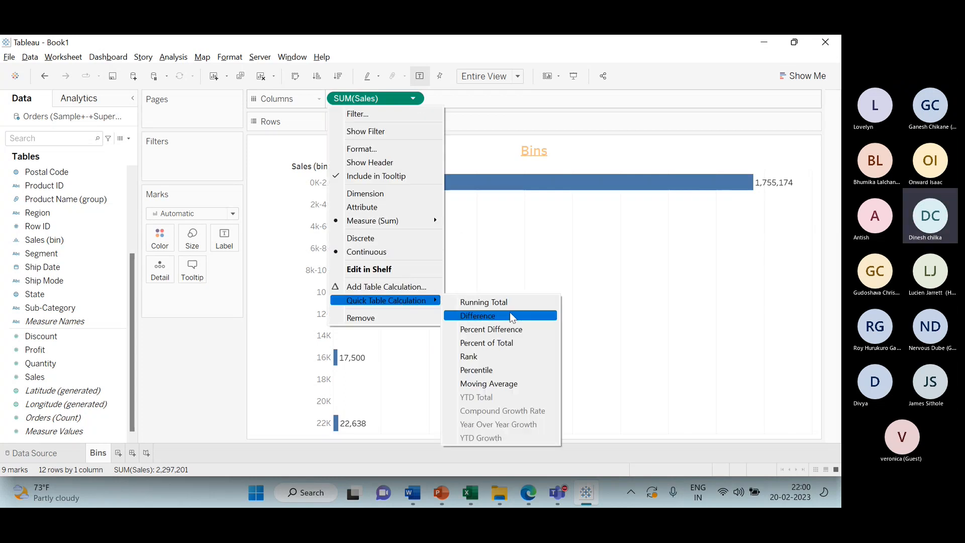
pyautogui.click(509, 344)
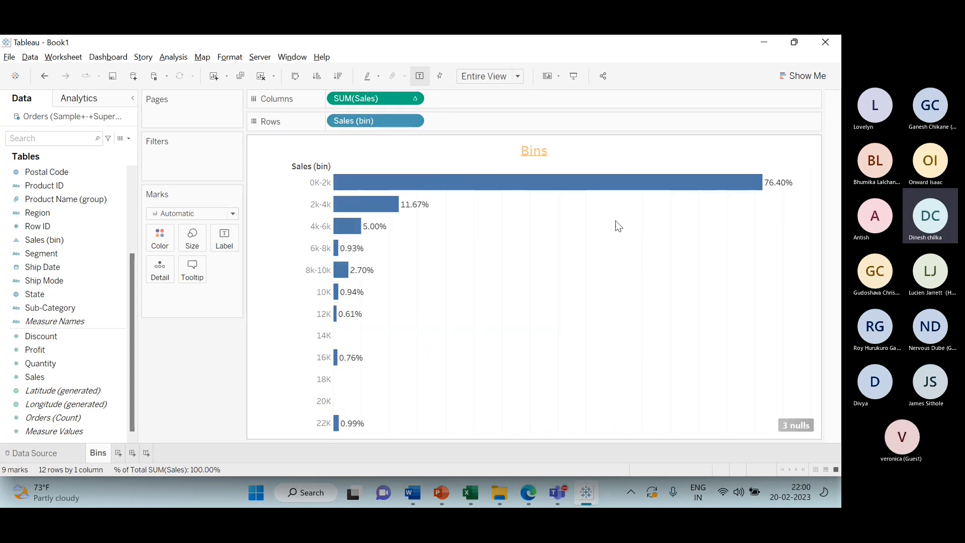
# Change the quick table calculation of SUM(Sales) on Columns to Rank.
pyautogui.click(414, 121)
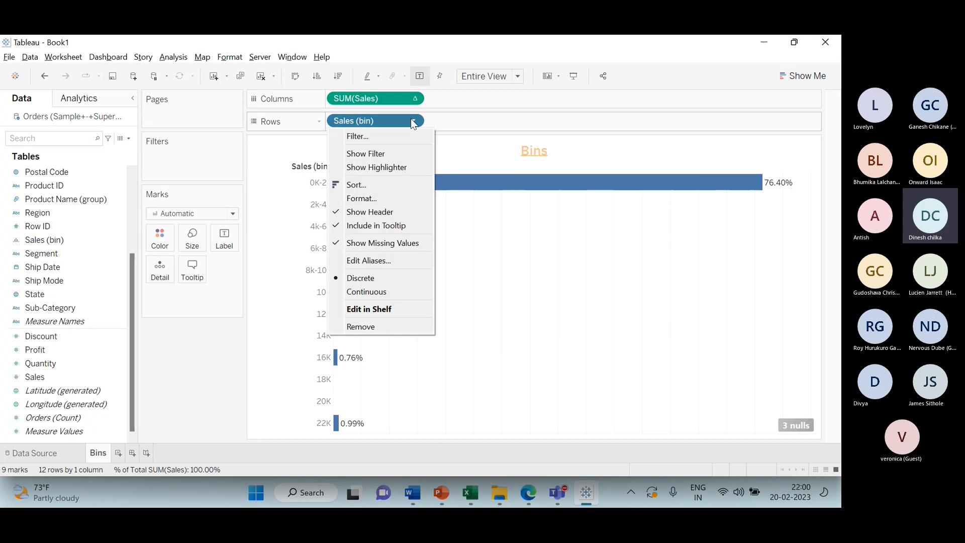
pyautogui.click(414, 98)
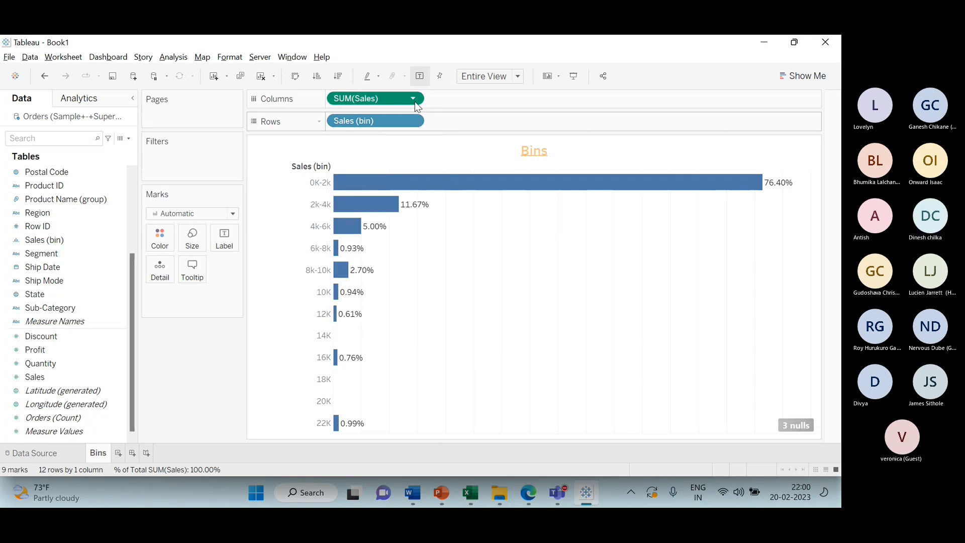
pyautogui.click(413, 98)
pyautogui.moveTo(397, 331)
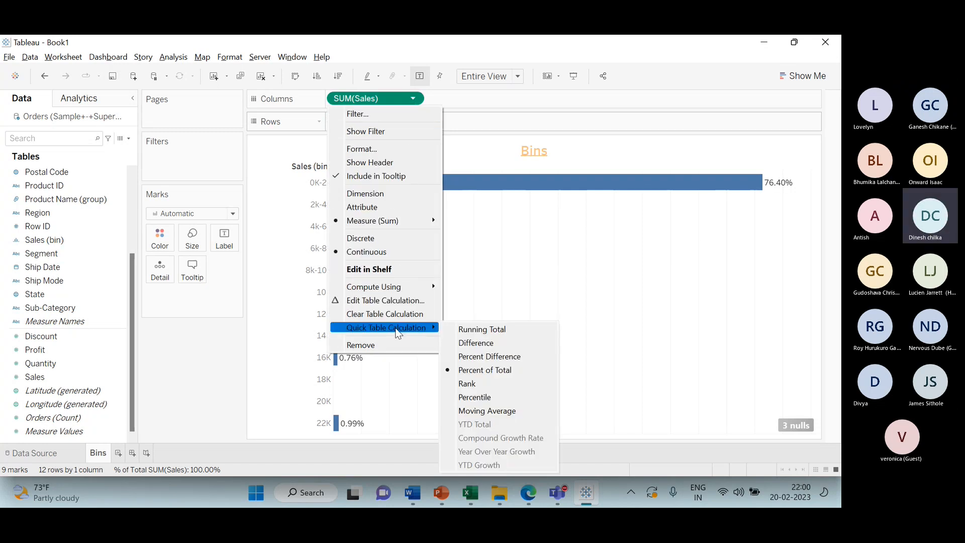
pyautogui.click(503, 384)
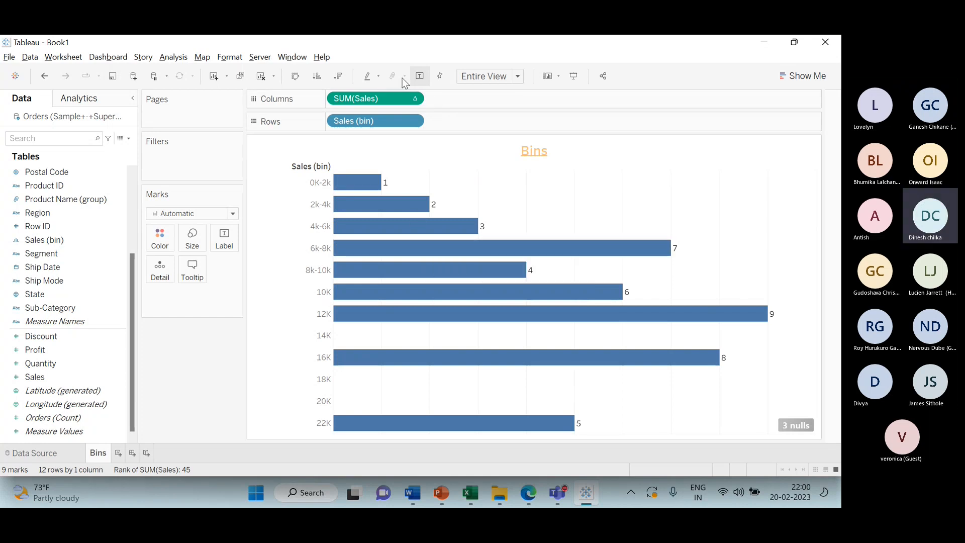
# Switch SUM(Sales) on Columns back from Rank to the Percent of Total quick table calculation.
pyautogui.click(416, 100)
pyautogui.moveTo(421, 332)
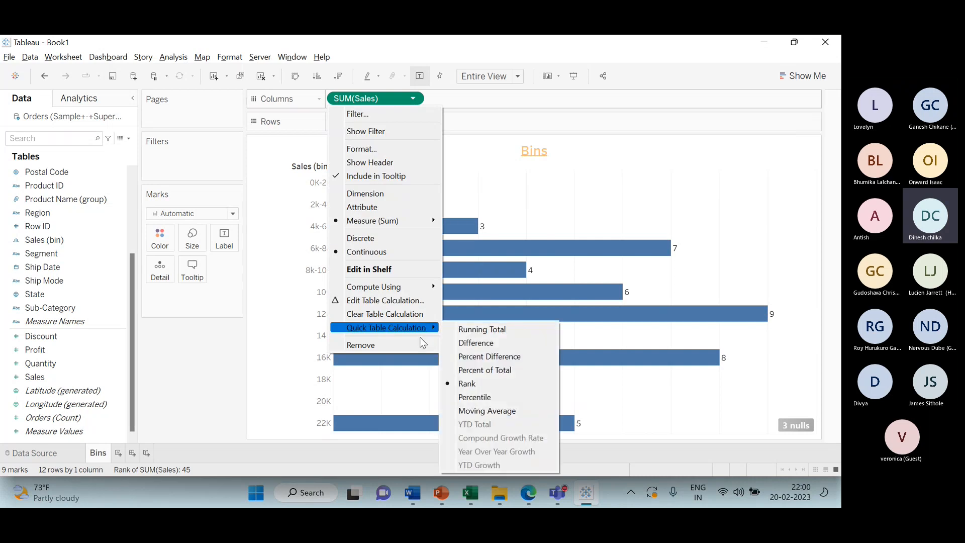
pyautogui.click(490, 370)
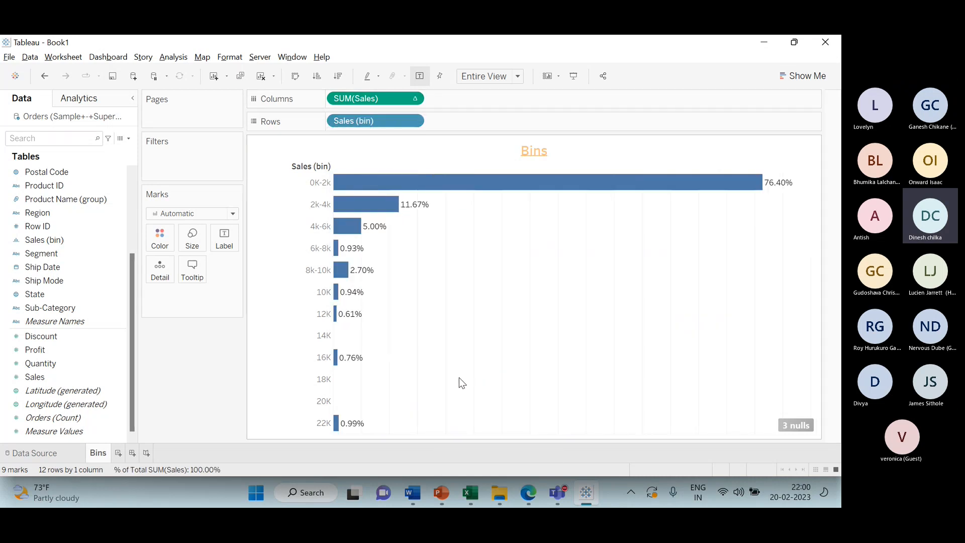
# Show the Bins sheet in presentation mode and highlight the bar of the 0K-2k bin.
pyautogui.click(571, 75)
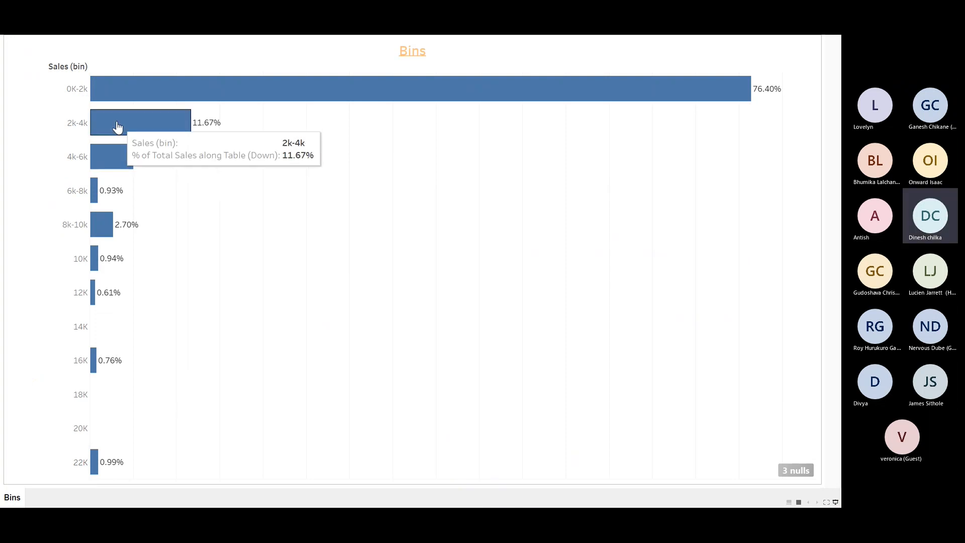
pyautogui.click(125, 94)
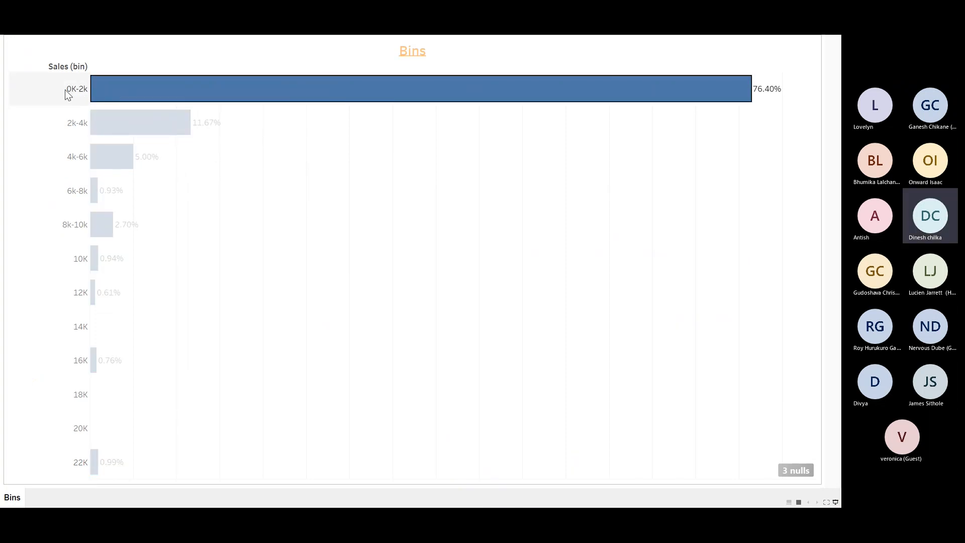
# Highlight the 2k-4k and 4k-6k bars in turn, clear the selection and leave presentation mode.
pyautogui.moveTo(698, 101)
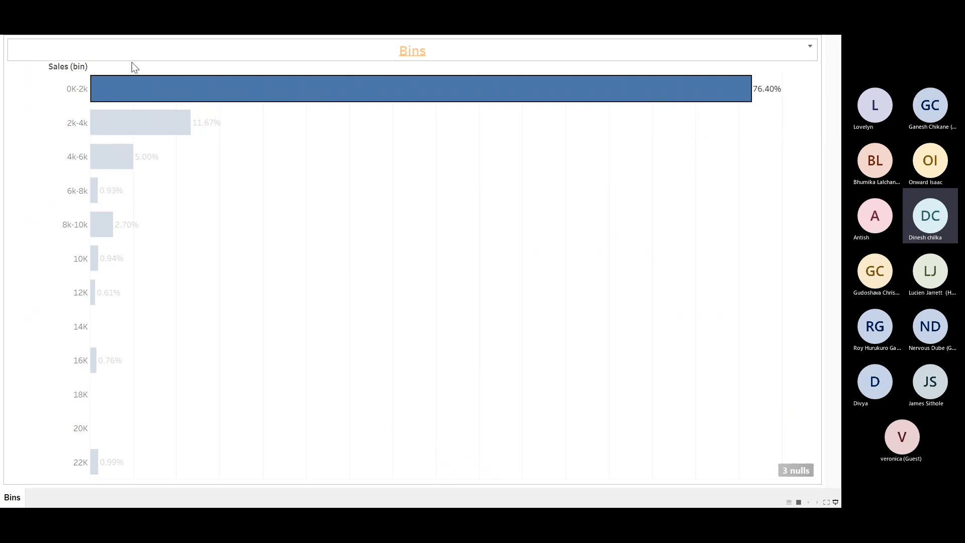
pyautogui.moveTo(121, 88)
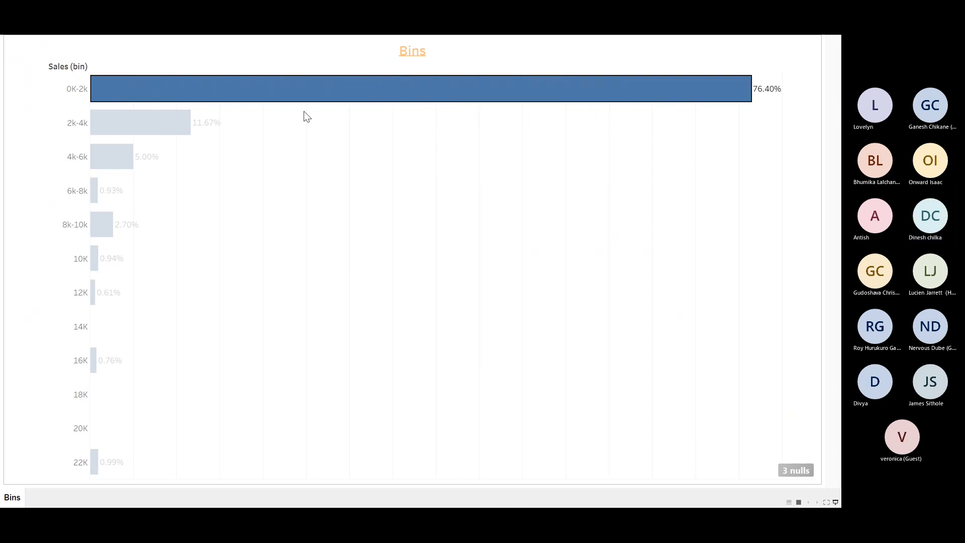
pyautogui.click(162, 126)
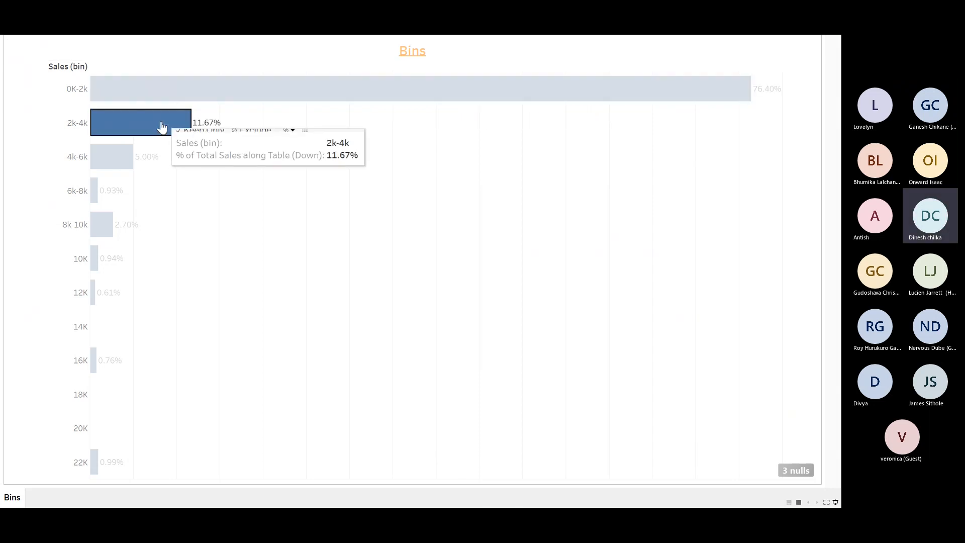
pyautogui.click(108, 163)
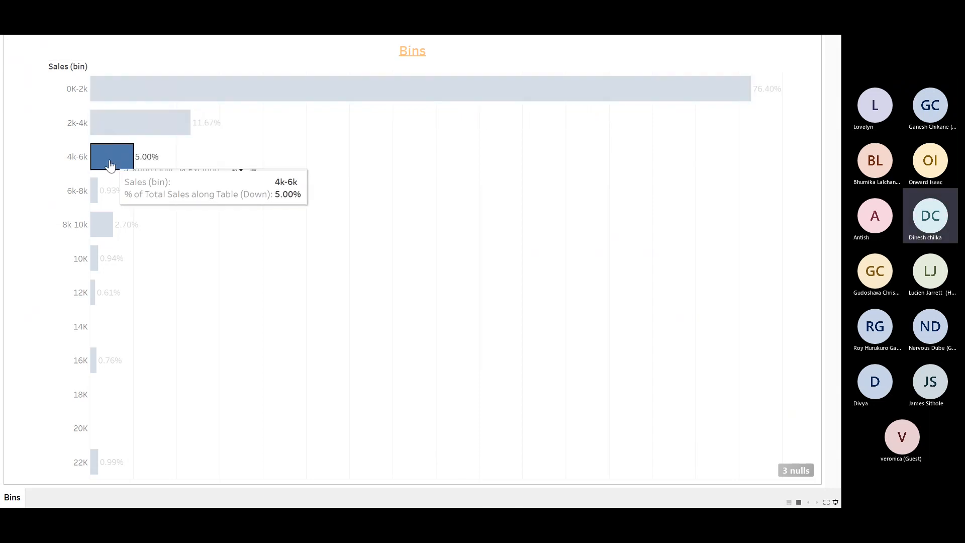
pyautogui.click(535, 323)
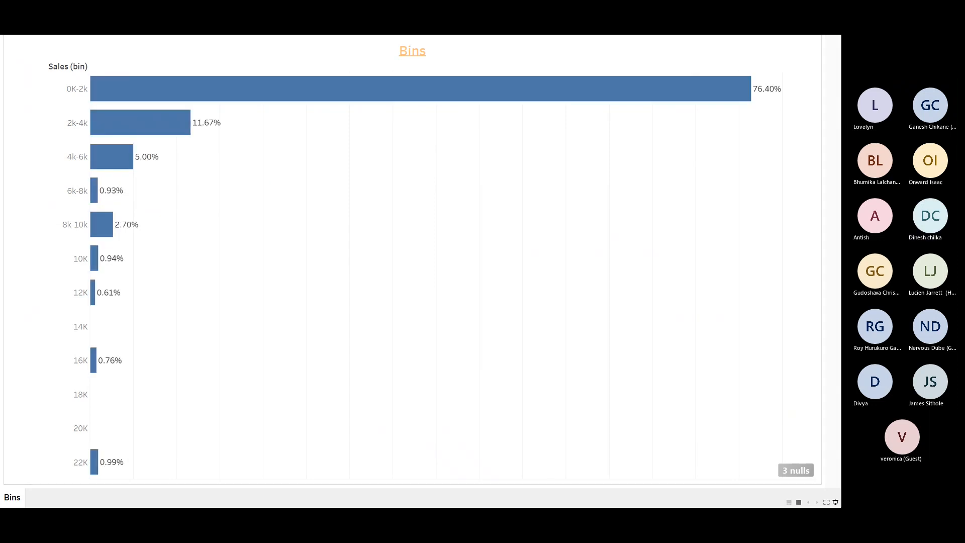
pyautogui.click(835, 502)
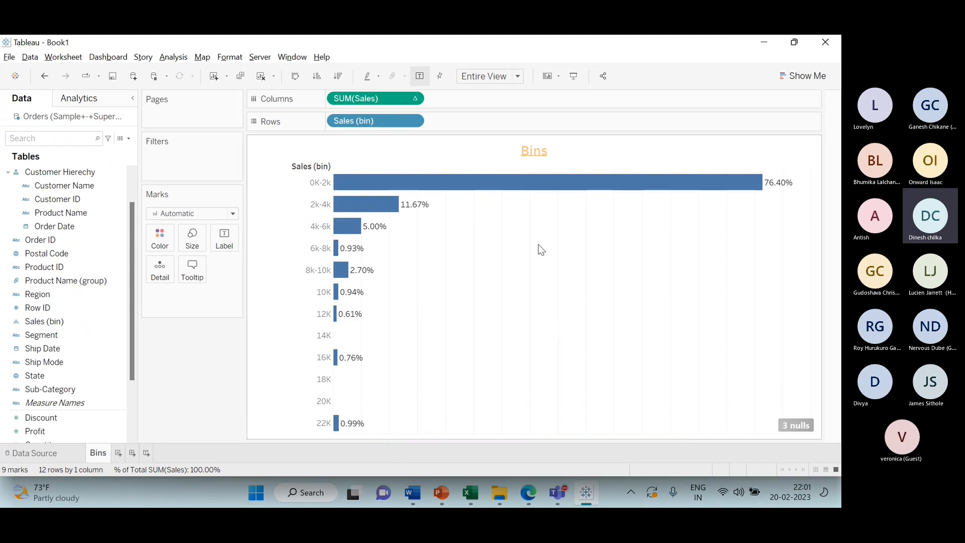
# Set the bin size of the Sales (bin) field to 20,000.
pyautogui.moveTo(508, 190)
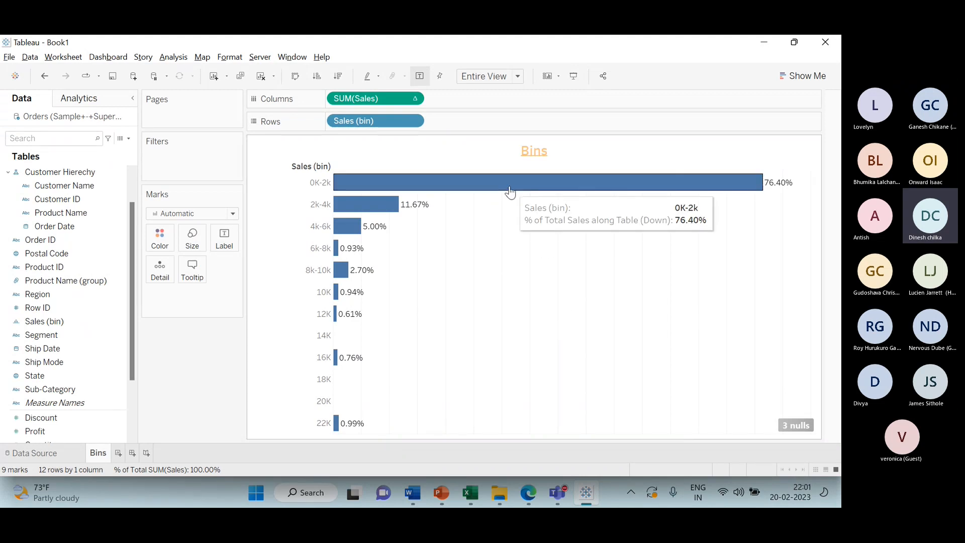
pyautogui.moveTo(378, 226)
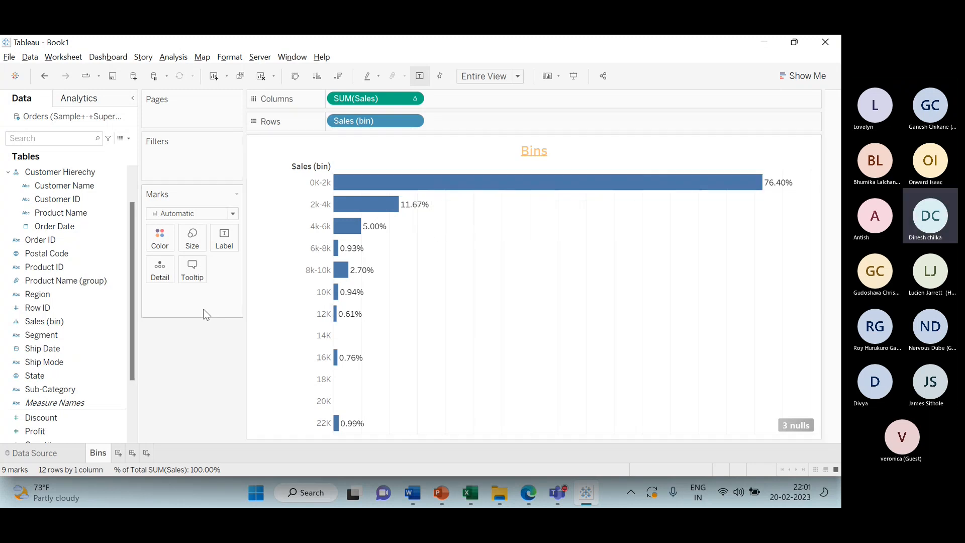
pyautogui.click(94, 324)
pyautogui.rightClick(80, 321)
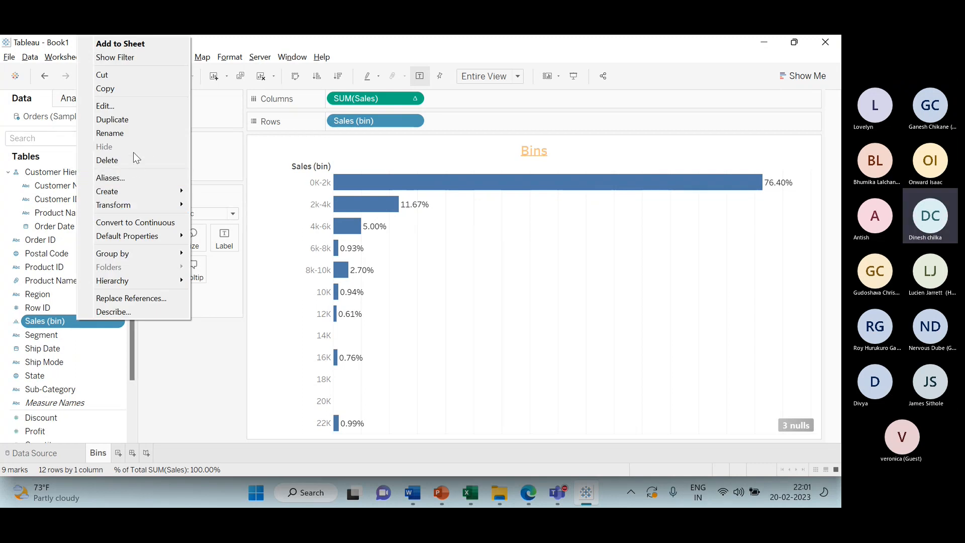
pyautogui.click(120, 109)
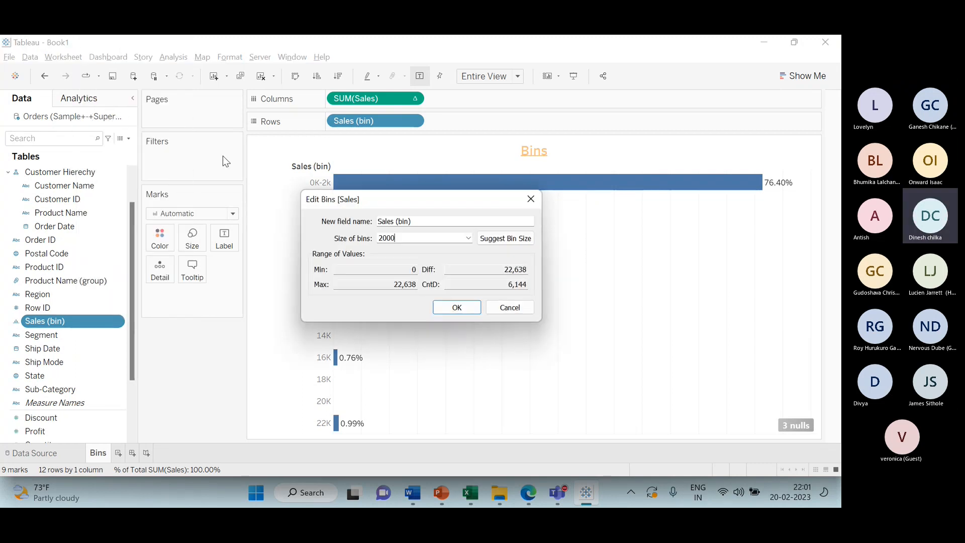
pyautogui.doubleClick(419, 238)
pyautogui.click(402, 239)
pyautogui.write('0,')
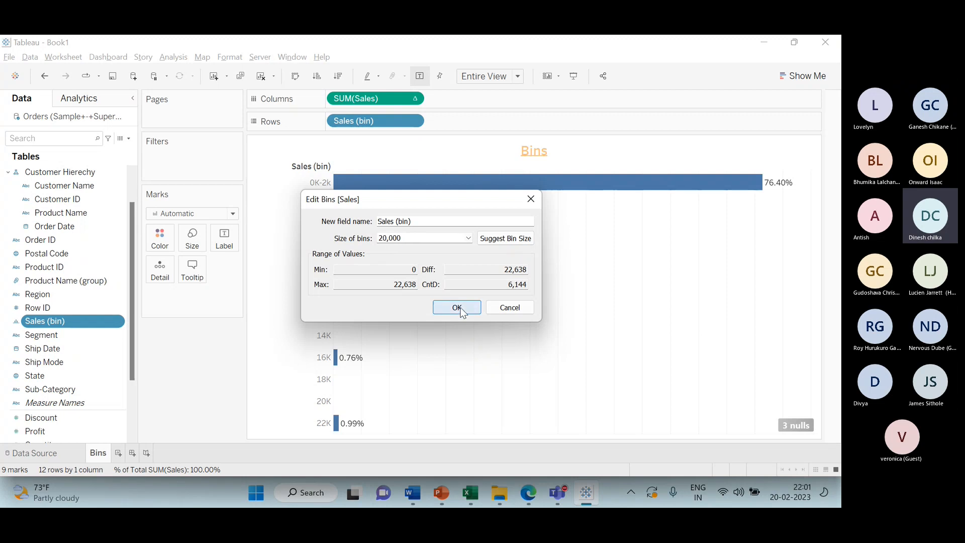
pyautogui.click(458, 307)
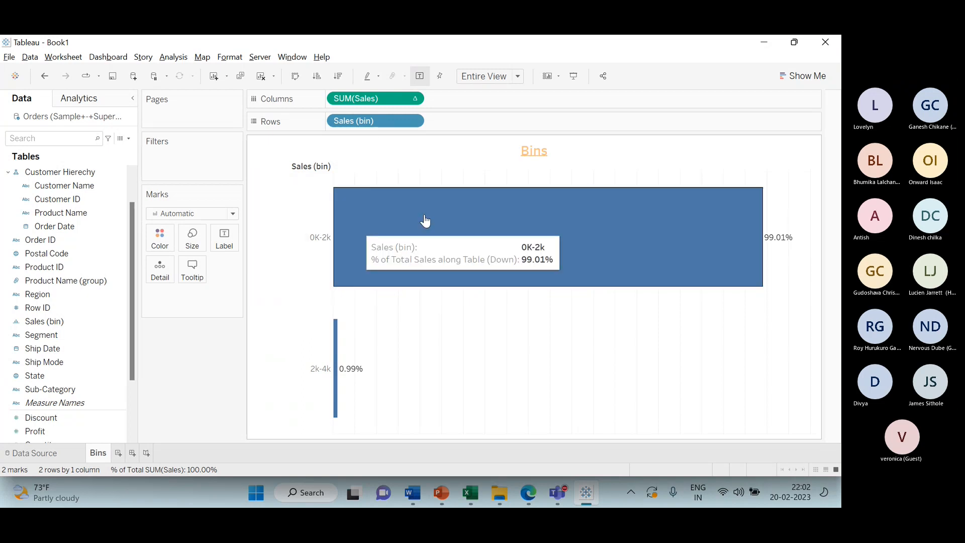
# Remove Sales (bin) from Rows and SUM(Sales) from Columns on the Bins sheet, and add a new worksheet.
pyautogui.moveTo(364, 124); pyautogui.dragTo(151, 371)
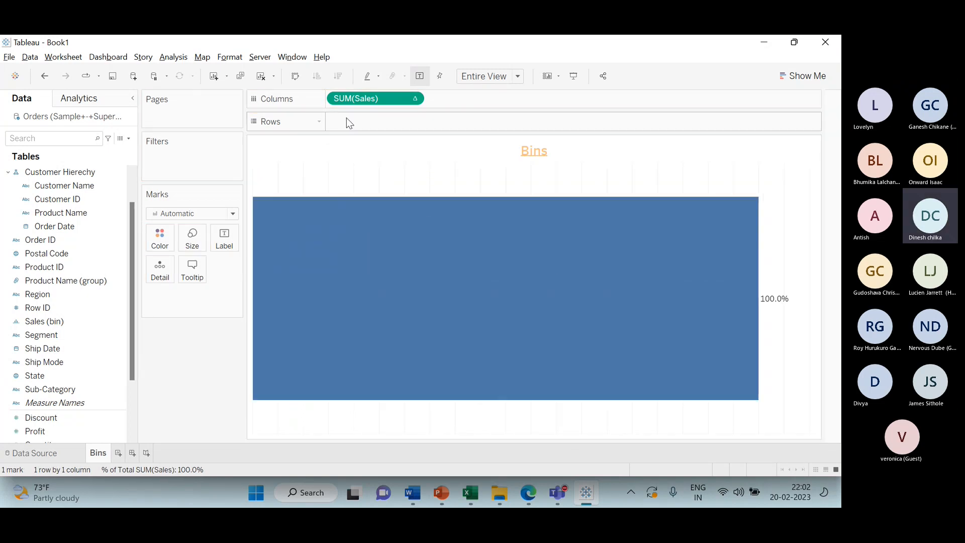
pyautogui.moveTo(353, 98); pyautogui.dragTo(183, 361)
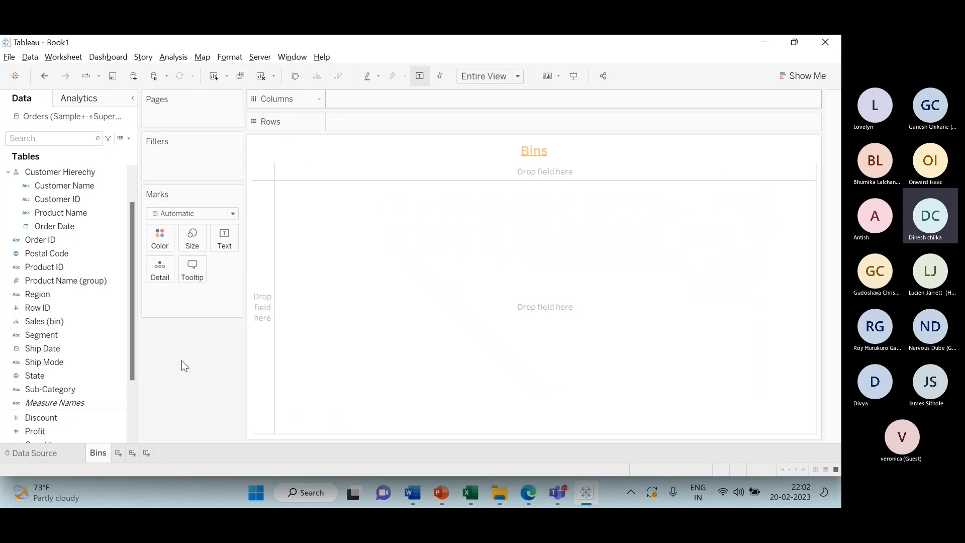
pyautogui.click(118, 453)
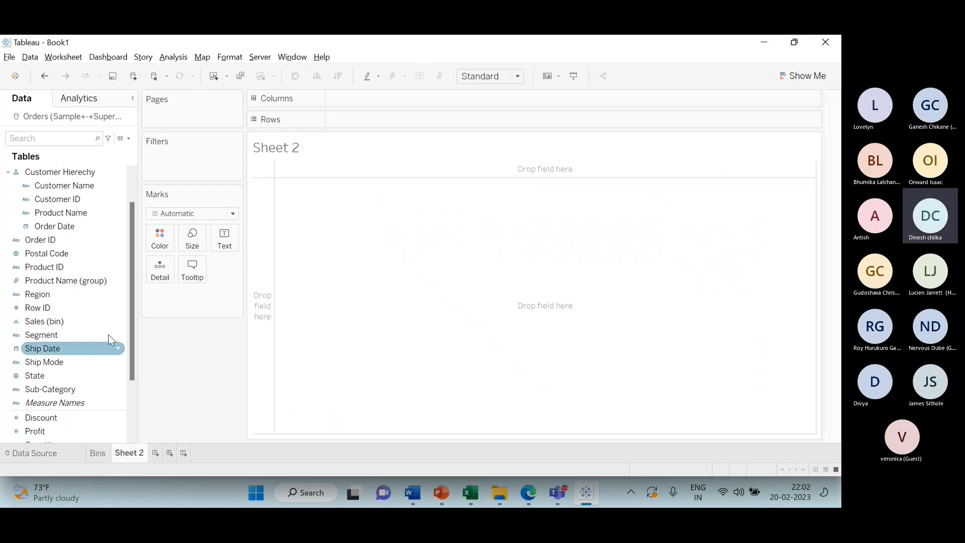
# Place the Customer Hierechy on Rows and drill down through Customer ID and Product Name to Order Date.
pyautogui.scroll(1, 106, 326)
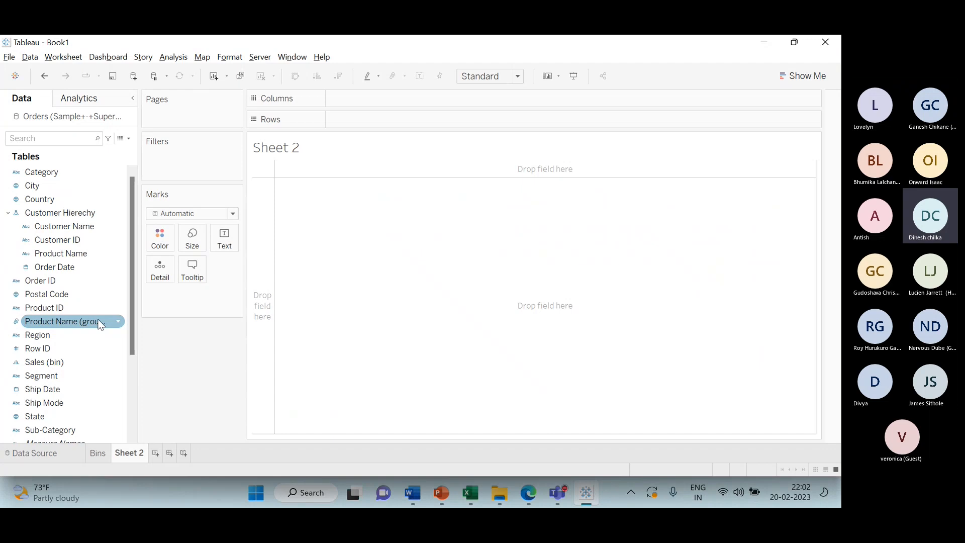
pyautogui.moveTo(70, 213); pyautogui.dragTo(420, 123)
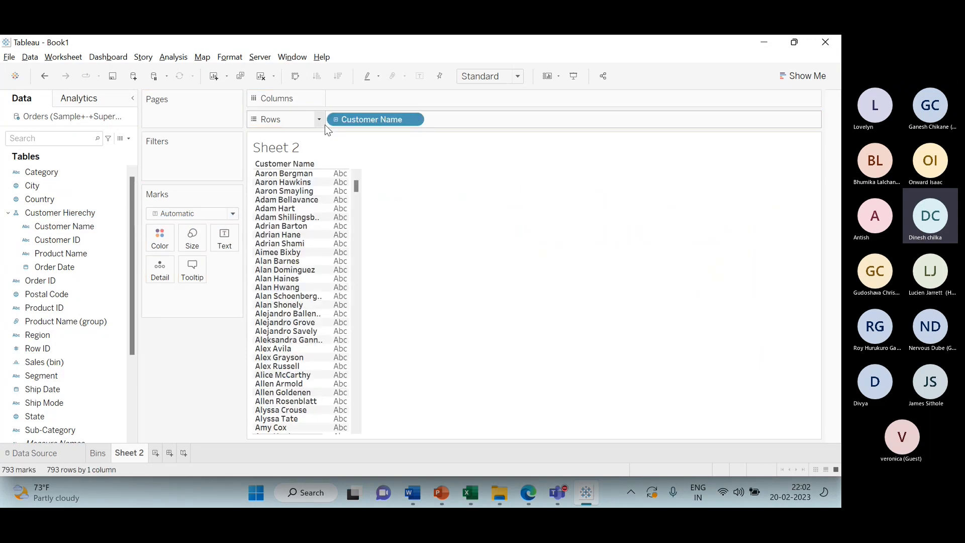
pyautogui.click(336, 119)
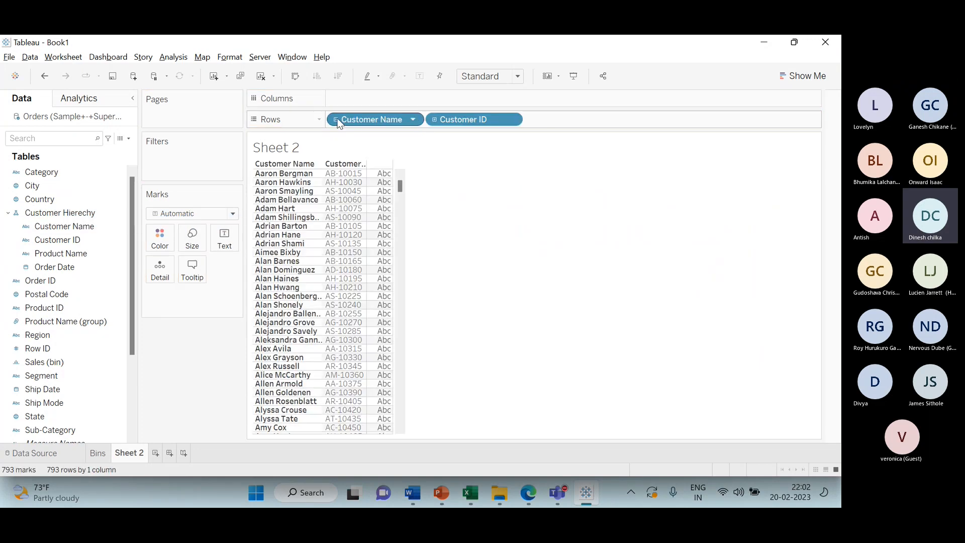
pyautogui.click(434, 119)
pyautogui.click(533, 120)
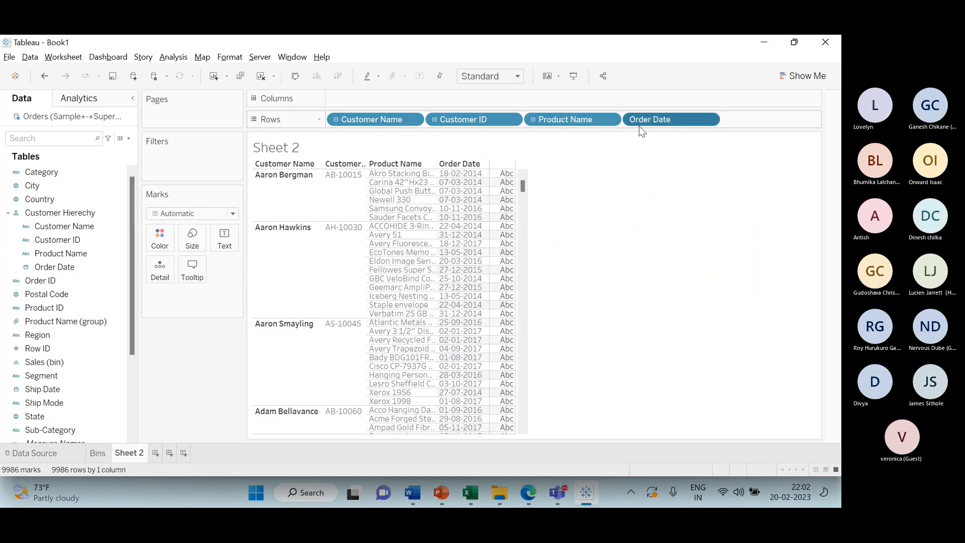
# Remove Order Date and the remaining Customer Hierechy levels from Rows on Sheet 2.
pyautogui.moveTo(650, 118); pyautogui.dragTo(653, 266)
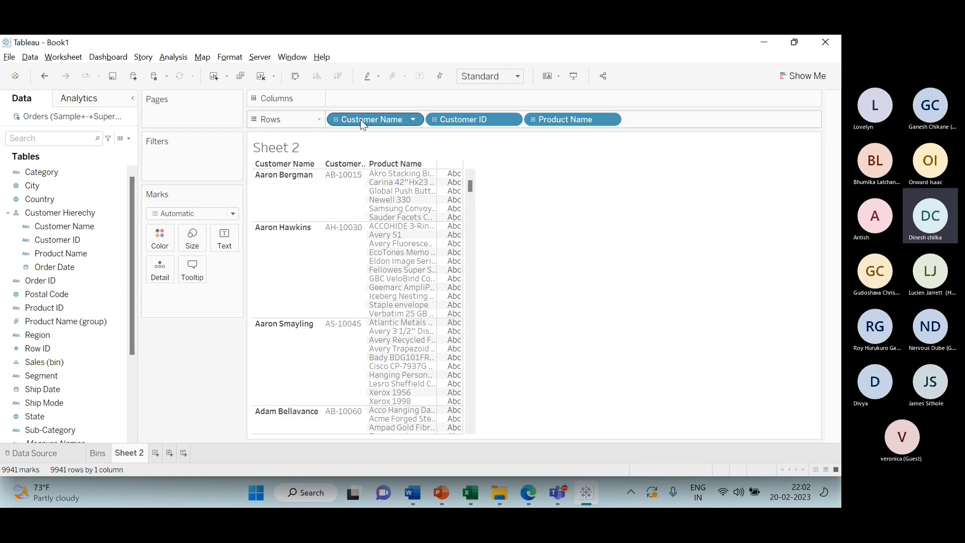
pyautogui.moveTo(364, 125); pyautogui.dragTo(224, 336)
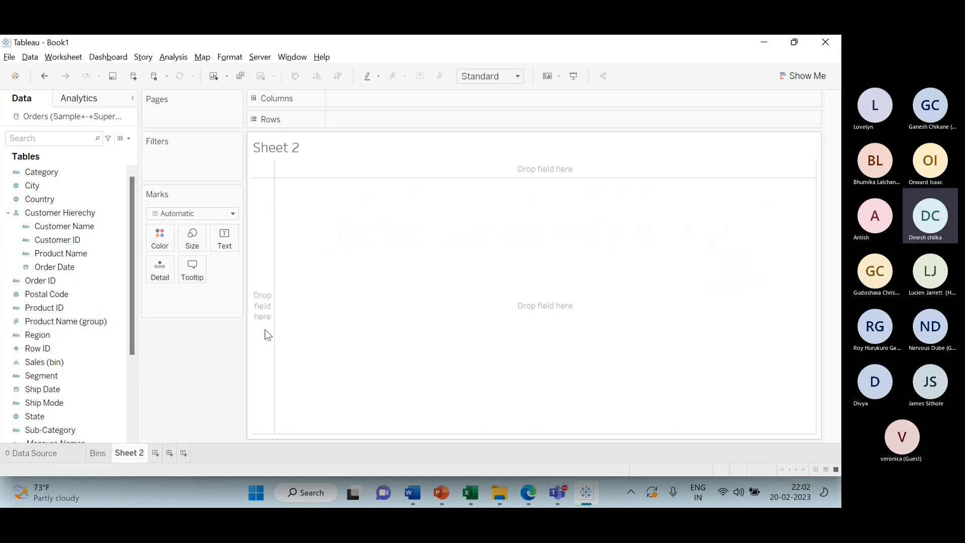
# Switch to the Teams meeting window and stop sharing the screen.
pyautogui.hotkey('alt', 'Tab')
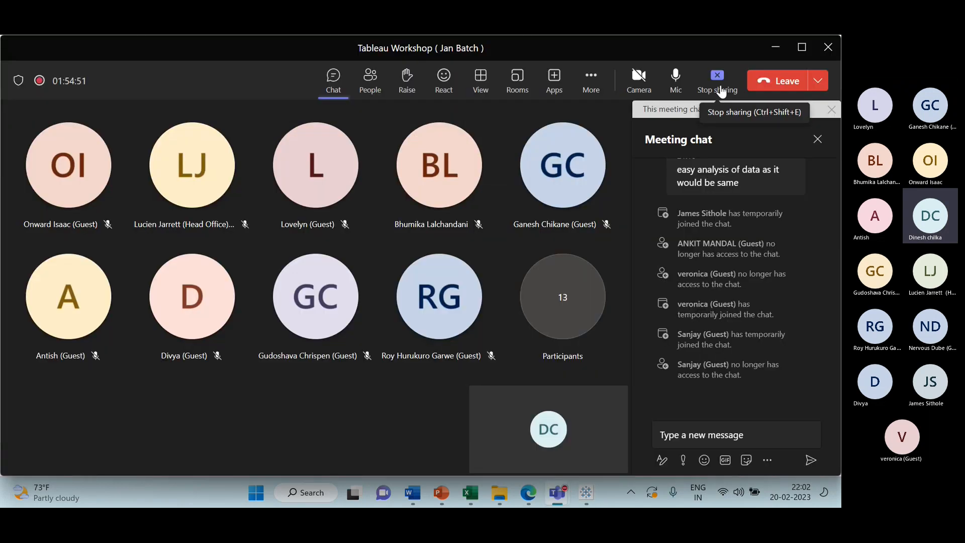
pyautogui.click(718, 80)
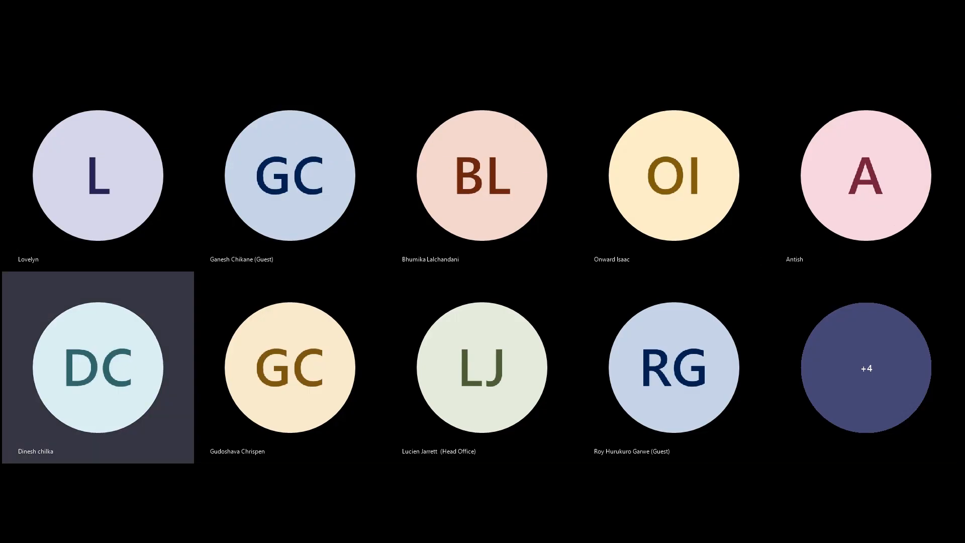